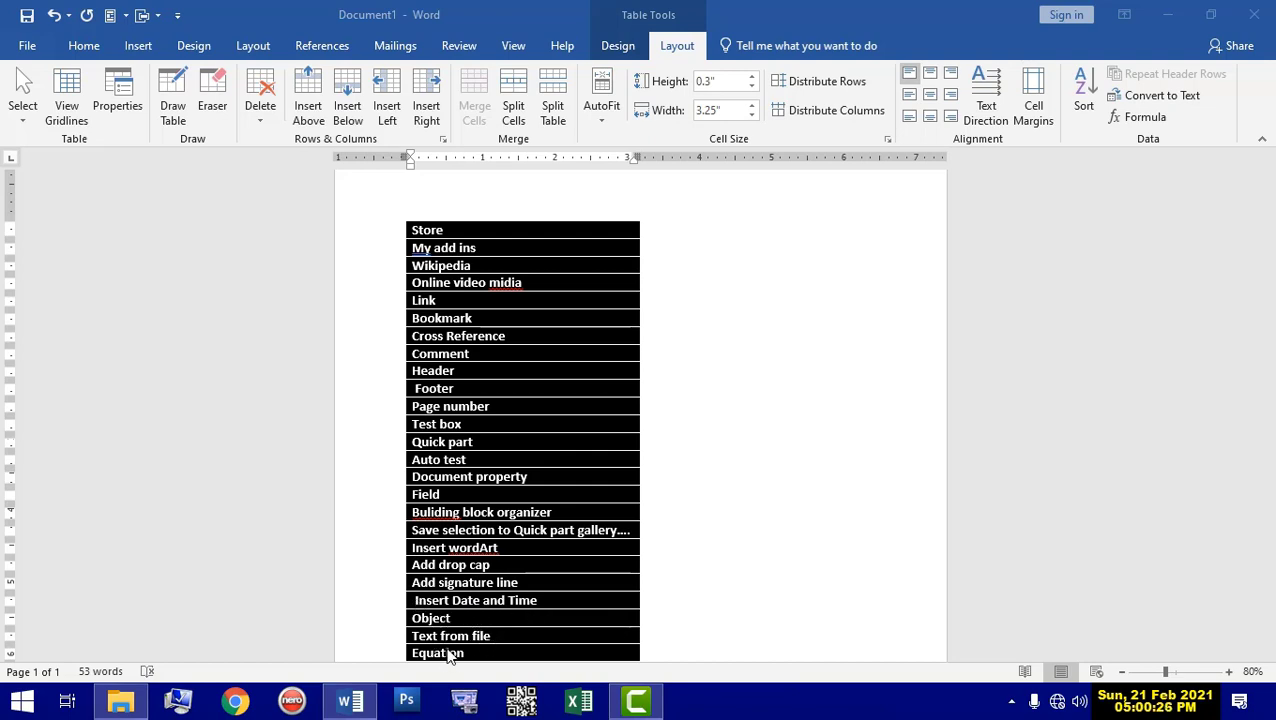
- Scroll through the Document1 table of Insert features, then move to the COMPUTER HARDWARE document
{"action": "scroll", "coordinate": [501, 618], "scroll_direction": "down", "scroll_amount": 2}
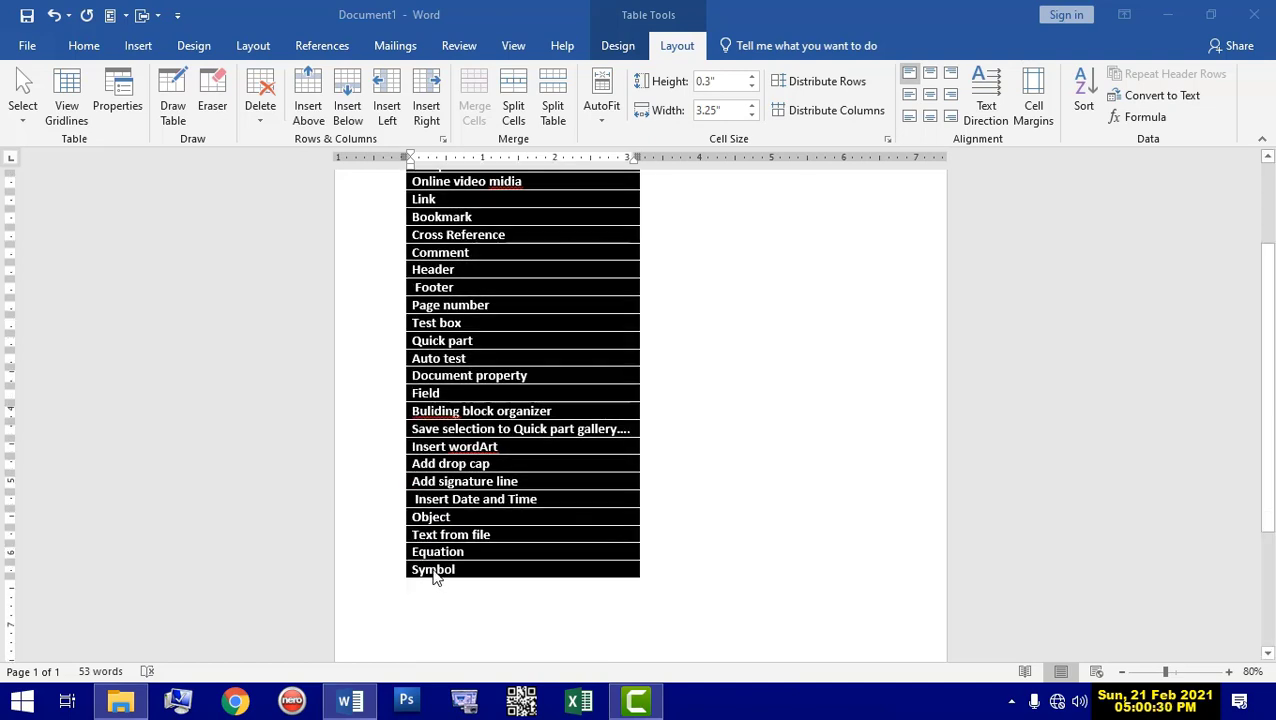
{"action": "scroll", "coordinate": [670, 464], "scroll_direction": "up", "scroll_amount": 2}
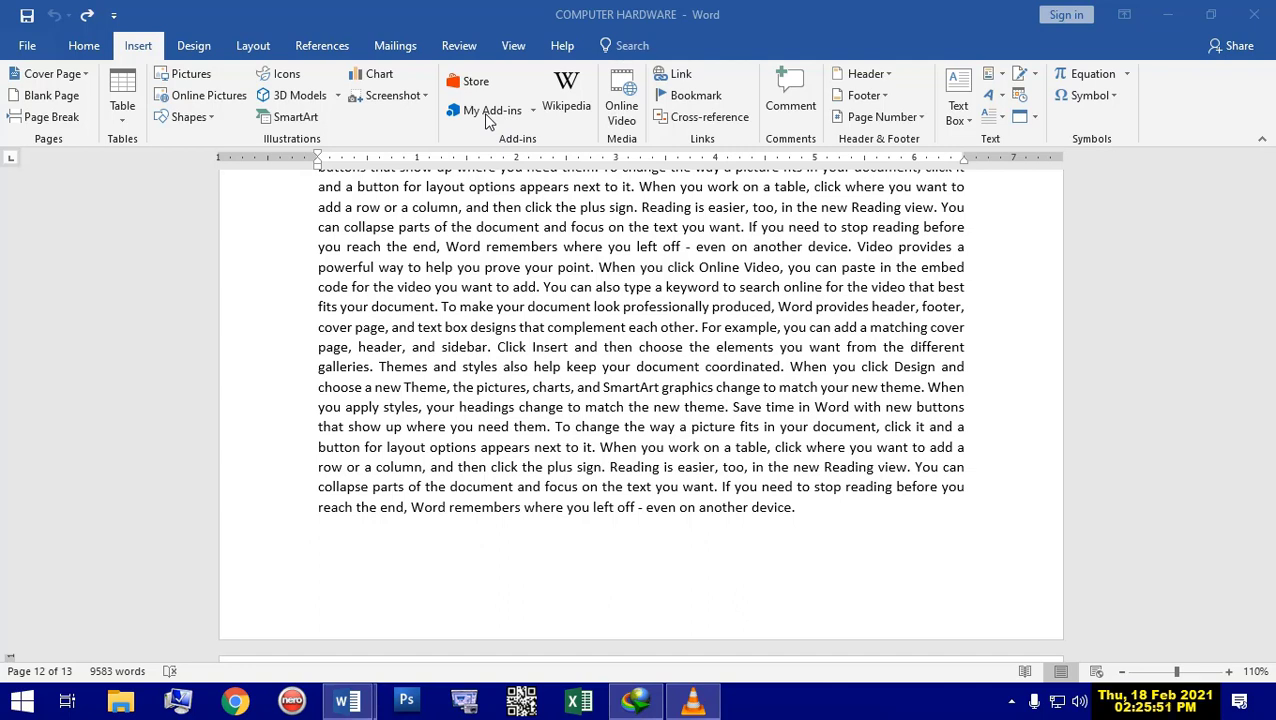
- Open My Add-ins to list the installed Wikipedia add-in, and reposition the Office Add-ins window
{"action": "left_click", "coordinate": [489, 112]}
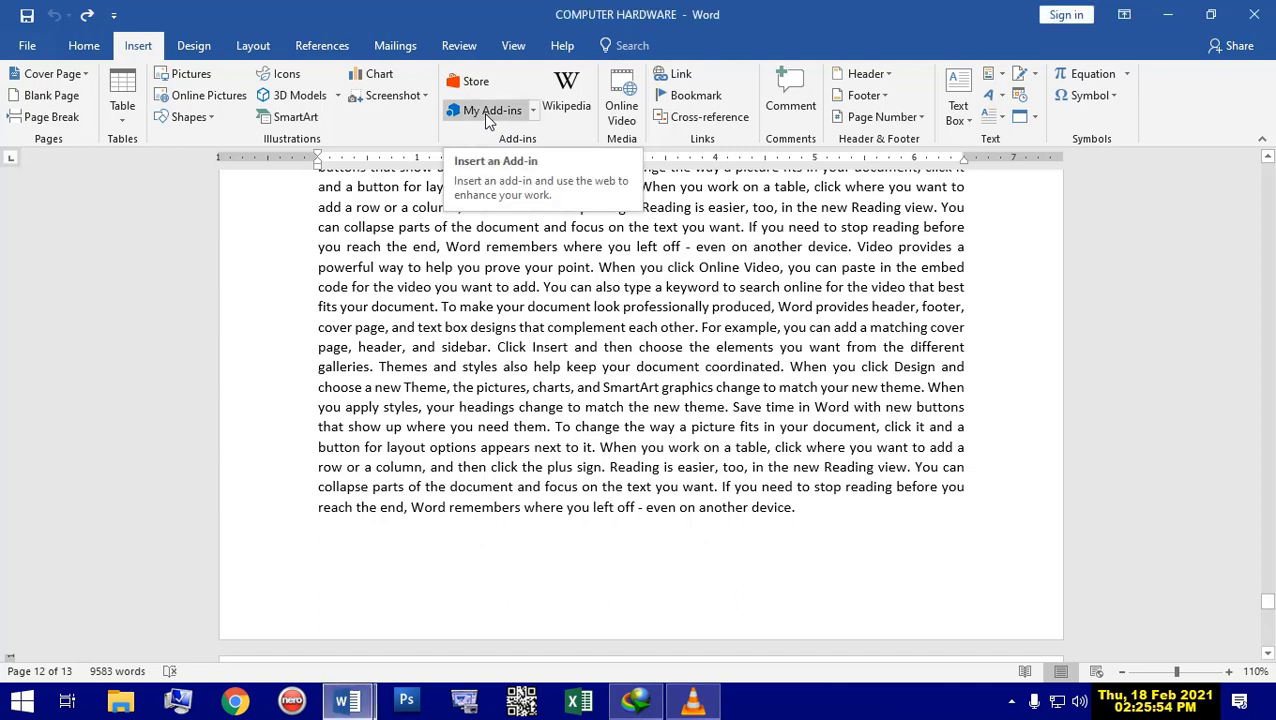
{"action": "left_click", "coordinate": [487, 118]}
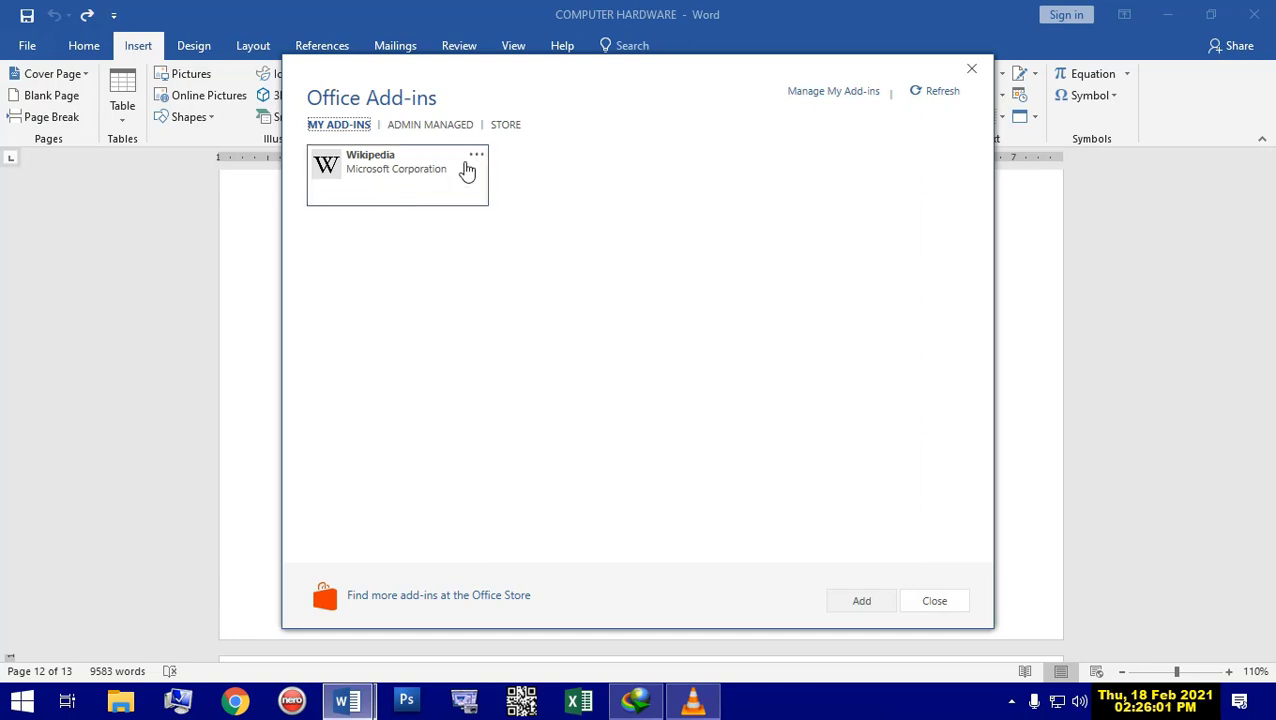
{"action": "left_click_drag", "start_coordinate": [670, 82], "coordinate": [646, 162]}
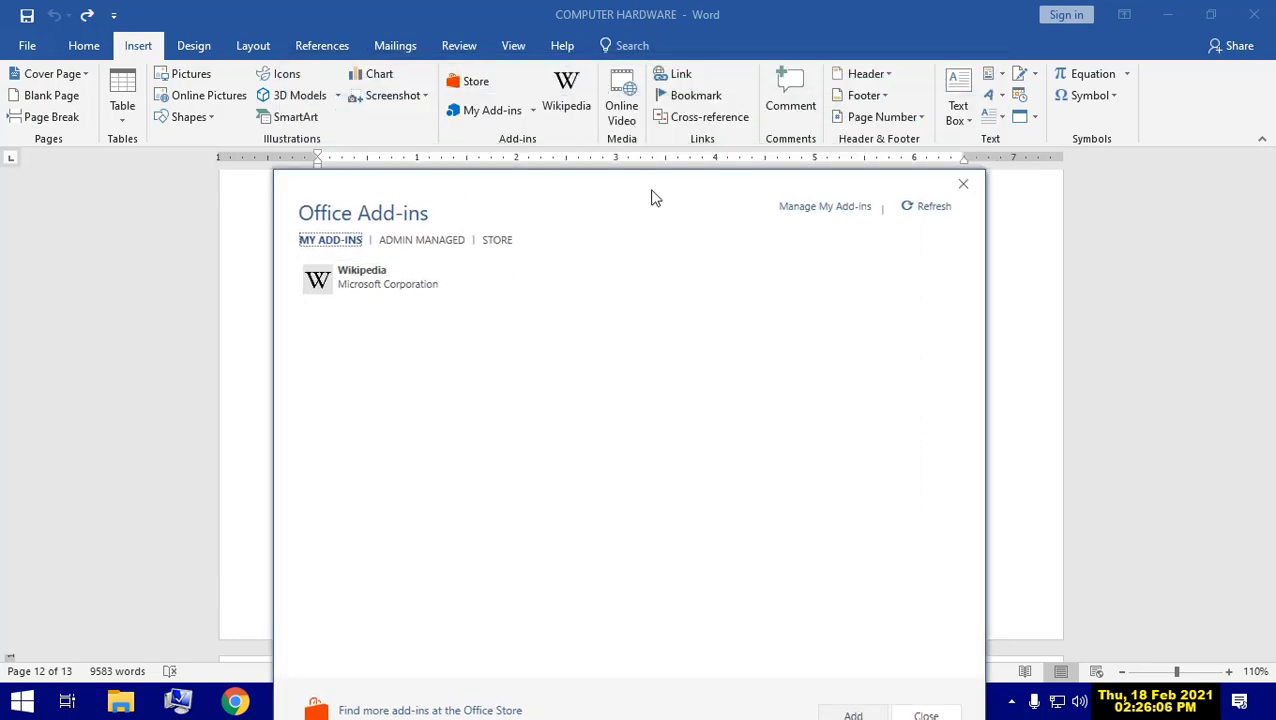
{"action": "left_click_drag", "start_coordinate": [651, 196], "coordinate": [666, 159]}
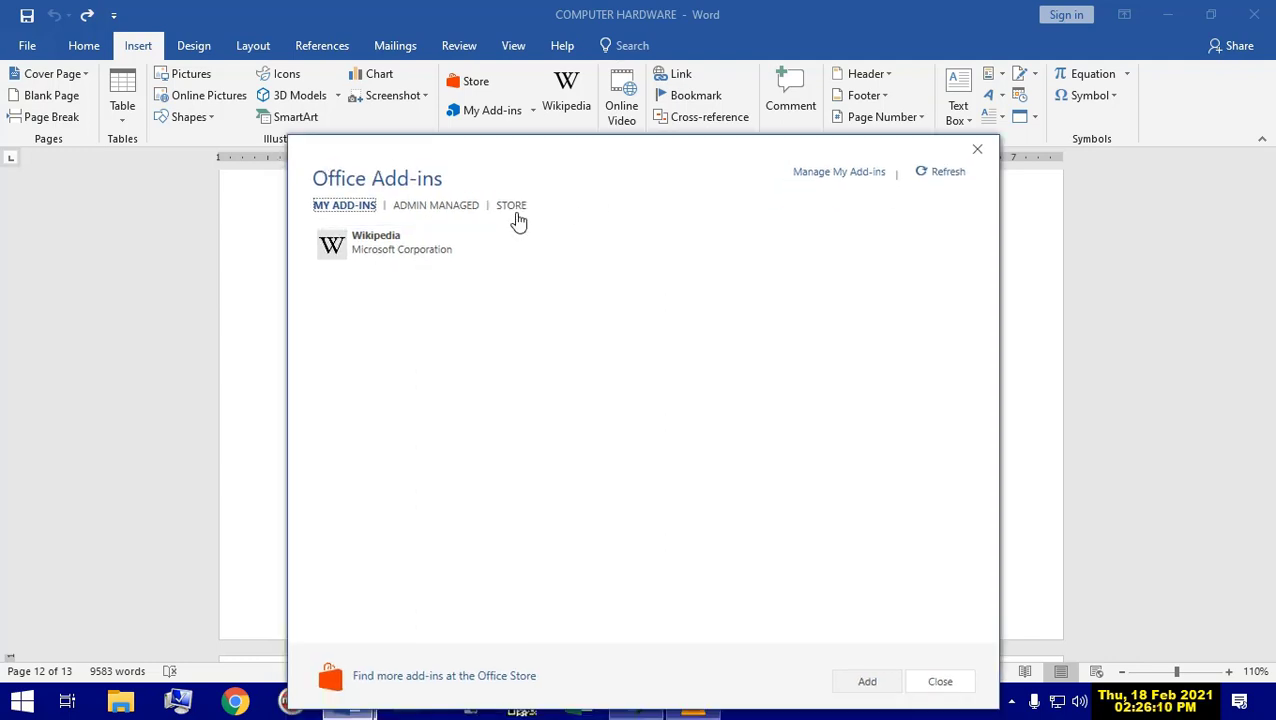
{"action": "mouse_move", "coordinate": [490, 243]}
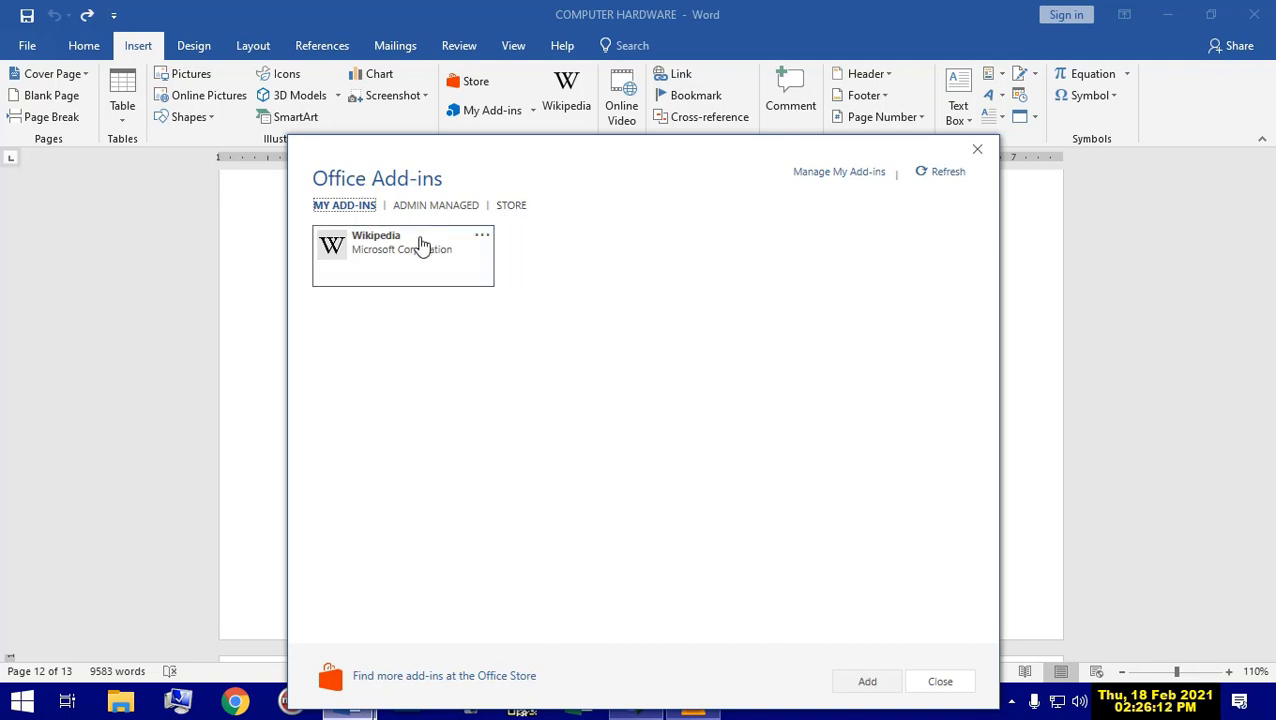
- Switch to the Store tab and scroll the suggested add-ins down to Translator
{"action": "left_click", "coordinate": [507, 209]}
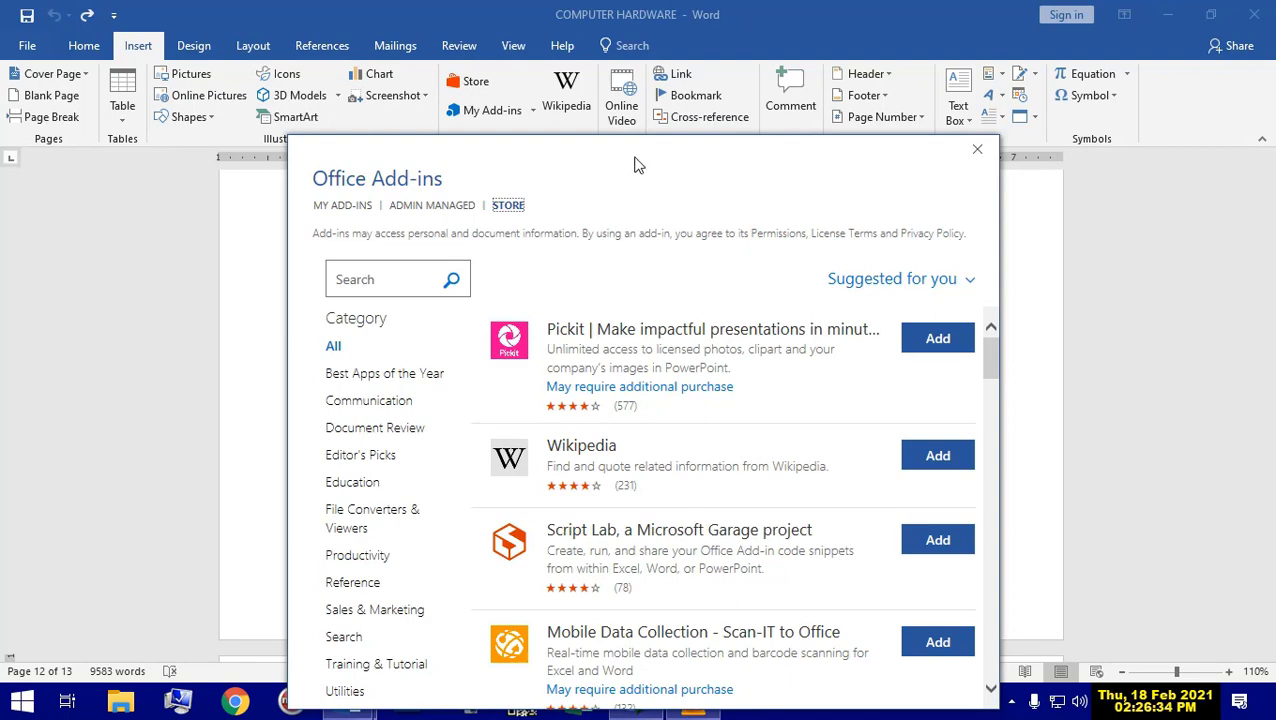
{"action": "scroll", "coordinate": [712, 413], "scroll_direction": "down", "scroll_amount": 3}
{"action": "scroll", "coordinate": [712, 413], "scroll_direction": "down", "scroll_amount": 1}
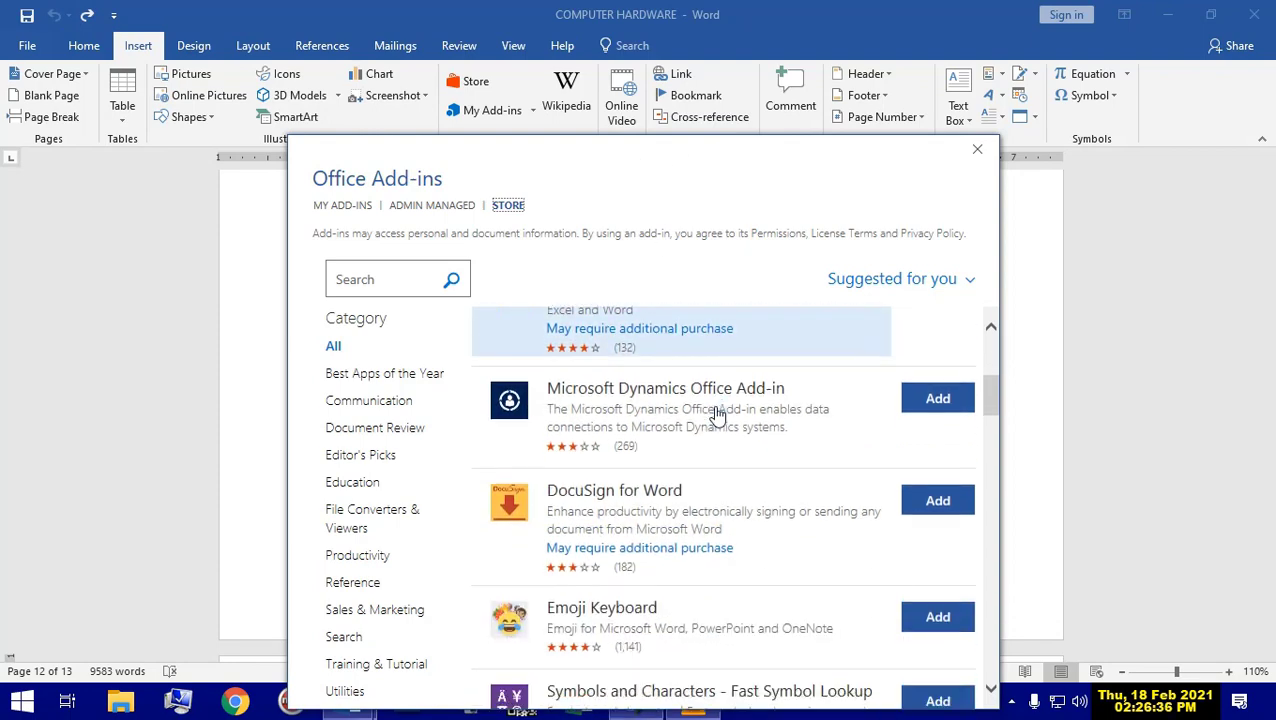
{"action": "scroll", "coordinate": [716, 414], "scroll_direction": "down", "scroll_amount": 2}
{"action": "scroll", "coordinate": [716, 414], "scroll_direction": "down", "scroll_amount": 1}
{"action": "scroll", "coordinate": [716, 414], "scroll_direction": "down", "scroll_amount": 2}
{"action": "scroll", "coordinate": [716, 412], "scroll_direction": "down", "scroll_amount": 2}
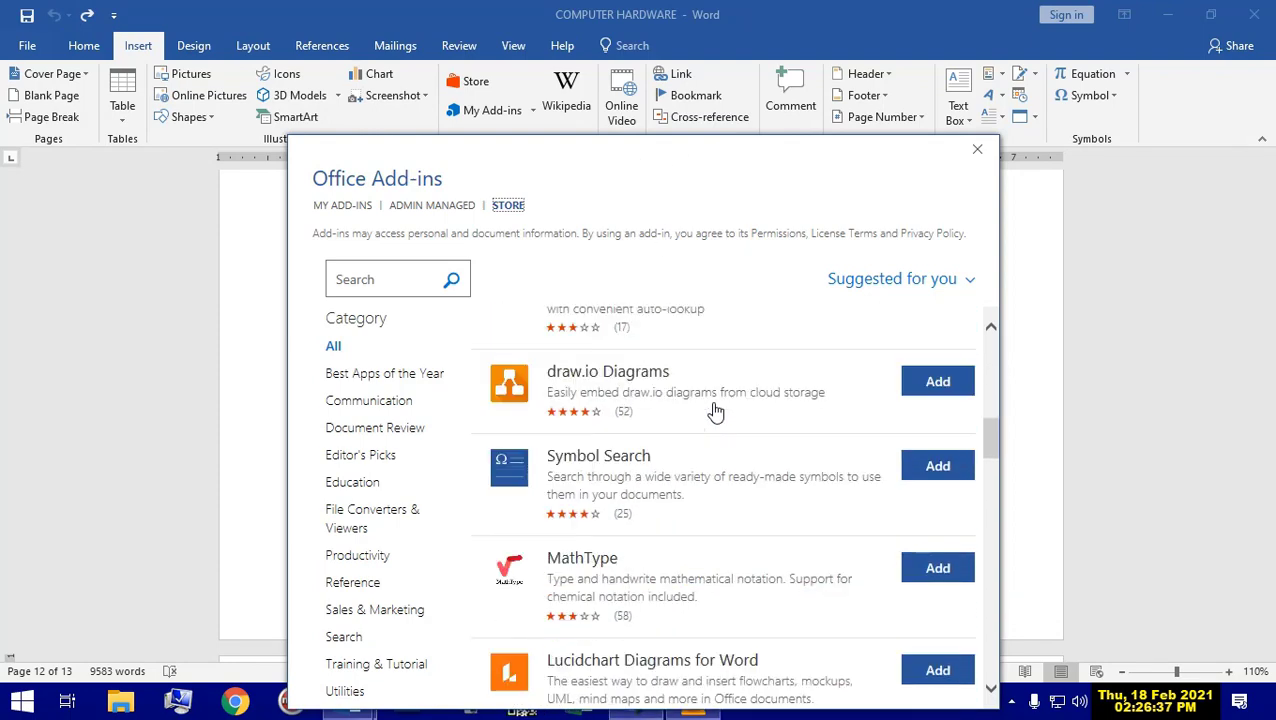
{"action": "scroll", "coordinate": [716, 412], "scroll_direction": "down", "scroll_amount": 2}
{"action": "scroll", "coordinate": [716, 410], "scroll_direction": "down", "scroll_amount": 2}
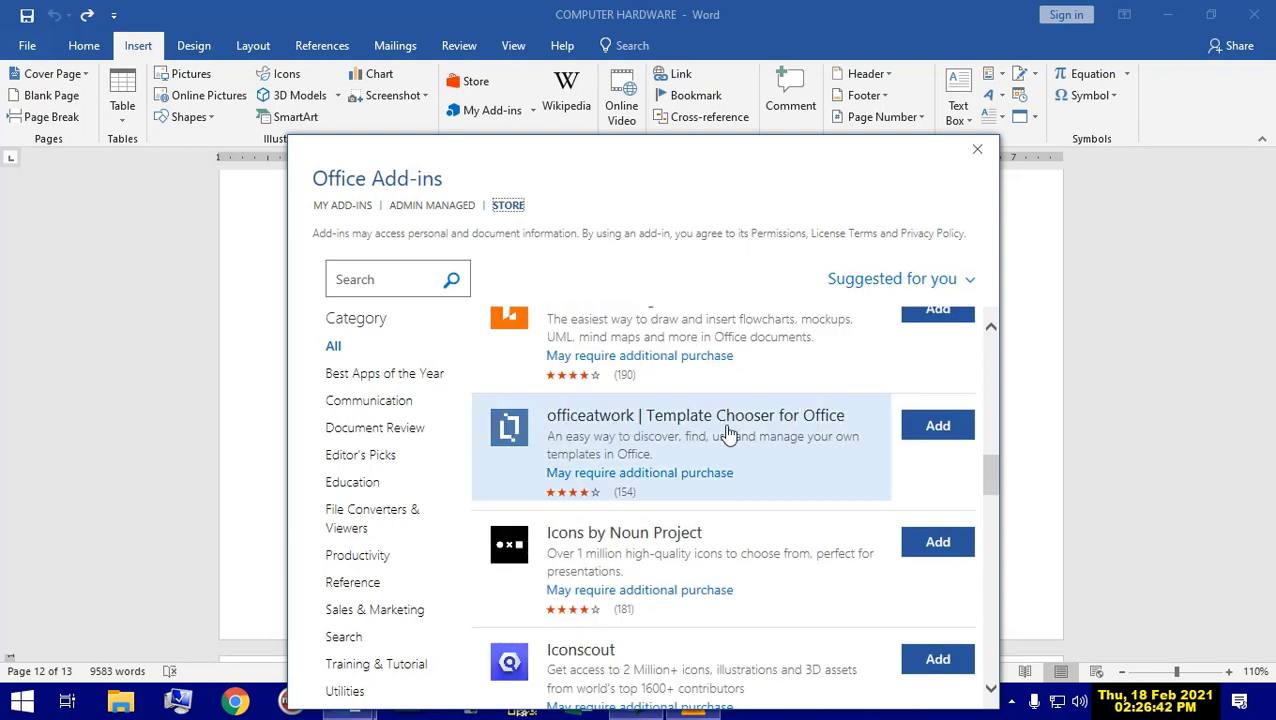
{"action": "scroll", "coordinate": [618, 432], "scroll_direction": "down", "scroll_amount": 1}
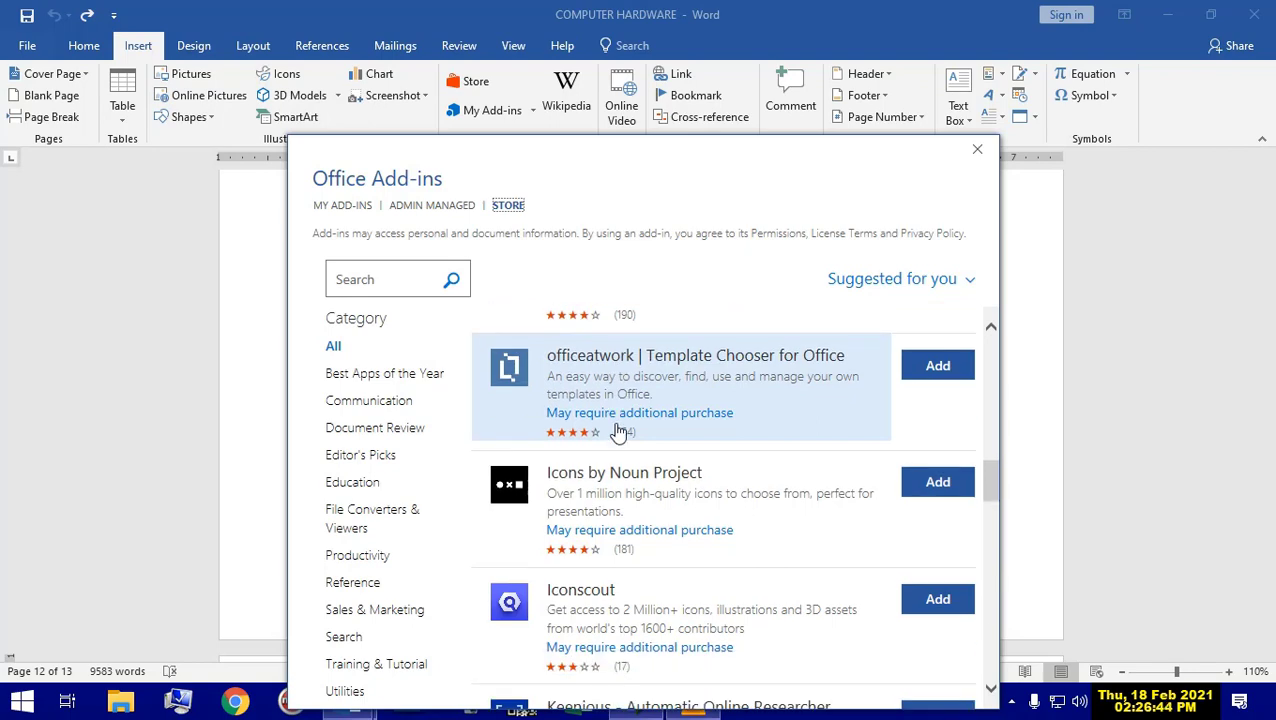
{"action": "scroll", "coordinate": [618, 430], "scroll_direction": "down", "scroll_amount": 2}
{"action": "scroll", "coordinate": [618, 430], "scroll_direction": "down", "scroll_amount": 2}
{"action": "scroll", "coordinate": [620, 428], "scroll_direction": "down", "scroll_amount": 1}
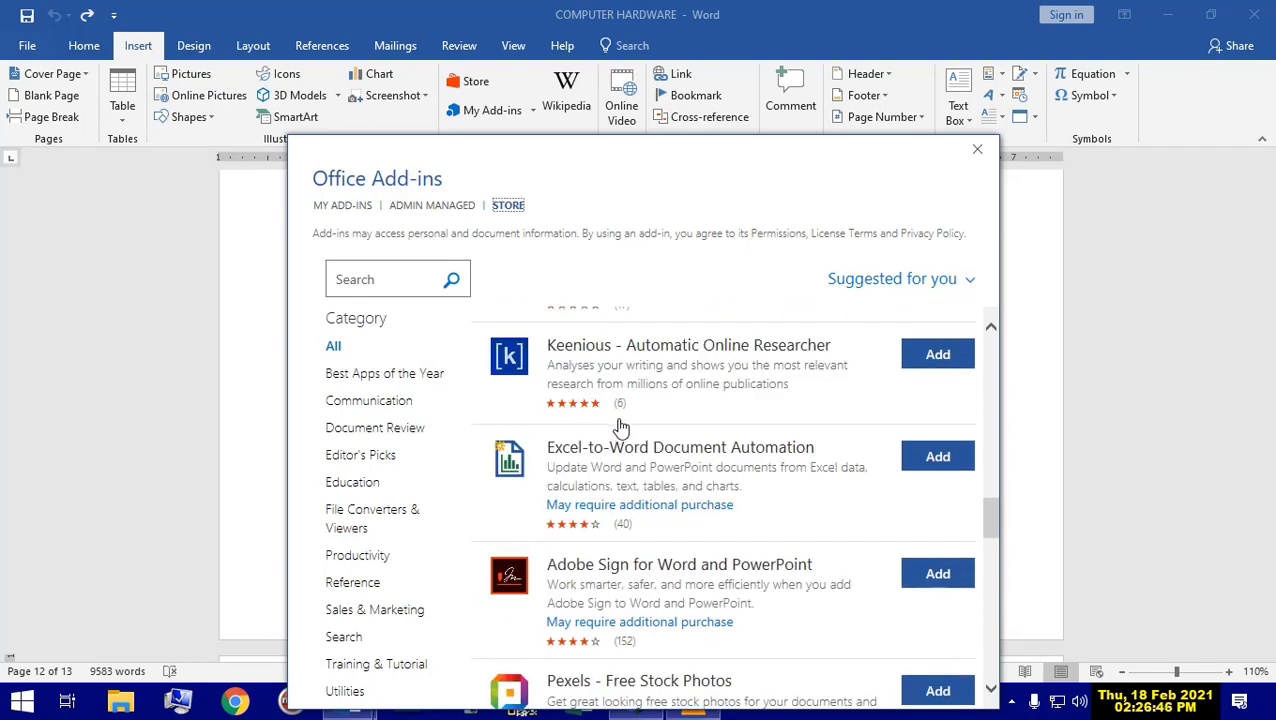
{"action": "scroll", "coordinate": [620, 425], "scroll_direction": "down", "scroll_amount": 3}
{"action": "scroll", "coordinate": [621, 421], "scroll_direction": "down", "scroll_amount": 2}
{"action": "scroll", "coordinate": [622, 430], "scroll_direction": "down", "scroll_amount": 2}
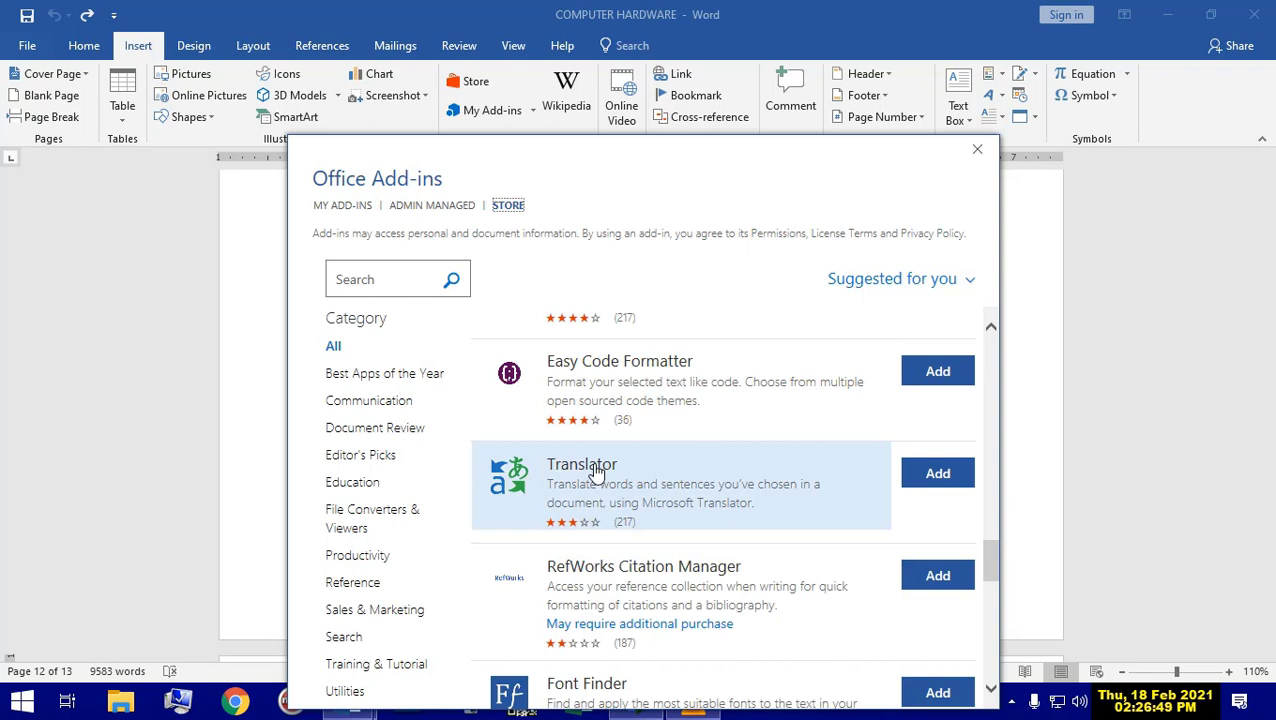
- Preview the Translator add-in's details and screenshot, then add it to Word and accept the license
{"action": "left_click", "coordinate": [938, 477]}
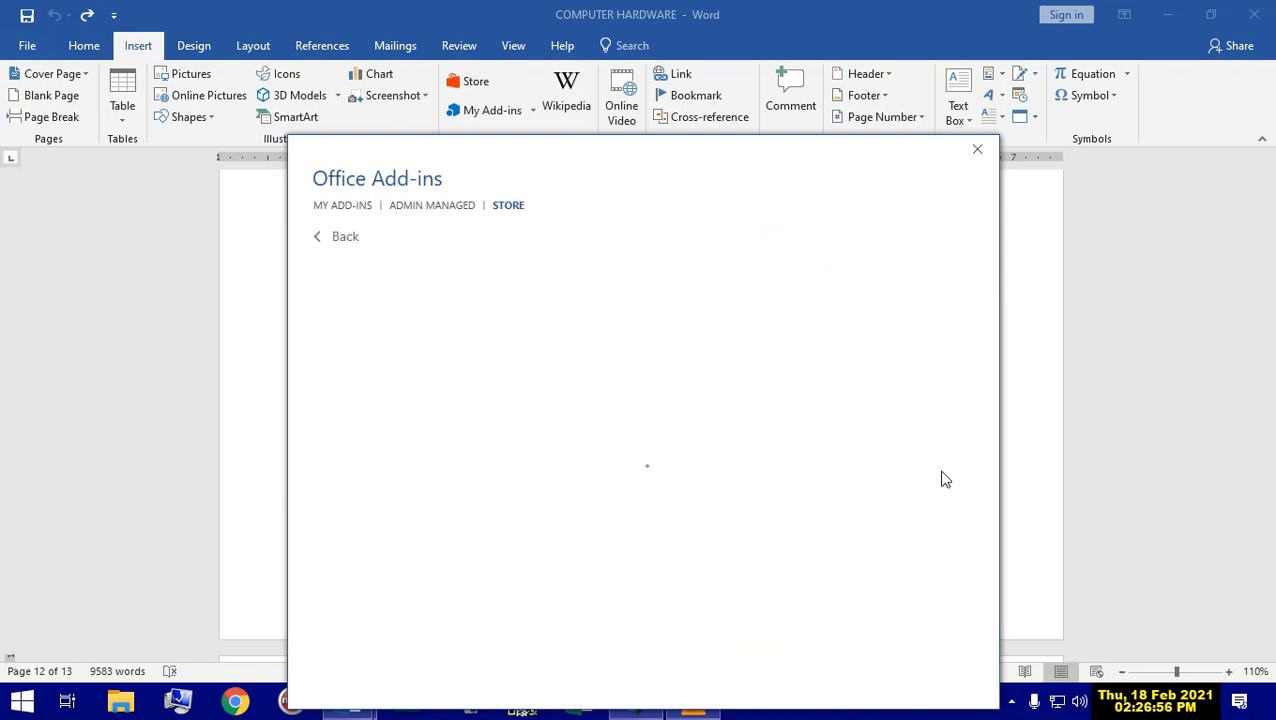
{"action": "left_click", "coordinate": [968, 470]}
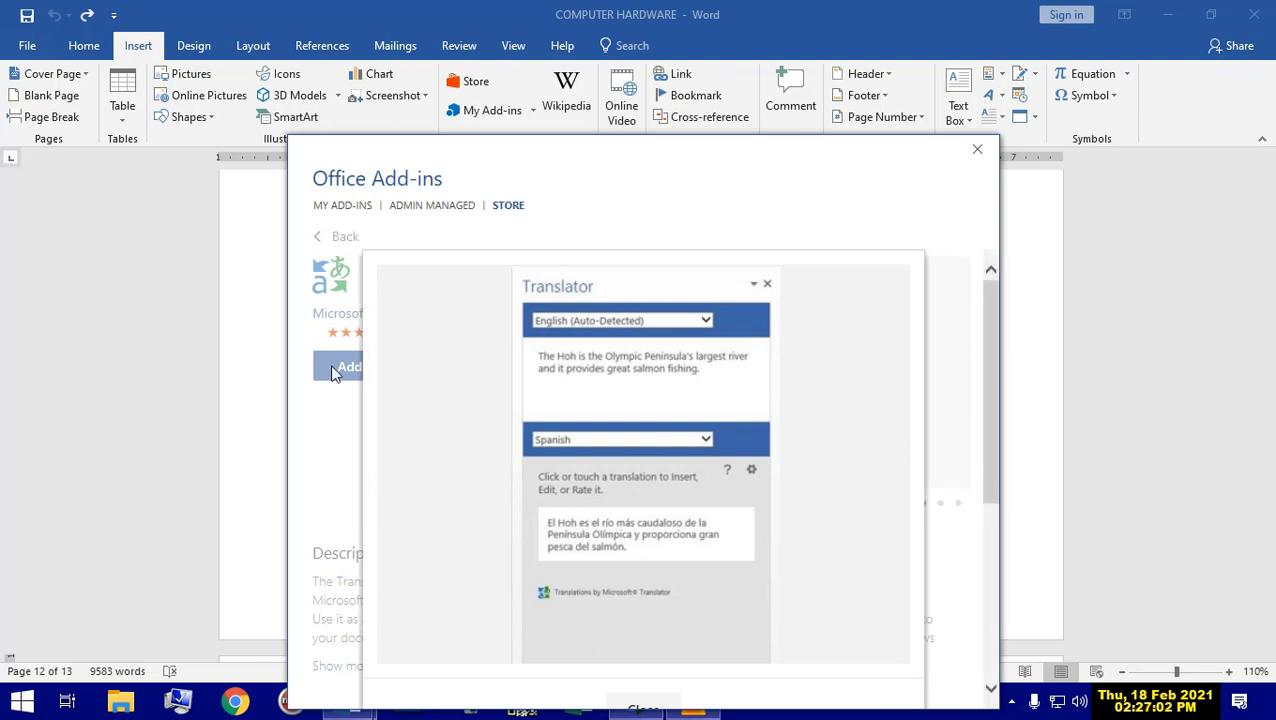
{"action": "scroll", "coordinate": [772, 427], "scroll_direction": "down", "scroll_amount": 1}
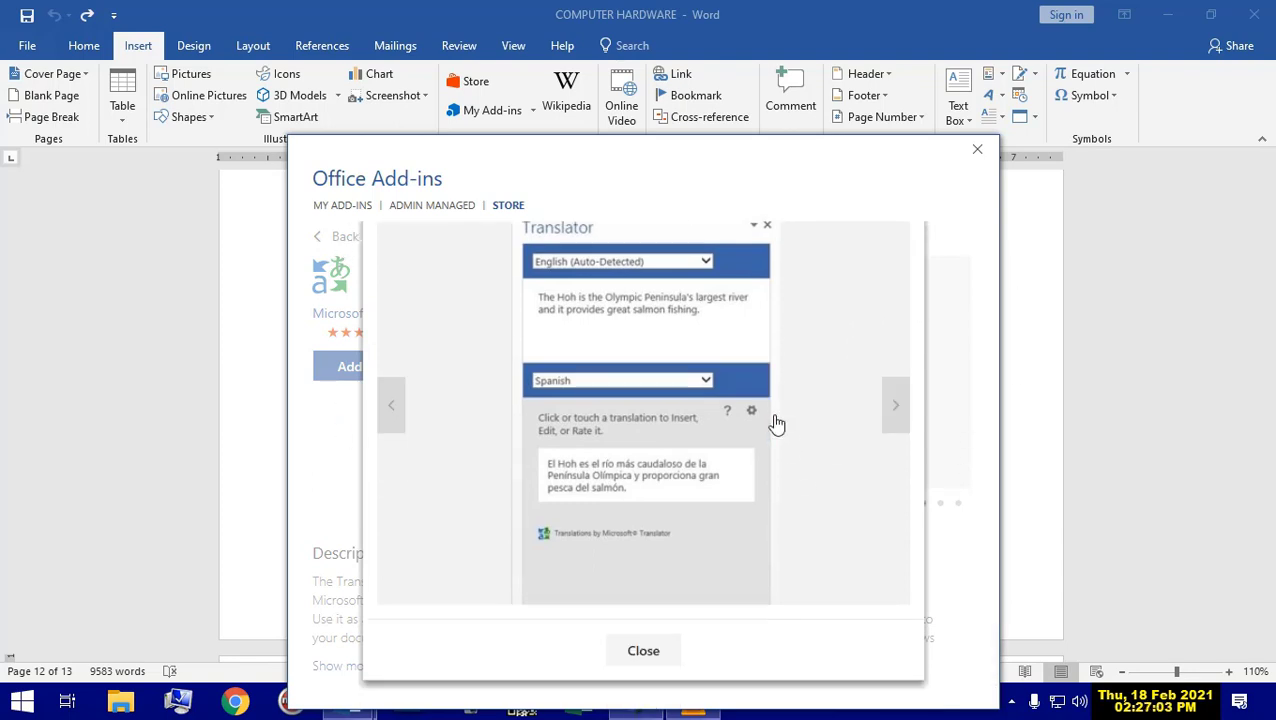
{"action": "left_click", "coordinate": [648, 652]}
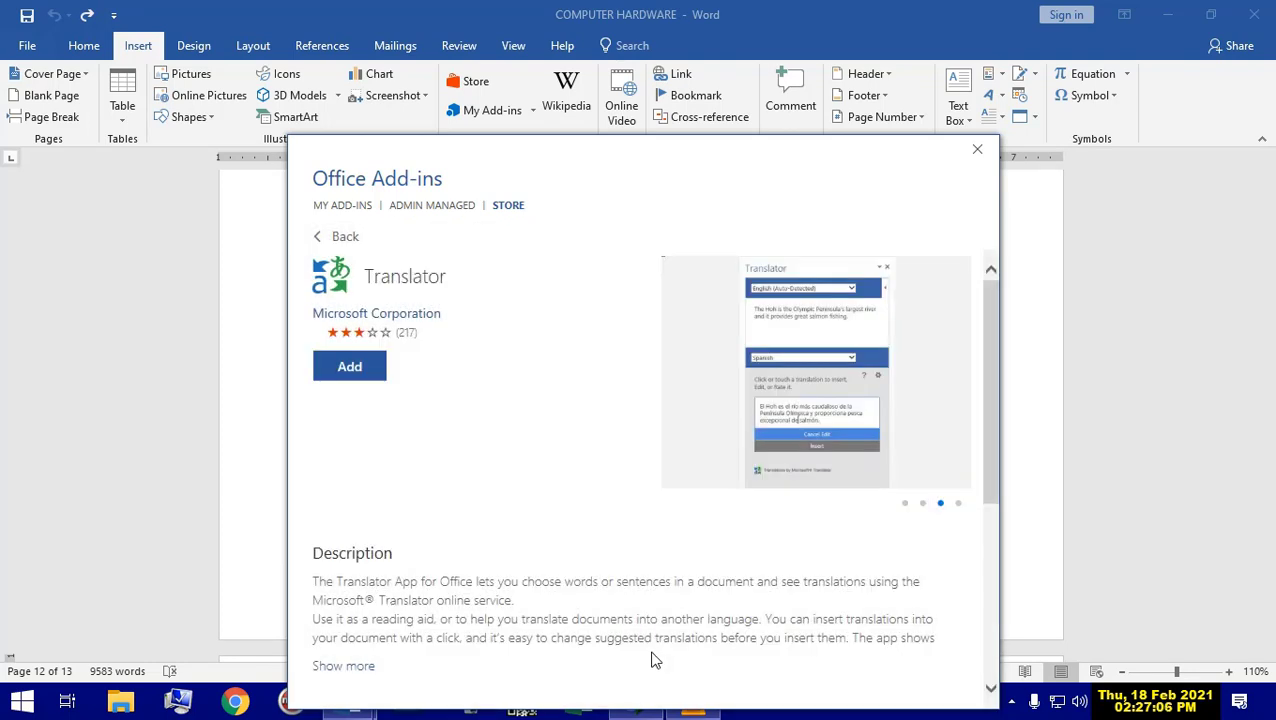
{"action": "left_click", "coordinate": [350, 367]}
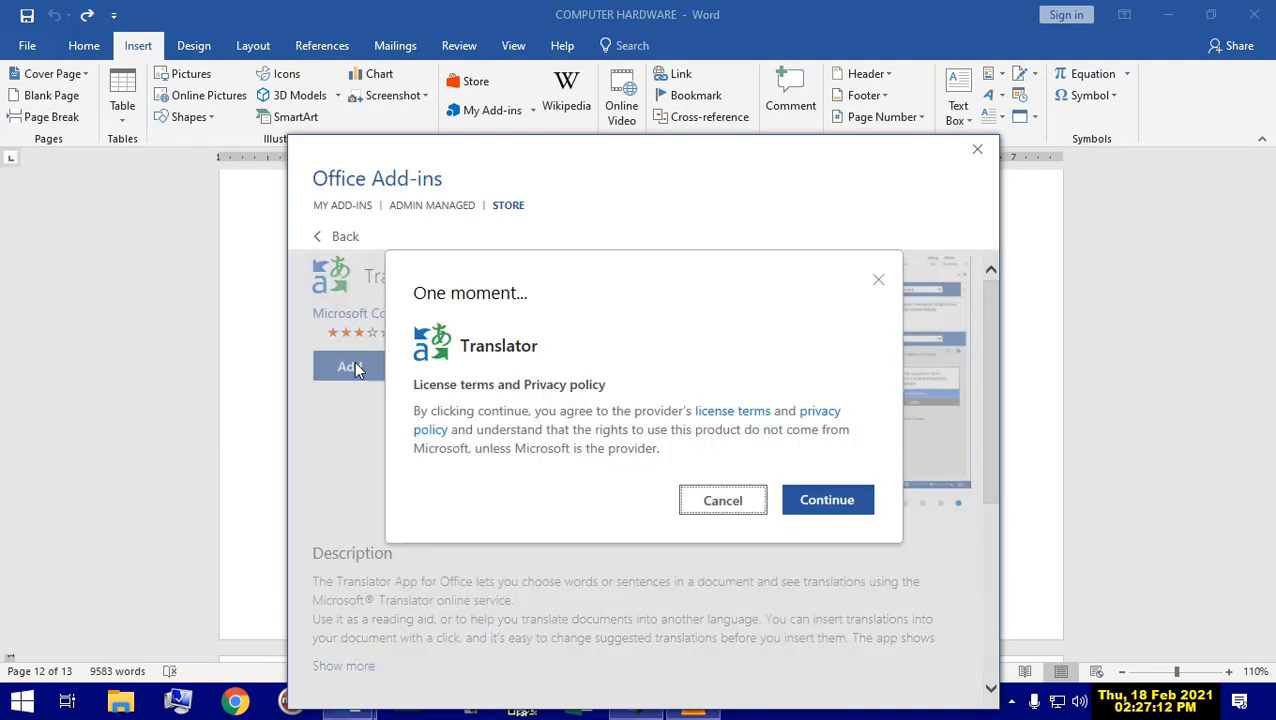
{"action": "left_click", "coordinate": [817, 514]}
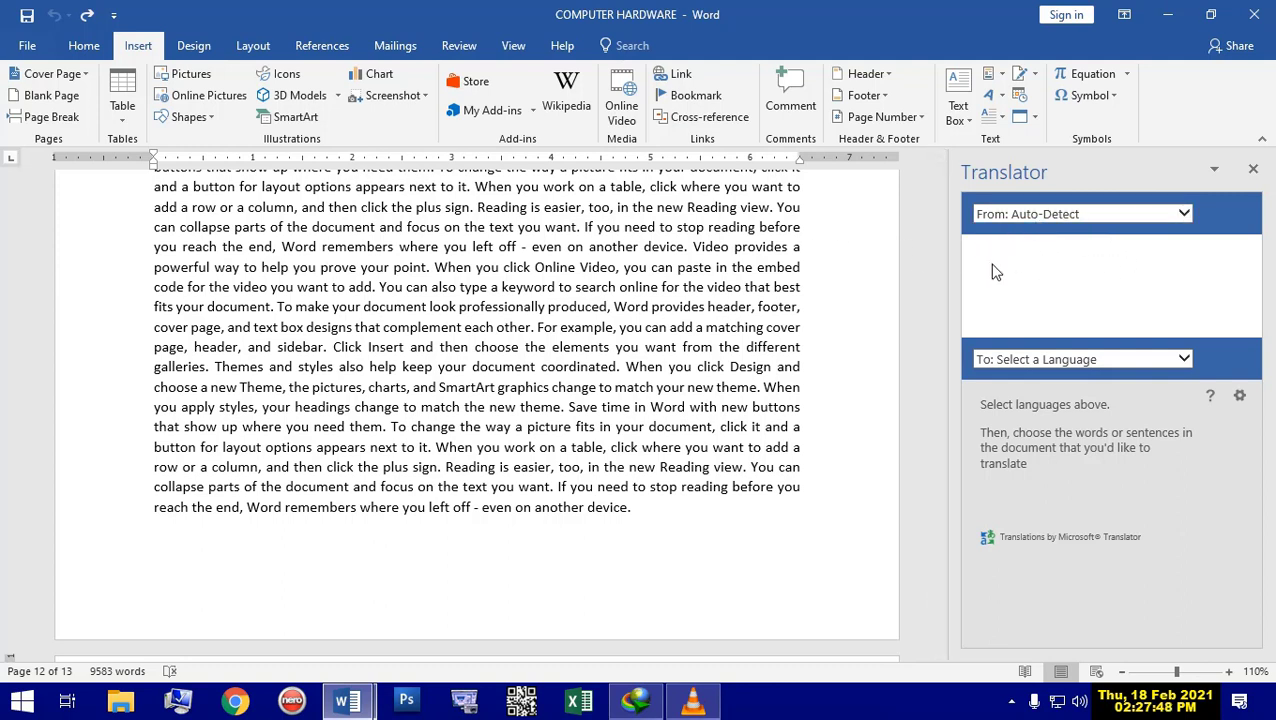
- Translate the selected final sentence into Tamil, then close the Translator pane
{"action": "left_click_drag", "start_coordinate": [810, 280], "coordinate": [421, 262]}
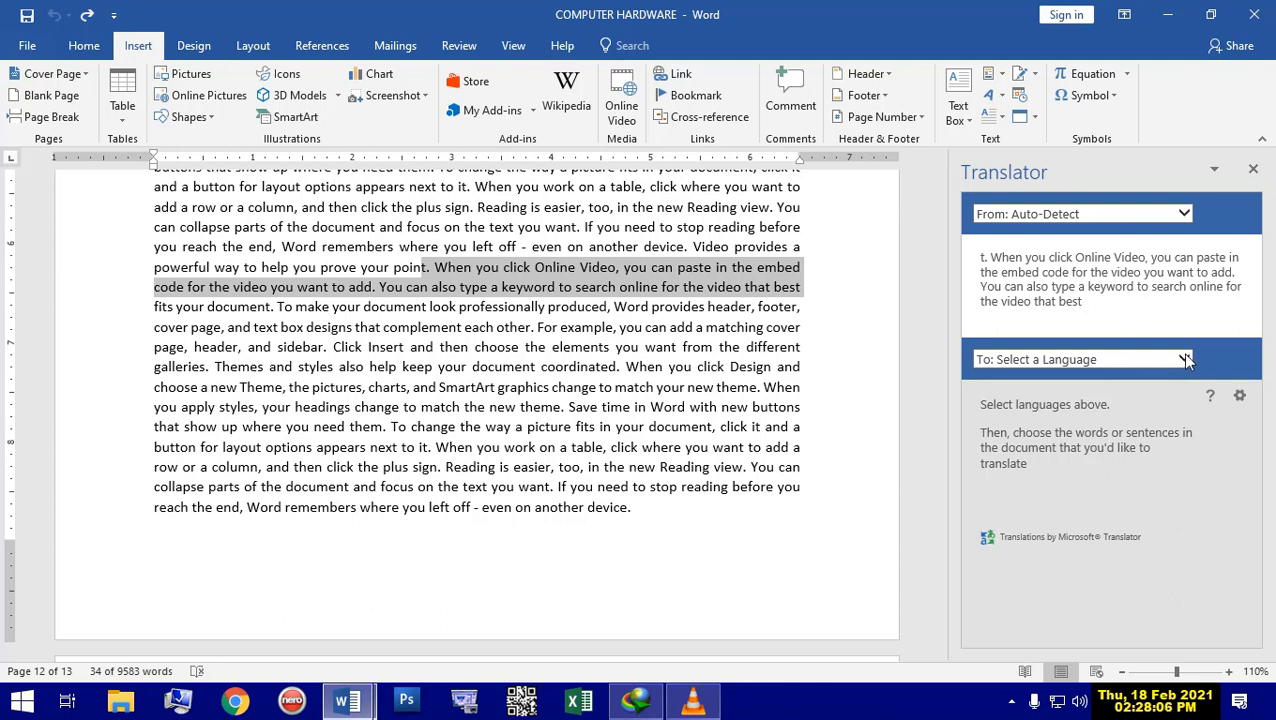
{"action": "left_click", "coordinate": [1097, 360]}
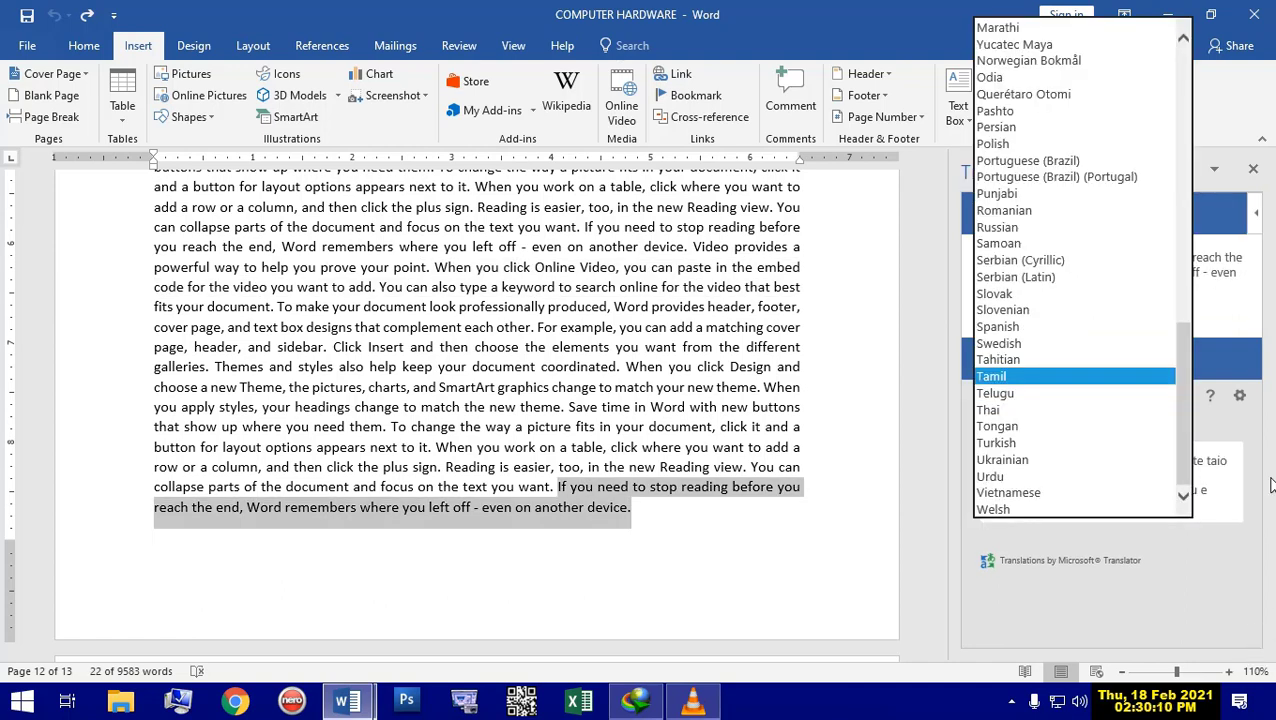
{"action": "left_click", "coordinate": [1018, 377]}
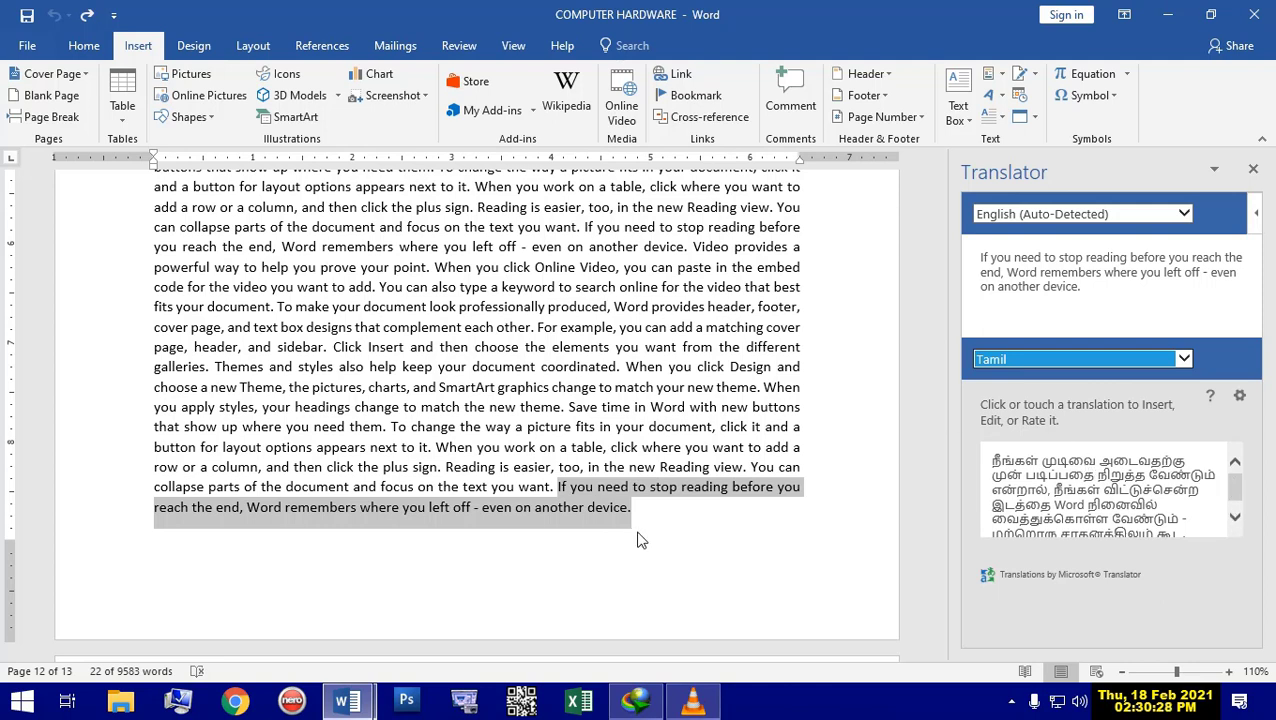
{"action": "left_click", "coordinate": [714, 512]}
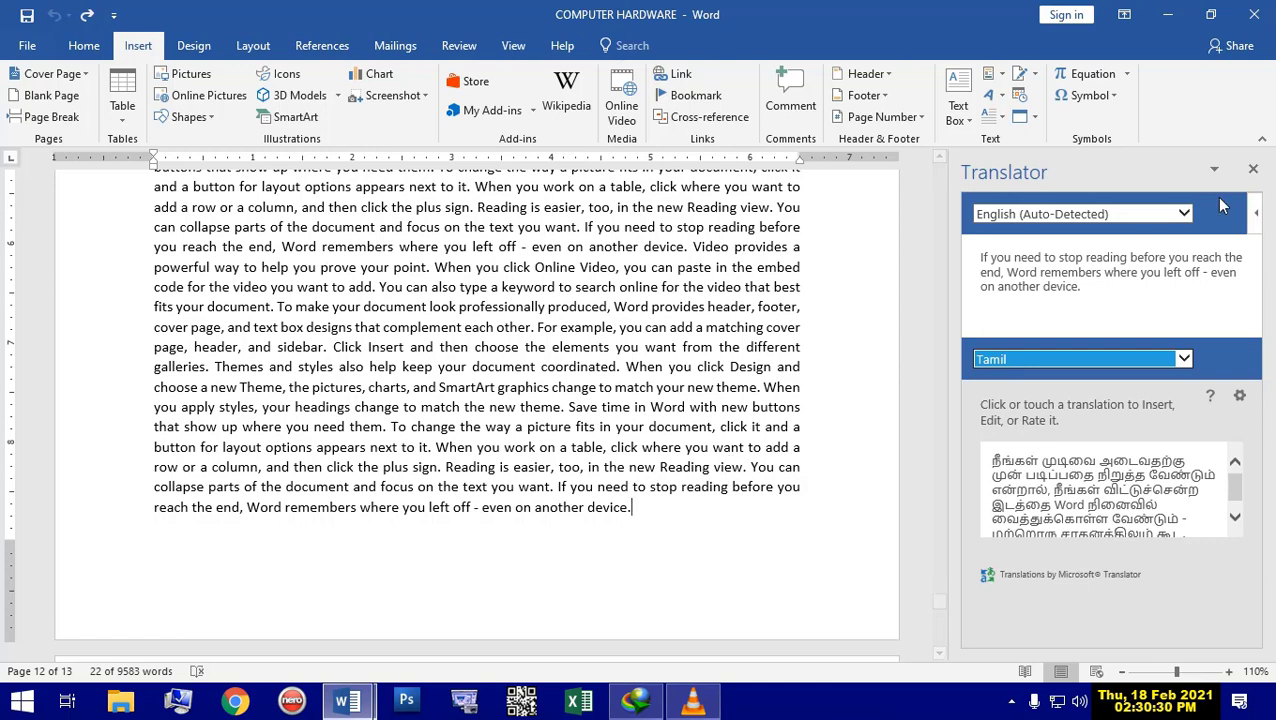
{"action": "left_click", "coordinate": [1253, 171]}
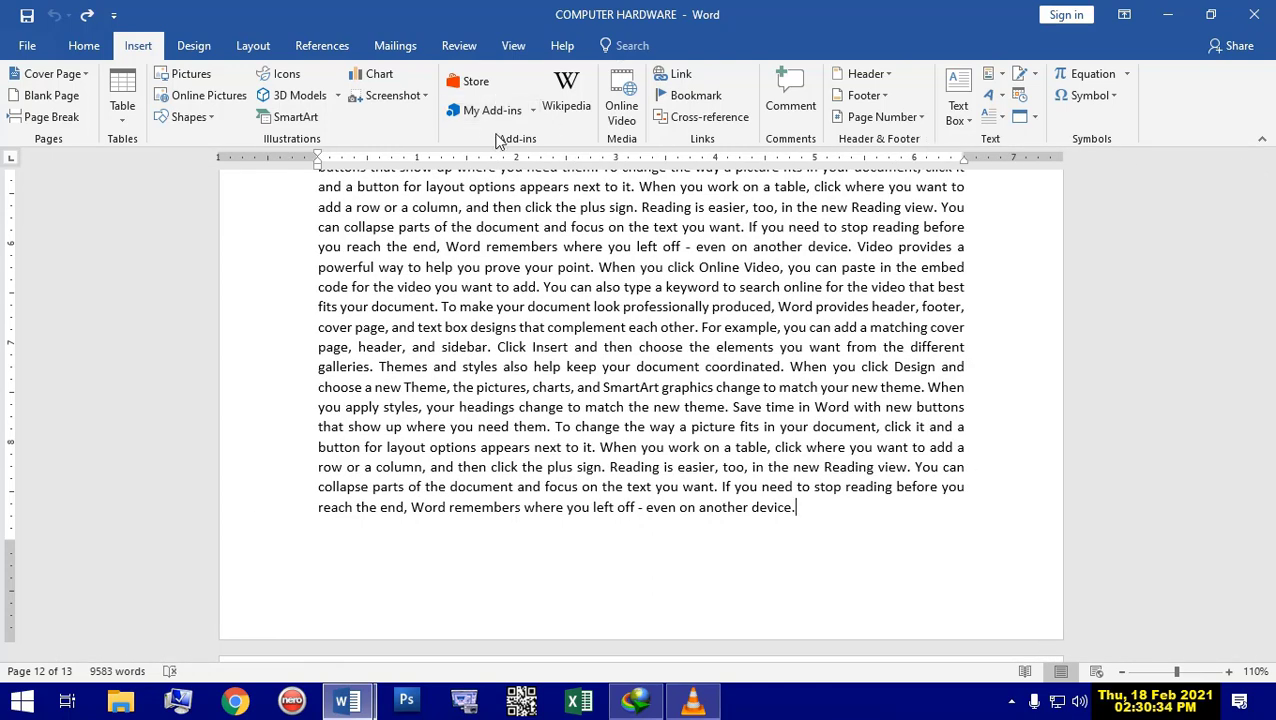
- Open the Wikipedia add-in pane and enter 'computer' as the search term
{"action": "left_click", "coordinate": [571, 87]}
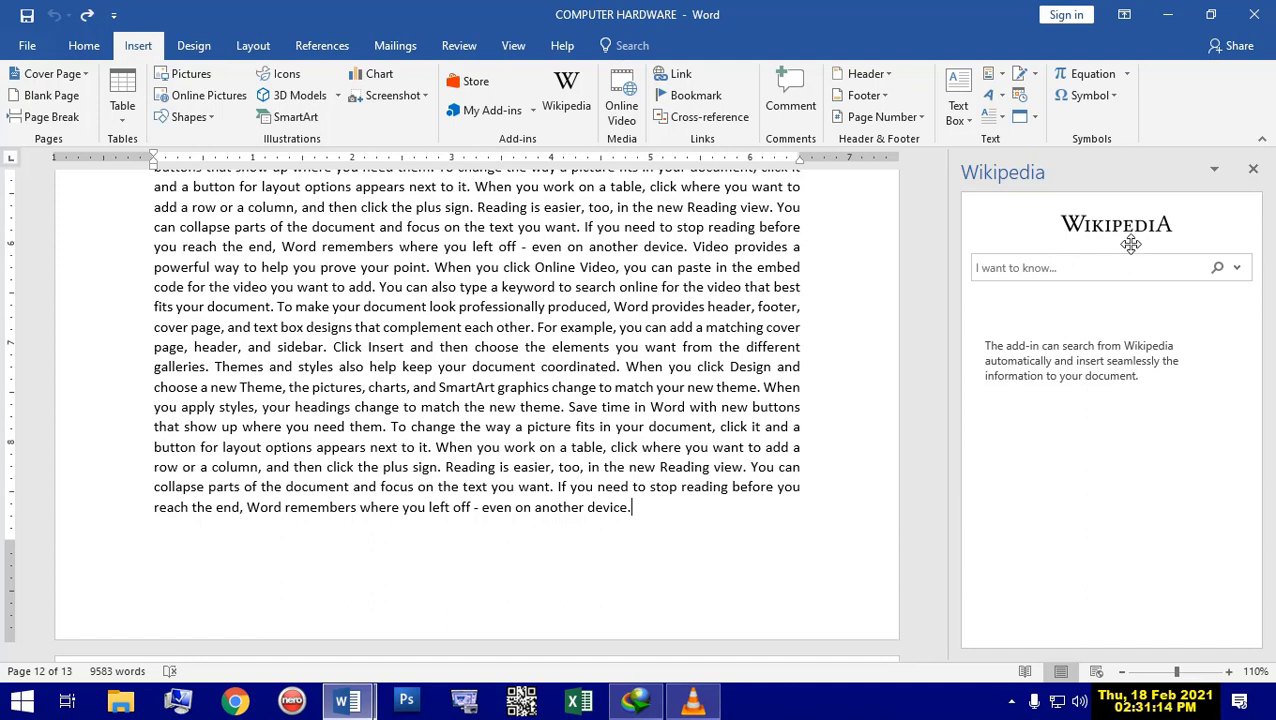
{"action": "left_click", "coordinate": [1075, 268]}
{"action": "type", "text": "computer"}
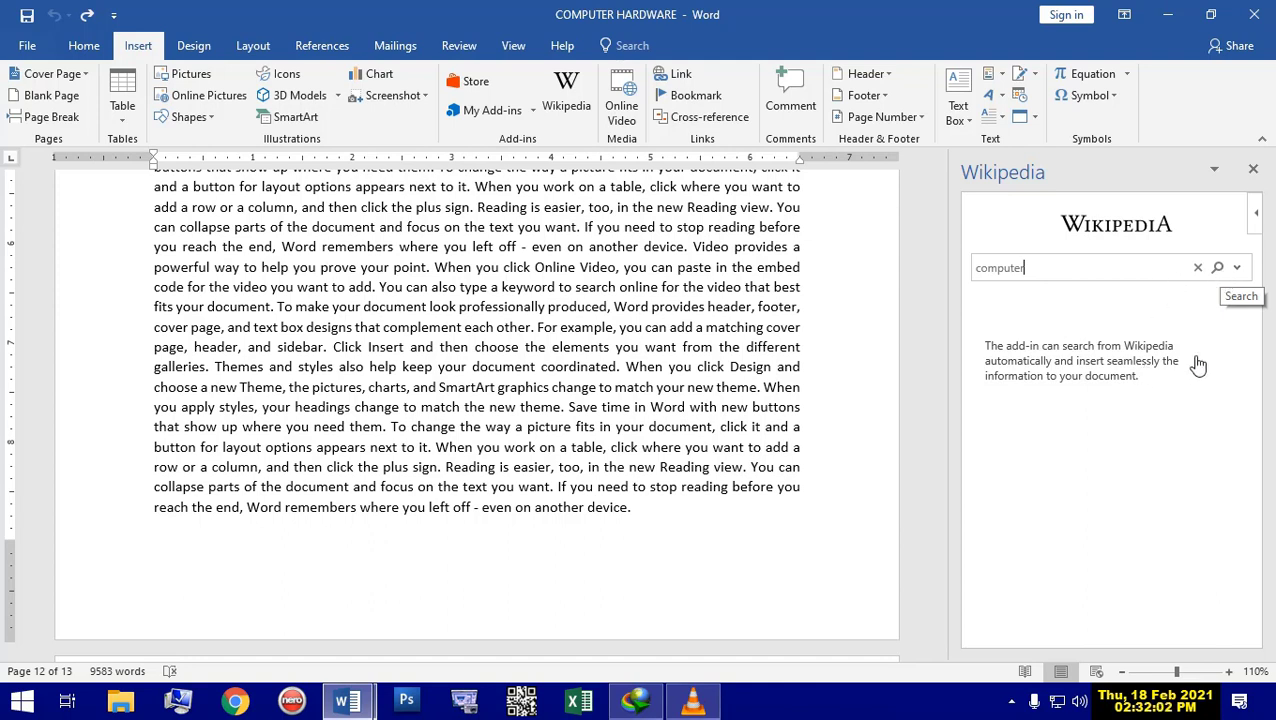
{"action": "key", "text": "Return"}
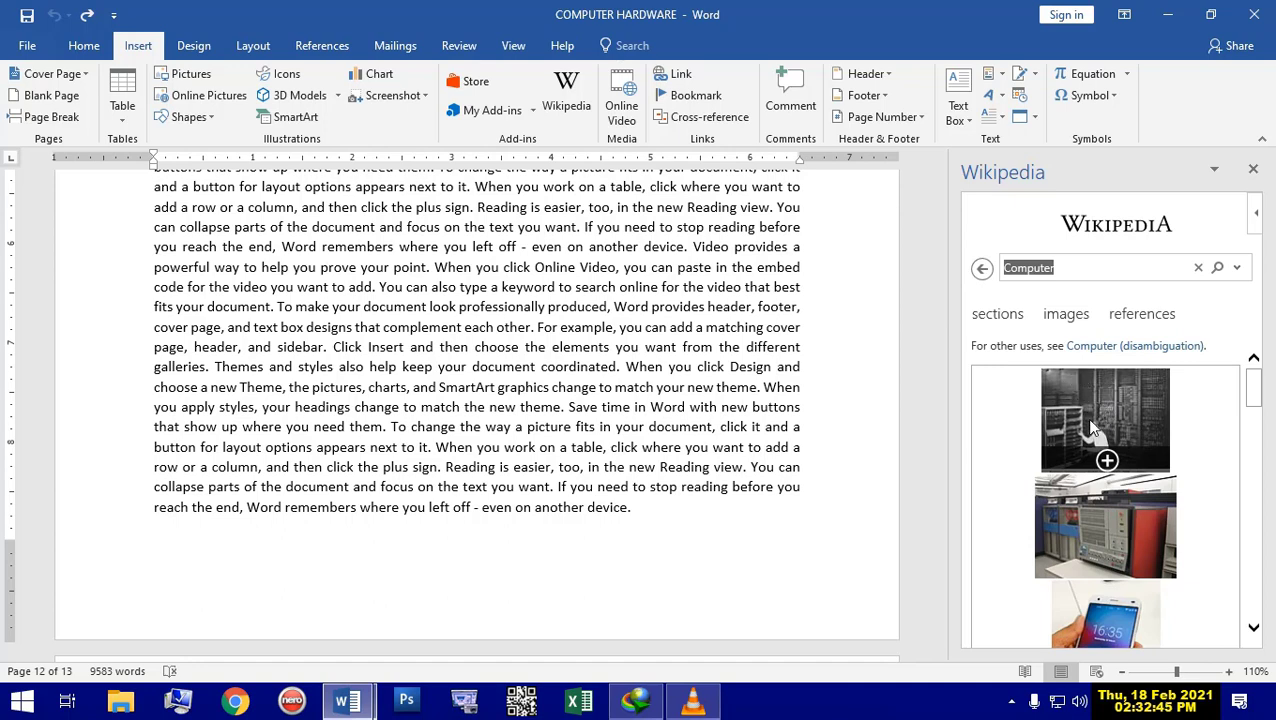
{"action": "scroll", "coordinate": [1092, 428], "scroll_direction": "down", "scroll_amount": 2}
{"action": "scroll", "coordinate": [1092, 428], "scroll_direction": "down", "scroll_amount": 2}
{"action": "scroll", "coordinate": [1093, 428], "scroll_direction": "down", "scroll_amount": 2}
{"action": "scroll", "coordinate": [1095, 430], "scroll_direction": "down", "scroll_amount": 2}
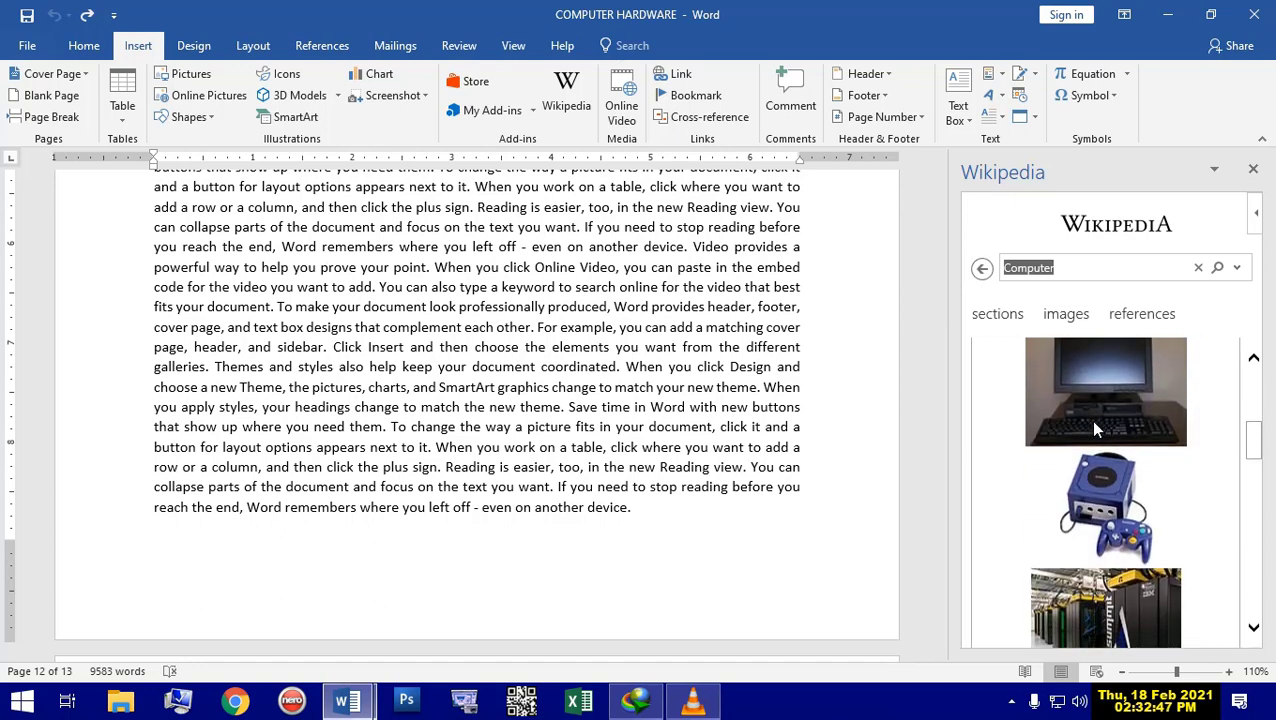
{"action": "scroll", "coordinate": [1095, 430], "scroll_direction": "down", "scroll_amount": 2}
{"action": "scroll", "coordinate": [1095, 430], "scroll_direction": "down", "scroll_amount": 2}
{"action": "scroll", "coordinate": [1097, 425], "scroll_direction": "down", "scroll_amount": 2}
{"action": "scroll", "coordinate": [1100, 420], "scroll_direction": "down", "scroll_amount": 2}
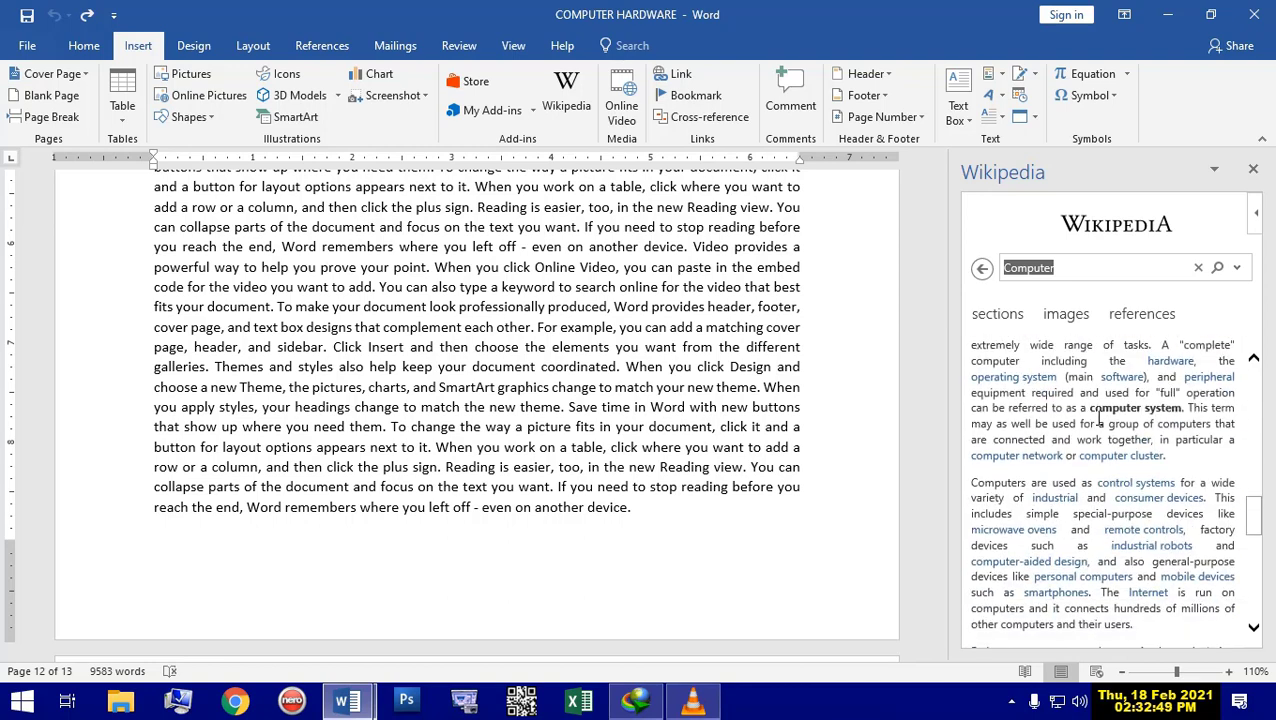
{"action": "scroll", "coordinate": [1100, 419], "scroll_direction": "down", "scroll_amount": 3}
{"action": "scroll", "coordinate": [1101, 418], "scroll_direction": "down", "scroll_amount": 1}
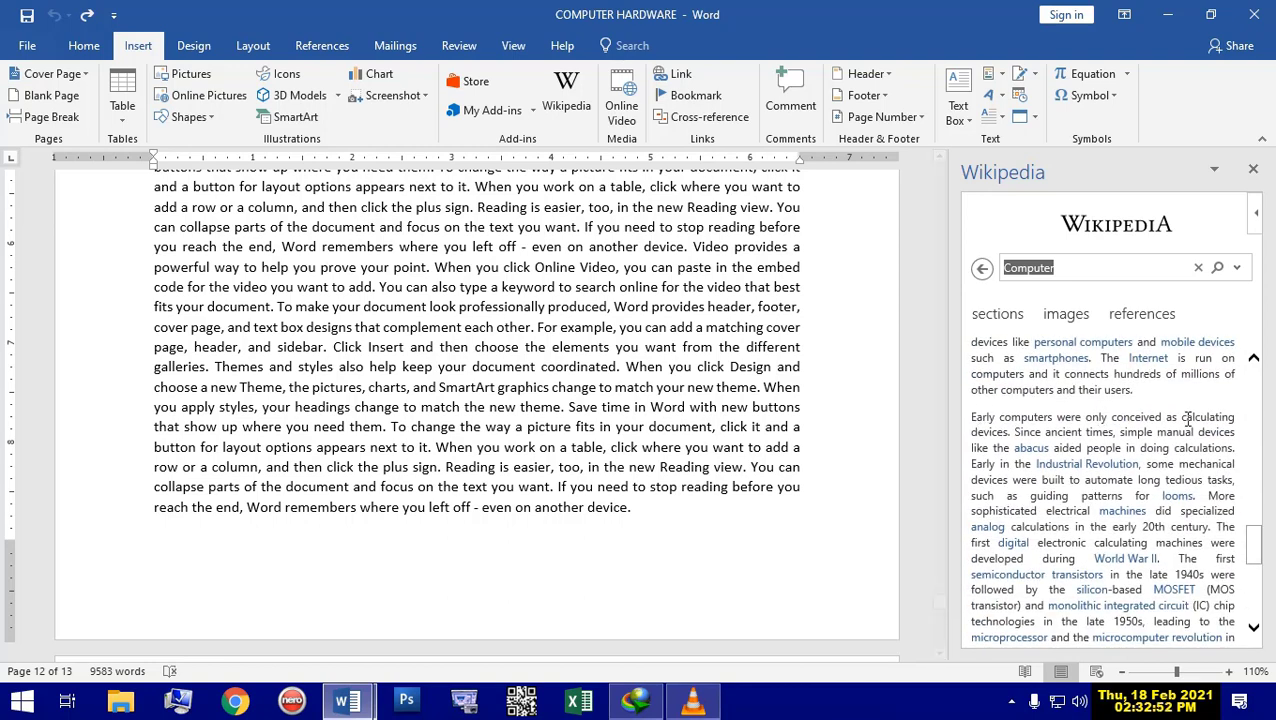
{"action": "scroll", "coordinate": [1215, 492], "scroll_direction": "down", "scroll_amount": 3}
{"action": "scroll", "coordinate": [1205, 490], "scroll_direction": "down", "scroll_amount": 3}
{"action": "scroll", "coordinate": [1205, 490], "scroll_direction": "down", "scroll_amount": 1}
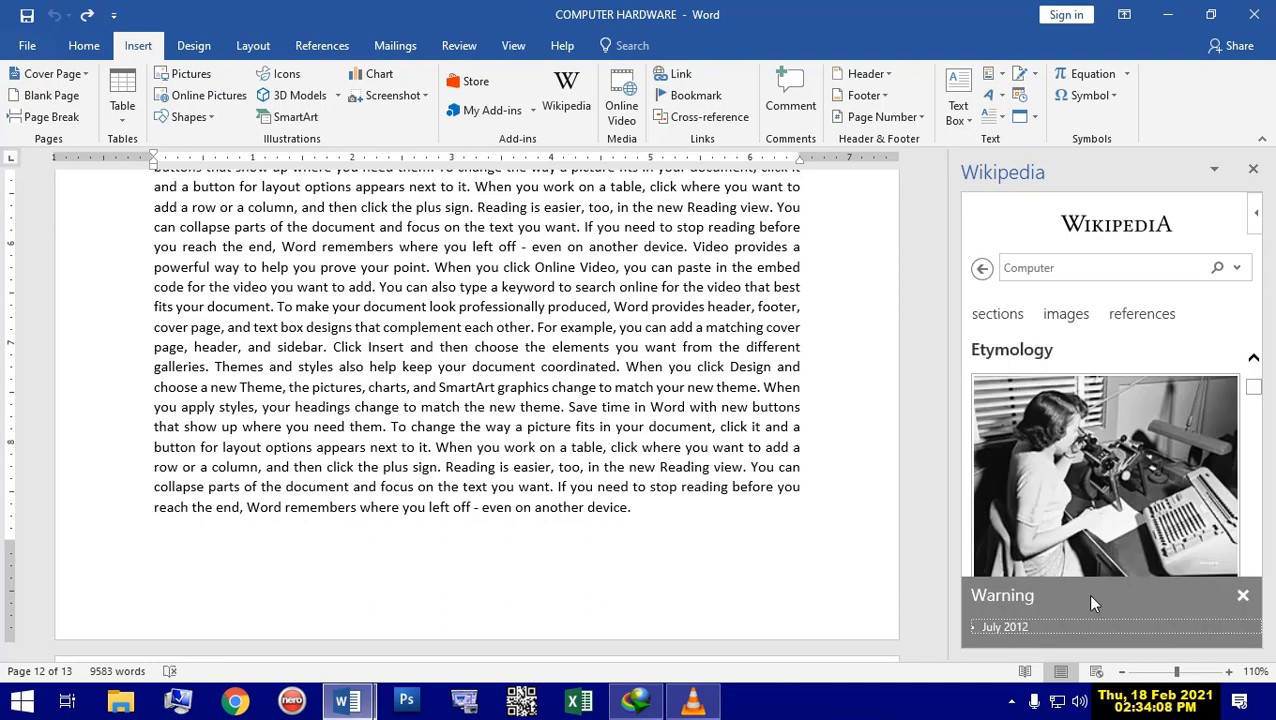
{"action": "mouse_move", "coordinate": [1105, 568]}
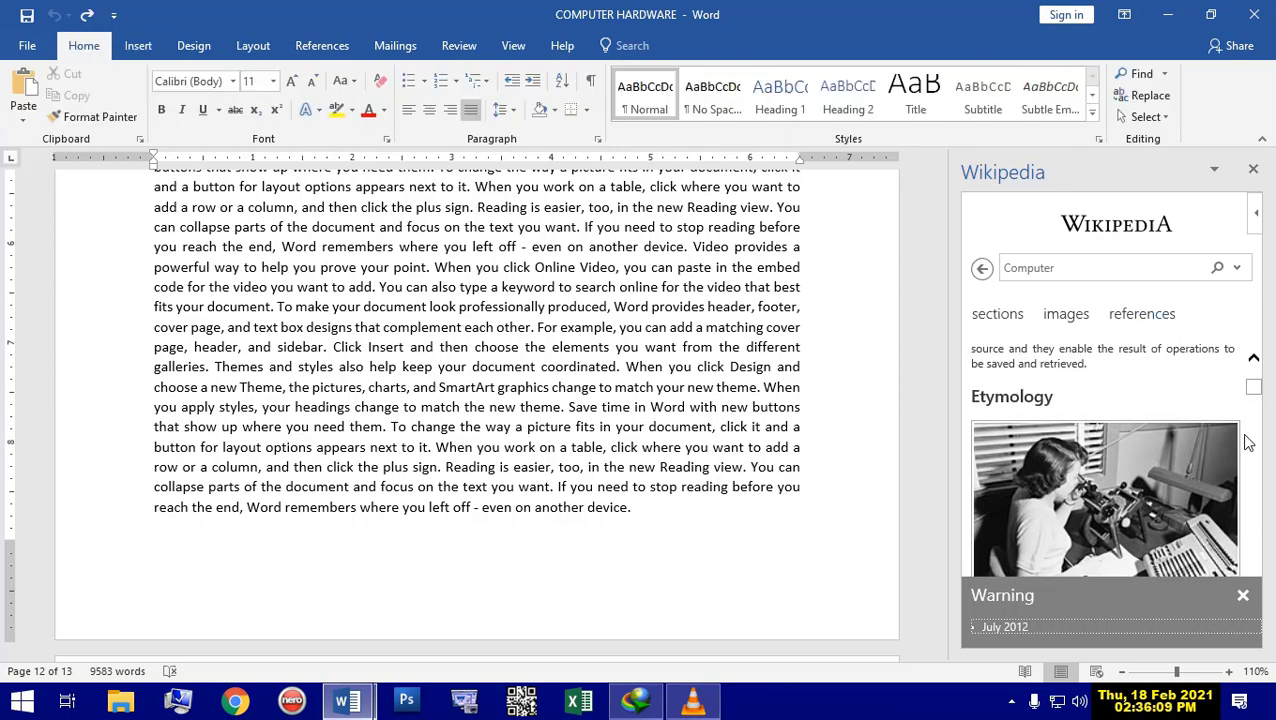
{"action": "scroll", "coordinate": [1241, 448], "scroll_direction": "down", "scroll_amount": 5}
{"action": "scroll", "coordinate": [1240, 445], "scroll_direction": "down", "scroll_amount": 3}
{"action": "scroll", "coordinate": [1238, 435], "scroll_direction": "down", "scroll_amount": 3}
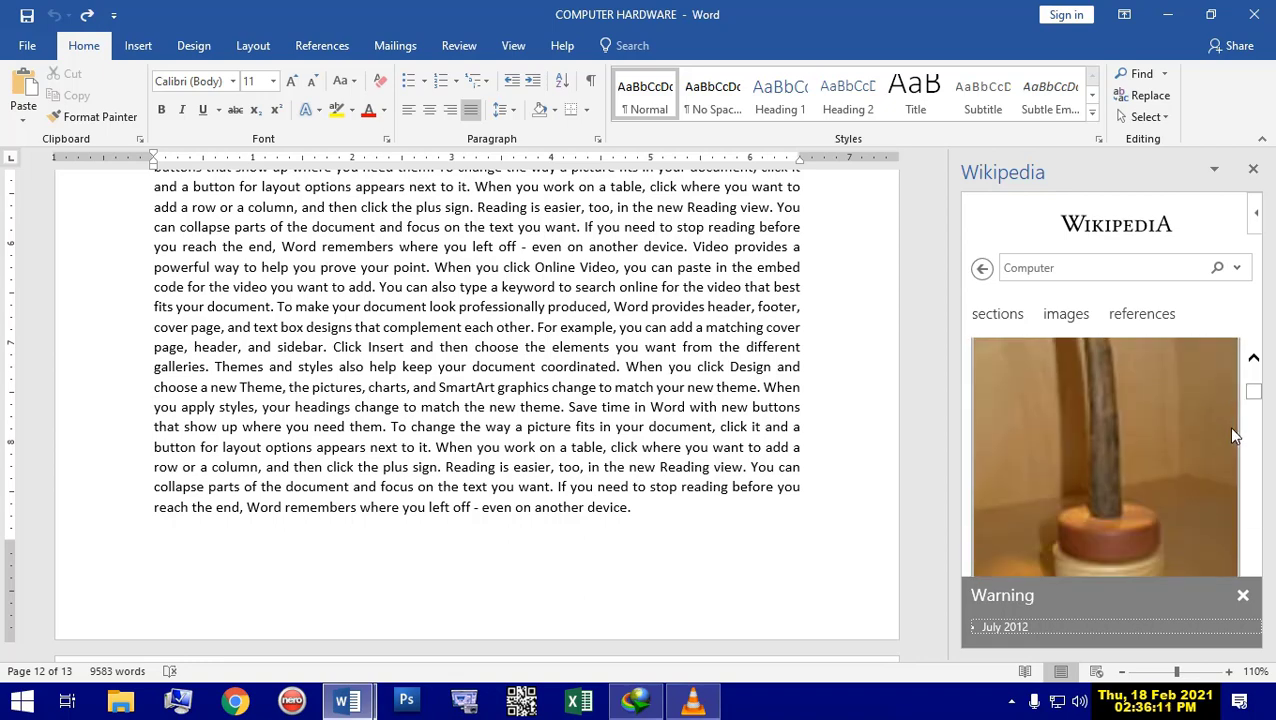
{"action": "scroll", "coordinate": [1237, 428], "scroll_direction": "down", "scroll_amount": 3}
{"action": "scroll", "coordinate": [1236, 426], "scroll_direction": "down", "scroll_amount": 3}
{"action": "scroll", "coordinate": [1234, 425], "scroll_direction": "down", "scroll_amount": 3}
{"action": "scroll", "coordinate": [1230, 424], "scroll_direction": "down", "scroll_amount": 3}
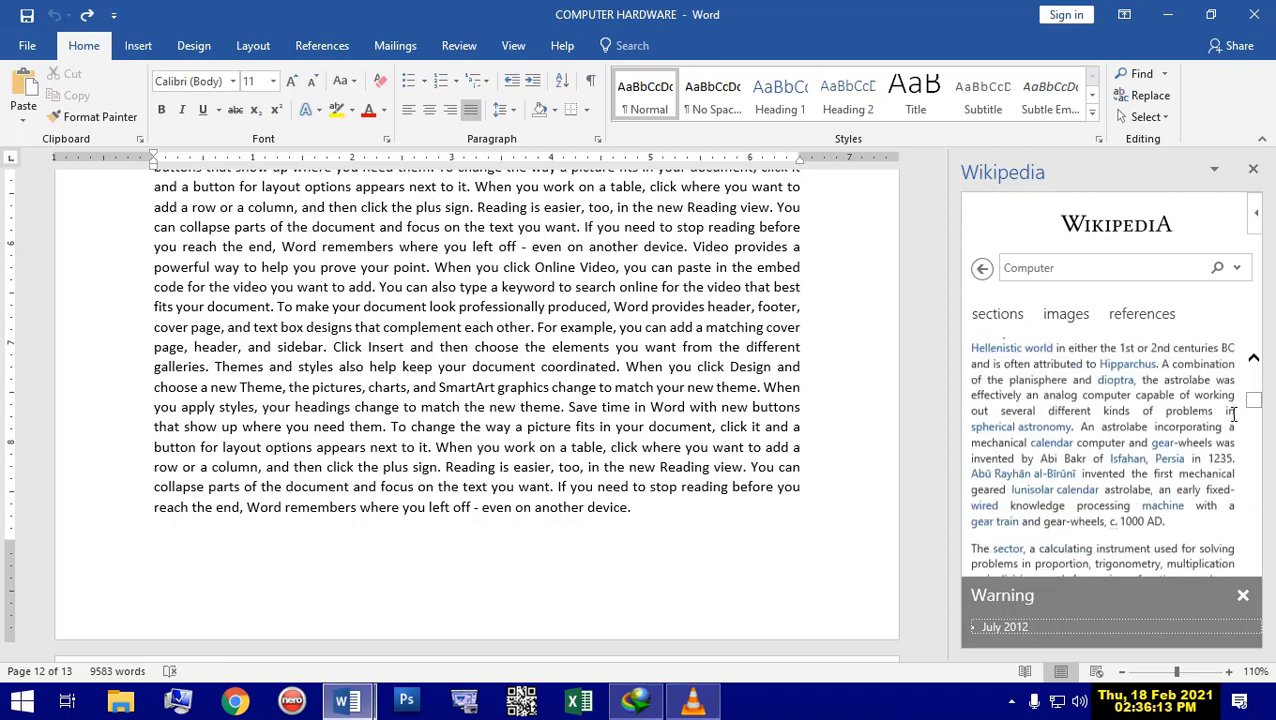
{"action": "scroll", "coordinate": [1226, 422], "scroll_direction": "down", "scroll_amount": 3}
{"action": "scroll", "coordinate": [1220, 420], "scroll_direction": "down", "scroll_amount": 3}
{"action": "scroll", "coordinate": [1218, 418], "scroll_direction": "down", "scroll_amount": 3}
{"action": "scroll", "coordinate": [1217, 415], "scroll_direction": "down", "scroll_amount": 3}
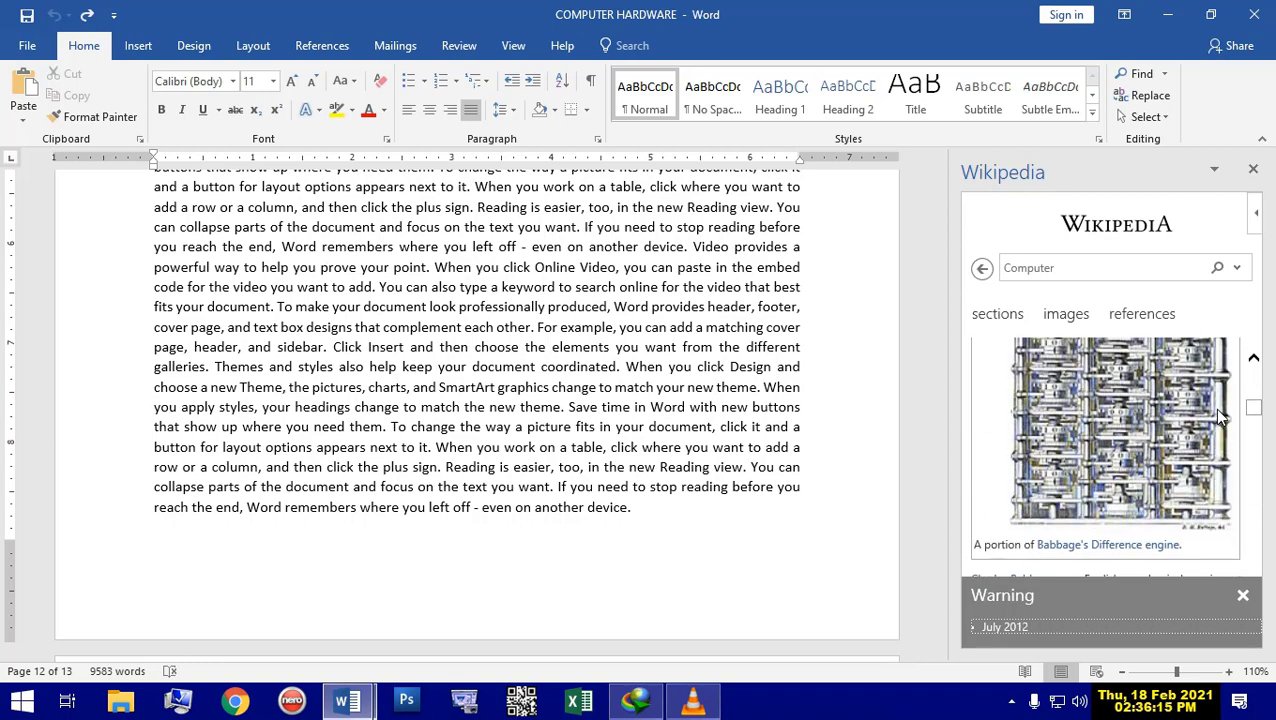
{"action": "scroll", "coordinate": [1218, 412], "scroll_direction": "down", "scroll_amount": 3}
{"action": "scroll", "coordinate": [1220, 410], "scroll_direction": "down", "scroll_amount": 3}
{"action": "scroll", "coordinate": [1220, 410], "scroll_direction": "down", "scroll_amount": 3}
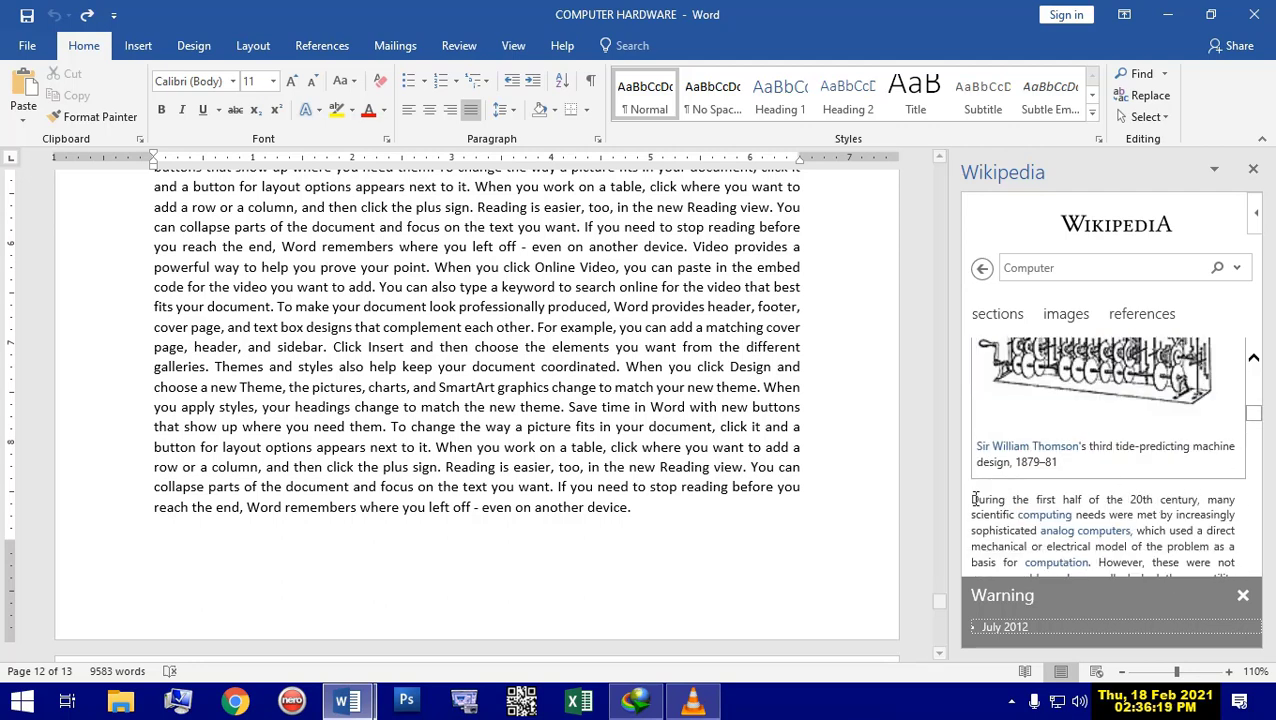
{"action": "scroll", "coordinate": [1156, 404], "scroll_direction": "down", "scroll_amount": 3}
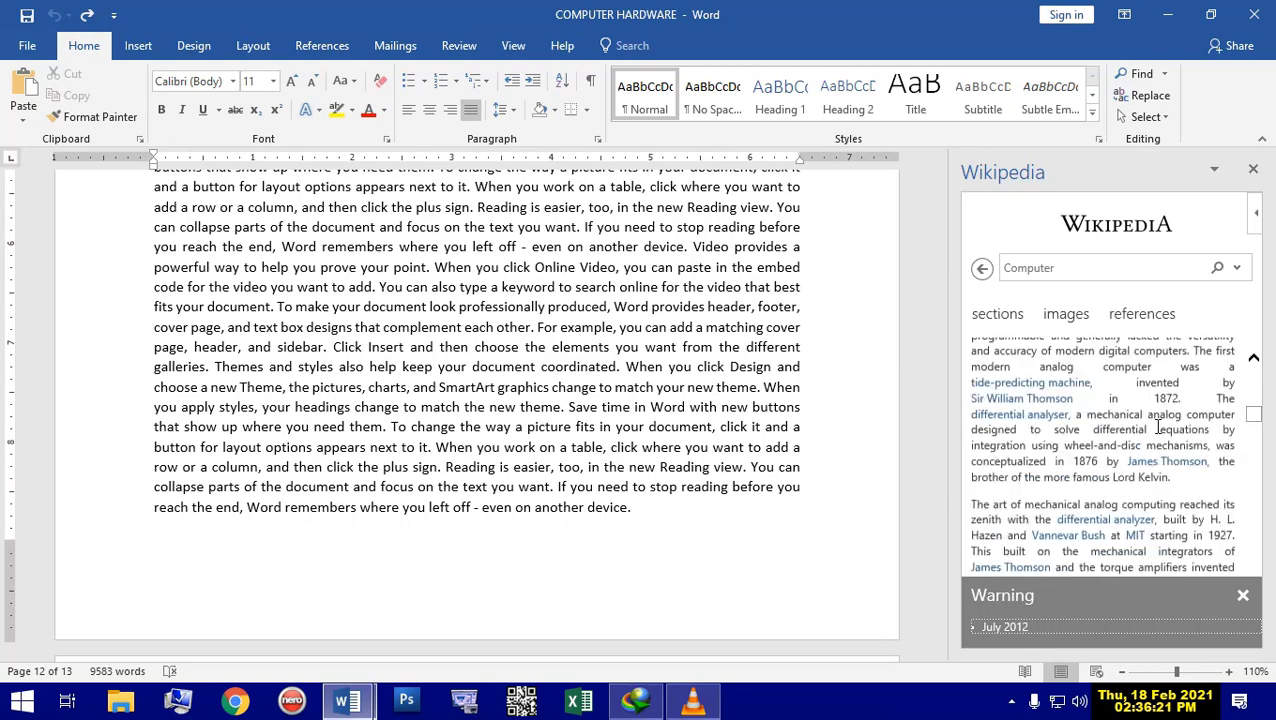
{"action": "scroll", "coordinate": [1156, 404], "scroll_direction": "down", "scroll_amount": 3}
{"action": "scroll", "coordinate": [1156, 404], "scroll_direction": "down", "scroll_amount": 3}
{"action": "scroll", "coordinate": [1156, 404], "scroll_direction": "down", "scroll_amount": 3}
{"action": "scroll", "coordinate": [1156, 404], "scroll_direction": "down", "scroll_amount": 3}
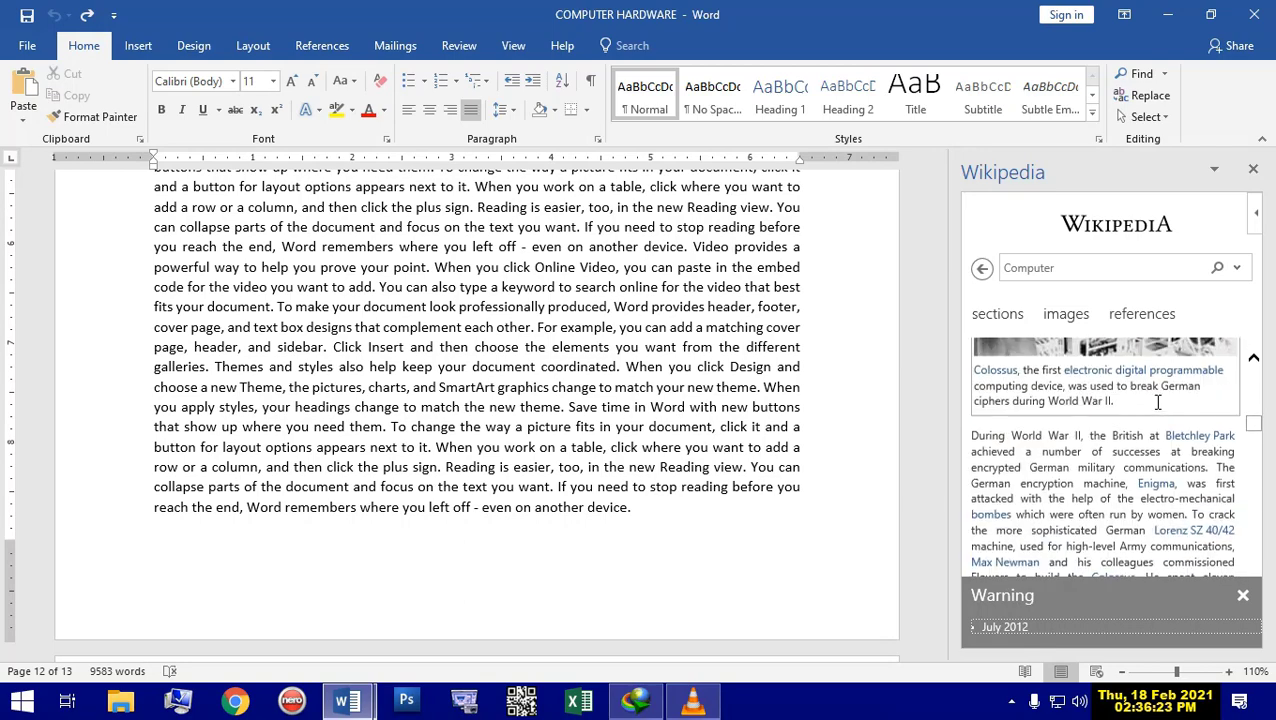
{"action": "scroll", "coordinate": [1156, 404], "scroll_direction": "down", "scroll_amount": 3}
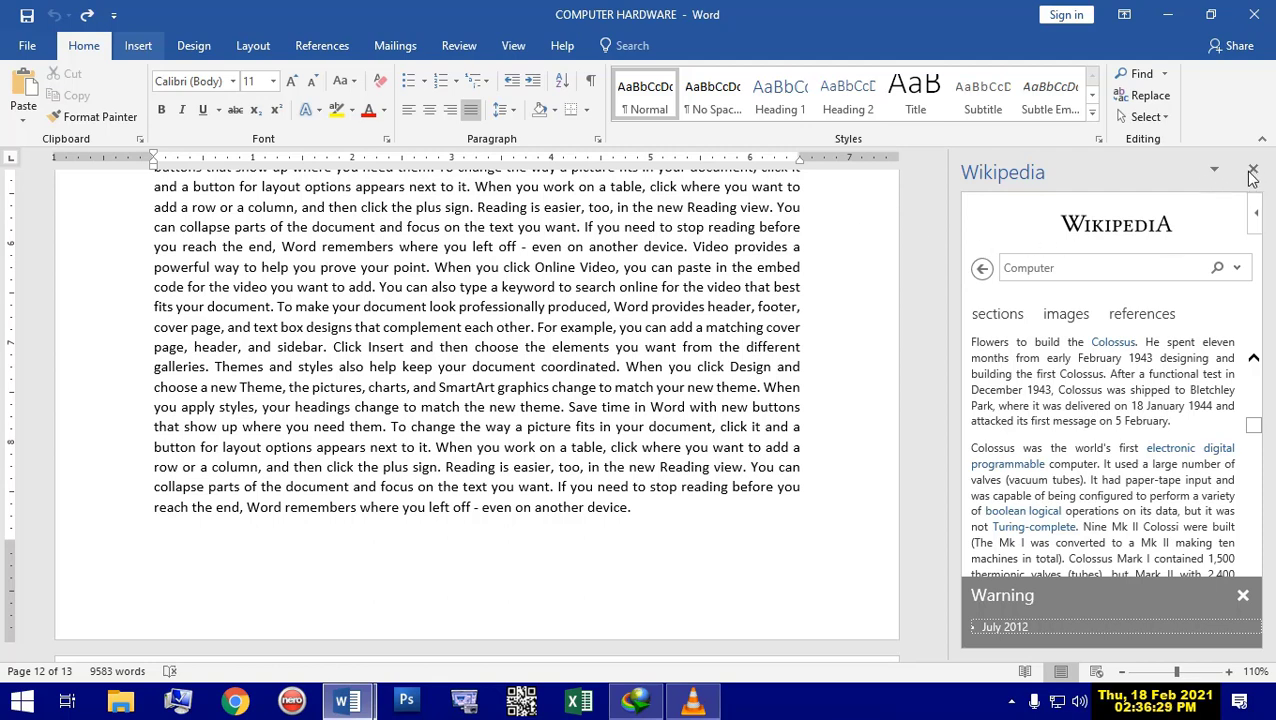
- Close the Wikipedia pane so the document fills the window
{"action": "left_click", "coordinate": [1252, 170]}
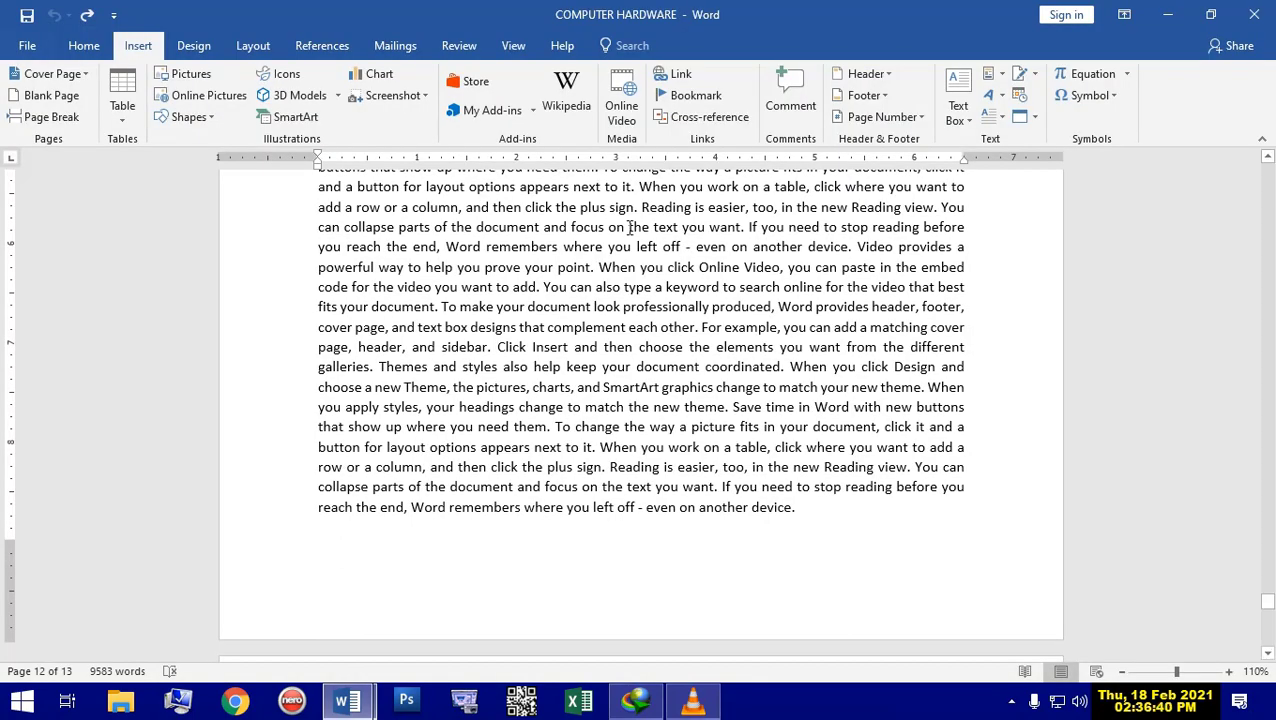
{"action": "scroll", "coordinate": [630, 228], "scroll_direction": "up", "scroll_amount": 1}
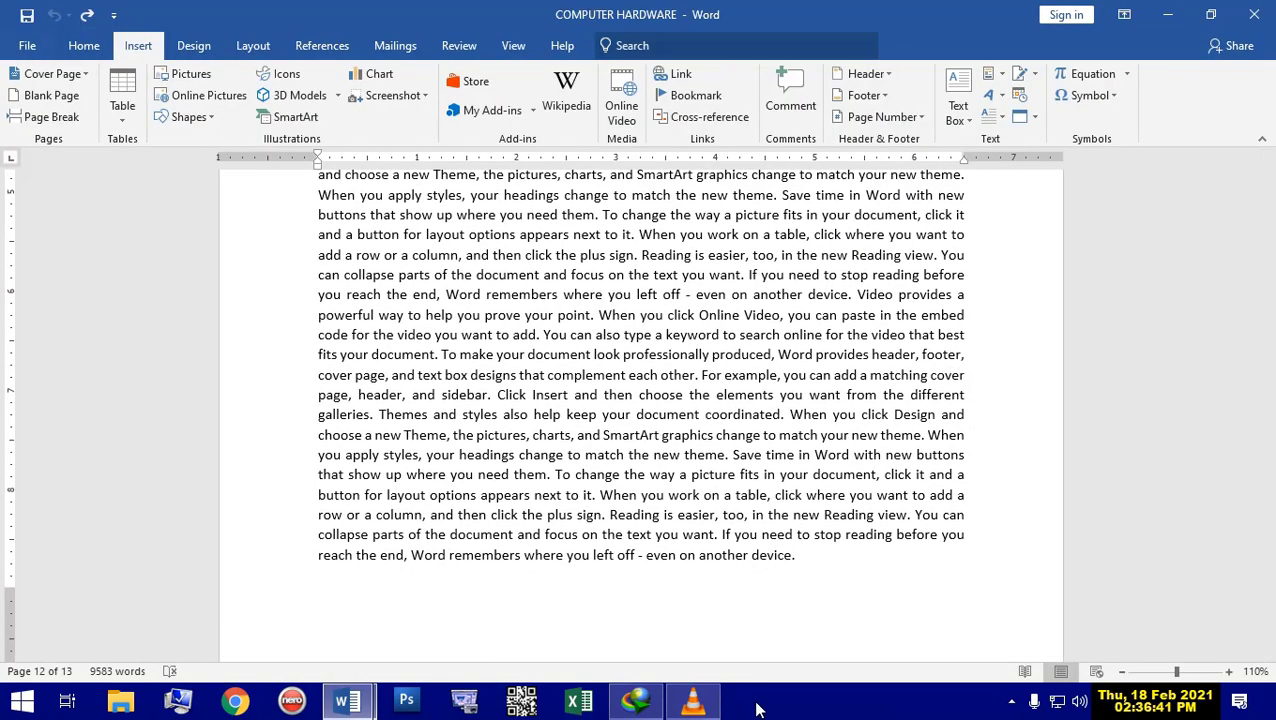
{"action": "left_click", "coordinate": [1012, 703]}
{"action": "left_click", "coordinate": [1012, 703]}
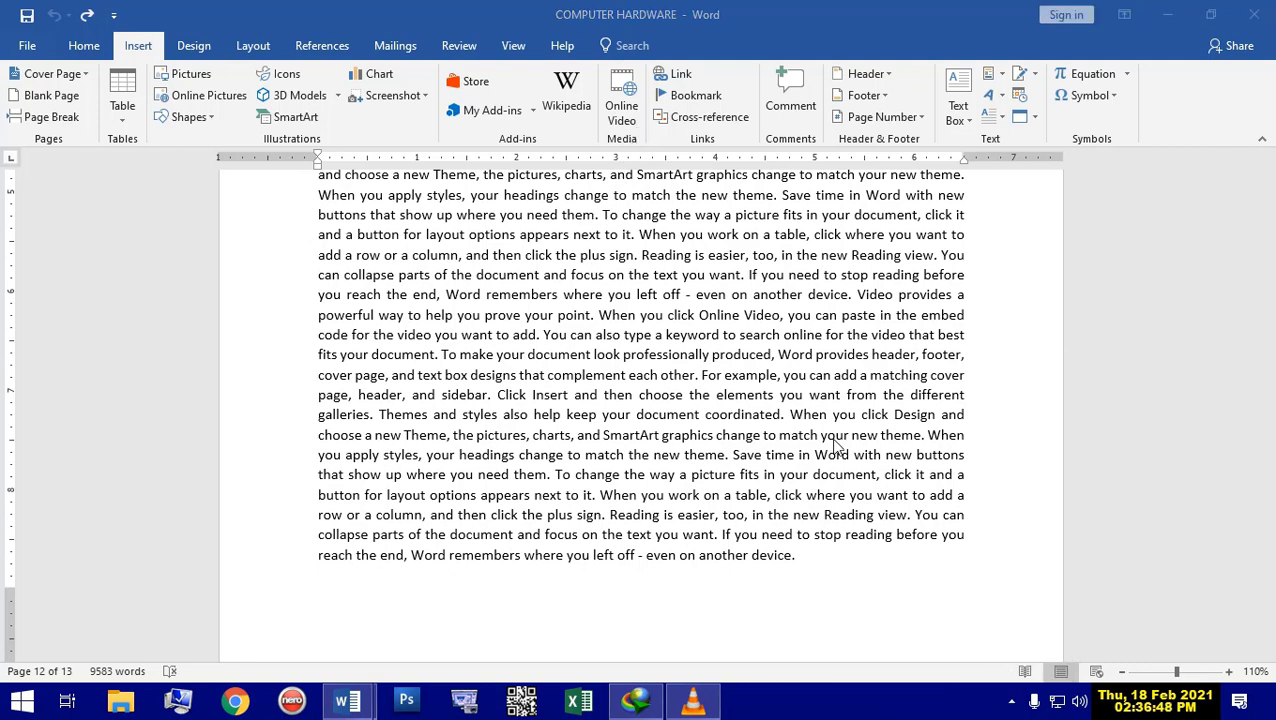
- Place the cursor after 'prove your point.' just above the Video card heading on page 7
{"action": "scroll", "coordinate": [833, 445], "scroll_direction": "up", "scroll_amount": 10}
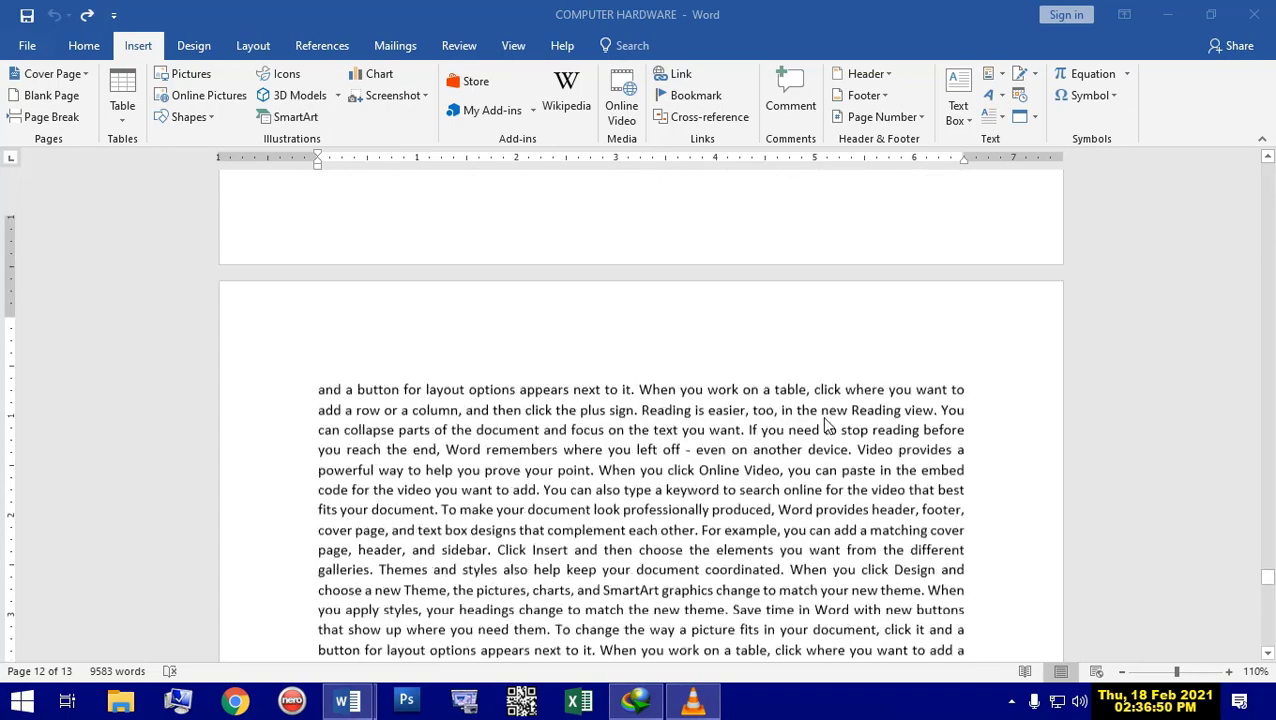
{"action": "scroll", "coordinate": [808, 412], "scroll_direction": "up", "scroll_amount": 3}
{"action": "scroll", "coordinate": [808, 412], "scroll_direction": "up", "scroll_amount": 3}
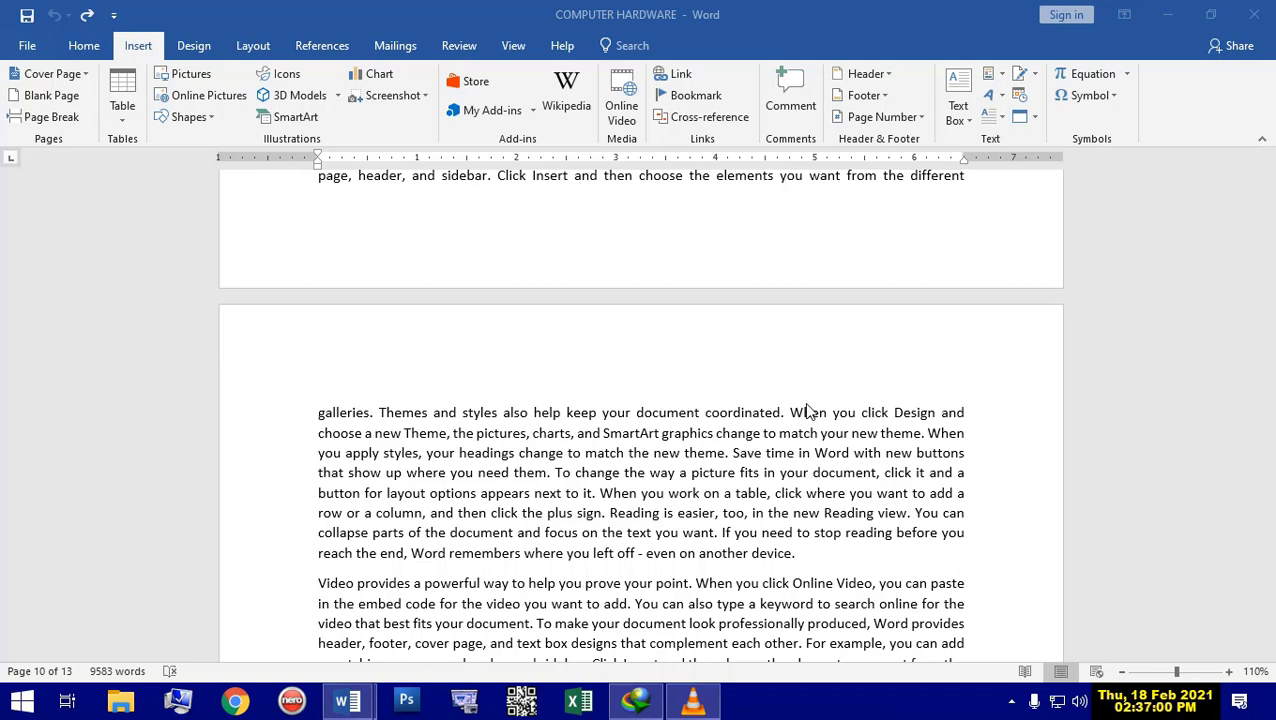
{"action": "scroll", "coordinate": [786, 405], "scroll_direction": "down", "scroll_amount": 3}
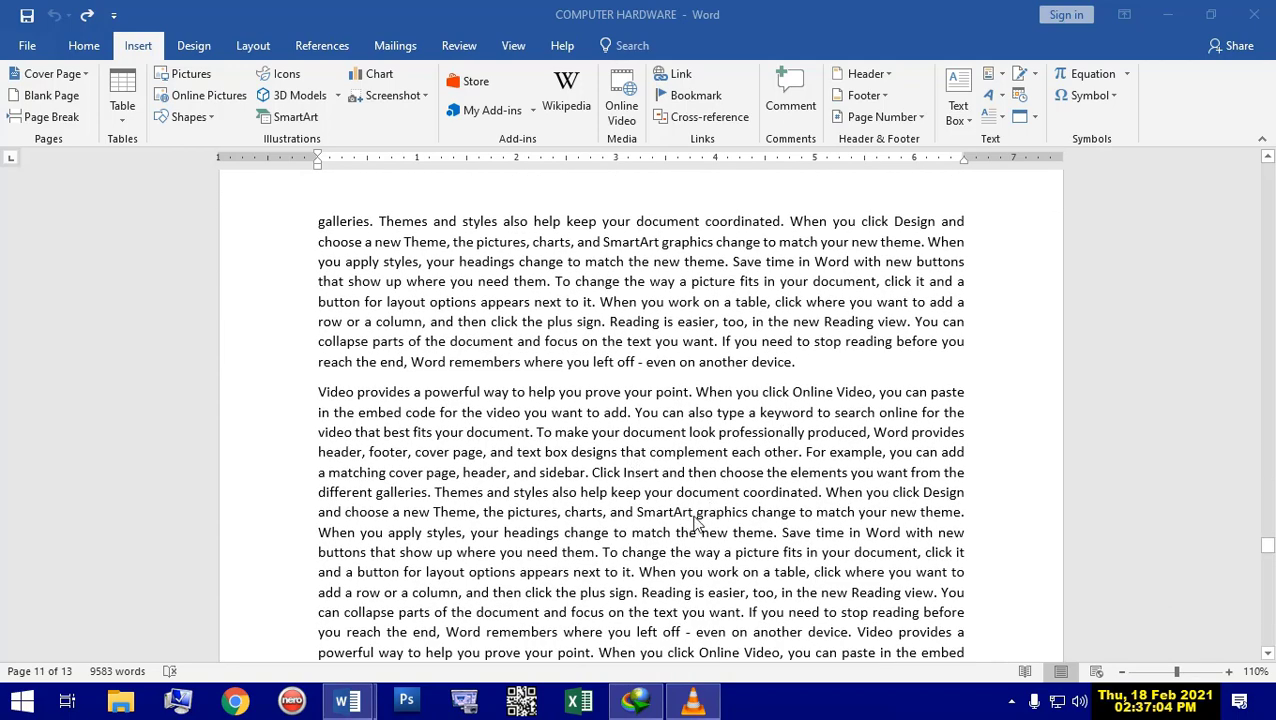
{"action": "scroll", "coordinate": [745, 505], "scroll_direction": "up", "scroll_amount": 5}
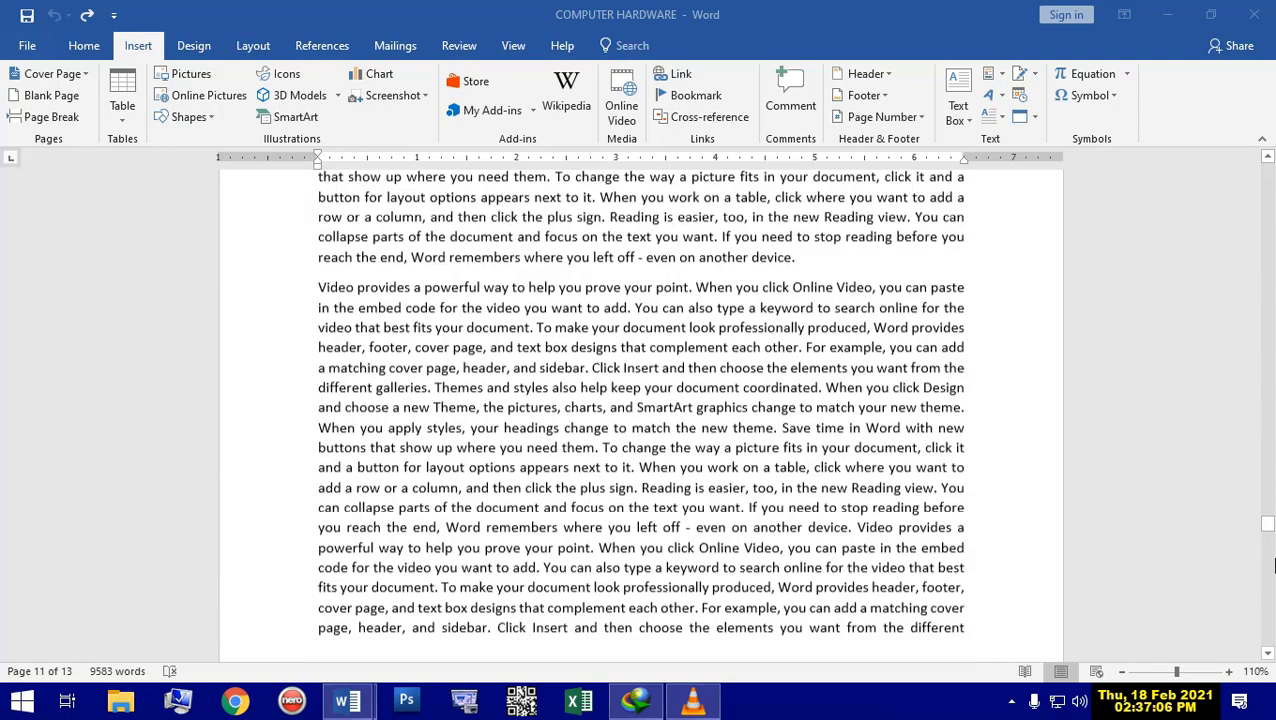
{"action": "left_click_drag", "start_coordinate": [1268, 530], "coordinate": [1268, 406]}
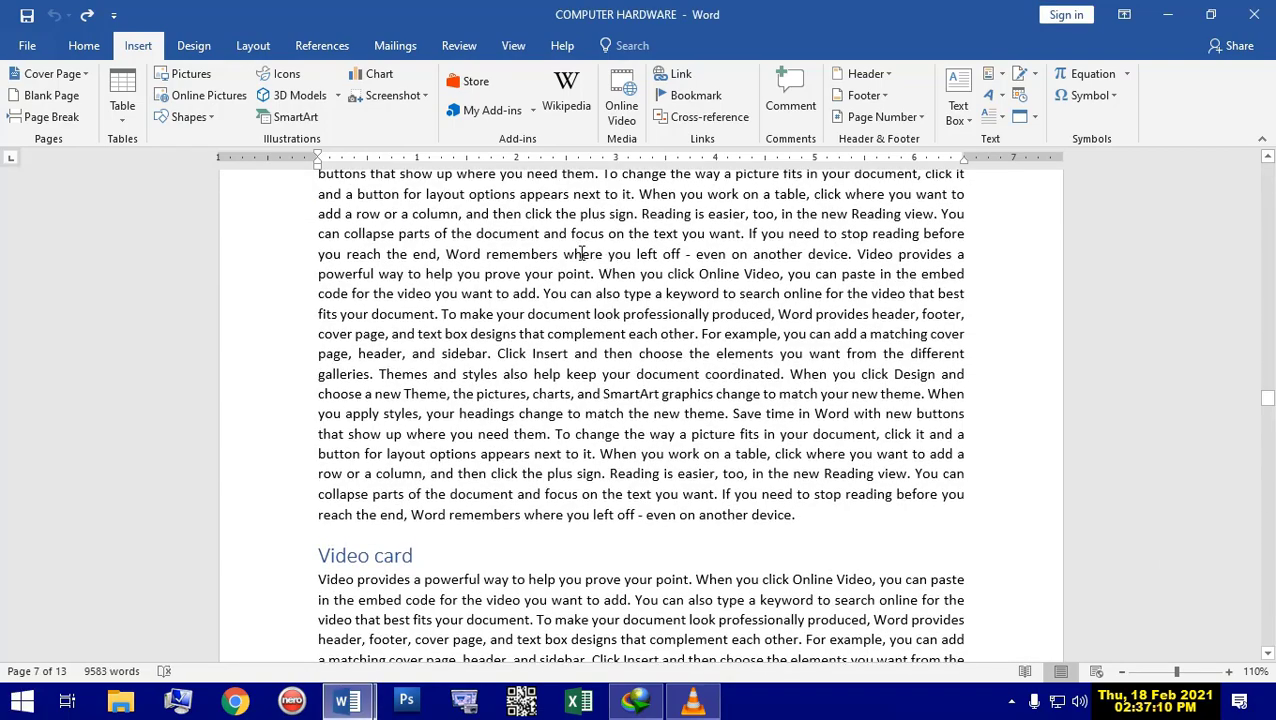
{"action": "left_click", "coordinate": [596, 273]}
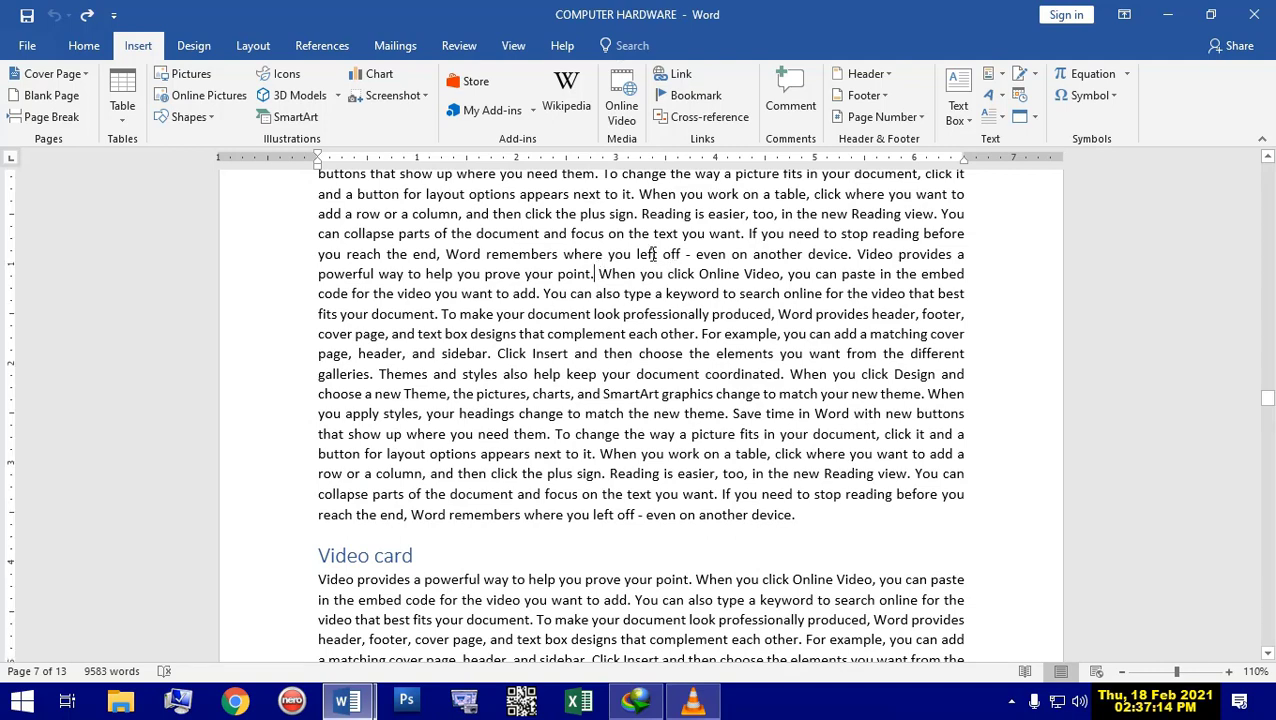
- Dismiss the Online Video dialog, jump to the document's end, and select the YouTube link
{"action": "left_click", "coordinate": [620, 95]}
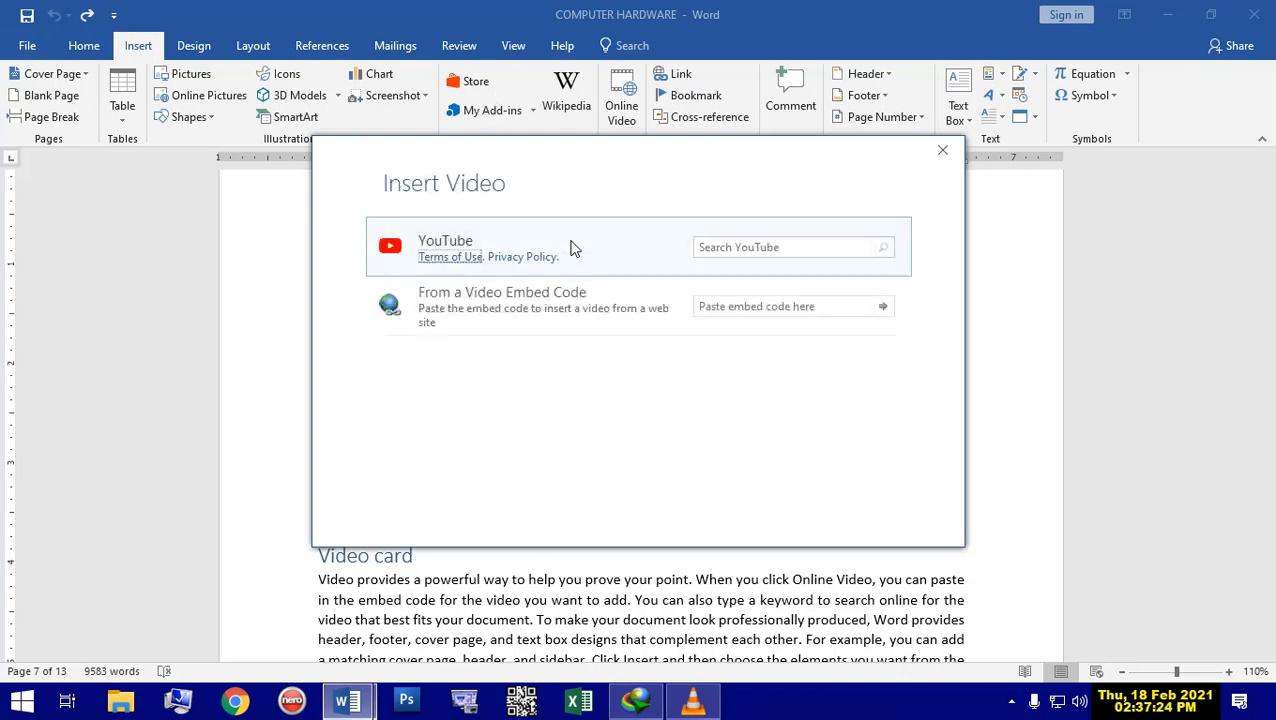
{"action": "left_click", "coordinate": [943, 152]}
{"action": "scroll", "coordinate": [1056, 397], "scroll_direction": "down", "scroll_amount": 5}
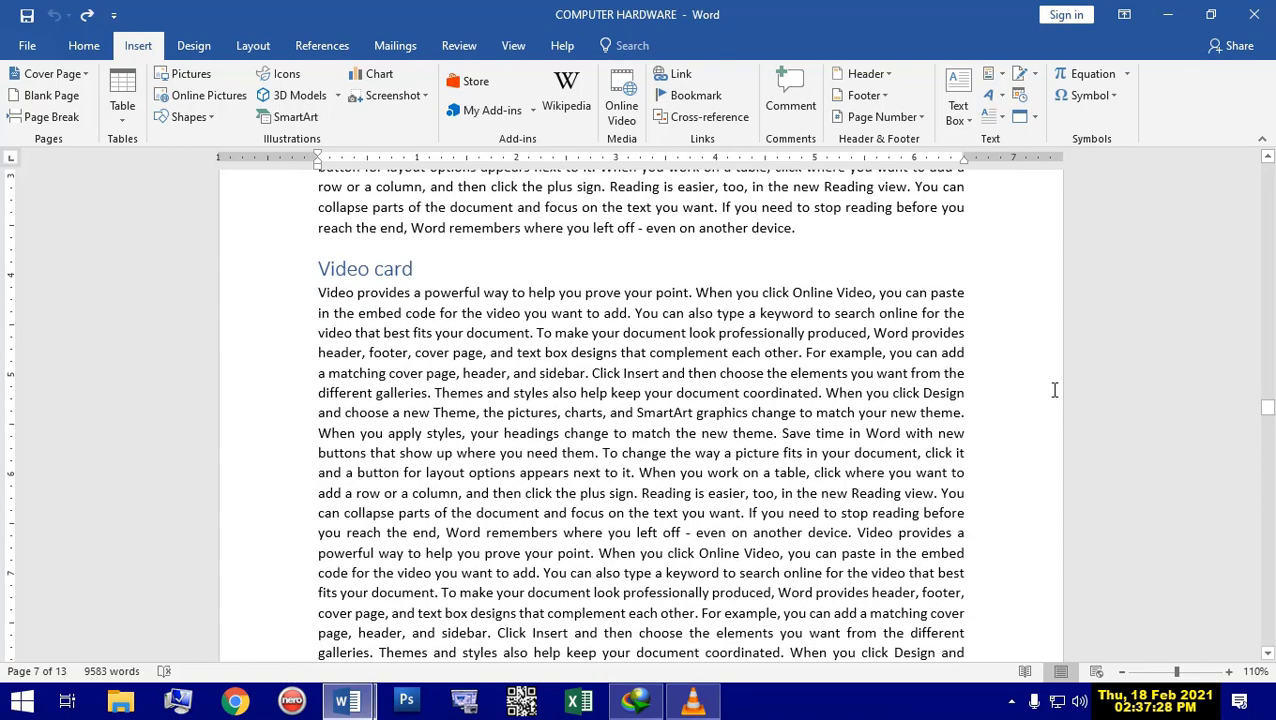
{"action": "scroll", "coordinate": [1020, 433], "scroll_direction": "down", "scroll_amount": 3}
{"action": "scroll", "coordinate": [1020, 436], "scroll_direction": "down", "scroll_amount": 3}
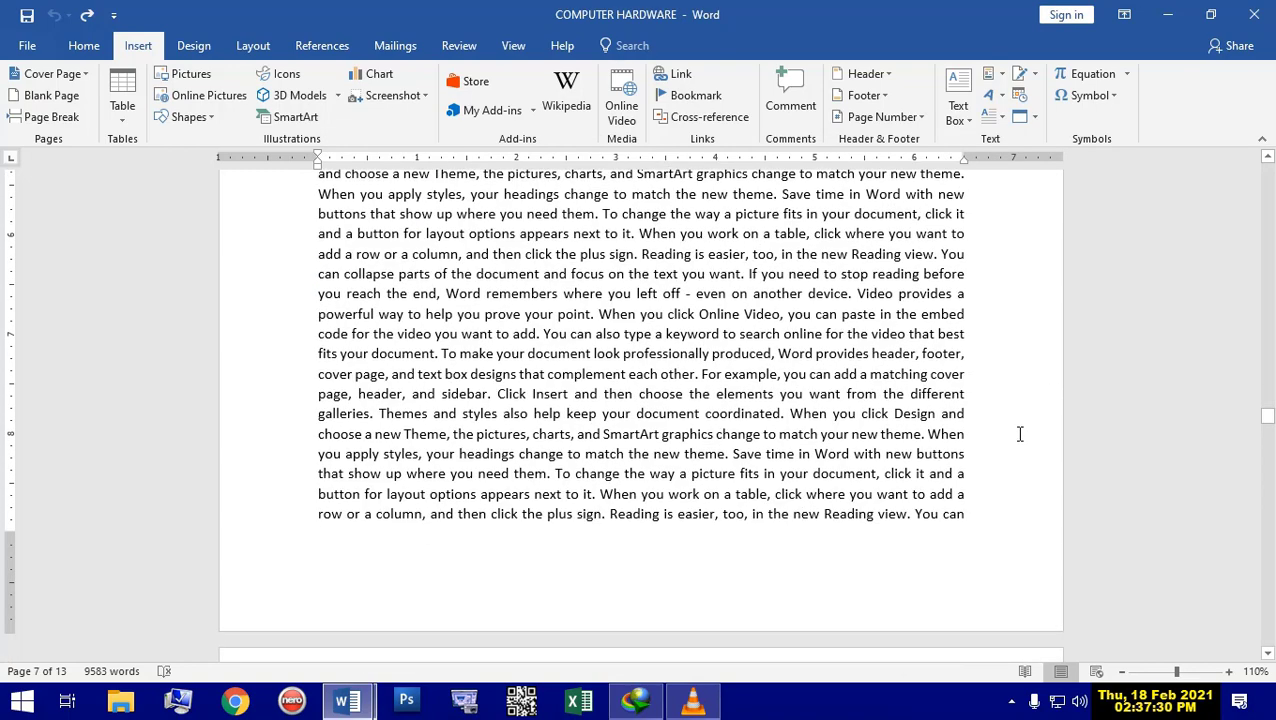
{"action": "key", "text": "ctrl+End"}
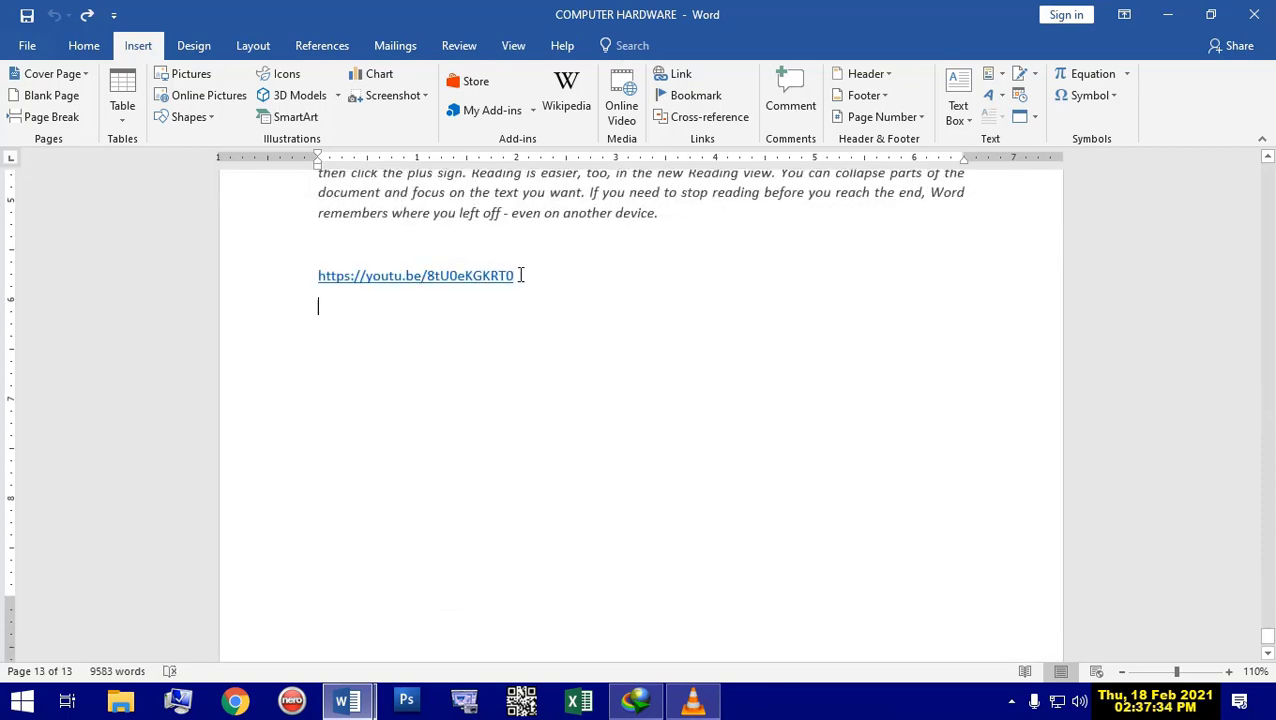
{"action": "triple_click", "coordinate": [382, 289]}
{"action": "key", "text": "ctrl+c"}
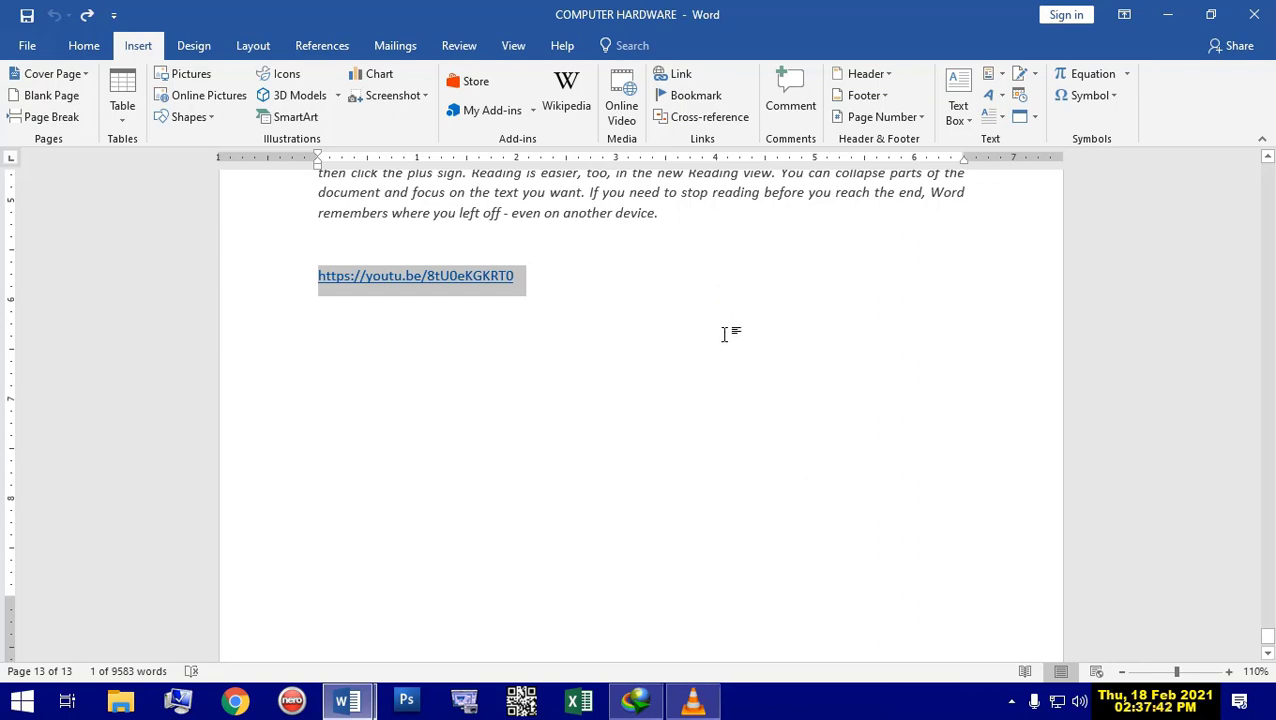
{"action": "left_click", "coordinate": [630, 112]}
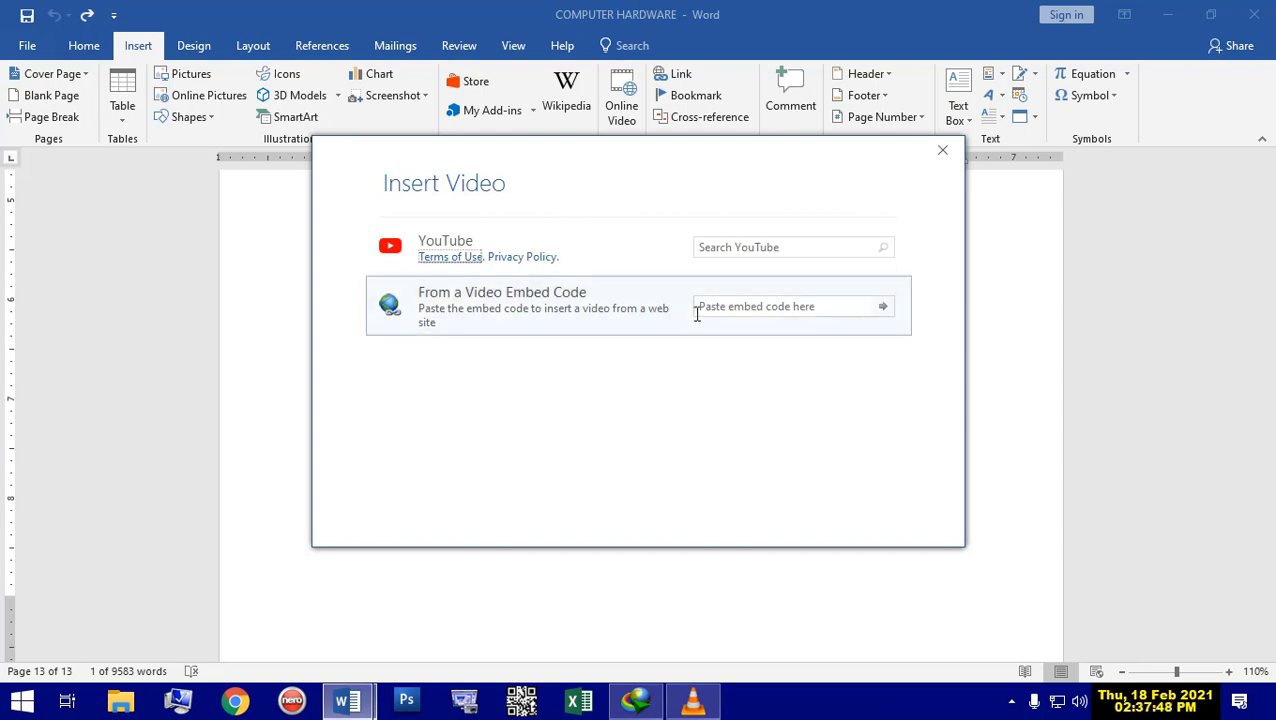
{"action": "left_click", "coordinate": [806, 249]}
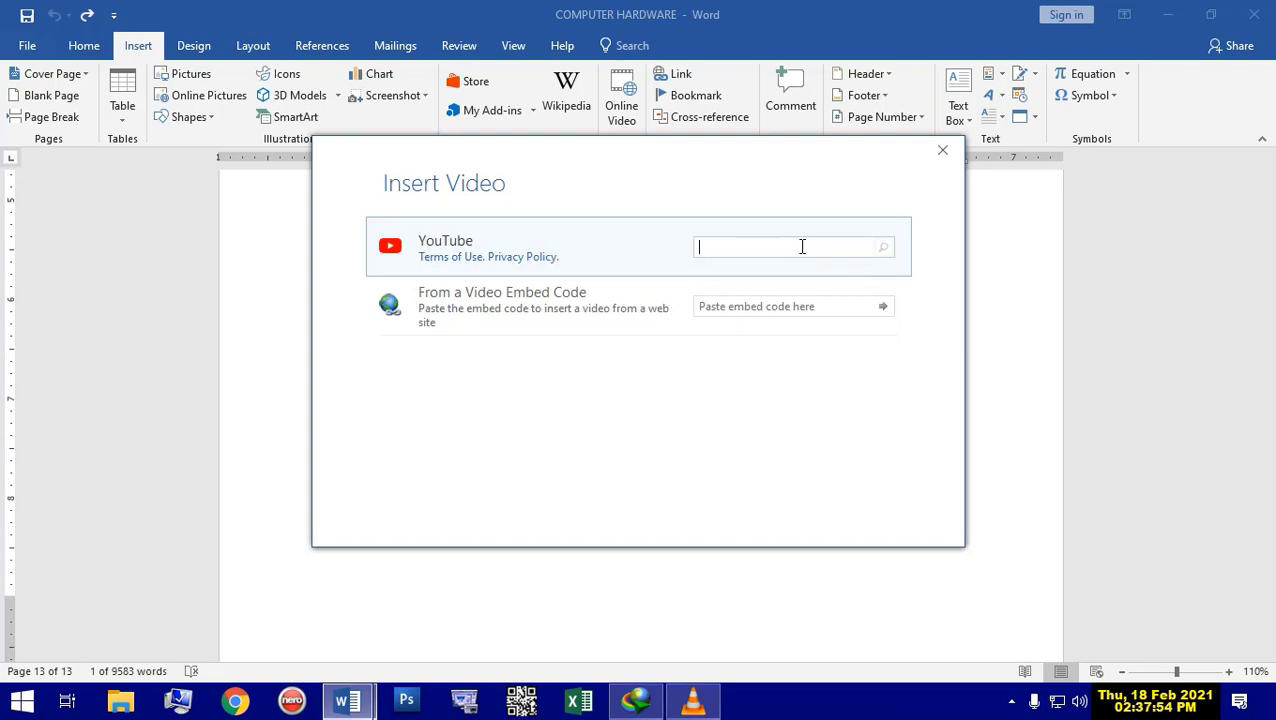
{"action": "key", "text": "ctrl+v"}
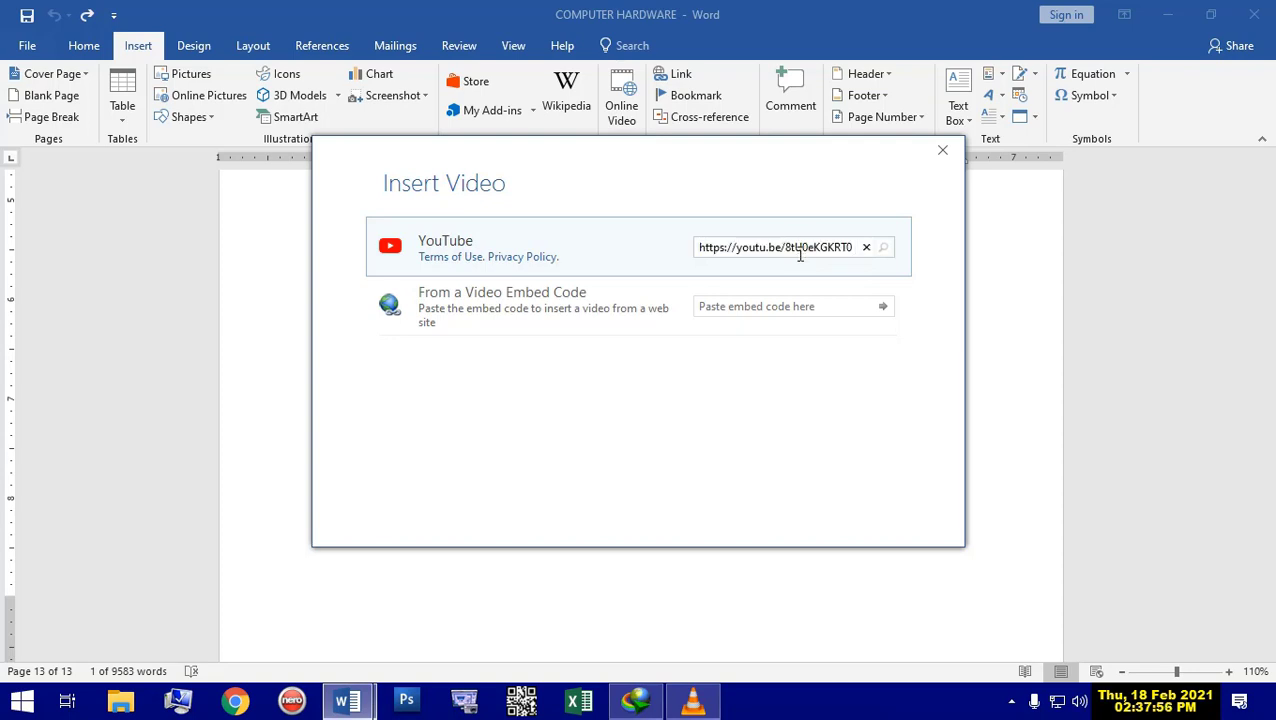
{"action": "key", "text": "Return"}
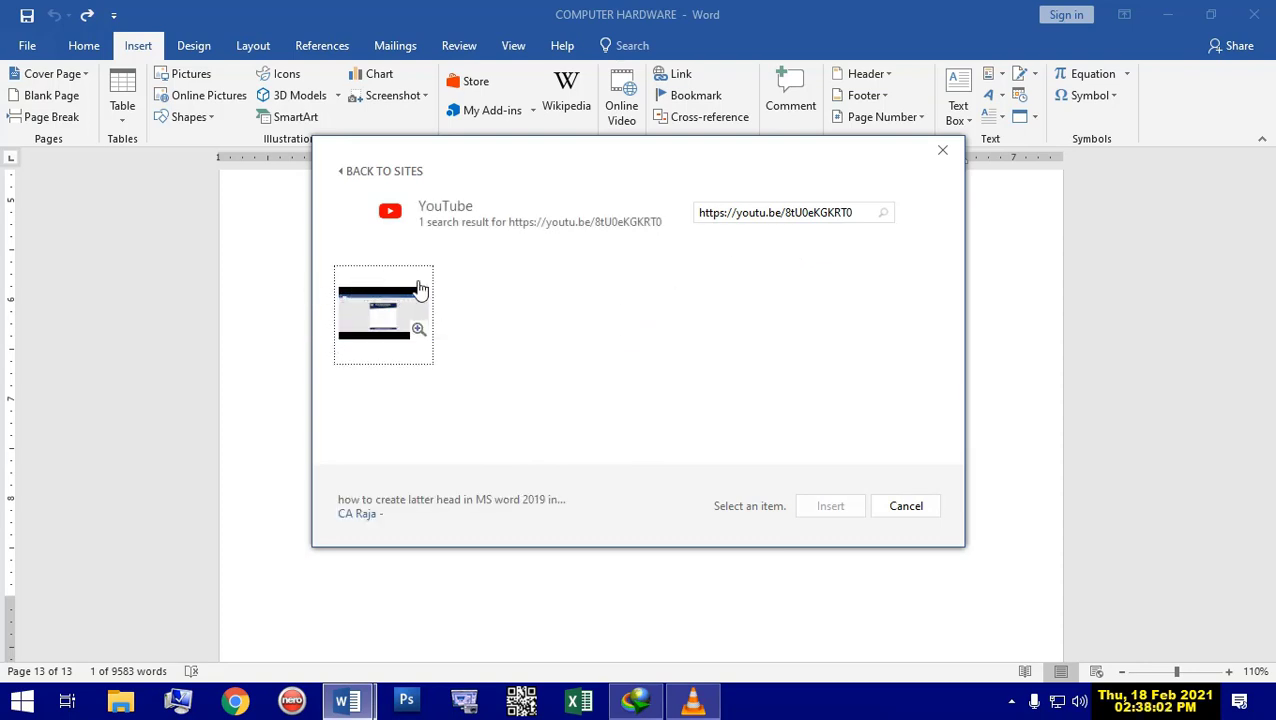
{"action": "left_click", "coordinate": [390, 327]}
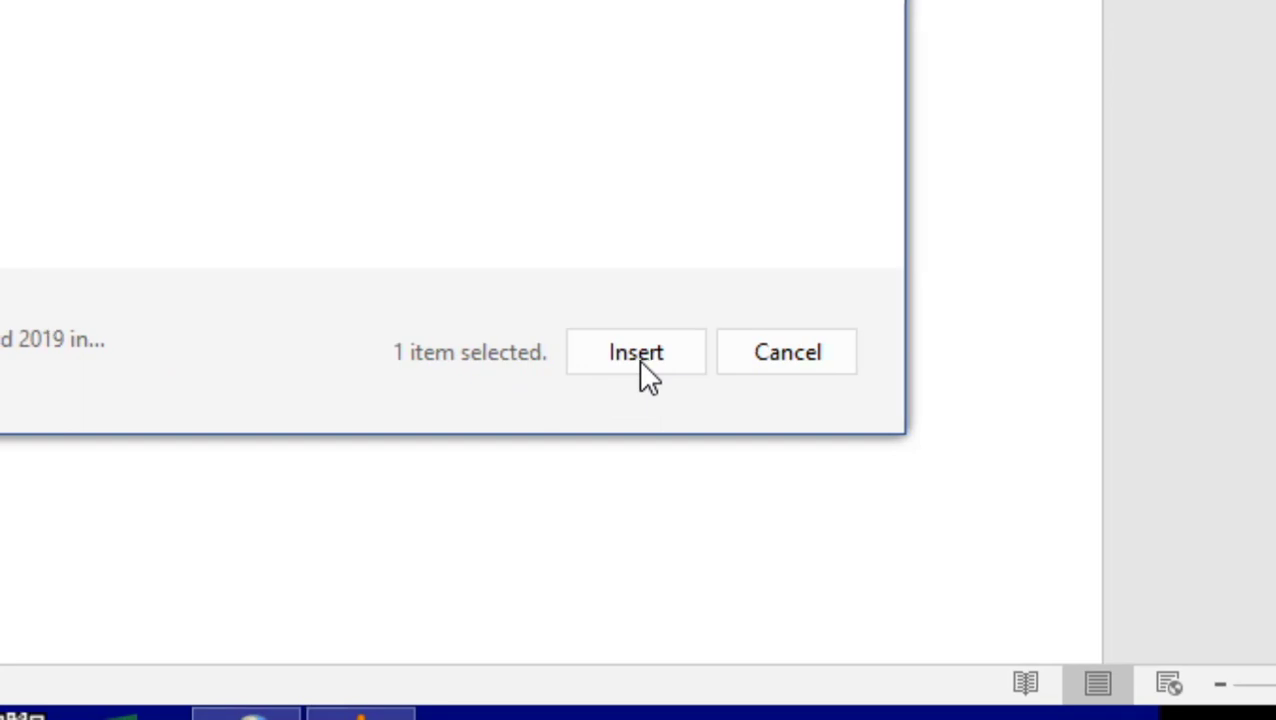
- Insert the chosen video, then delete it from where it landed at the document's end
{"action": "left_click", "coordinate": [641, 360]}
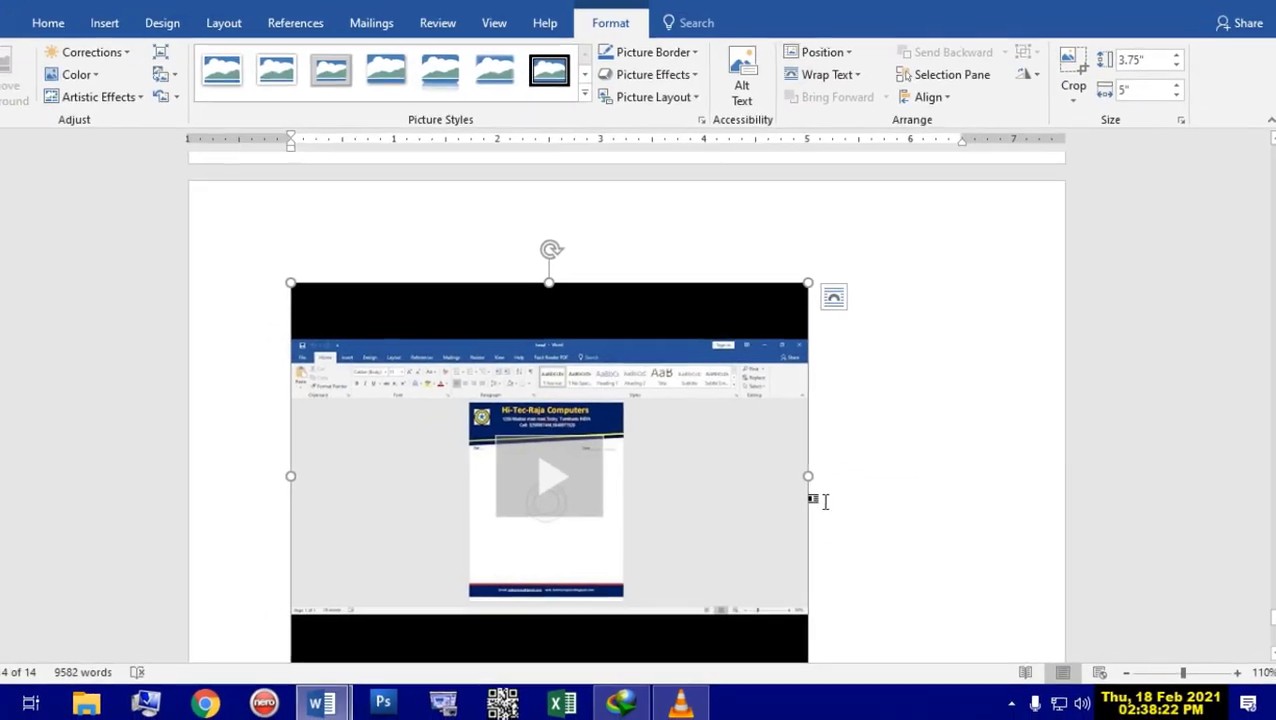
{"action": "scroll", "coordinate": [733, 557], "scroll_direction": "up", "scroll_amount": 10}
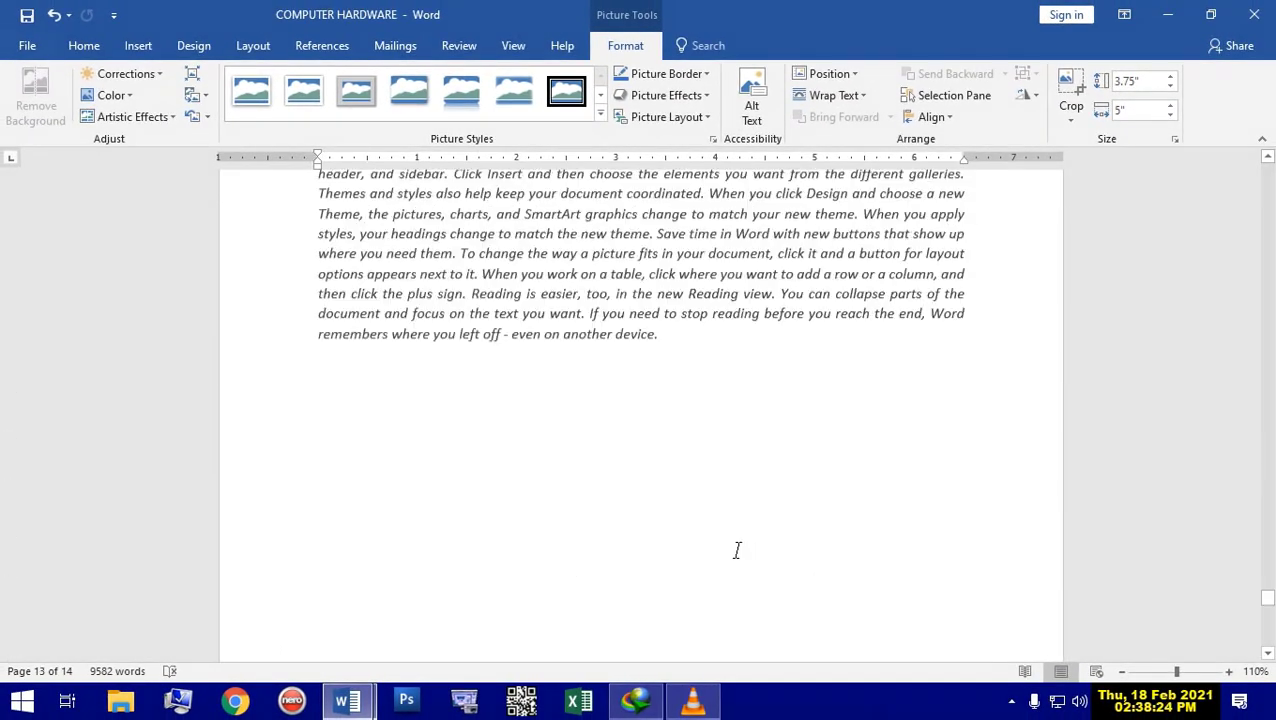
{"action": "scroll", "coordinate": [737, 550], "scroll_direction": "down", "scroll_amount": 5}
{"action": "scroll", "coordinate": [737, 550], "scroll_direction": "down", "scroll_amount": 5}
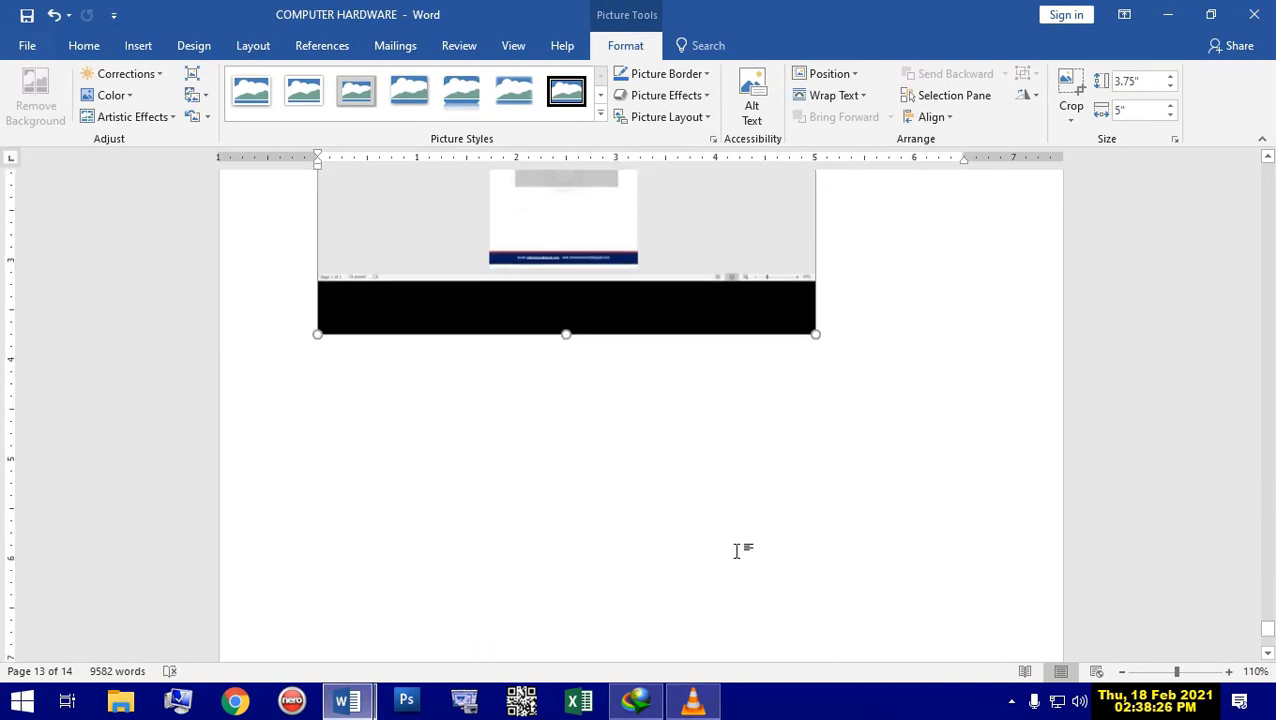
{"action": "scroll", "coordinate": [737, 550], "scroll_direction": "down", "scroll_amount": 3}
{"action": "scroll", "coordinate": [740, 545], "scroll_direction": "up", "scroll_amount": 3}
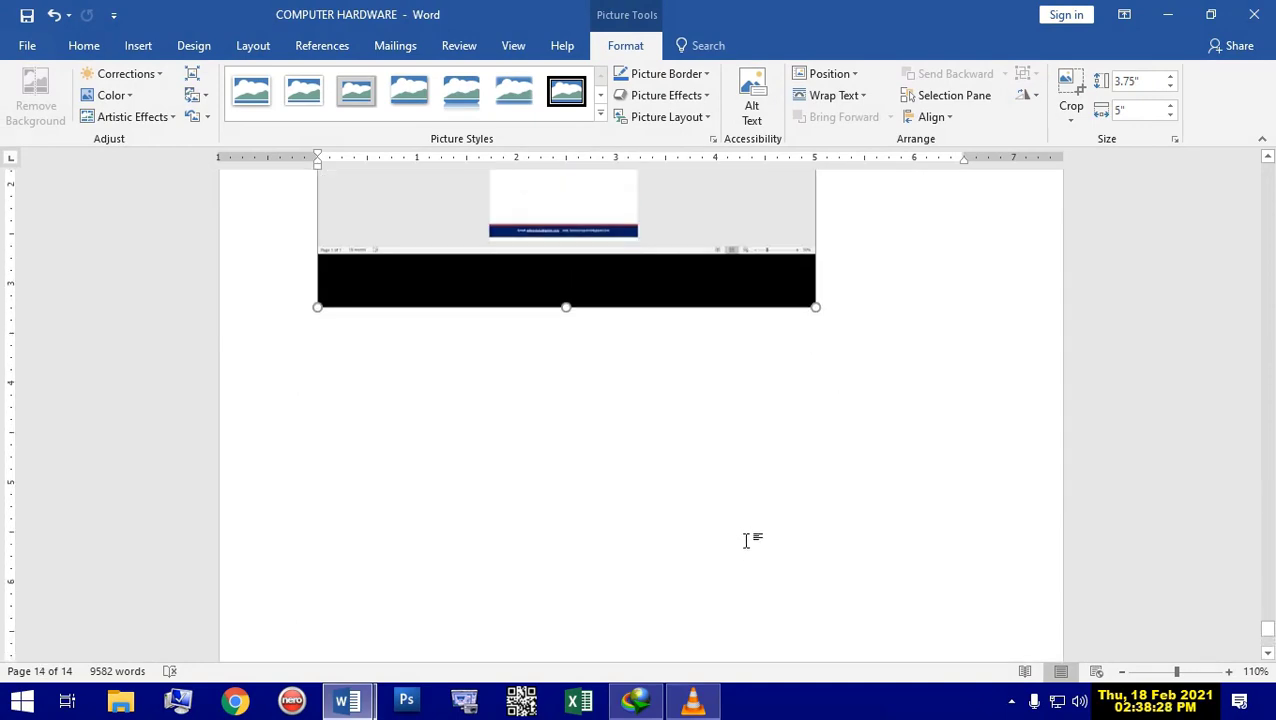
{"action": "scroll", "coordinate": [742, 540], "scroll_direction": "up", "scroll_amount": 3}
{"action": "scroll", "coordinate": [742, 538], "scroll_direction": "up", "scroll_amount": 5}
{"action": "scroll", "coordinate": [741, 538], "scroll_direction": "up", "scroll_amount": 5}
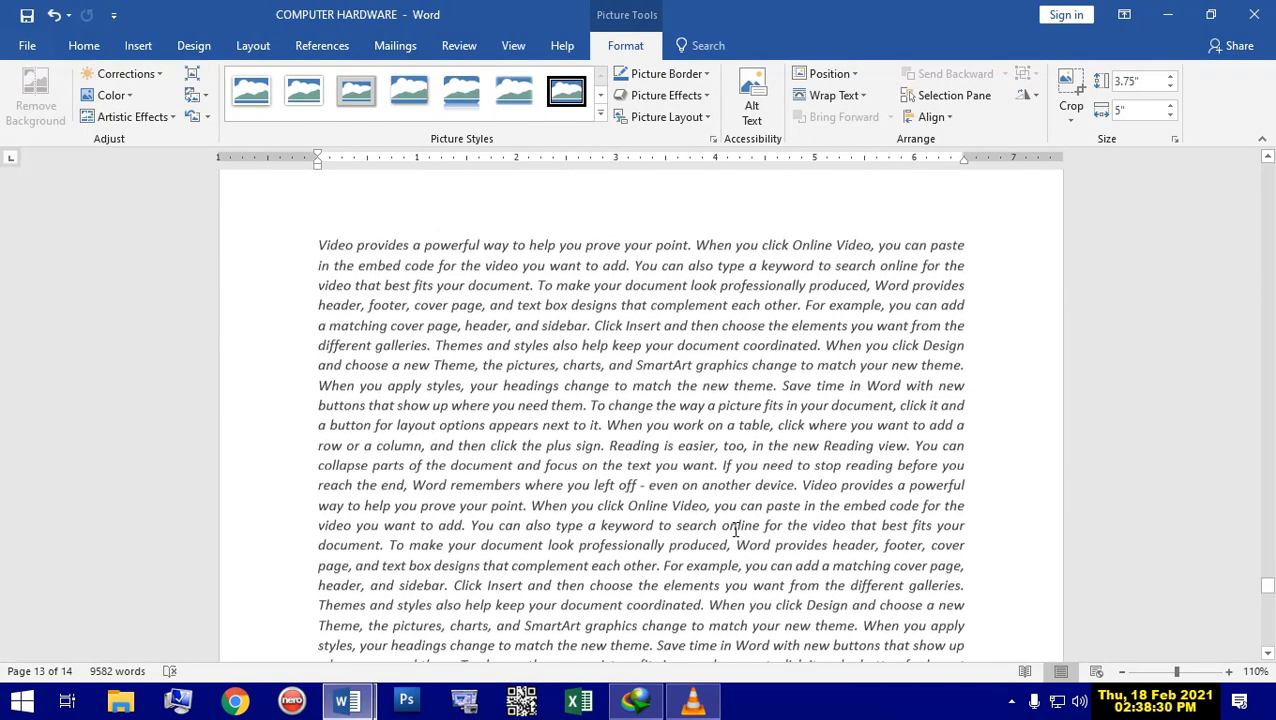
{"action": "scroll", "coordinate": [738, 530], "scroll_direction": "up", "scroll_amount": 3}
{"action": "scroll", "coordinate": [736, 524], "scroll_direction": "up", "scroll_amount": 3}
{"action": "scroll", "coordinate": [737, 524], "scroll_direction": "up", "scroll_amount": 5}
{"action": "scroll", "coordinate": [736, 522], "scroll_direction": "up", "scroll_amount": 5}
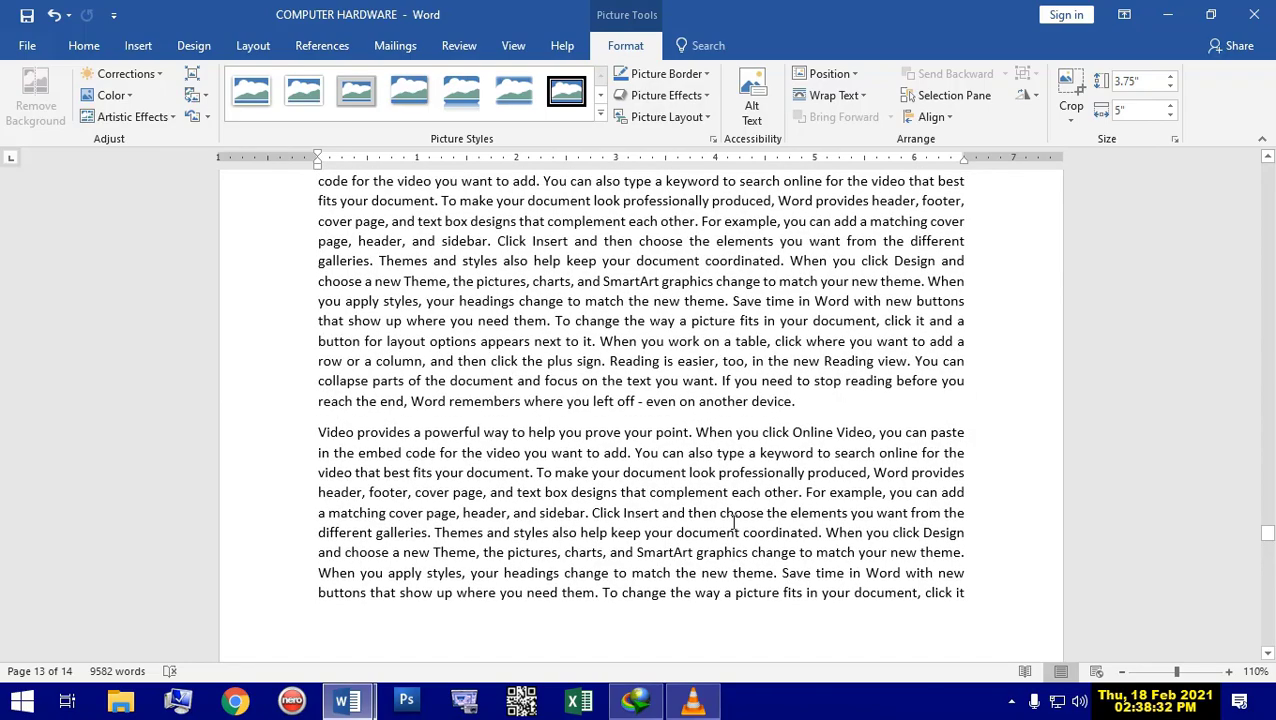
{"action": "scroll", "coordinate": [736, 522], "scroll_direction": "up", "scroll_amount": 5}
{"action": "scroll", "coordinate": [735, 522], "scroll_direction": "up", "scroll_amount": 5}
{"action": "scroll", "coordinate": [735, 522], "scroll_direction": "up", "scroll_amount": 5}
{"action": "scroll", "coordinate": [736, 522], "scroll_direction": "up", "scroll_amount": 5}
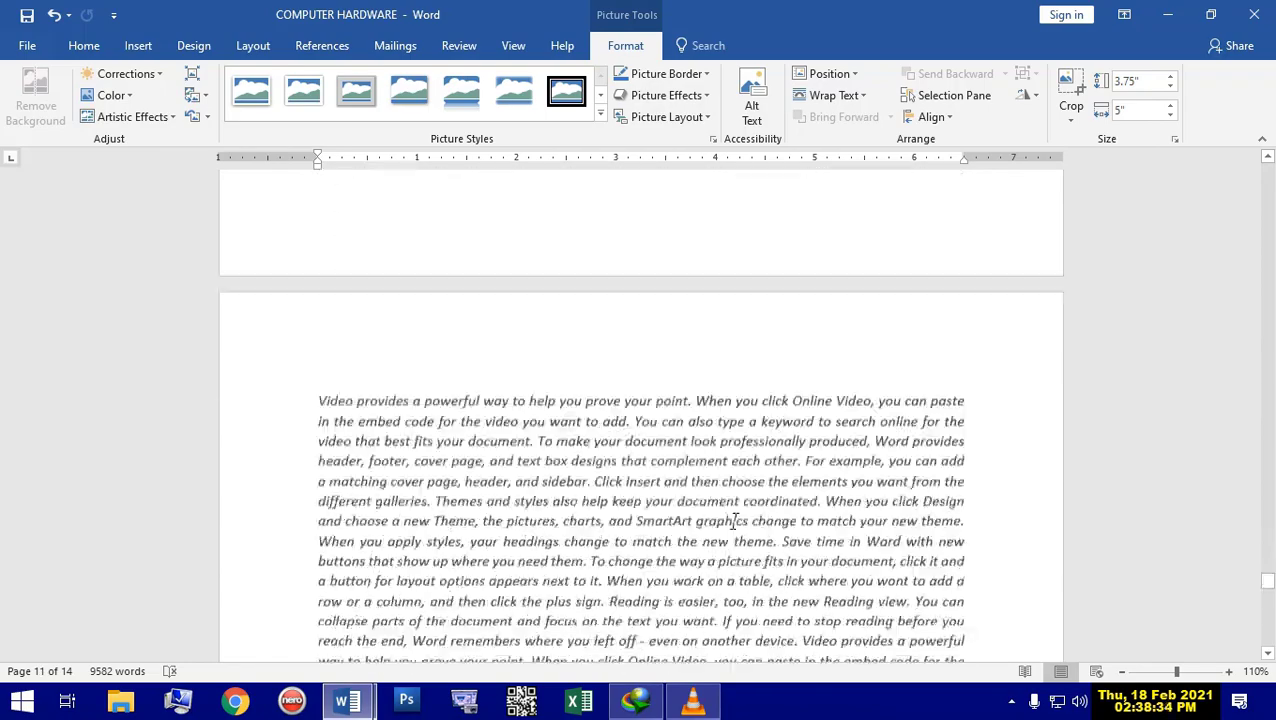
{"action": "scroll", "coordinate": [736, 523], "scroll_direction": "up", "scroll_amount": 5}
{"action": "scroll", "coordinate": [737, 525], "scroll_direction": "up", "scroll_amount": 5}
{"action": "scroll", "coordinate": [736, 524], "scroll_direction": "down", "scroll_amount": 5}
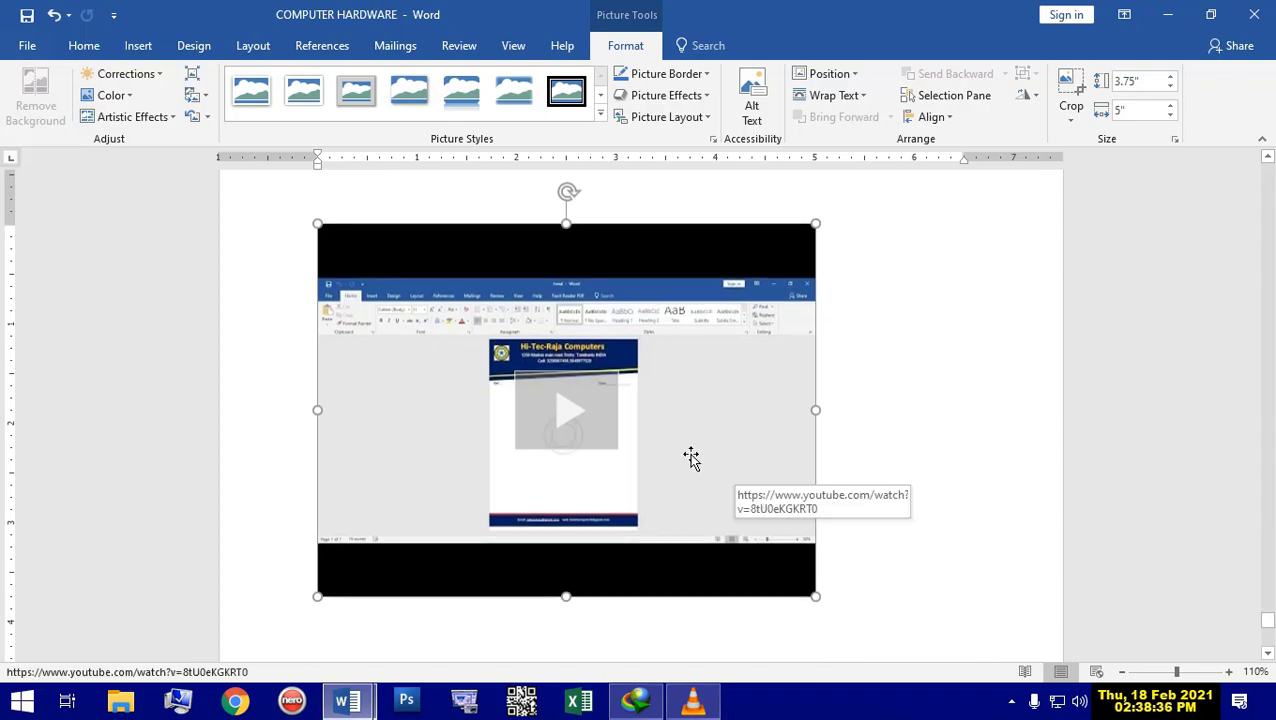
{"action": "key", "text": "Delete"}
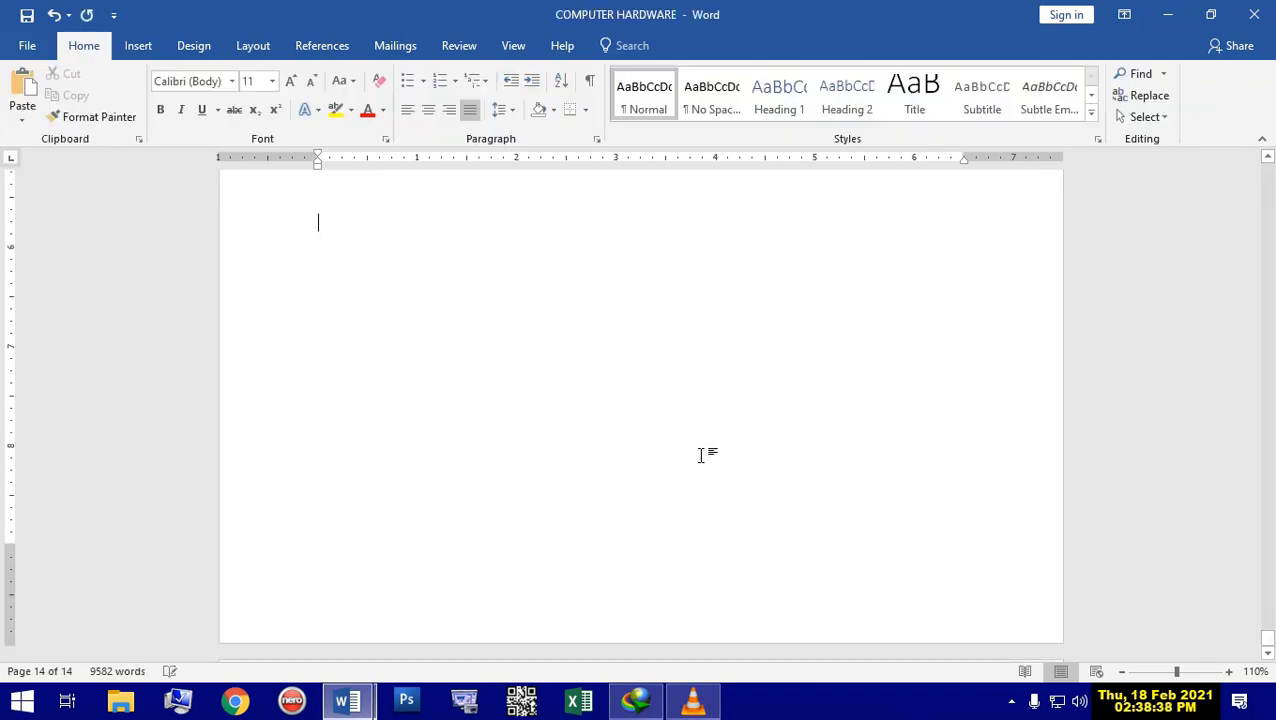
- Place the cursor after 'prove your point.' on page 11
{"action": "scroll", "coordinate": [700, 445], "scroll_direction": "up", "scroll_amount": 10}
{"action": "scroll", "coordinate": [704, 440], "scroll_direction": "up", "scroll_amount": 5}
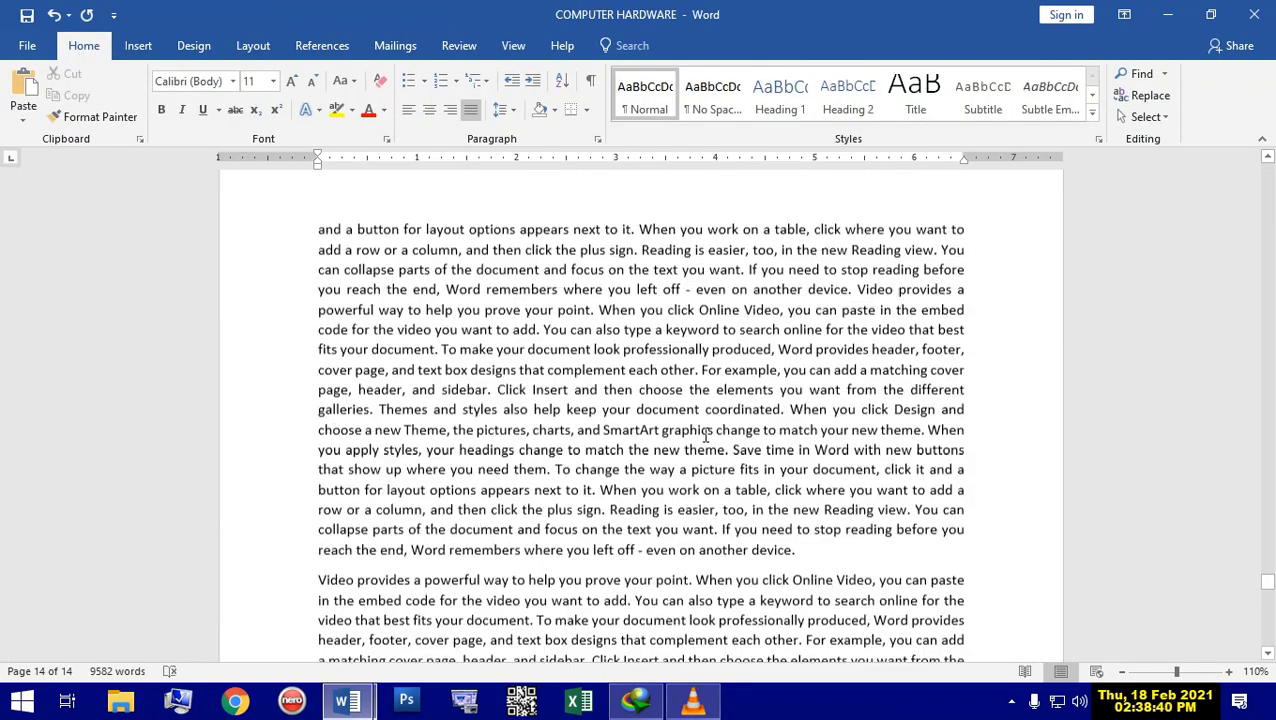
{"action": "scroll", "coordinate": [650, 420], "scroll_direction": "up", "scroll_amount": 4}
{"action": "scroll", "coordinate": [650, 410], "scroll_direction": "down", "scroll_amount": 5}
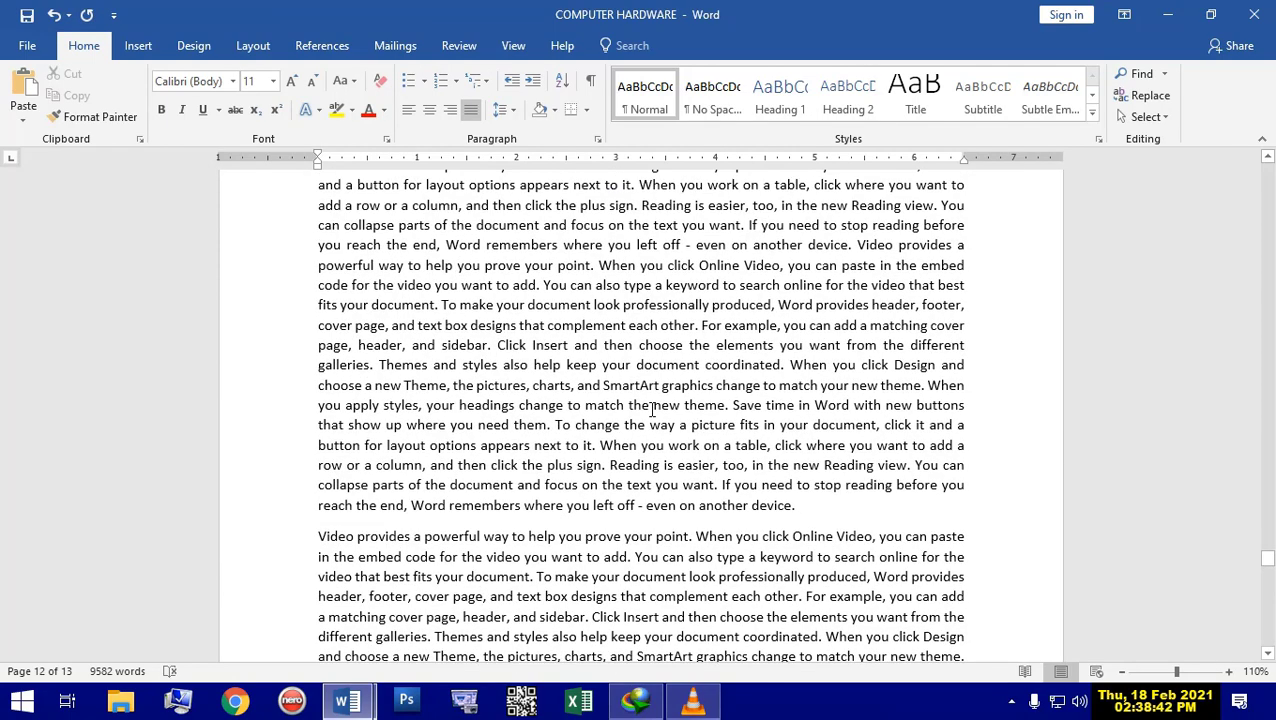
{"action": "left_click", "coordinate": [599, 266]}
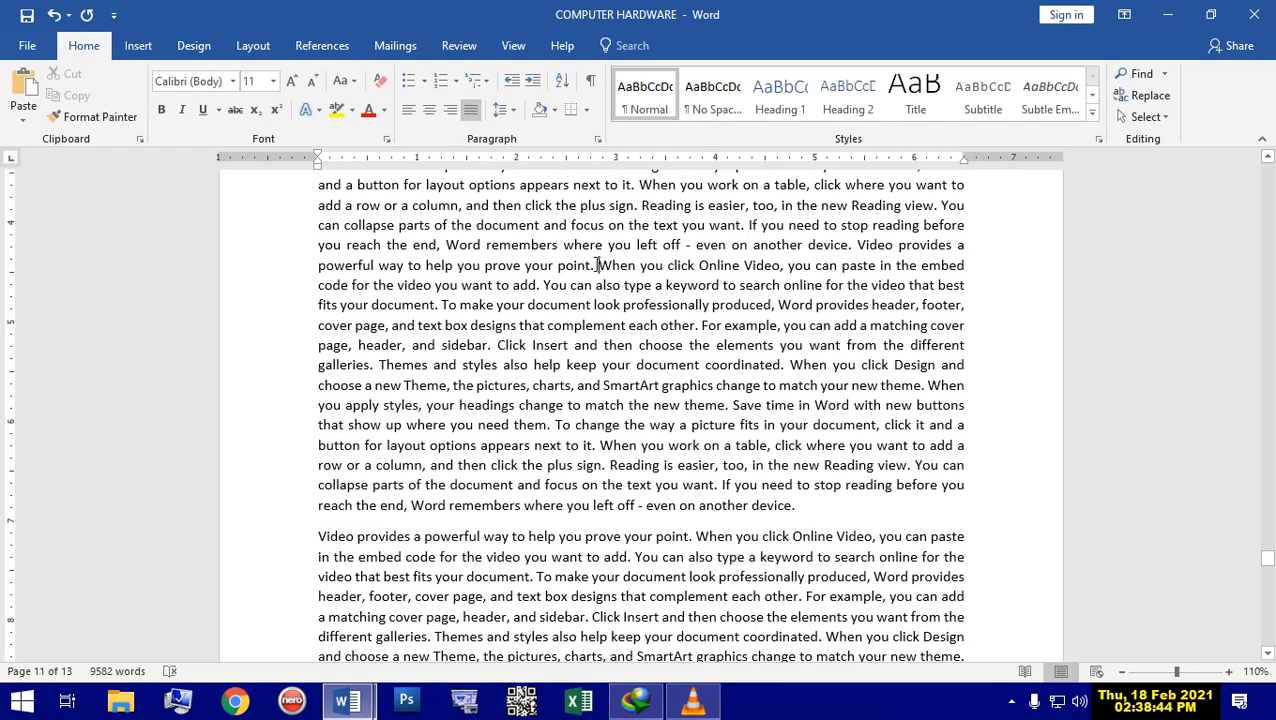
{"action": "left_click", "coordinate": [130, 46]}
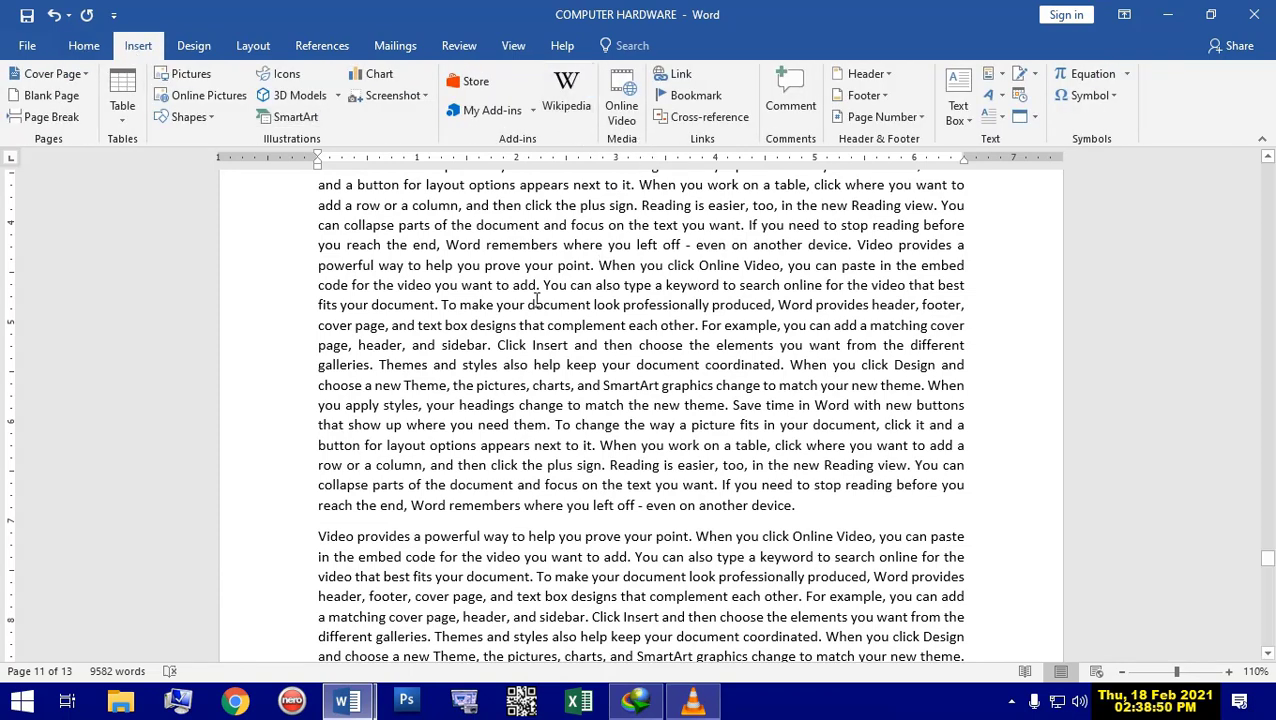
- Embed the YouTube letterhead tutorial from the pasted link after 'prove your point.' on page 11
{"action": "left_click", "coordinate": [617, 120]}
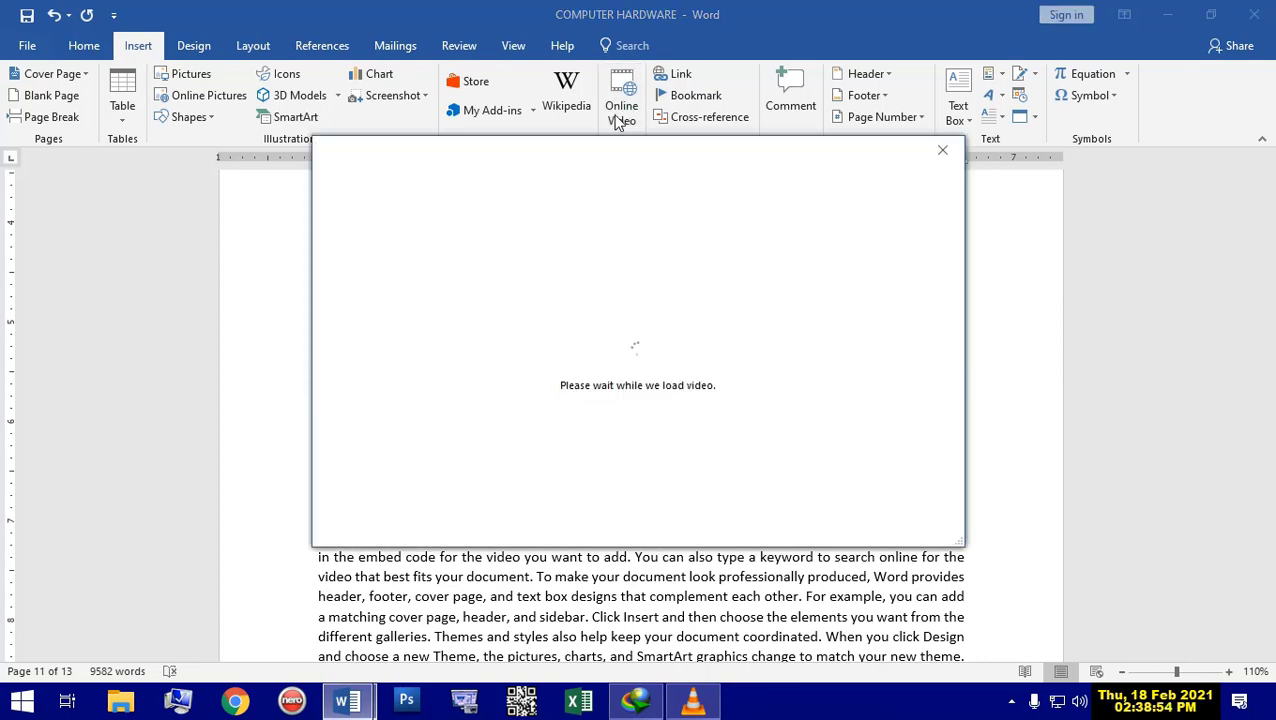
{"action": "left_click", "coordinate": [729, 248]}
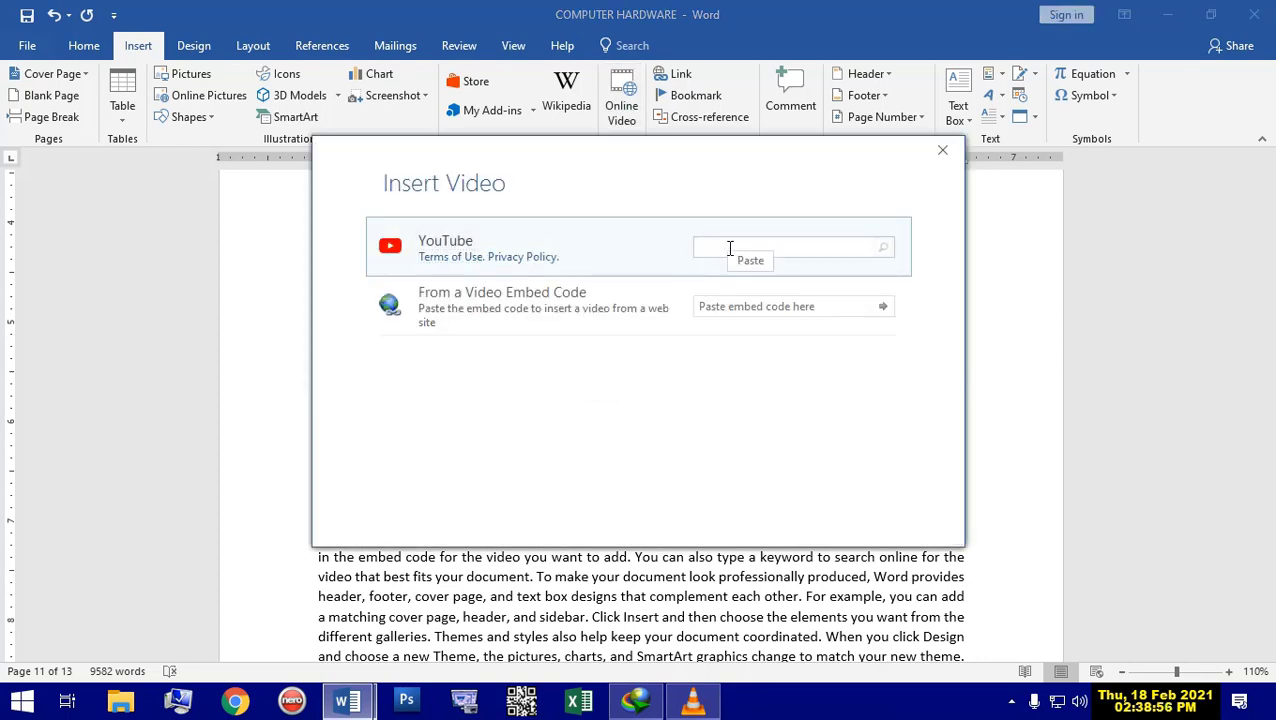
{"action": "left_click", "coordinate": [750, 262]}
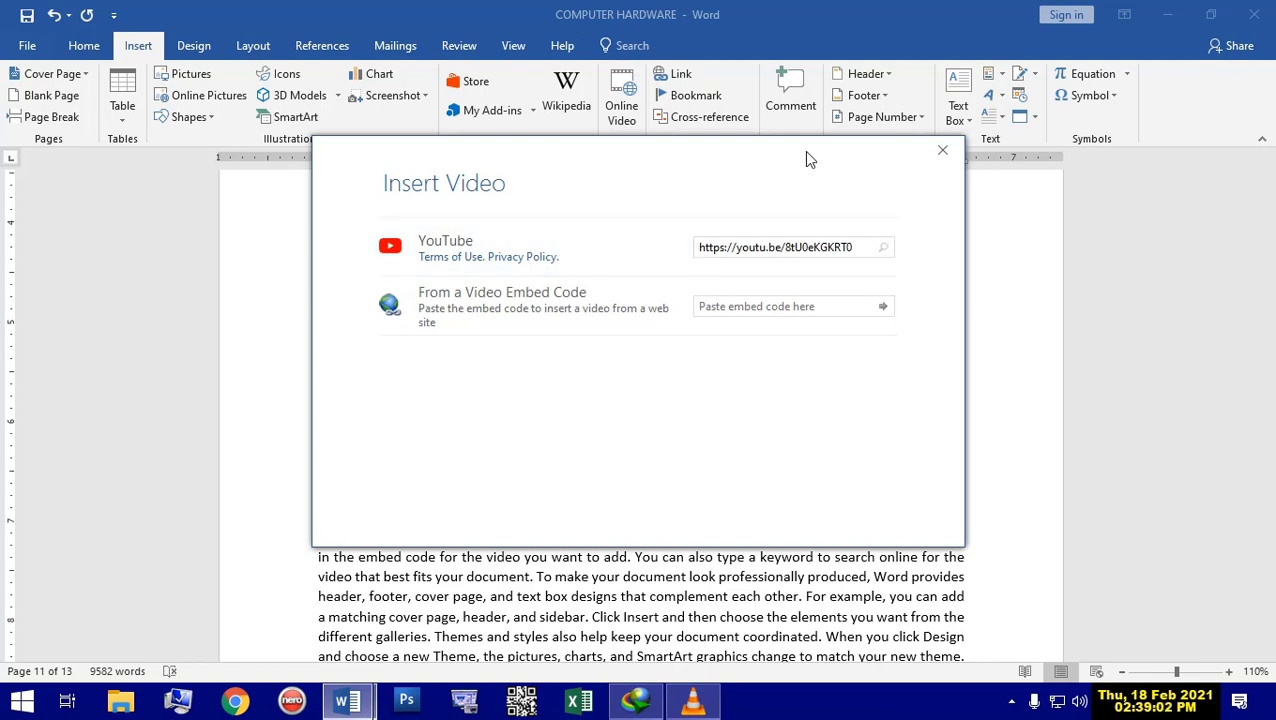
{"action": "left_click", "coordinate": [815, 247]}
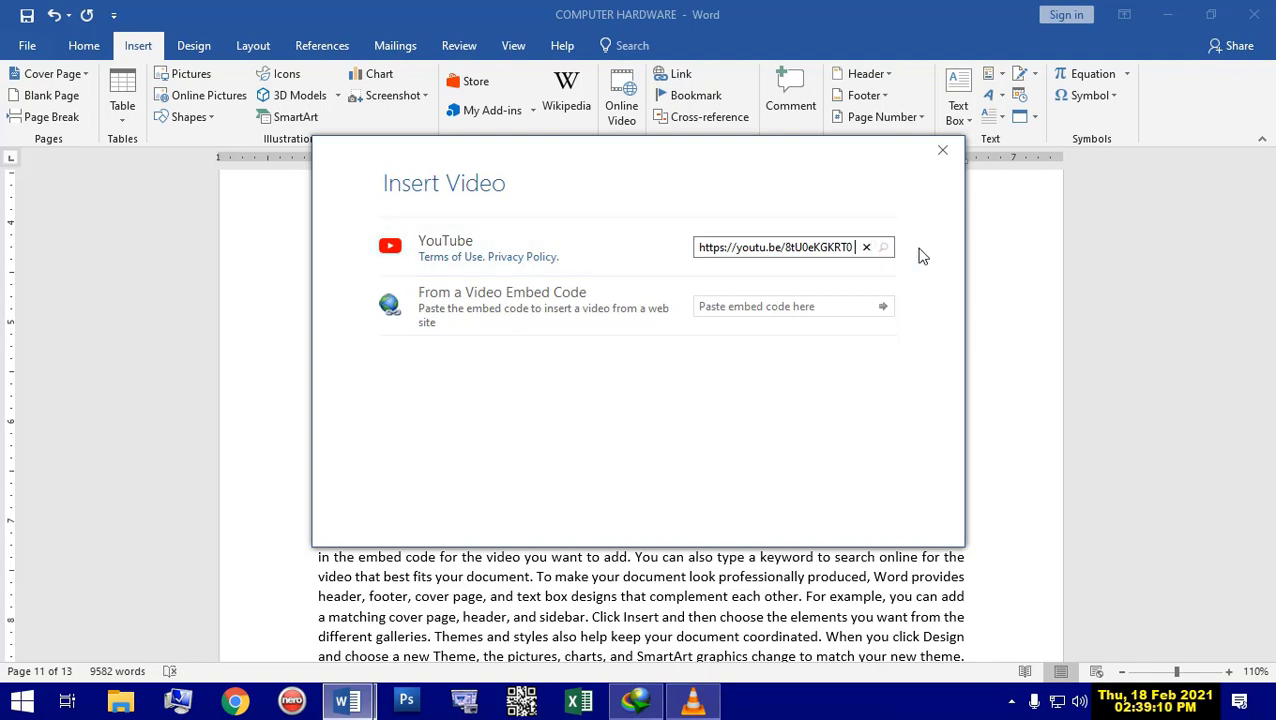
{"action": "key", "text": "Return"}
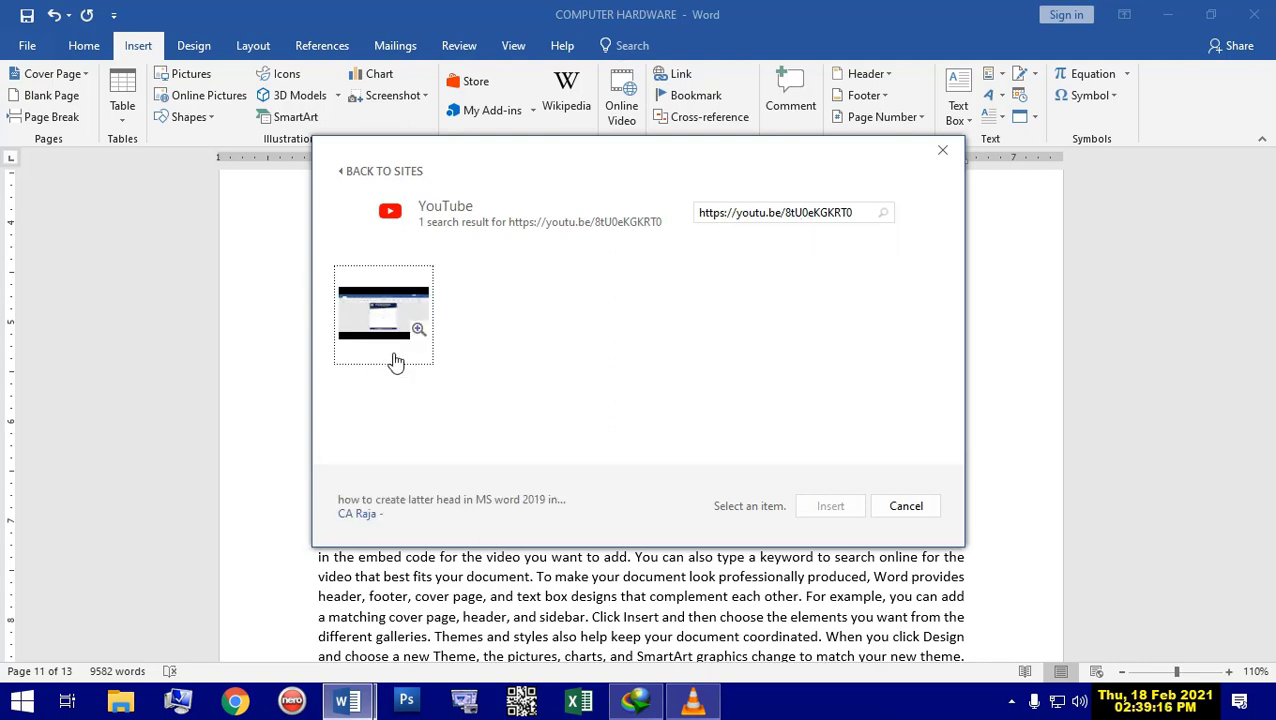
{"action": "left_click", "coordinate": [383, 318]}
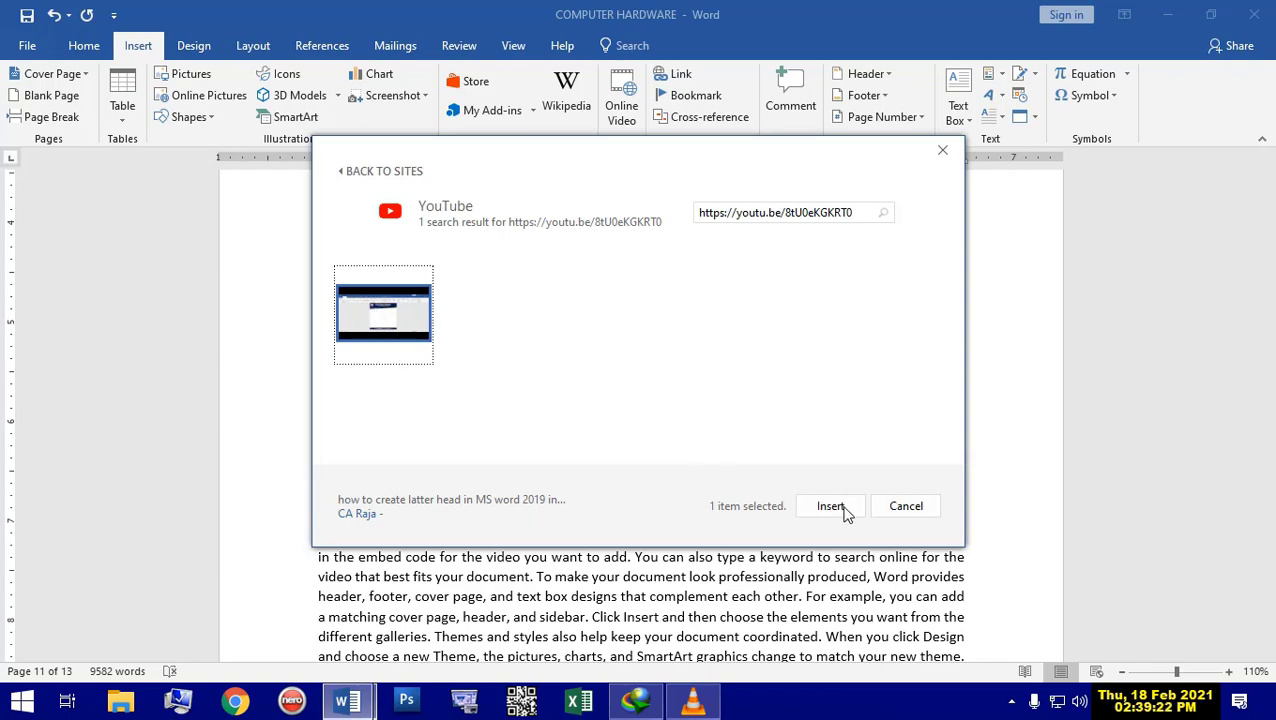
{"action": "left_click", "coordinate": [831, 506]}
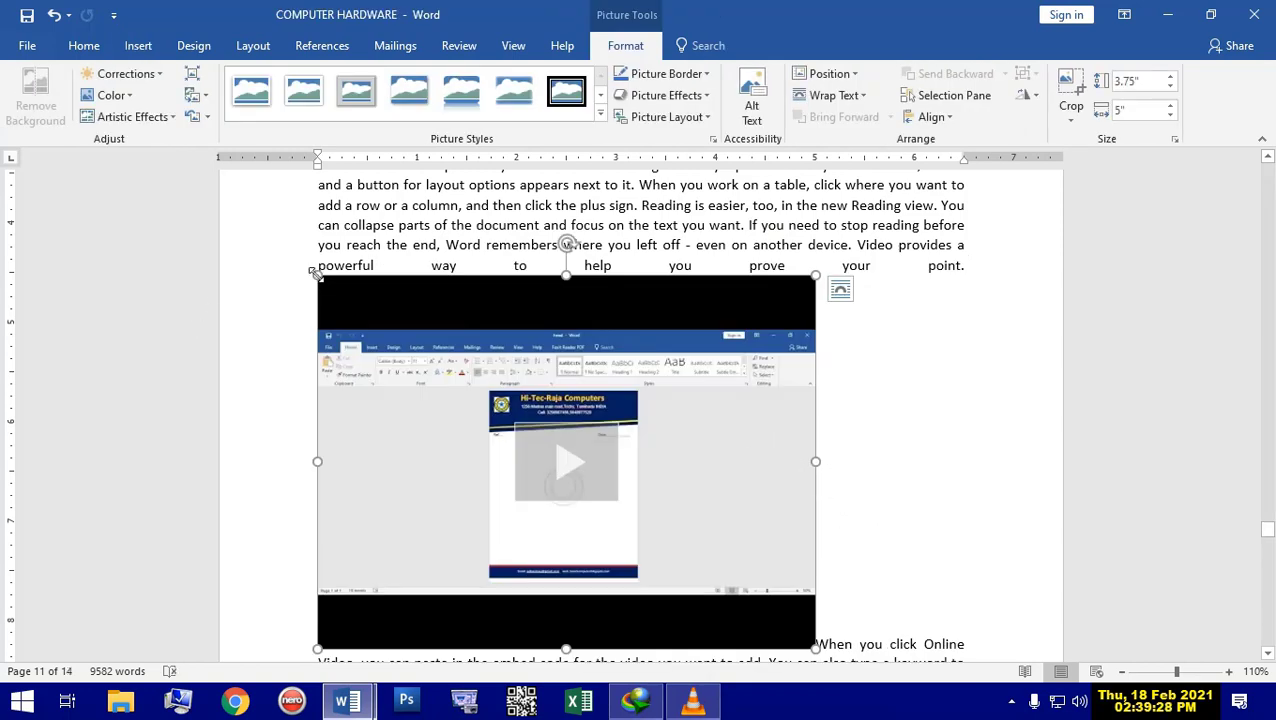
- Resize the video to 3.46 by 4.61 inches, adjust its alignment and position, then open its player
{"action": "left_click_drag", "start_coordinate": [312, 270], "coordinate": [359, 328]}
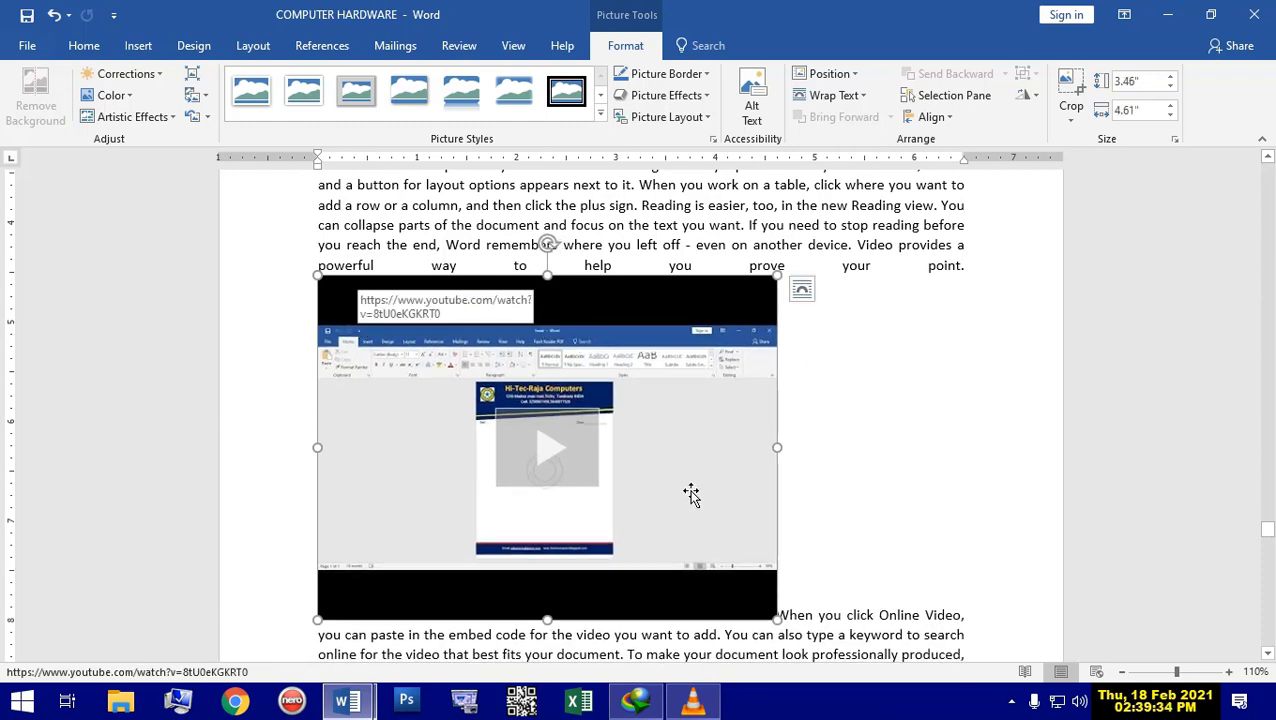
{"action": "key", "text": "ctrl+e"}
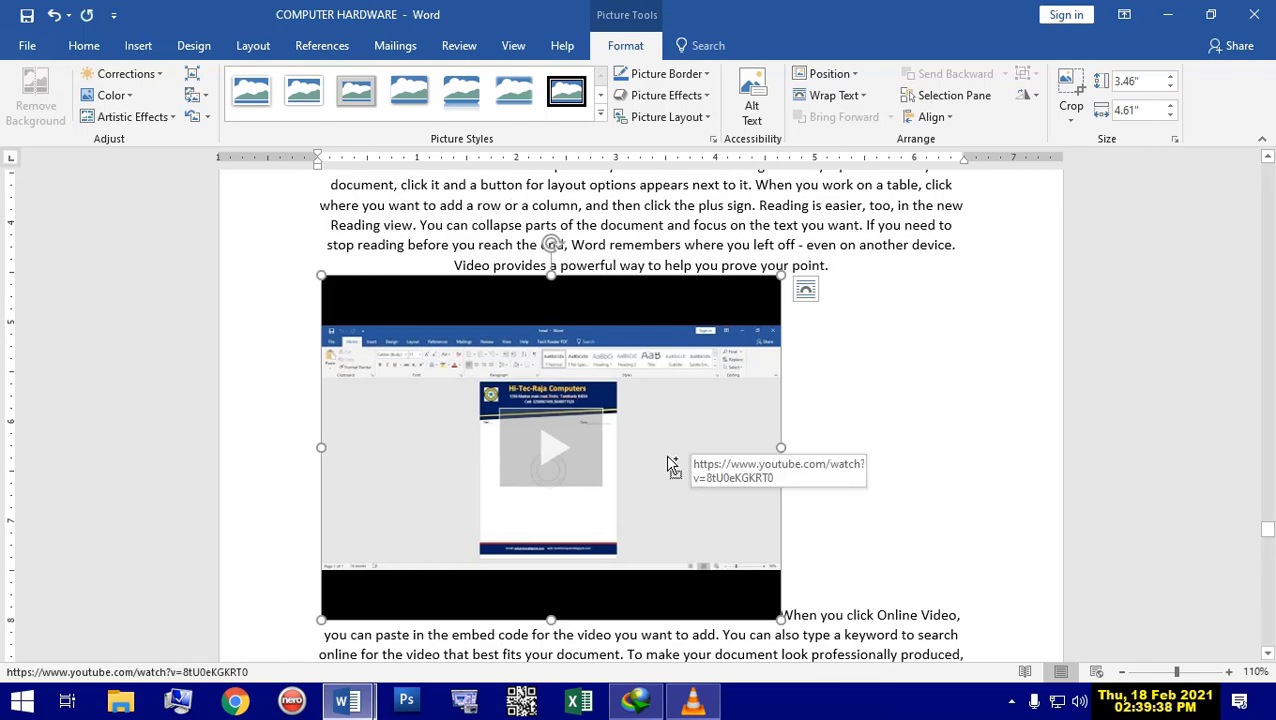
{"action": "key", "text": "ctrl+j"}
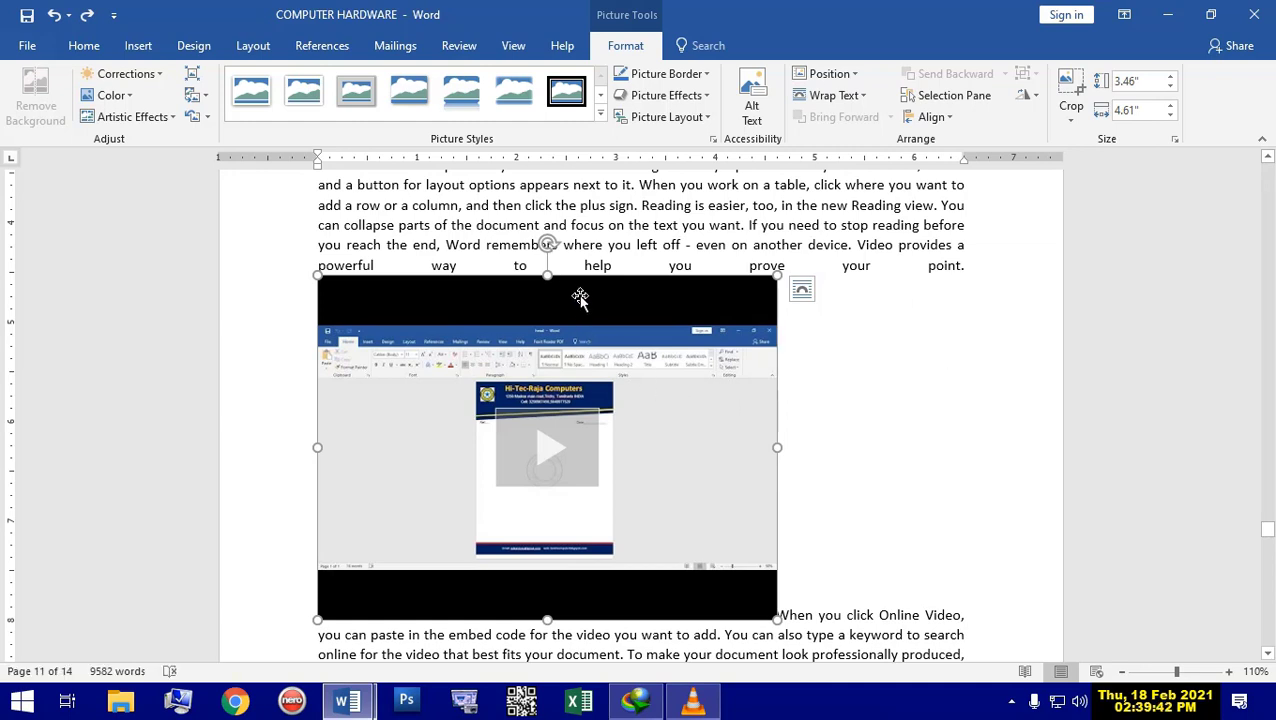
{"action": "left_click_drag", "start_coordinate": [578, 291], "coordinate": [676, 300]}
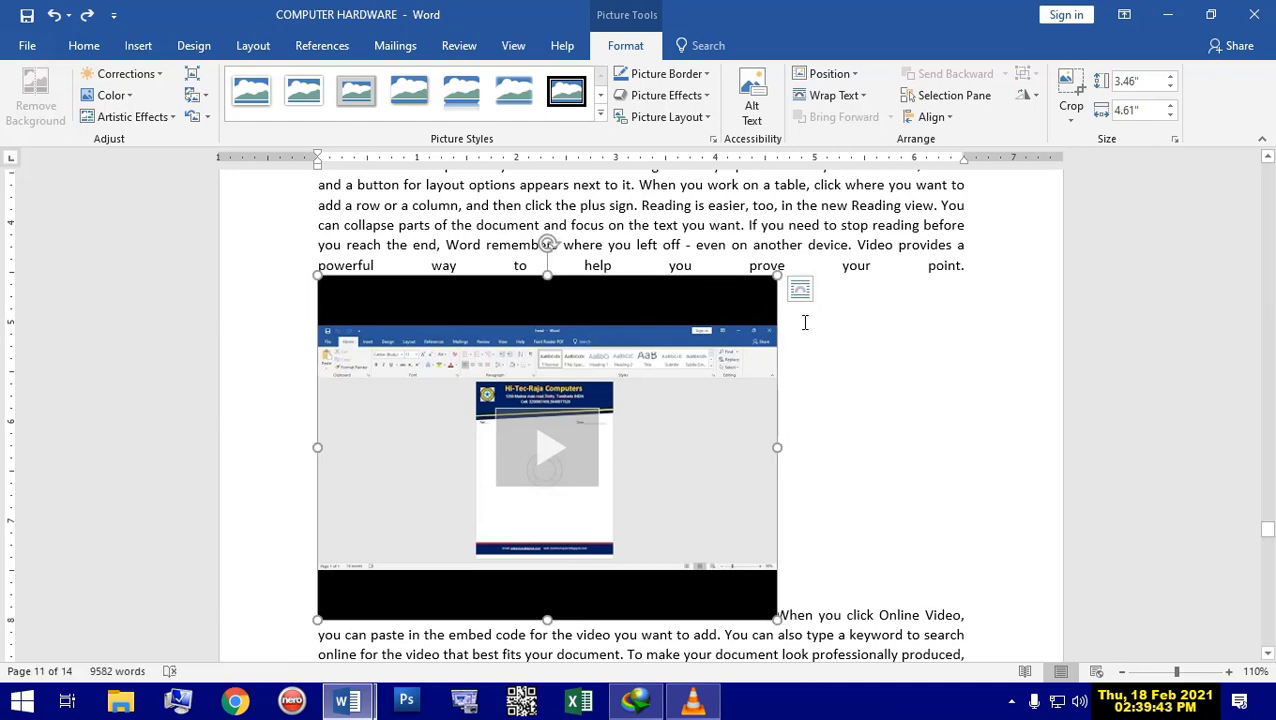
{"action": "left_click", "coordinate": [555, 463]}
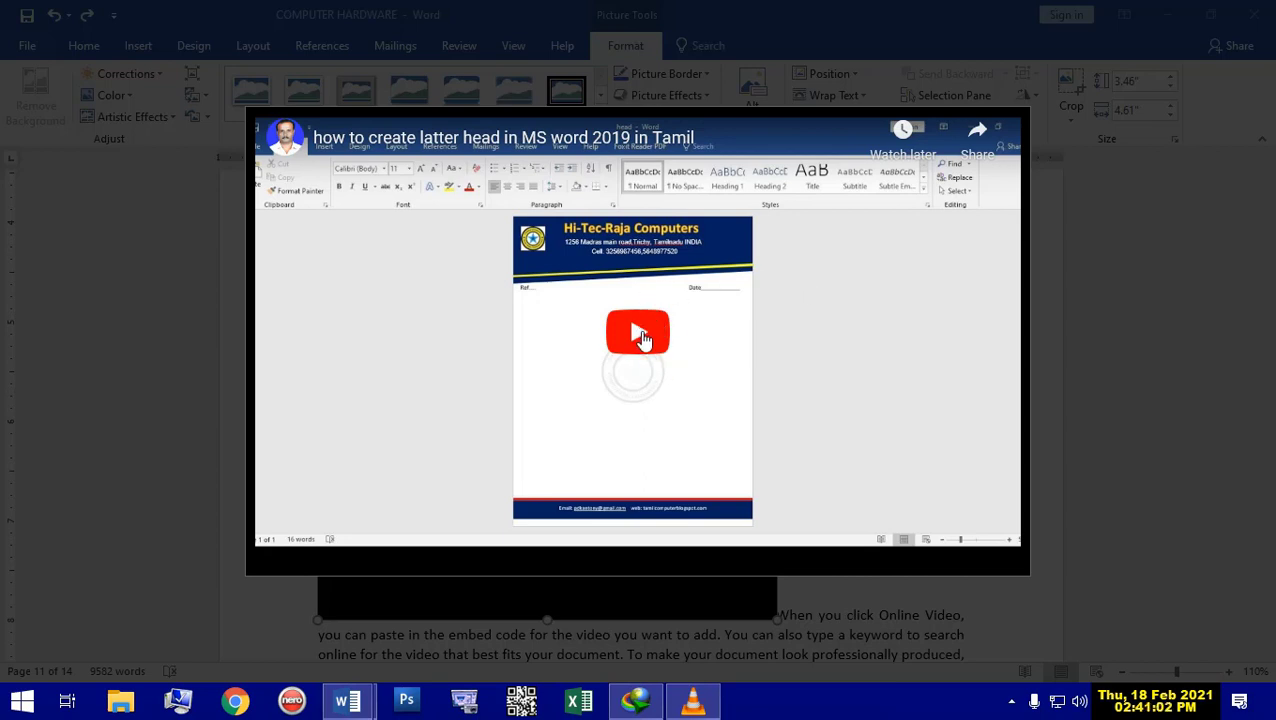
- Play the Tamil letterhead tutorial in the embedded video player
{"action": "left_click", "coordinate": [640, 330]}
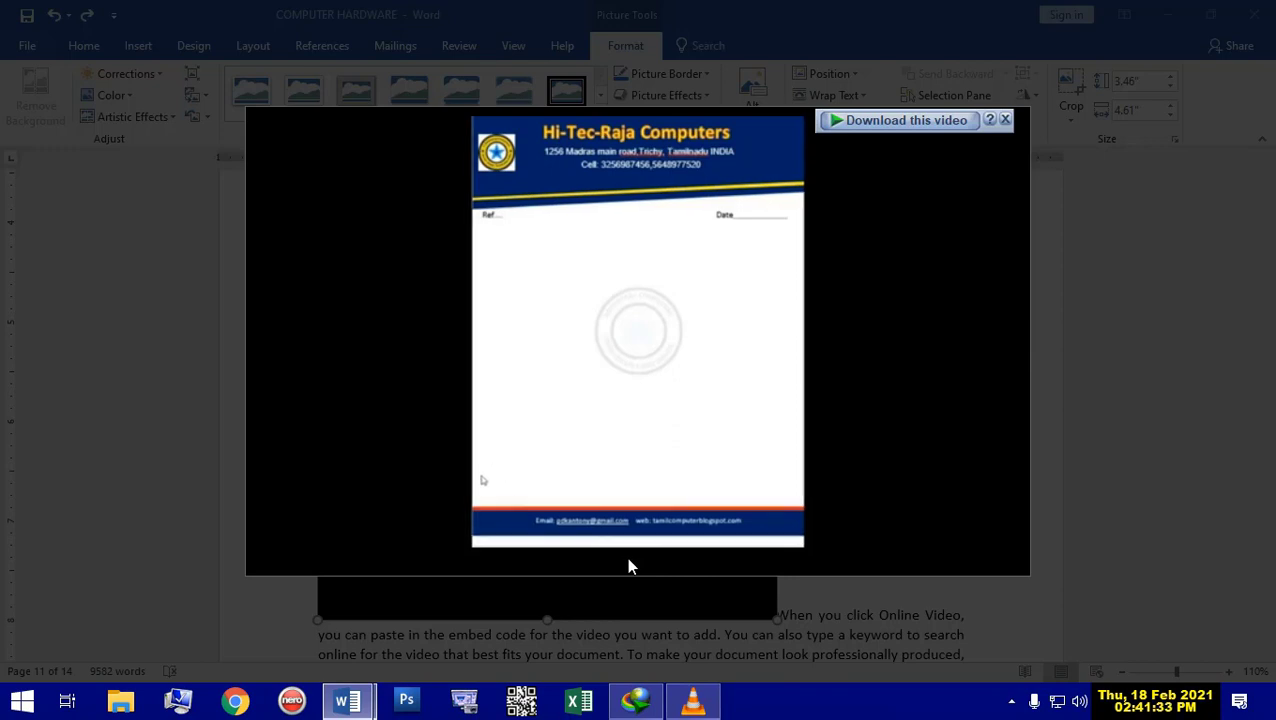
{"action": "mouse_move", "coordinate": [268, 548]}
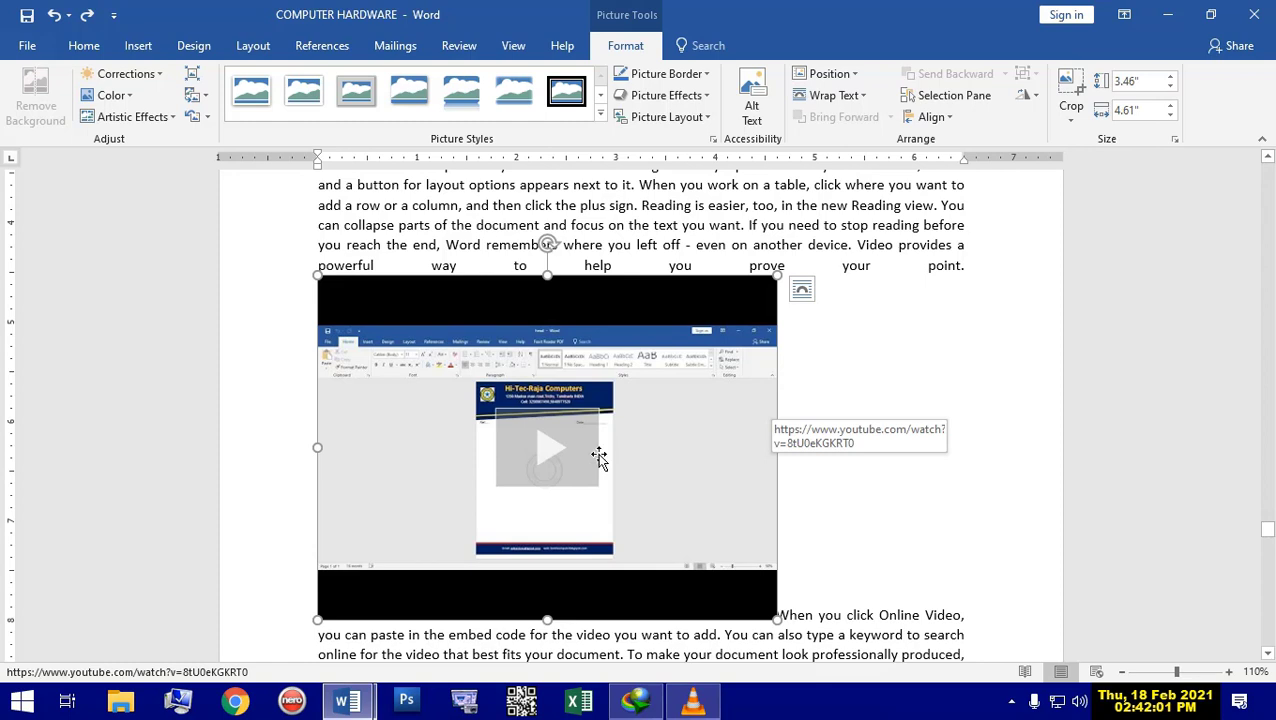
- Delete the embedded video from page 11, opening and cancelling the Insert Link dialog
{"action": "left_click", "coordinate": [142, 50]}
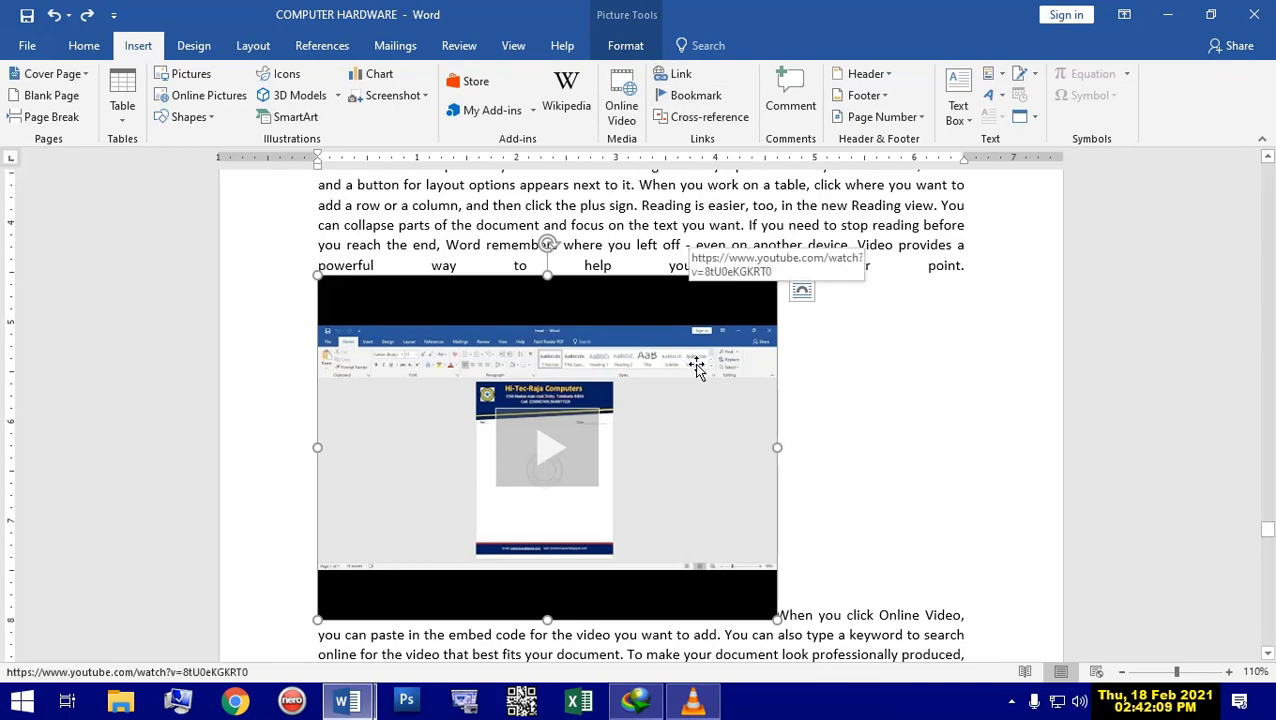
{"action": "key", "text": "Delete"}
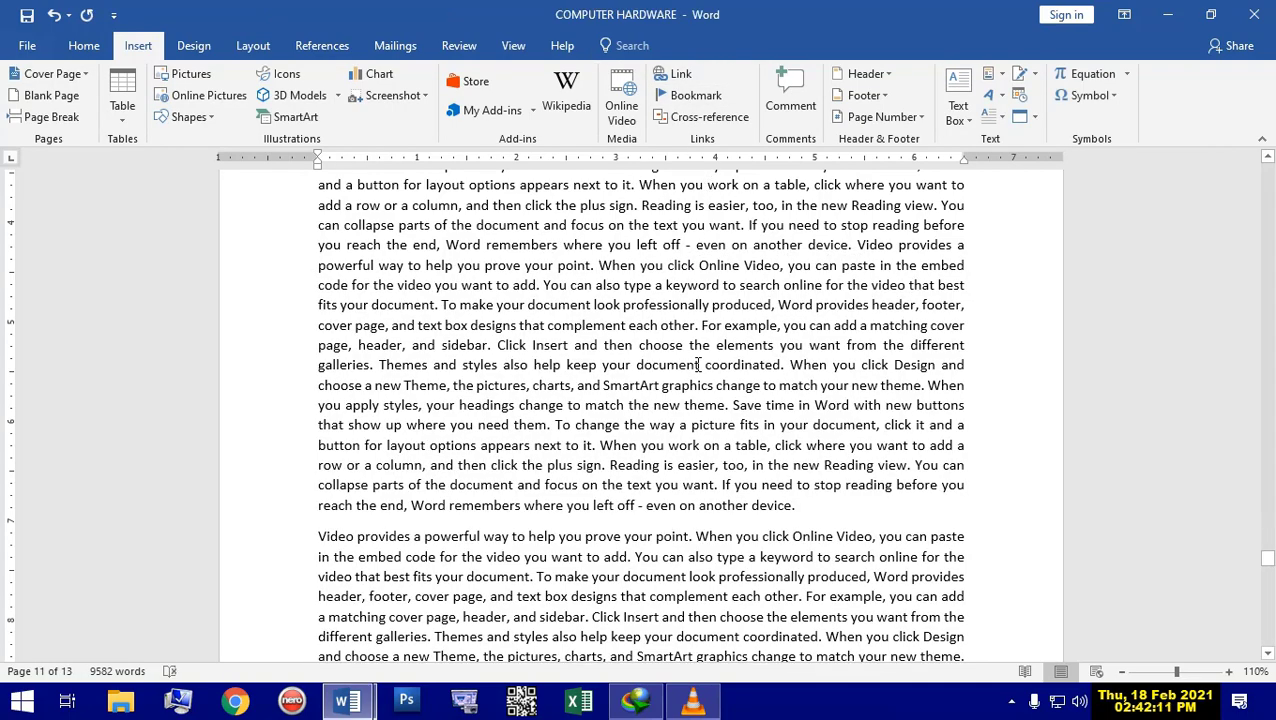
{"action": "left_click", "coordinate": [668, 84]}
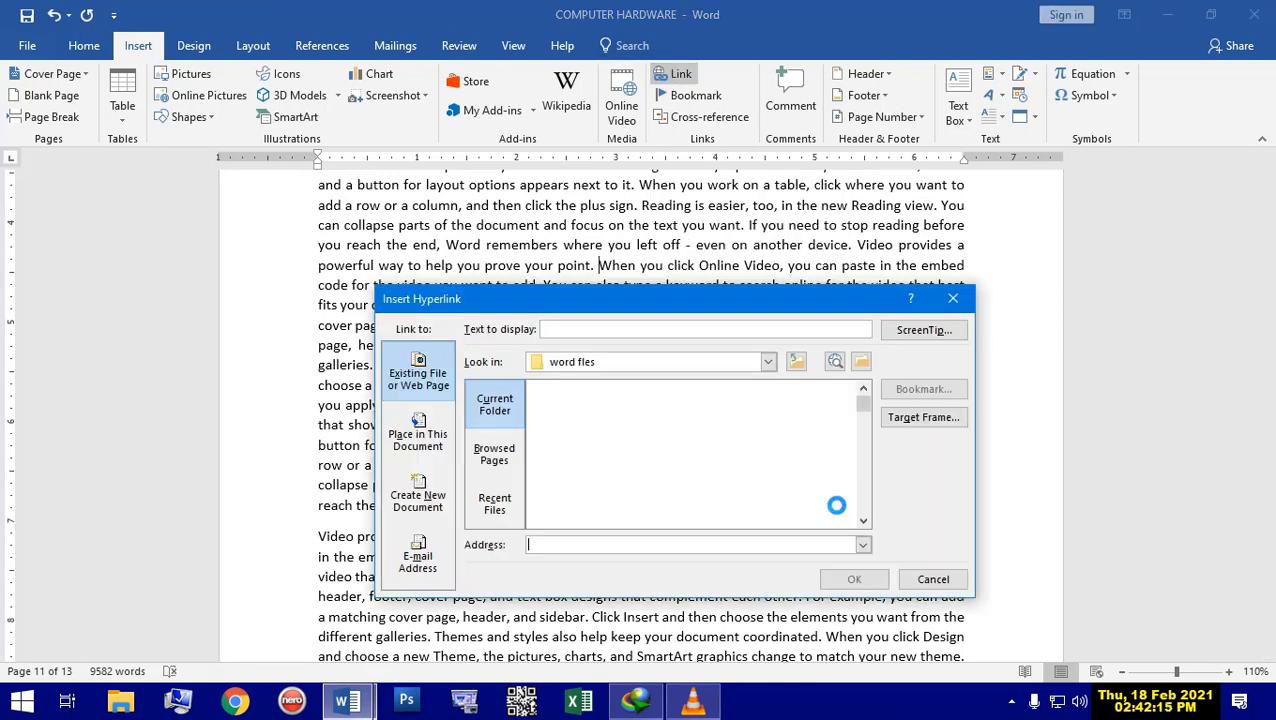
{"action": "left_click", "coordinate": [953, 298]}
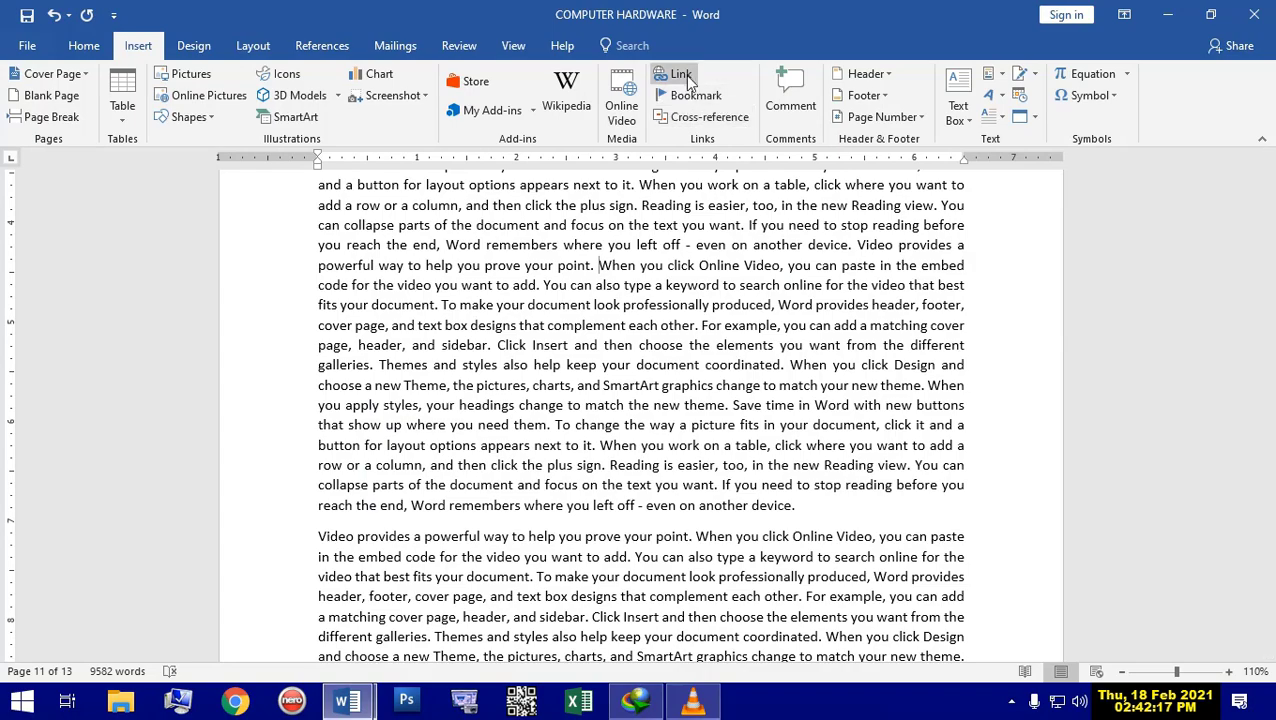
{"action": "scroll", "coordinate": [806, 470], "scroll_direction": "up", "scroll_amount": 6}
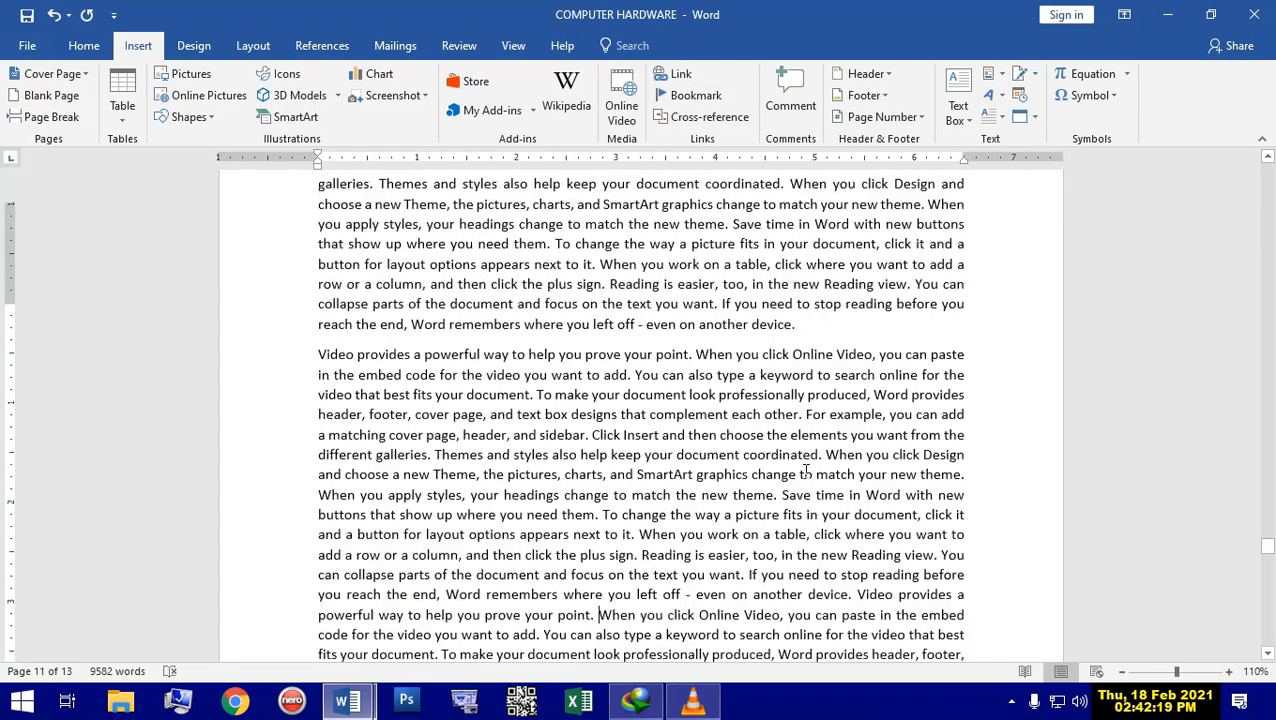
{"action": "scroll", "coordinate": [806, 470], "scroll_direction": "up", "scroll_amount": 4}
{"action": "scroll", "coordinate": [810, 465], "scroll_direction": "up", "scroll_amount": 5}
- Type tamilcomputer after 'even on another device.' on page 9 and select it
{"action": "scroll", "coordinate": [815, 458], "scroll_direction": "up", "scroll_amount": 2}
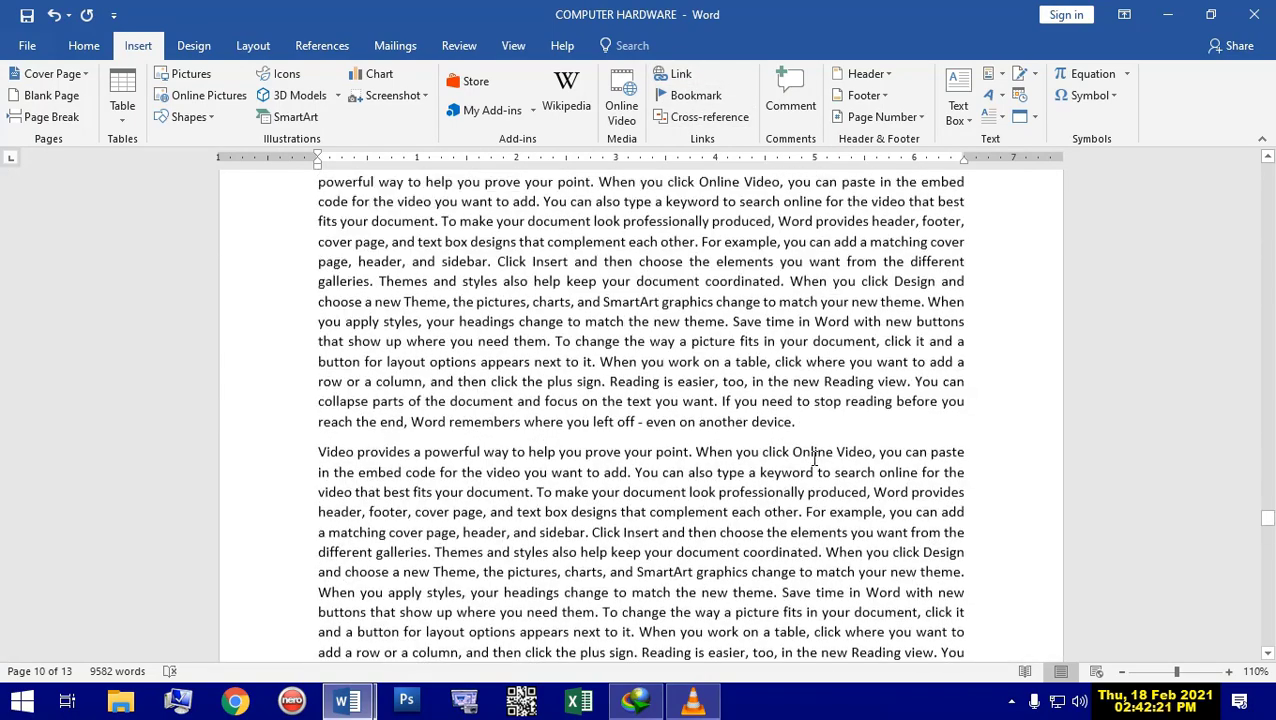
{"action": "scroll", "coordinate": [815, 458], "scroll_direction": "up", "scroll_amount": 3}
{"action": "scroll", "coordinate": [819, 457], "scroll_direction": "up", "scroll_amount": 3}
{"action": "scroll", "coordinate": [819, 457], "scroll_direction": "up", "scroll_amount": 3}
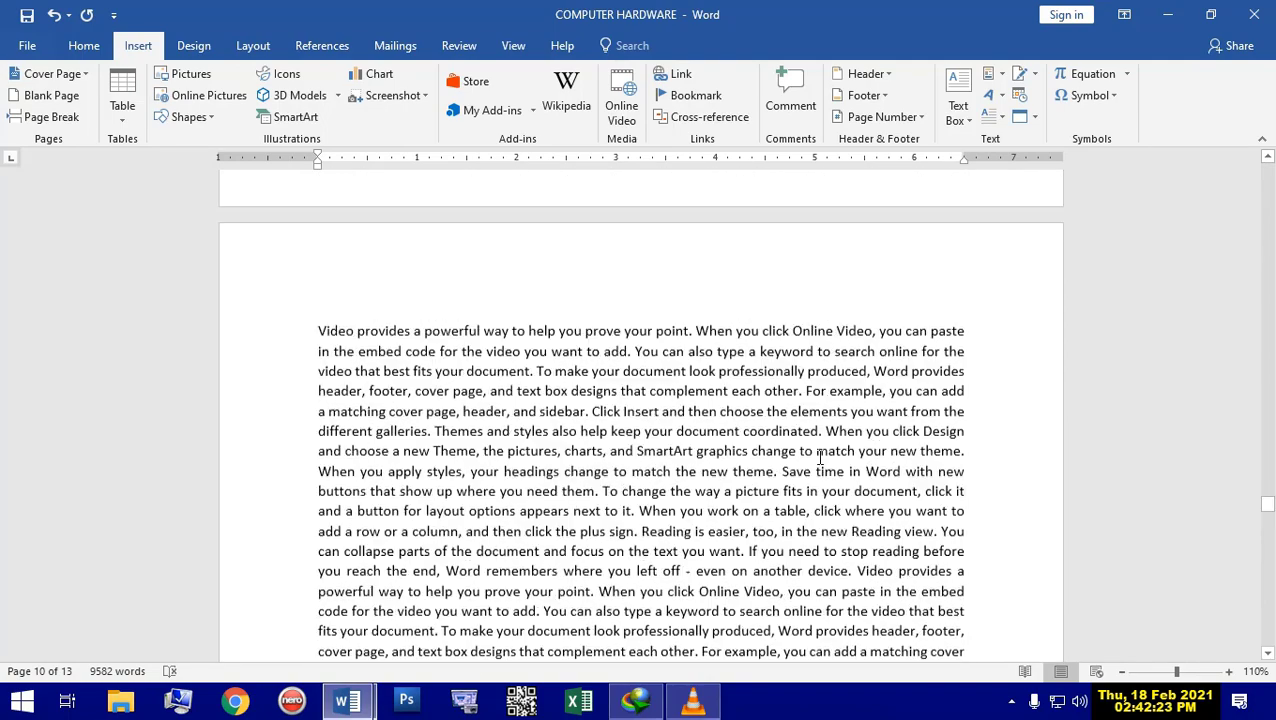
{"action": "scroll", "coordinate": [819, 457], "scroll_direction": "up", "scroll_amount": 3}
{"action": "scroll", "coordinate": [819, 457], "scroll_direction": "up", "scroll_amount": 3}
{"action": "scroll", "coordinate": [819, 457], "scroll_direction": "up", "scroll_amount": 3}
{"action": "scroll", "coordinate": [819, 457], "scroll_direction": "up", "scroll_amount": 3}
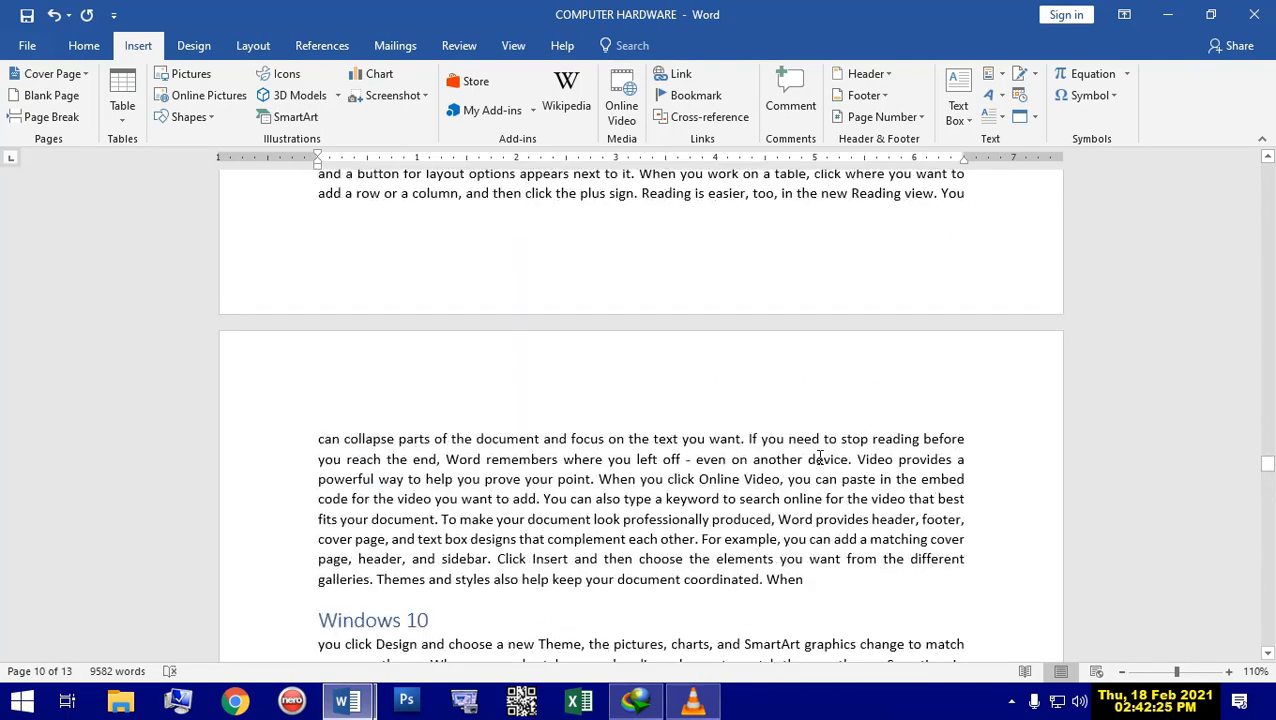
{"action": "scroll", "coordinate": [819, 457], "scroll_direction": "up", "scroll_amount": 5}
{"action": "scroll", "coordinate": [819, 457], "scroll_direction": "up", "scroll_amount": 5}
{"action": "scroll", "coordinate": [819, 457], "scroll_direction": "down", "scroll_amount": 3}
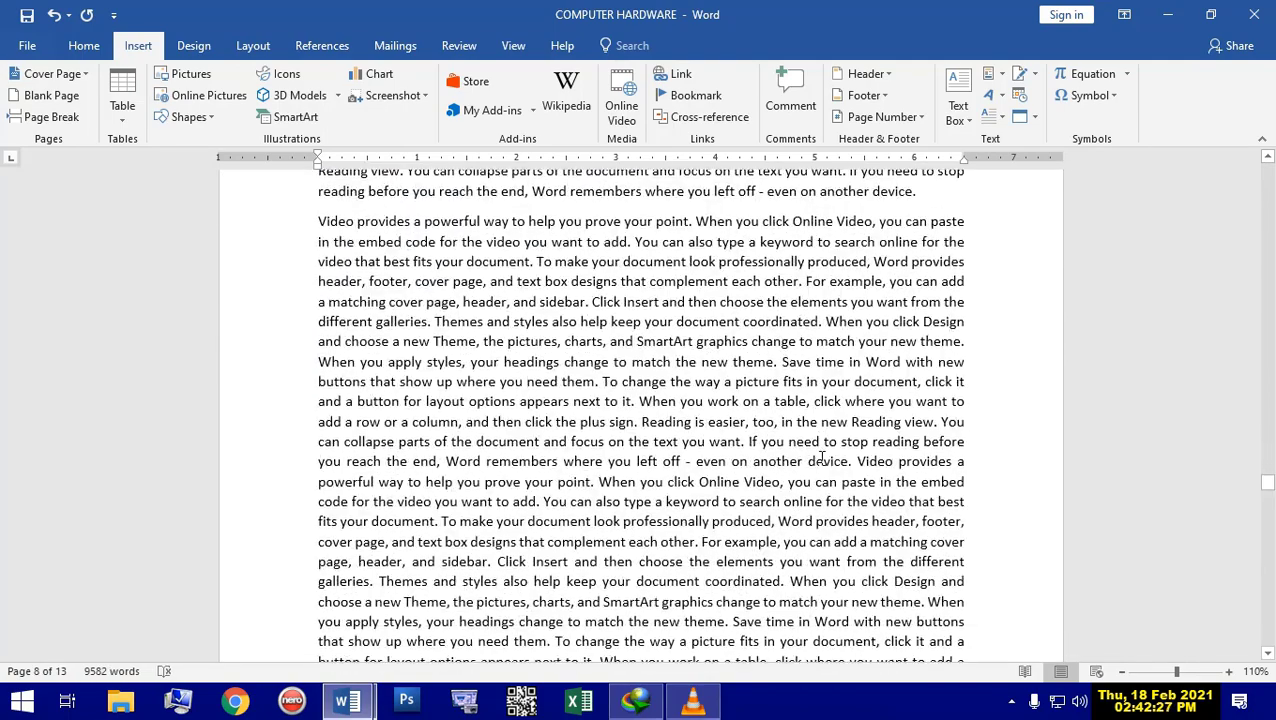
{"action": "scroll", "coordinate": [790, 437], "scroll_direction": "down", "scroll_amount": 3}
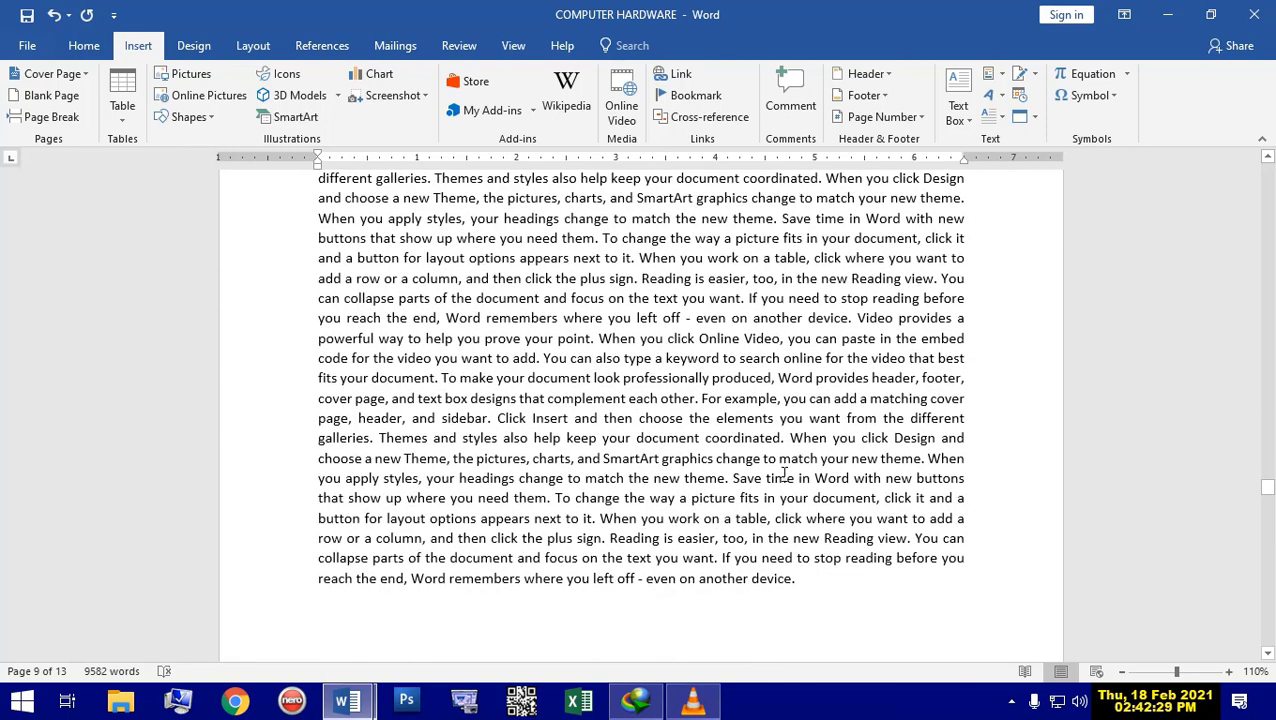
{"action": "left_click", "coordinate": [811, 583]}
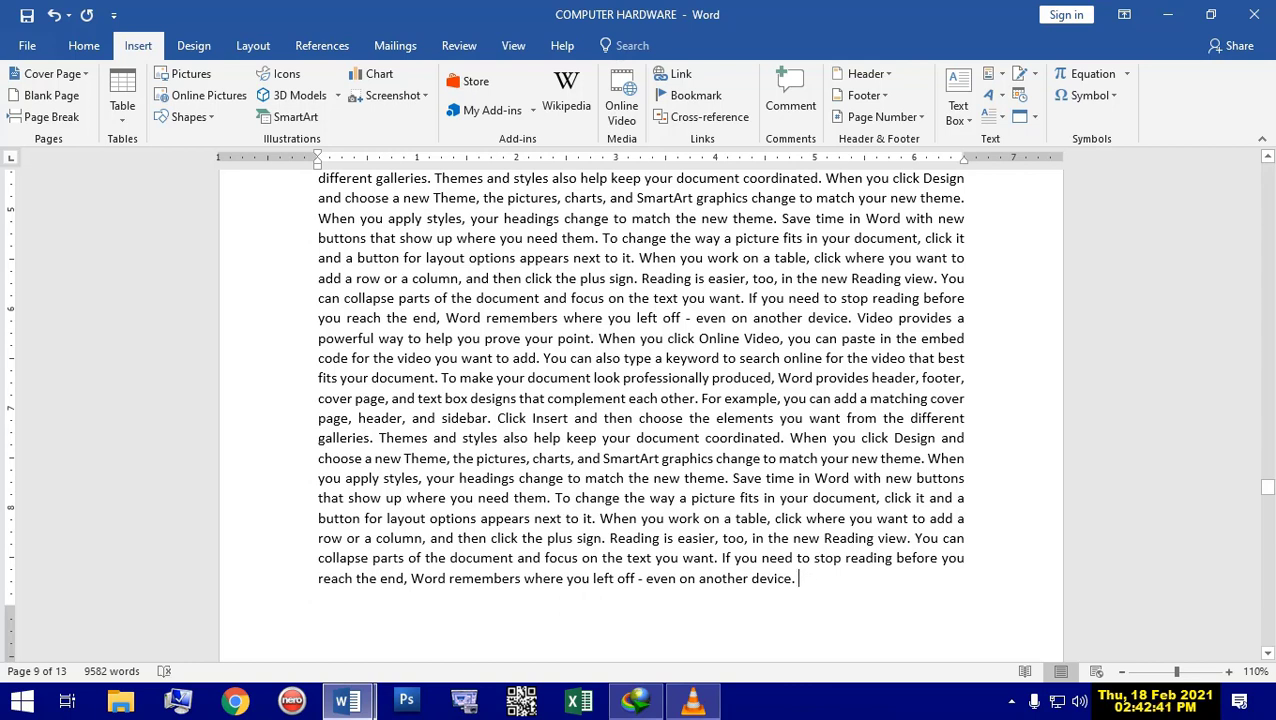
{"action": "type", "text": "tamil"}
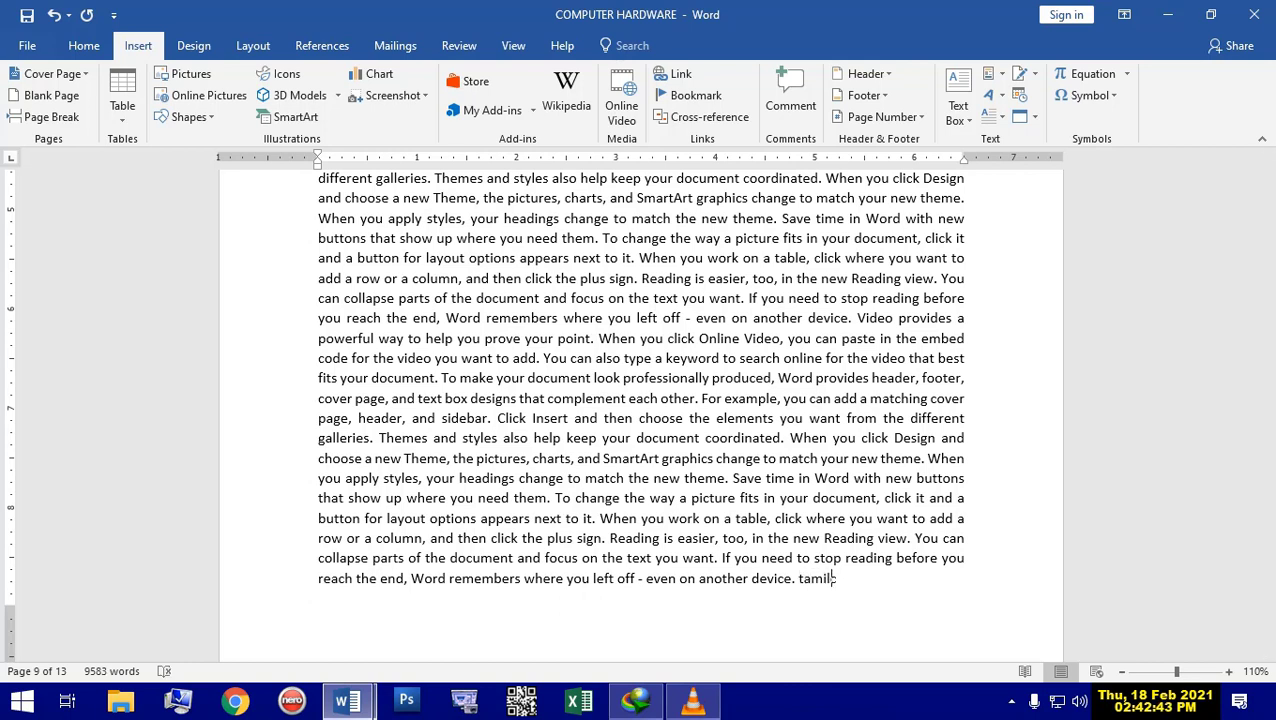
{"action": "type", "text": "computer"}
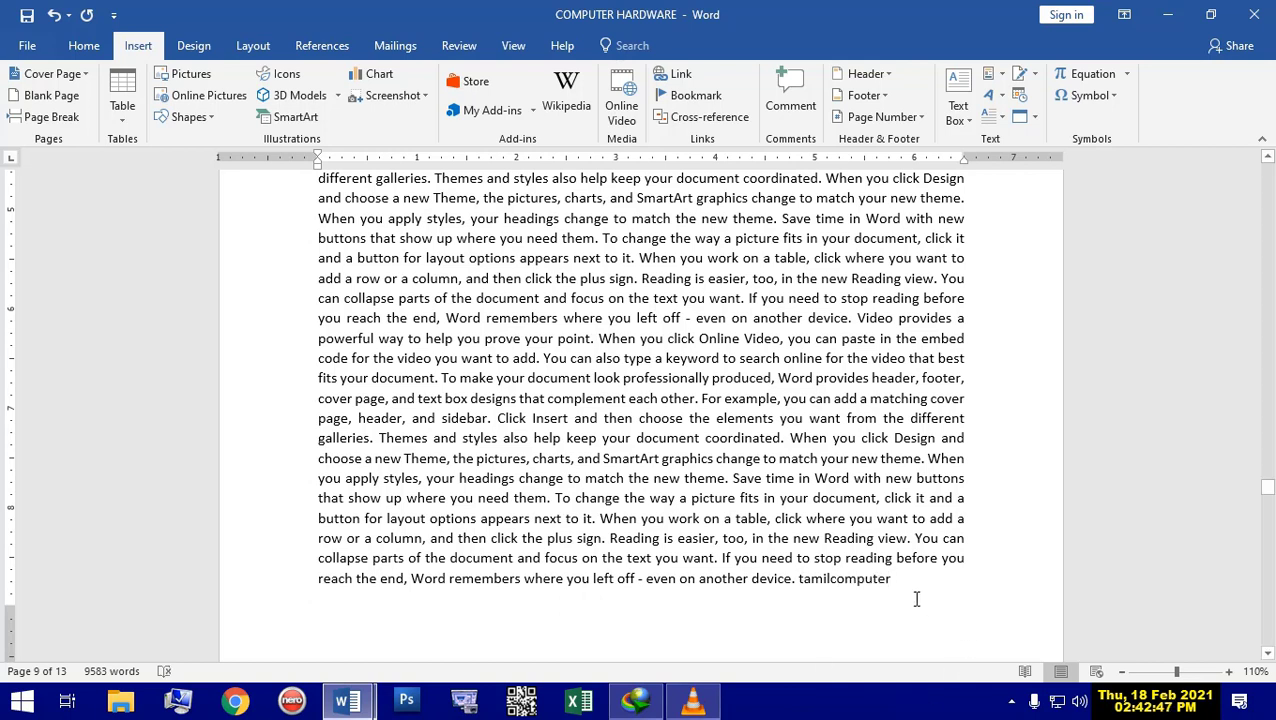
{"action": "left_click_drag", "start_coordinate": [899, 578], "coordinate": [796, 589]}
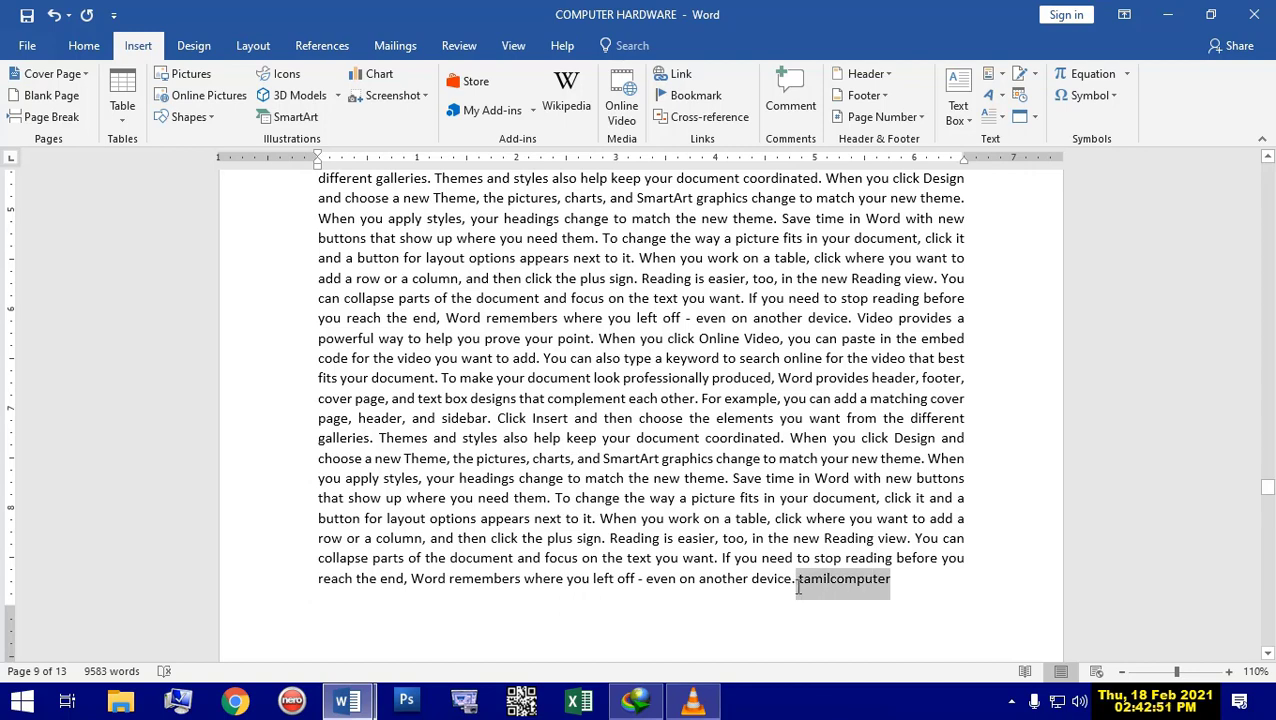
- Hyperlink the selected word tamilcomputer to the tamil hardware document in the current folder
{"action": "left_click", "coordinate": [667, 74]}
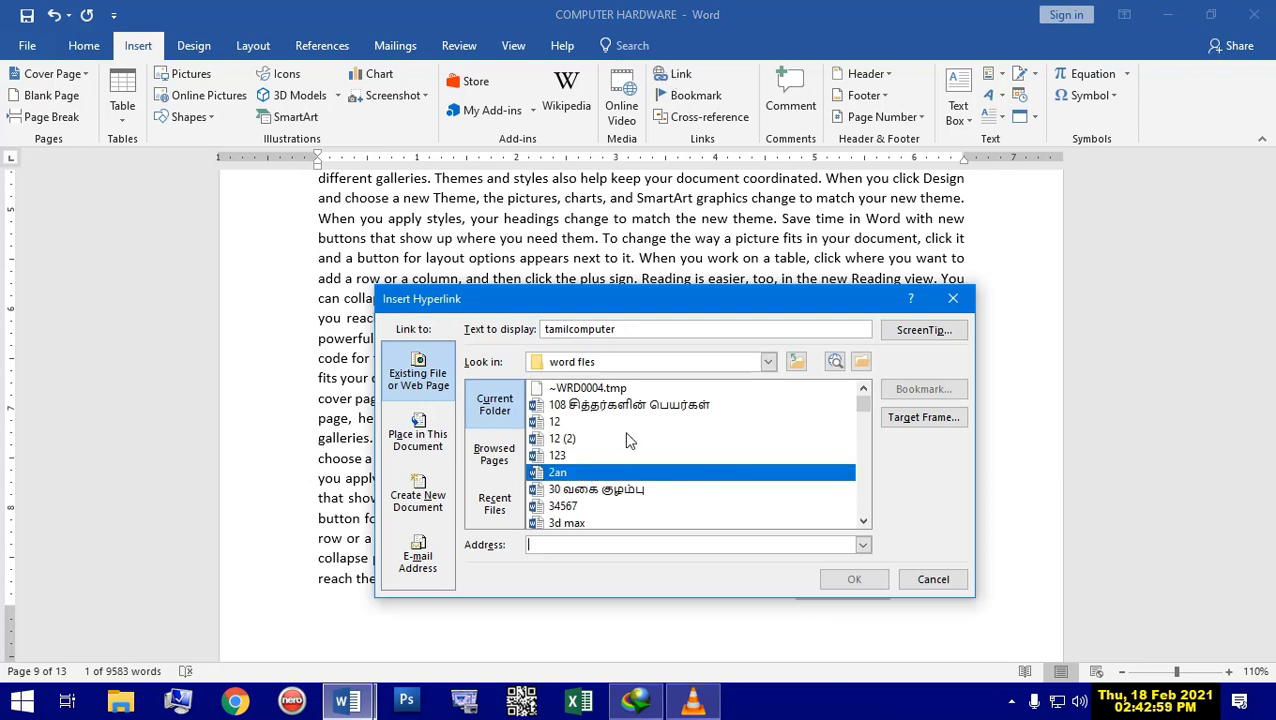
{"action": "key", "text": "t"}
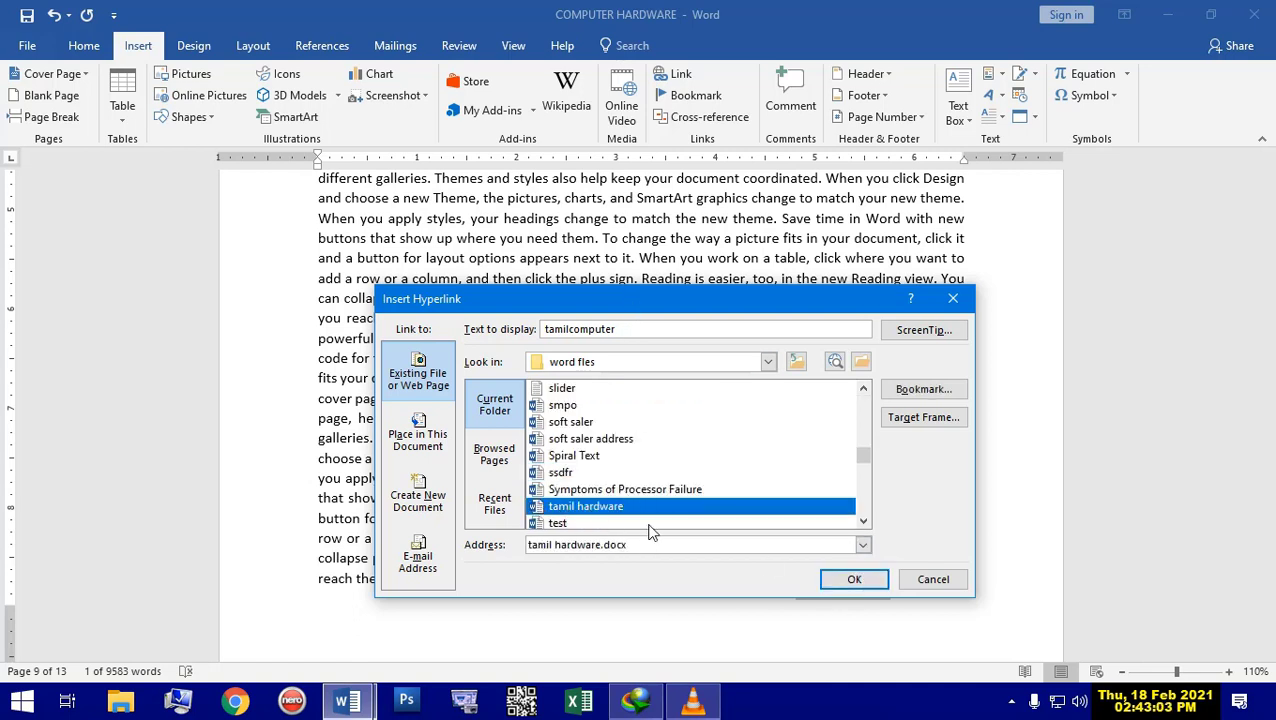
{"action": "left_click", "coordinate": [851, 582]}
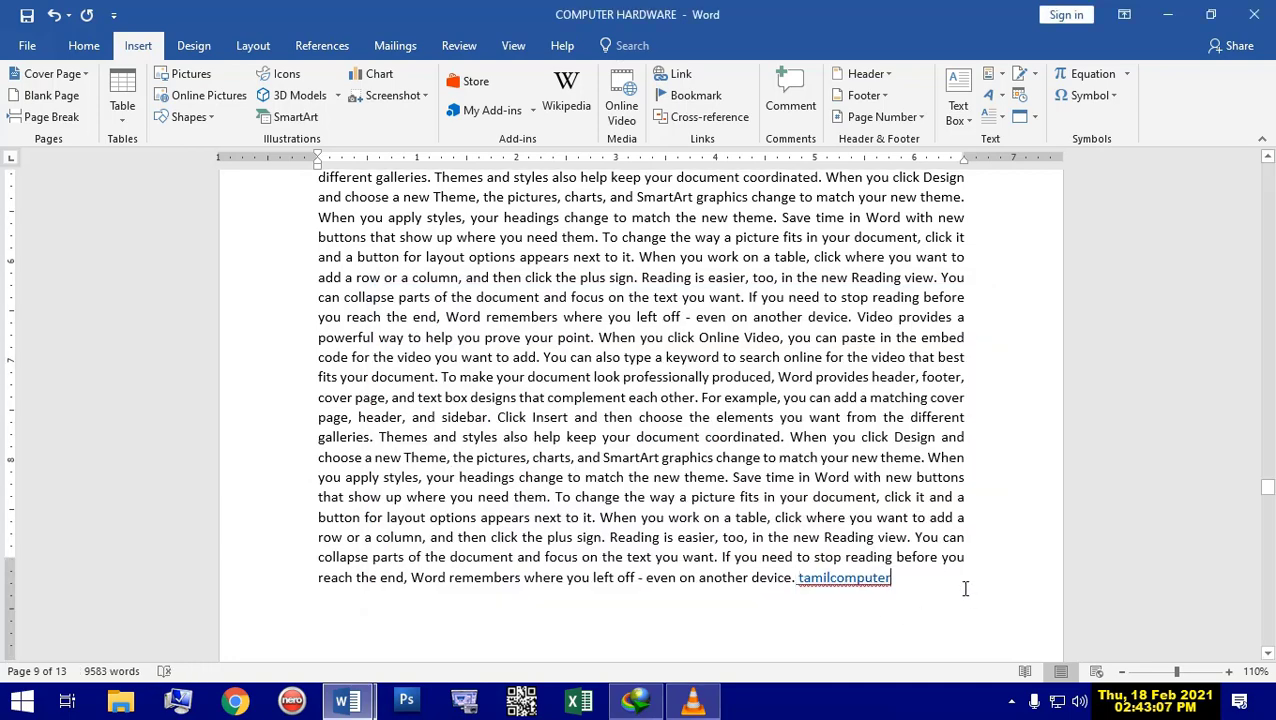
{"action": "scroll", "coordinate": [960, 588], "scroll_direction": "down", "scroll_amount": 3}
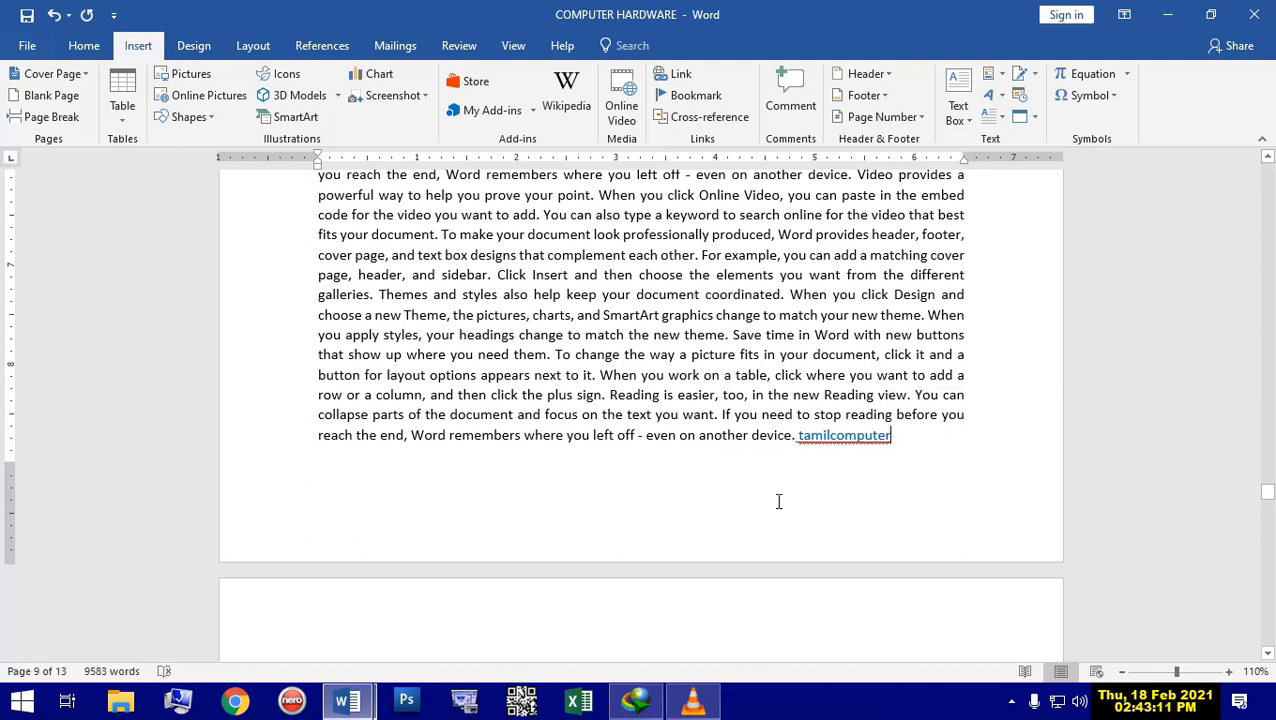
{"action": "left_click", "coordinate": [628, 466]}
- Save the document, open tamil hardware through the tamilcomputer link, then close it
{"action": "key", "text": "ctrl+s"}
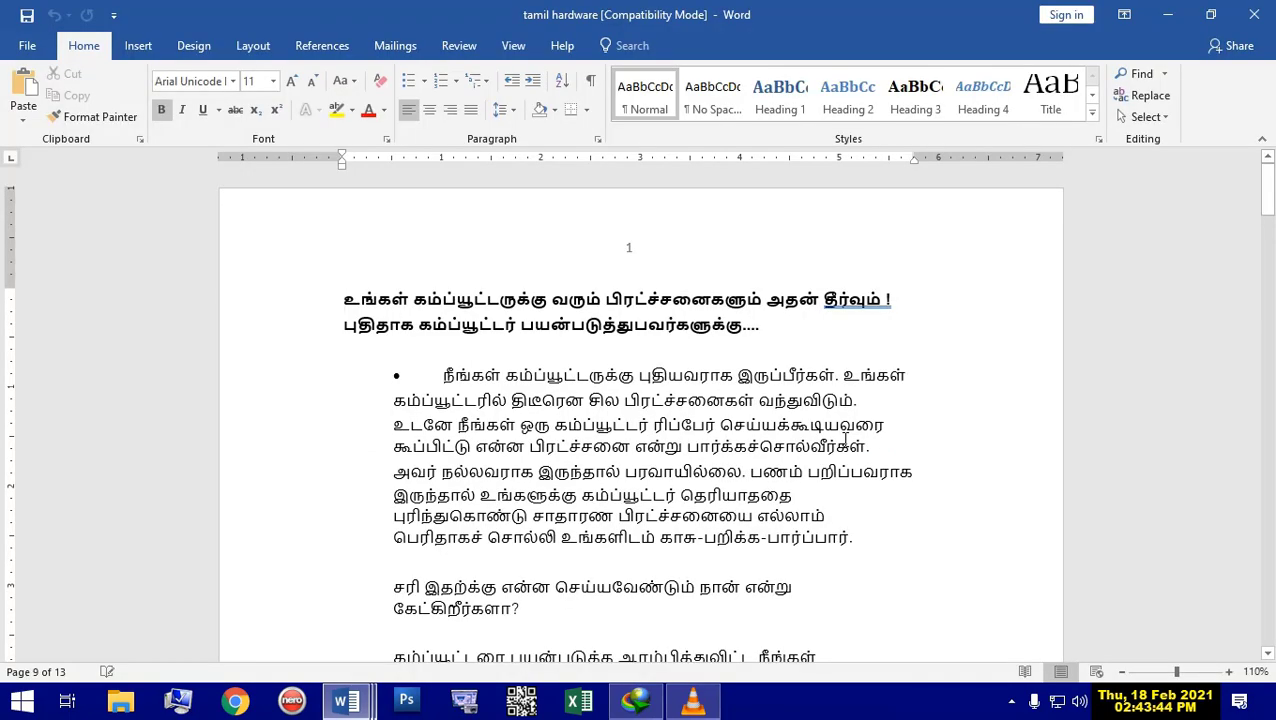
{"action": "left_click", "coordinate": [1011, 703]}
{"action": "left_click", "coordinate": [1010, 705]}
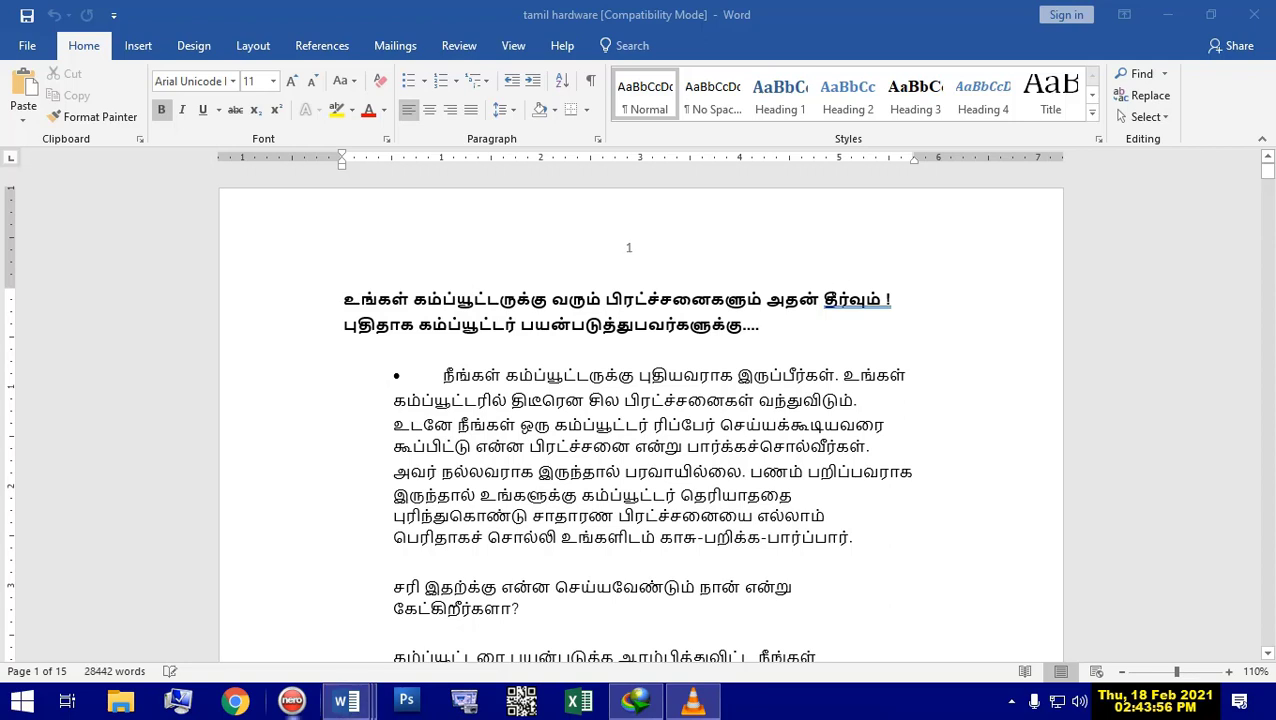
{"action": "mouse_move", "coordinate": [335, 716]}
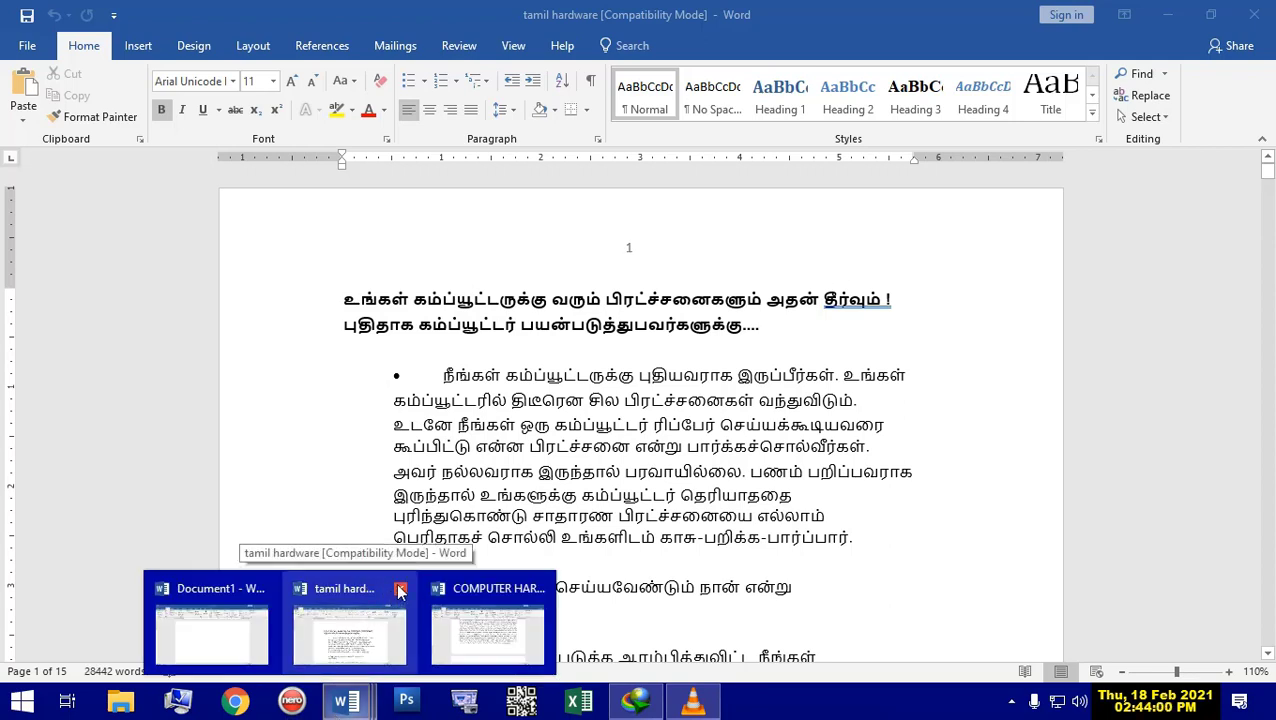
{"action": "left_click", "coordinate": [400, 591]}
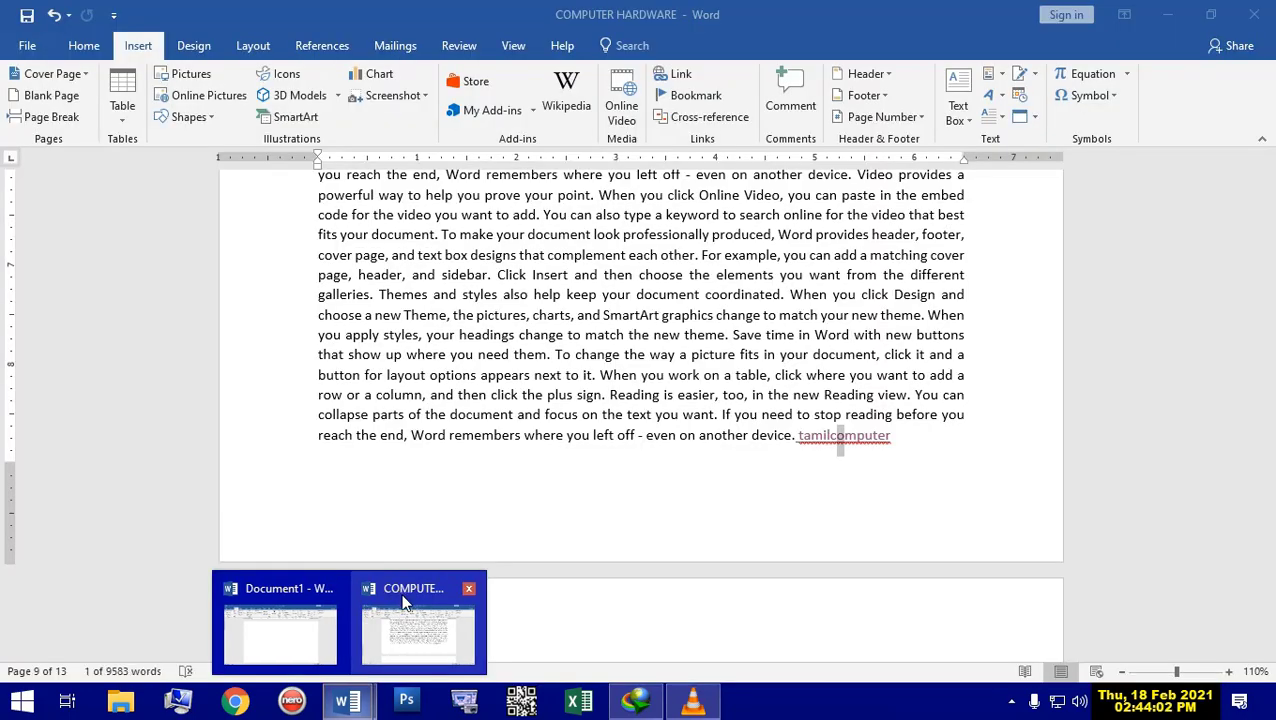
- Return to COMPUTER HARDWARE and select the word 'To' before 'make' under the Ram heading
{"action": "left_click", "coordinate": [402, 597]}
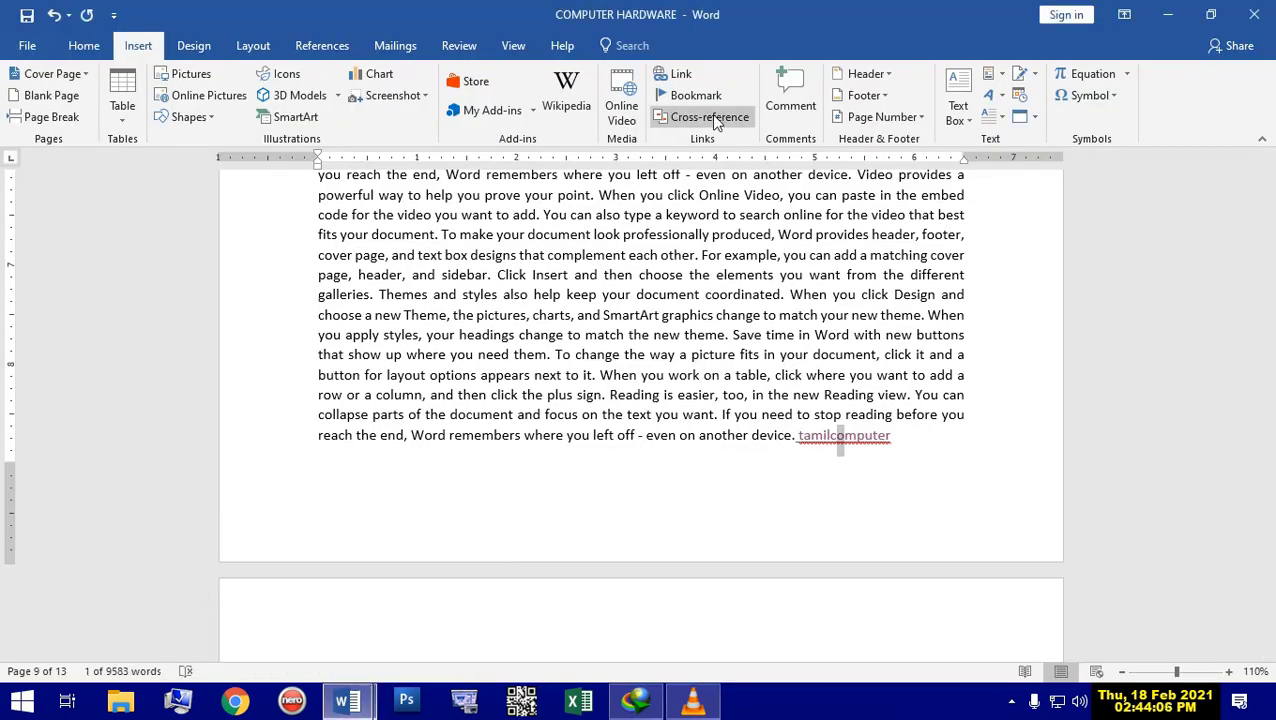
{"action": "left_click", "coordinate": [939, 477]}
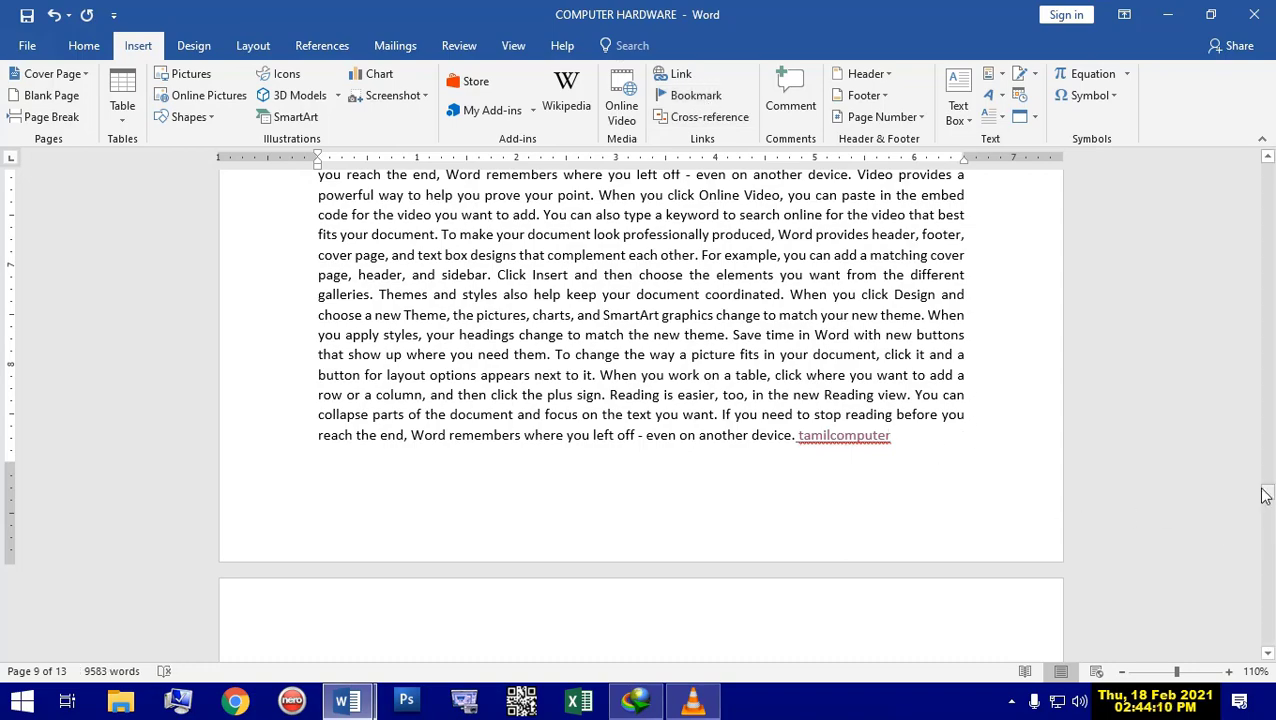
{"action": "mouse_move", "coordinate": [1265, 495]}
{"action": "left_mouse_down"}
{"action": "mouse_move", "coordinate": [1267, 236]}
{"action": "mouse_move", "coordinate": [1267, 257]}
{"action": "left_mouse_up"}
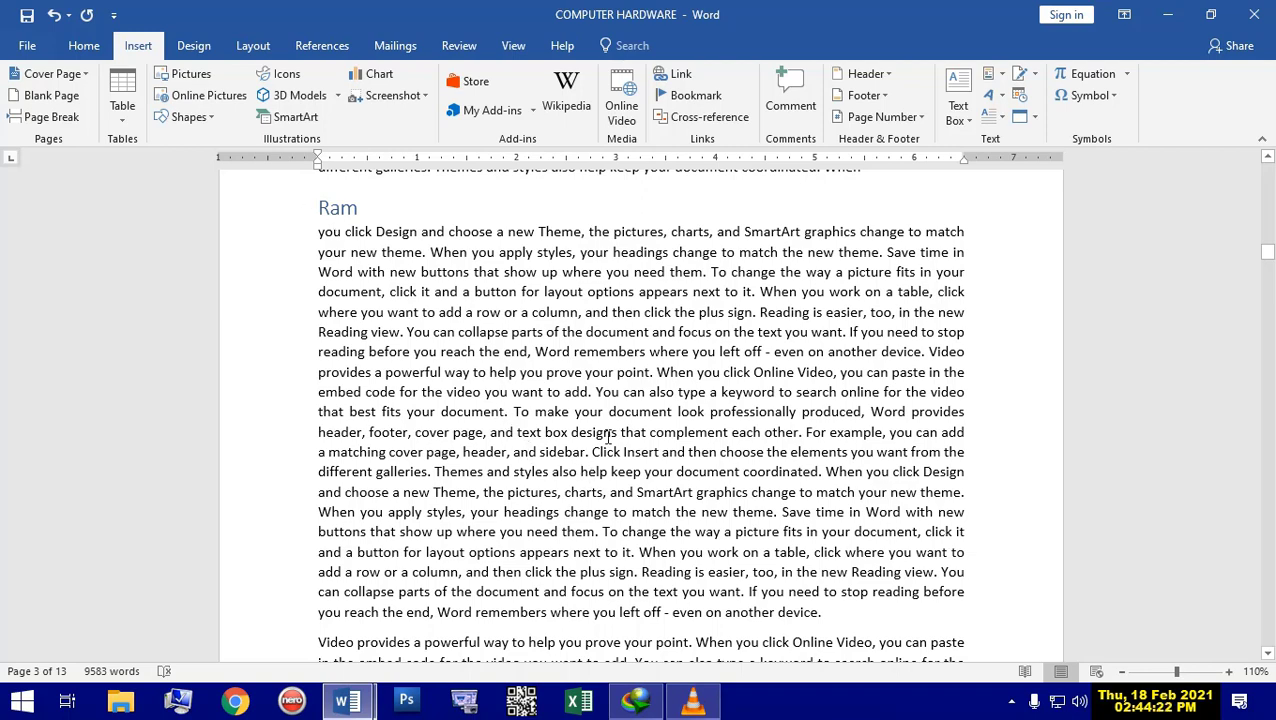
{"action": "left_click", "coordinate": [518, 411]}
{"action": "left_click_drag", "start_coordinate": [516, 411], "coordinate": [533, 408]}
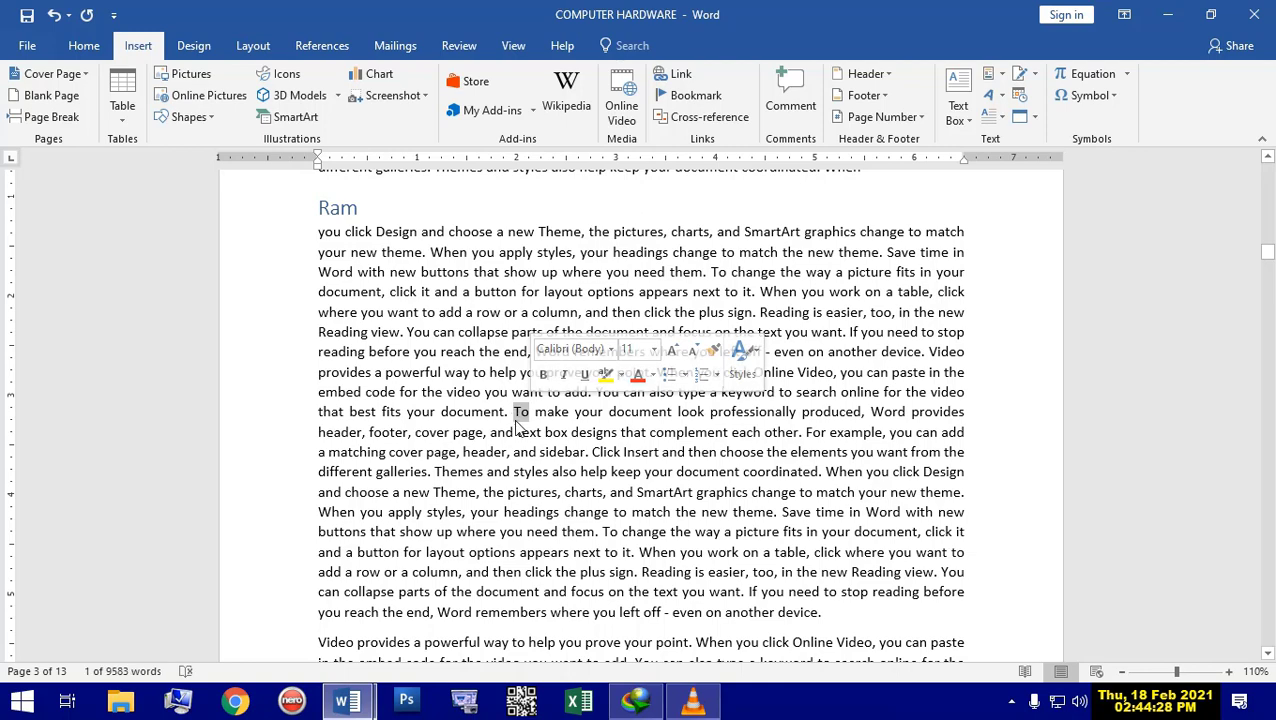
- Add a bookmark named 'last' on the selected word To
{"action": "left_click", "coordinate": [693, 104]}
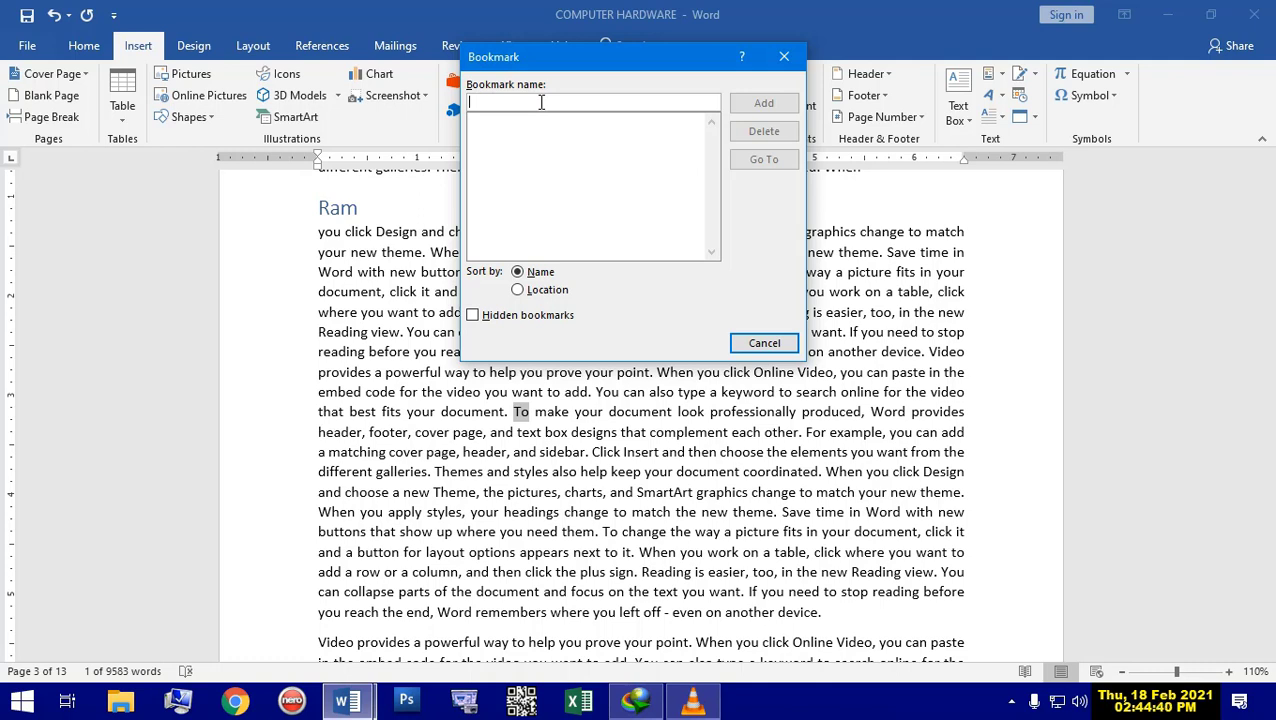
{"action": "type", "text": "last"}
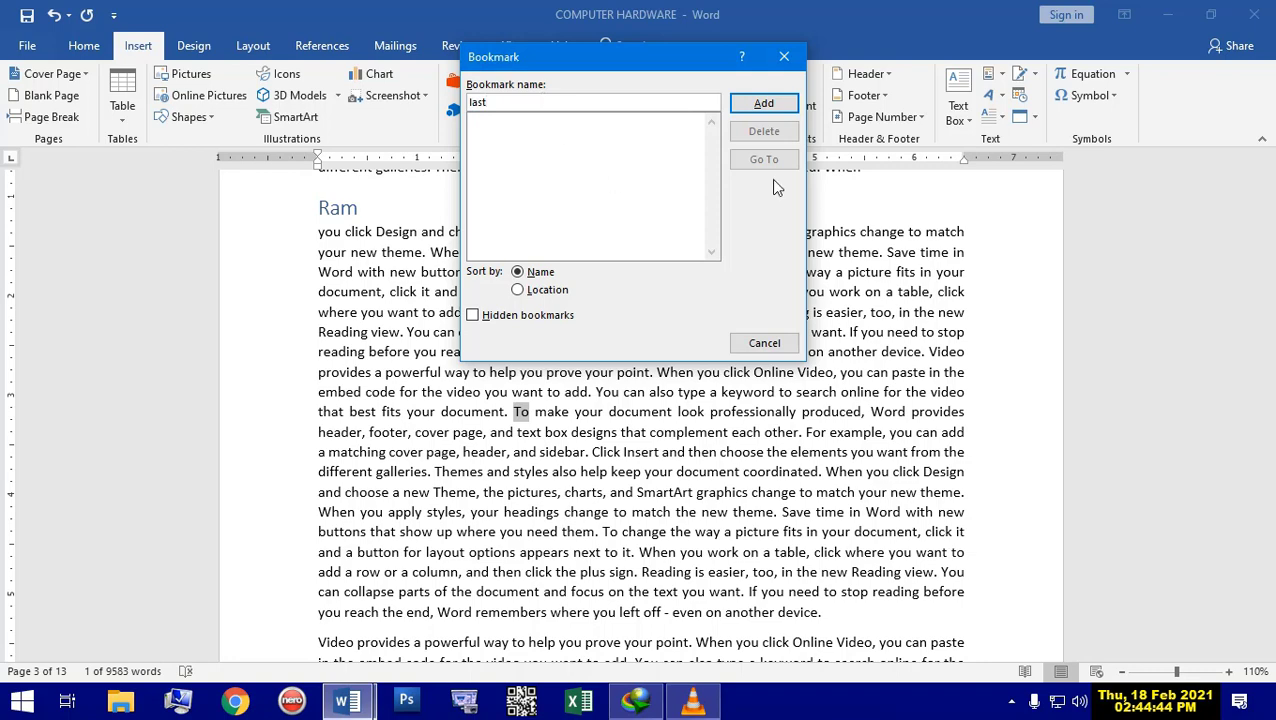
{"action": "left_click", "coordinate": [762, 106]}
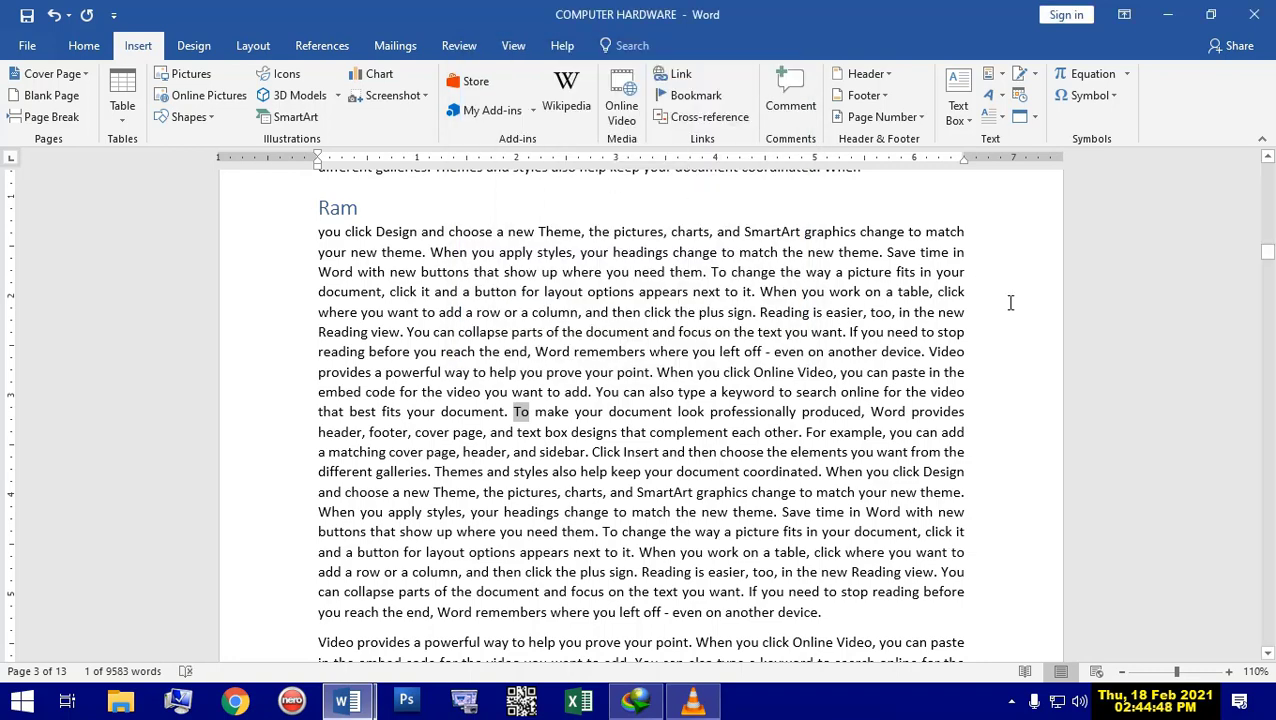
{"action": "mouse_move", "coordinate": [1270, 266]}
{"action": "left_mouse_down"}
{"action": "mouse_move", "coordinate": [1268, 644]}
{"action": "mouse_move", "coordinate": [1268, 631]}
{"action": "left_mouse_up"}
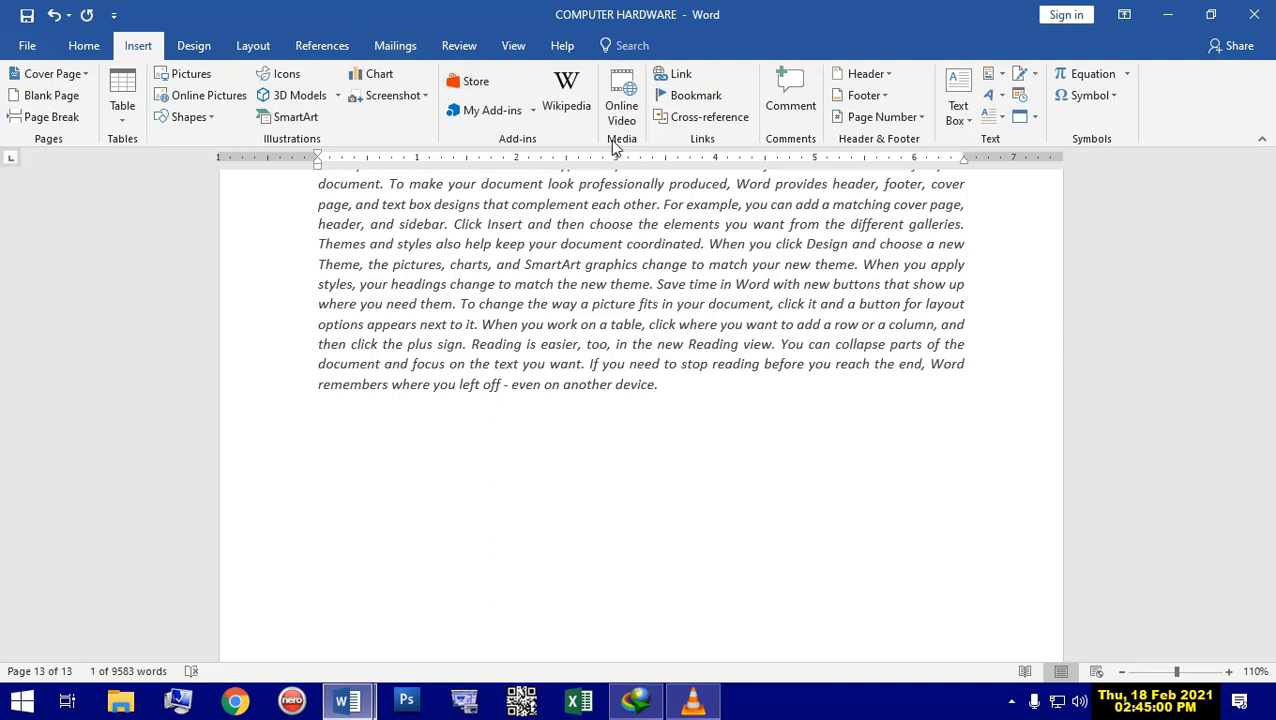
- Go to bookmark 'last' and place the caret just before To on page 3
{"action": "left_click", "coordinate": [690, 100]}
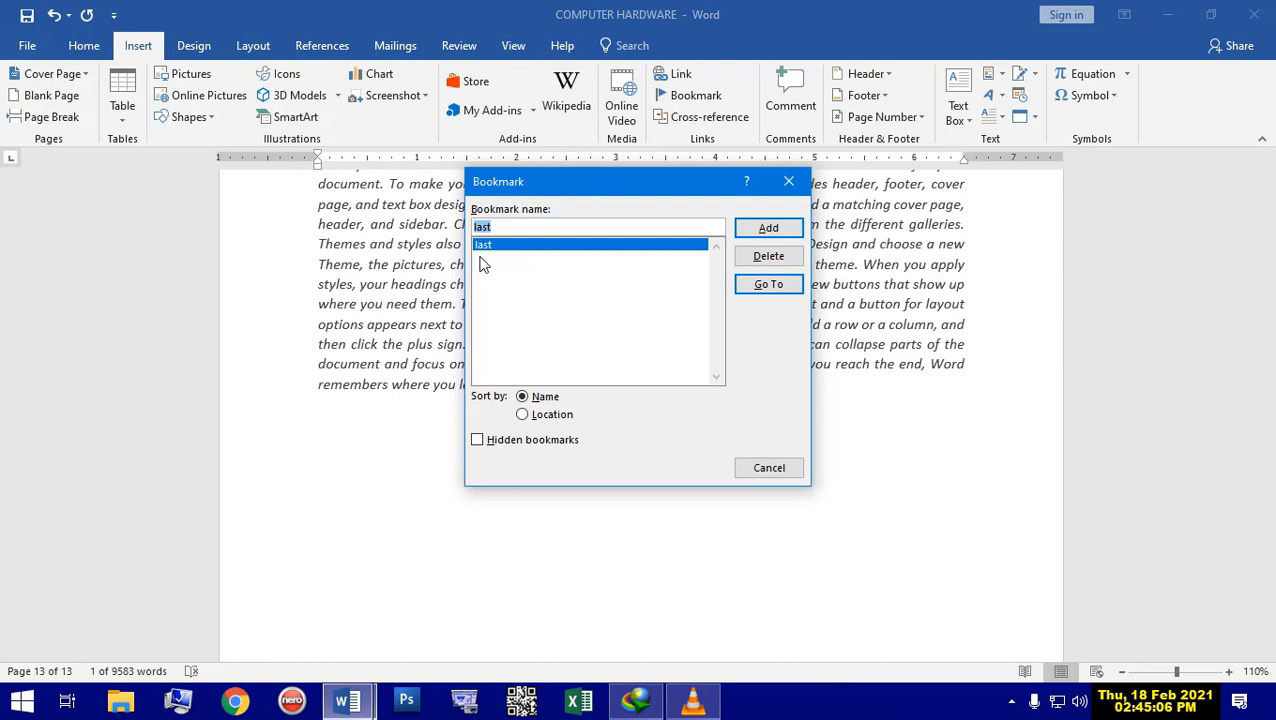
{"action": "left_click", "coordinate": [760, 287]}
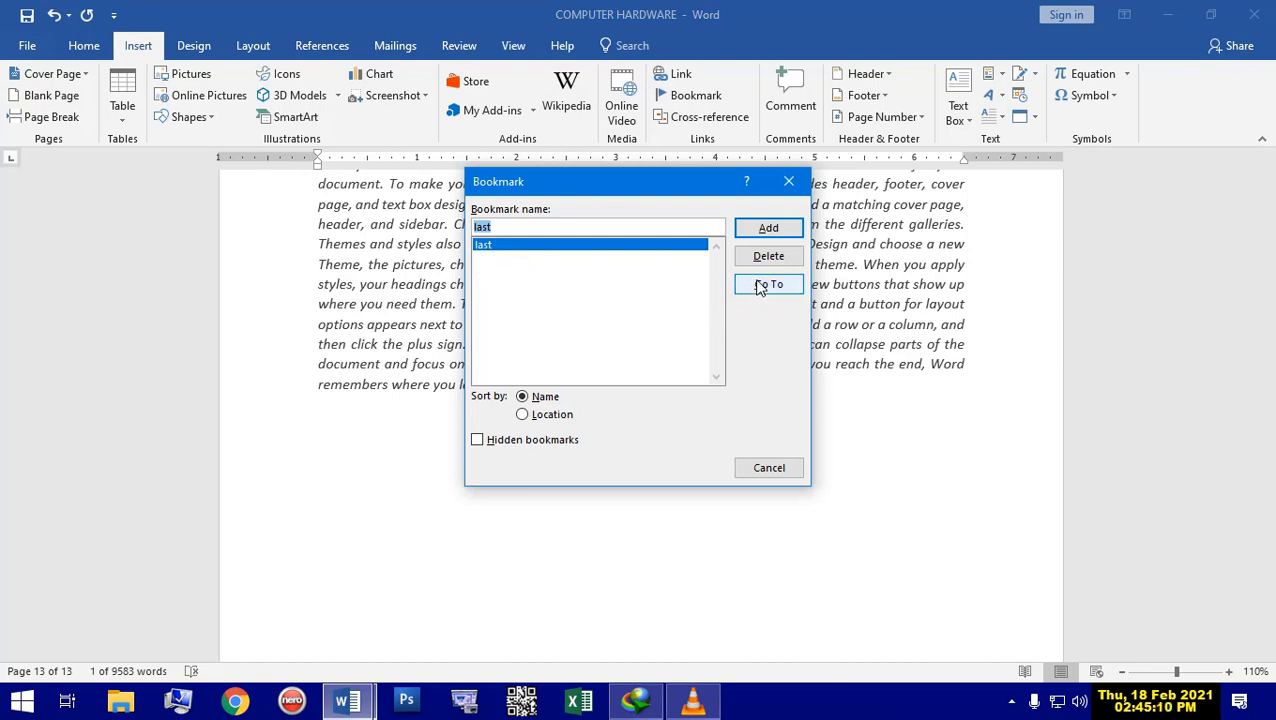
{"action": "left_click", "coordinate": [791, 472]}
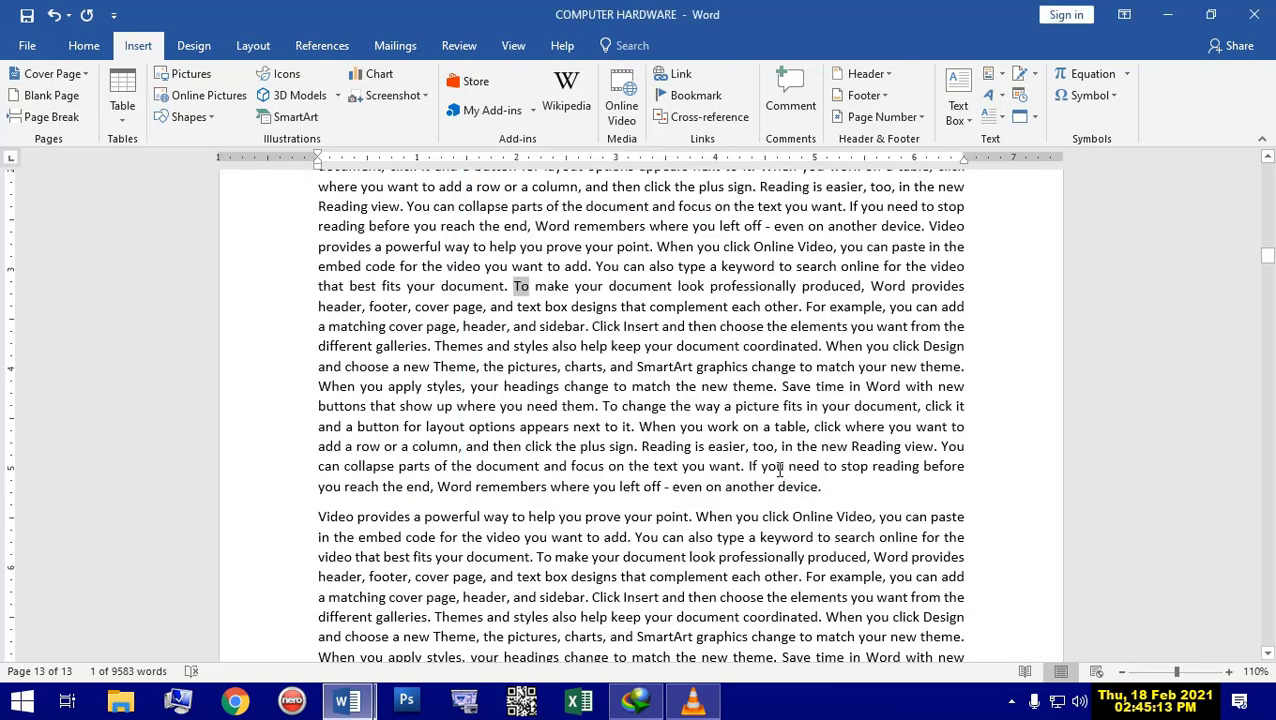
{"action": "left_click", "coordinate": [543, 306]}
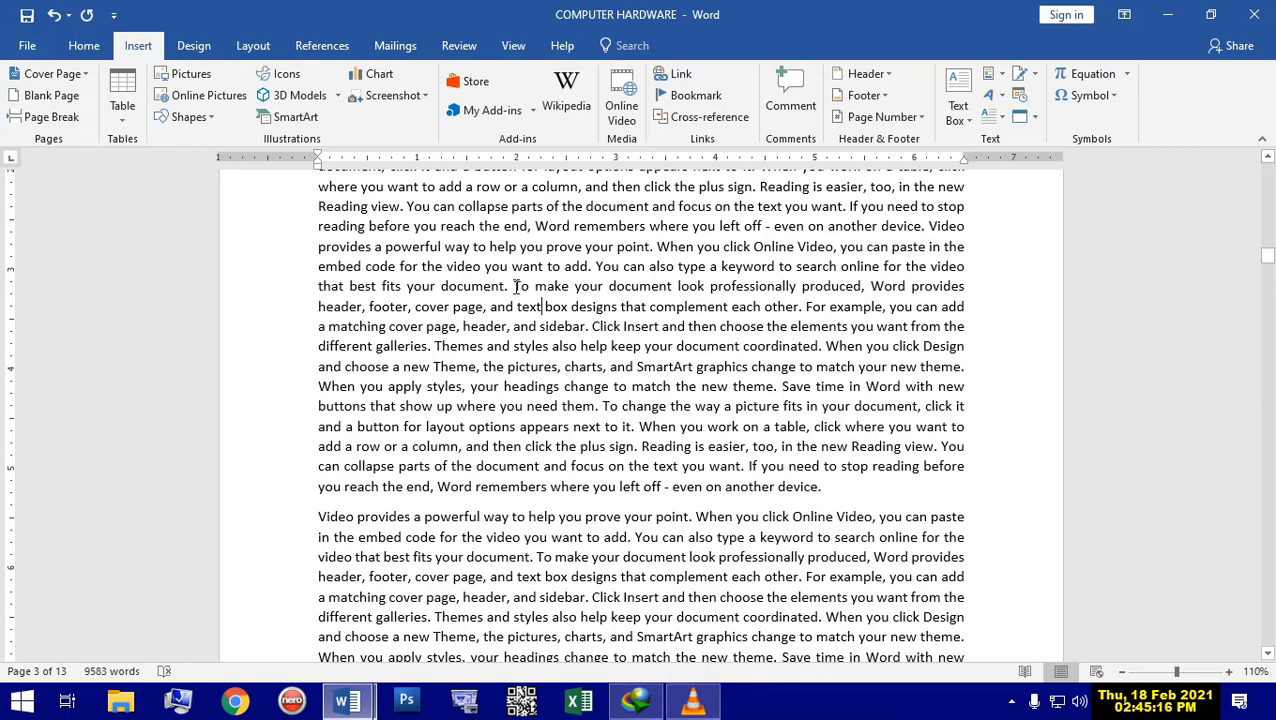
{"action": "left_click", "coordinate": [515, 286]}
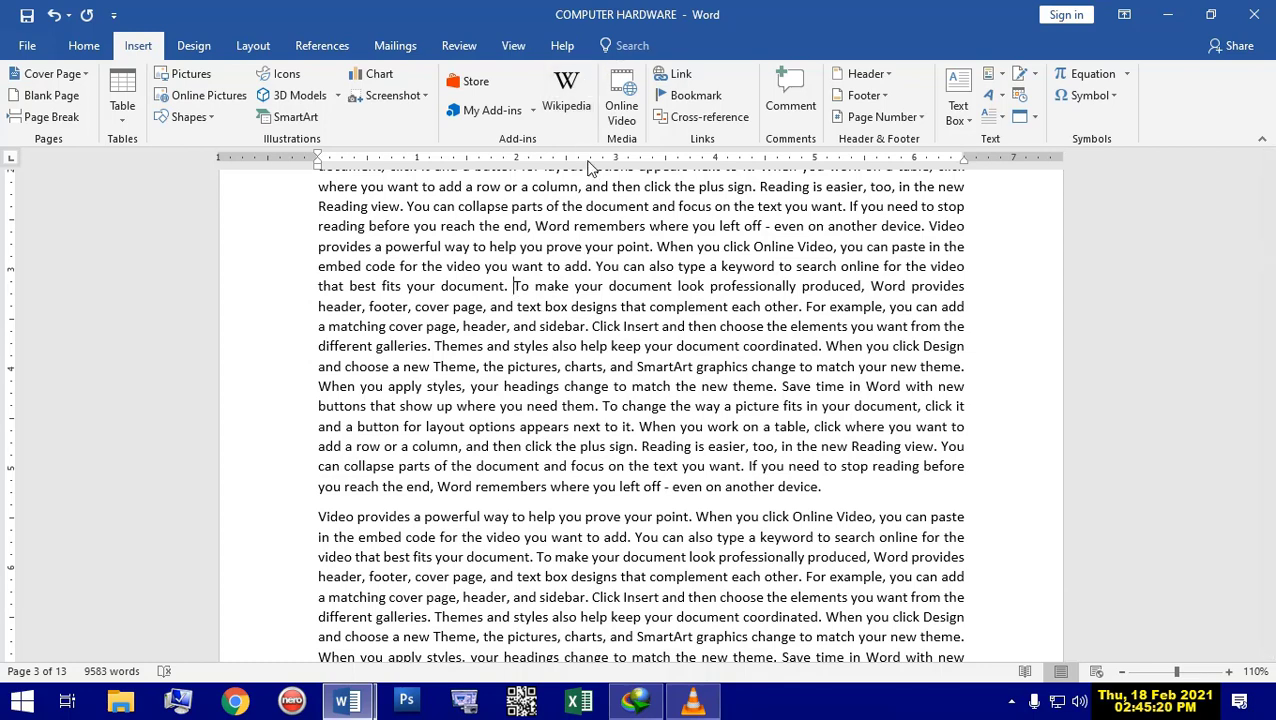
- Scroll away, then use bookmark 'last' again to return to the word To
{"action": "scroll", "coordinate": [556, 303], "scroll_direction": "down", "scroll_amount": 5}
{"action": "scroll", "coordinate": [664, 362], "scroll_direction": "down", "scroll_amount": 5}
{"action": "scroll", "coordinate": [650, 360], "scroll_direction": "down", "scroll_amount": 5}
{"action": "scroll", "coordinate": [650, 360], "scroll_direction": "down", "scroll_amount": 5}
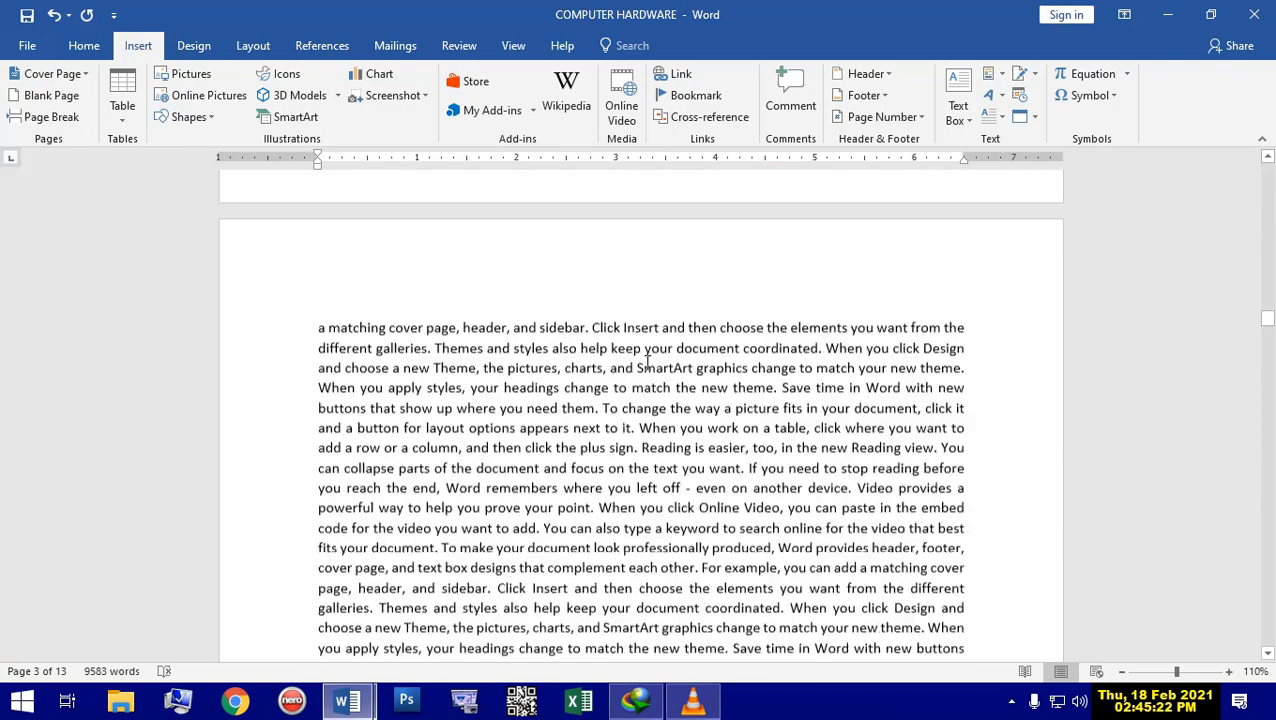
{"action": "scroll", "coordinate": [650, 360], "scroll_direction": "down", "scroll_amount": 5}
{"action": "scroll", "coordinate": [650, 365], "scroll_direction": "down", "scroll_amount": 5}
{"action": "scroll", "coordinate": [650, 365], "scroll_direction": "down", "scroll_amount": 1}
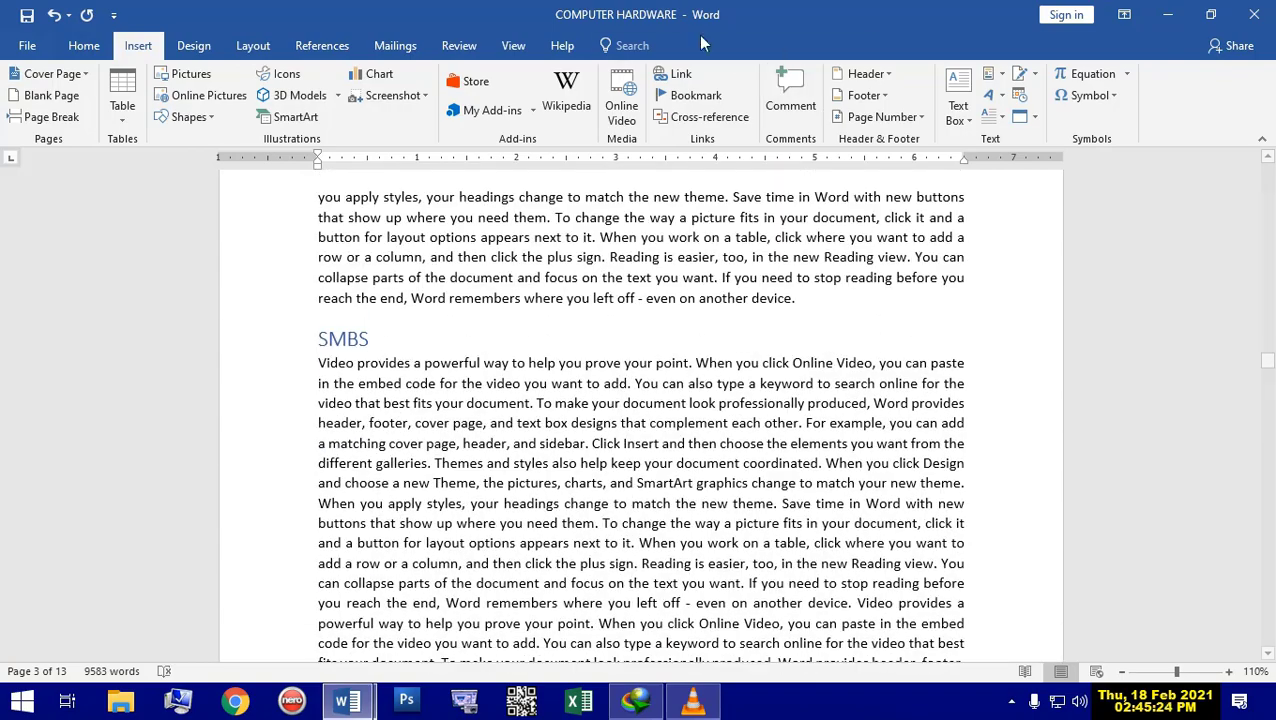
{"action": "left_click", "coordinate": [686, 95]}
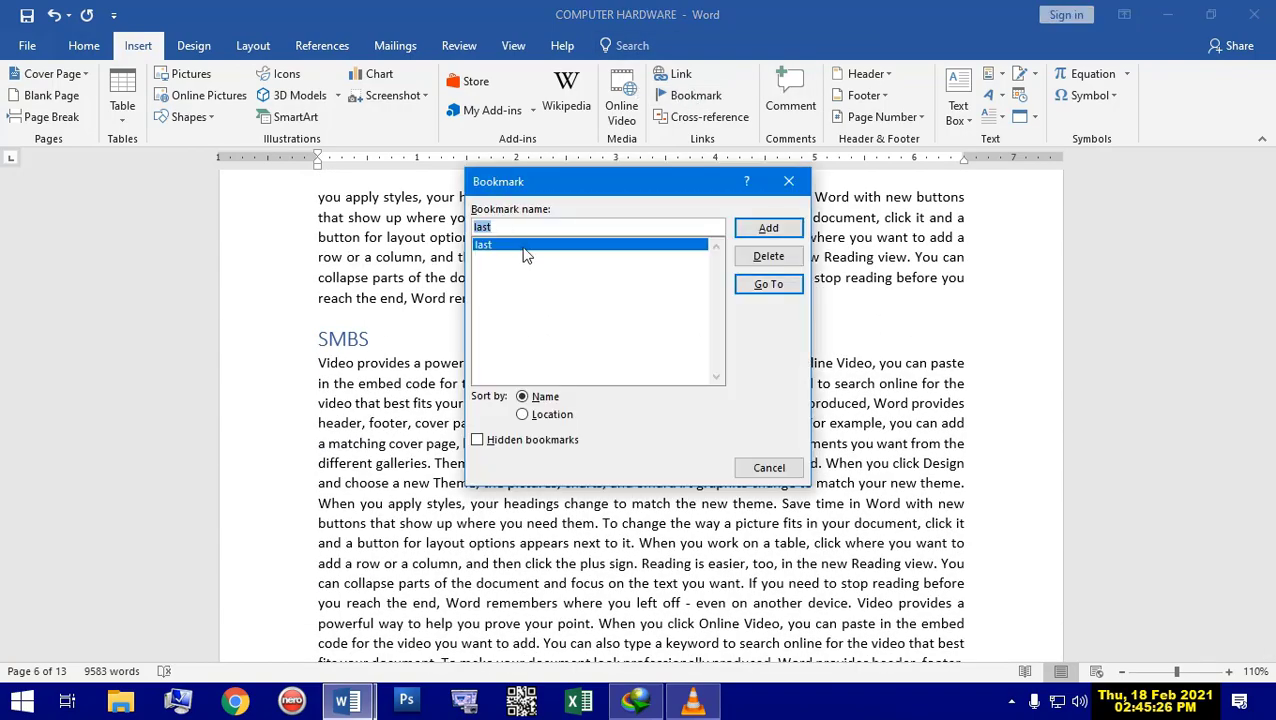
{"action": "left_click_drag", "start_coordinate": [626, 181], "coordinate": [989, 153]}
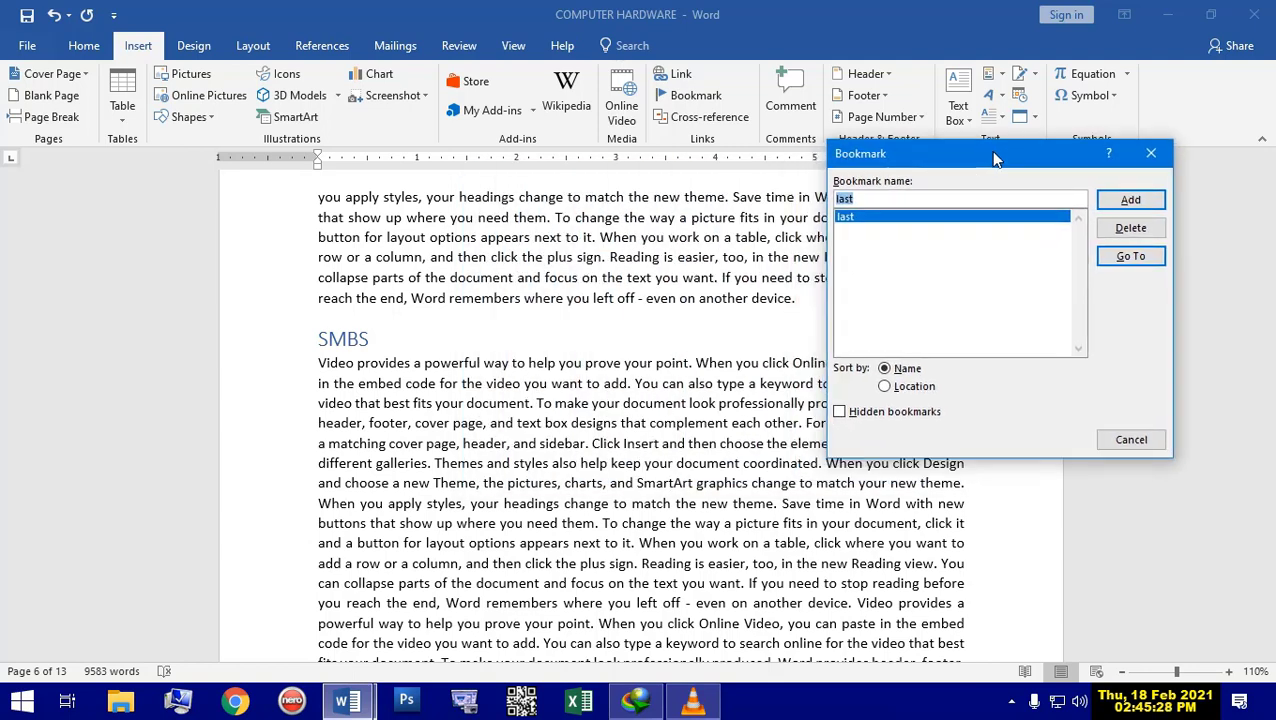
{"action": "left_click", "coordinate": [1134, 257]}
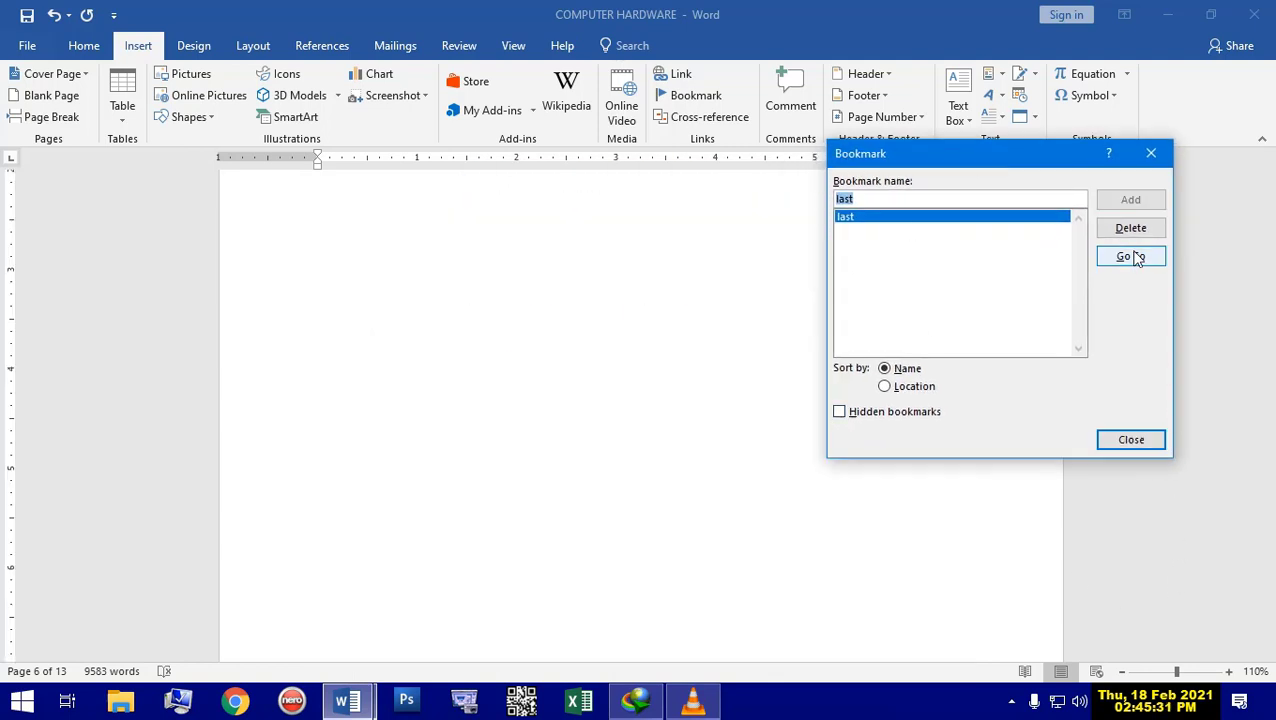
{"action": "left_click", "coordinate": [1133, 442]}
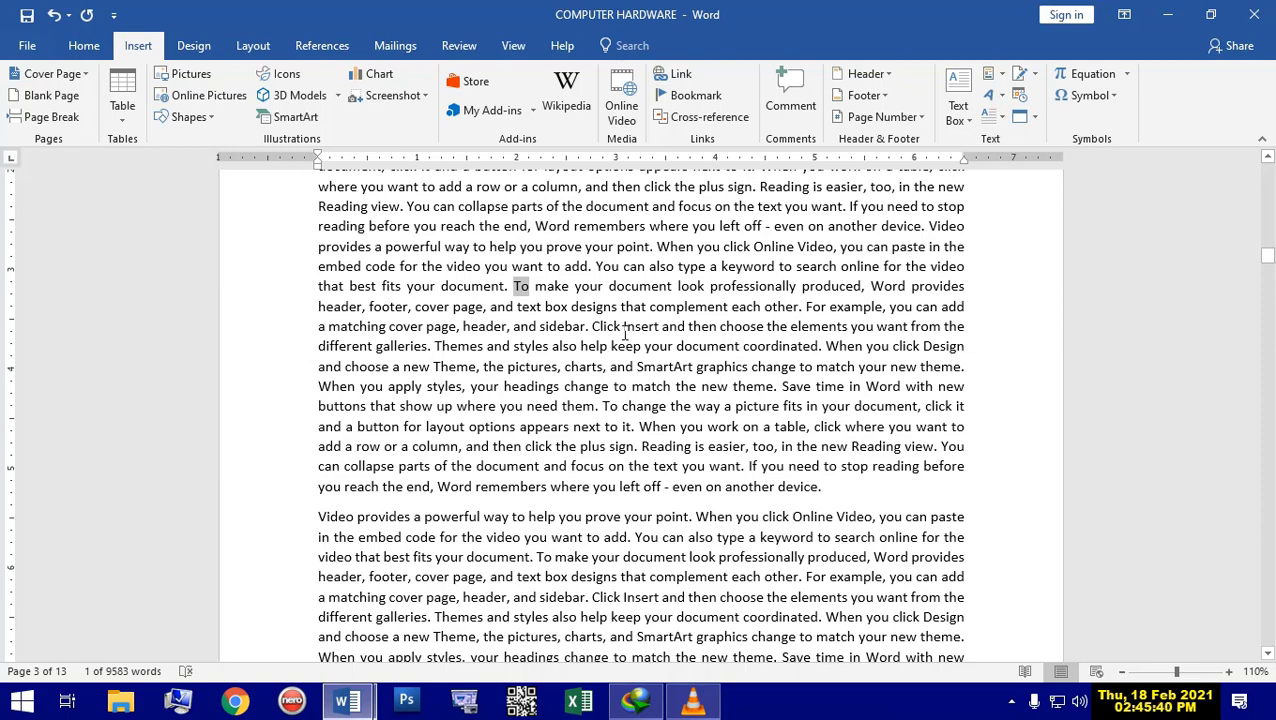
{"action": "scroll", "coordinate": [625, 333], "scroll_direction": "up", "scroll_amount": 1}
- Return to the top of page 1 and add two empty lines after the COMPUTER HARDWARE title
{"action": "scroll", "coordinate": [640, 345], "scroll_direction": "up", "scroll_amount": 4}
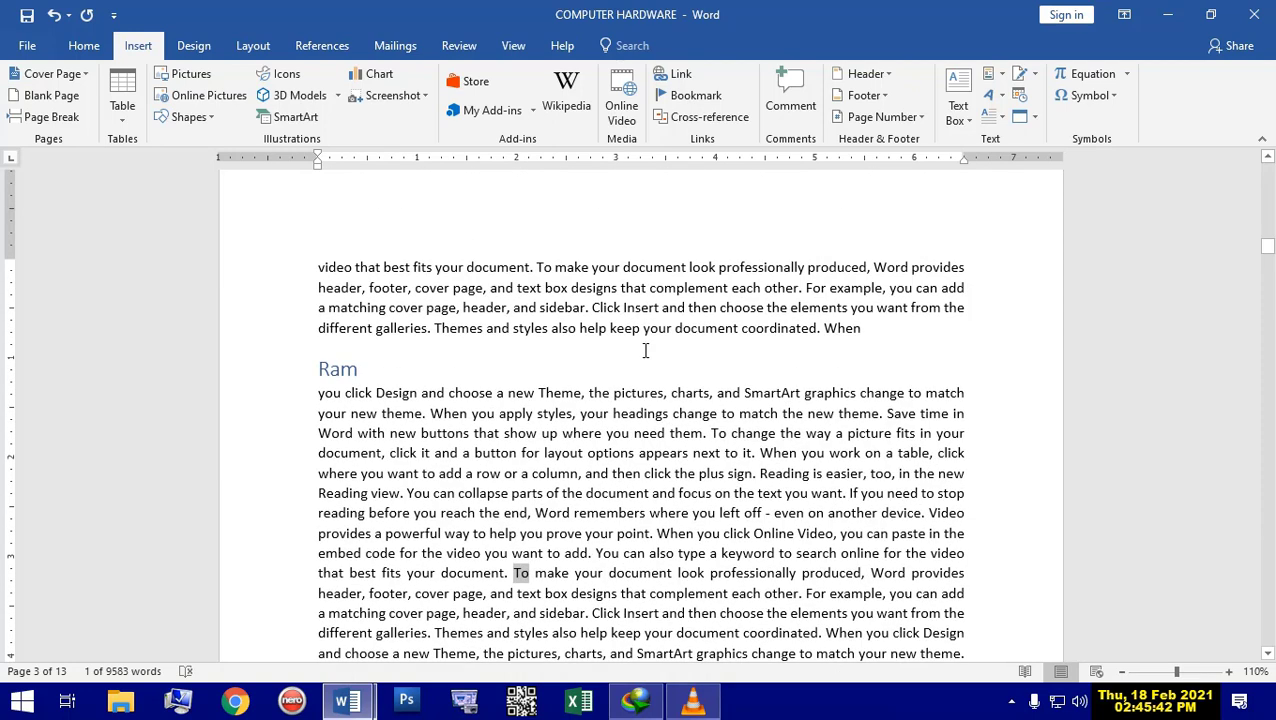
{"action": "left_click", "coordinate": [650, 500]}
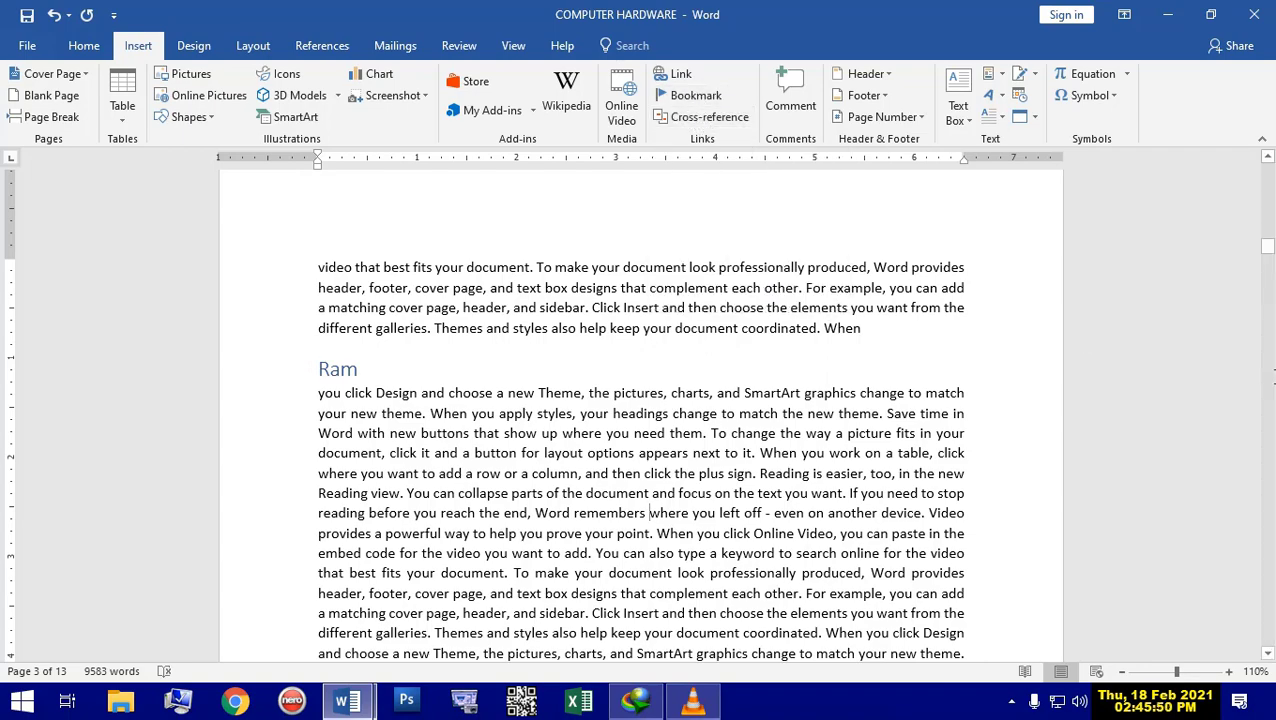
{"action": "left_click_drag", "start_coordinate": [1268, 249], "coordinate": [1268, 168]}
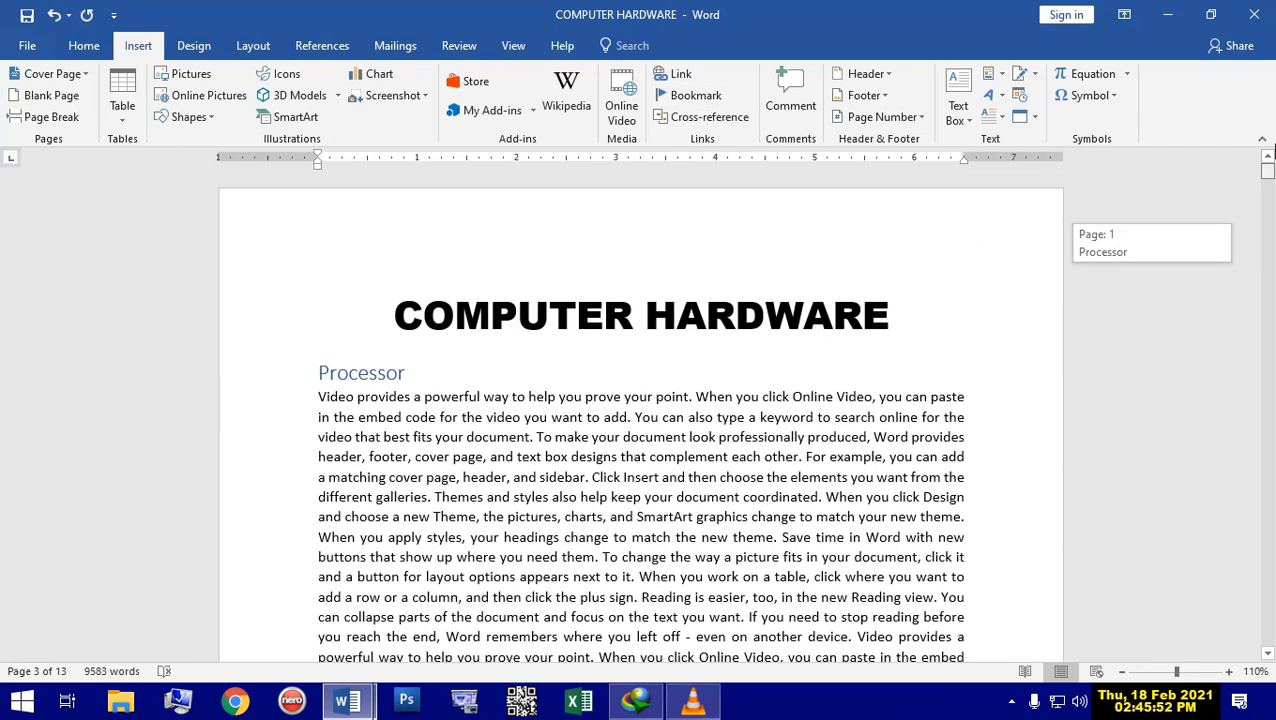
{"action": "left_click", "coordinate": [909, 301]}
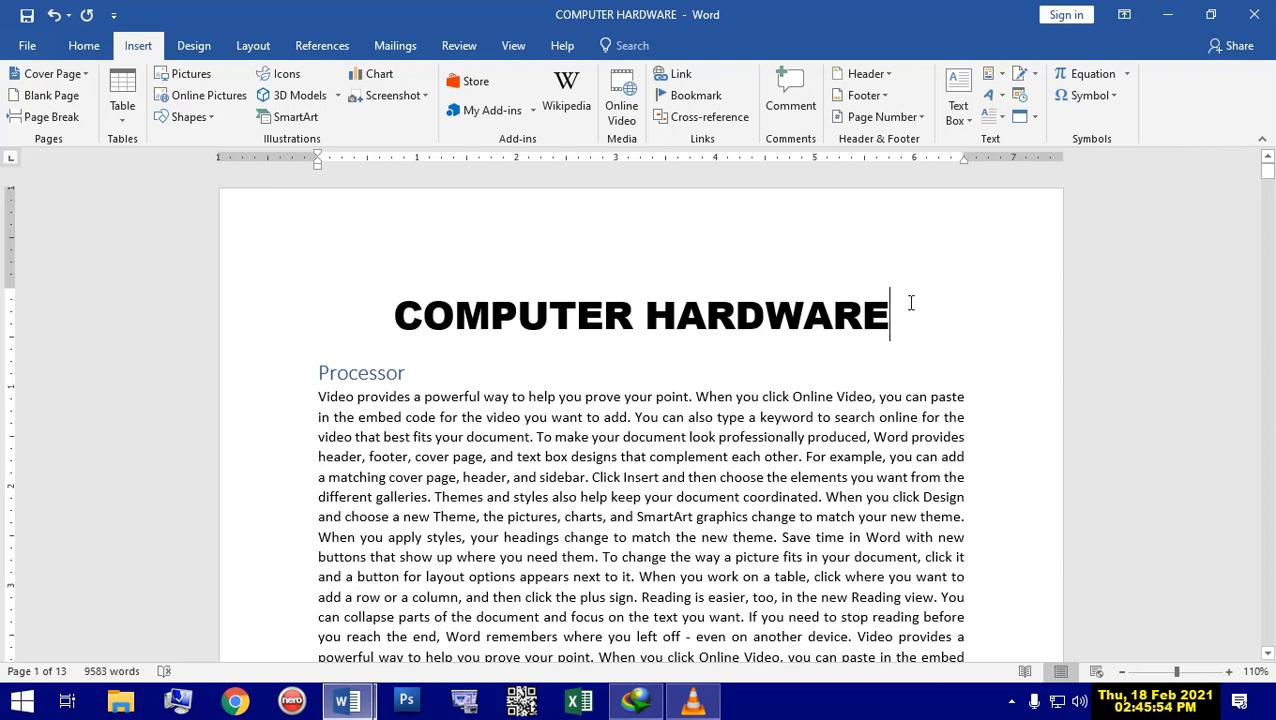
{"action": "key", "text": "Return"}
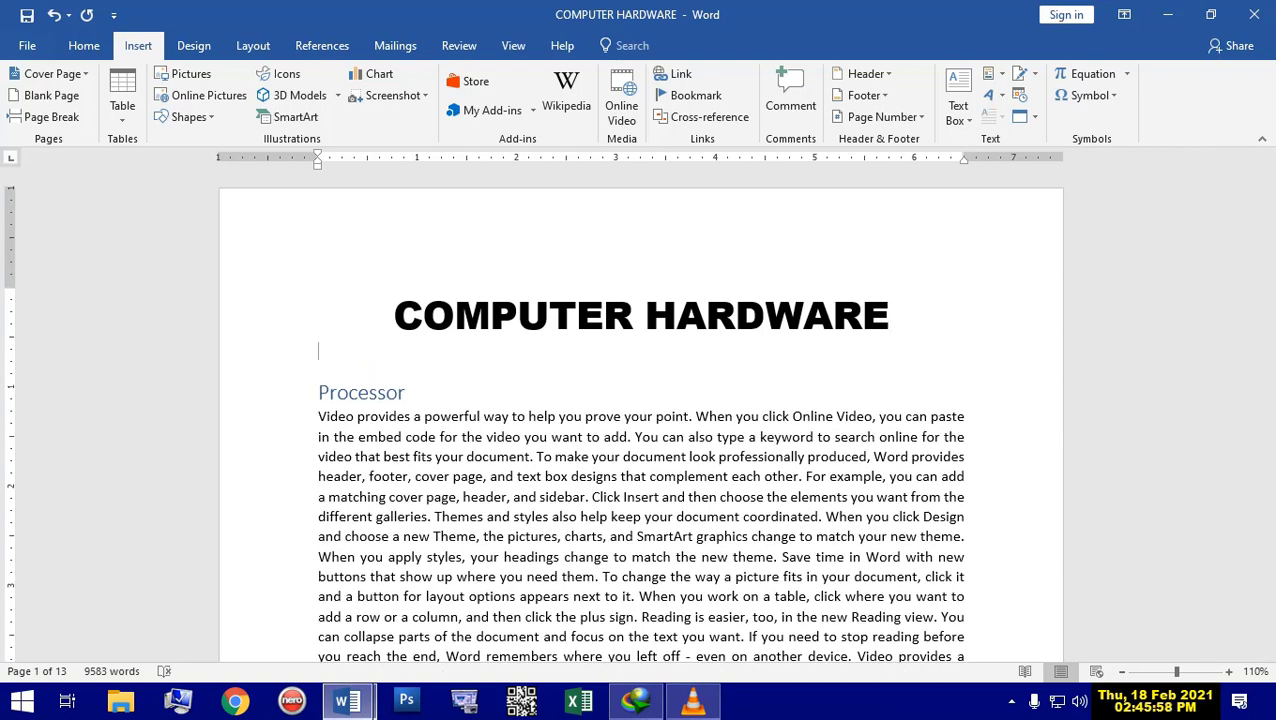
{"action": "key", "text": "Return"}
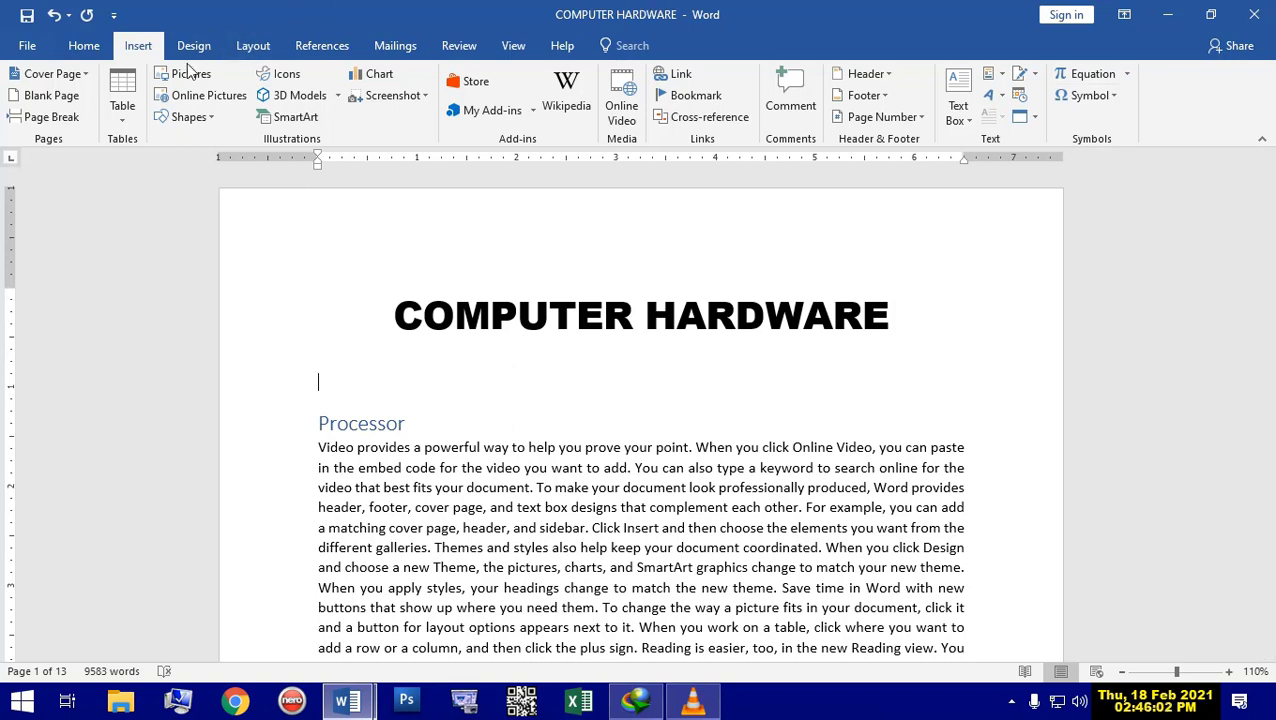
- Insert a 2-column by 6-row table below the title and open the Cross-reference dialog
{"action": "left_click", "coordinate": [116, 84]}
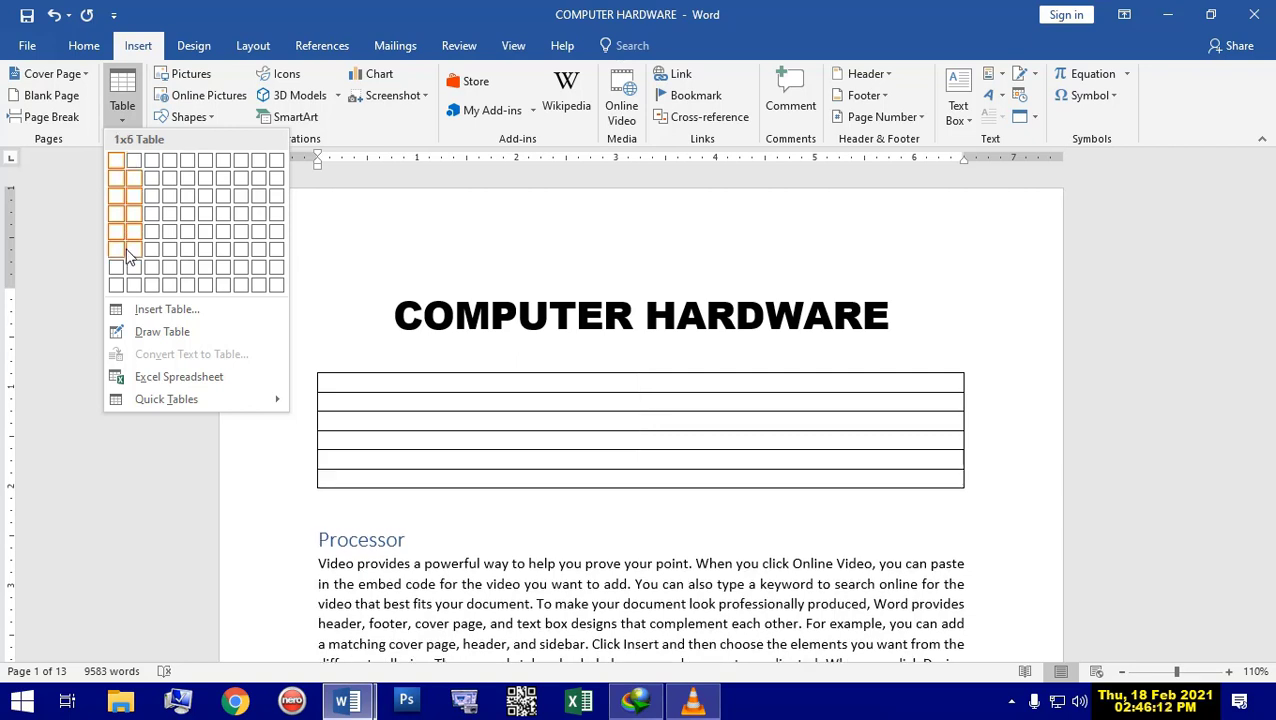
{"action": "left_click", "coordinate": [134, 251]}
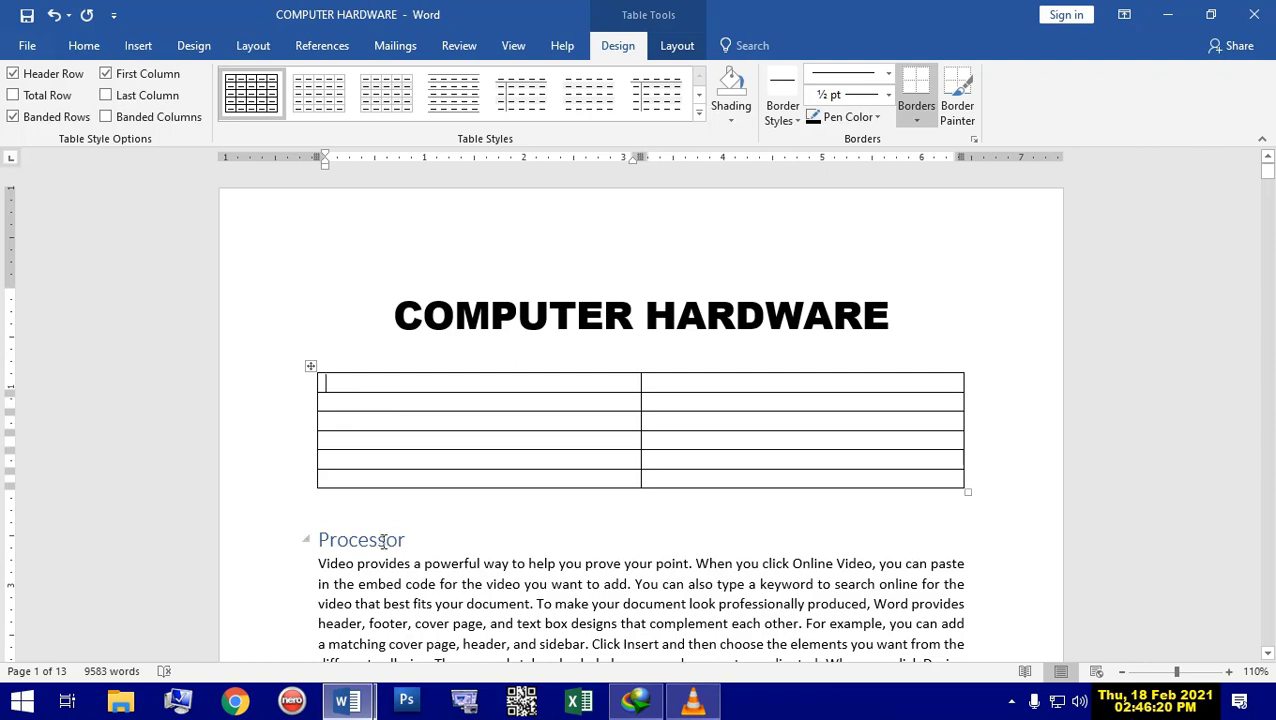
{"action": "scroll", "coordinate": [351, 530], "scroll_direction": "down", "scroll_amount": 3}
{"action": "scroll", "coordinate": [351, 530], "scroll_direction": "up", "scroll_amount": 3}
{"action": "left_click", "coordinate": [140, 48]}
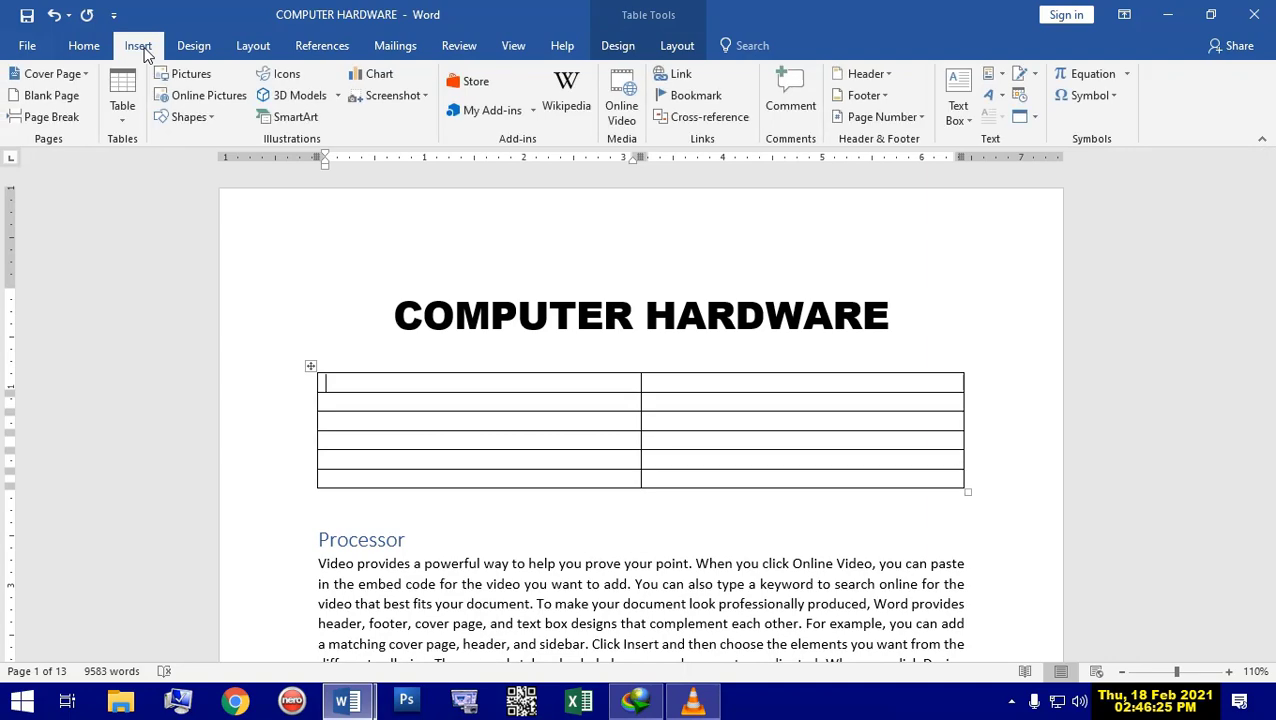
{"action": "left_click", "coordinate": [707, 118]}
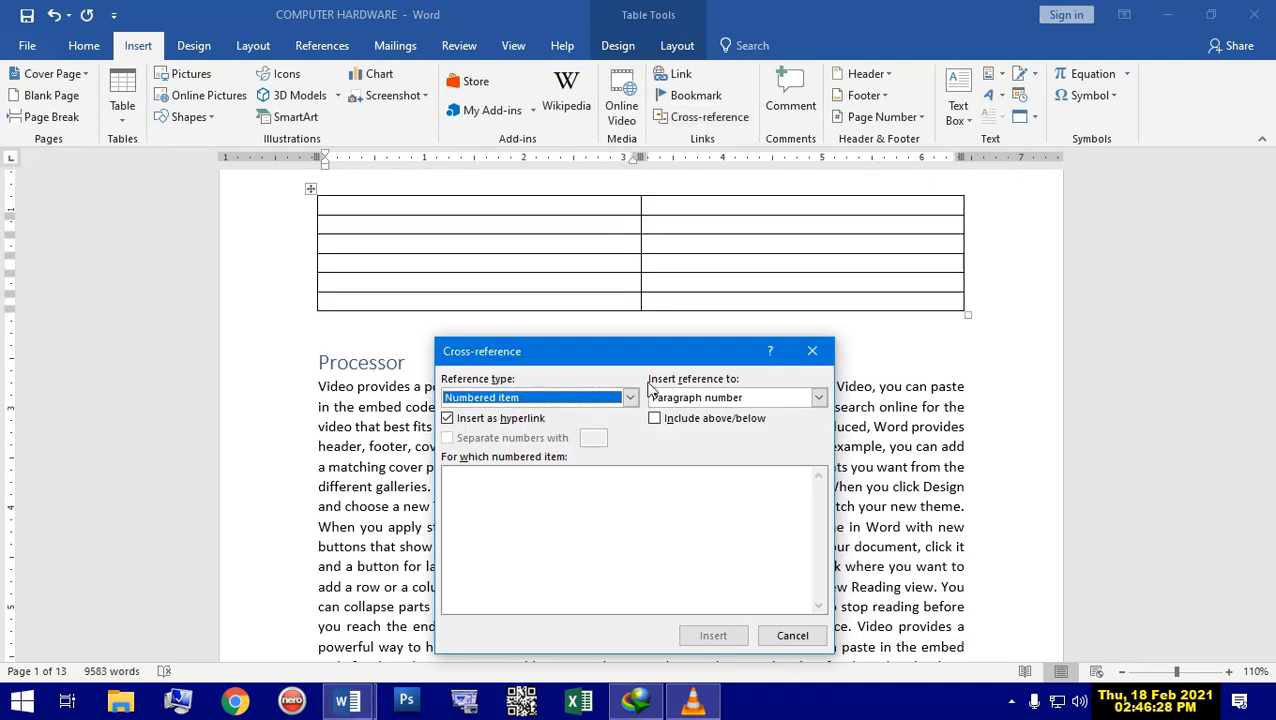
- Set the Cross-reference type to Heading, as hyperlinked heading text, and click the table's first cell
{"action": "left_click_drag", "start_coordinate": [609, 359], "coordinate": [803, 376]}
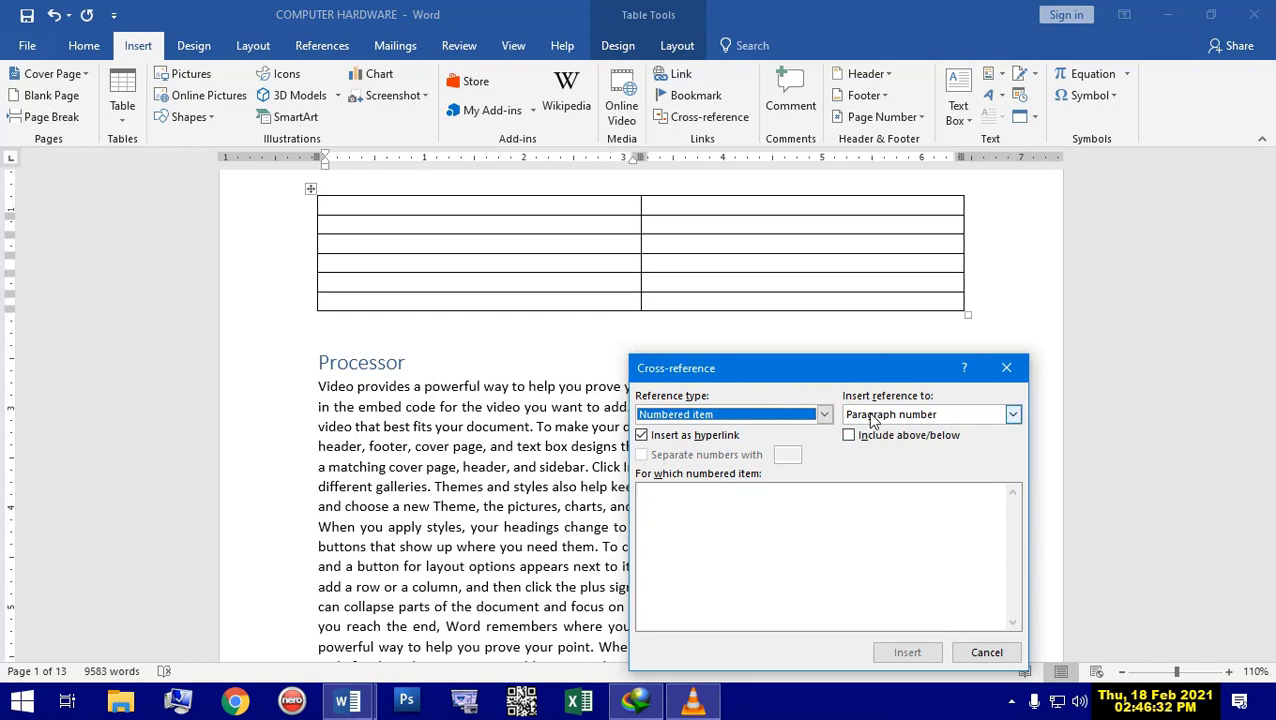
{"action": "left_click", "coordinate": [1013, 415]}
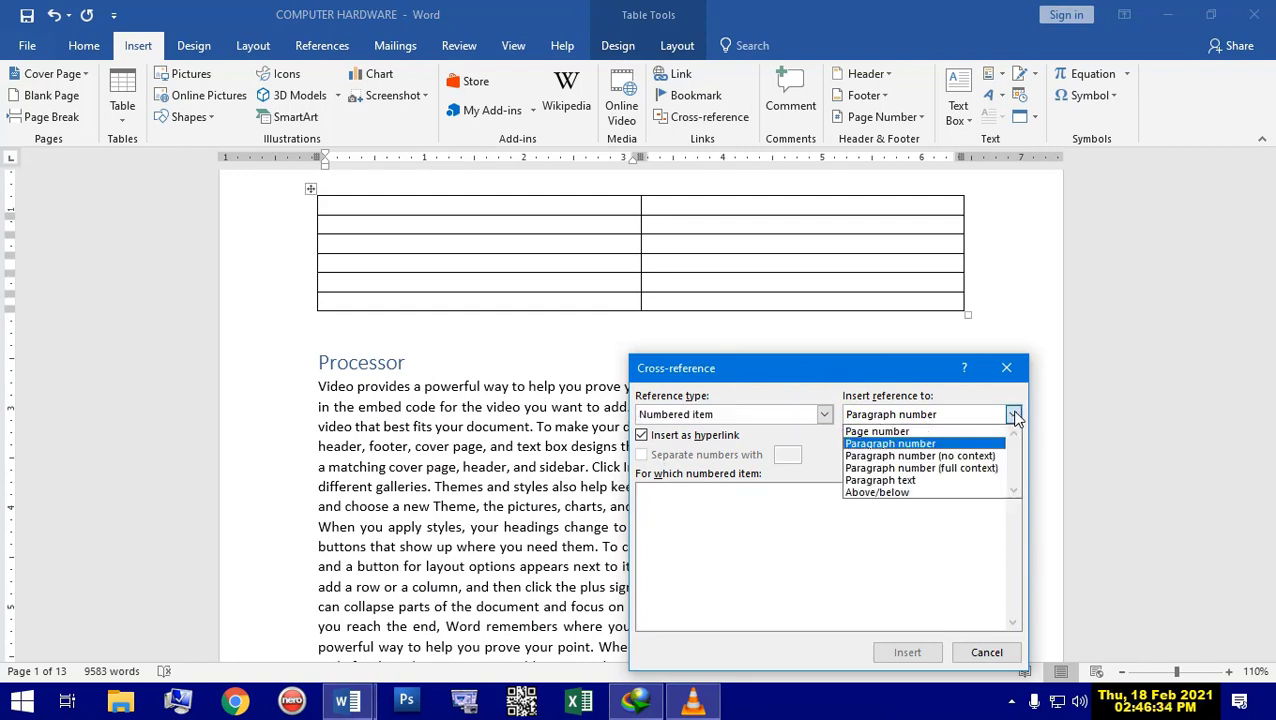
{"action": "left_click", "coordinate": [1013, 415]}
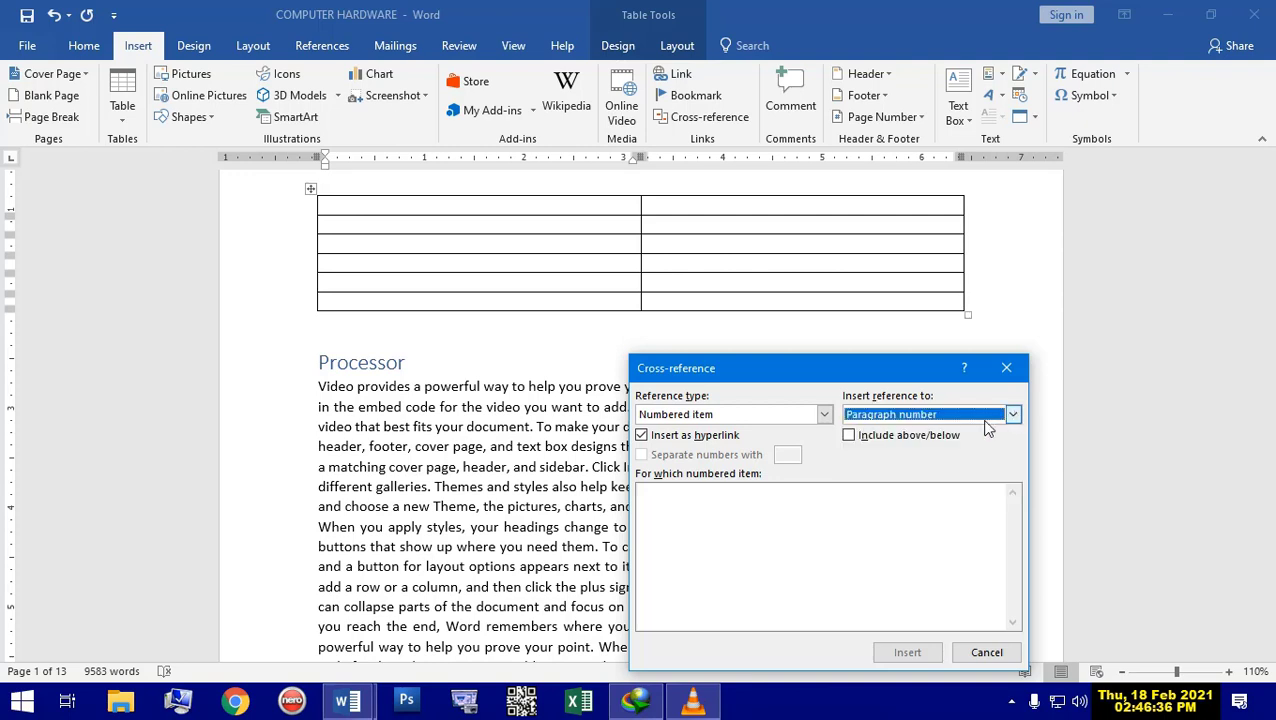
{"action": "left_click", "coordinate": [824, 416]}
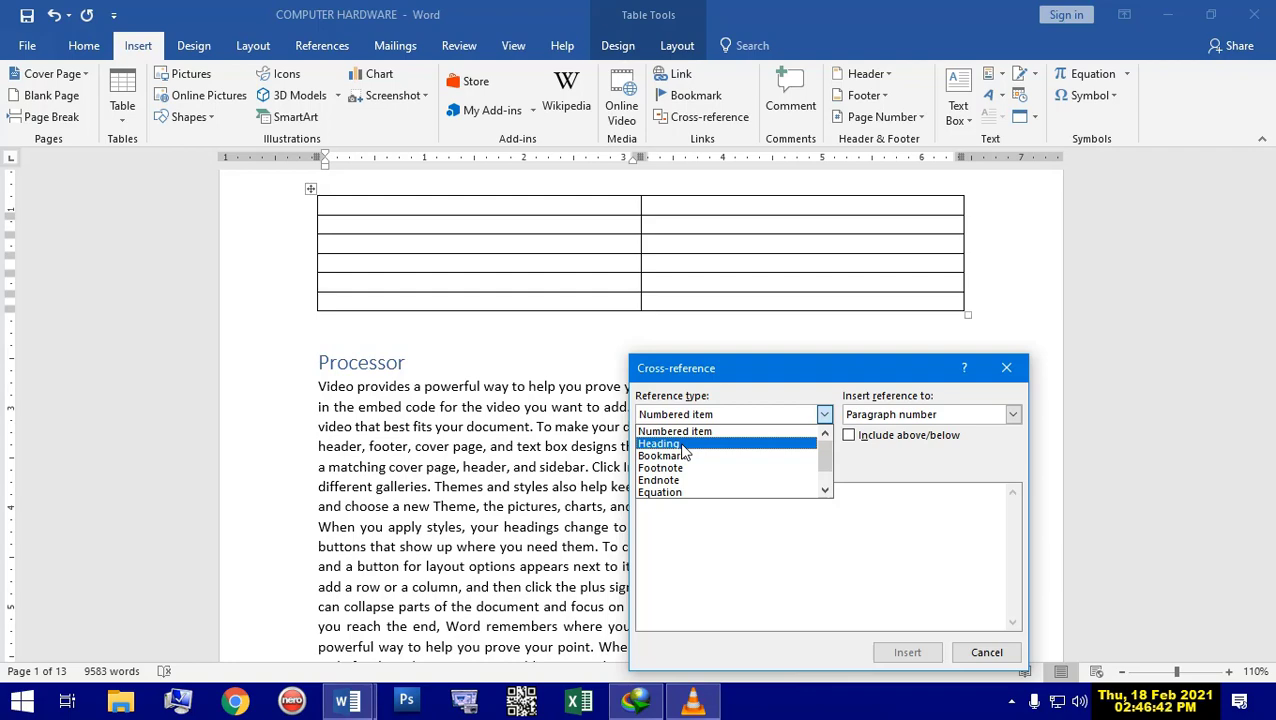
{"action": "left_click", "coordinate": [684, 445]}
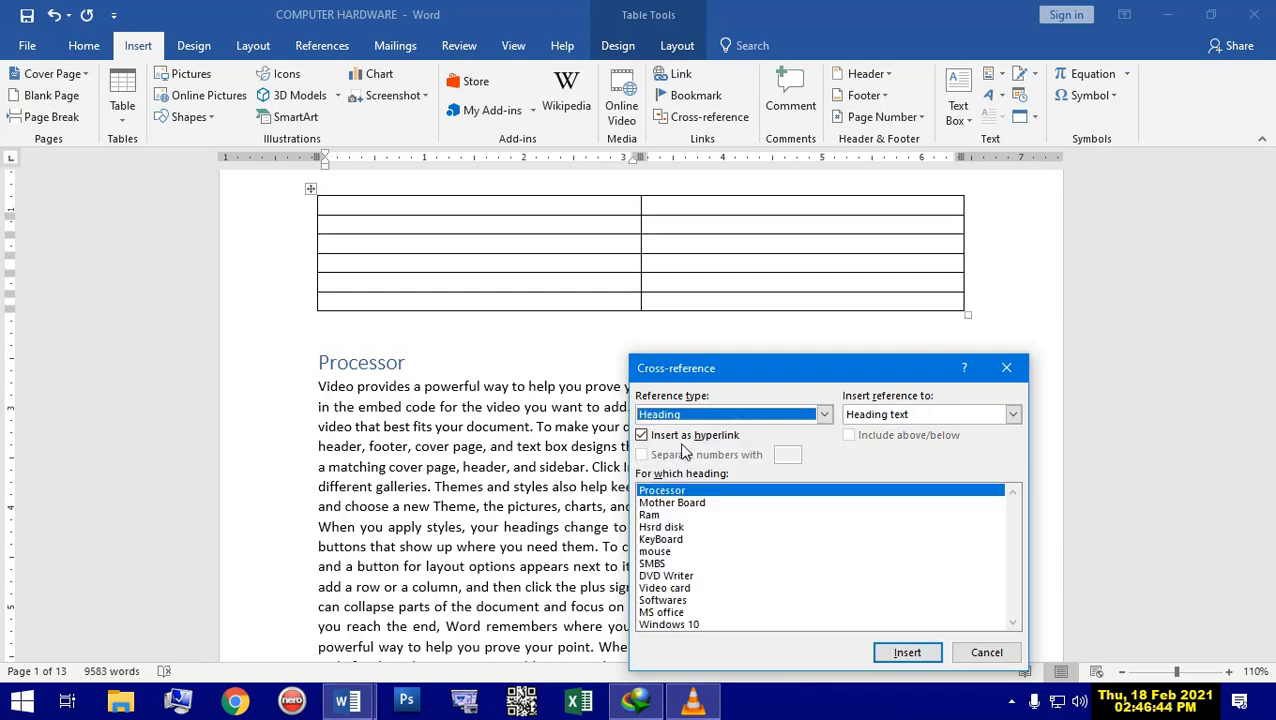
{"action": "left_click_drag", "start_coordinate": [839, 368], "coordinate": [920, 252]}
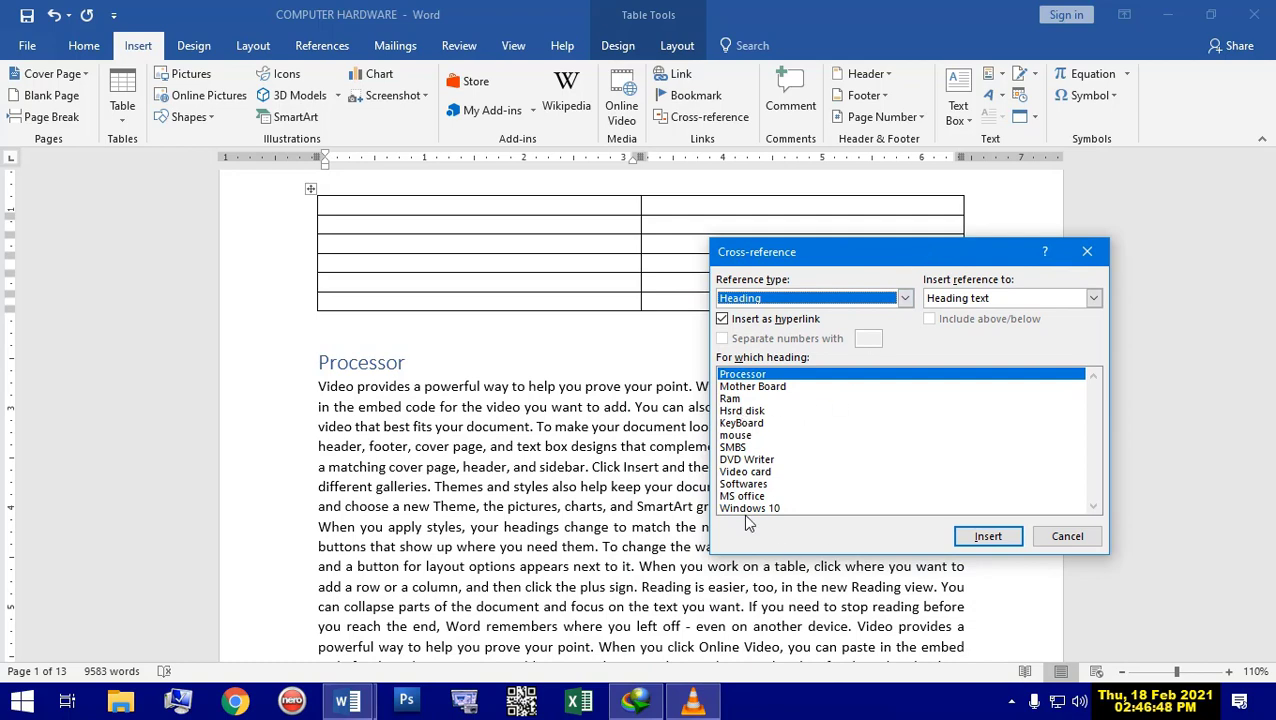
{"action": "left_click", "coordinate": [381, 207]}
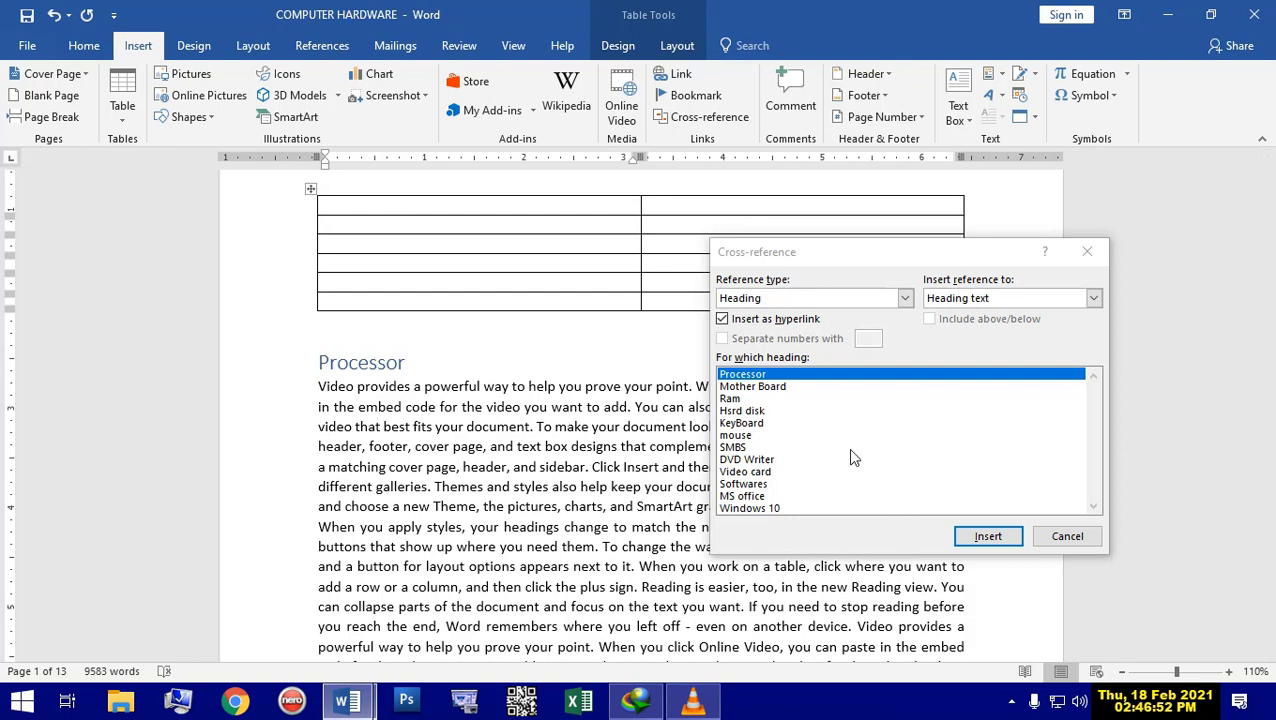
- Insert heading links for Mother Board, Hsrd disk, mouse and Video card into the first four rows
{"action": "left_click", "coordinate": [773, 388]}
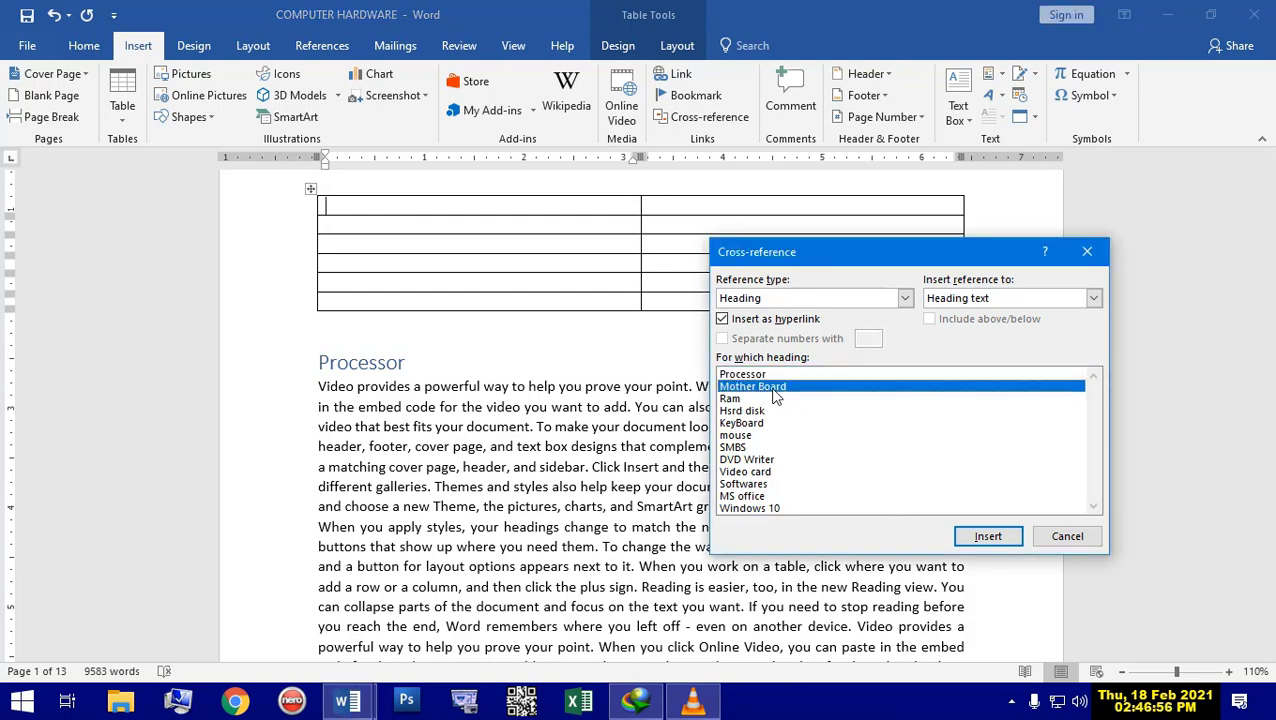
{"action": "left_click", "coordinate": [1007, 538]}
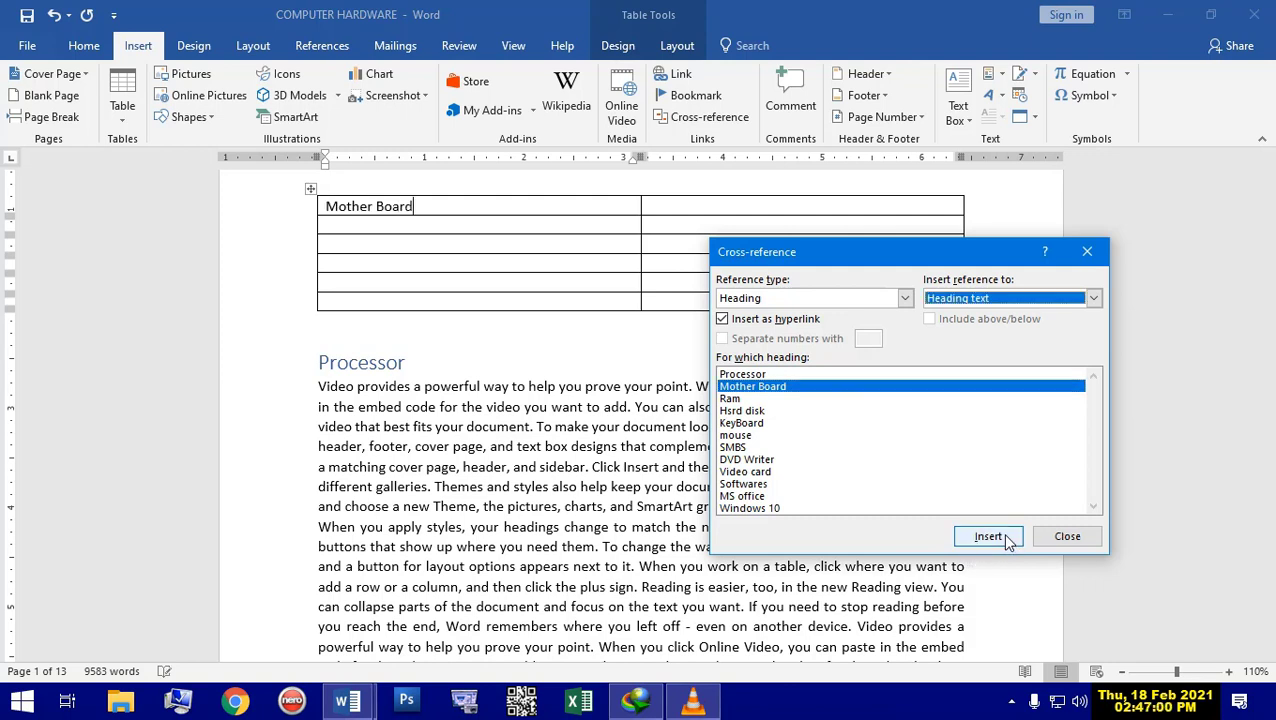
{"action": "left_click", "coordinate": [426, 223]}
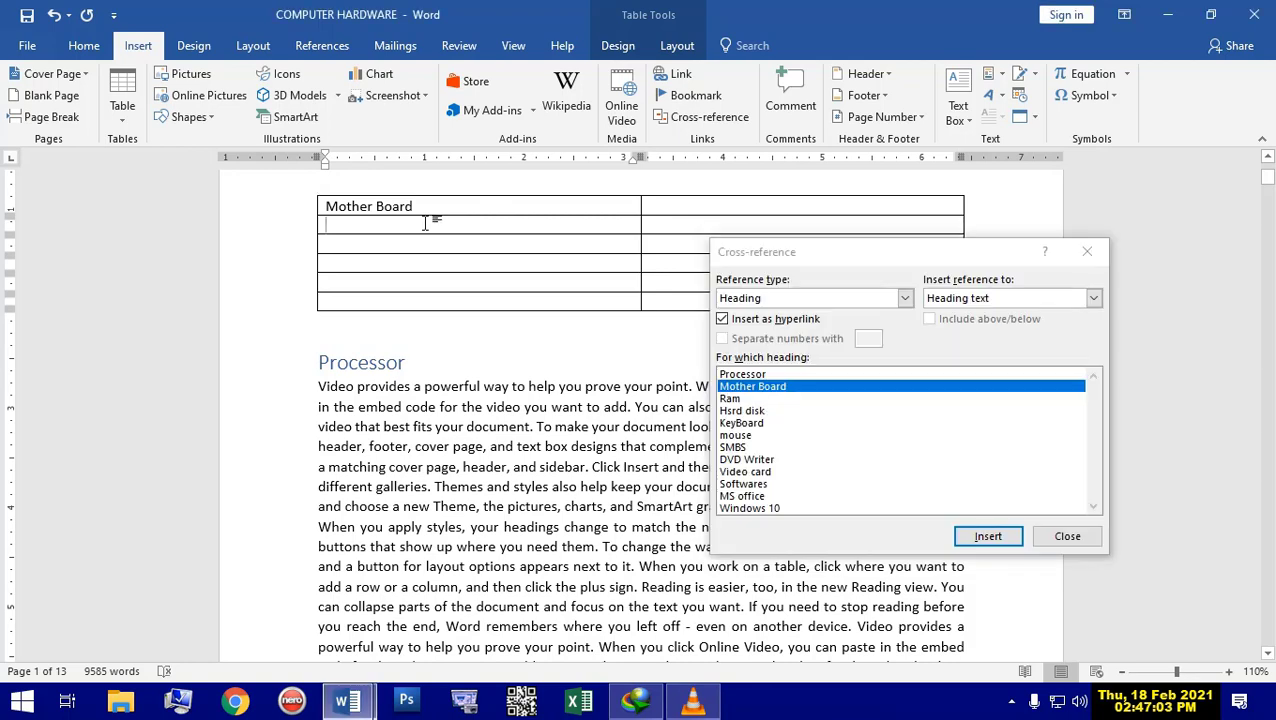
{"action": "left_click", "coordinate": [750, 412]}
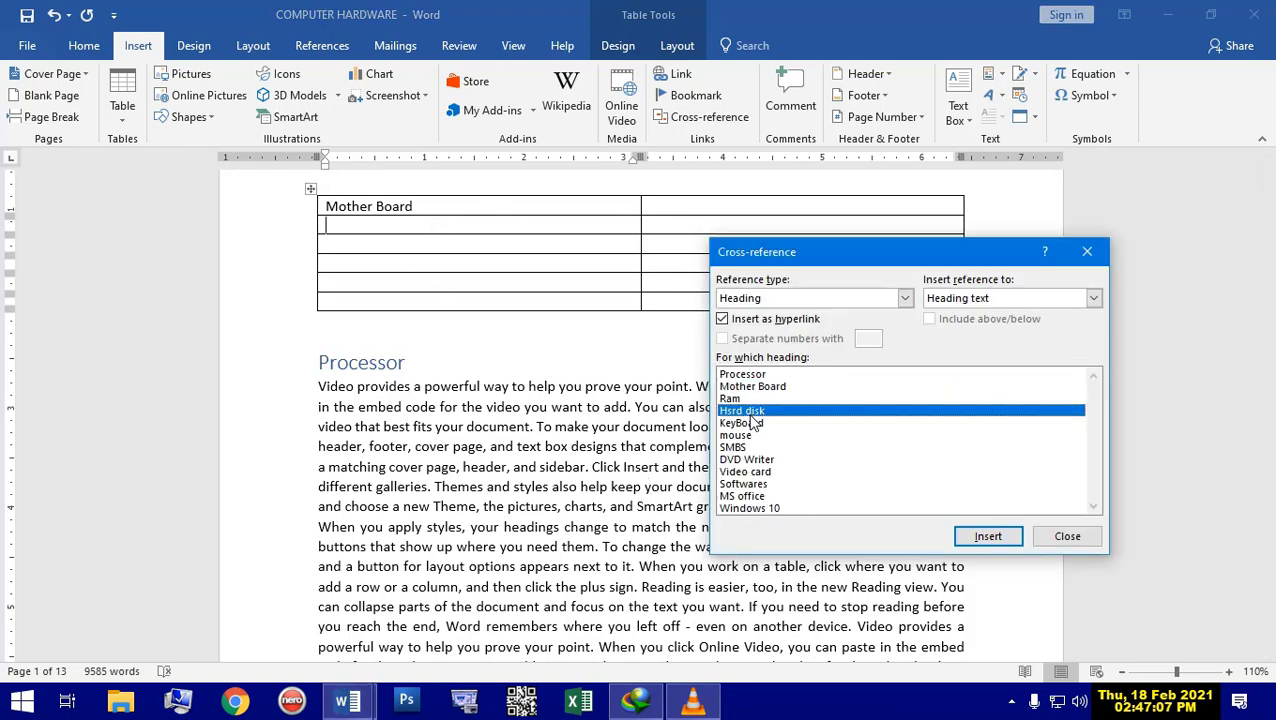
{"action": "left_click", "coordinate": [985, 537]}
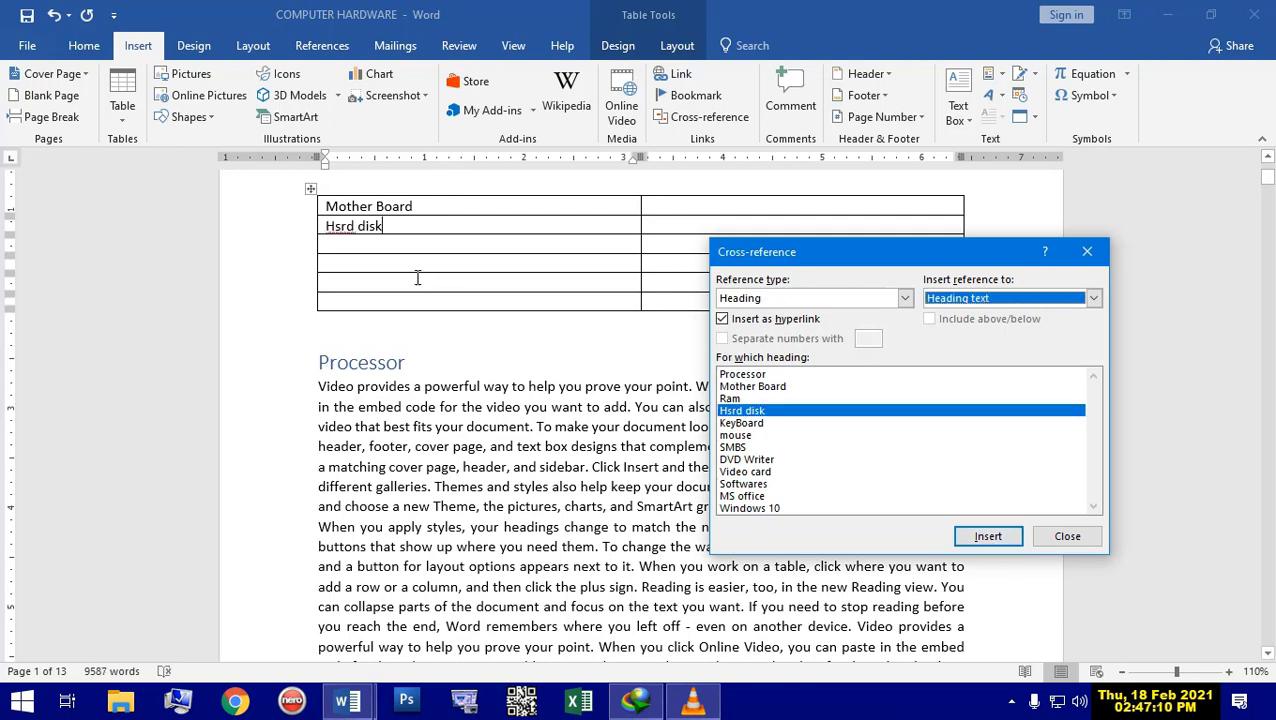
{"action": "left_click", "coordinate": [345, 243]}
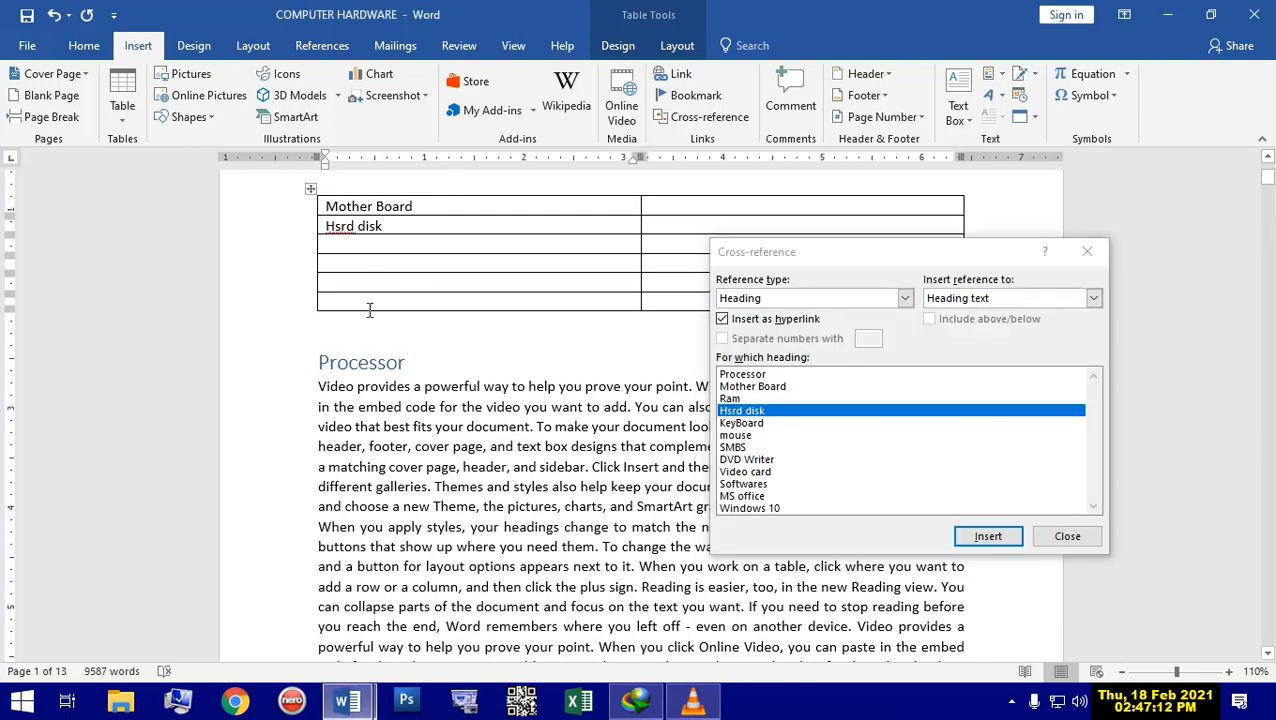
{"action": "left_click", "coordinate": [731, 437]}
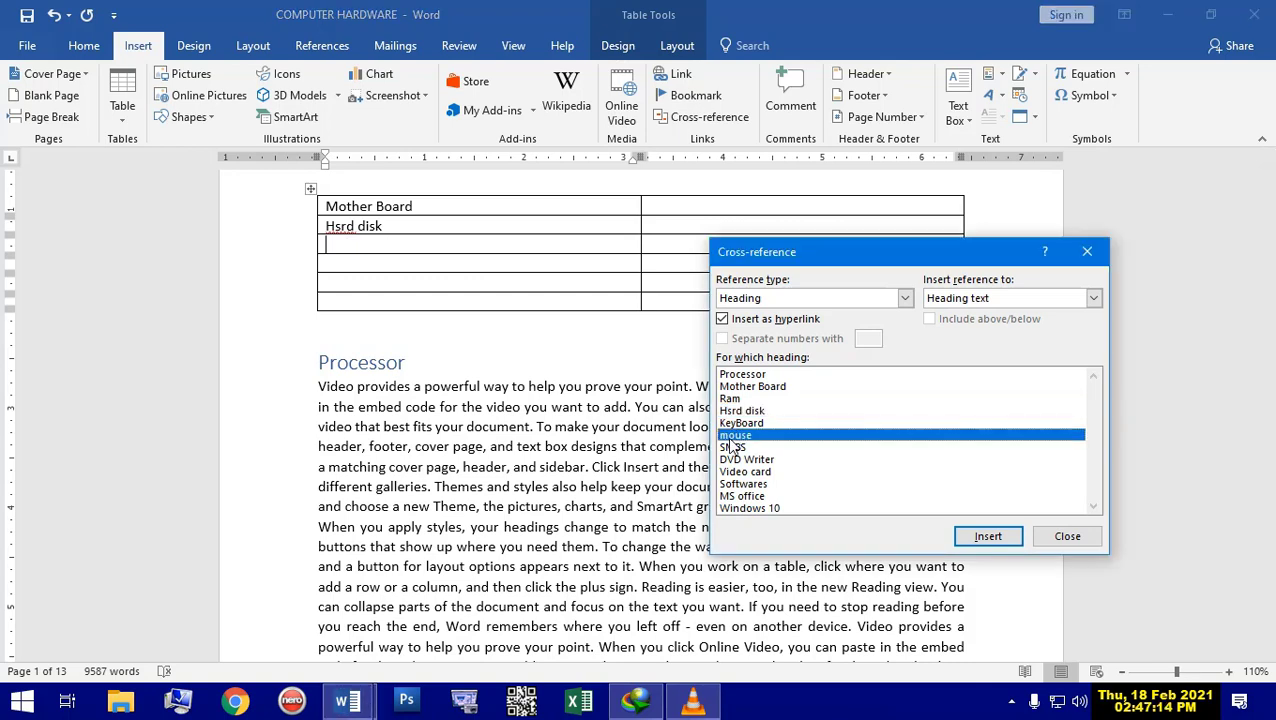
{"action": "left_click", "coordinate": [1005, 537]}
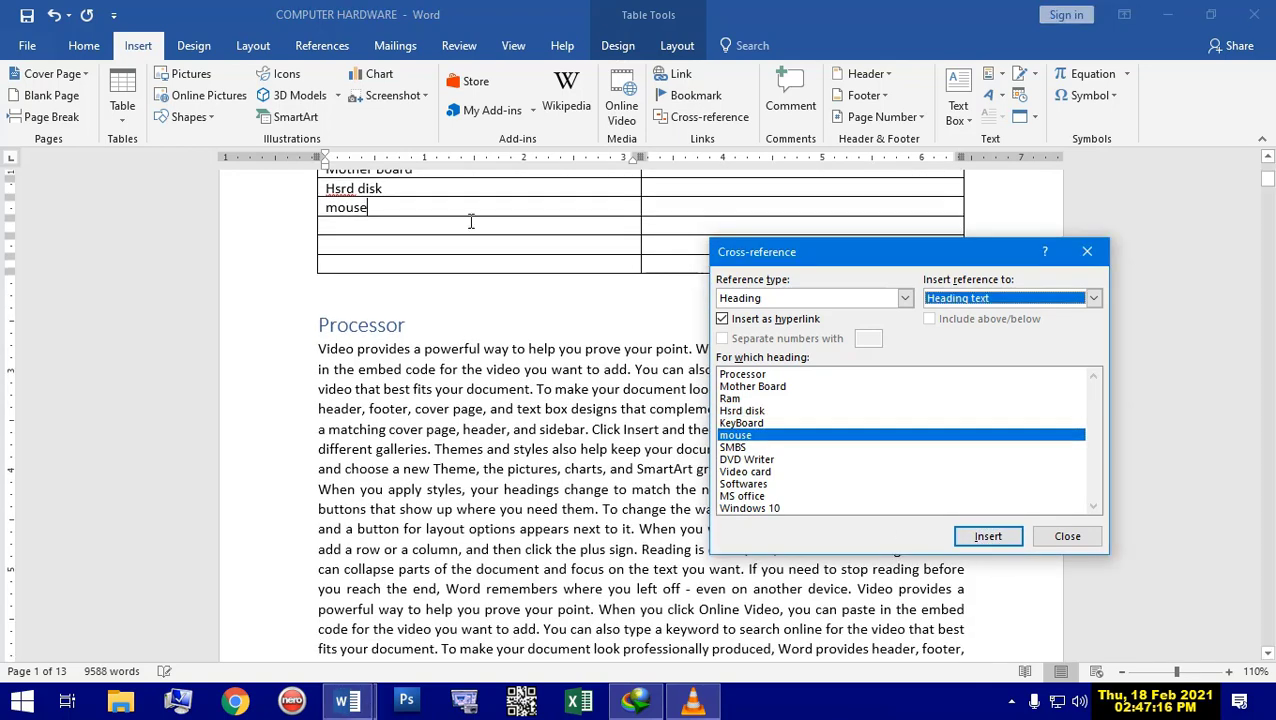
{"action": "left_click", "coordinate": [351, 229]}
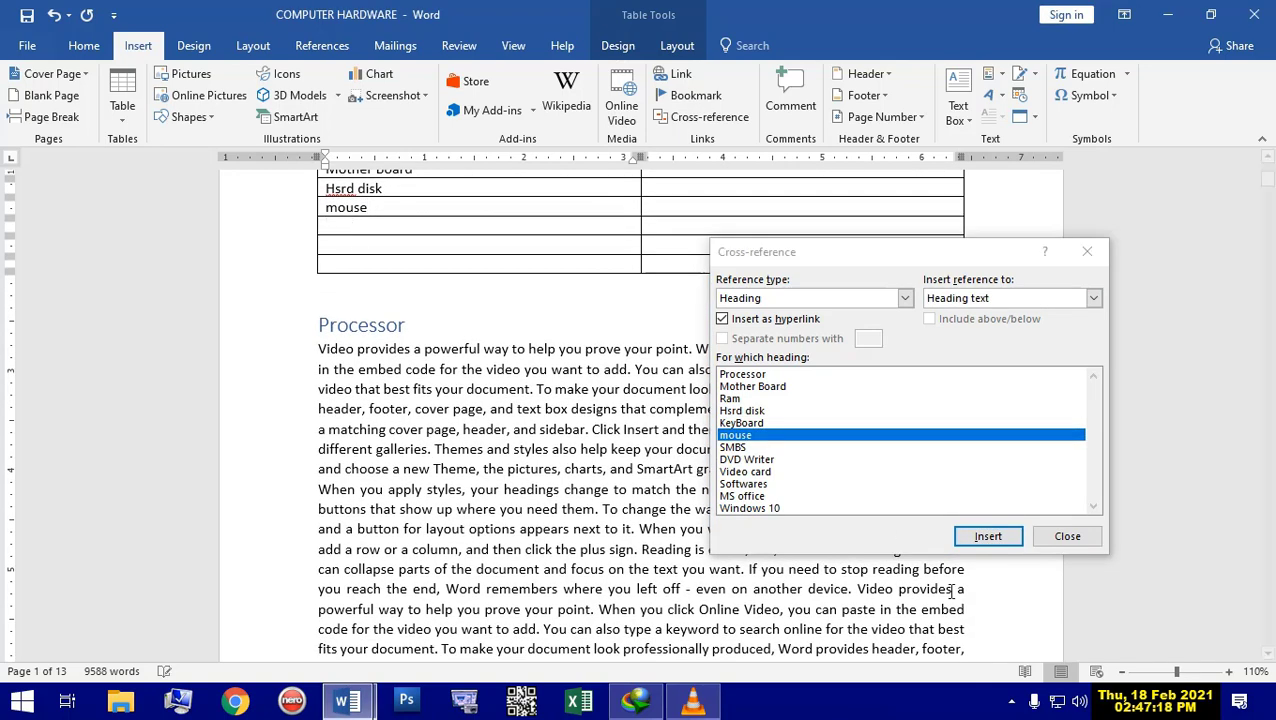
{"action": "left_click", "coordinate": [746, 471]}
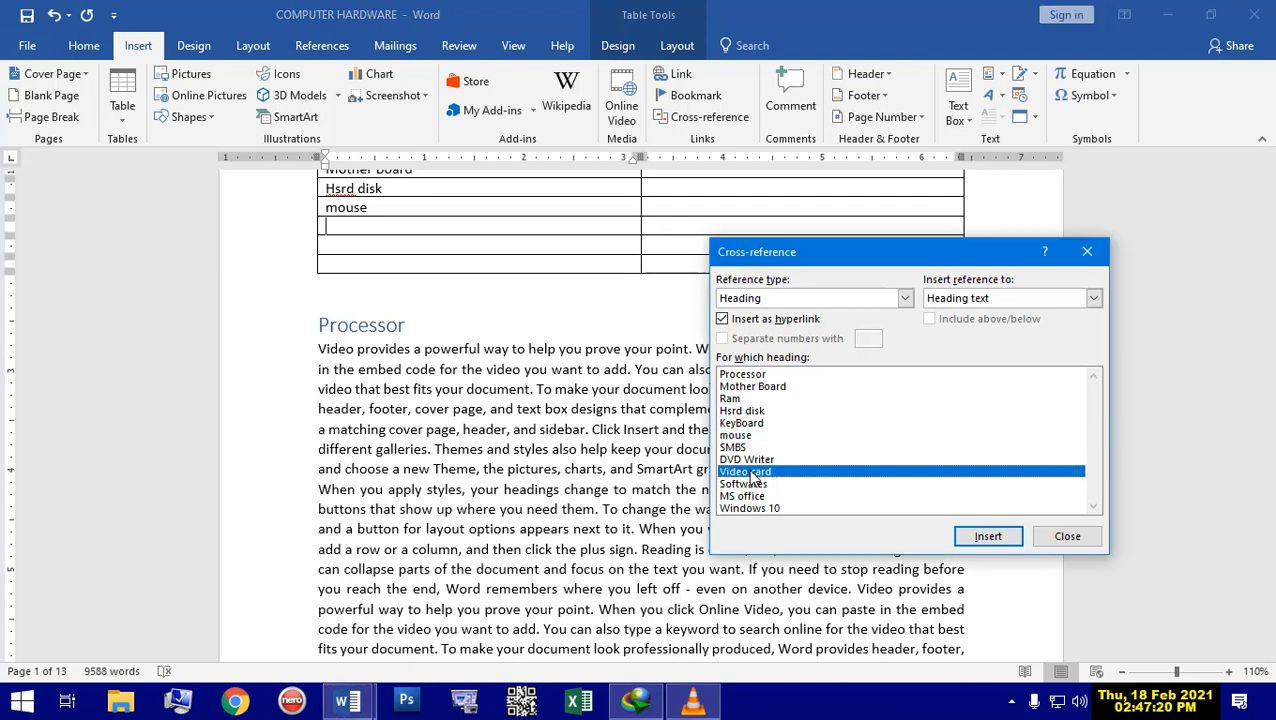
{"action": "left_click", "coordinate": [988, 537]}
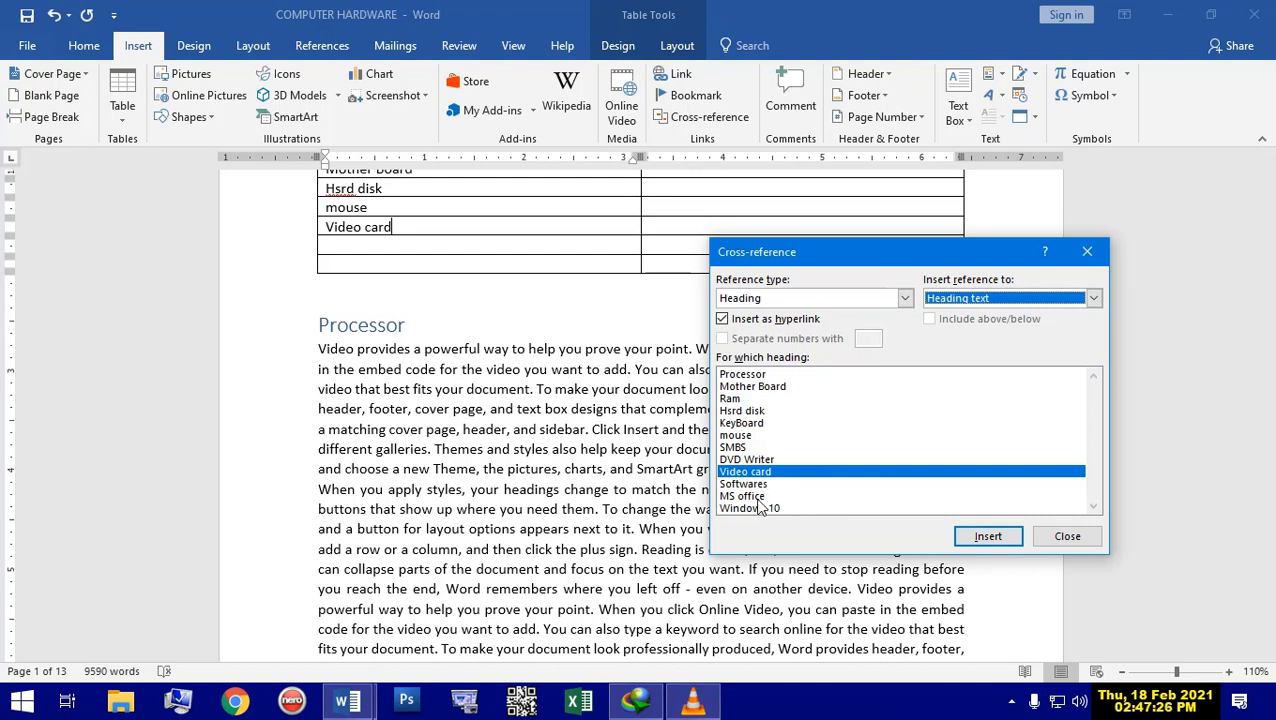
- Insert a Softwares heading link, then delete it where it landed after Video card
{"action": "left_click", "coordinate": [758, 486]}
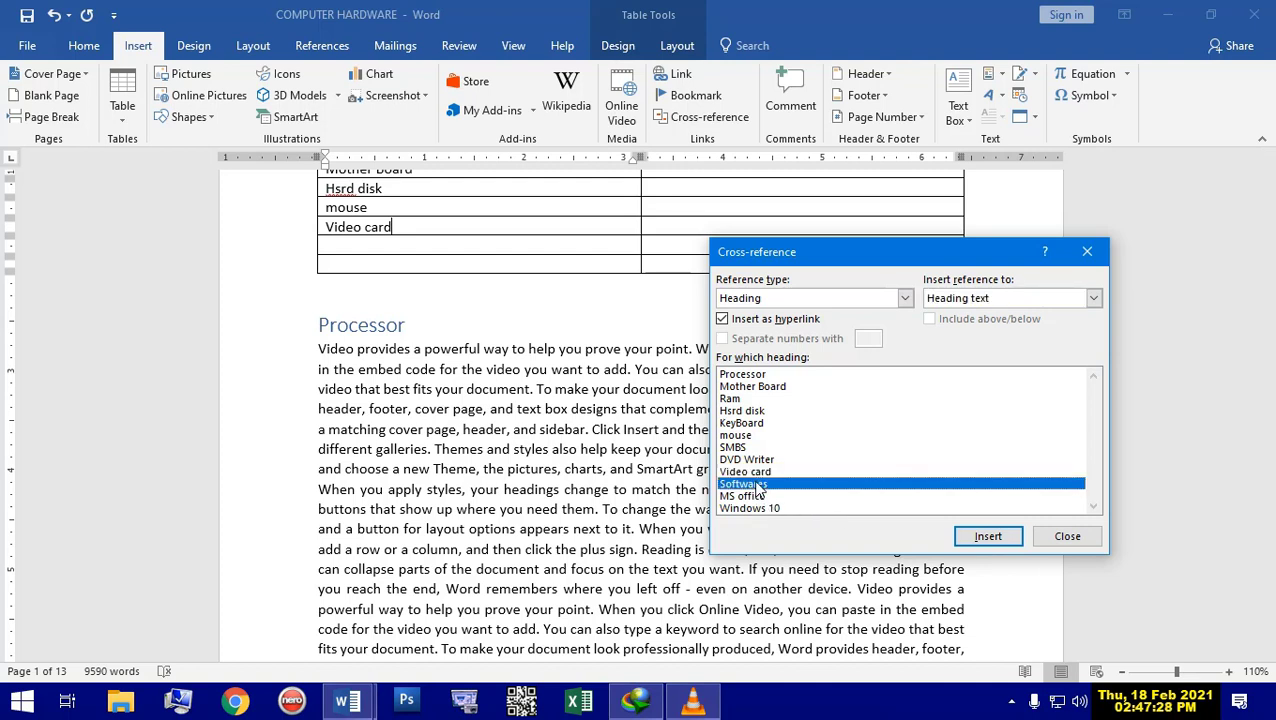
{"action": "left_click", "coordinate": [985, 545]}
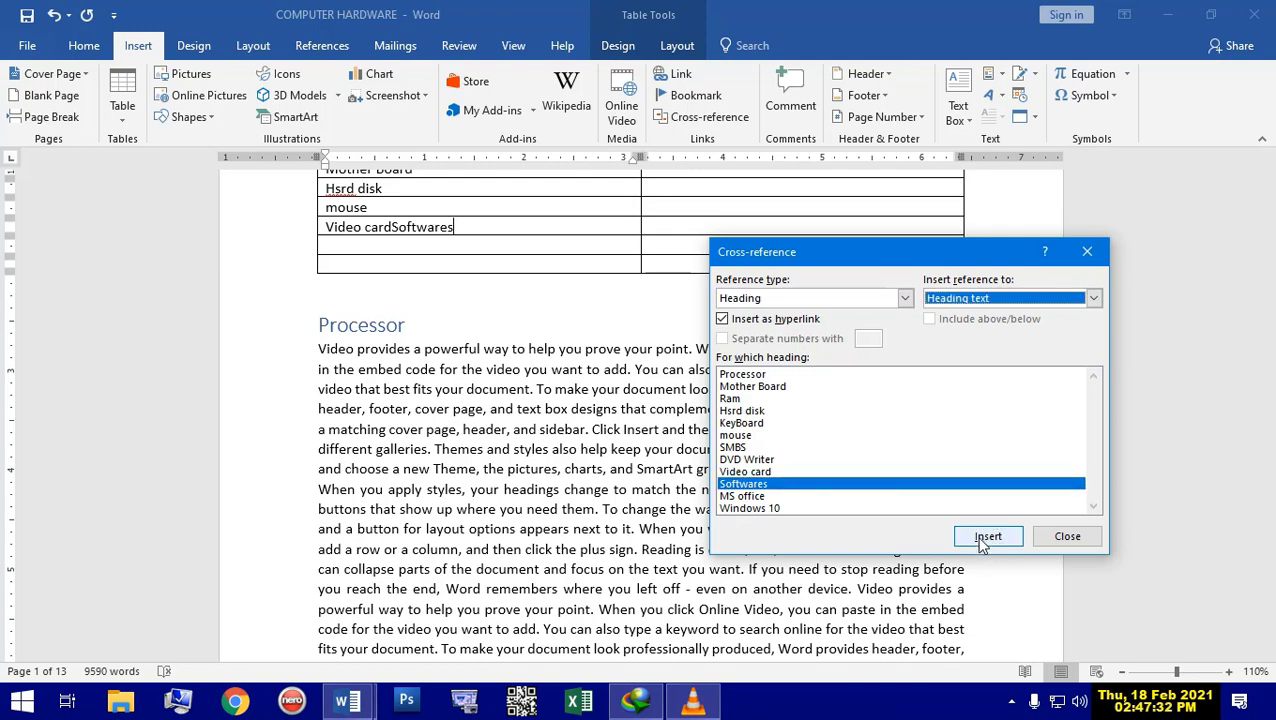
{"action": "key", "text": "alt+Down"}
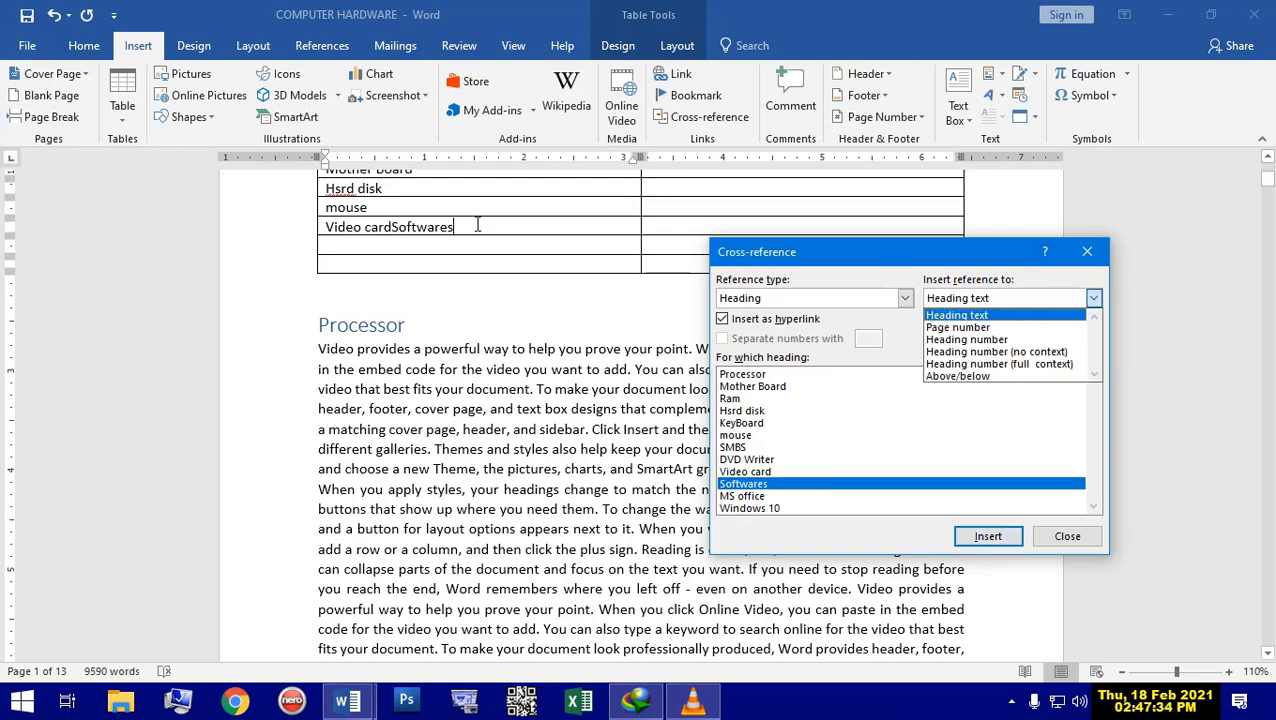
{"action": "left_click", "coordinate": [477, 226]}
{"action": "double_click", "coordinate": [477, 226]}
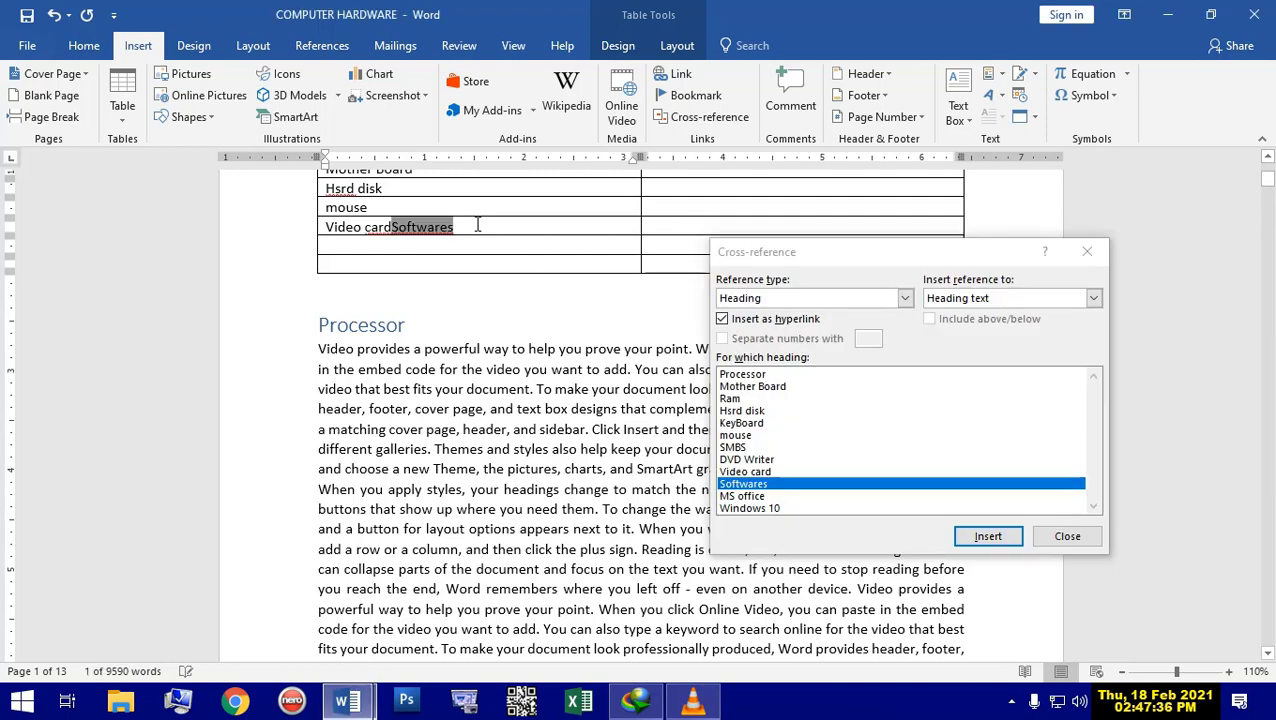
{"action": "key", "text": "BackSpace"}
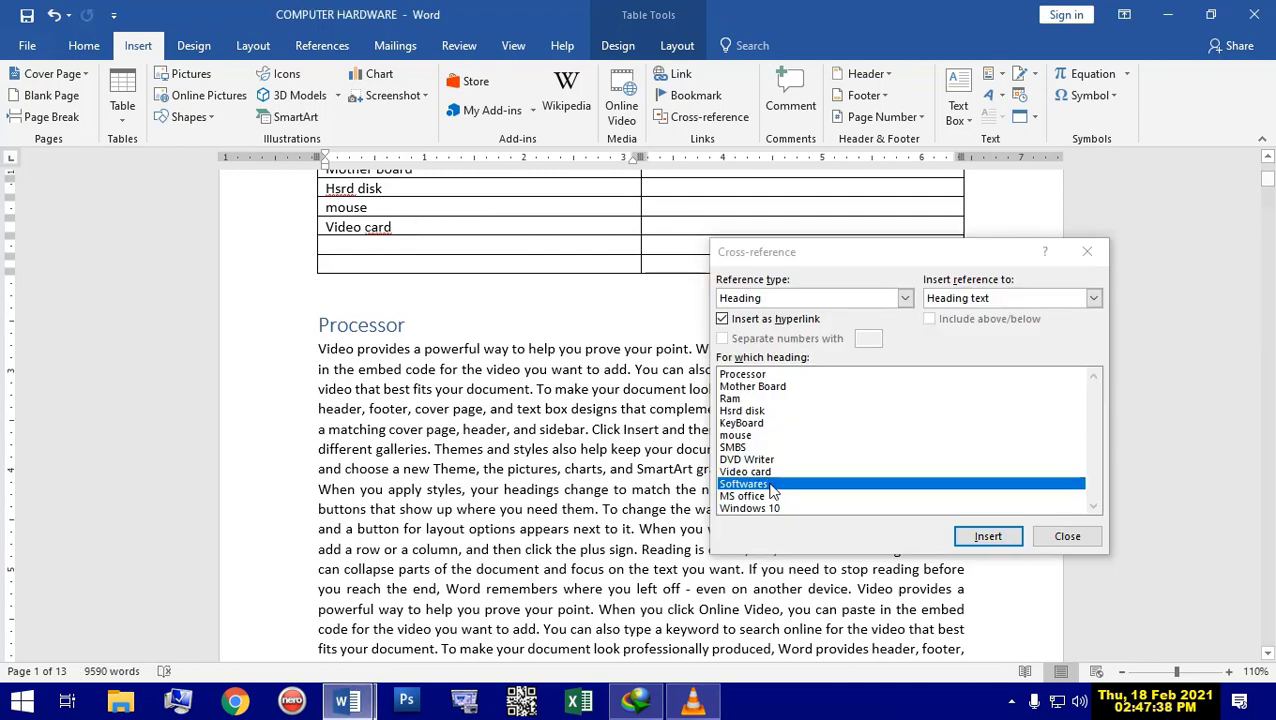
- Insert Softwares and Windows 10 heading links into the table's last two rows
{"action": "left_click", "coordinate": [768, 472]}
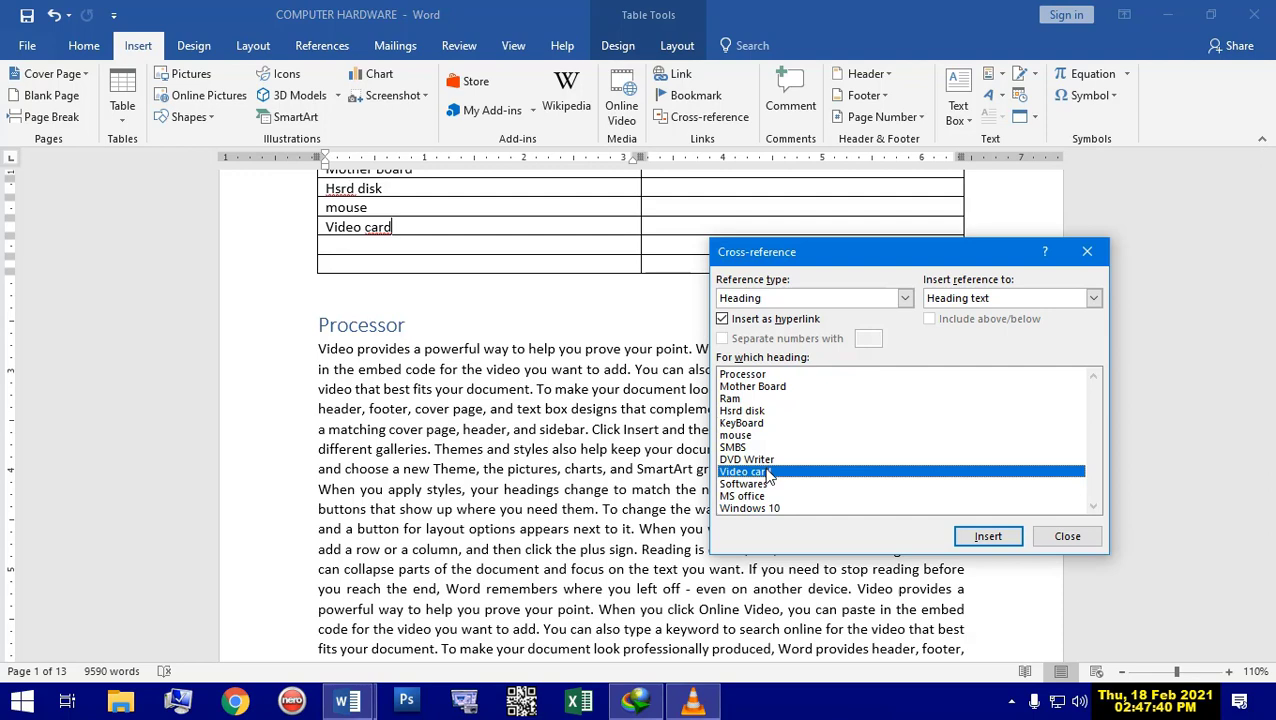
{"action": "left_click", "coordinate": [368, 248]}
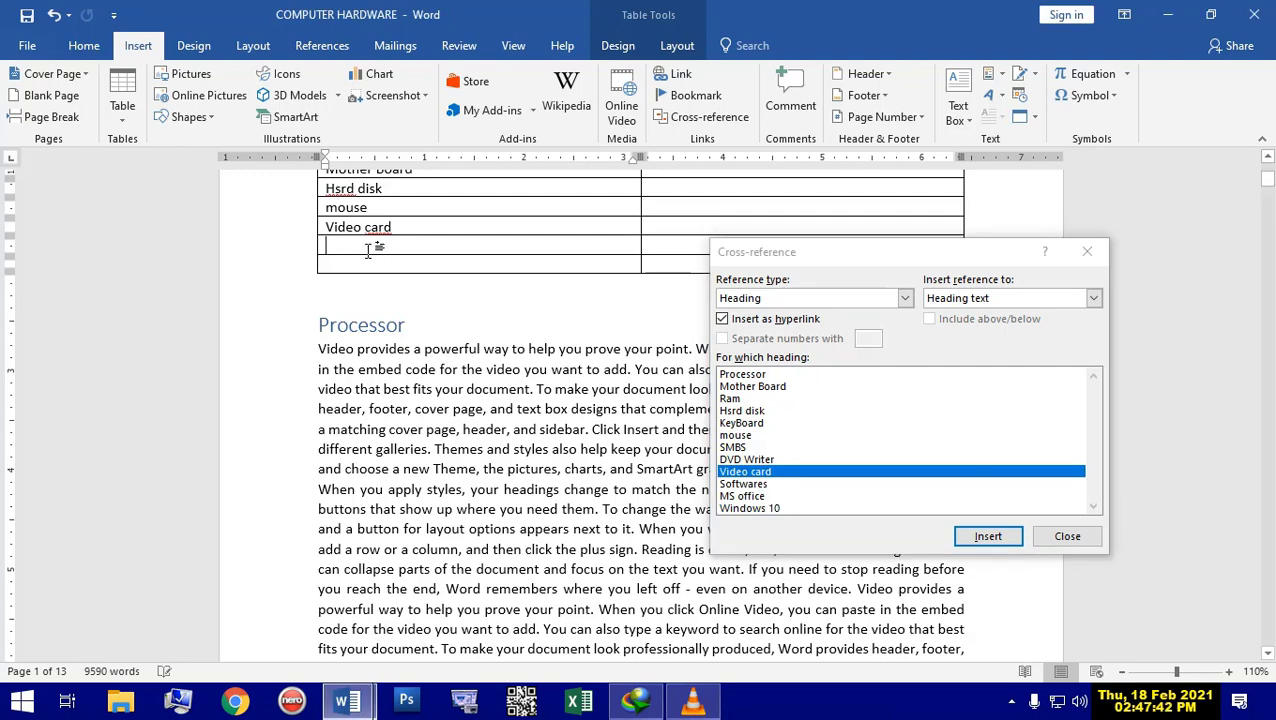
{"action": "left_click", "coordinate": [753, 486]}
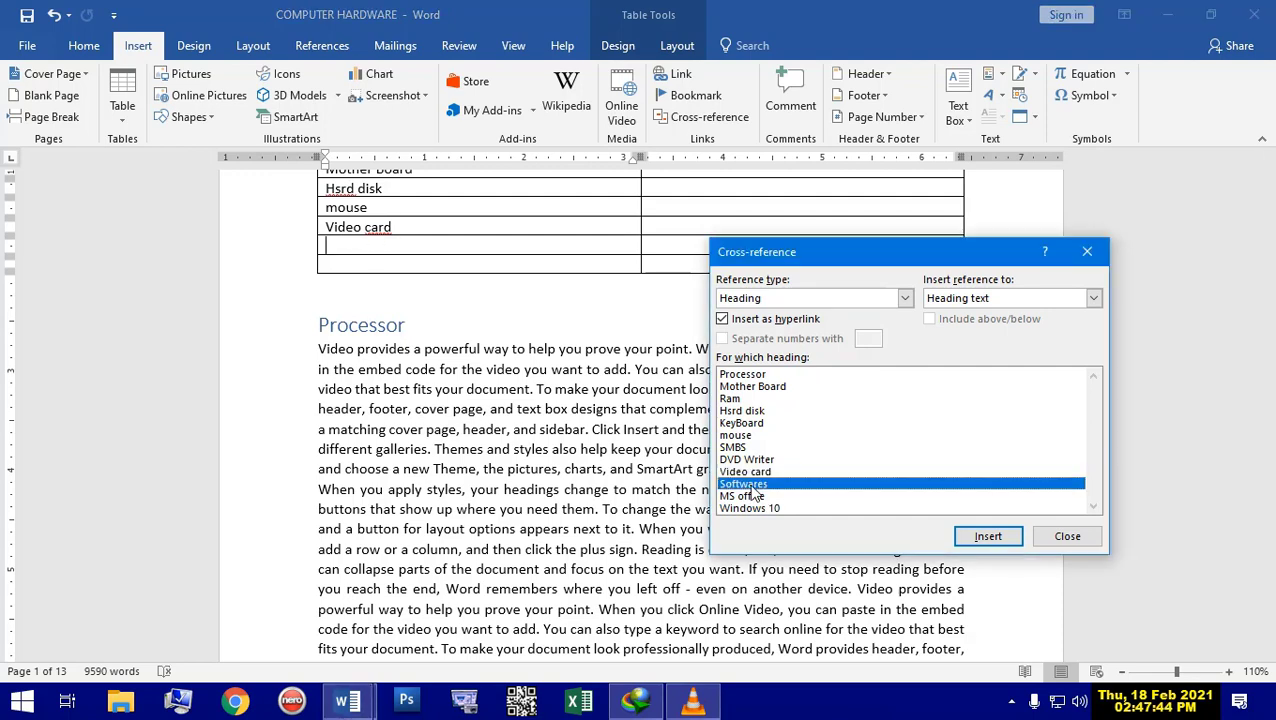
{"action": "left_click", "coordinate": [985, 538]}
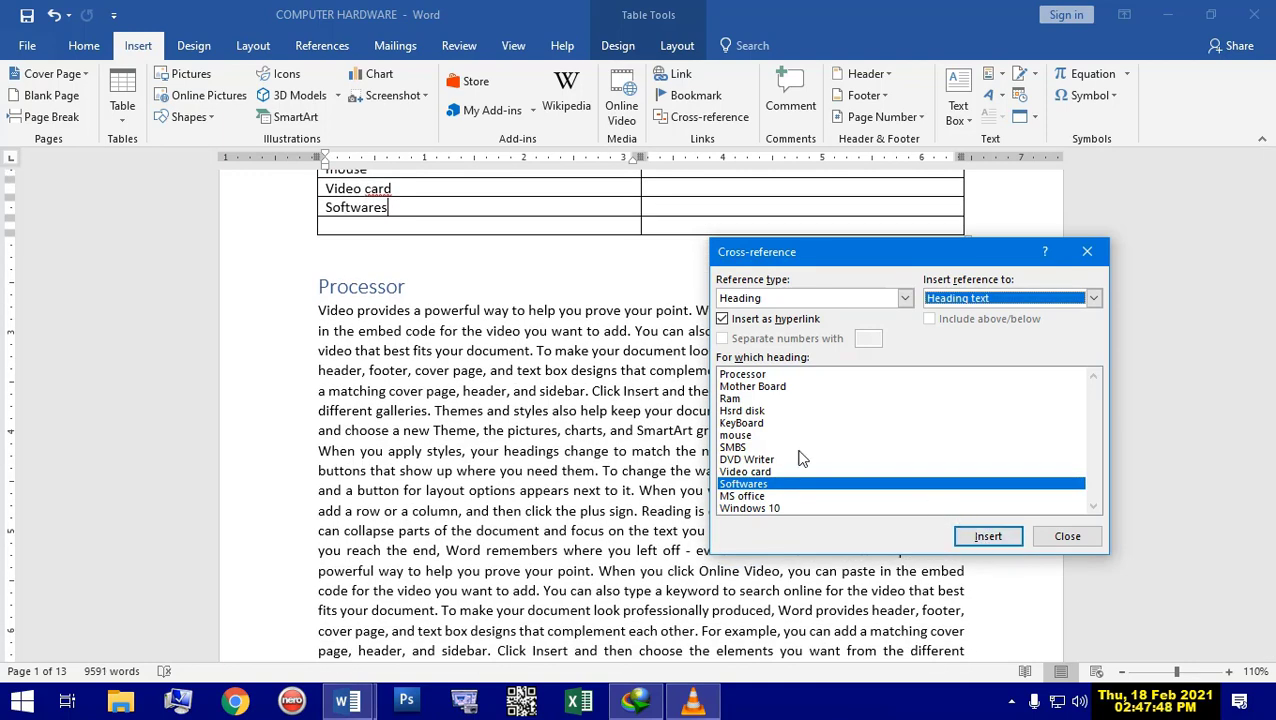
{"action": "left_click", "coordinate": [368, 228]}
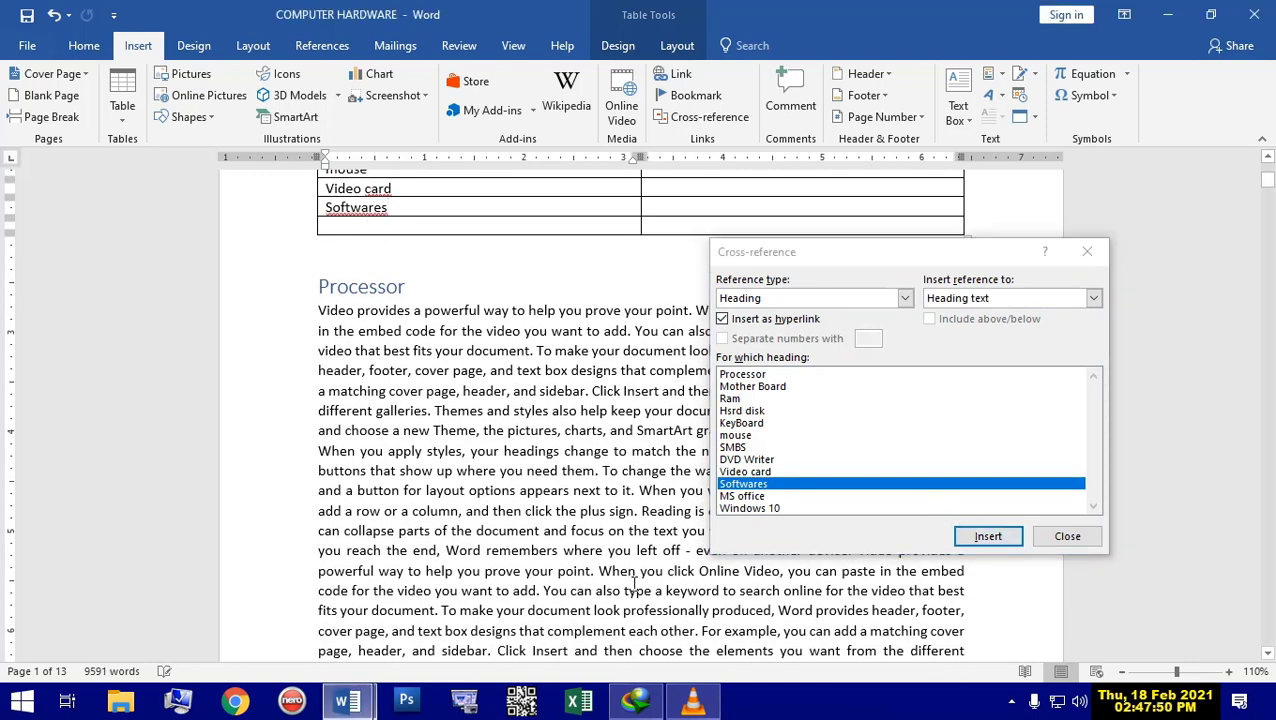
{"action": "left_click", "coordinate": [757, 508]}
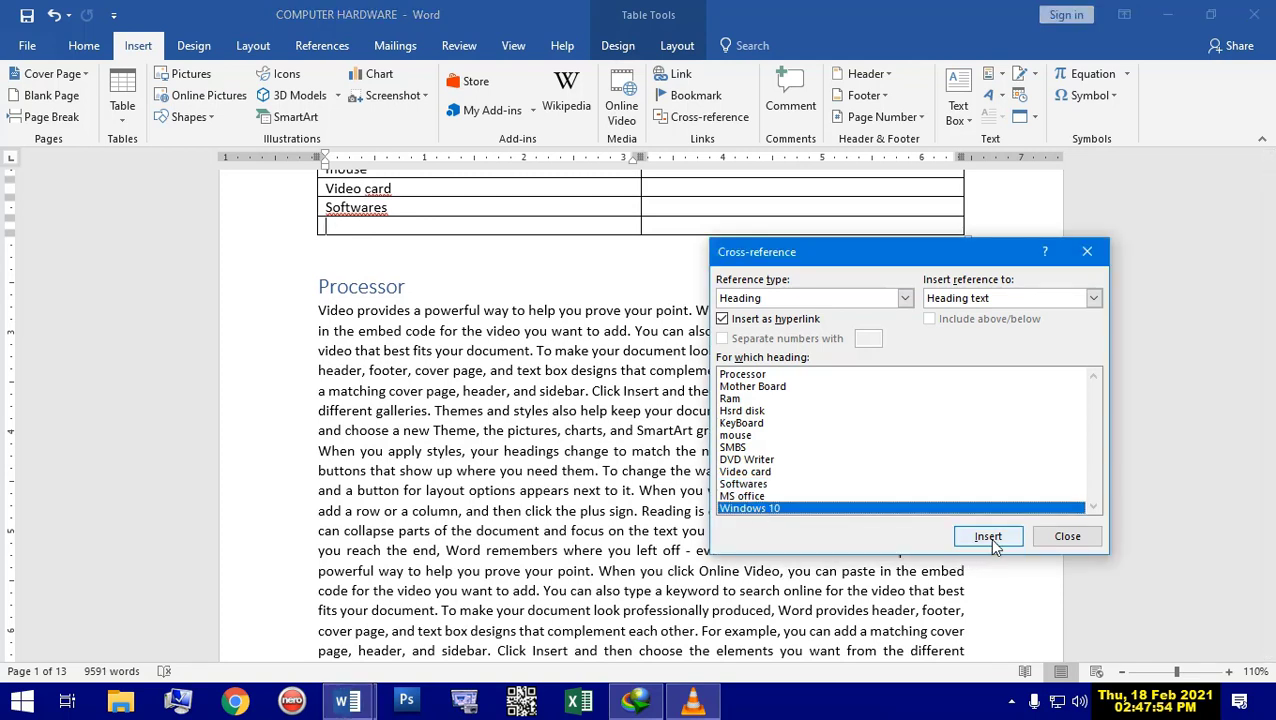
{"action": "left_click", "coordinate": [989, 542]}
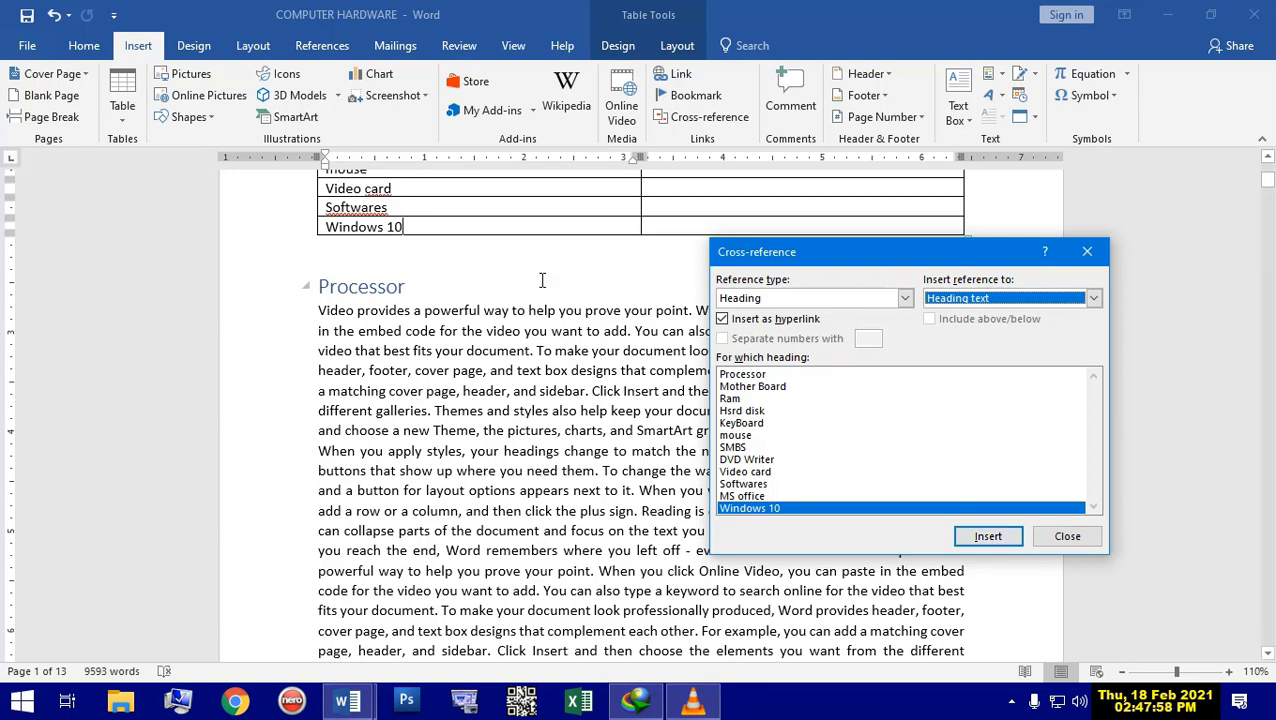
- Move the Cross-reference dialog aside, click the cell beside Mother Board, and choose Page number references
{"action": "mouse_move", "coordinate": [838, 250]}
{"action": "left_mouse_down"}
{"action": "mouse_move", "coordinate": [1060, 338]}
{"action": "mouse_move", "coordinate": [706, 328]}
{"action": "left_mouse_up"}
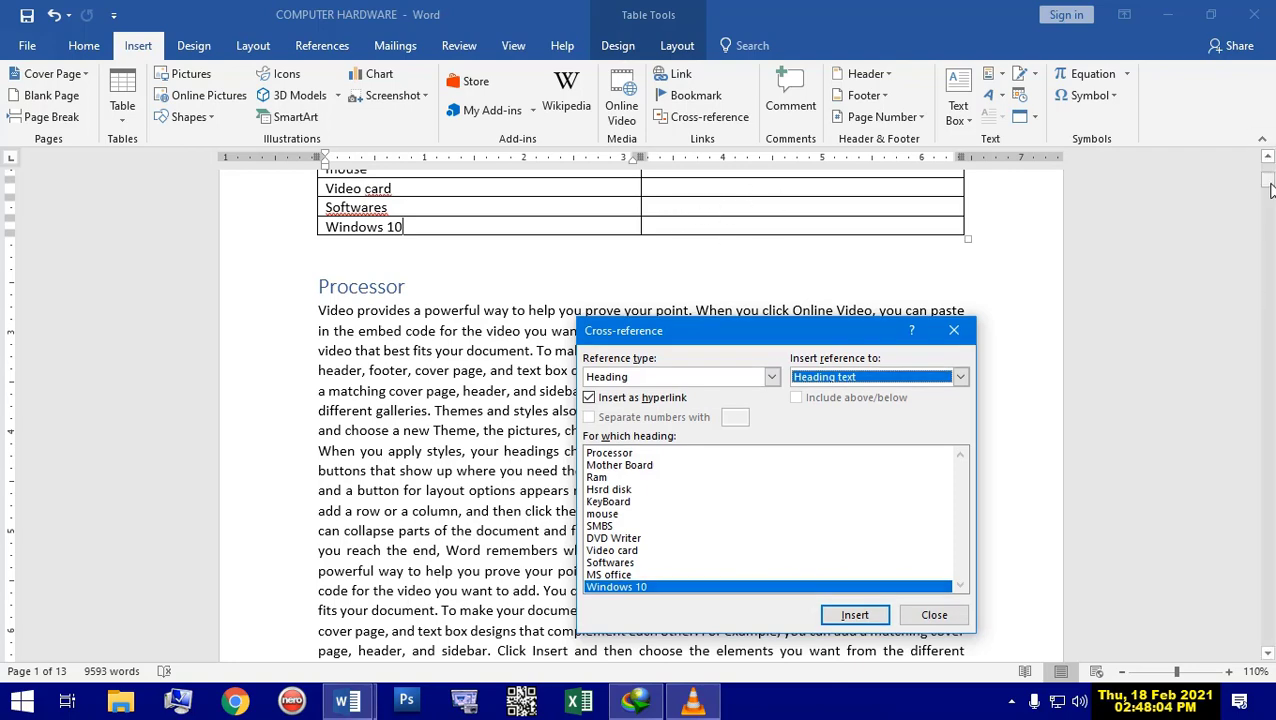
{"action": "left_click_drag", "start_coordinate": [1270, 190], "coordinate": [1268, 180]}
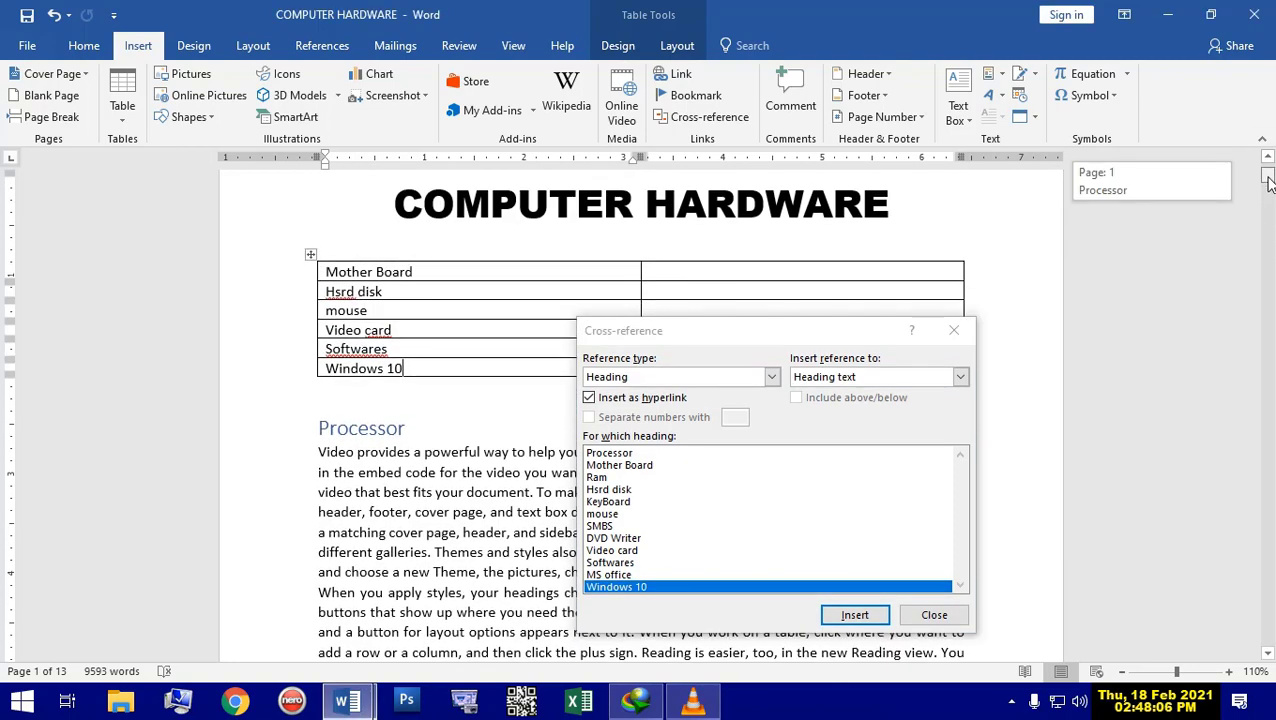
{"action": "left_click_drag", "start_coordinate": [705, 337], "coordinate": [720, 407]}
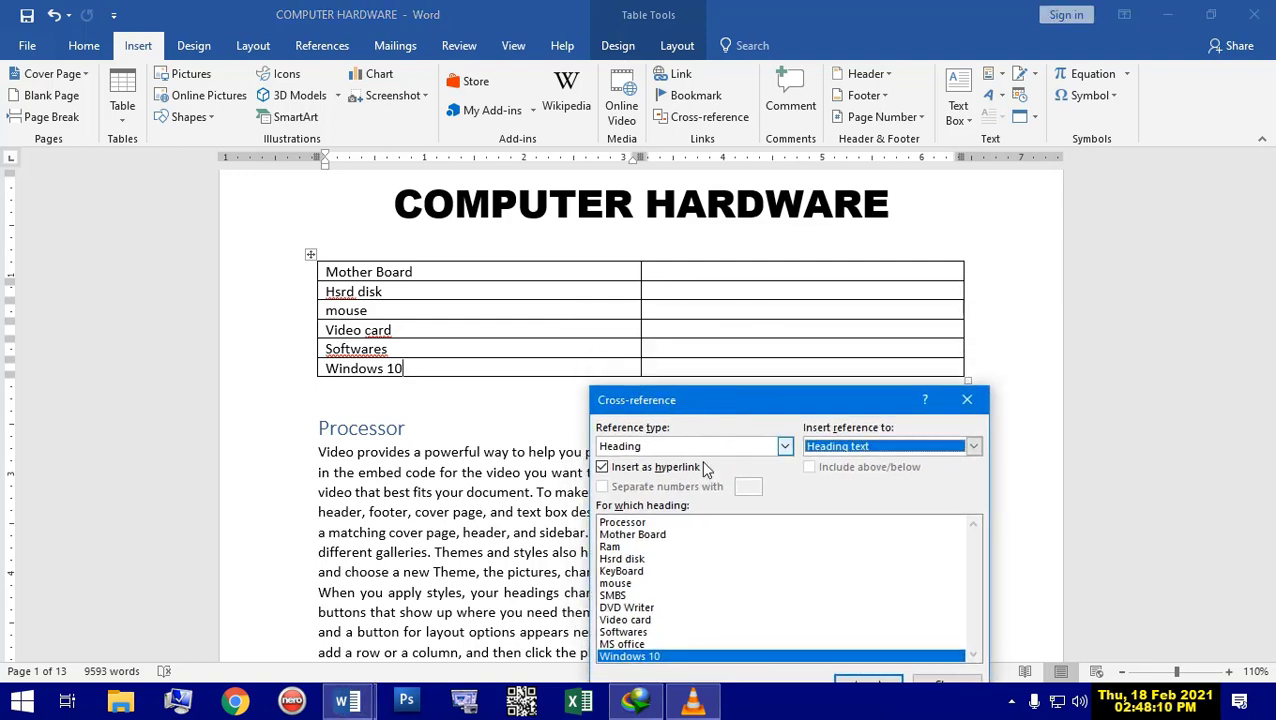
{"action": "left_click", "coordinate": [690, 268]}
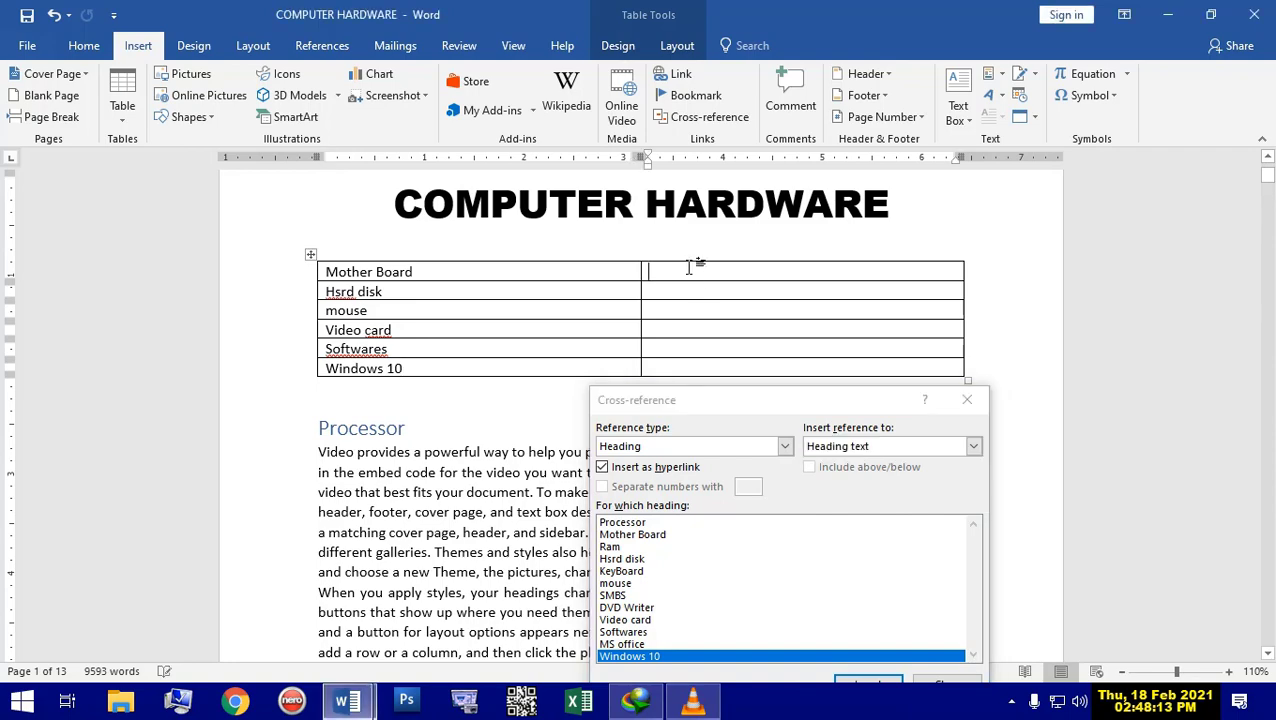
{"action": "left_click", "coordinate": [972, 446]}
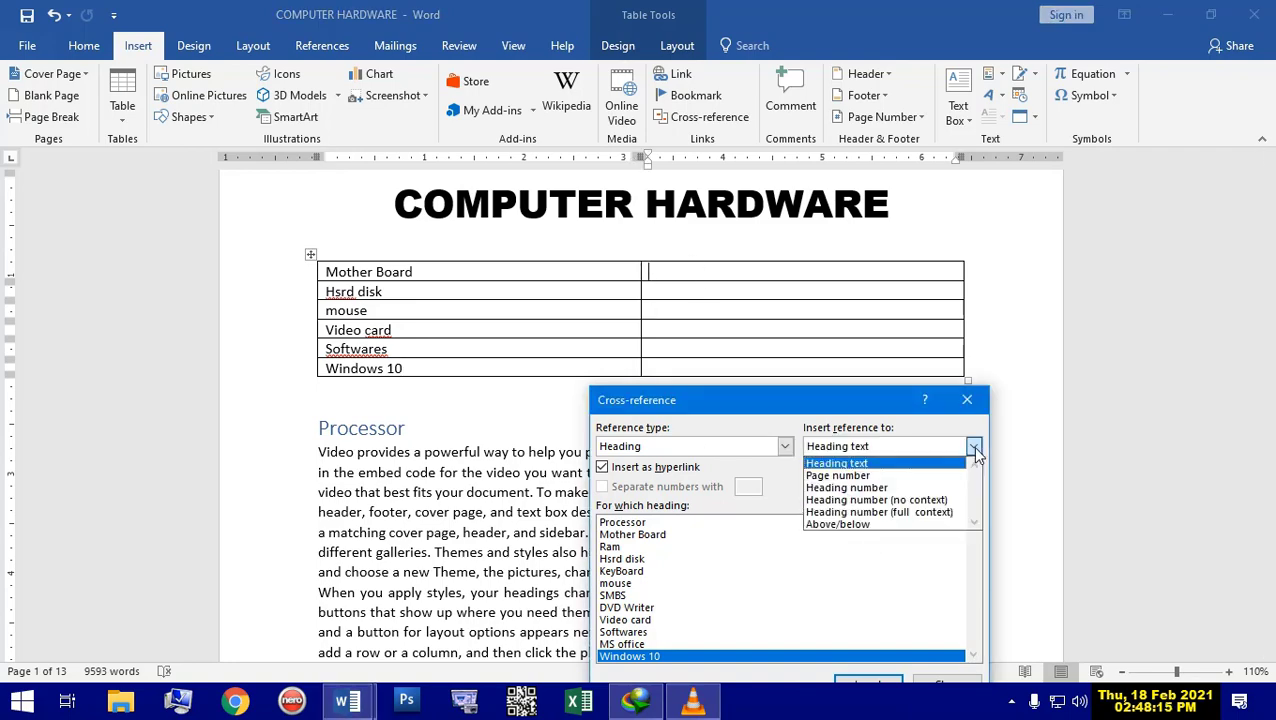
{"action": "left_click", "coordinate": [862, 477]}
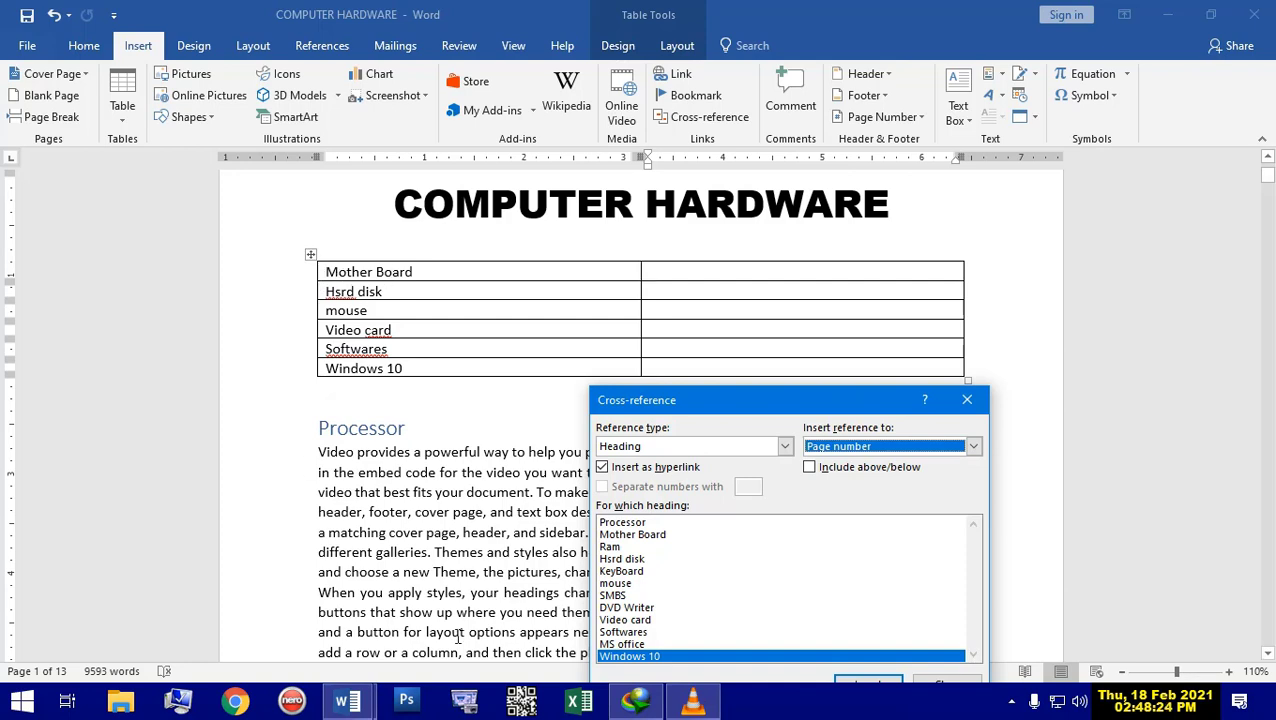
- Insert page-number links 2, 4 and 5 for Mother Board, Hsrd disk and mouse
{"action": "left_click", "coordinate": [645, 535]}
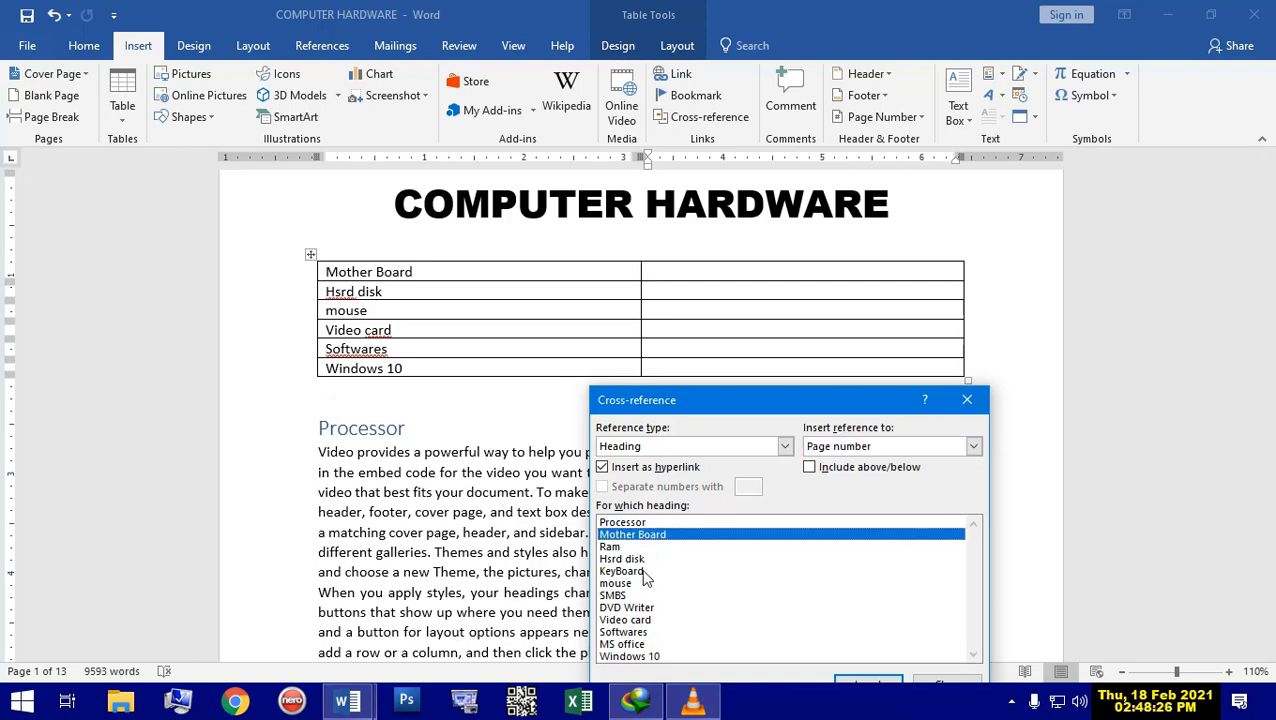
{"action": "left_click_drag", "start_coordinate": [799, 394], "coordinate": [998, 358]}
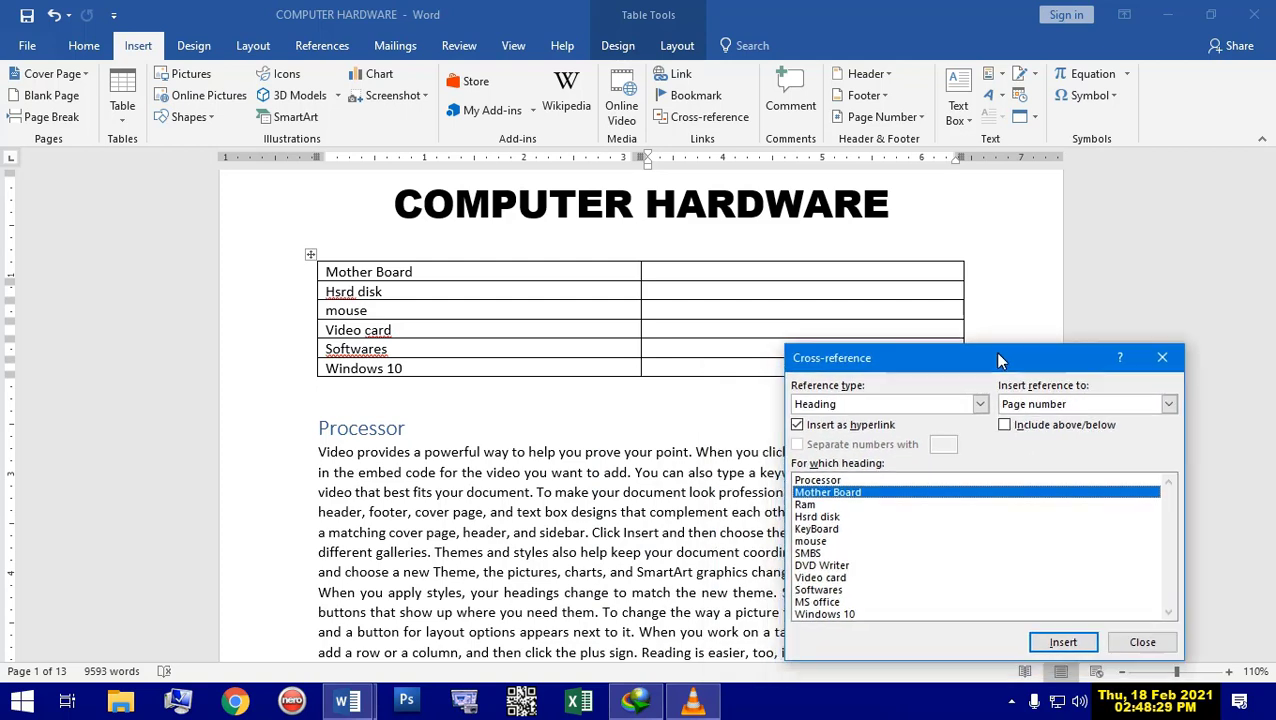
{"action": "left_click", "coordinate": [1066, 645]}
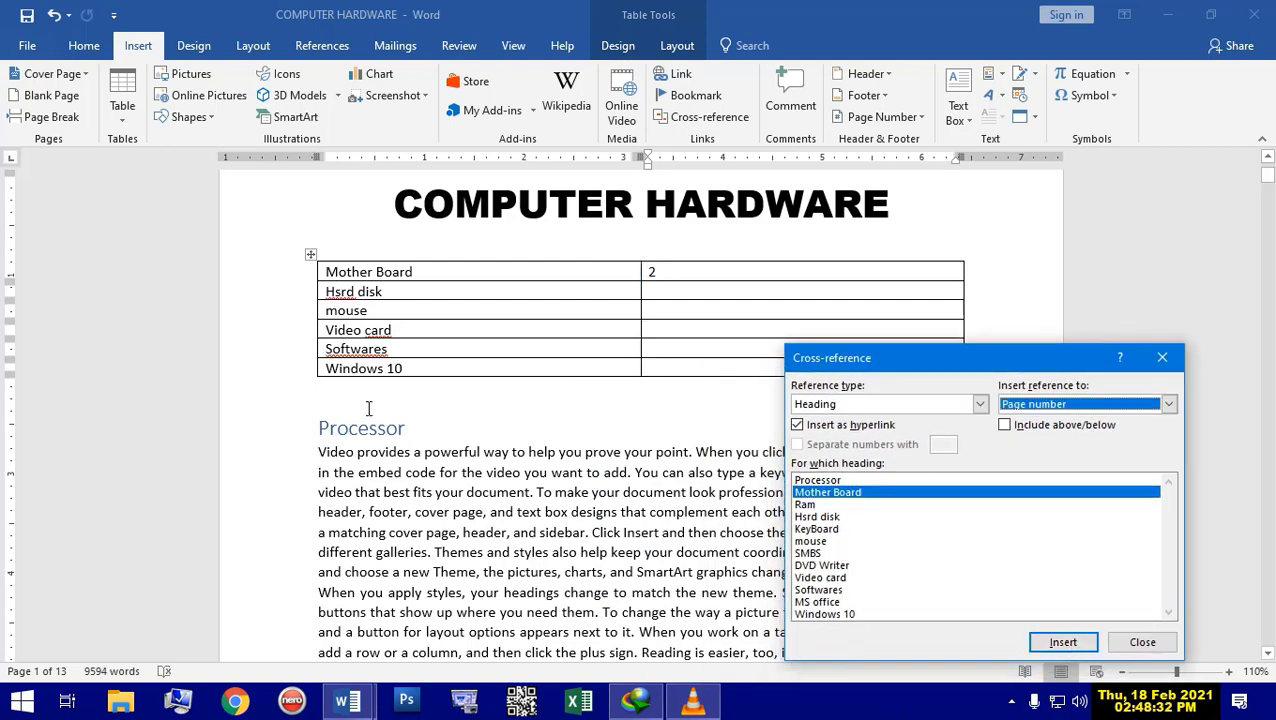
{"action": "left_click", "coordinate": [679, 293]}
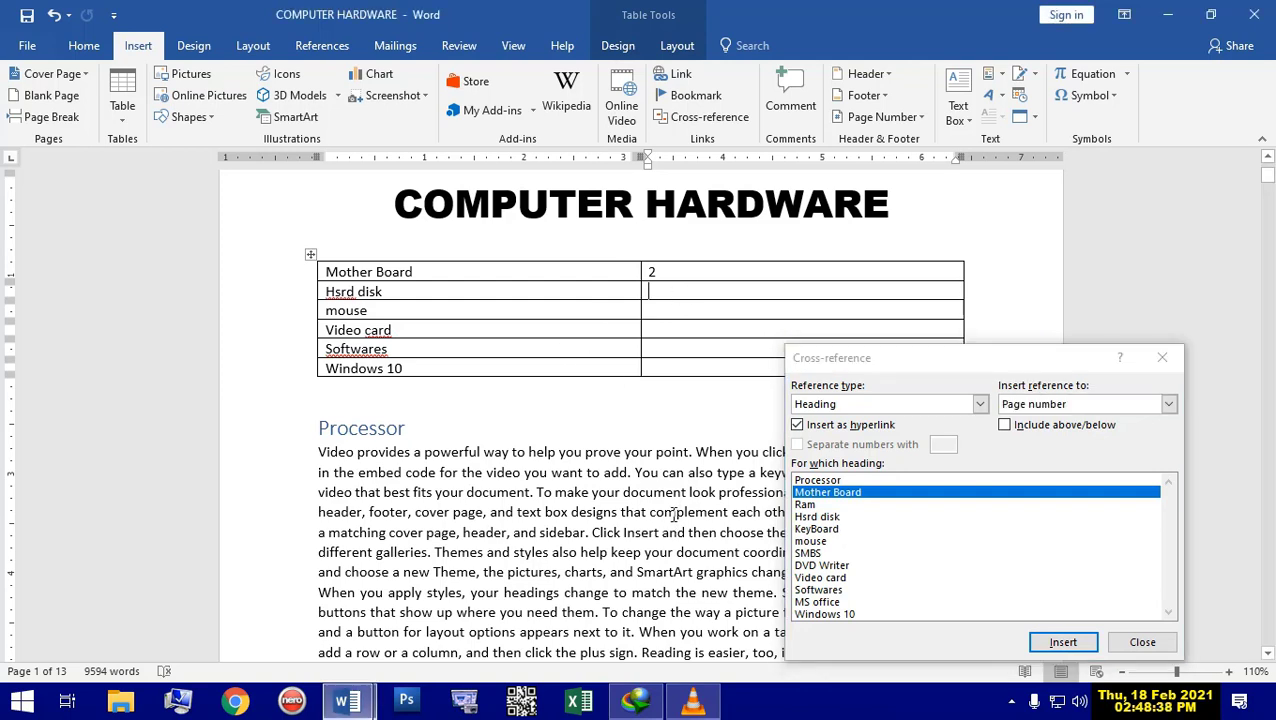
{"action": "left_click", "coordinate": [826, 518]}
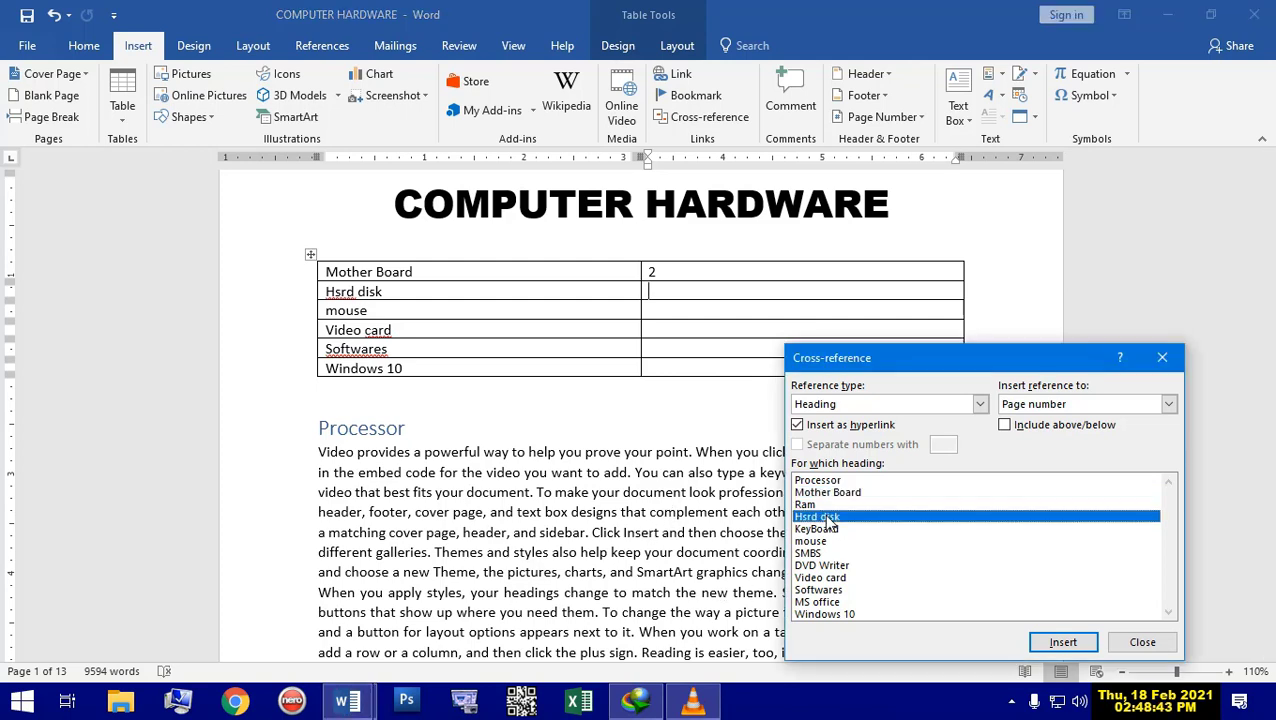
{"action": "left_click", "coordinate": [1063, 643]}
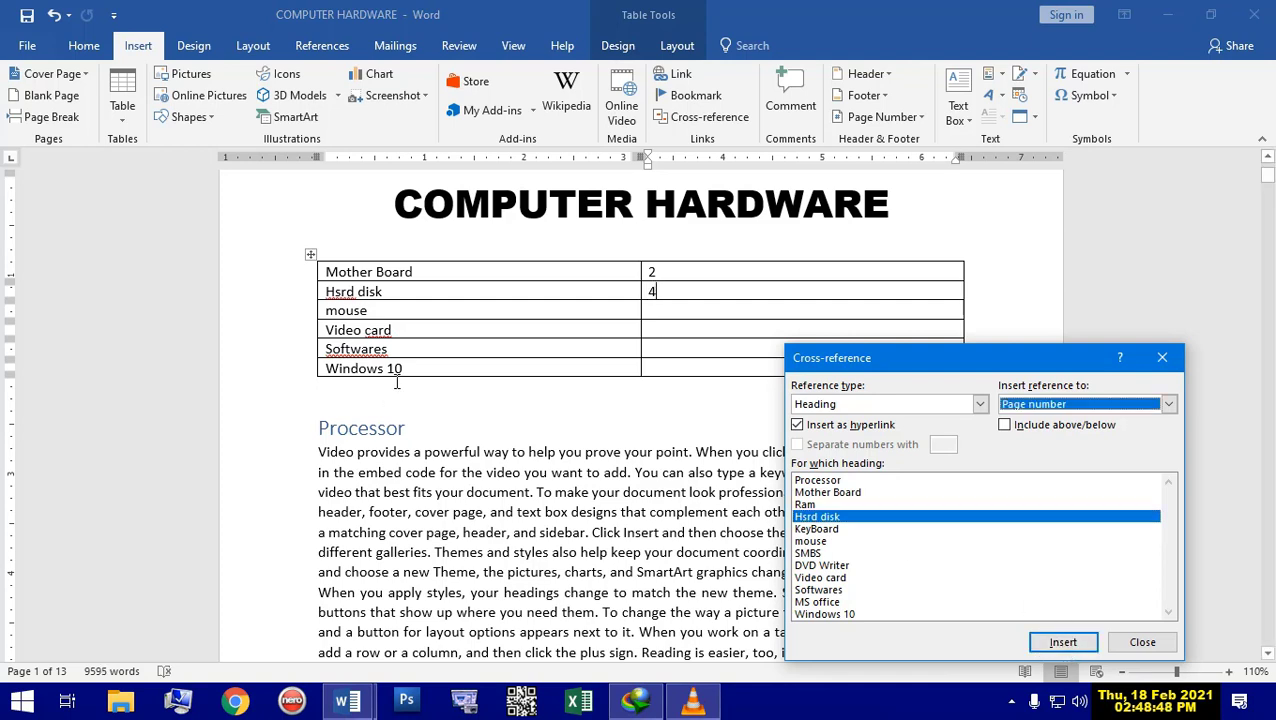
{"action": "left_click", "coordinate": [658, 311]}
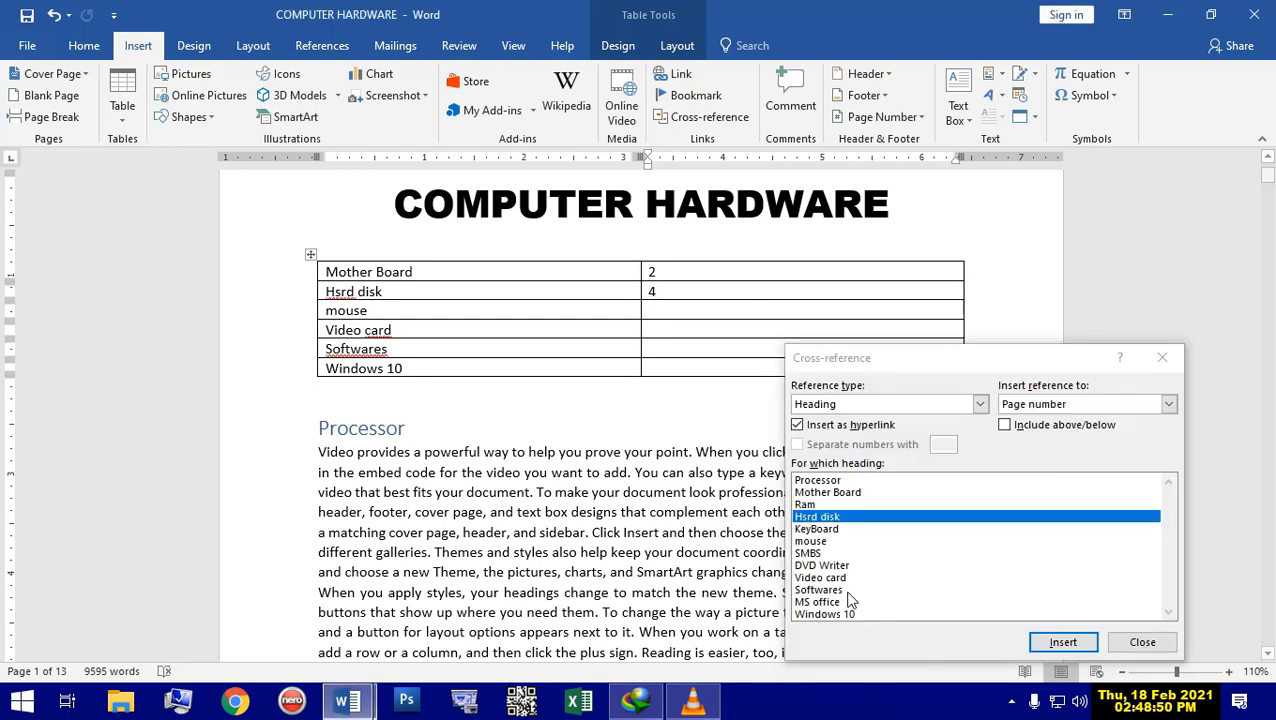
{"action": "left_click", "coordinate": [819, 544]}
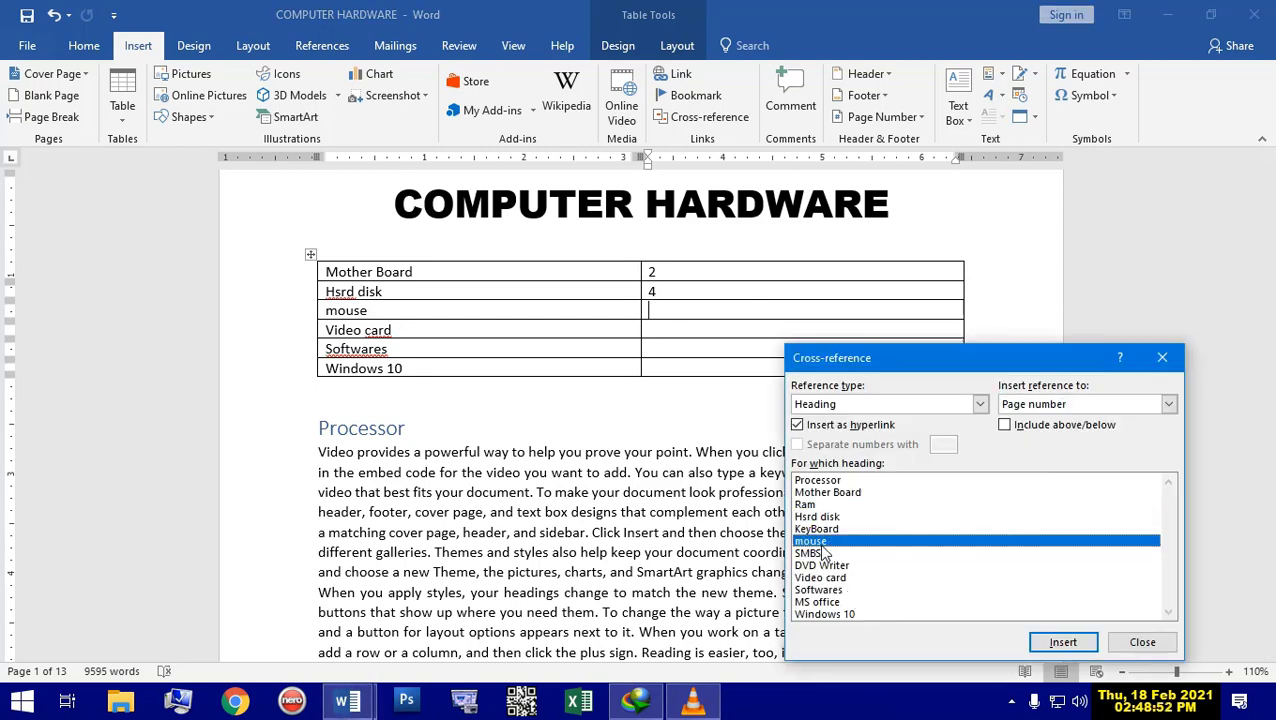
{"action": "left_click", "coordinate": [1050, 648]}
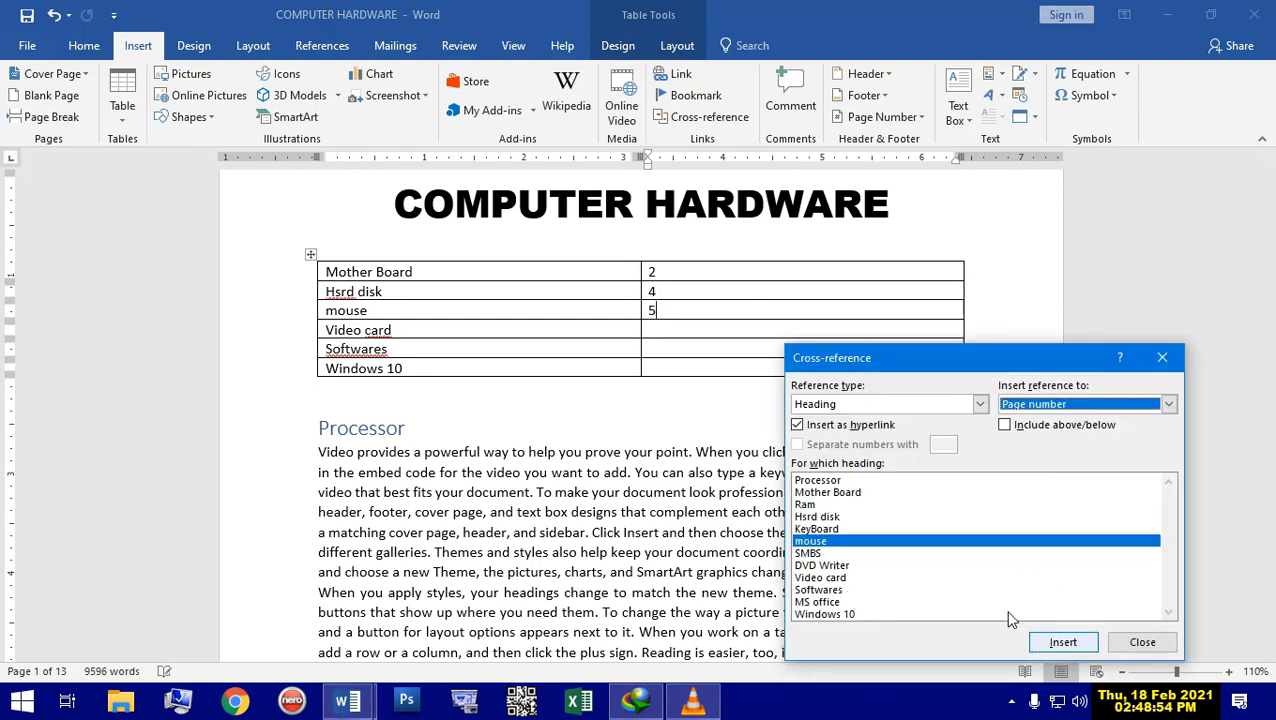
- Insert page numbers 7, 8 and 9 for Video card, Softwares and Windows 10, then close the dialog
{"action": "left_click", "coordinate": [675, 335]}
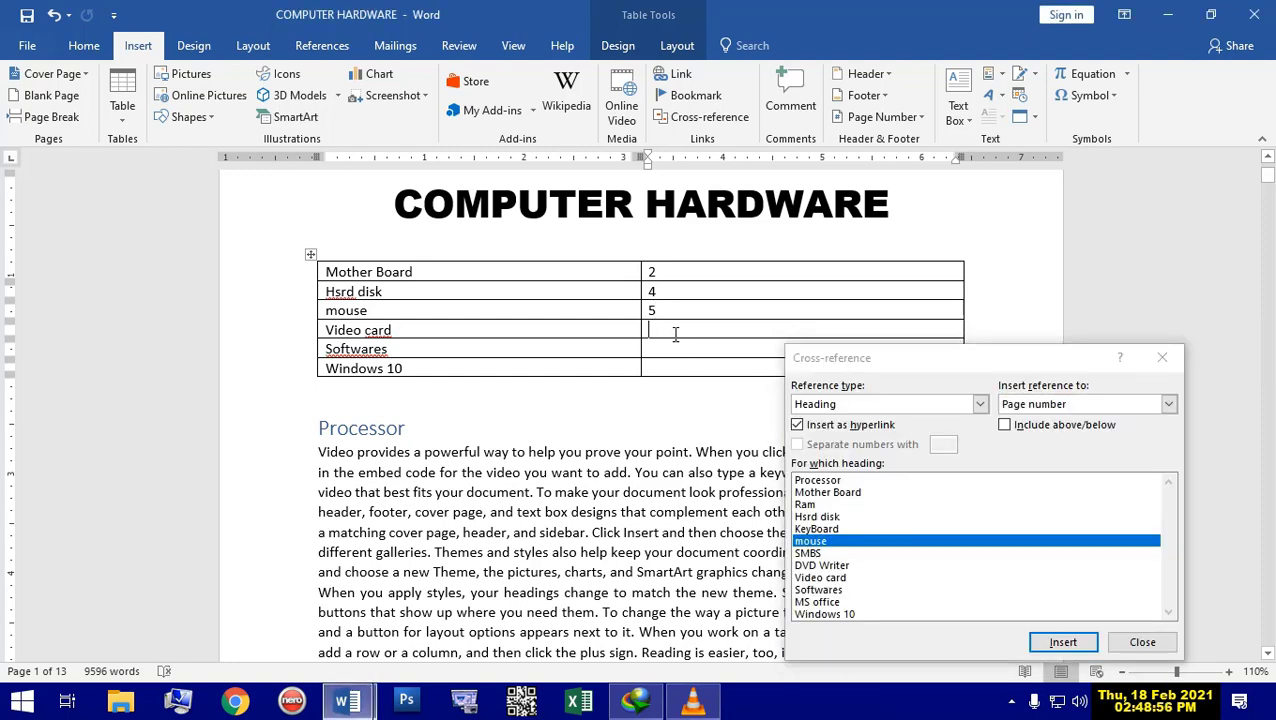
{"action": "left_click", "coordinate": [818, 579]}
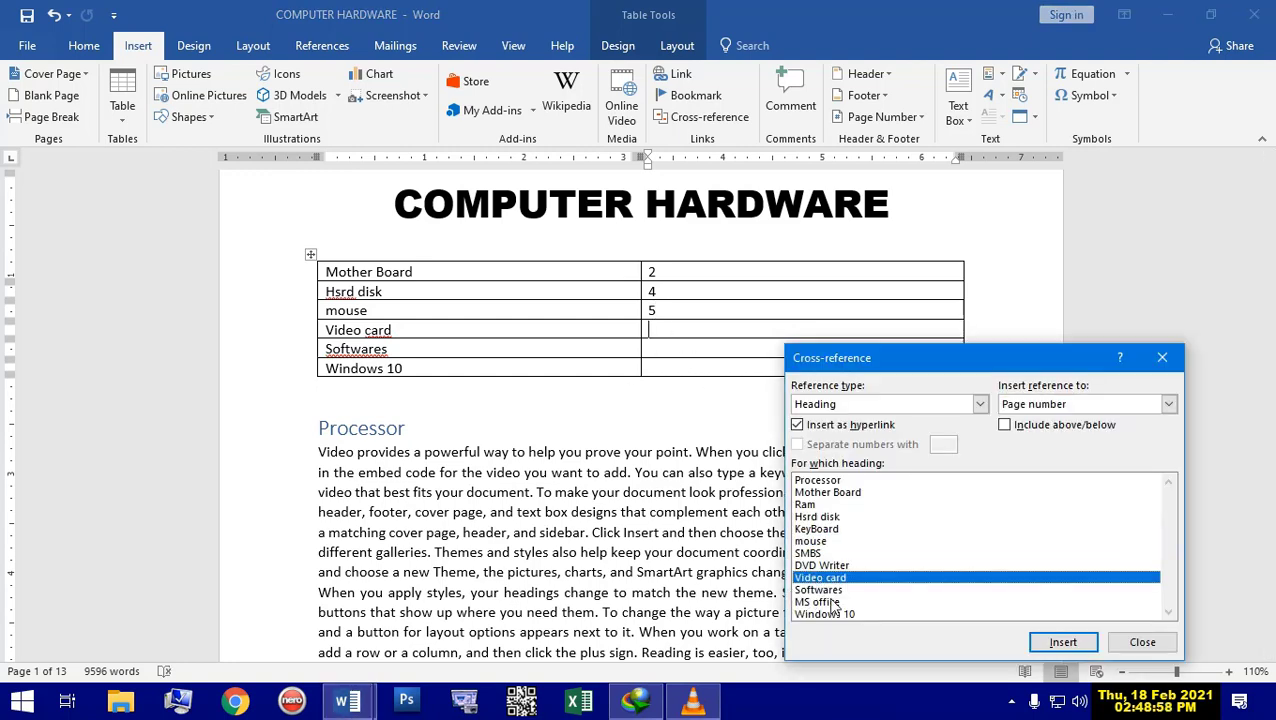
{"action": "left_click", "coordinate": [1058, 642]}
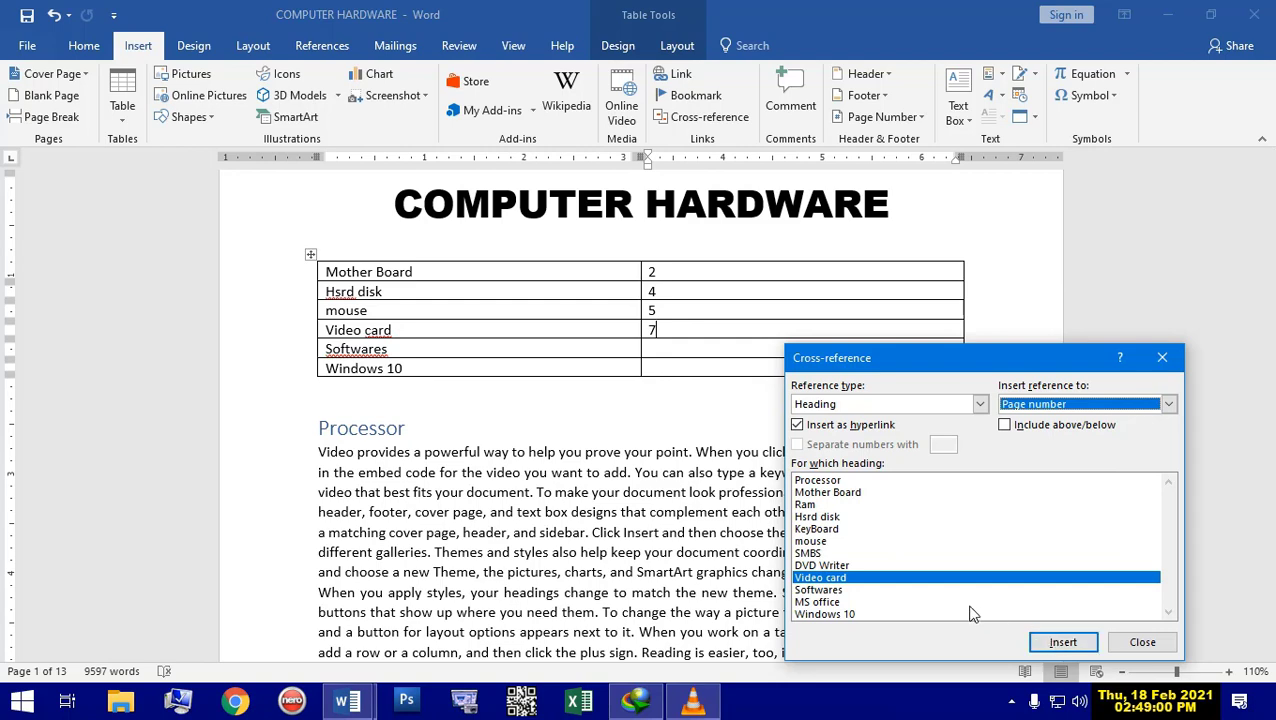
{"action": "left_click", "coordinate": [675, 352]}
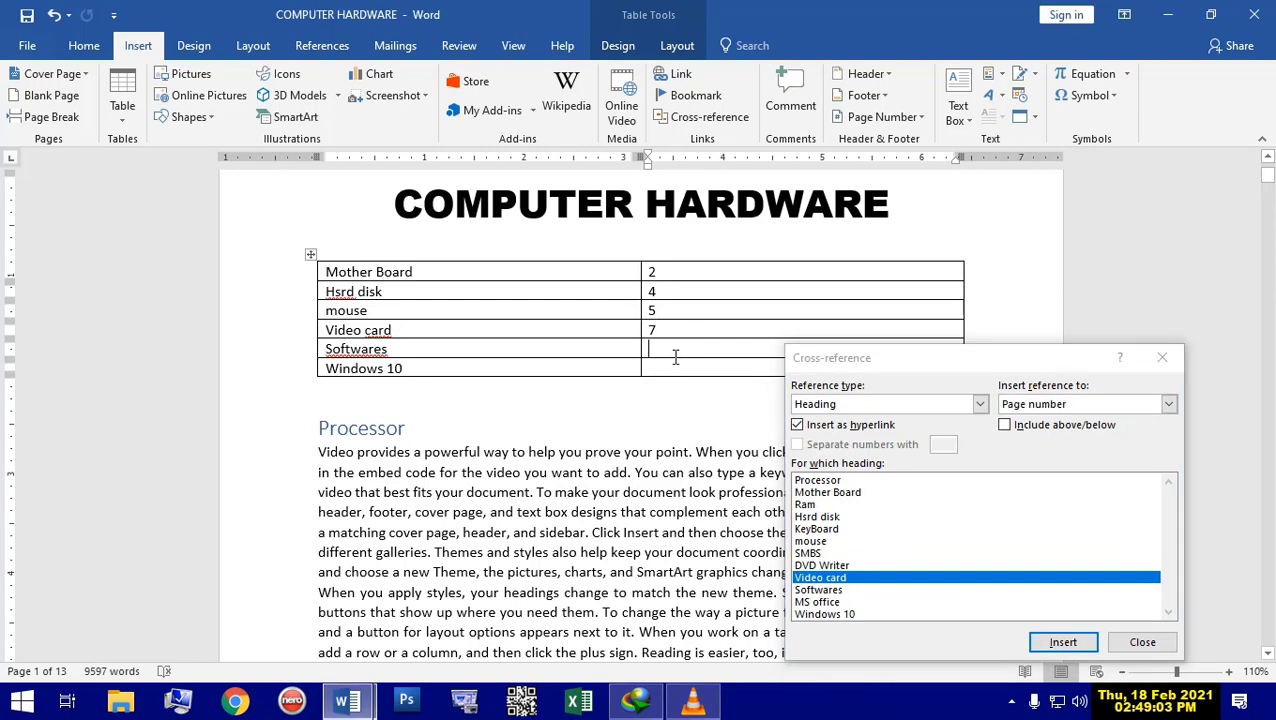
{"action": "left_click", "coordinate": [814, 590]}
{"action": "left_click", "coordinate": [1060, 642]}
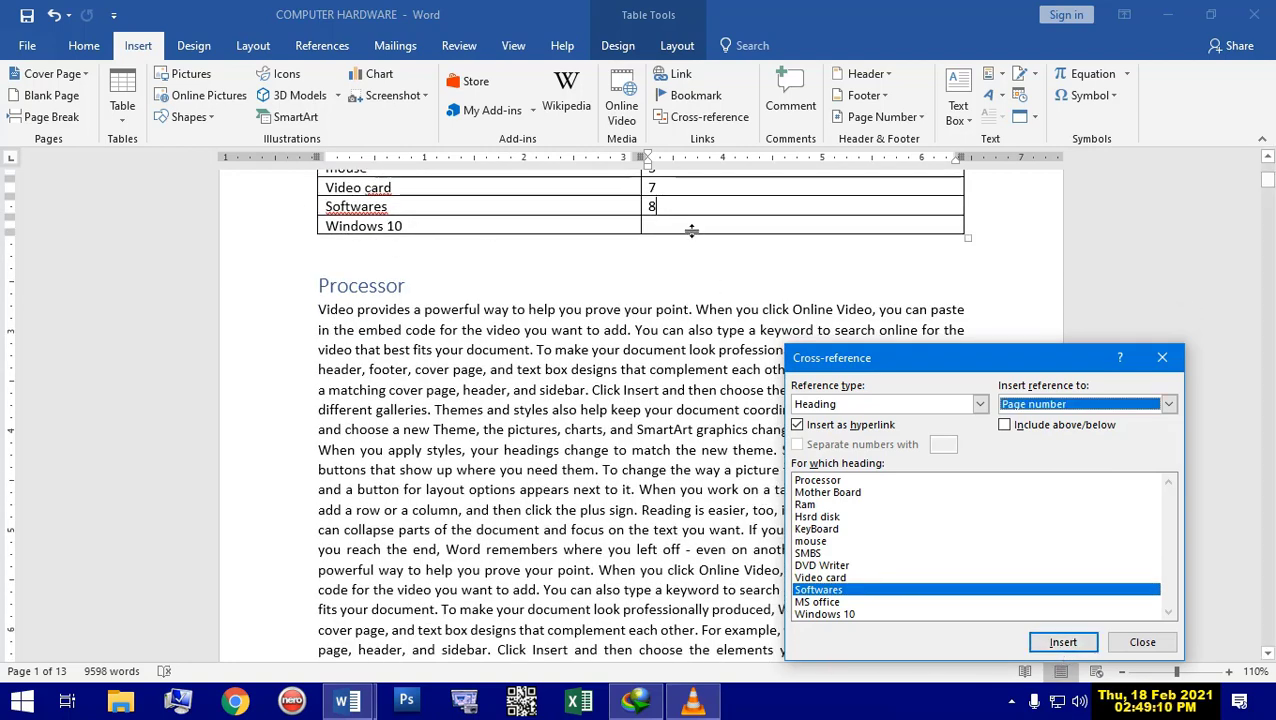
{"action": "left_click", "coordinate": [695, 226]}
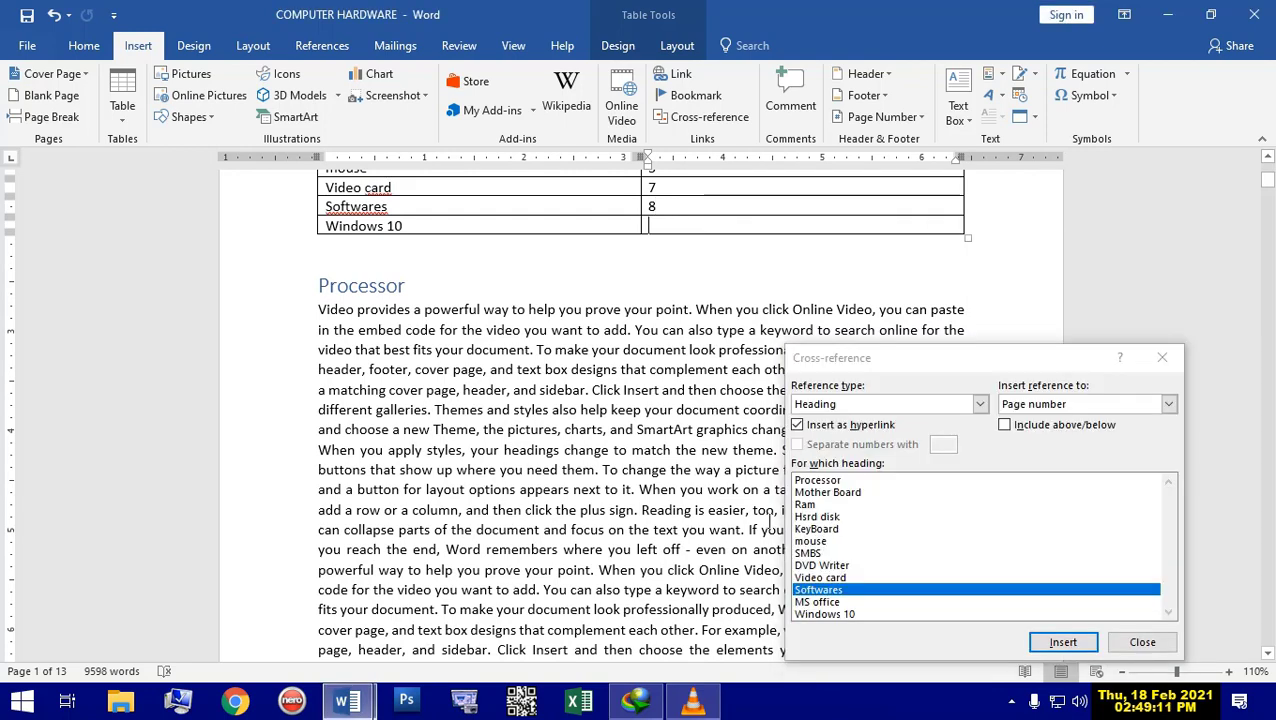
{"action": "left_click", "coordinate": [828, 614]}
{"action": "left_click", "coordinate": [1063, 643]}
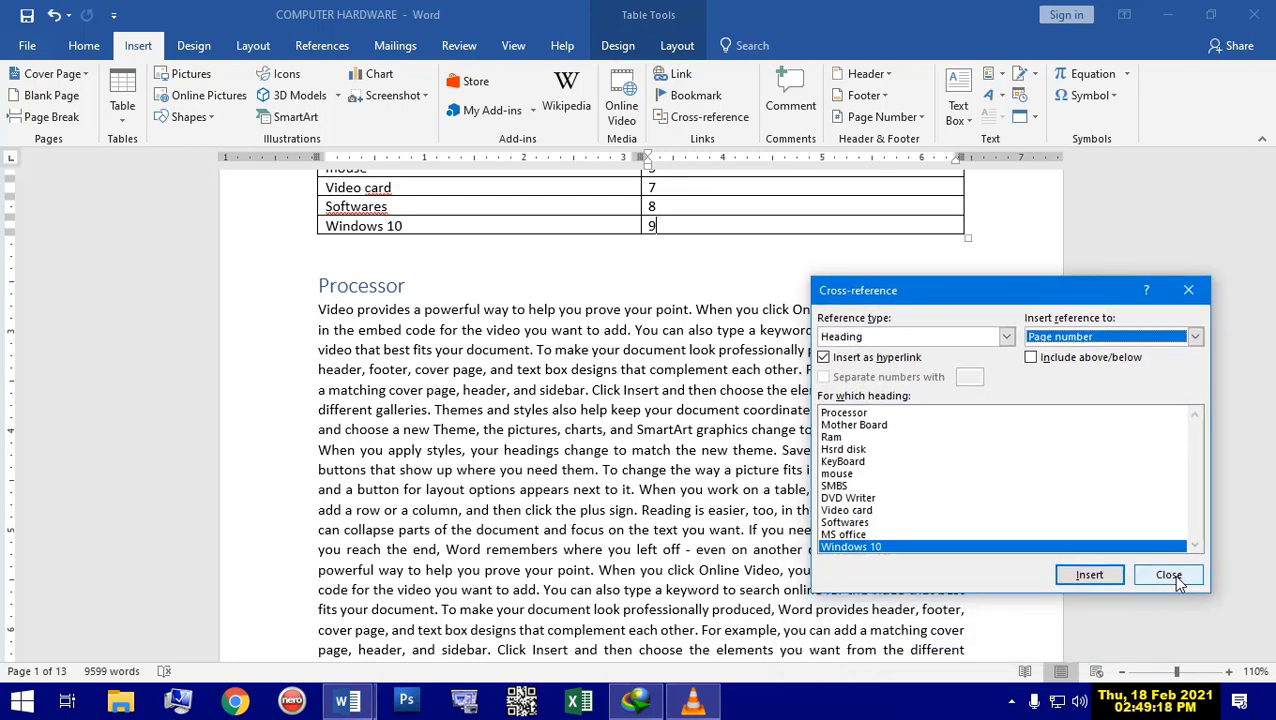
{"action": "left_click", "coordinate": [1168, 575]}
{"action": "scroll", "coordinate": [1175, 577], "scroll_direction": "up", "scroll_amount": 3}
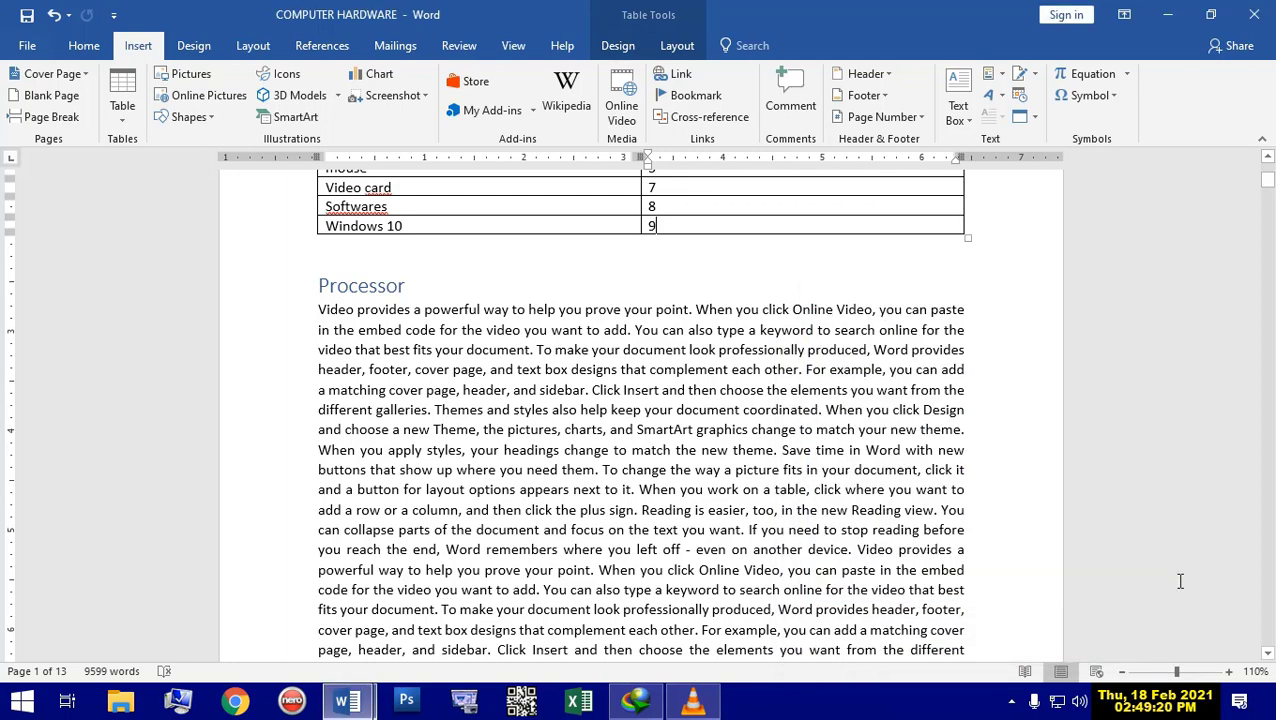
{"action": "scroll", "coordinate": [1145, 567], "scroll_direction": "down", "scroll_amount": 1}
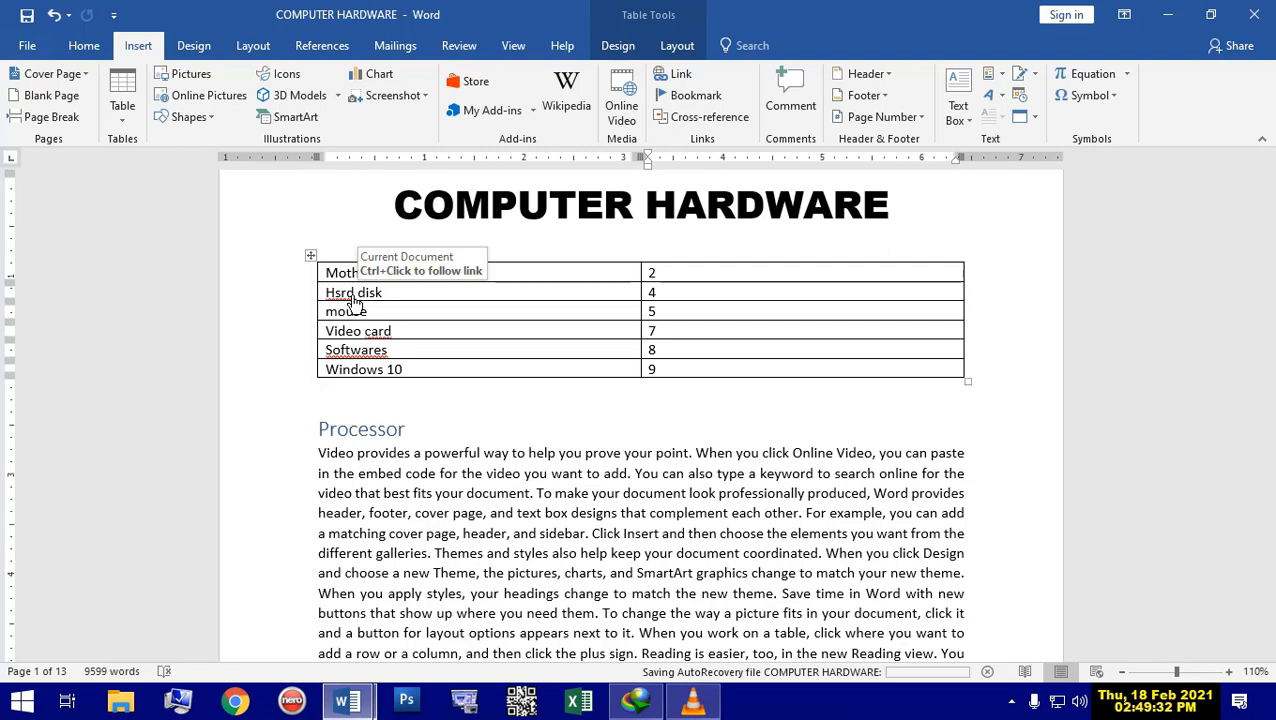
{"action": "left_click", "coordinate": [355, 298], "text": "ctrl"}
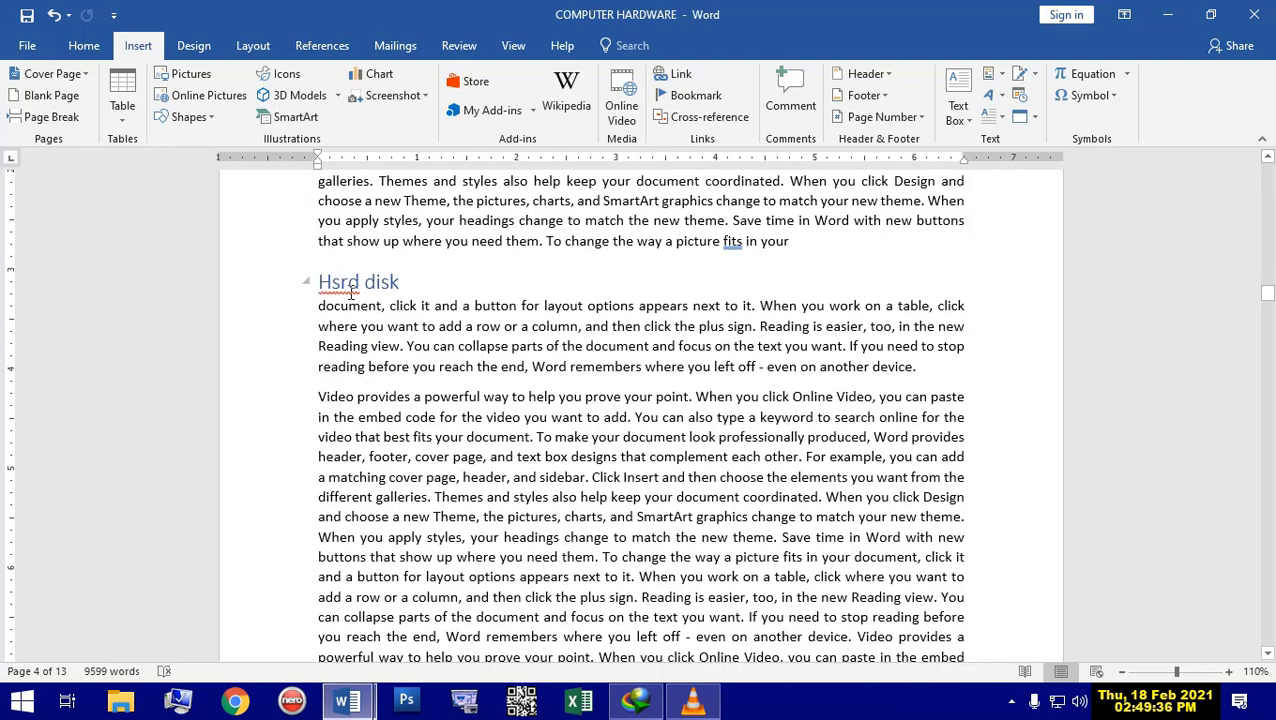
{"action": "scroll", "coordinate": [670, 462], "scroll_direction": "up", "scroll_amount": 2}
{"action": "scroll", "coordinate": [668, 455], "scroll_direction": "up", "scroll_amount": 6}
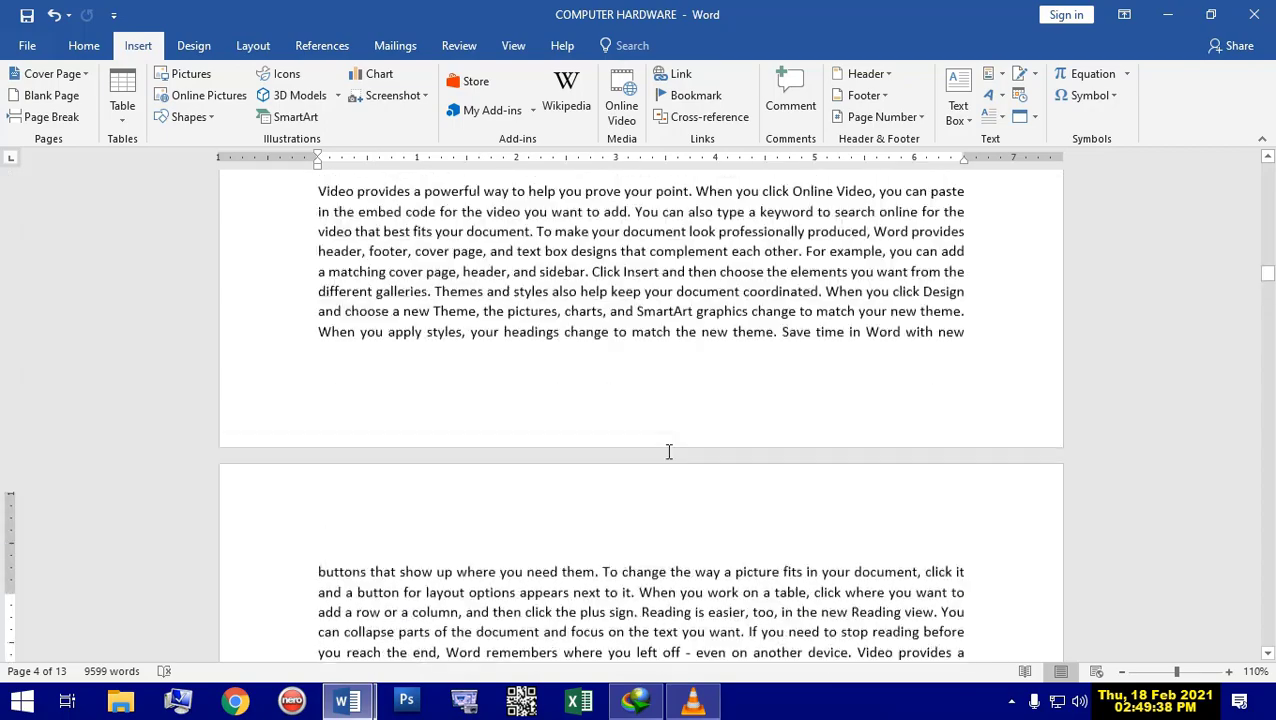
{"action": "scroll", "coordinate": [666, 448], "scroll_direction": "up", "scroll_amount": 6}
{"action": "scroll", "coordinate": [664, 440], "scroll_direction": "up", "scroll_amount": 6}
{"action": "scroll", "coordinate": [664, 440], "scroll_direction": "up", "scroll_amount": 6}
{"action": "scroll", "coordinate": [661, 439], "scroll_direction": "up", "scroll_amount": 6}
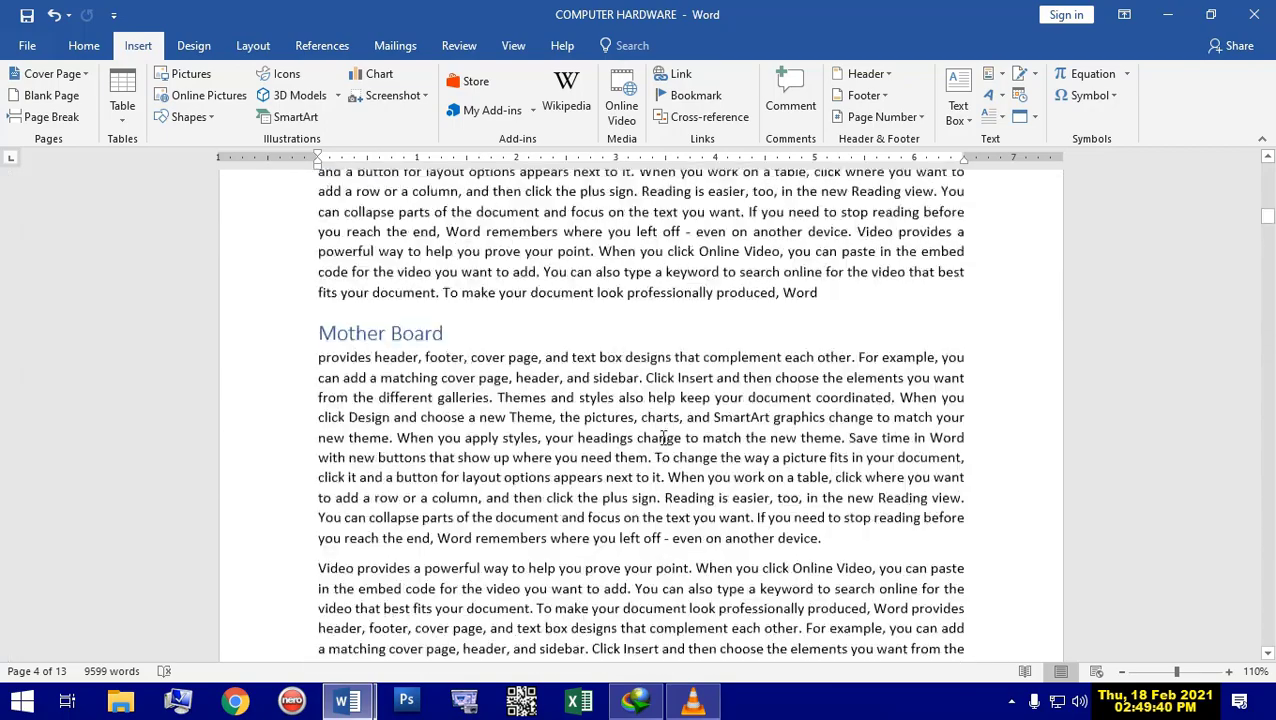
{"action": "scroll", "coordinate": [670, 425], "scroll_direction": "up", "scroll_amount": 6}
{"action": "scroll", "coordinate": [663, 380], "scroll_direction": "up", "scroll_amount": 6}
{"action": "scroll", "coordinate": [663, 375], "scroll_direction": "up", "scroll_amount": 3}
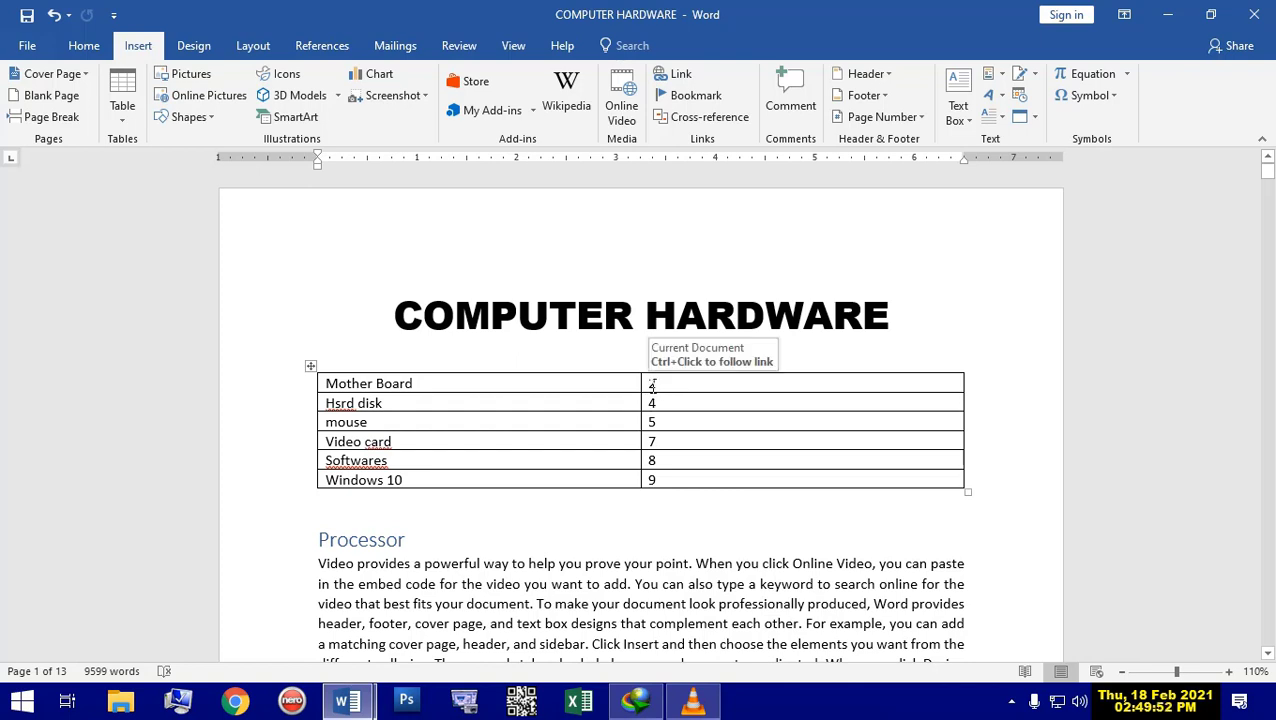
{"action": "left_click", "coordinate": [652, 383], "text": "ctrl"}
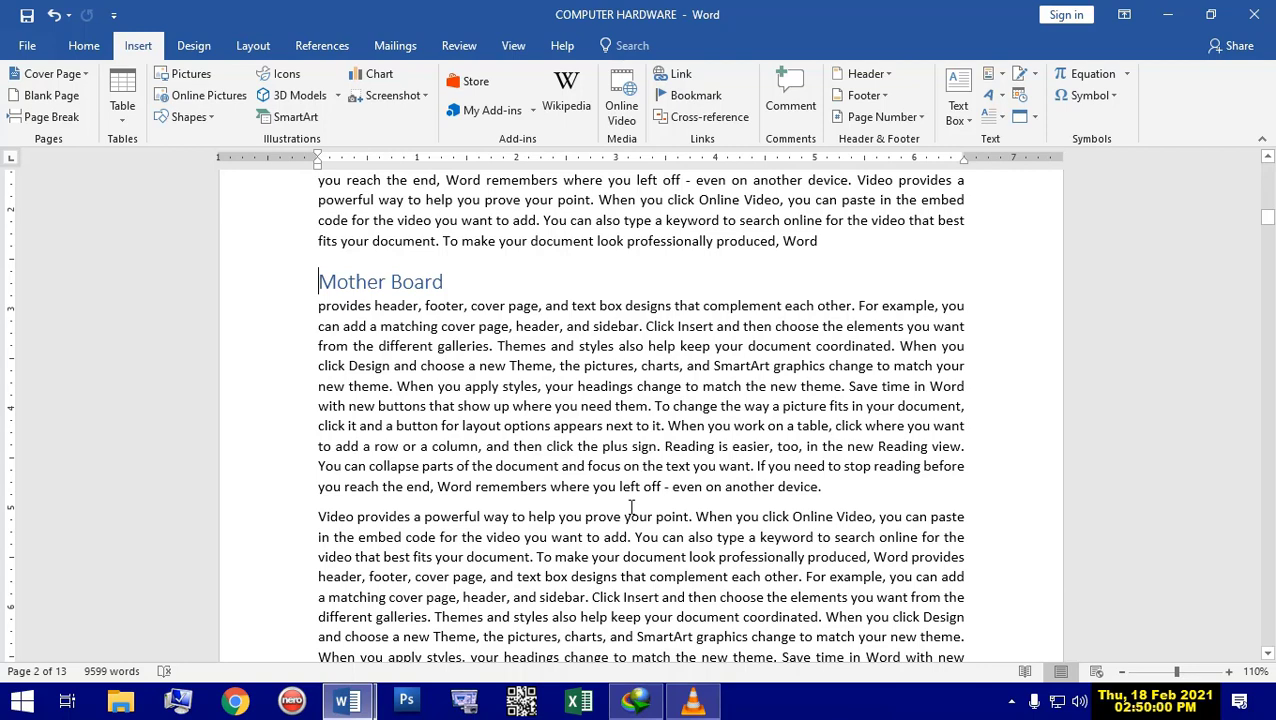
{"action": "key", "text": "ctrl+Home"}
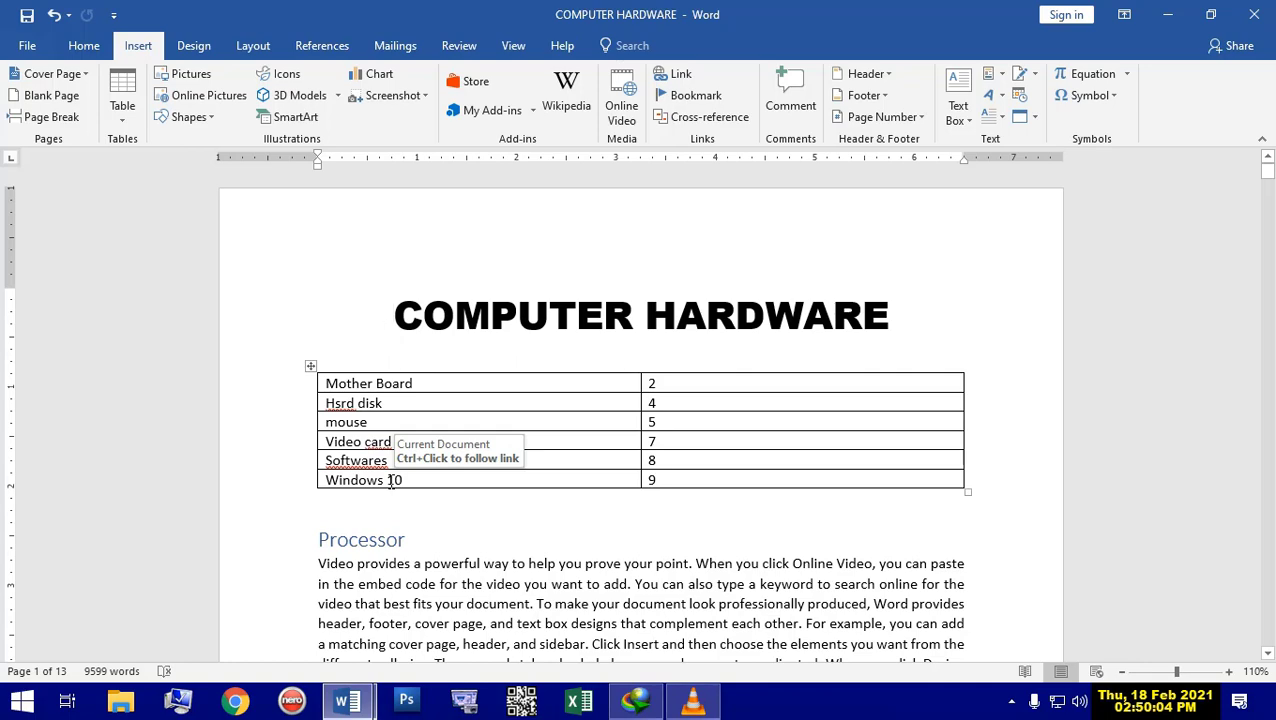
- Follow the Windows 10 link, then select 'CPU)' in the Processor (CPU) heading
{"action": "left_click", "coordinate": [391, 481], "text": "ctrl"}
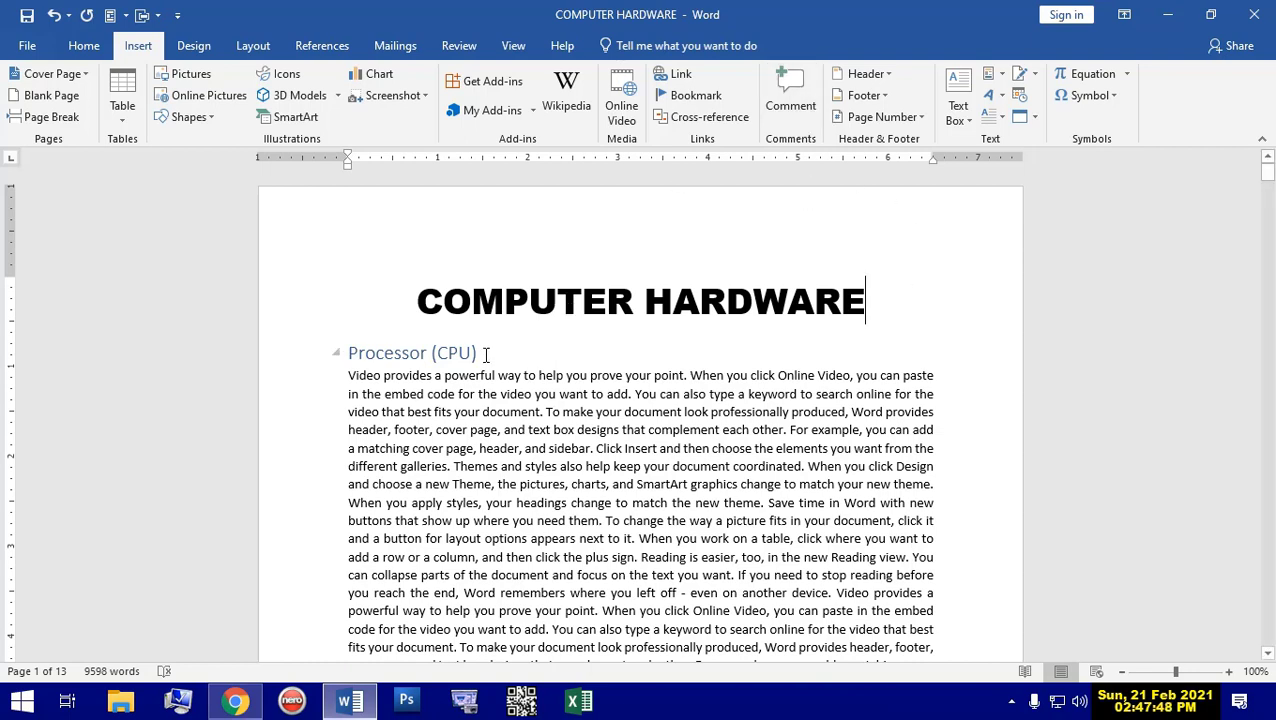
{"action": "mouse_move", "coordinate": [482, 352]}
{"action": "left_mouse_down"}
{"action": "mouse_move", "coordinate": [436, 371]}
{"action": "mouse_move", "coordinate": [438, 357]}
{"action": "left_mouse_up"}
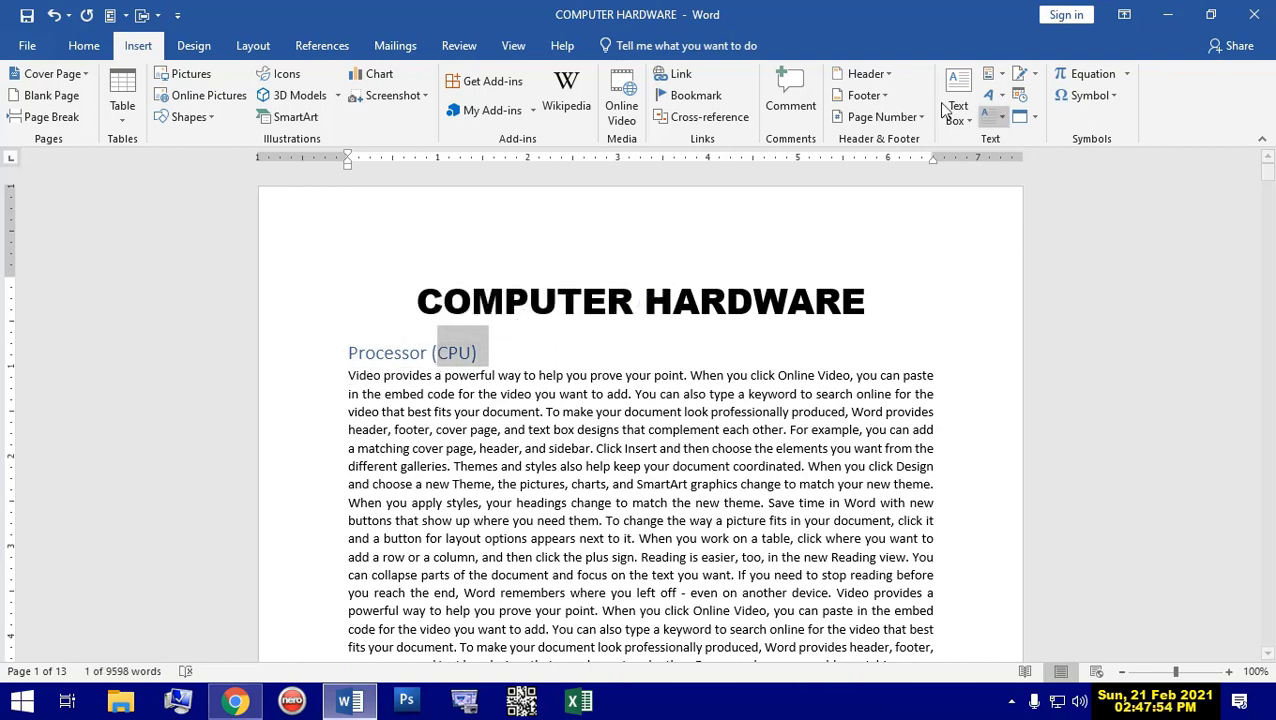
- Add a comment to the selected CPU text, close it, and reopen it from the margin balloon
{"action": "left_click", "coordinate": [788, 94]}
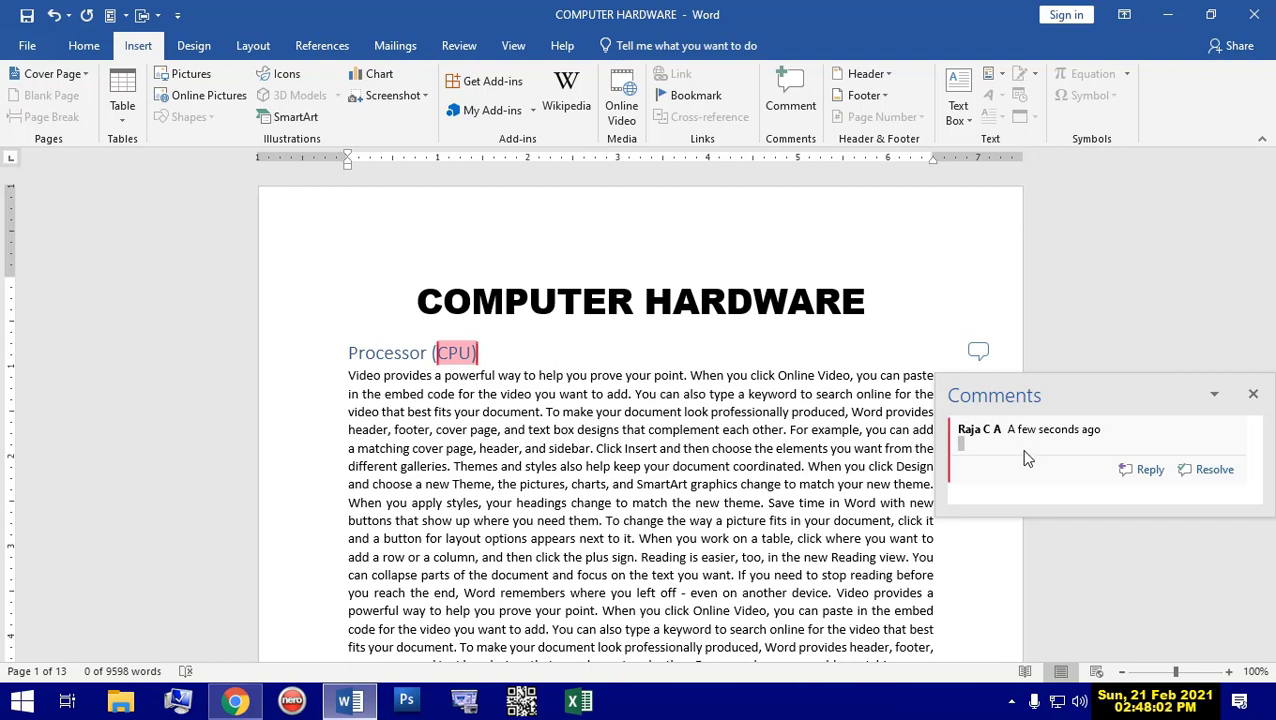
{"action": "left_click", "coordinate": [1003, 461]}
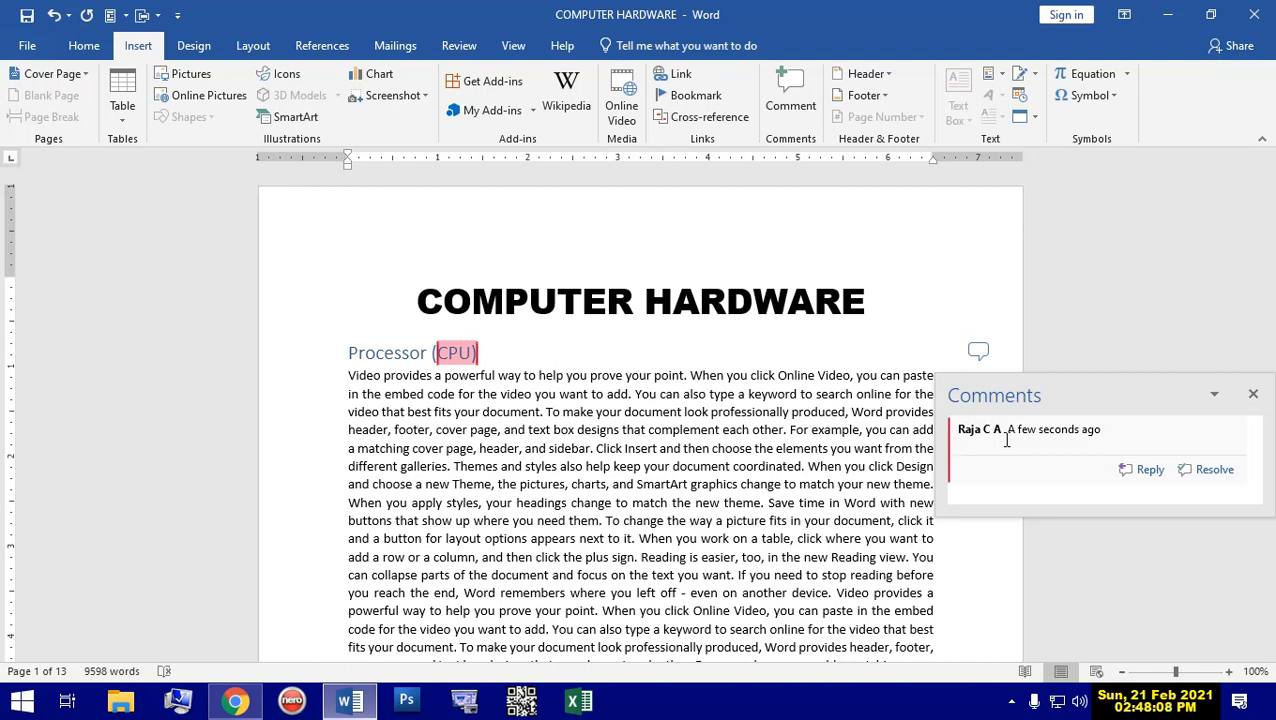
{"action": "type", "text": "ce"}
{"action": "type", "text": "l "}
{"action": "type", "text": "ssing unit"}
{"action": "left_click", "coordinate": [1122, 547]}
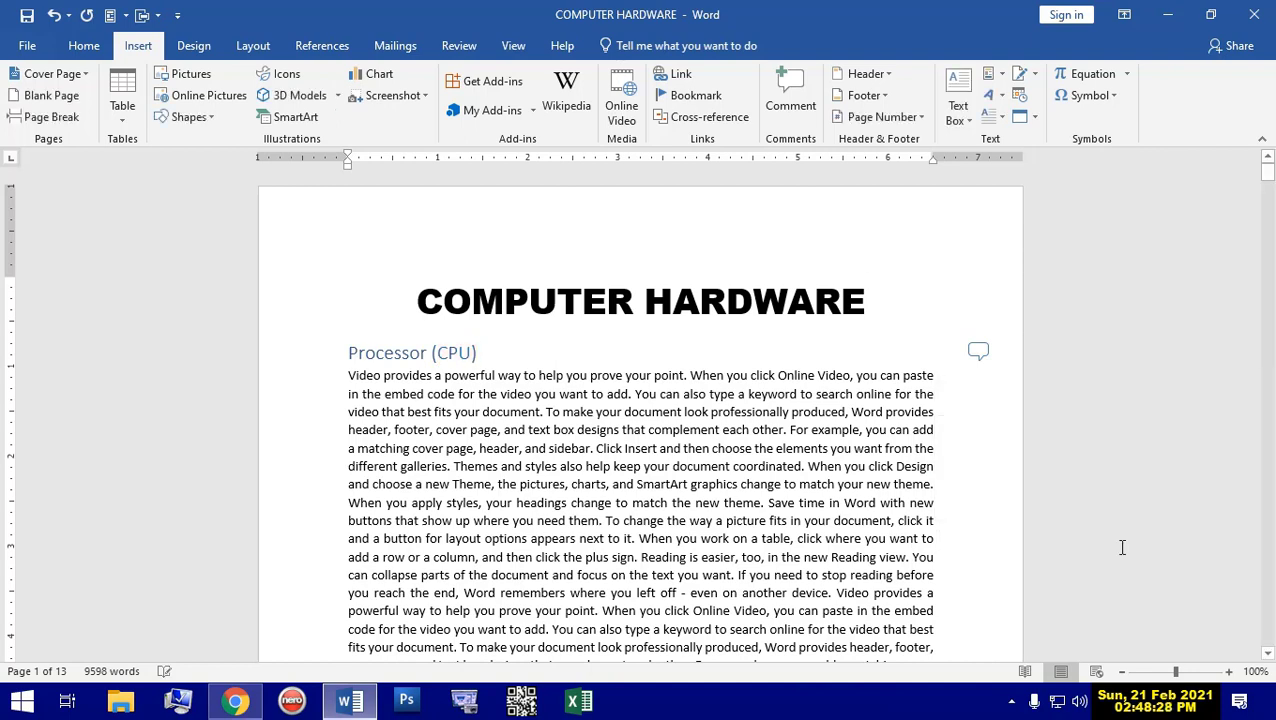
{"action": "left_click", "coordinate": [979, 353]}
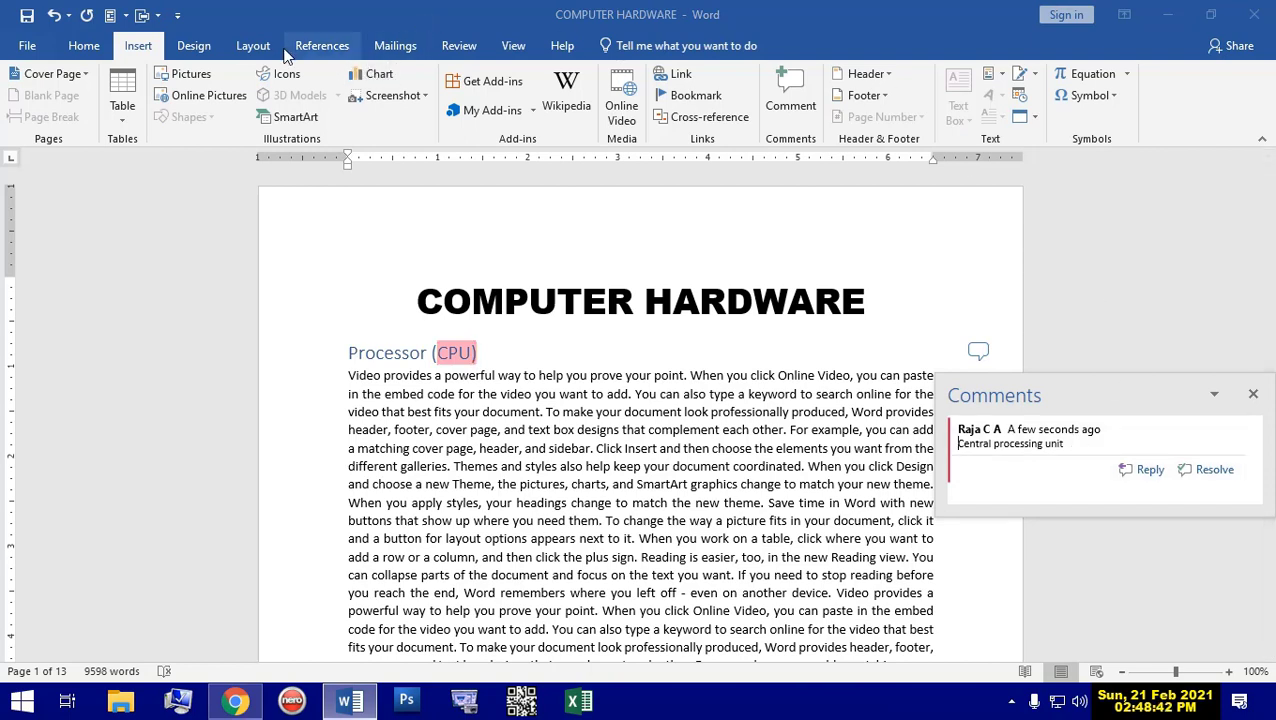
- On the Review tab, toggle Show Comments, then delete the 'Central processing unit' comment on CPU
{"action": "left_click", "coordinate": [455, 47]}
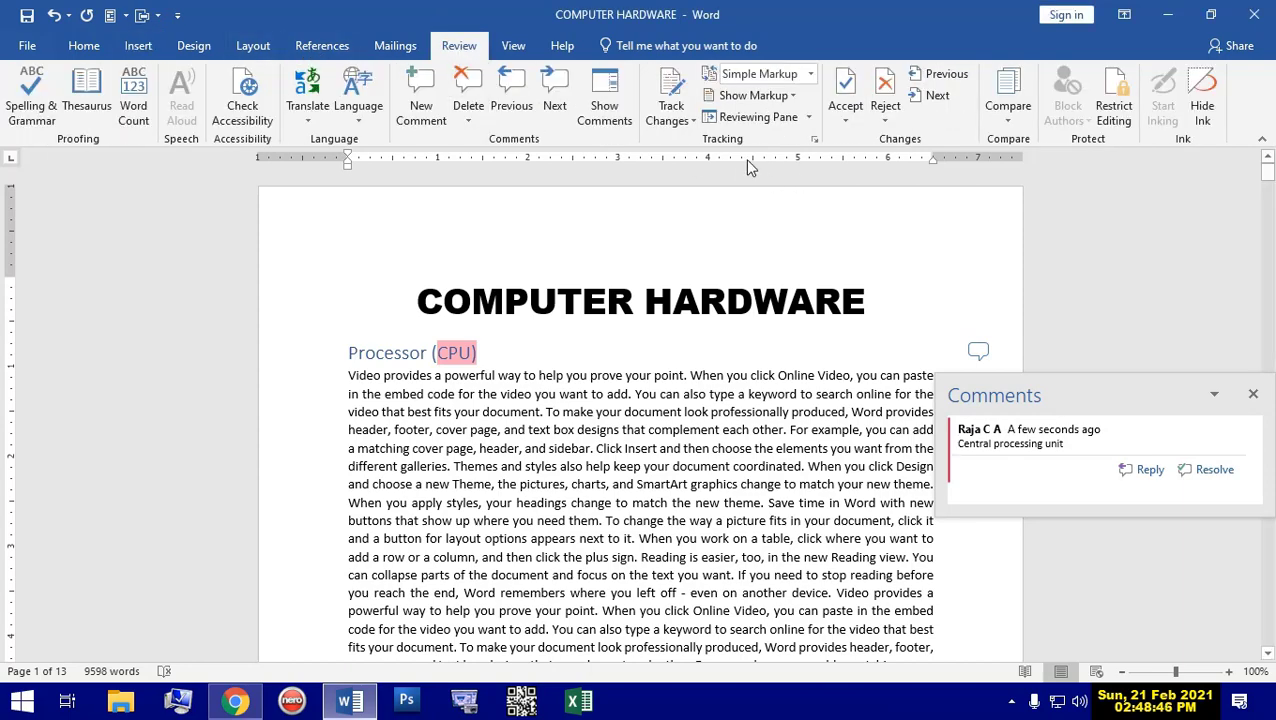
{"action": "left_click", "coordinate": [605, 95]}
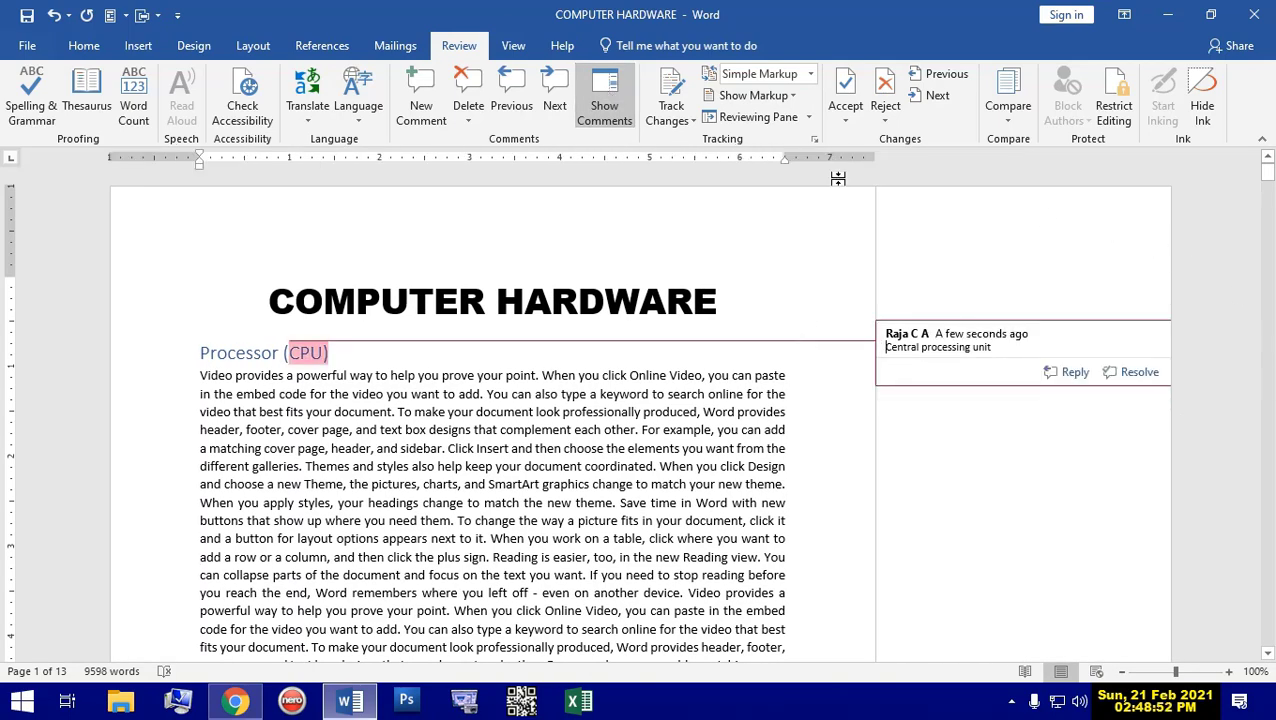
{"action": "left_click", "coordinate": [611, 107]}
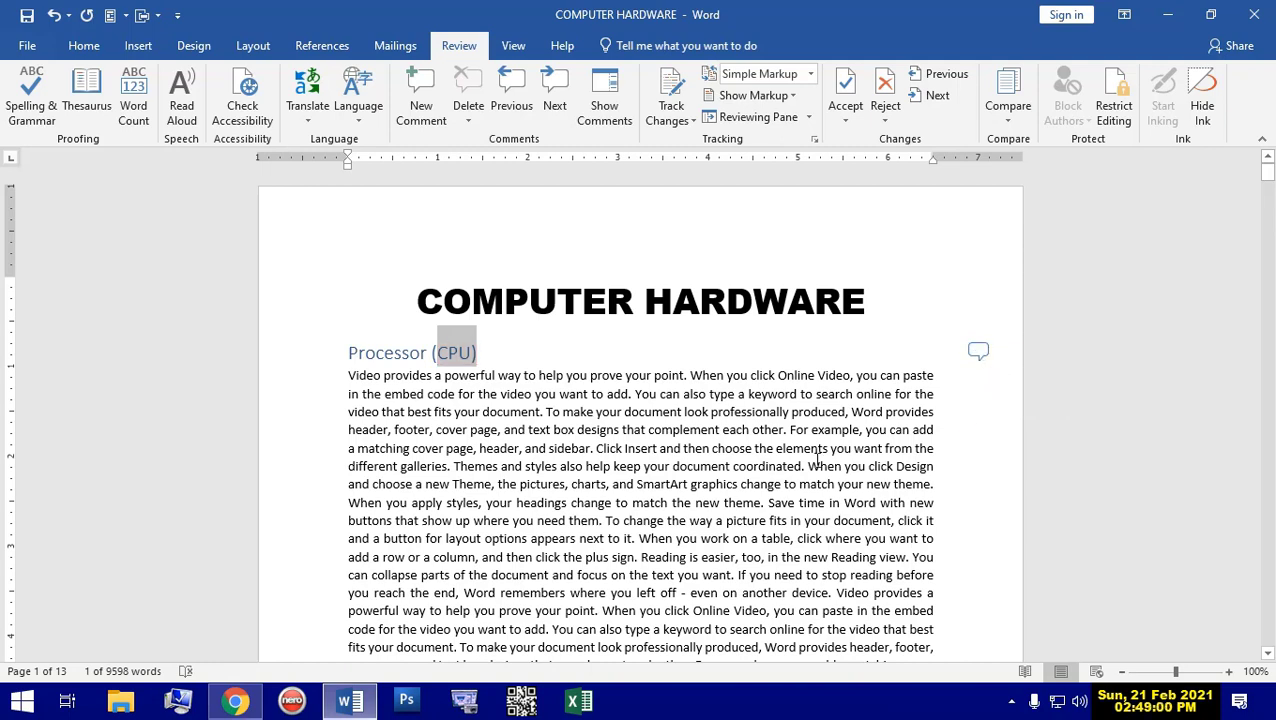
{"action": "left_click", "coordinate": [978, 352]}
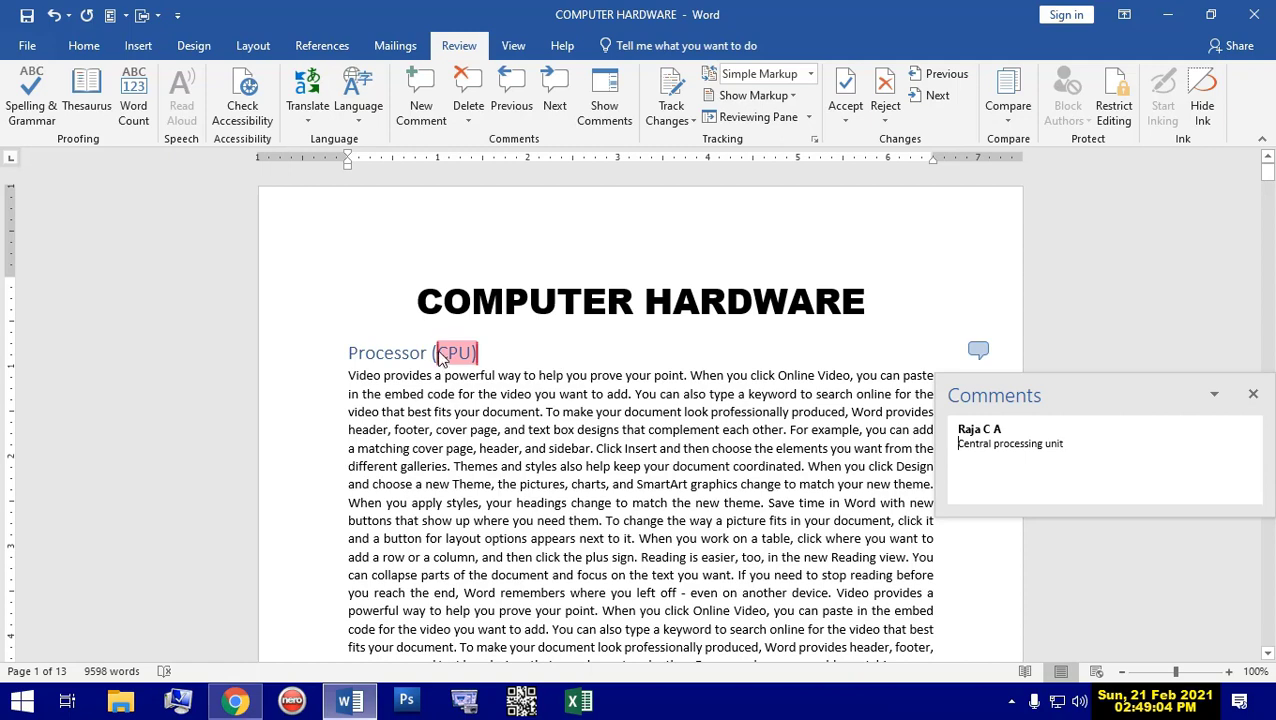
{"action": "mouse_move", "coordinate": [1041, 466]}
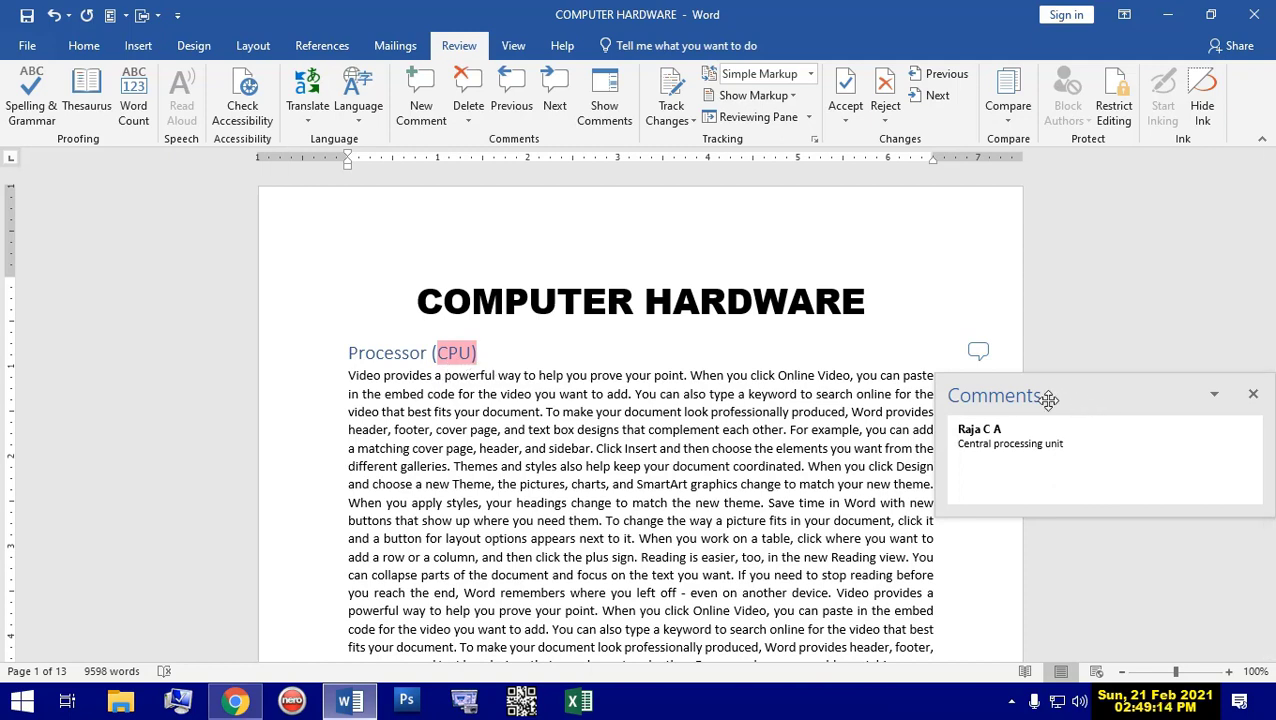
{"action": "left_click", "coordinate": [605, 100]}
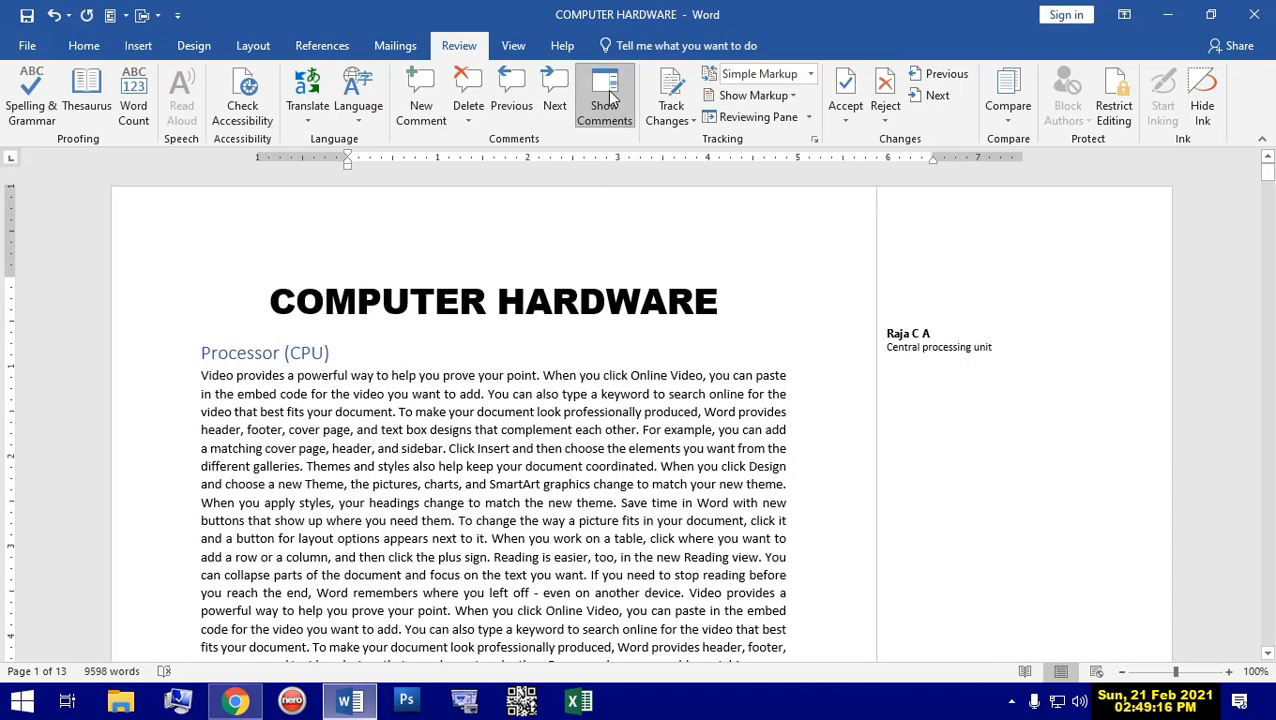
{"action": "mouse_move", "coordinate": [925, 372]}
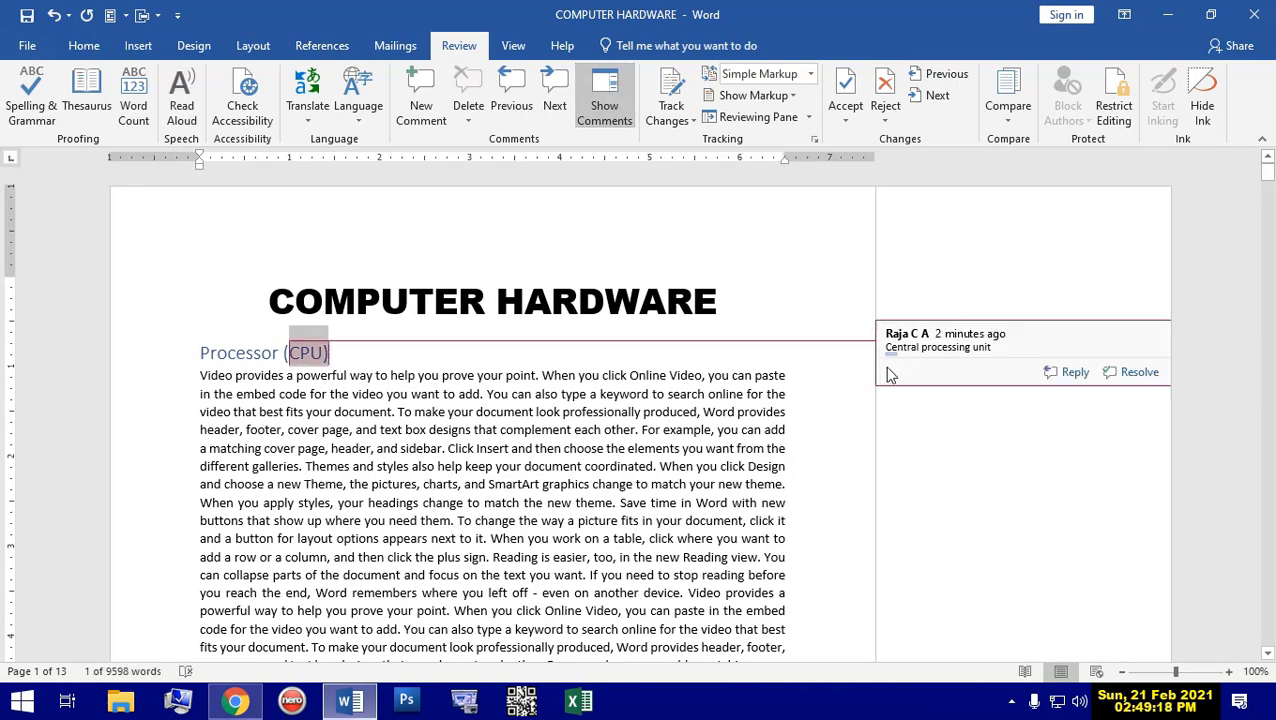
{"action": "left_click", "coordinate": [611, 108]}
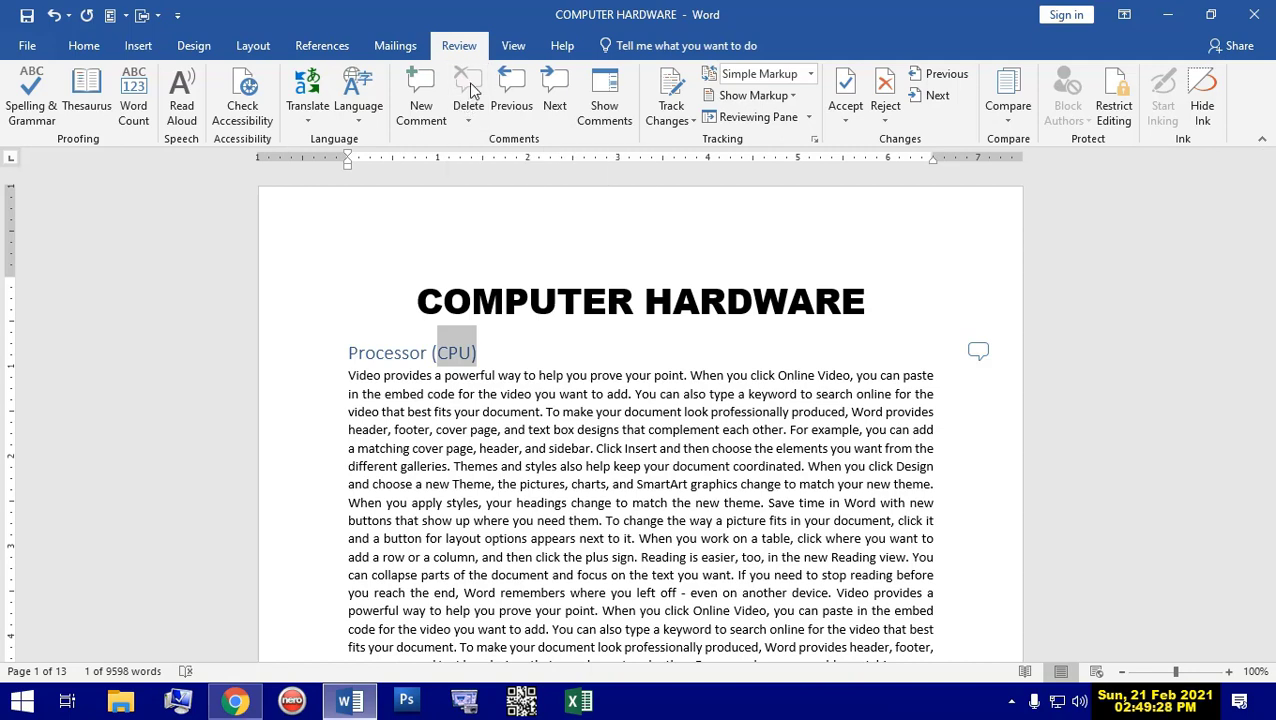
{"action": "left_click", "coordinate": [975, 362]}
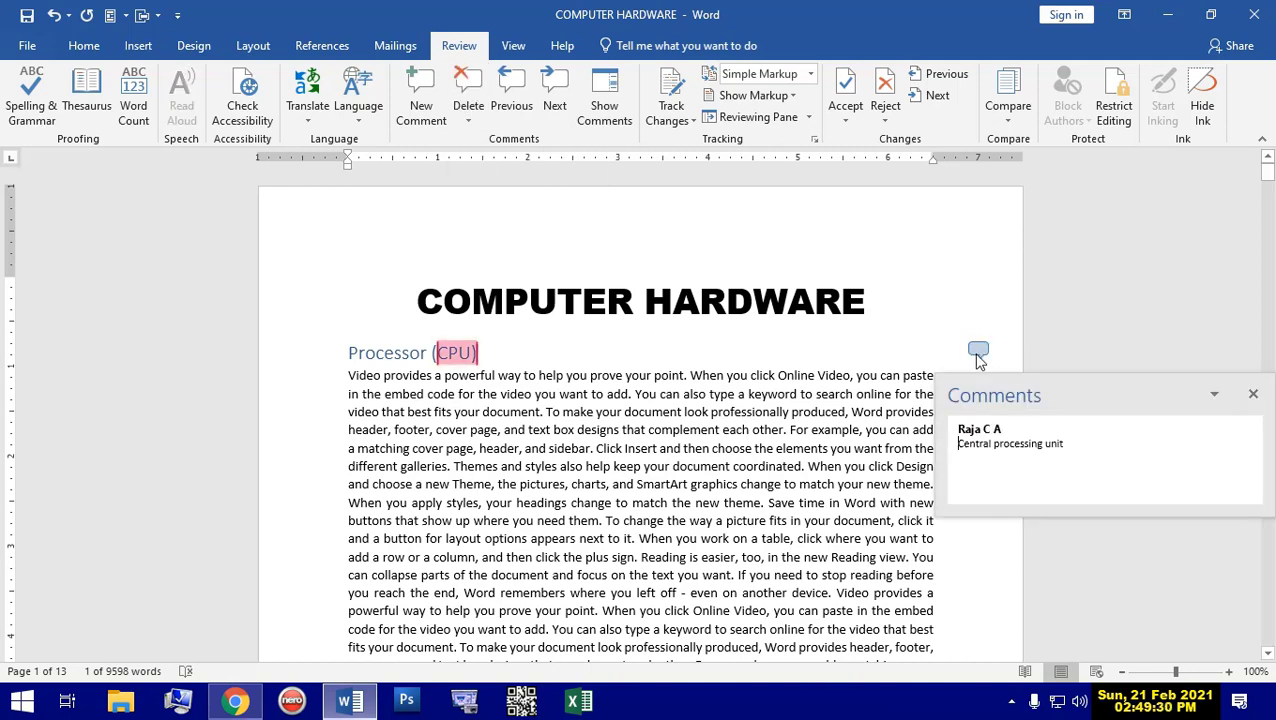
{"action": "left_click", "coordinate": [462, 84]}
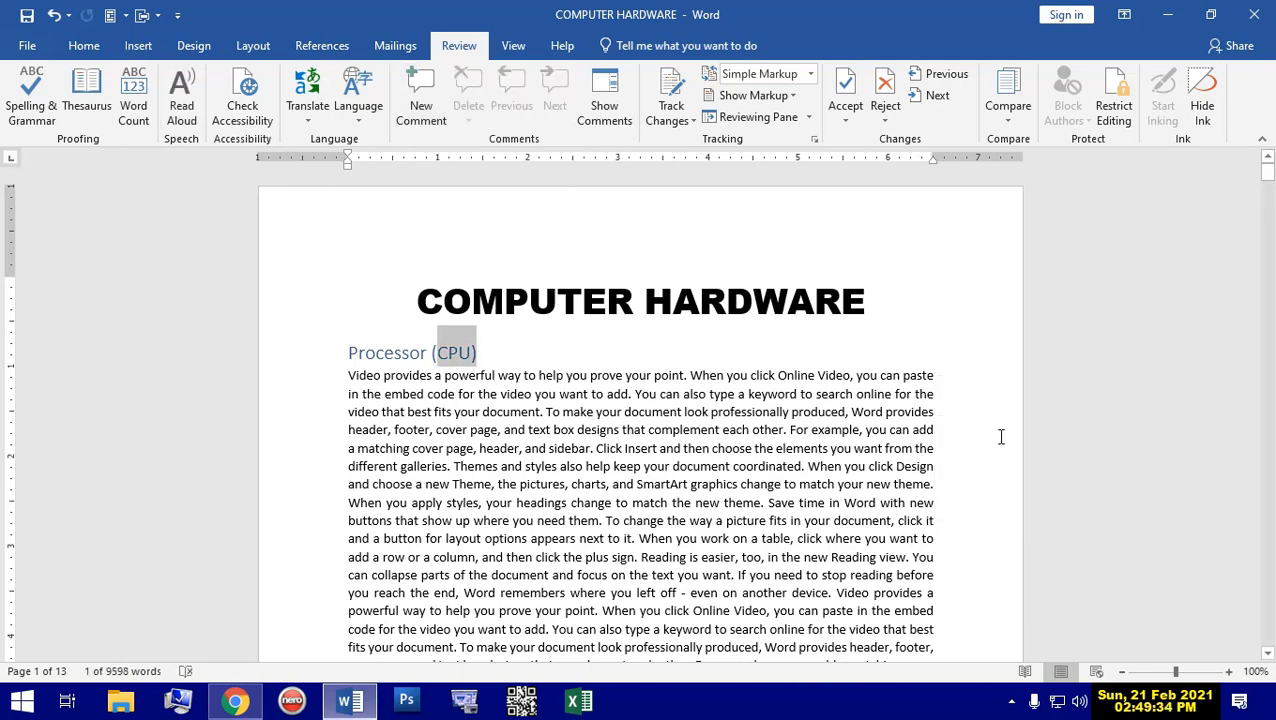
{"action": "left_click", "coordinate": [998, 430]}
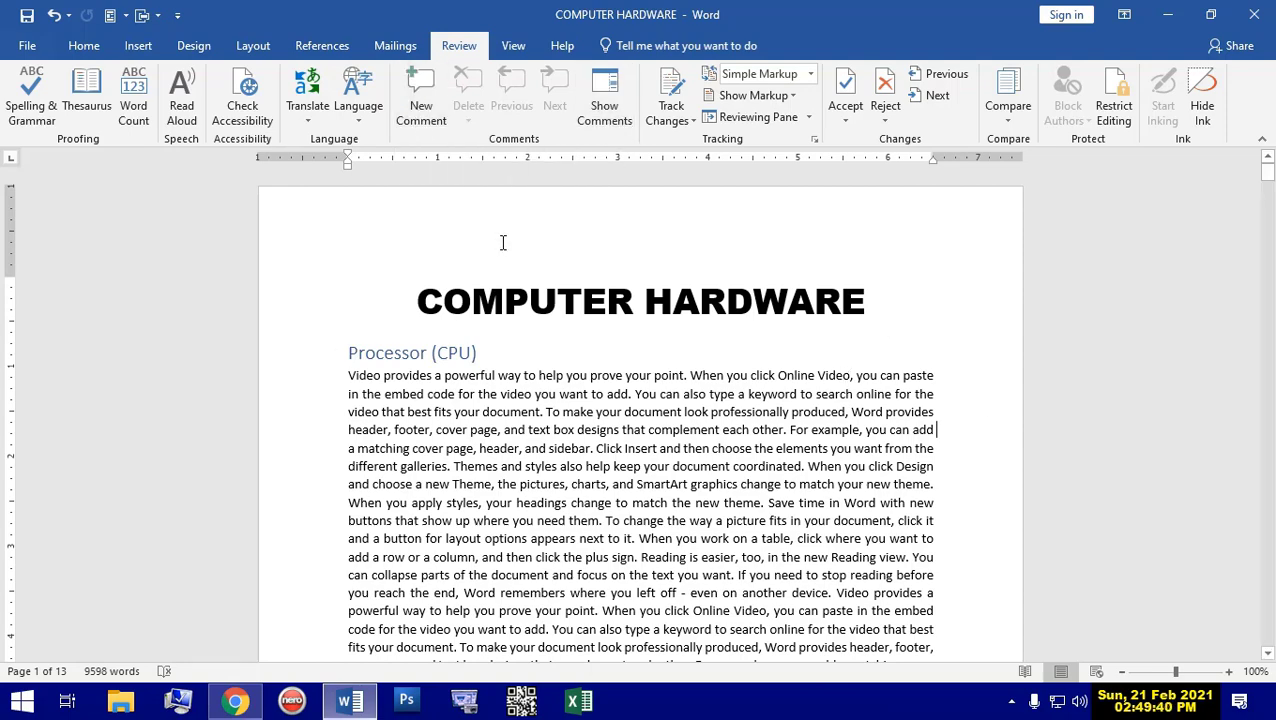
- Scroll down, select the whole Google Drive link line, and add a new comment to it
{"action": "scroll", "coordinate": [505, 250], "scroll_direction": "down", "scroll_amount": 2}
{"action": "scroll", "coordinate": [505, 250], "scroll_direction": "down", "scroll_amount": 4}
{"action": "scroll", "coordinate": [505, 250], "scroll_direction": "down", "scroll_amount": 3}
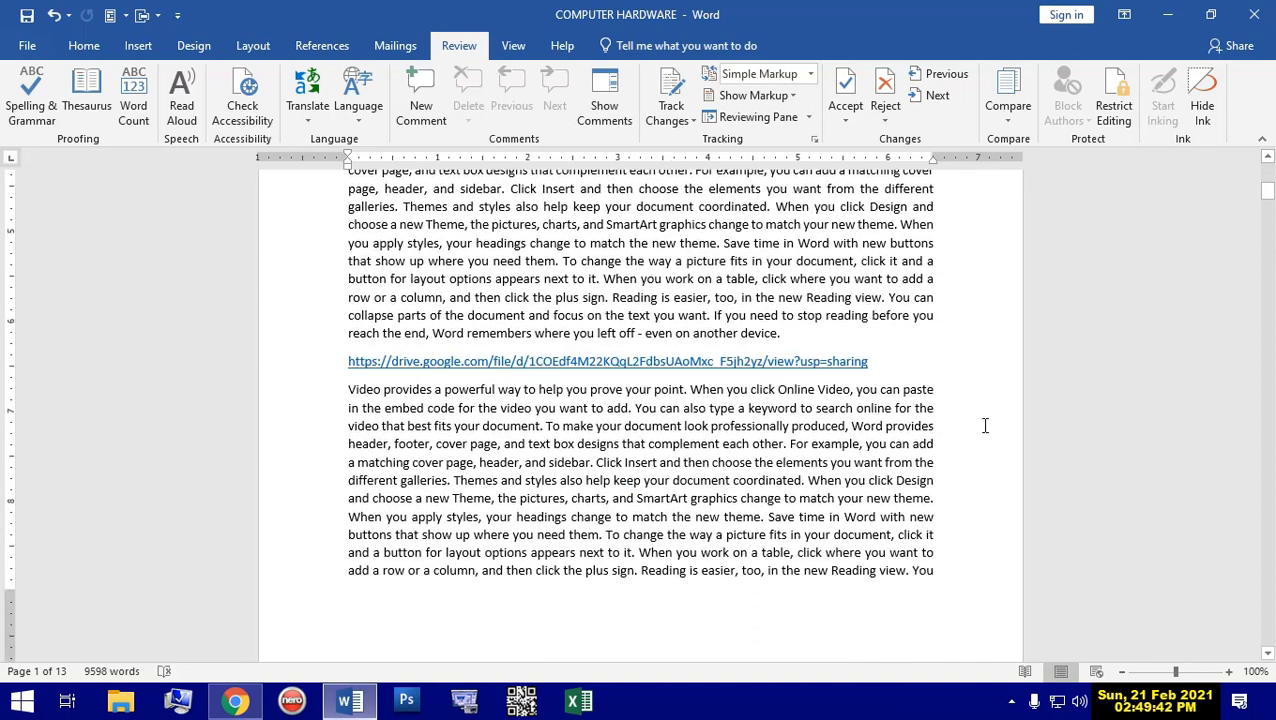
{"action": "triple_click", "coordinate": [447, 364]}
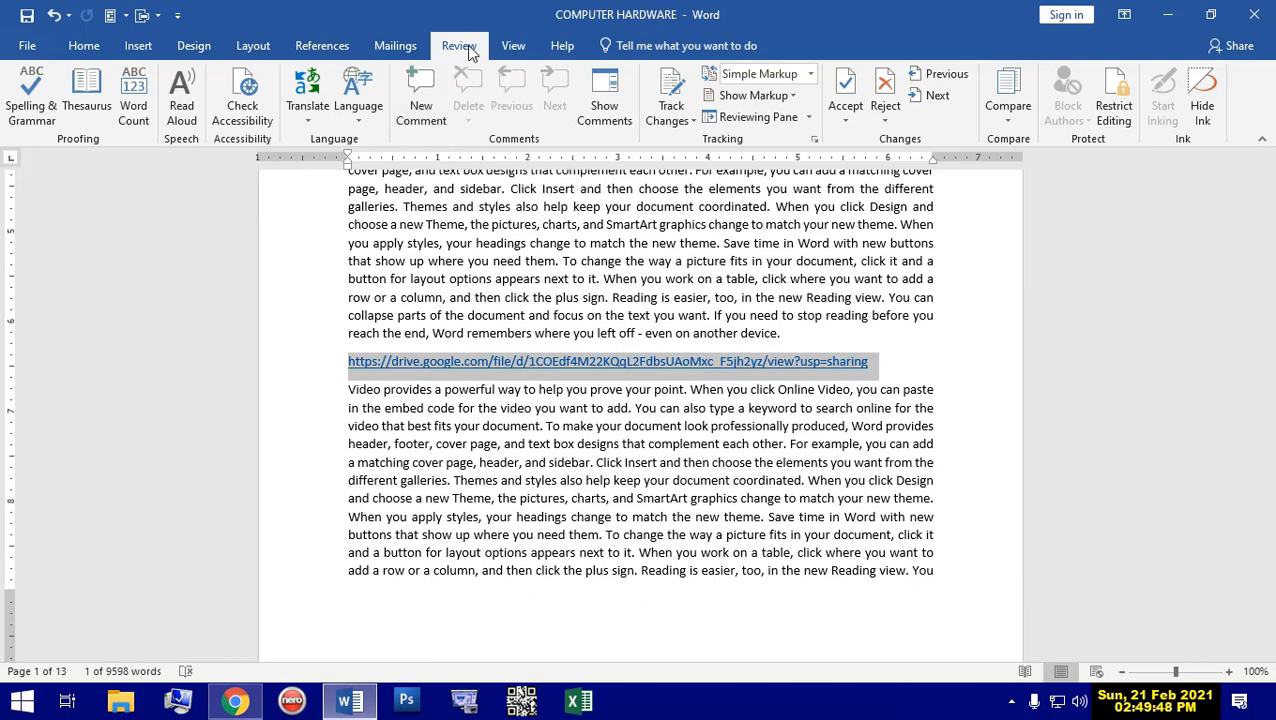
{"action": "left_click", "coordinate": [140, 46]}
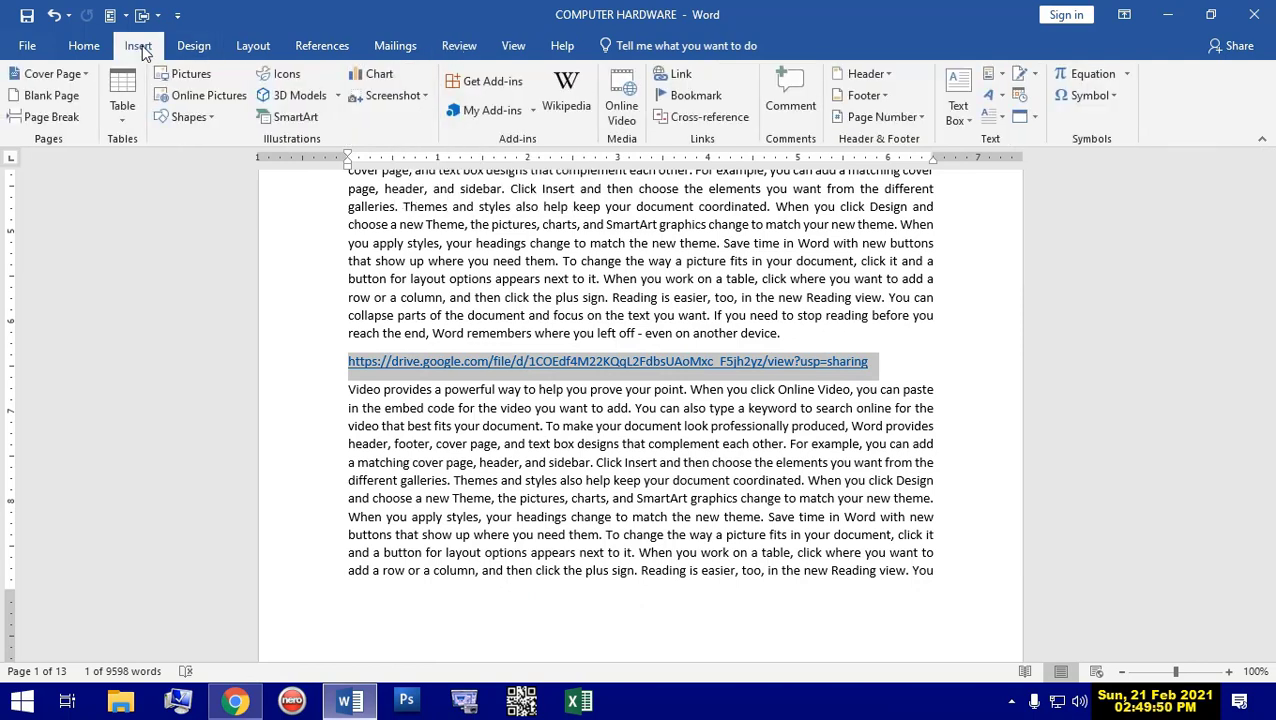
{"action": "left_click", "coordinate": [800, 95]}
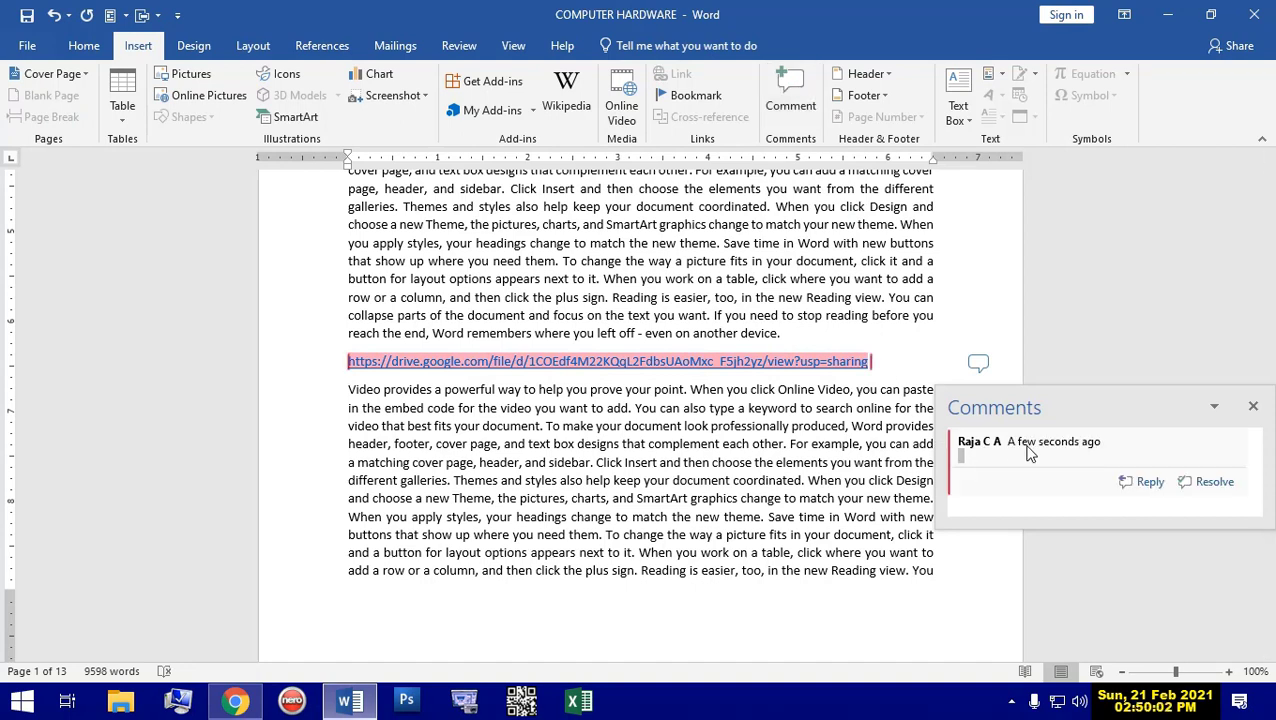
- Type the comment 'Click here more ditils', correct the extra letter, and close the comment
{"action": "type", "text": "Clic"}
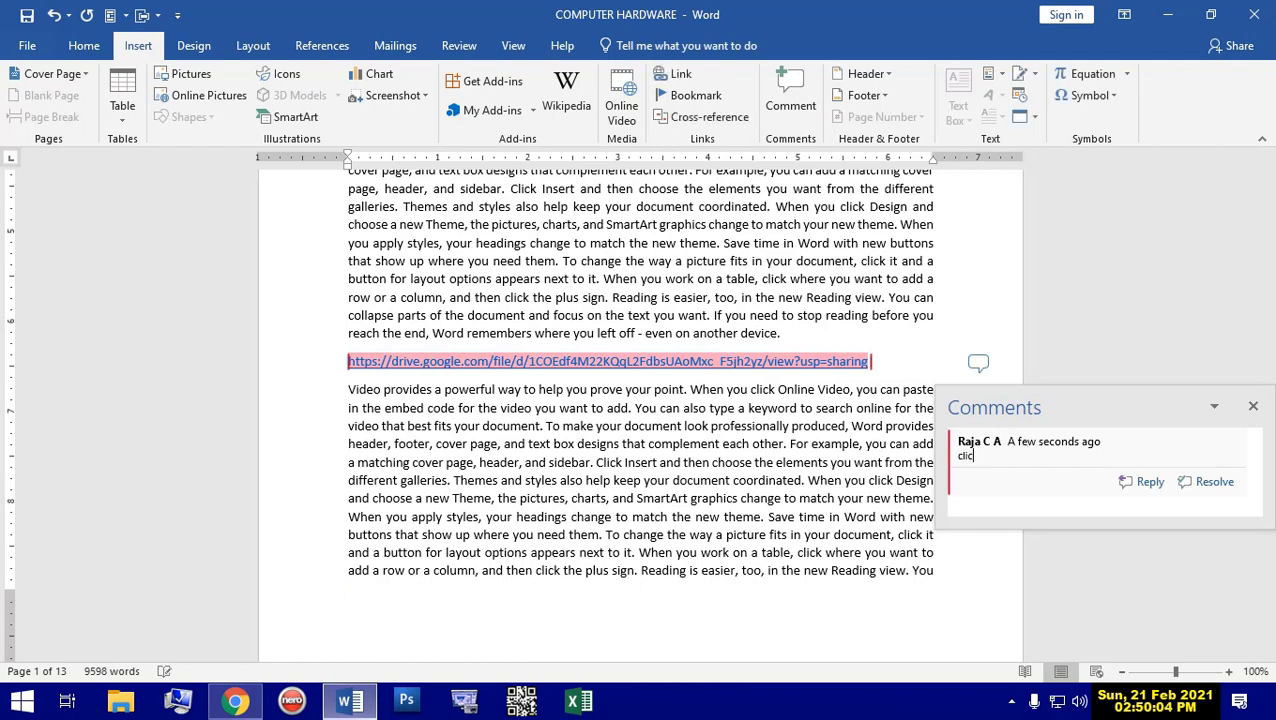
{"action": "type", "text": "k here"}
{"action": "type", "text": " more dita"}
{"action": "type", "text": "ils"}
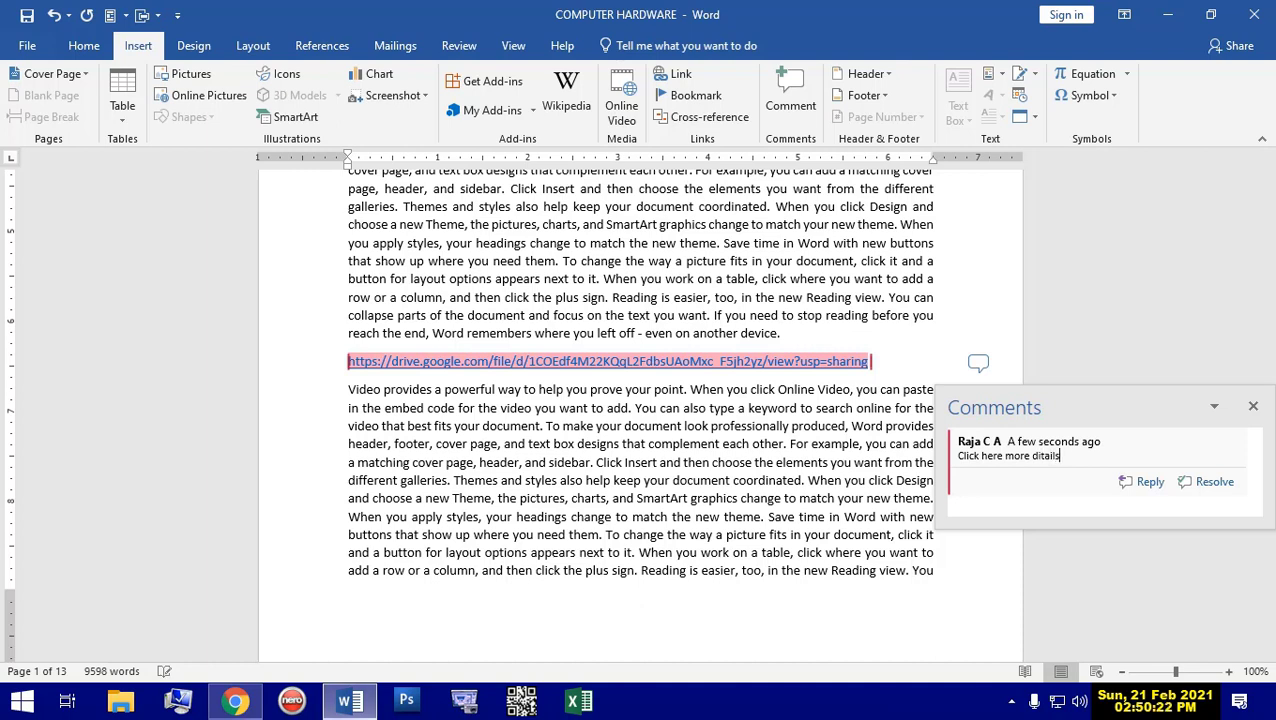
{"action": "left_click", "coordinate": [1052, 455]}
{"action": "key", "text": "BackSpace"}
{"action": "left_click", "coordinate": [1157, 361]}
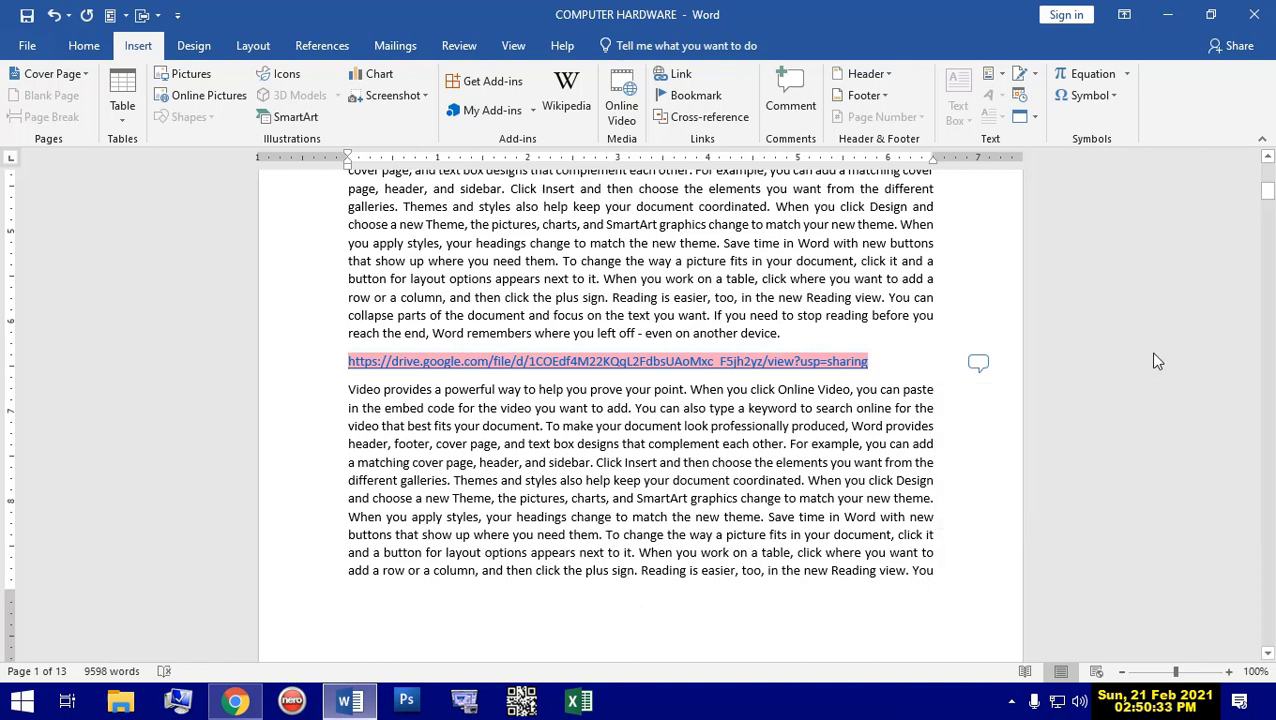
{"action": "left_click", "coordinate": [980, 367]}
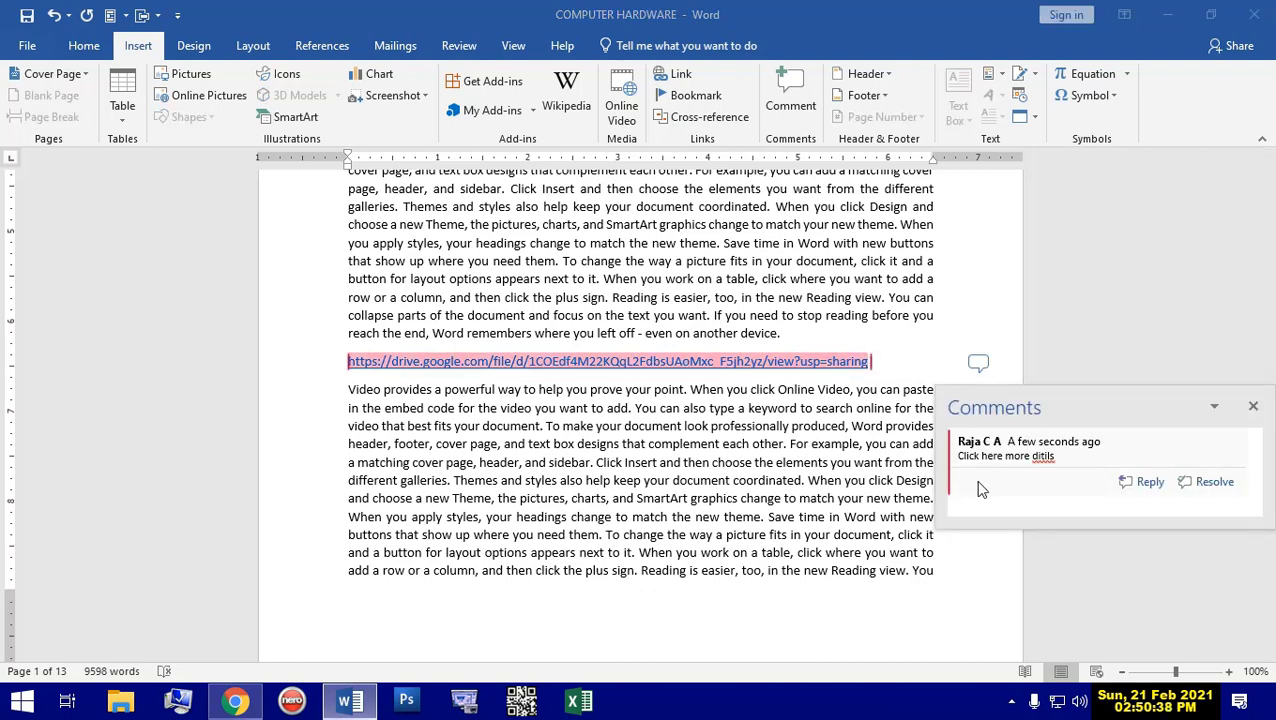
{"action": "left_click", "coordinate": [1119, 362]}
{"action": "mouse_move", "coordinate": [755, 362]}
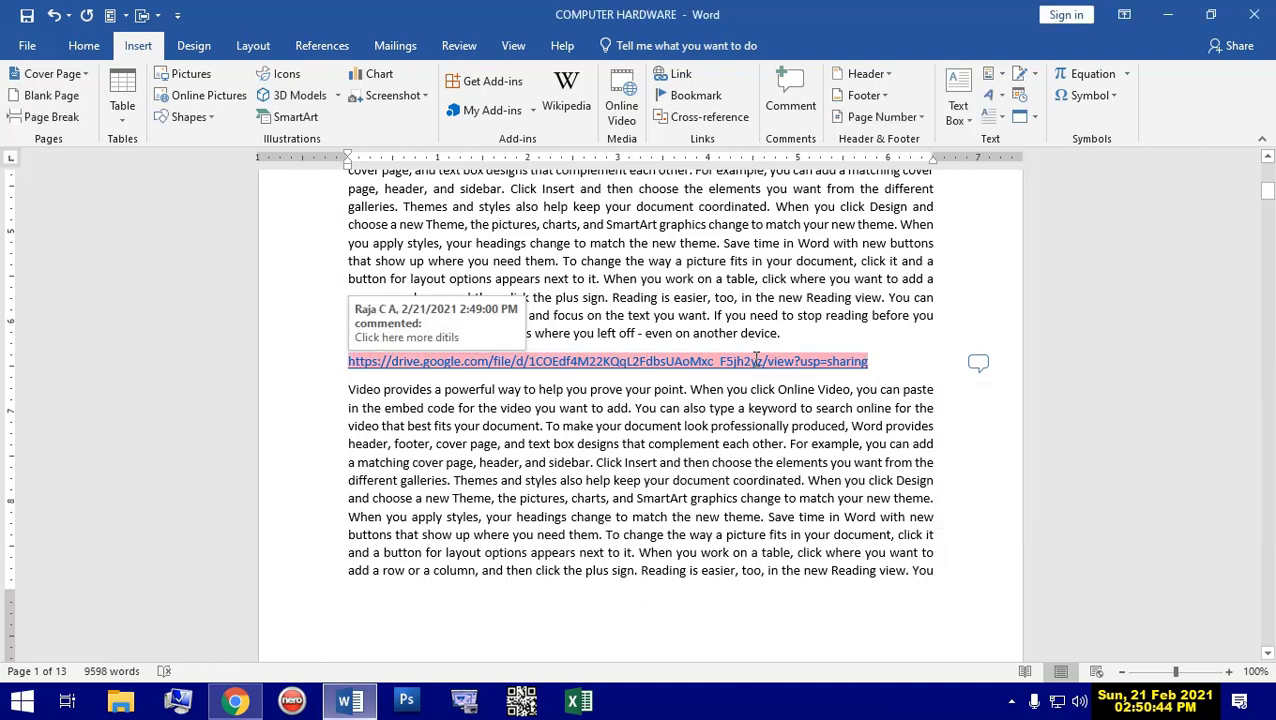
{"action": "left_click", "coordinate": [754, 360]}
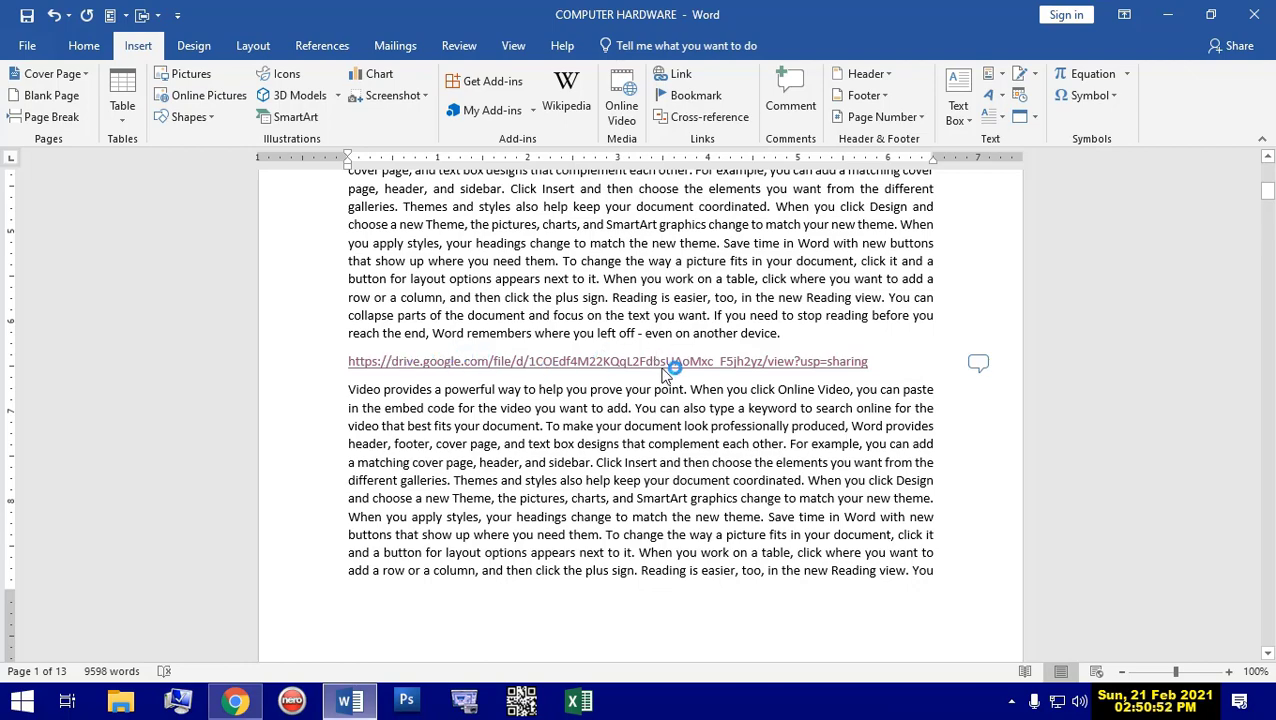
- Follow the document's Google Drive link into a new Chrome tab and close the Central processing unit Wikipedia tab
{"action": "left_click", "coordinate": [857, 362], "text": "ctrl"}
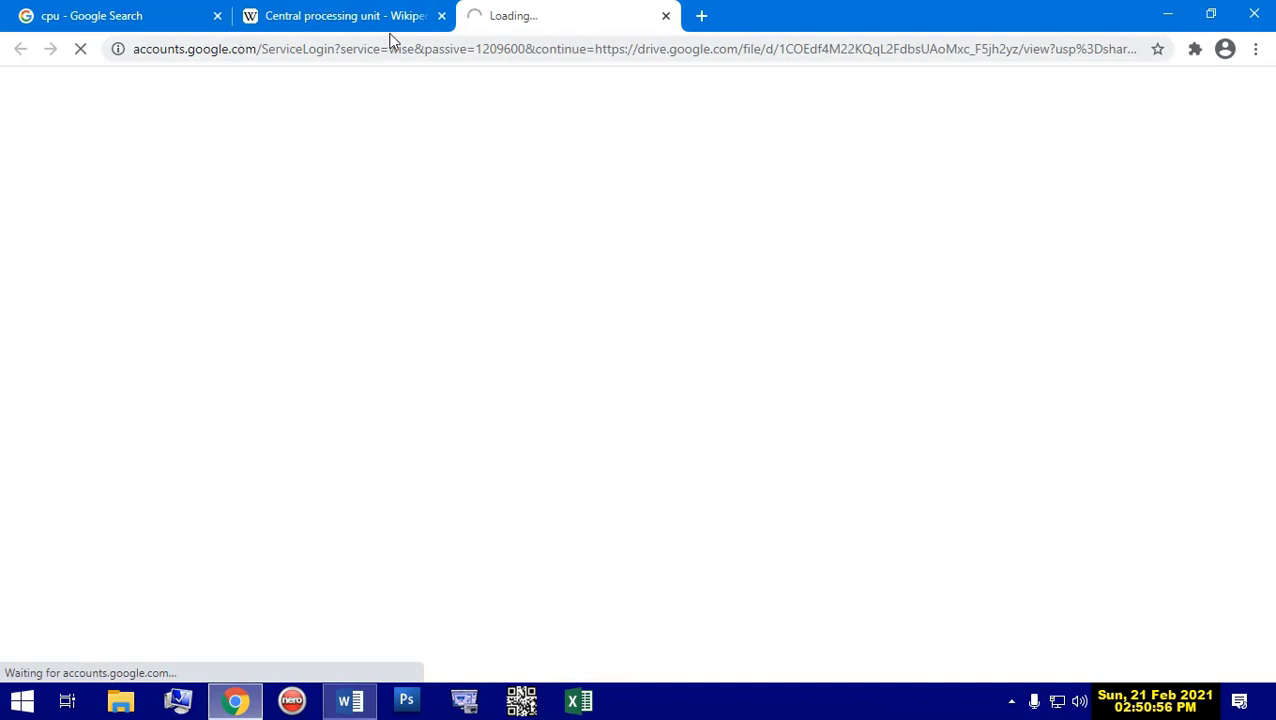
{"action": "left_click", "coordinate": [442, 16]}
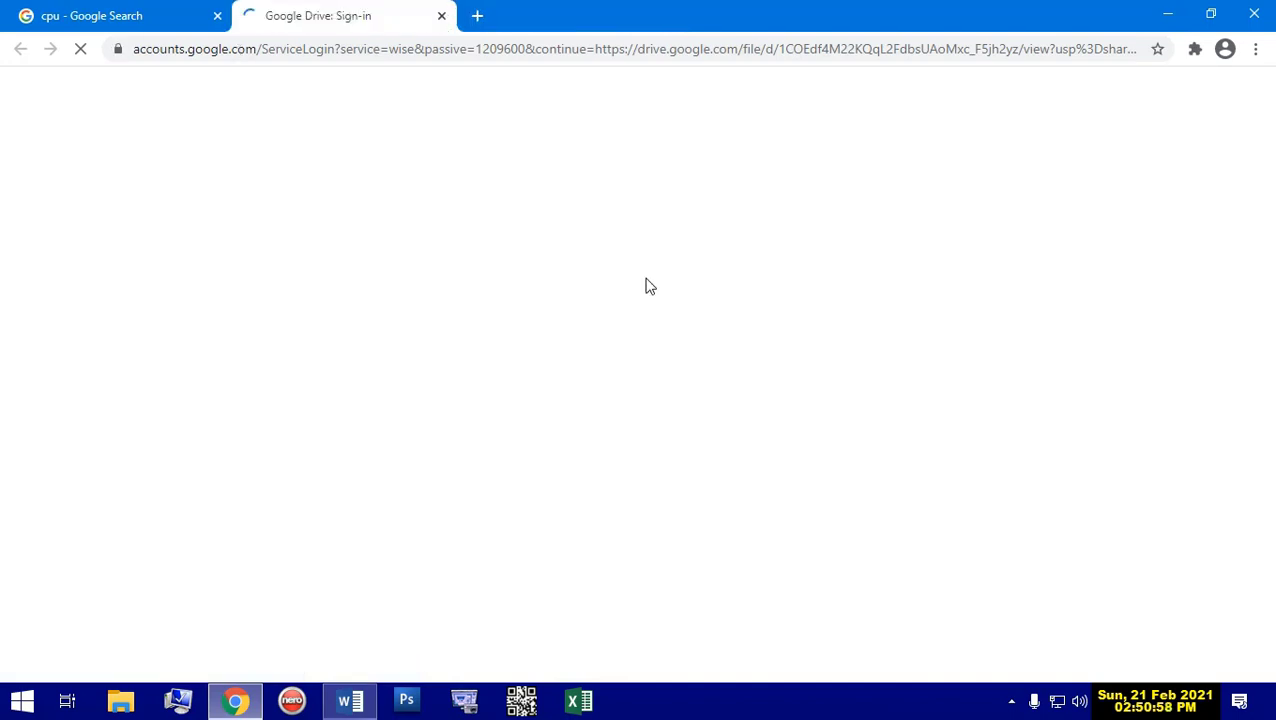
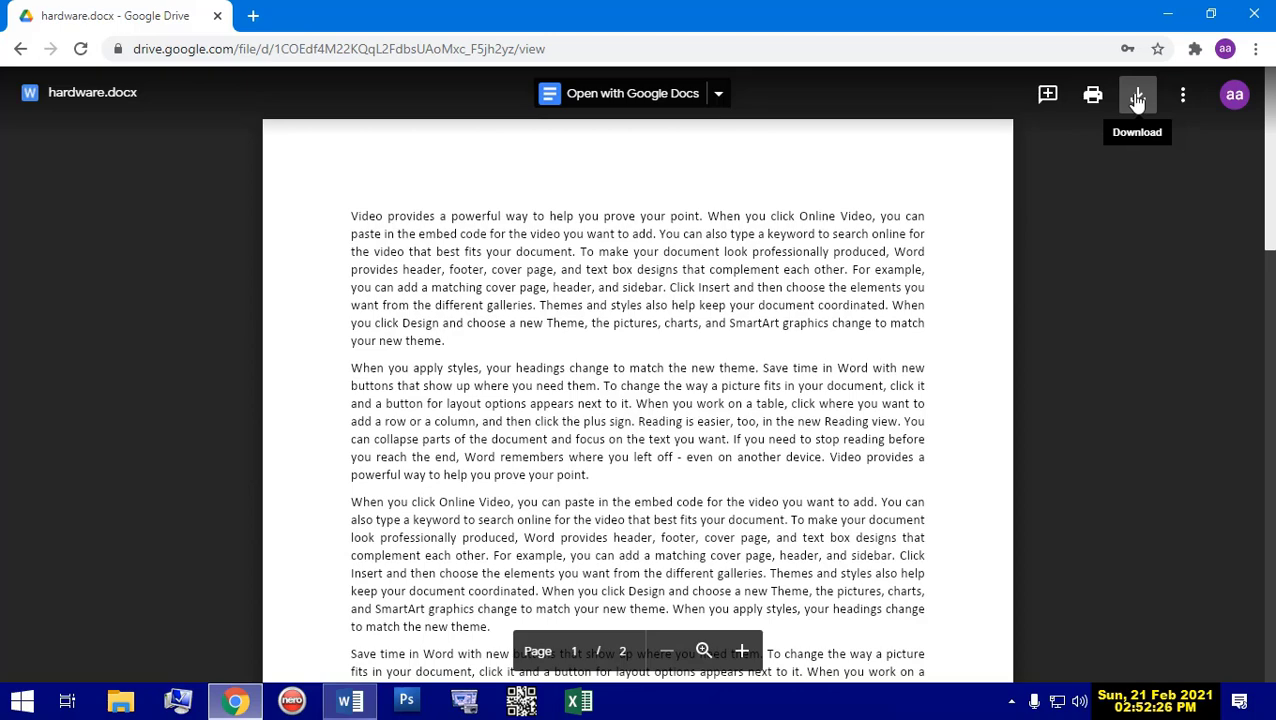
- Close the Chrome window showing the hardware.docx preview to return to the Word document
{"action": "left_click", "coordinate": [1252, 17]}
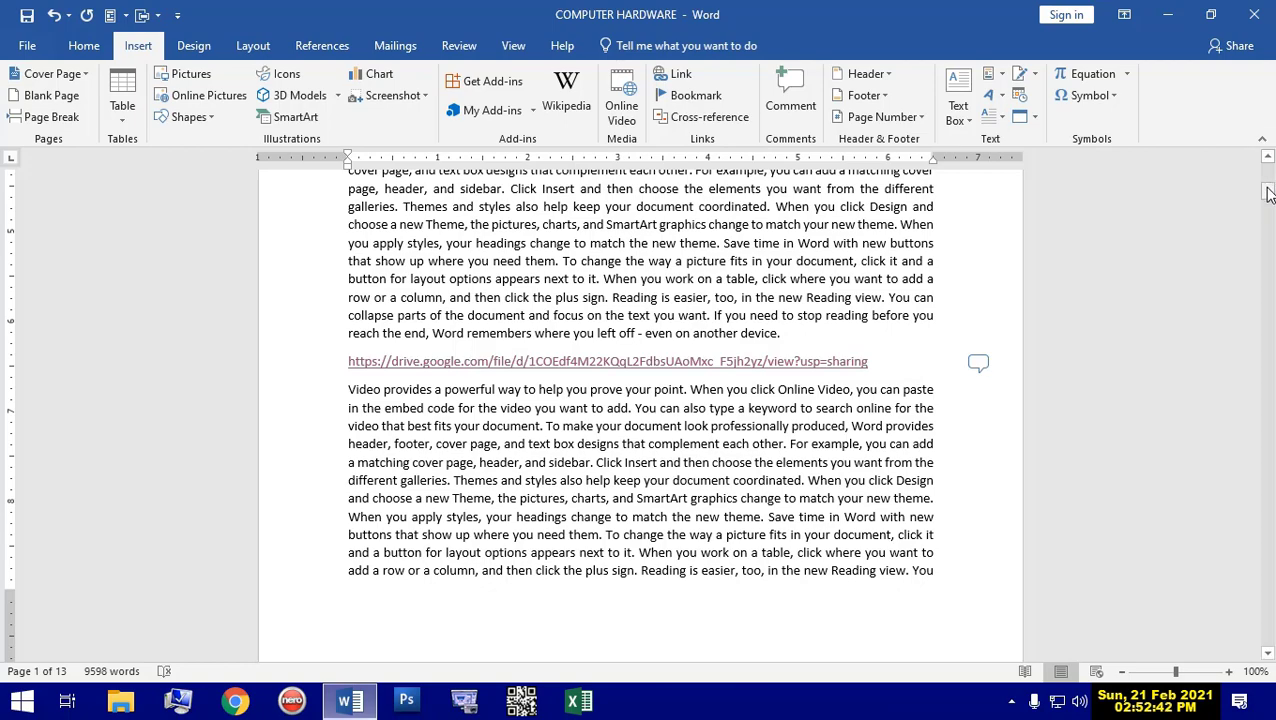
- Insert a Blank (Three Columns) header with three [Type here] placeholders
{"action": "left_click_drag", "start_coordinate": [1268, 192], "coordinate": [1267, 165]}
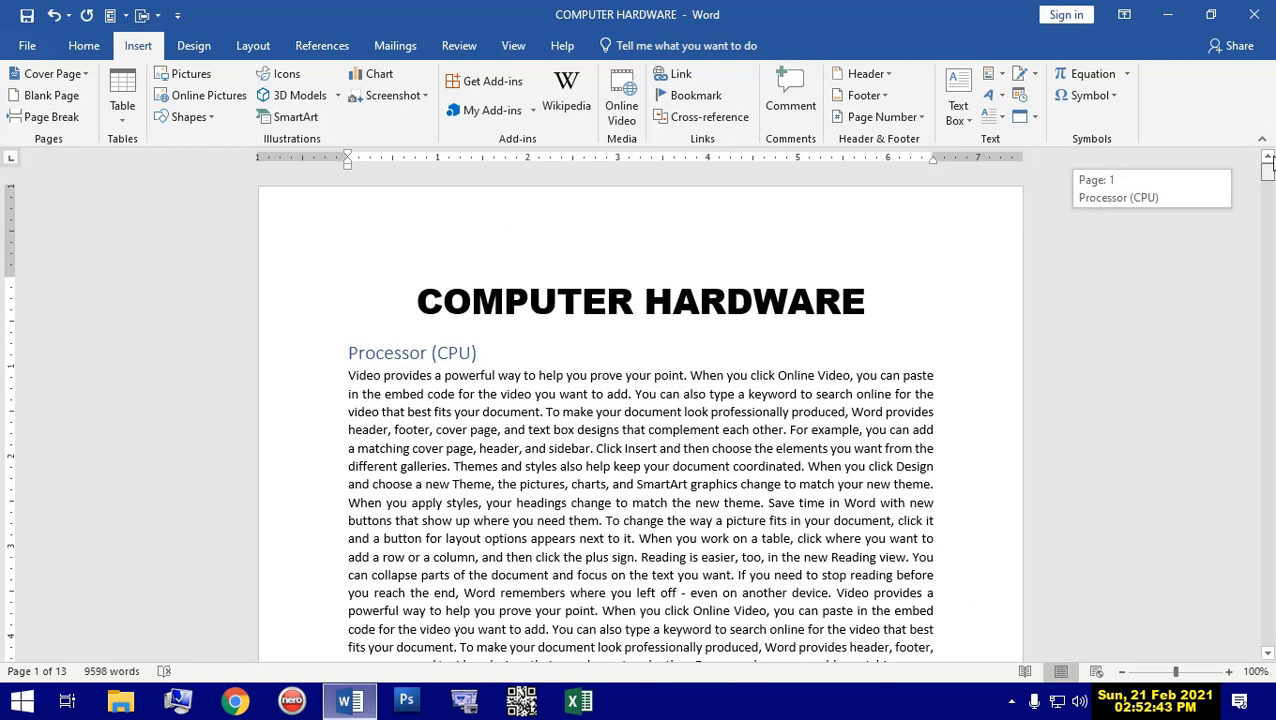
{"action": "left_click", "coordinate": [876, 81]}
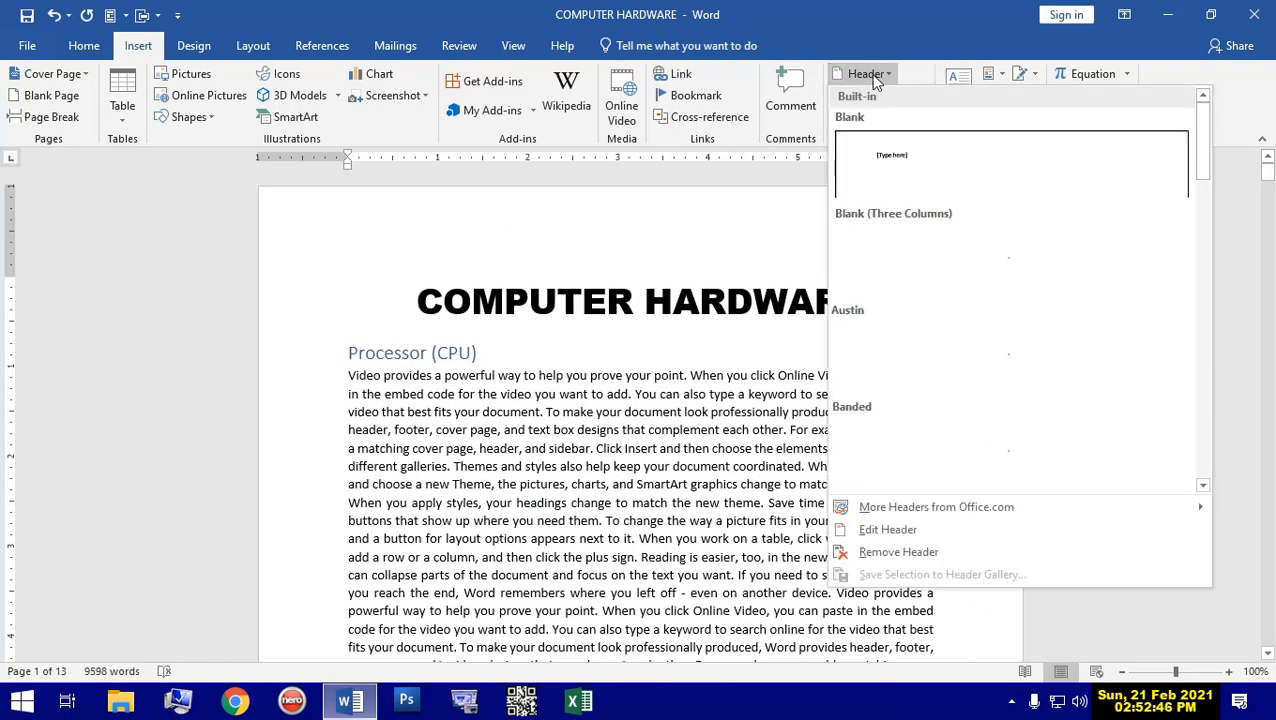
{"action": "left_click", "coordinate": [969, 261]}
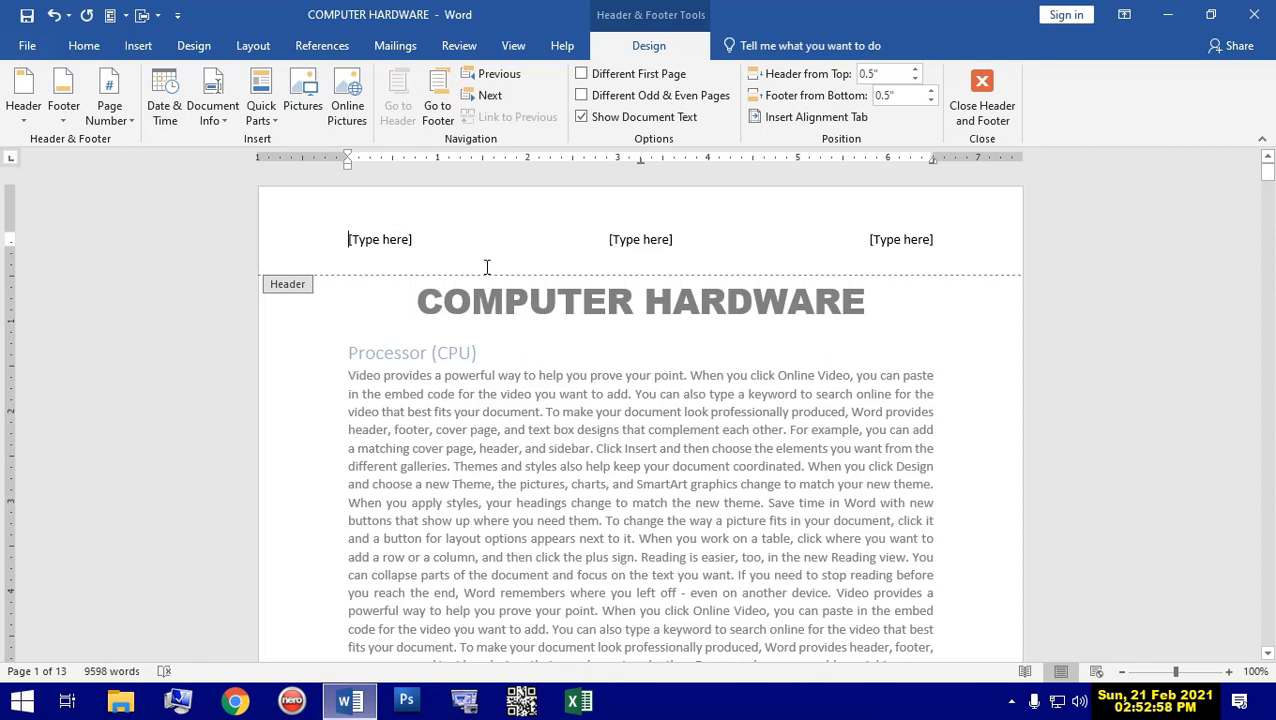
- Type 'Tamil Computer' in the left header slot and the author's name in the centre slot
{"action": "left_click", "coordinate": [409, 241]}
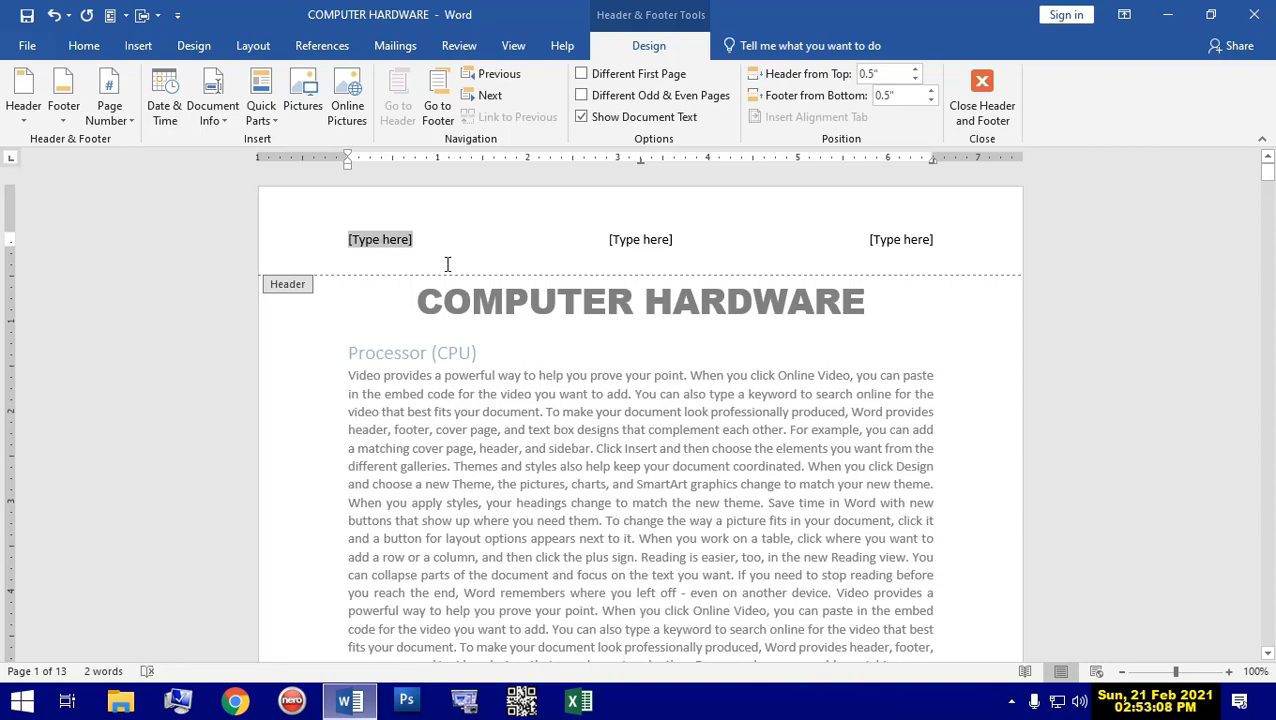
{"action": "type", "text": "Tamil "}
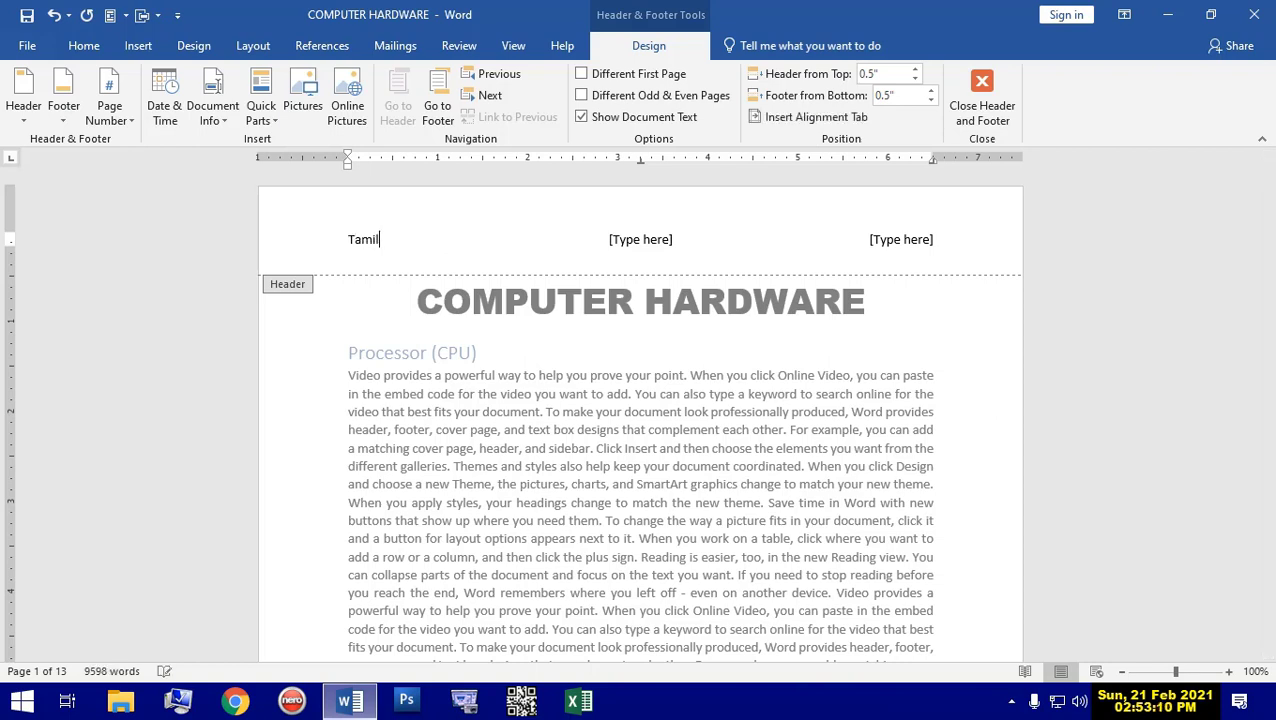
{"action": "type", "text": "CO"}
{"action": "type", "text": "mputer"}
{"action": "left_click", "coordinate": [639, 239]}
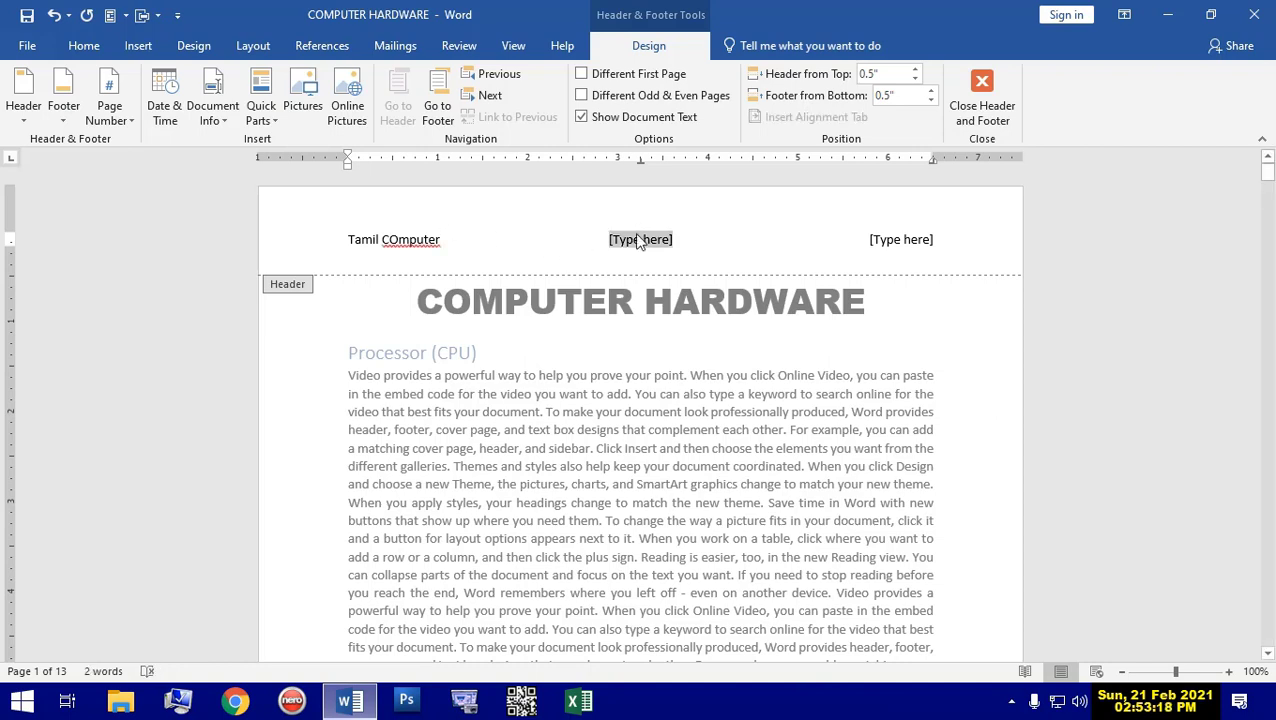
{"action": "left_click", "coordinate": [404, 233]}
{"action": "key", "text": "BackSpace"}
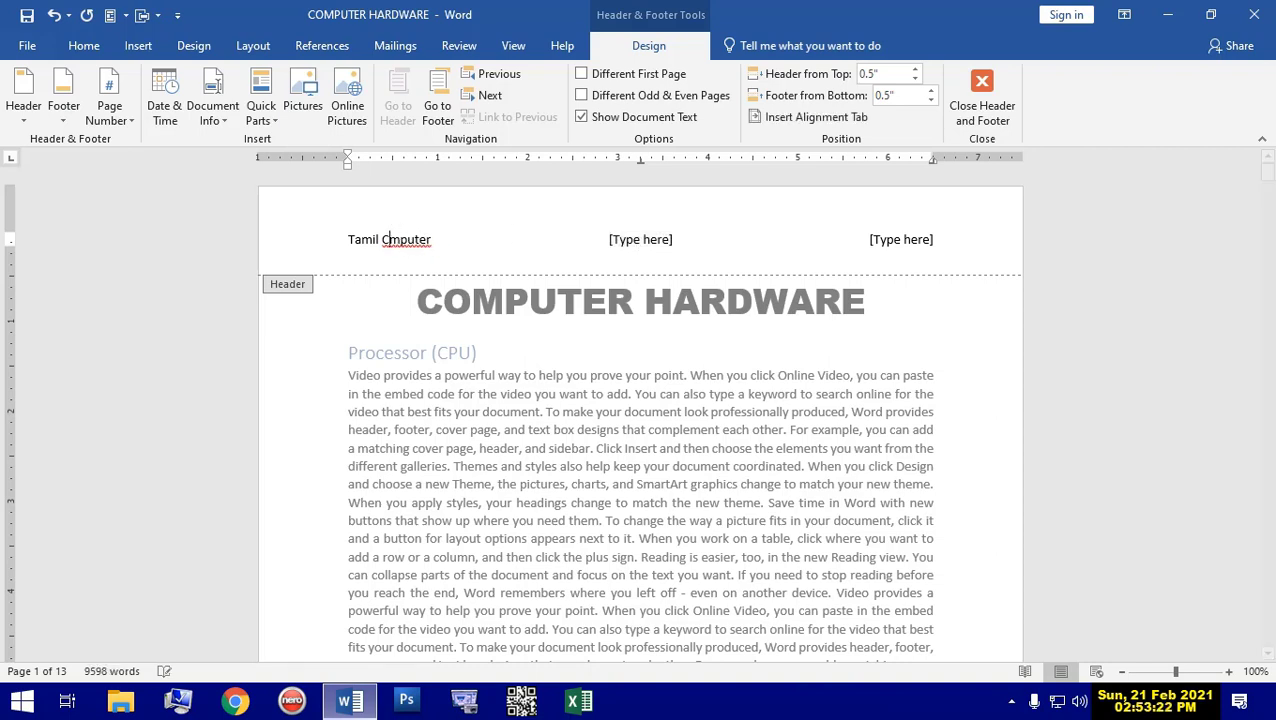
{"action": "type", "text": "o"}
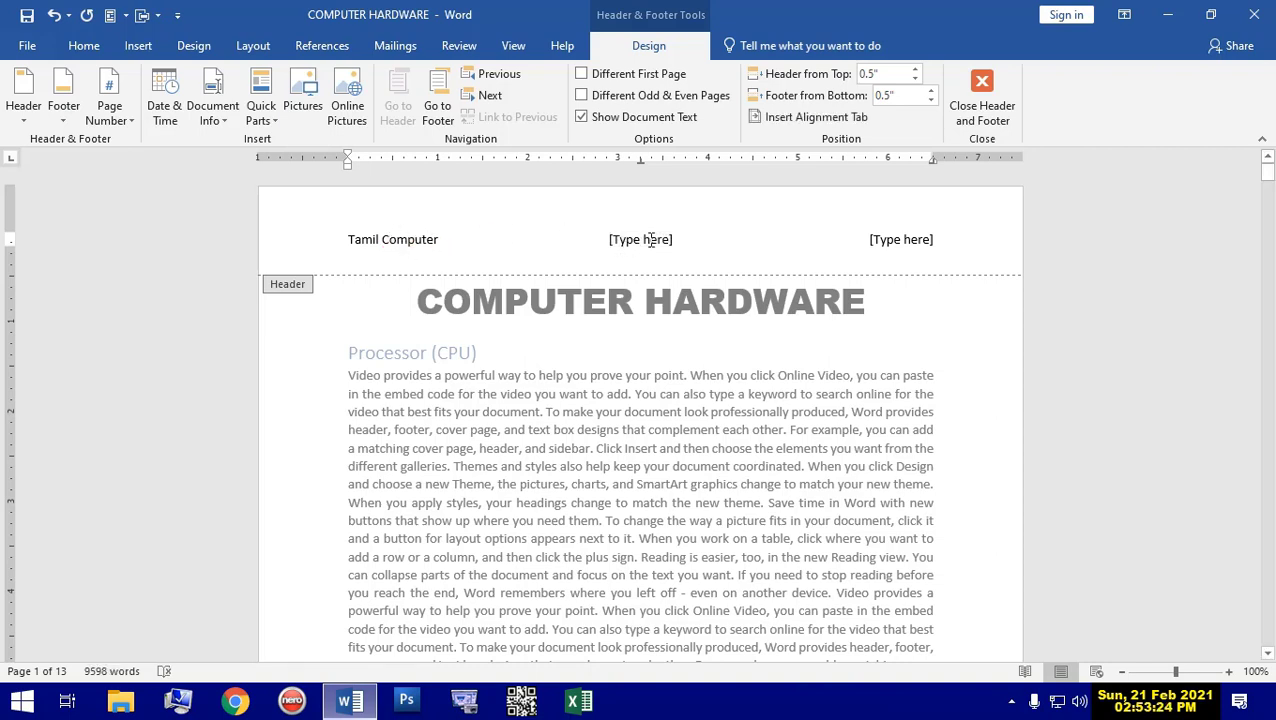
{"action": "left_click", "coordinate": [650, 240]}
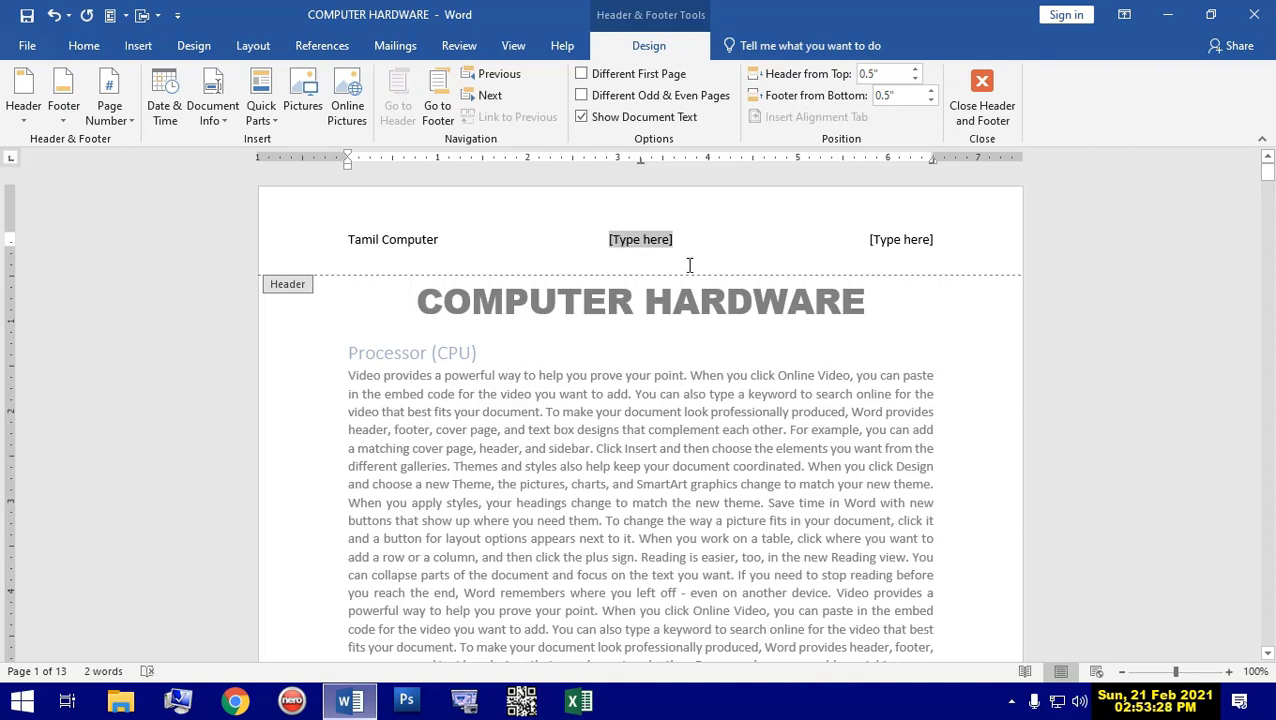
{"action": "type", "text": "CA R"}
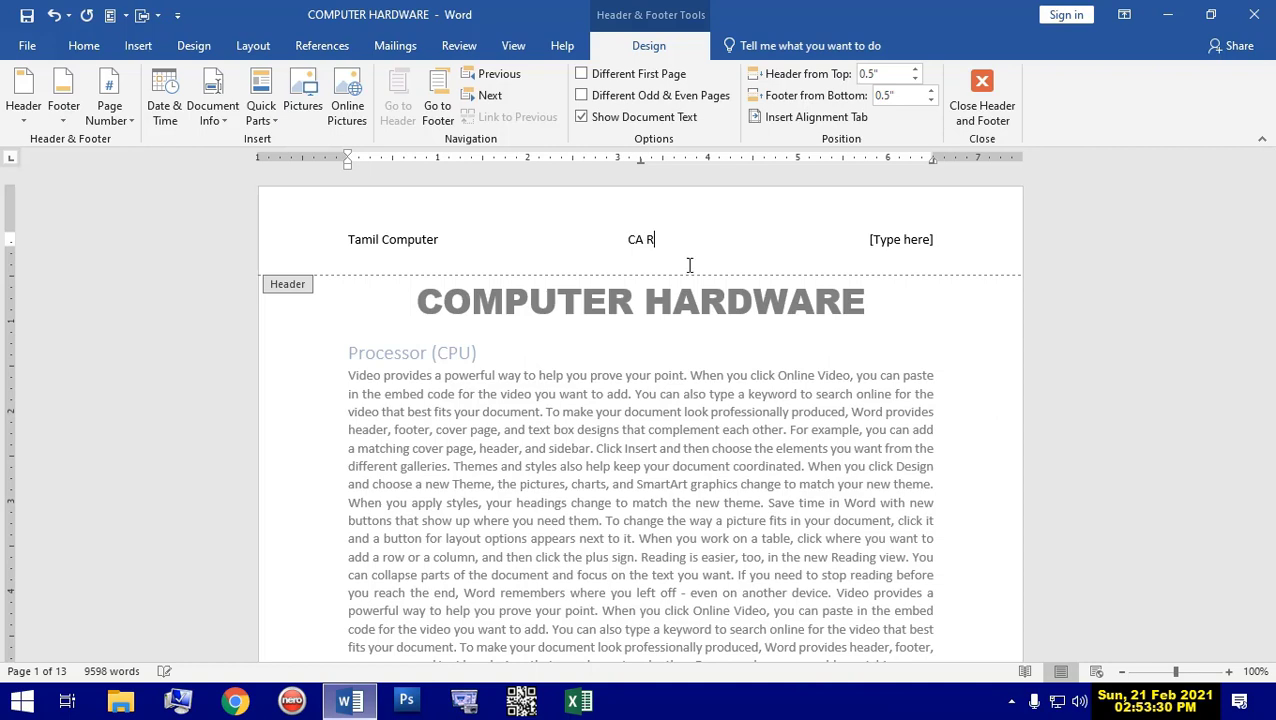
{"action": "type", "text": "aja"}
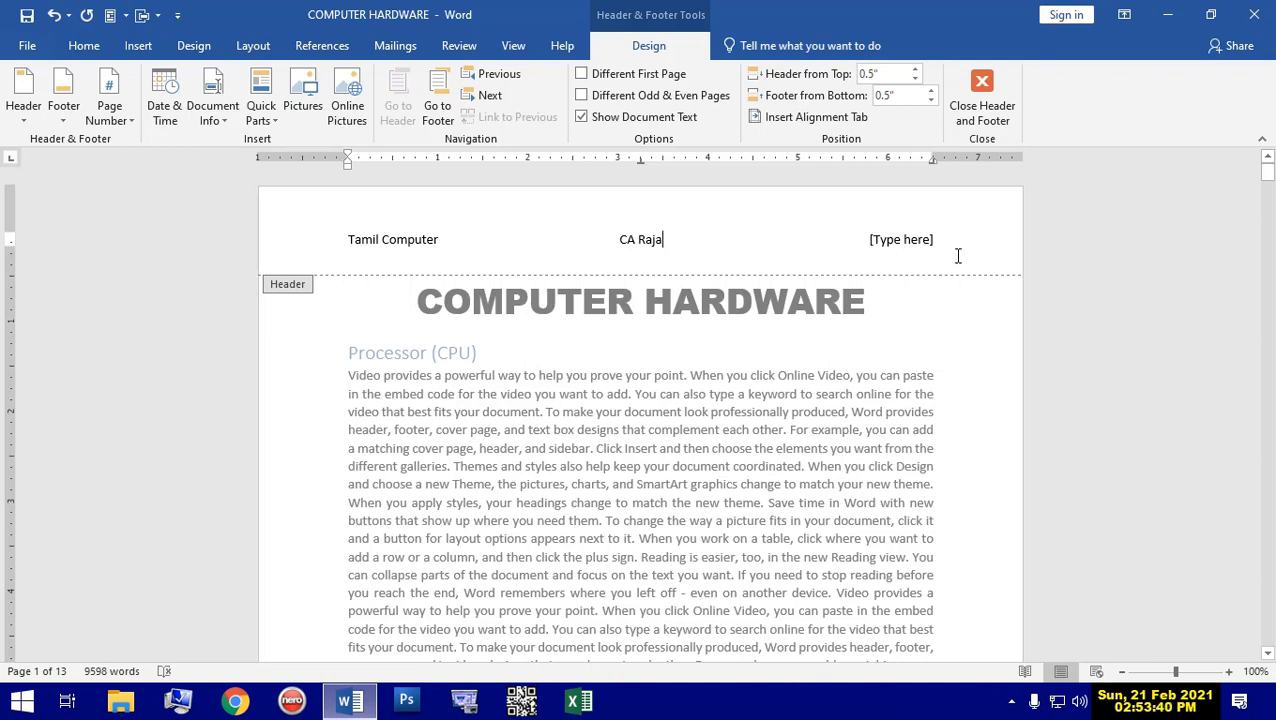
- Delete the unused right header placeholder and scroll through the pages to check the header
{"action": "left_click", "coordinate": [867, 241]}
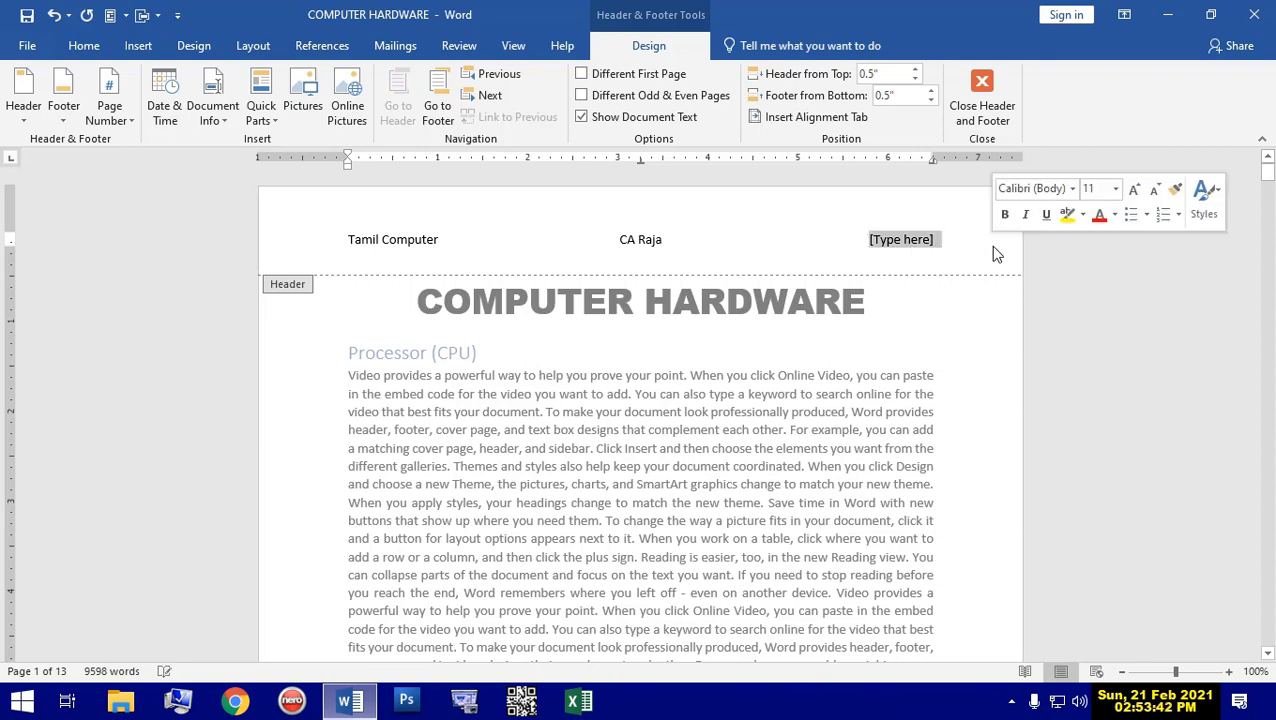
{"action": "key", "text": "Delete"}
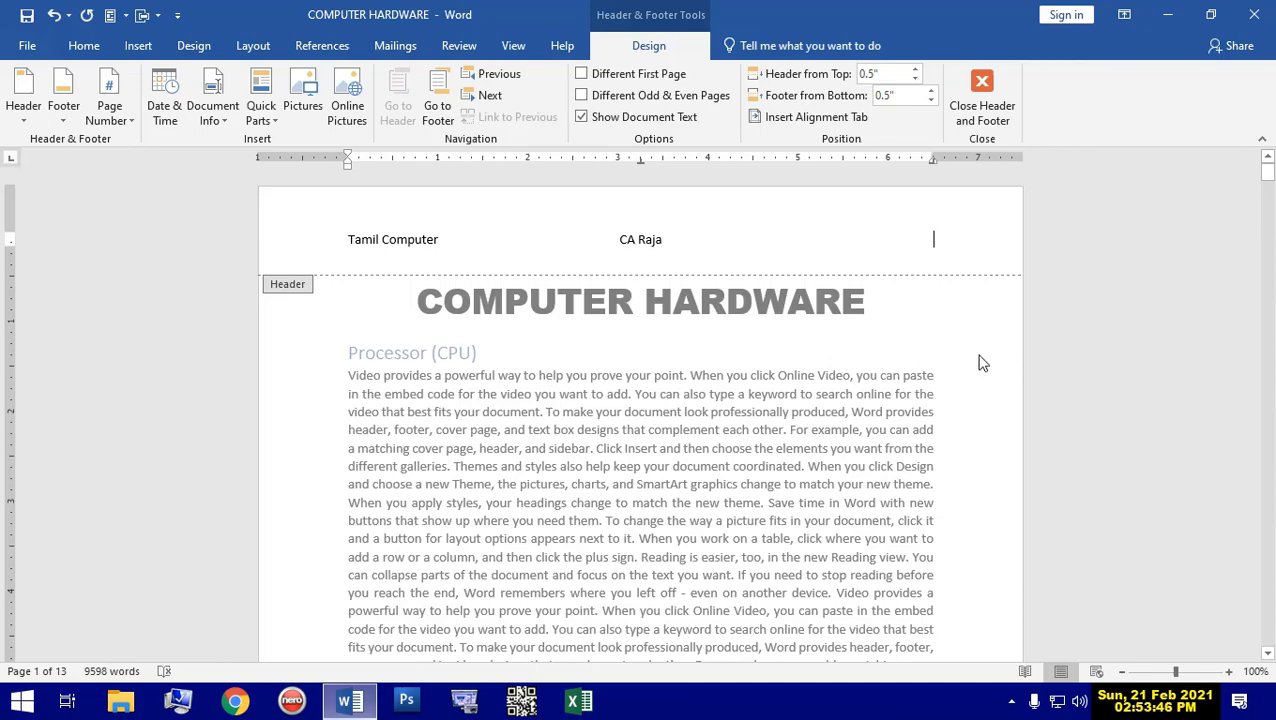
{"action": "scroll", "coordinate": [980, 359], "scroll_direction": "down", "scroll_amount": 1}
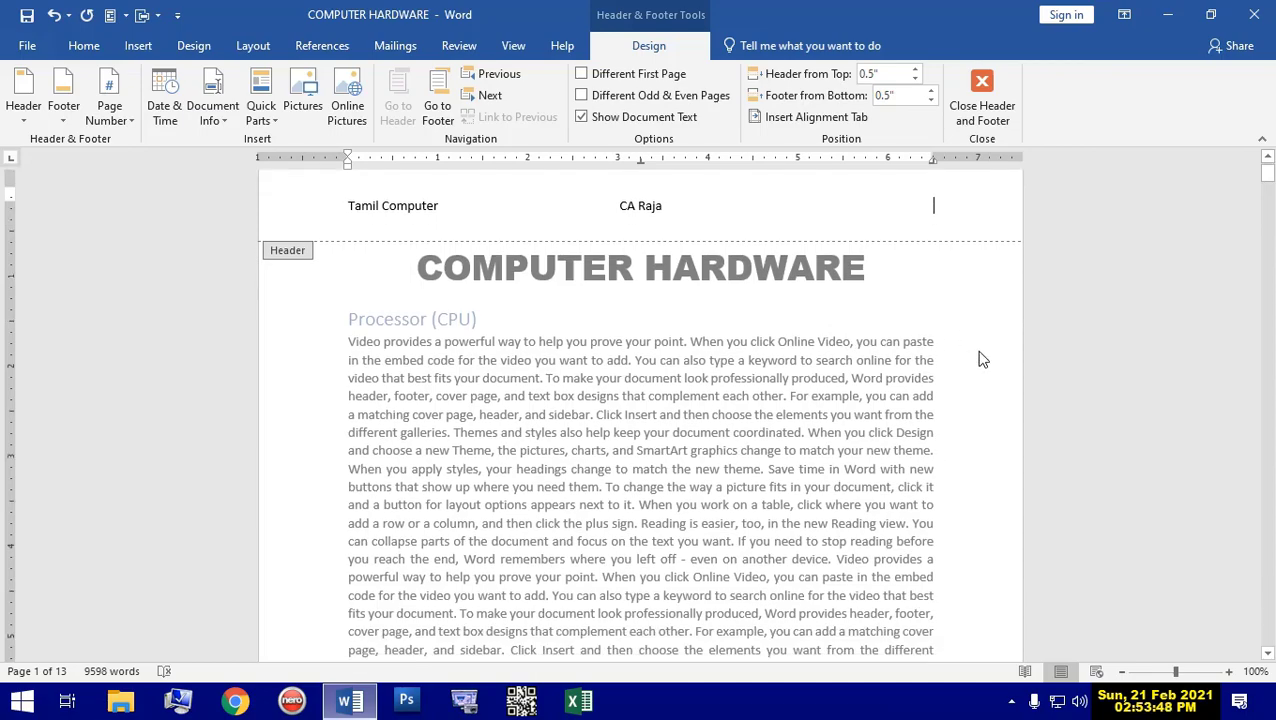
{"action": "scroll", "coordinate": [980, 355], "scroll_direction": "down", "scroll_amount": 3}
{"action": "scroll", "coordinate": [981, 350], "scroll_direction": "down", "scroll_amount": 3}
{"action": "scroll", "coordinate": [983, 342], "scroll_direction": "down", "scroll_amount": 3}
{"action": "scroll", "coordinate": [981, 340], "scroll_direction": "down", "scroll_amount": 3}
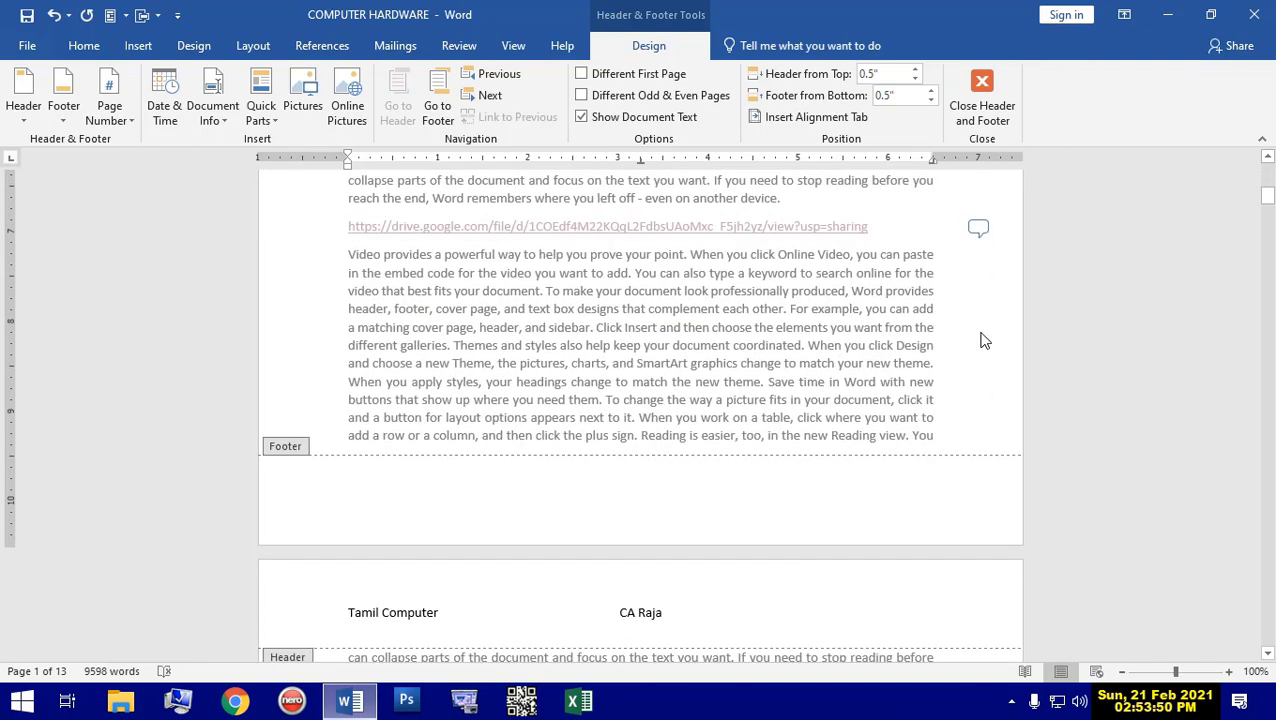
{"action": "scroll", "coordinate": [980, 339], "scroll_direction": "down", "scroll_amount": 3}
{"action": "scroll", "coordinate": [699, 414], "scroll_direction": "down", "scroll_amount": 3}
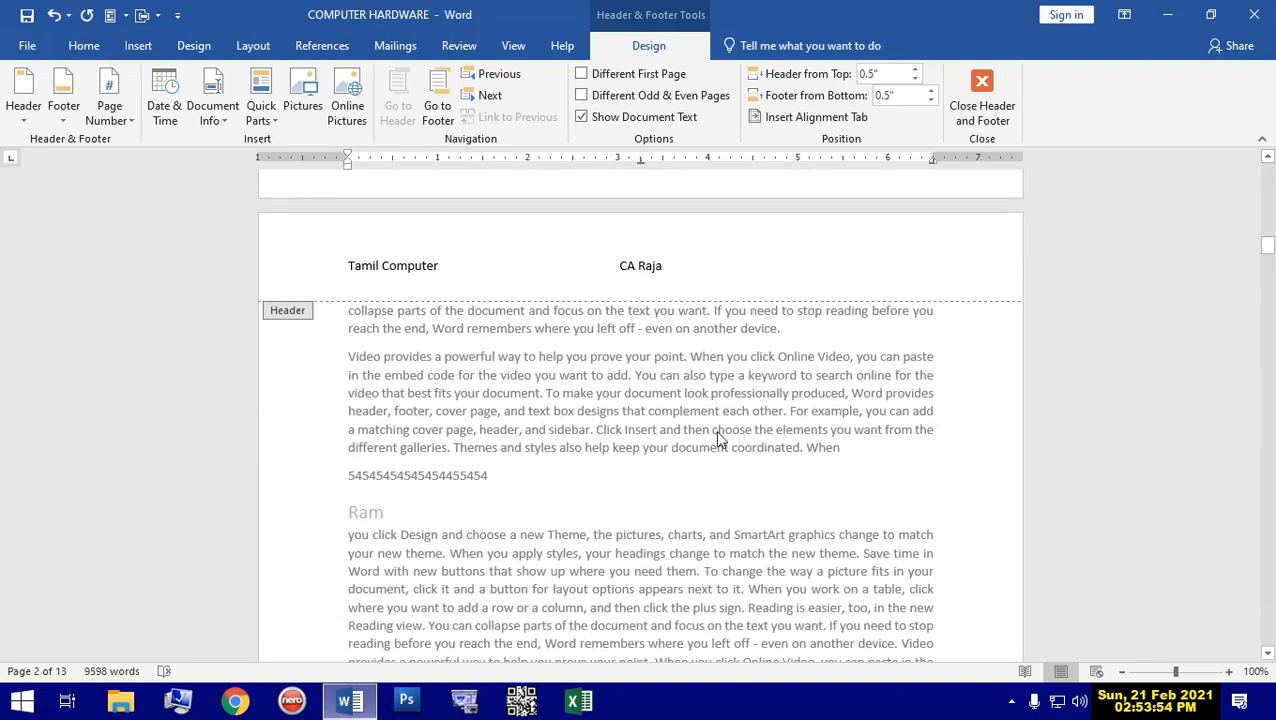
{"action": "scroll", "coordinate": [727, 446], "scroll_direction": "down", "scroll_amount": 3}
{"action": "scroll", "coordinate": [739, 445], "scroll_direction": "down", "scroll_amount": 6}
{"action": "scroll", "coordinate": [737, 446], "scroll_direction": "down", "scroll_amount": 4}
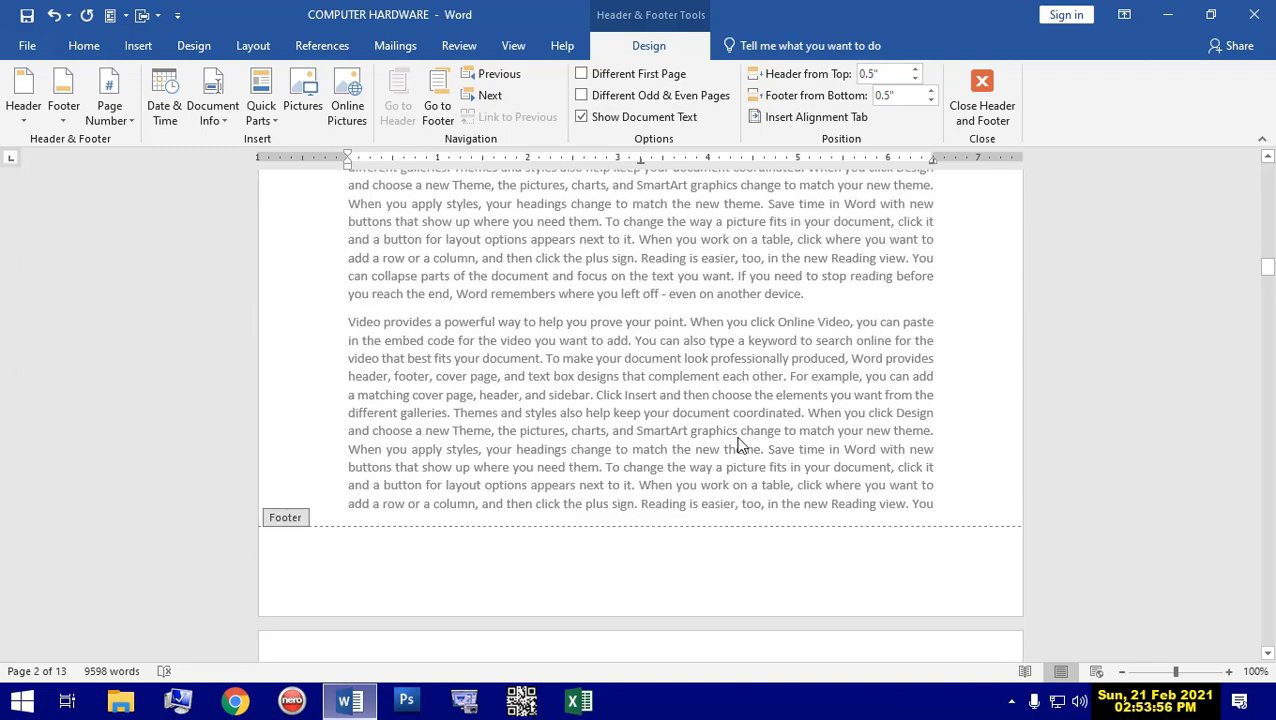
{"action": "scroll", "coordinate": [738, 436], "scroll_direction": "down", "scroll_amount": 8}
{"action": "scroll", "coordinate": [741, 433], "scroll_direction": "up", "scroll_amount": 6}
{"action": "scroll", "coordinate": [757, 434], "scroll_direction": "down", "scroll_amount": 6}
{"action": "scroll", "coordinate": [750, 413], "scroll_direction": "down", "scroll_amount": 5}
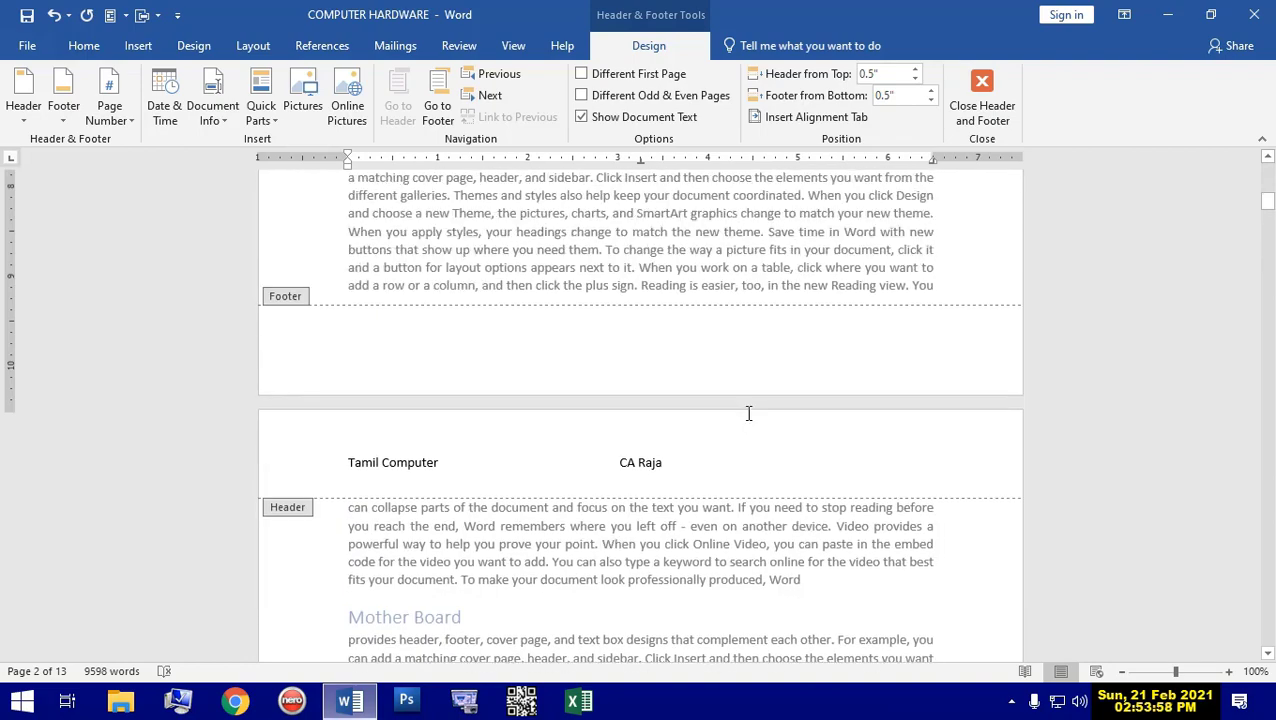
{"action": "scroll", "coordinate": [764, 419], "scroll_direction": "up", "scroll_amount": 10}
{"action": "scroll", "coordinate": [768, 419], "scroll_direction": "up", "scroll_amount": 8}
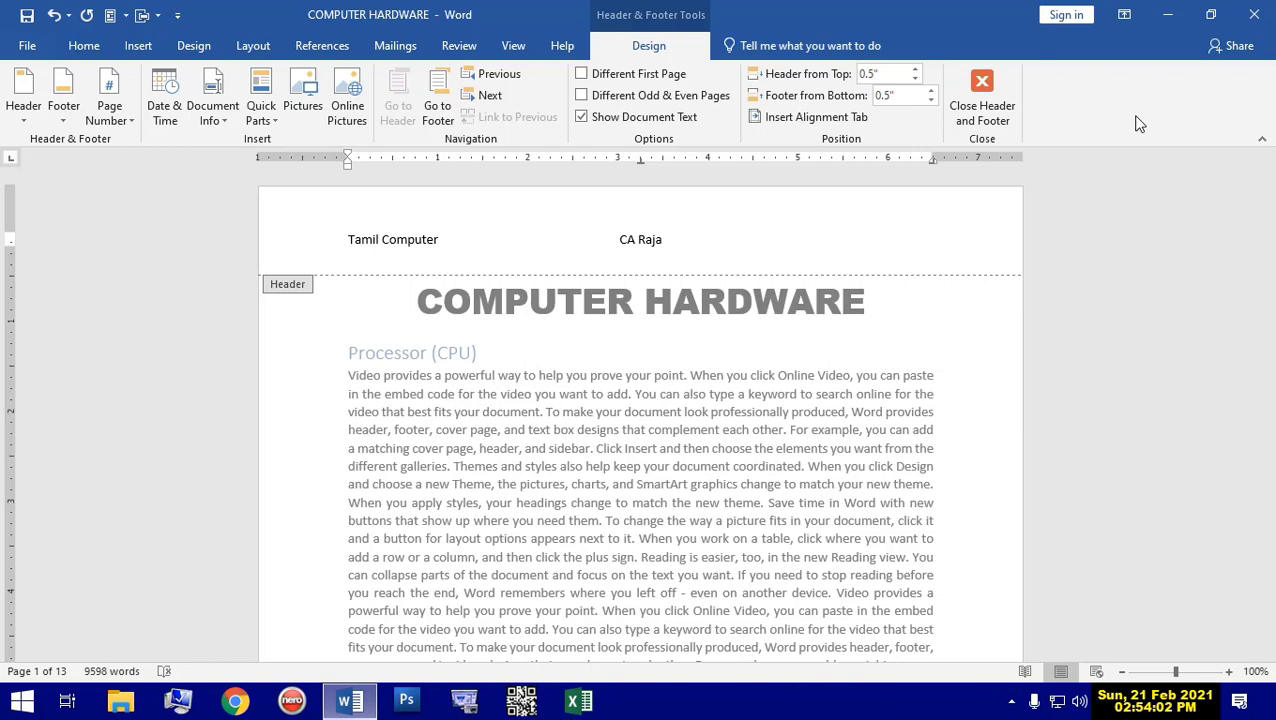
- Insert a Blank footer and type the computer shop's name in it
{"action": "left_click", "coordinate": [139, 46]}
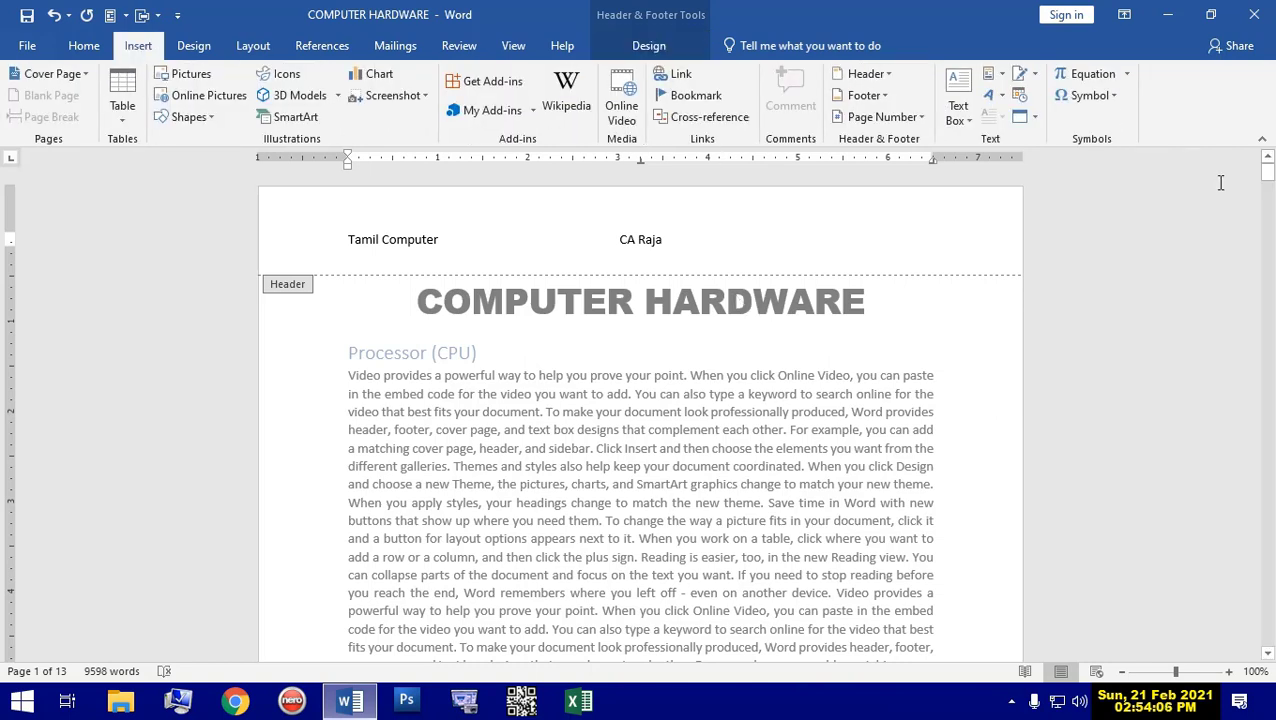
{"action": "left_click", "coordinate": [872, 101]}
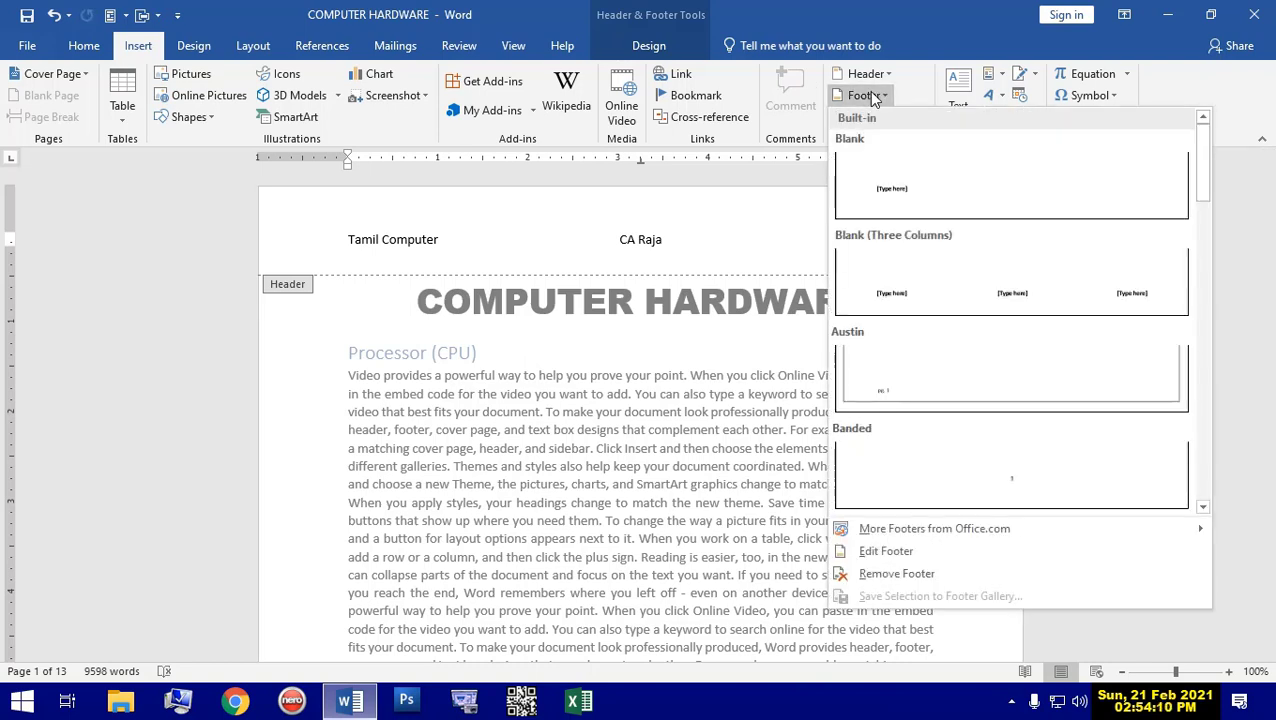
{"action": "left_click", "coordinate": [925, 206]}
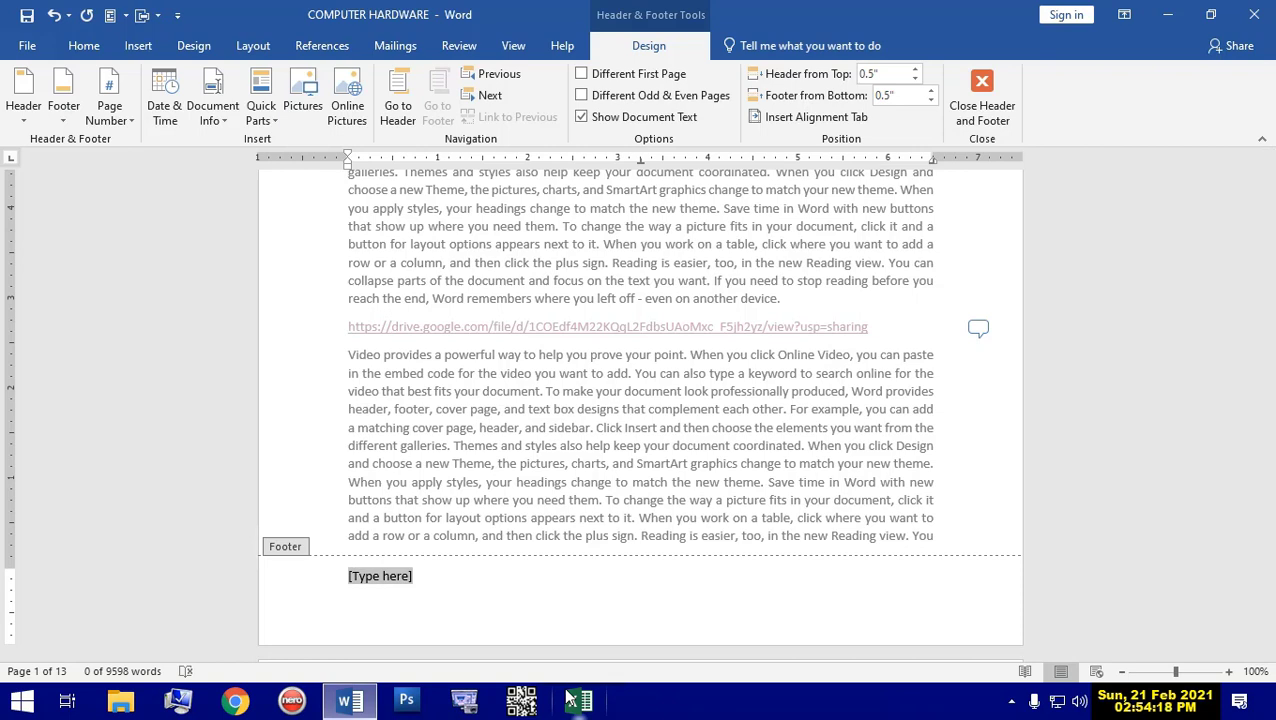
{"action": "type", "text": "Ra"}
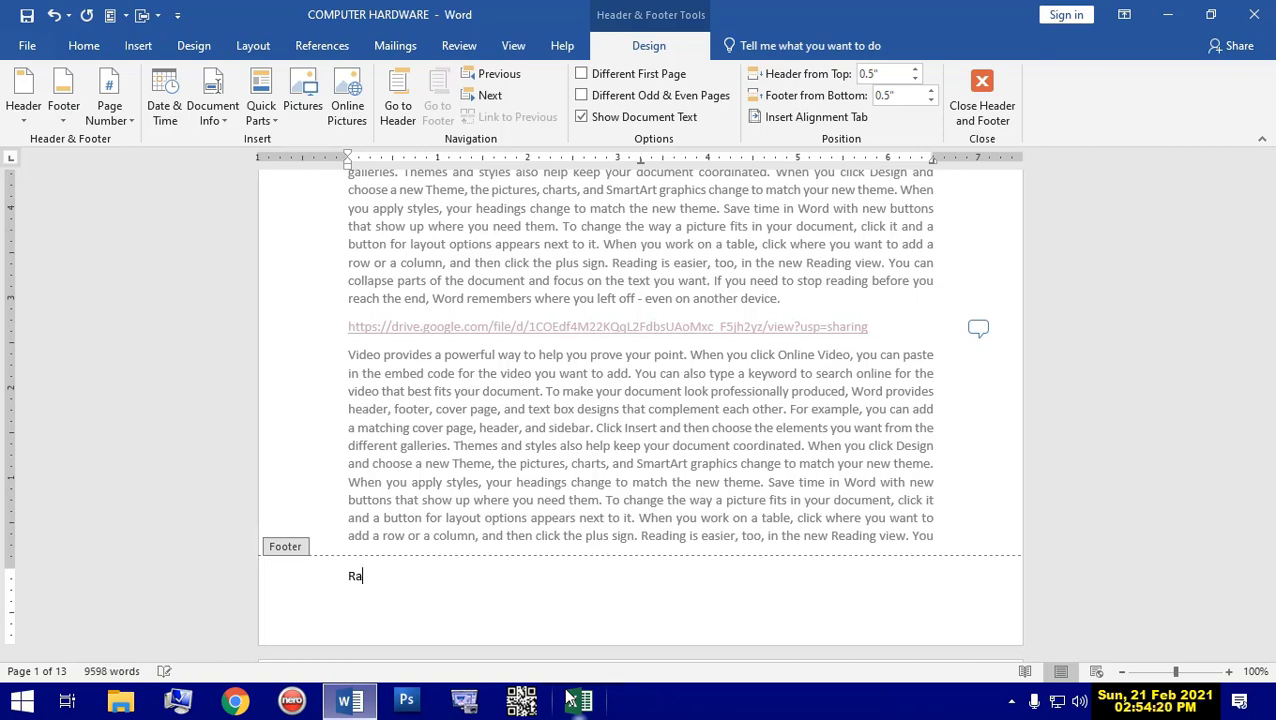
{"action": "type", "text": "a compu"}
{"action": "type", "text": "ters"}
{"action": "scroll", "coordinate": [583, 503], "scroll_direction": "down", "scroll_amount": 5}
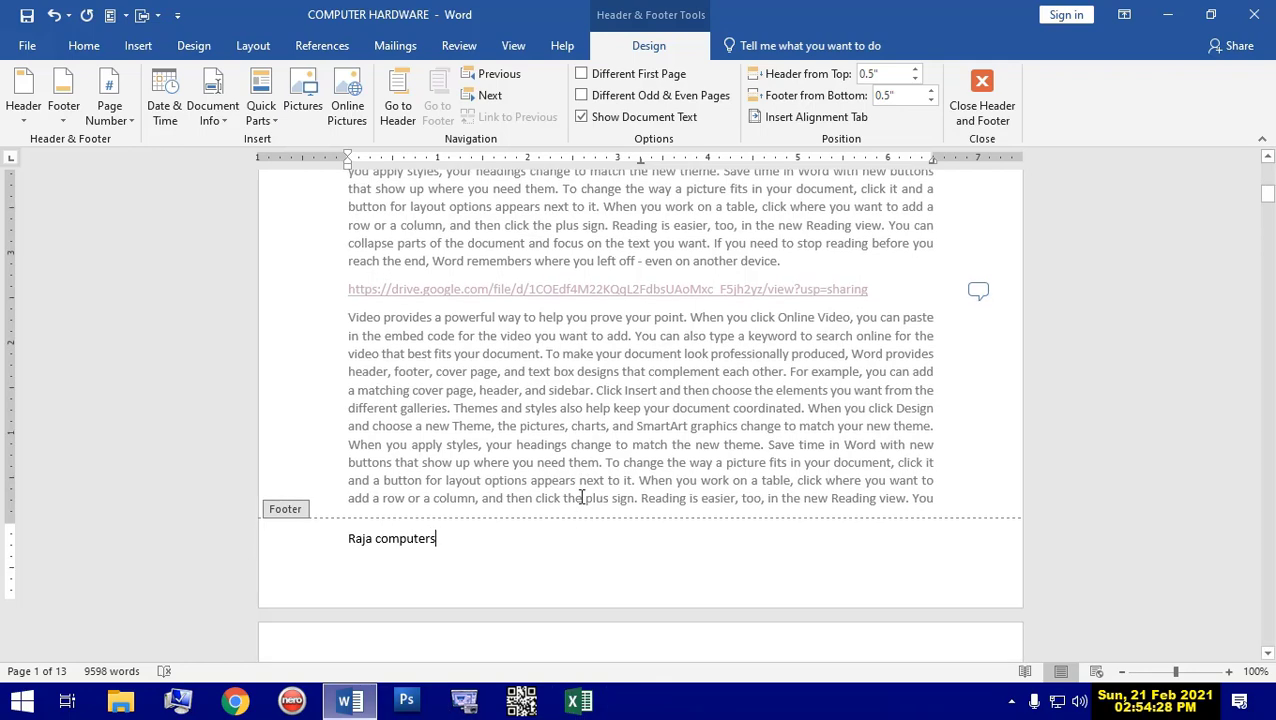
{"action": "scroll", "coordinate": [579, 498], "scroll_direction": "down", "scroll_amount": 4}
{"action": "scroll", "coordinate": [579, 498], "scroll_direction": "down", "scroll_amount": 4}
{"action": "scroll", "coordinate": [579, 498], "scroll_direction": "down", "scroll_amount": 3}
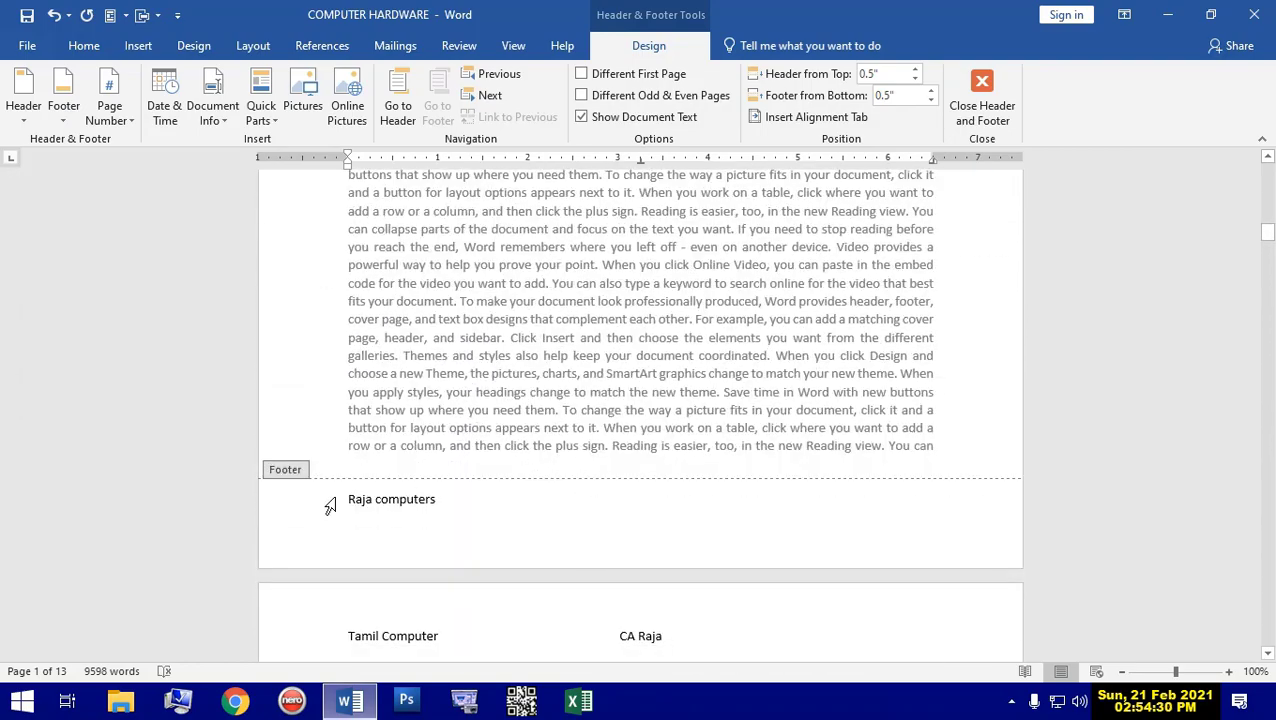
- Leave footer editing, return to the body text, and show the Insert ribbon
{"action": "double_click", "coordinate": [641, 500]}
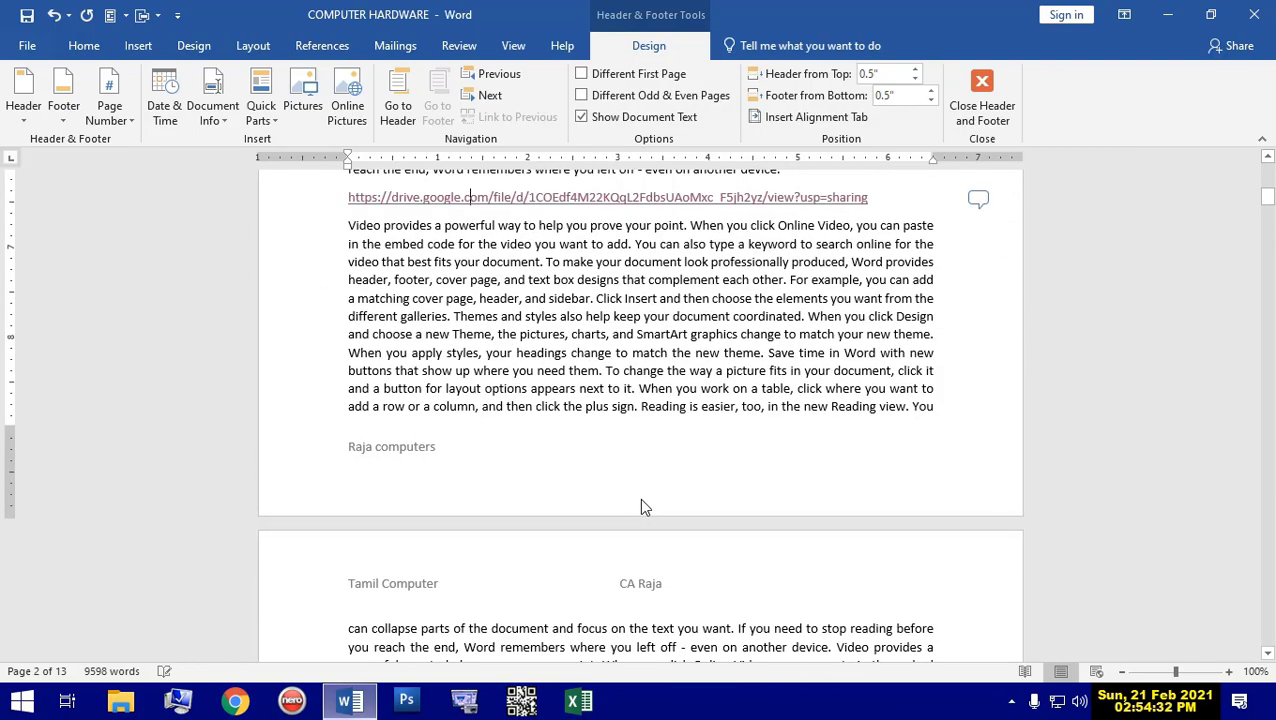
{"action": "scroll", "coordinate": [648, 490], "scroll_direction": "up", "scroll_amount": 10}
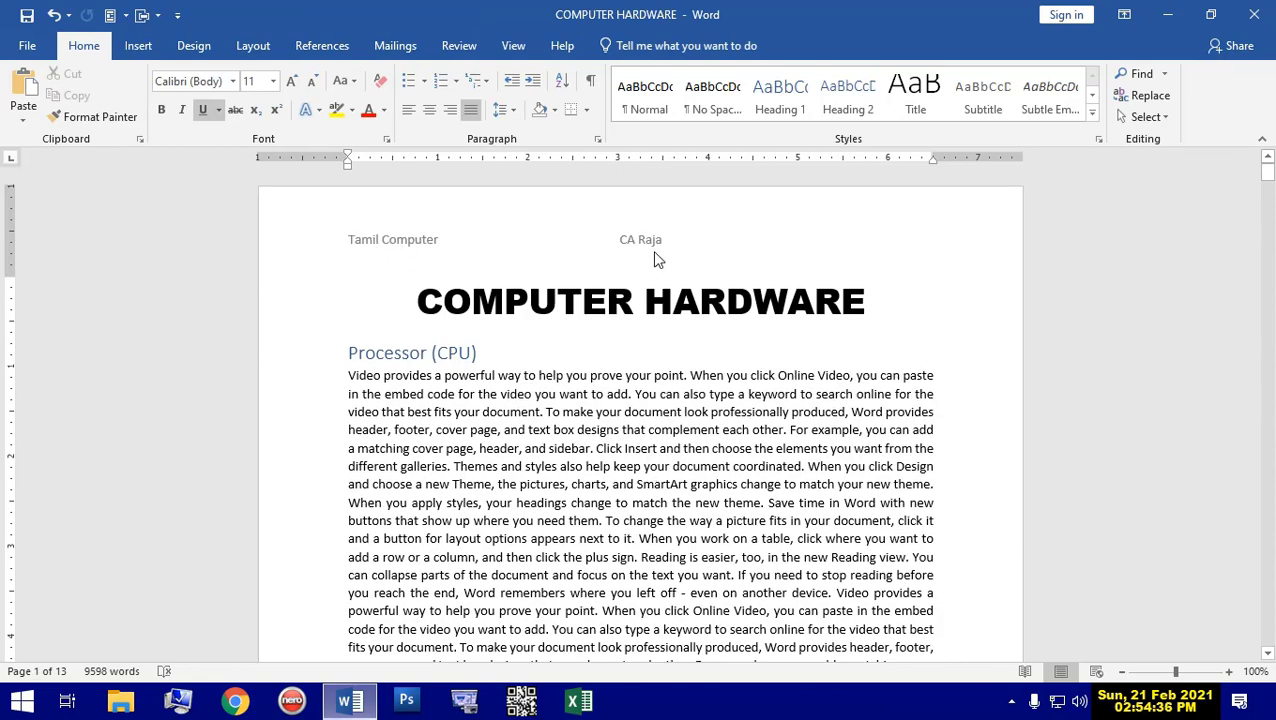
{"action": "scroll", "coordinate": [640, 573], "scroll_direction": "down", "scroll_amount": 9}
{"action": "scroll", "coordinate": [640, 573], "scroll_direction": "down", "scroll_amount": 3}
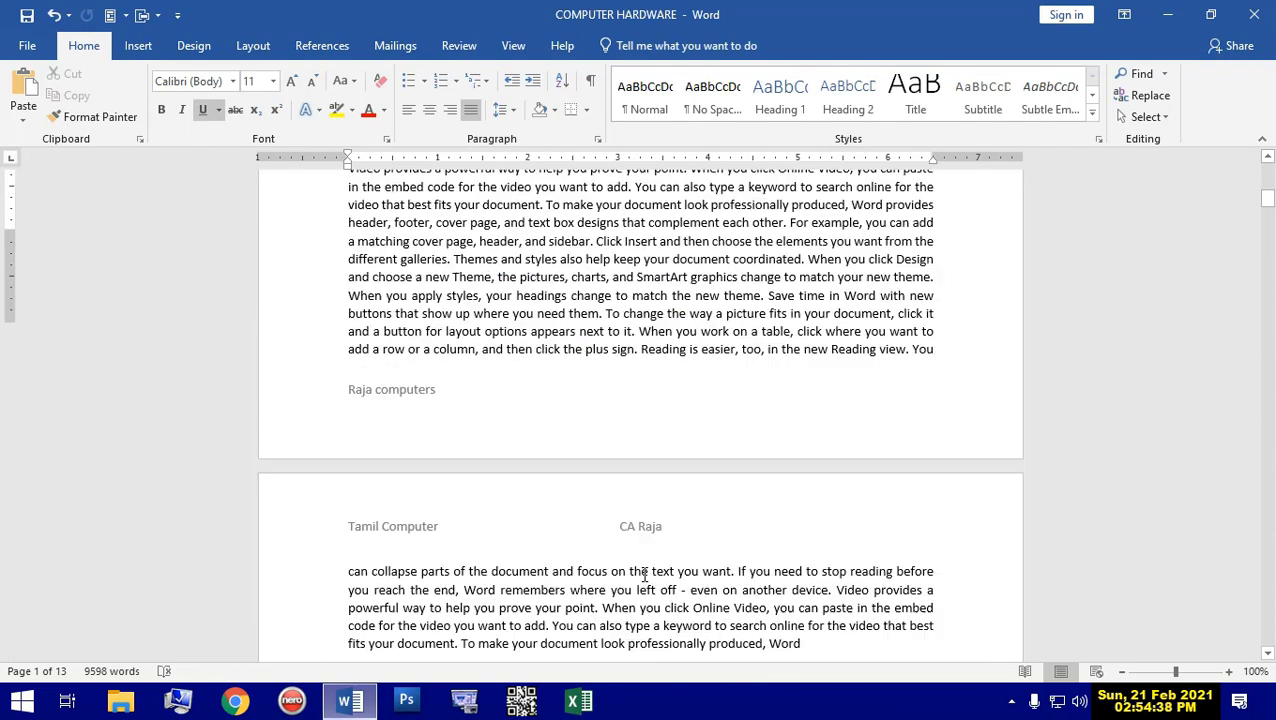
{"action": "scroll", "coordinate": [645, 573], "scroll_direction": "down", "scroll_amount": 8}
{"action": "scroll", "coordinate": [645, 573], "scroll_direction": "down", "scroll_amount": 7}
{"action": "scroll", "coordinate": [650, 568], "scroll_direction": "up", "scroll_amount": 15}
{"action": "scroll", "coordinate": [654, 568], "scroll_direction": "down", "scroll_amount": 4}
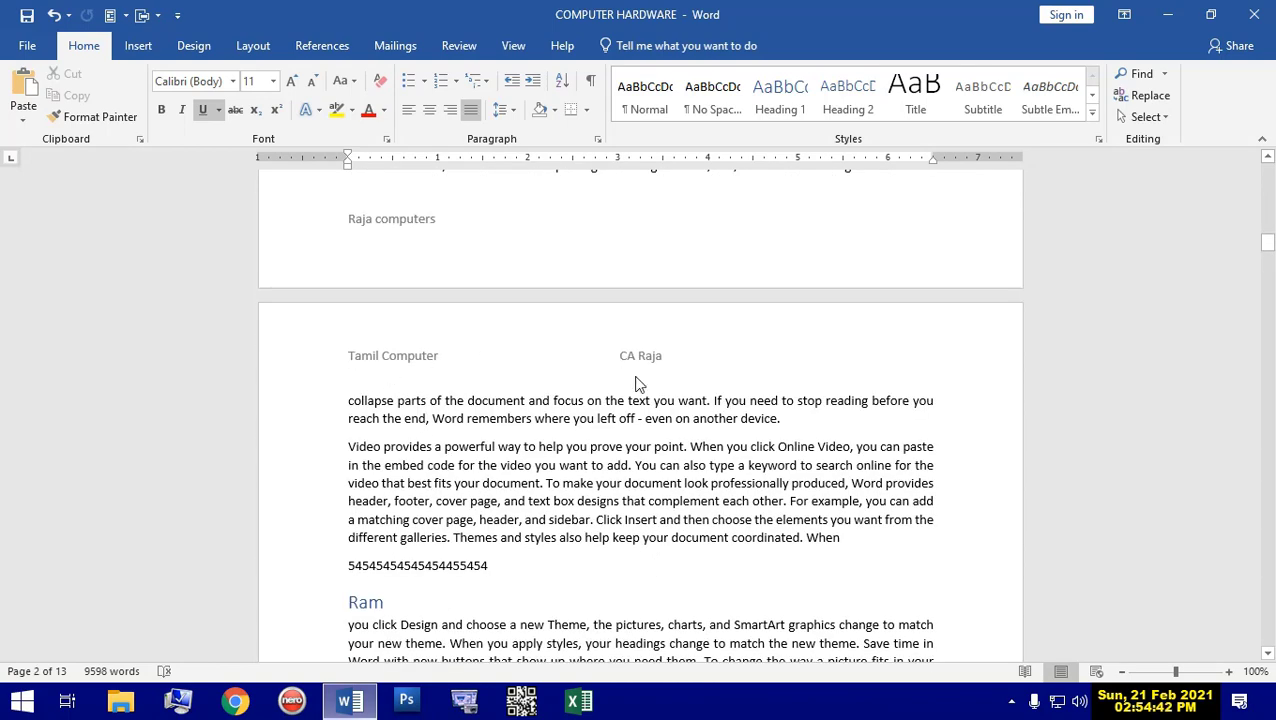
{"action": "scroll", "coordinate": [640, 380], "scroll_direction": "up", "scroll_amount": 1}
{"action": "scroll", "coordinate": [641, 370], "scroll_direction": "up", "scroll_amount": 3}
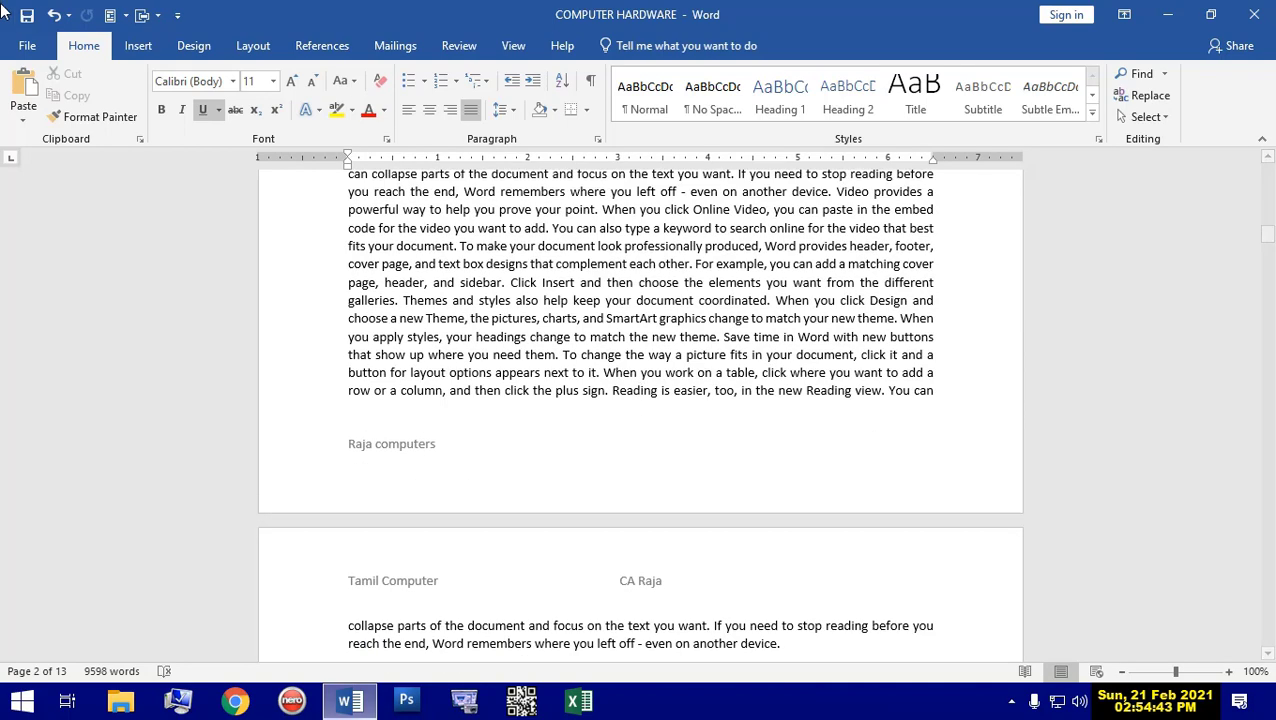
{"action": "left_click", "coordinate": [139, 46]}
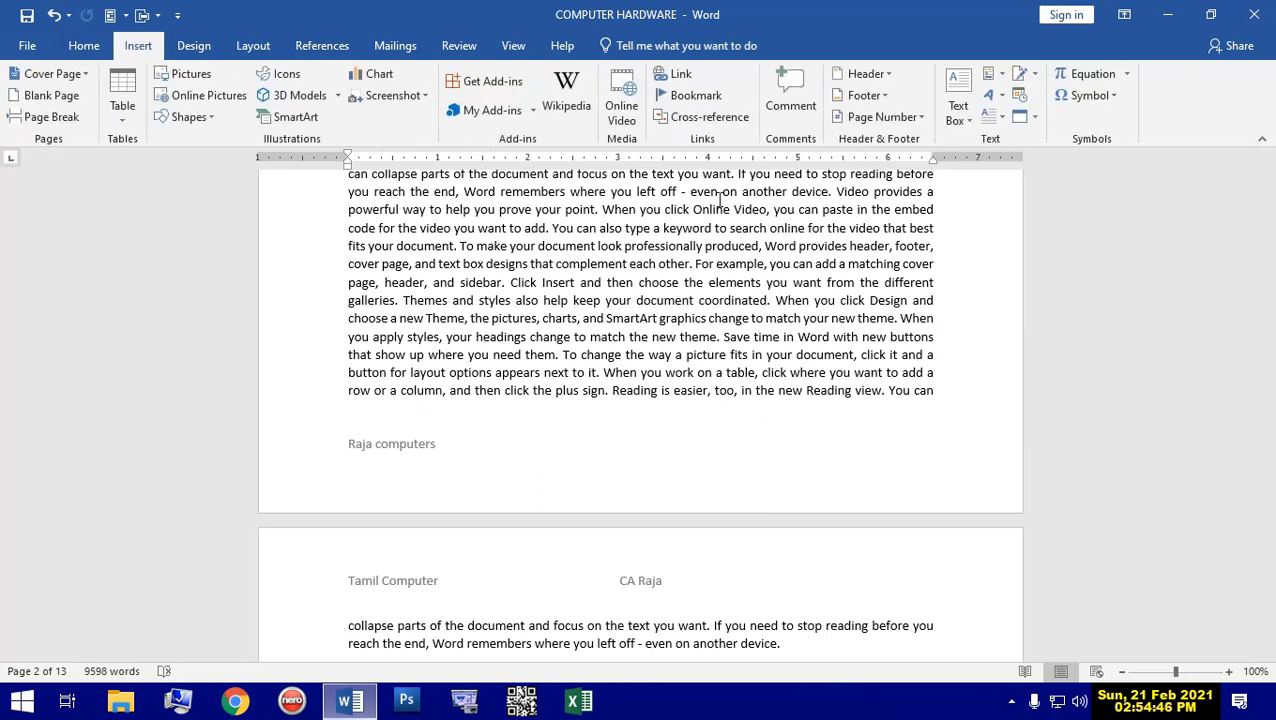
- Insert a Plain Number 2 page number centred at the top of each page
{"action": "left_click", "coordinate": [920, 118]}
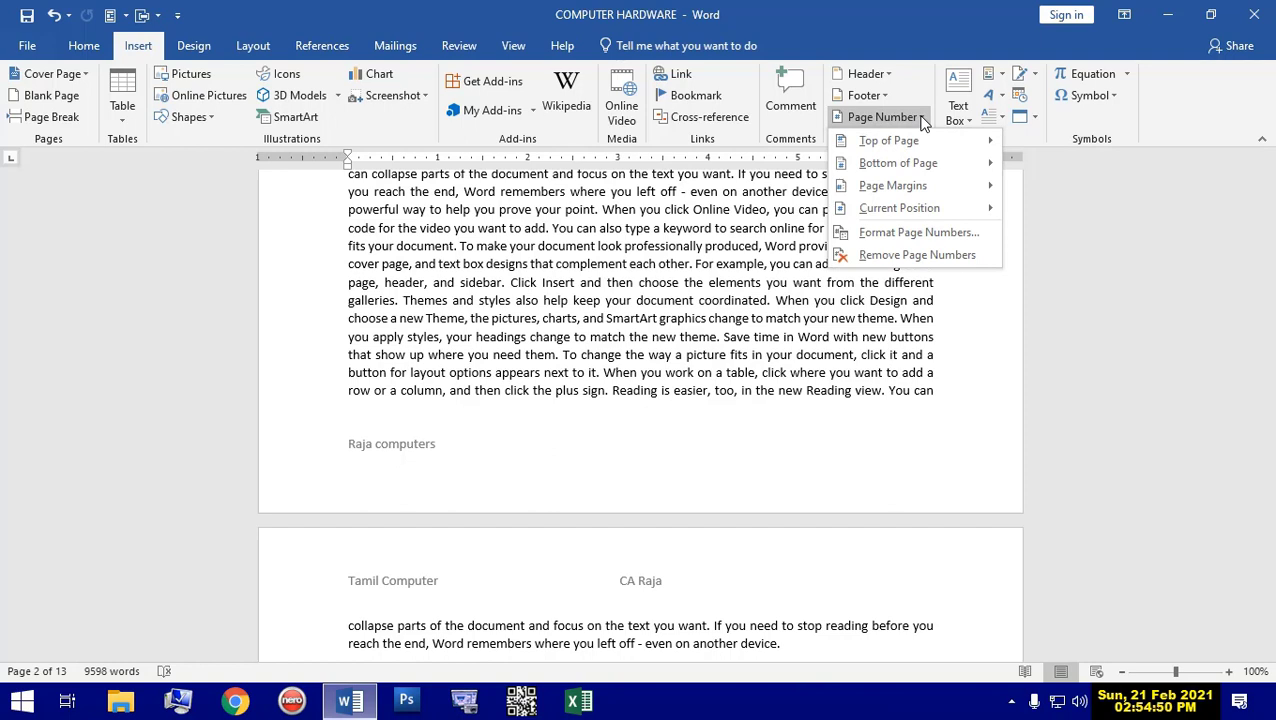
{"action": "mouse_move", "coordinate": [893, 148]}
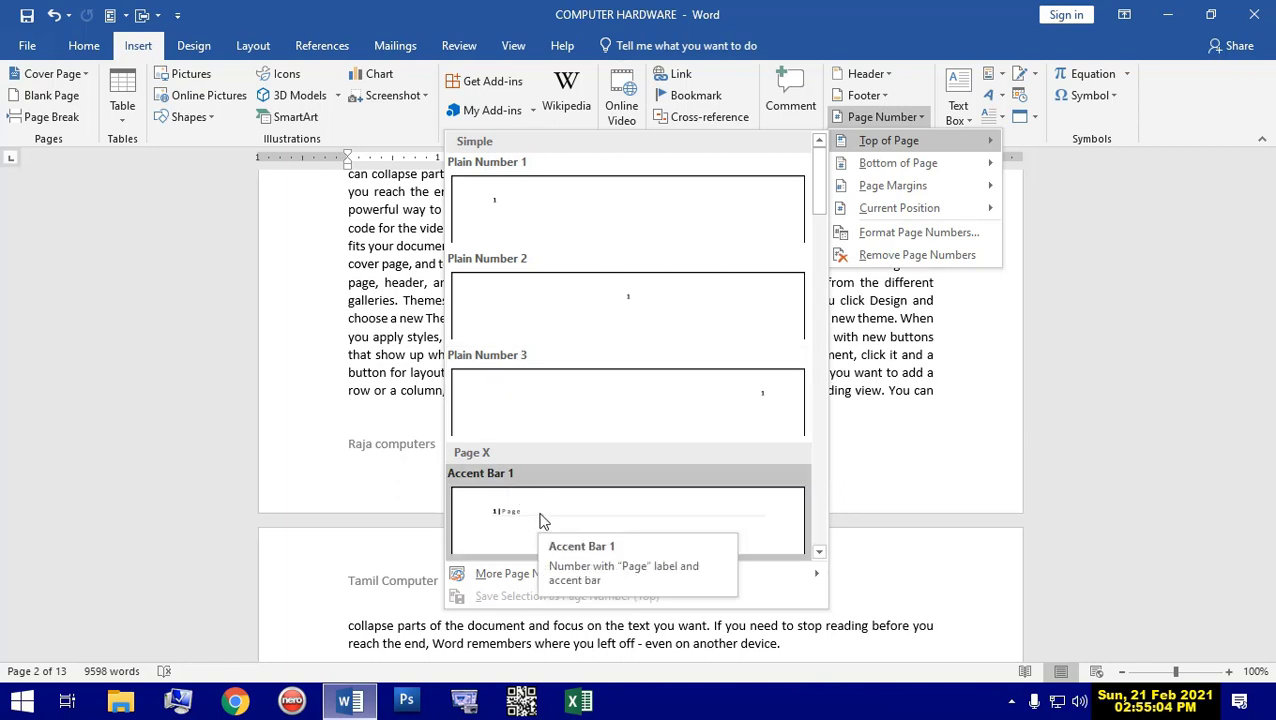
{"action": "scroll", "coordinate": [826, 204], "scroll_direction": "down", "scroll_amount": 1}
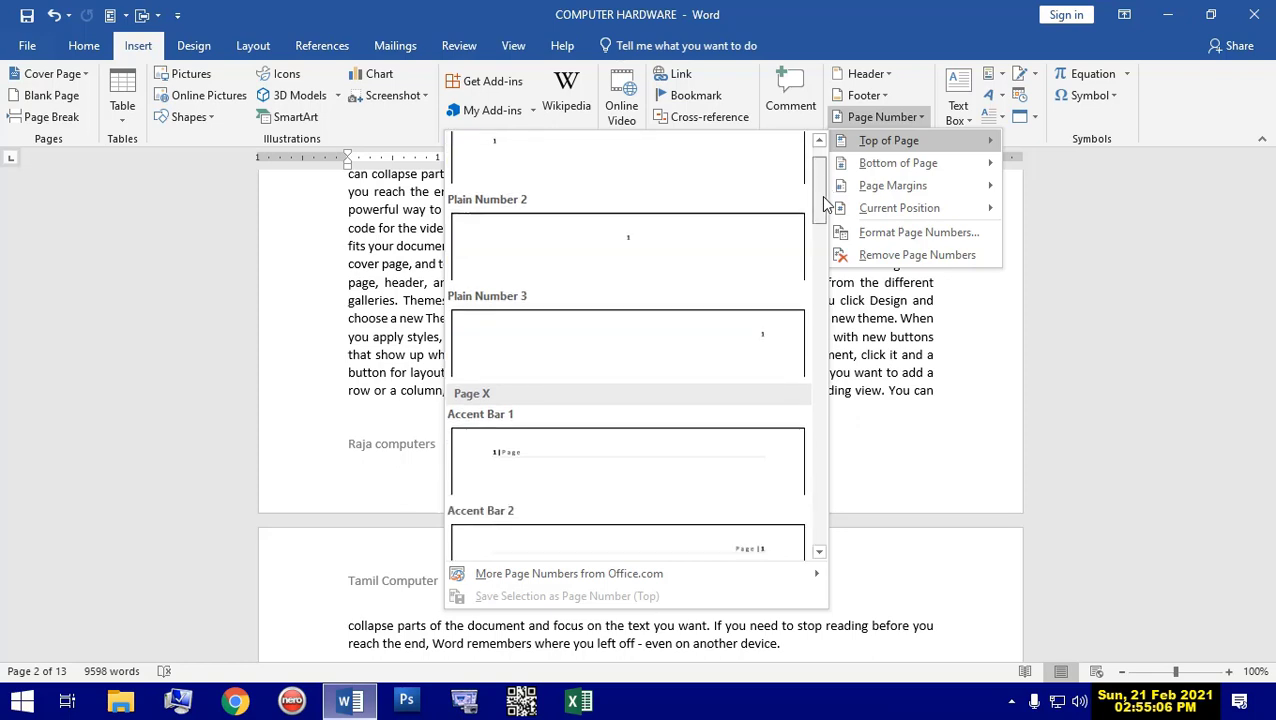
{"action": "mouse_move", "coordinate": [826, 204]}
{"action": "left_mouse_down"}
{"action": "mouse_move", "coordinate": [820, 275]}
{"action": "mouse_move", "coordinate": [826, 170]}
{"action": "left_mouse_up"}
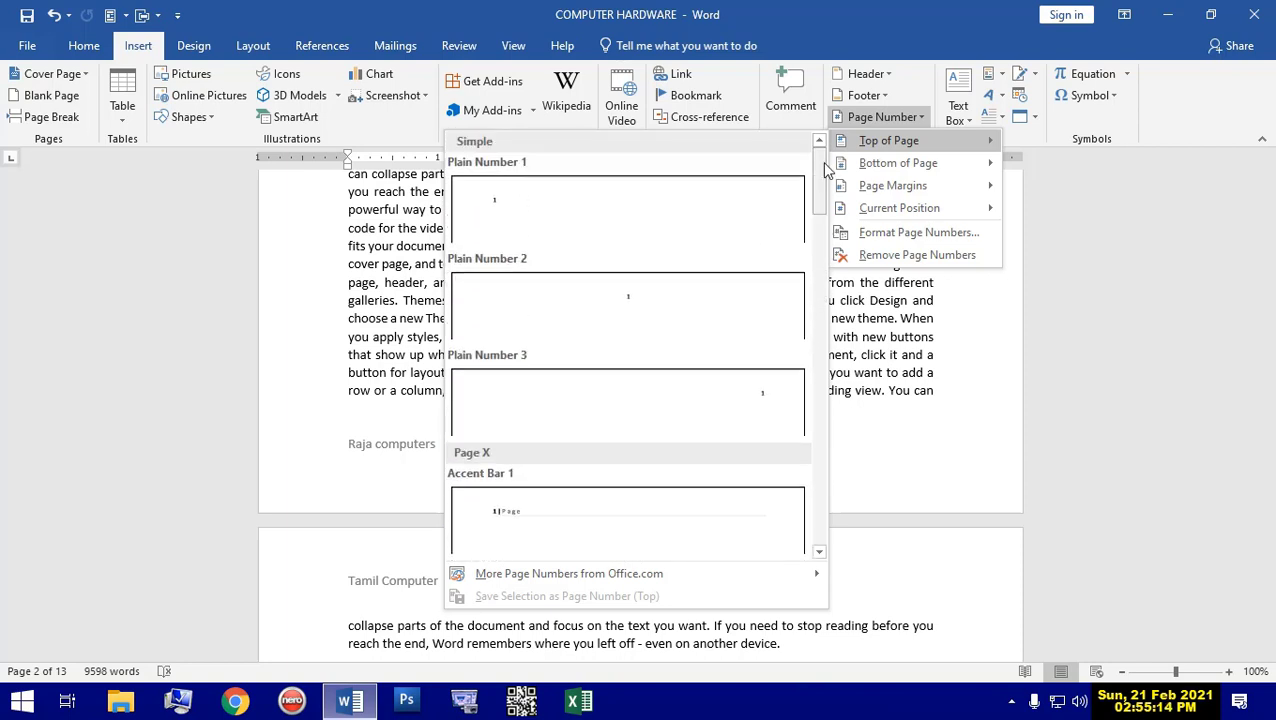
{"action": "mouse_move", "coordinate": [893, 185]}
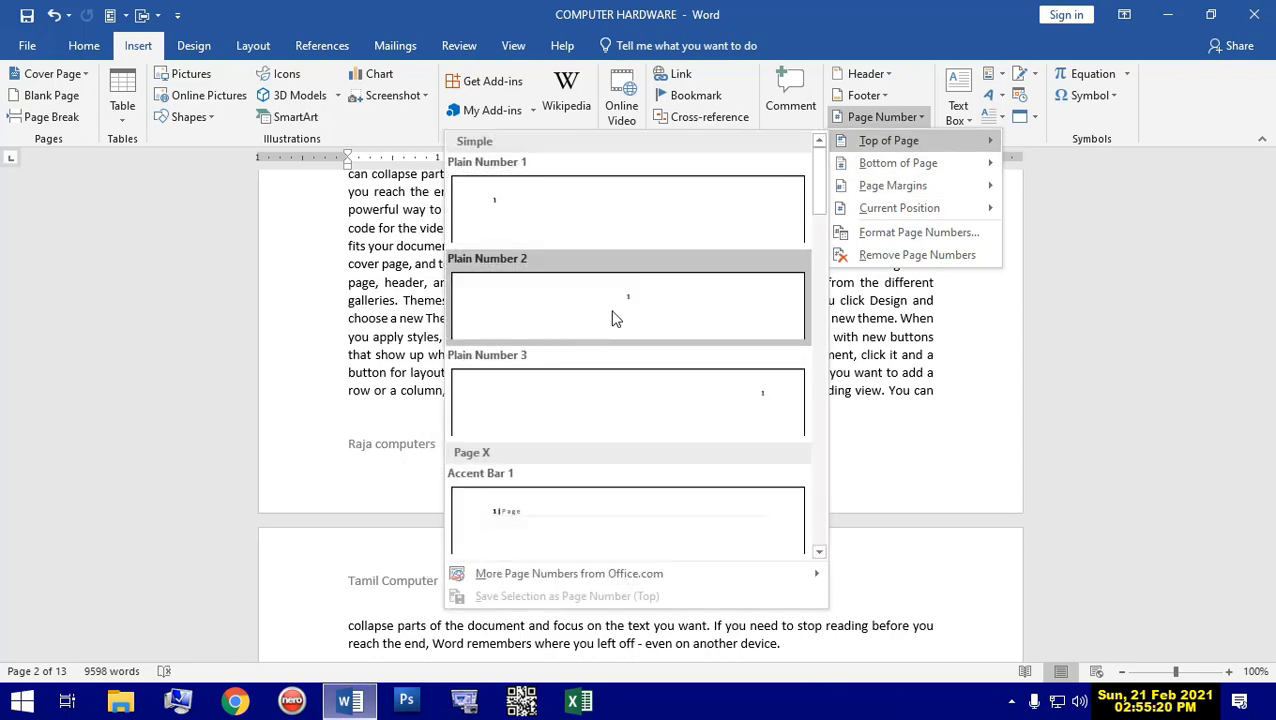
{"action": "left_click", "coordinate": [614, 317]}
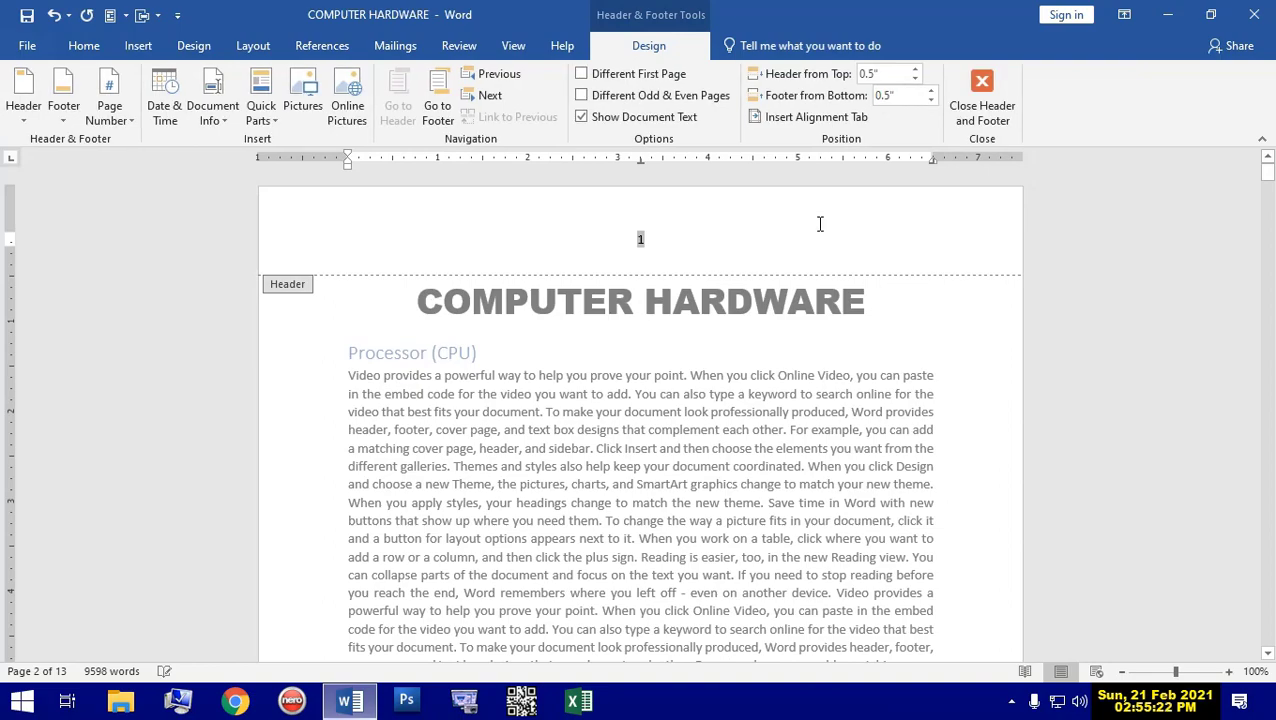
- Exit the header and check the numbering from the last page back to page 1
{"action": "key", "text": "Escape"}
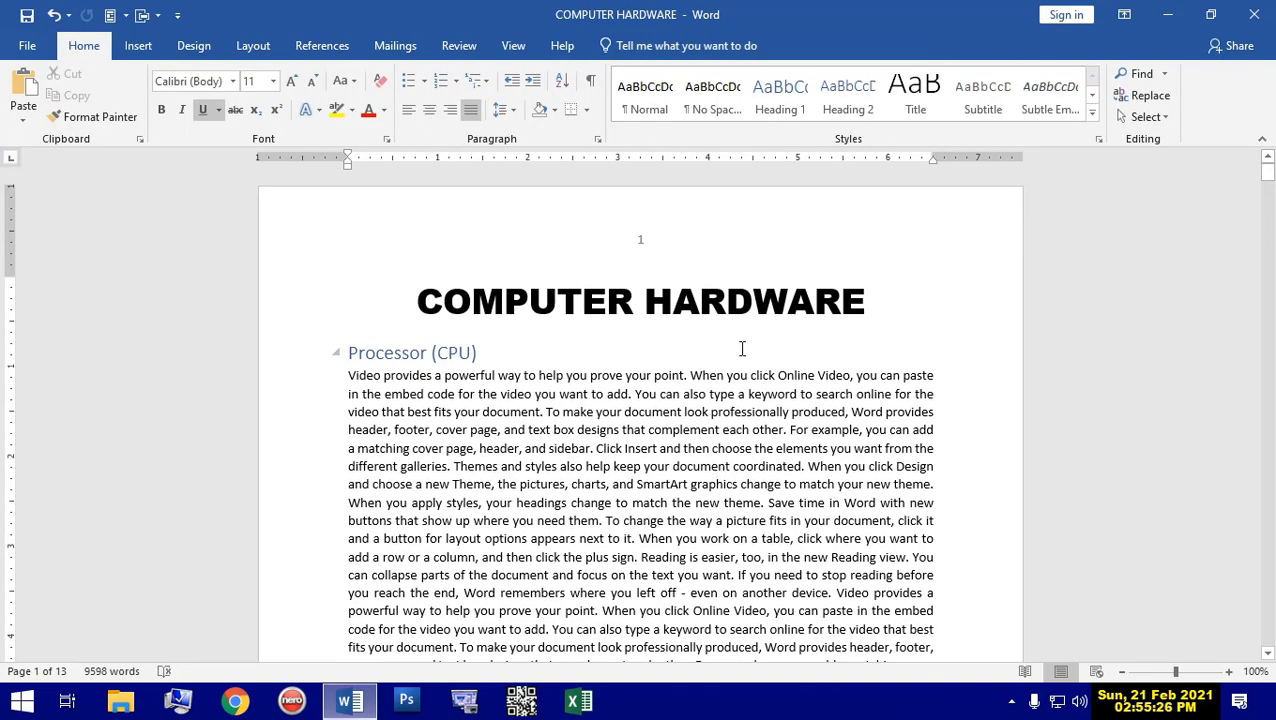
{"action": "scroll", "coordinate": [746, 340], "scroll_direction": "down", "scroll_amount": 5}
{"action": "scroll", "coordinate": [746, 340], "scroll_direction": "down", "scroll_amount": 4}
{"action": "scroll", "coordinate": [746, 340], "scroll_direction": "down", "scroll_amount": 3}
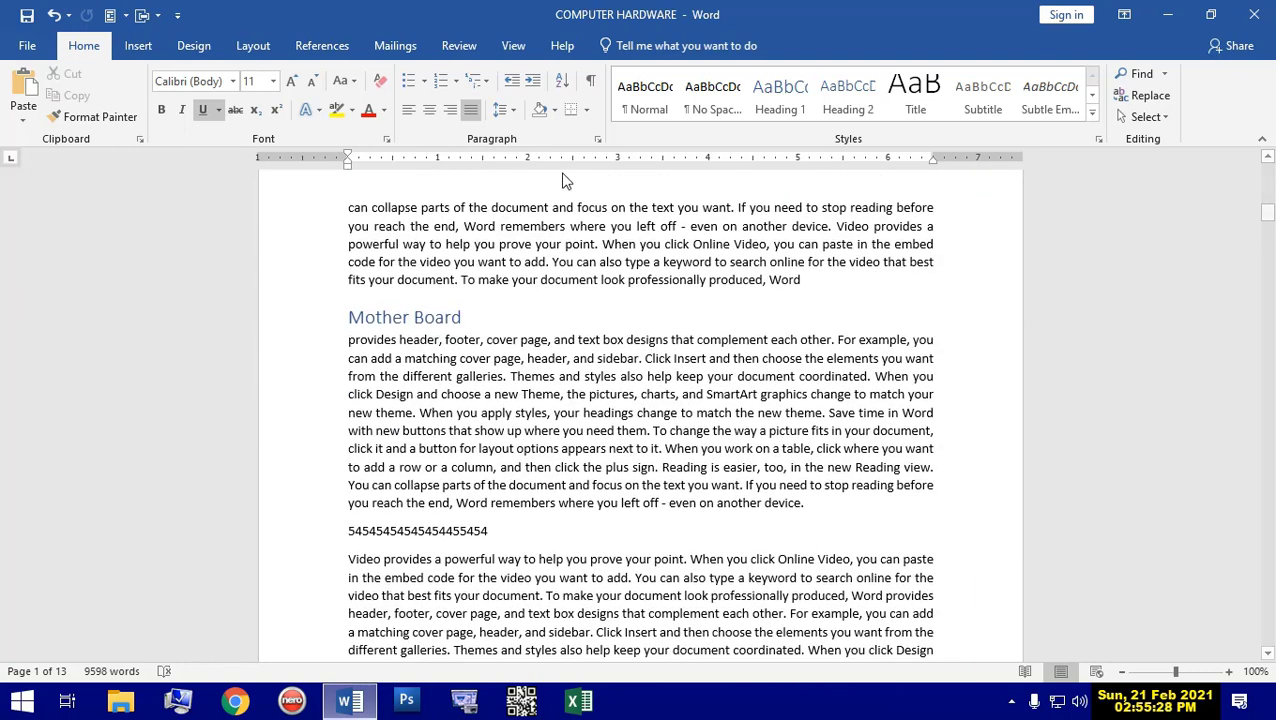
{"action": "scroll", "coordinate": [607, 228], "scroll_direction": "up", "scroll_amount": 2}
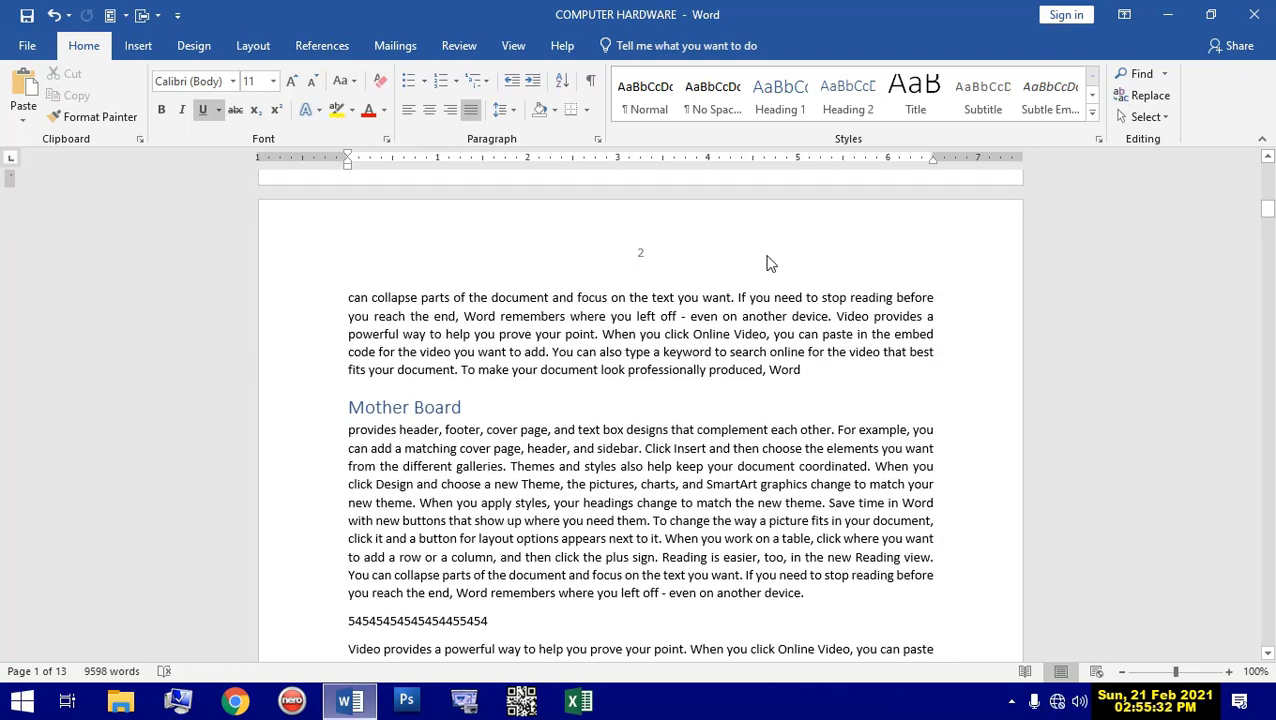
{"action": "key", "text": "ctrl+End"}
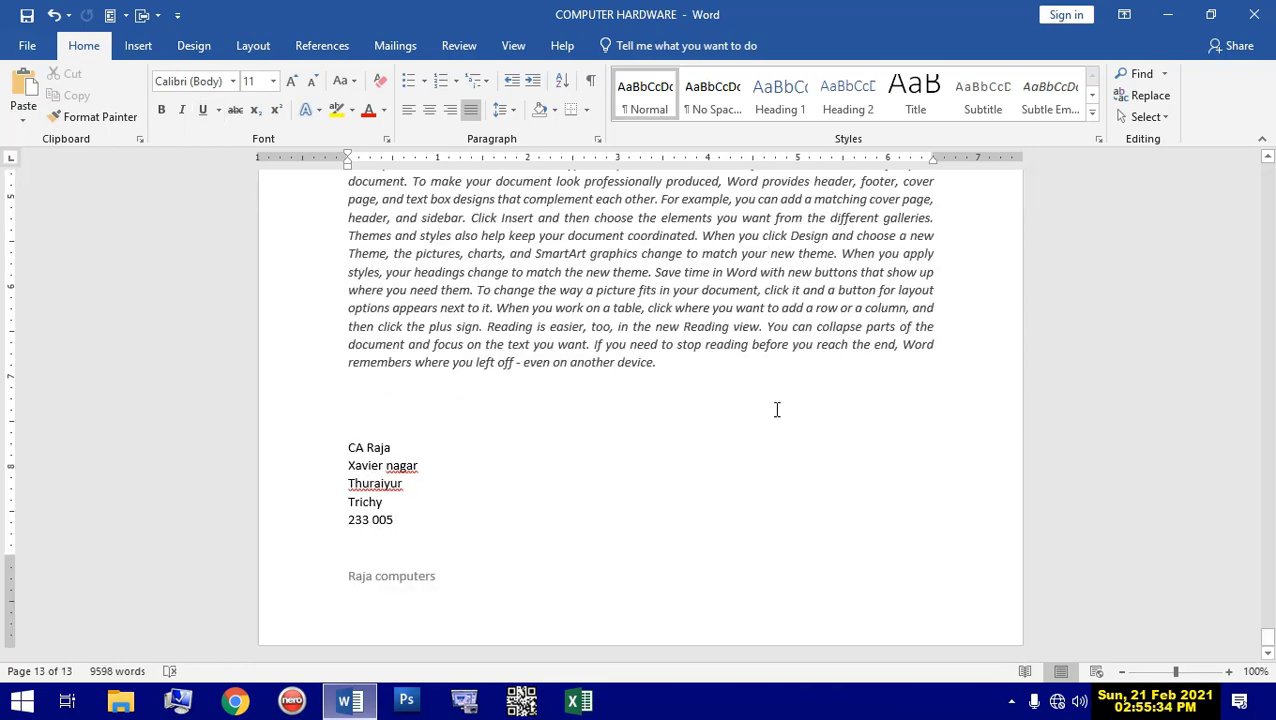
{"action": "scroll", "coordinate": [776, 405], "scroll_direction": "up", "scroll_amount": 6}
{"action": "scroll", "coordinate": [700, 300], "scroll_direction": "up", "scroll_amount": 6}
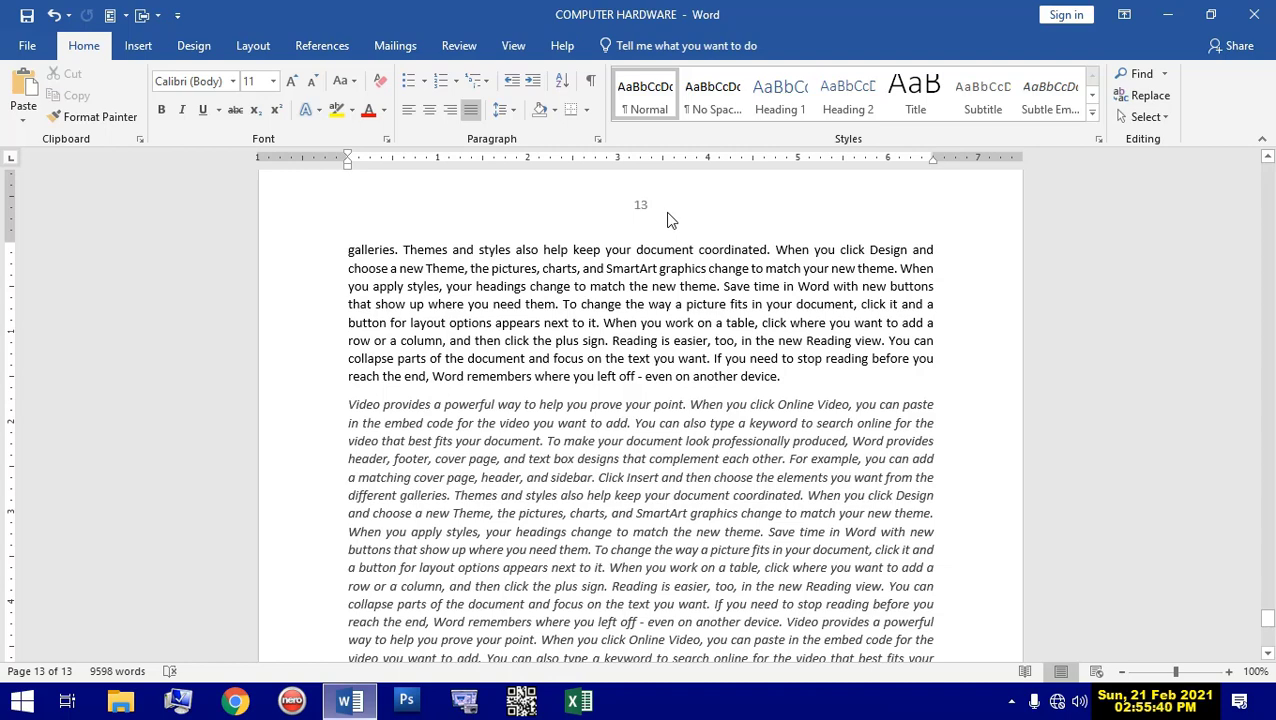
{"action": "key", "text": "ctrl+Home"}
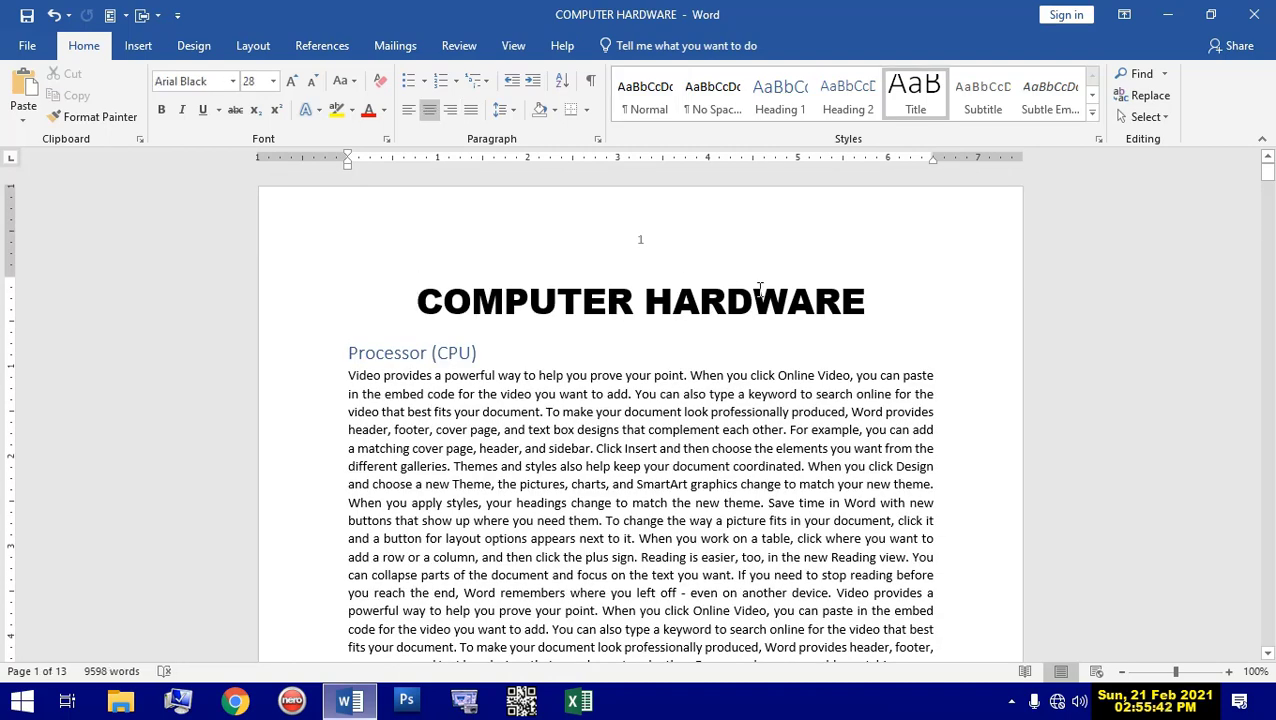
- Change the top-of-page numbers to the Accent Bar 1 '1 | Page' style and exit the header
{"action": "left_click", "coordinate": [138, 45]}
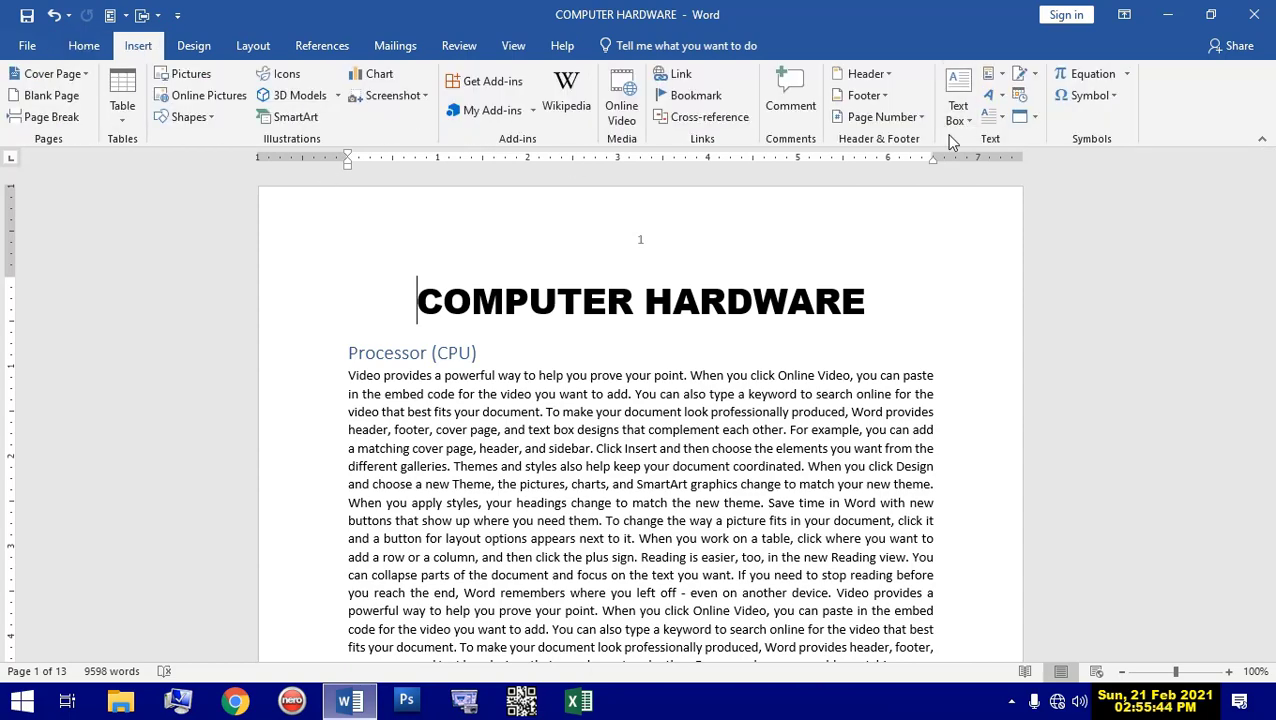
{"action": "left_click", "coordinate": [921, 117]}
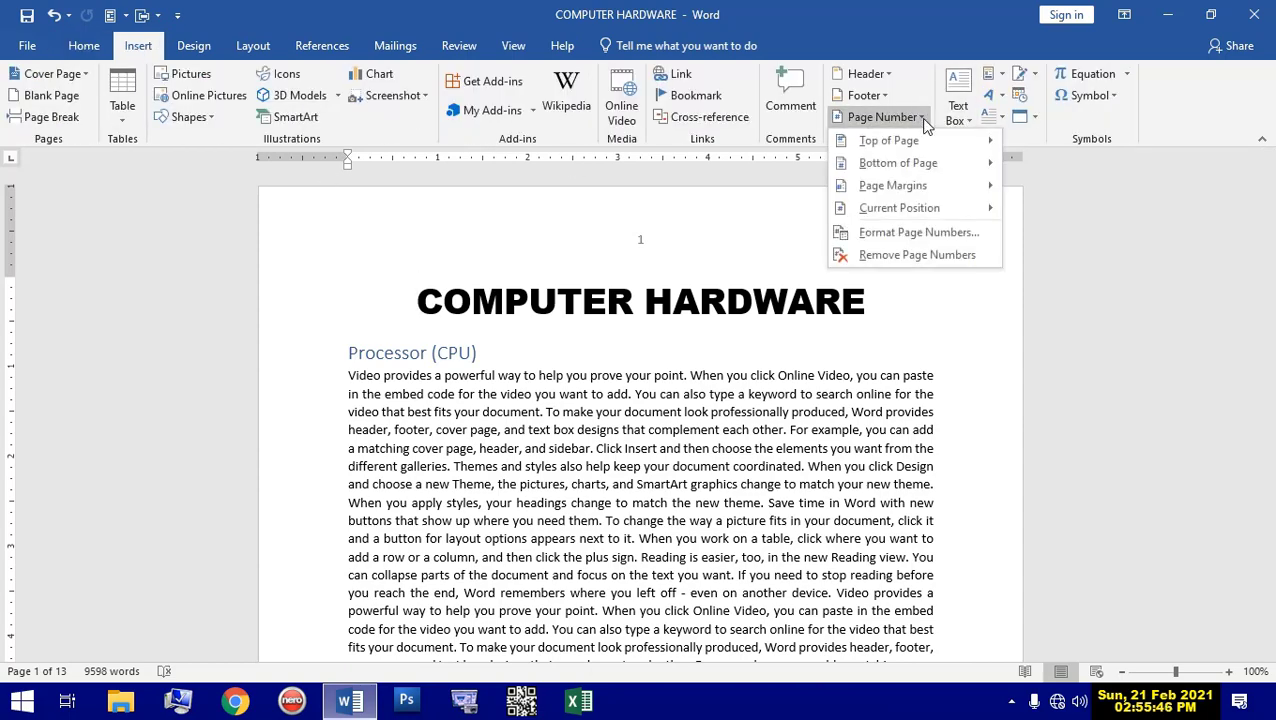
{"action": "mouse_move", "coordinate": [926, 160]}
{"action": "mouse_move", "coordinate": [900, 143]}
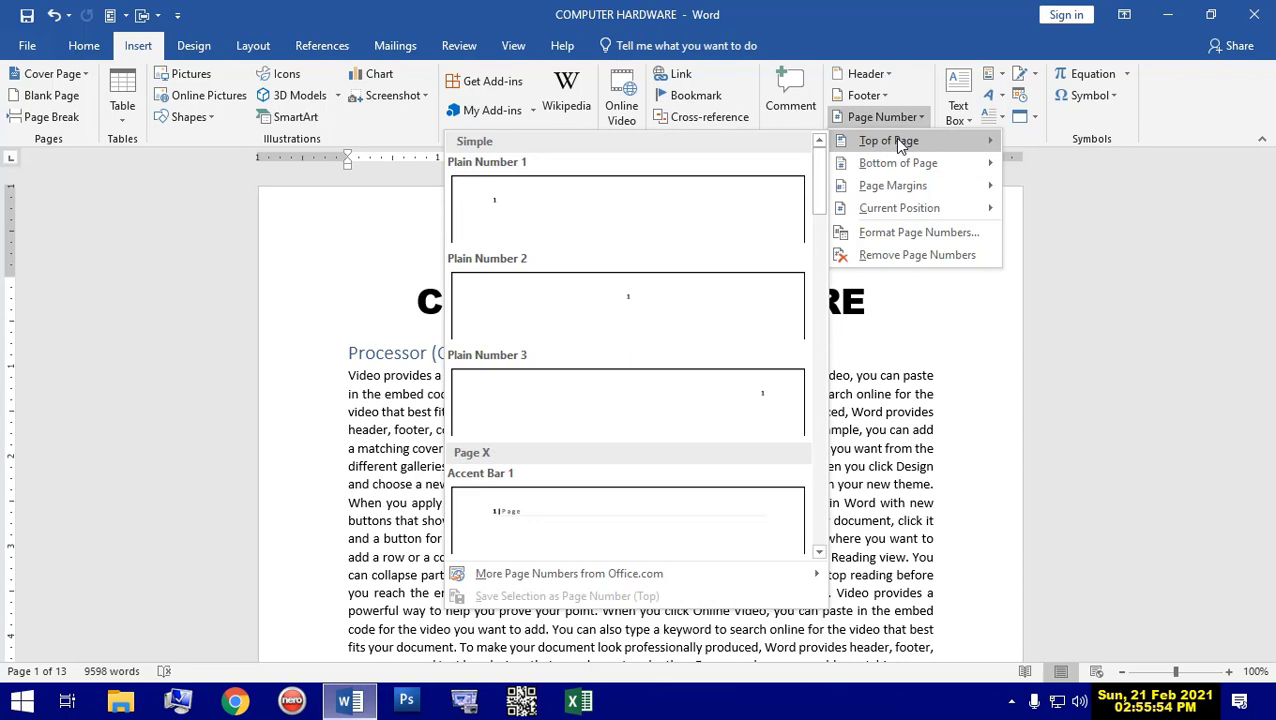
{"action": "left_click", "coordinate": [616, 515]}
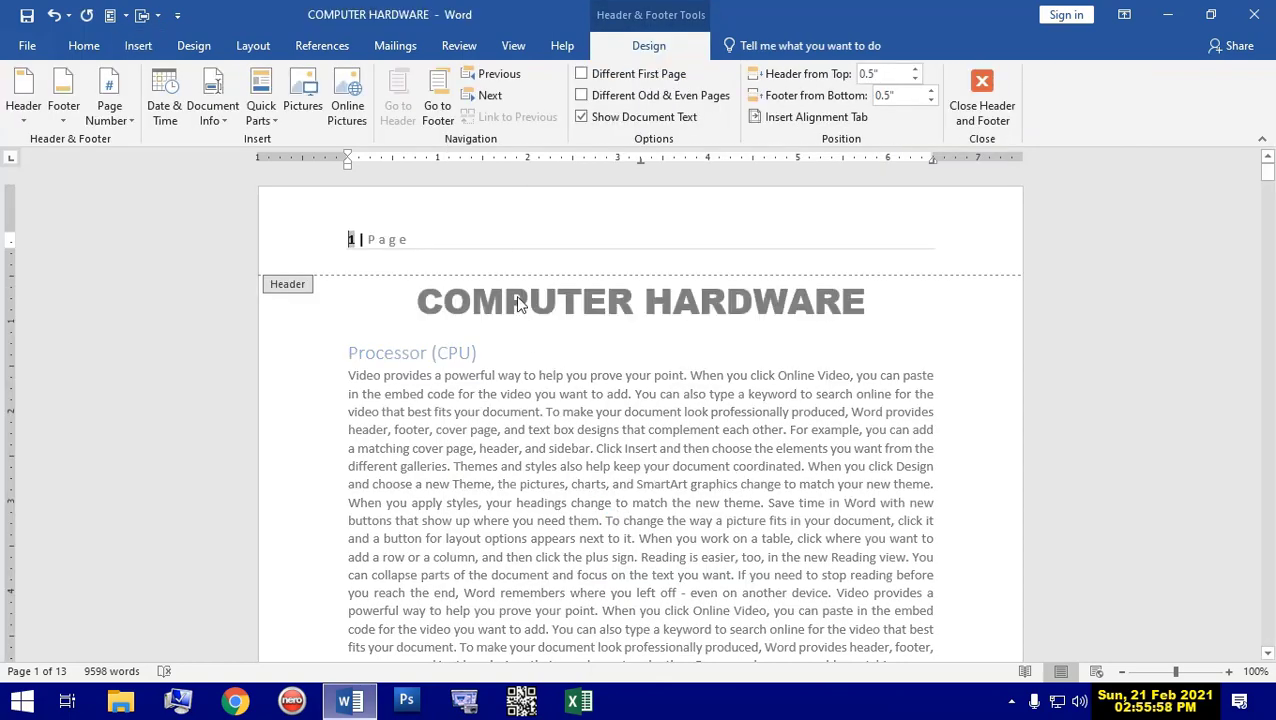
{"action": "left_click", "coordinate": [512, 230]}
{"action": "scroll", "coordinate": [495, 305], "scroll_direction": "down", "scroll_amount": 8}
{"action": "scroll", "coordinate": [527, 407], "scroll_direction": "down", "scroll_amount": 7}
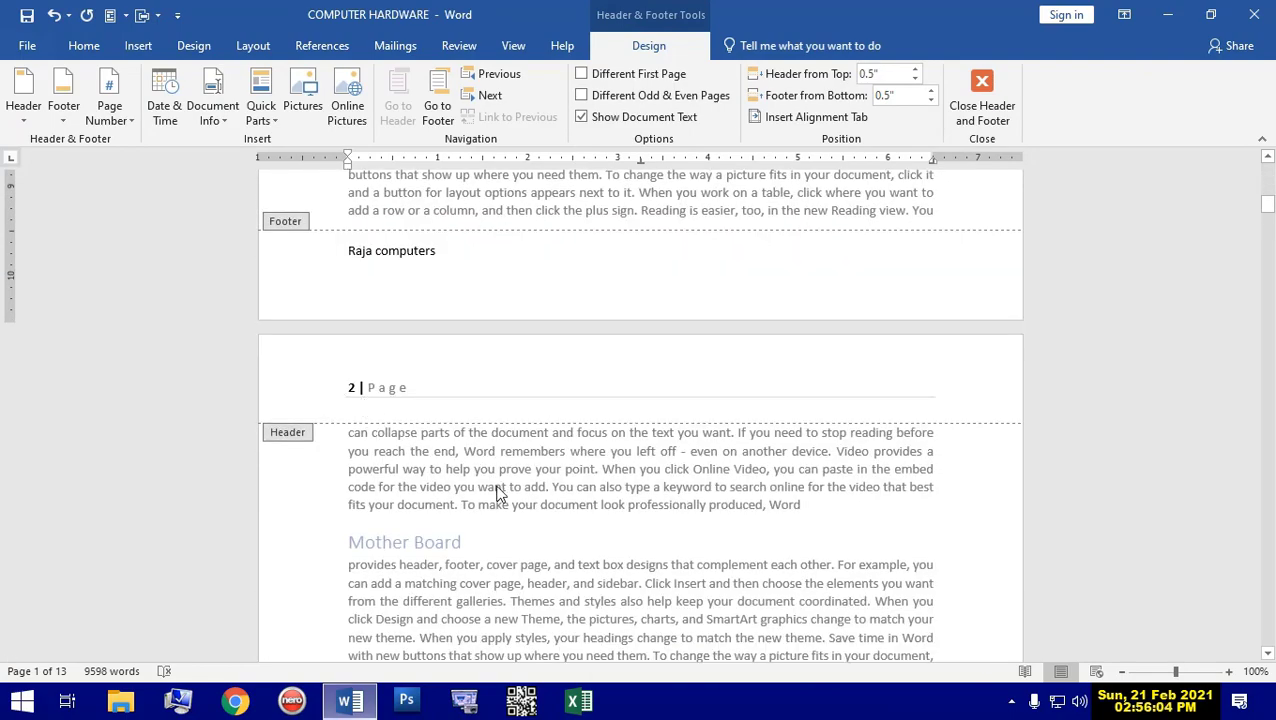
{"action": "scroll", "coordinate": [576, 428], "scroll_direction": "down", "scroll_amount": 5}
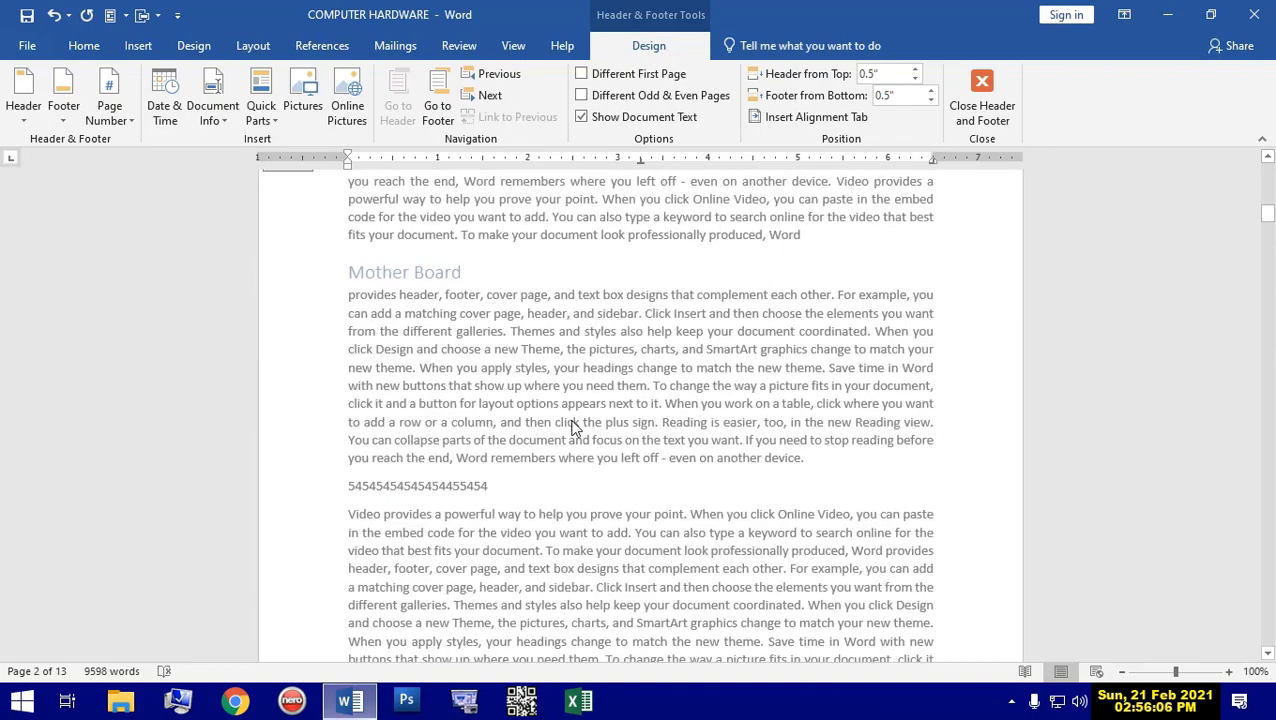
{"action": "scroll", "coordinate": [578, 425], "scroll_direction": "down", "scroll_amount": 4}
{"action": "key", "text": "Escape"}
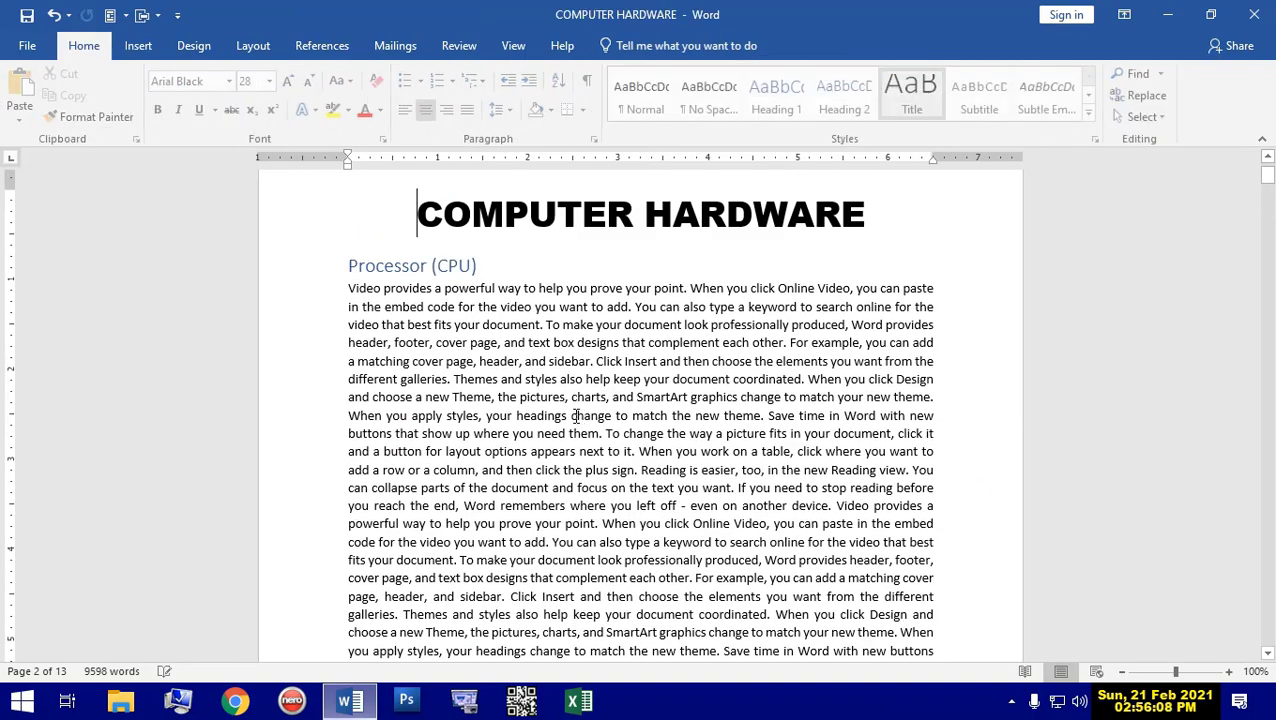
- Start a new blank document, Document2, with Ctrl+N
{"action": "left_click", "coordinate": [138, 45]}
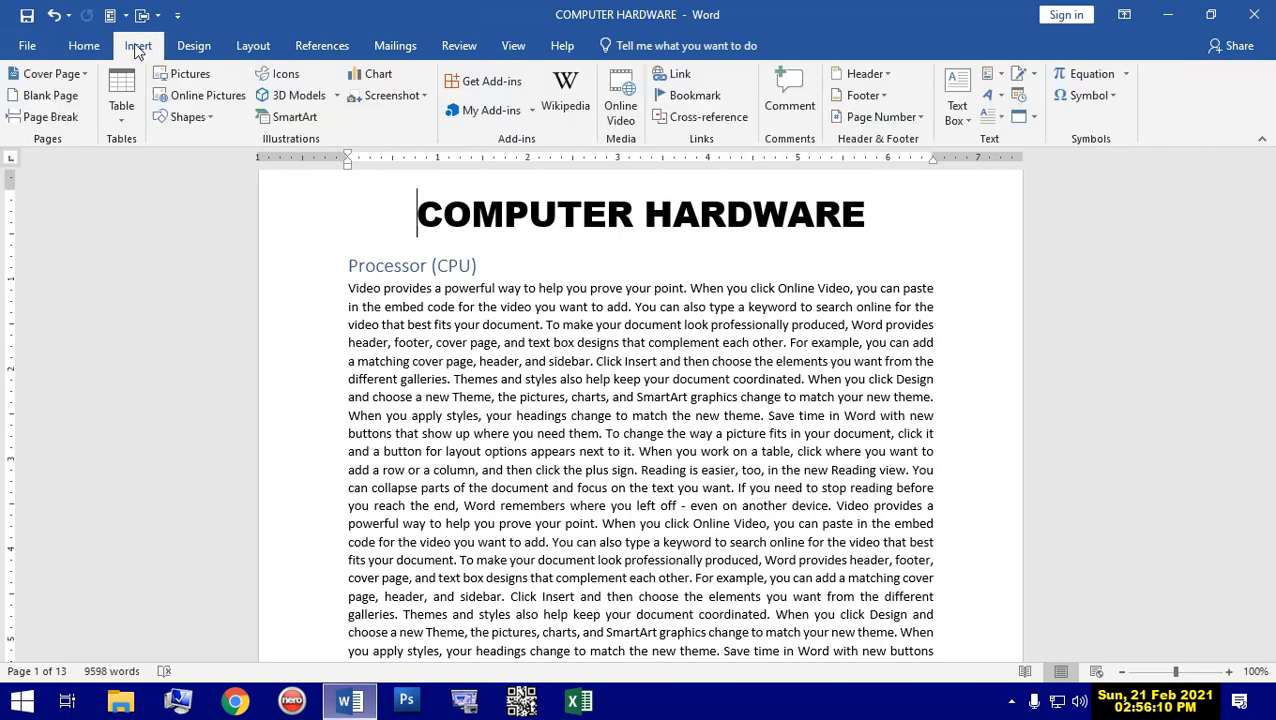
{"action": "left_click", "coordinate": [925, 118]}
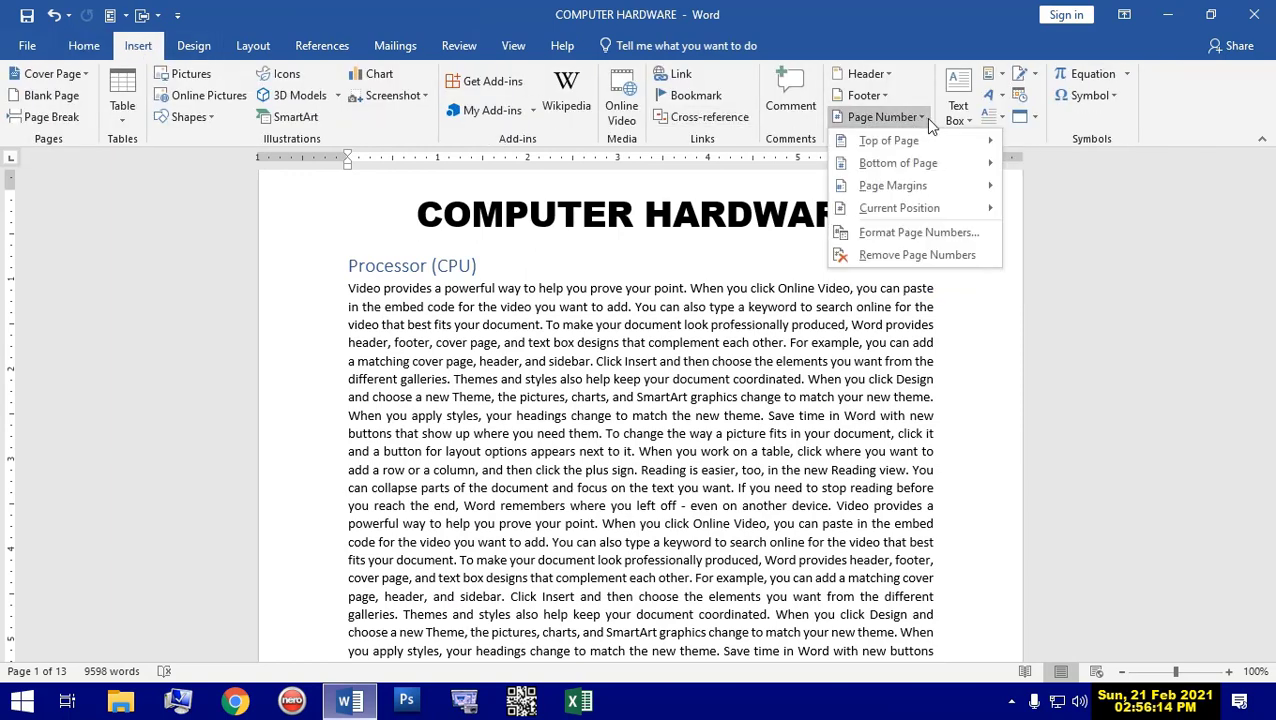
{"action": "left_click", "coordinate": [944, 23]}
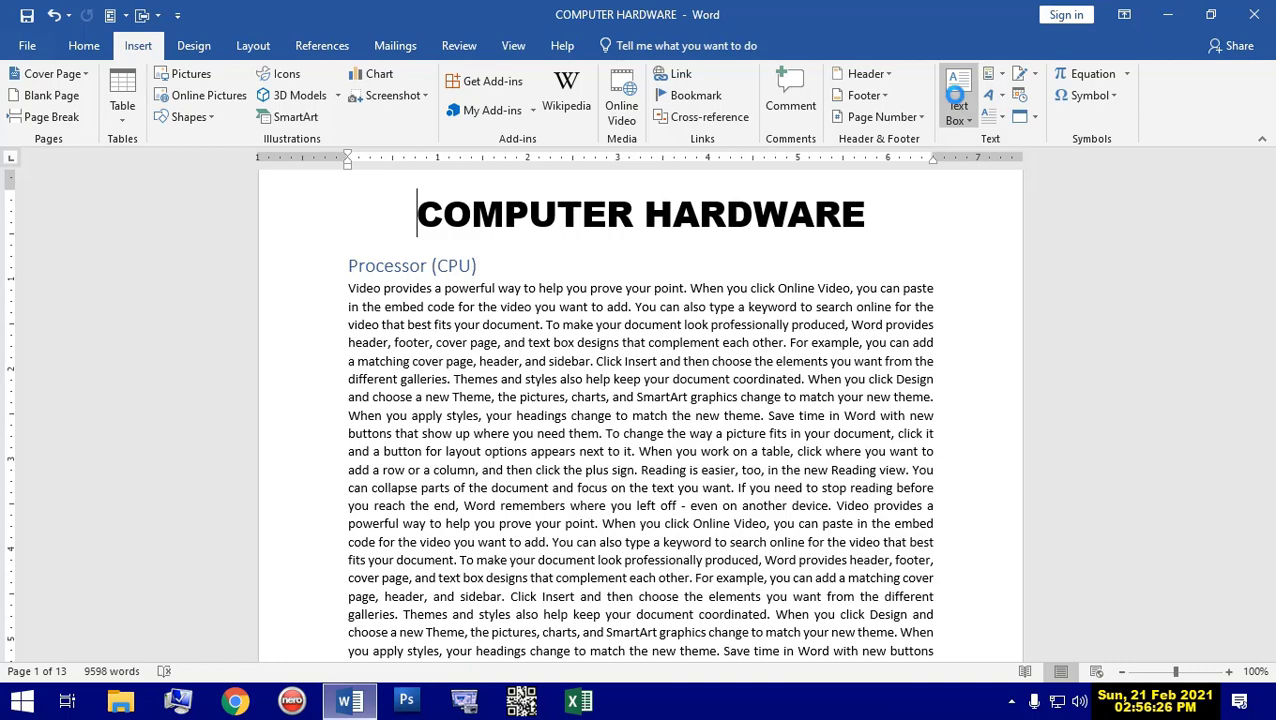
{"action": "key", "text": "ctrl+n"}
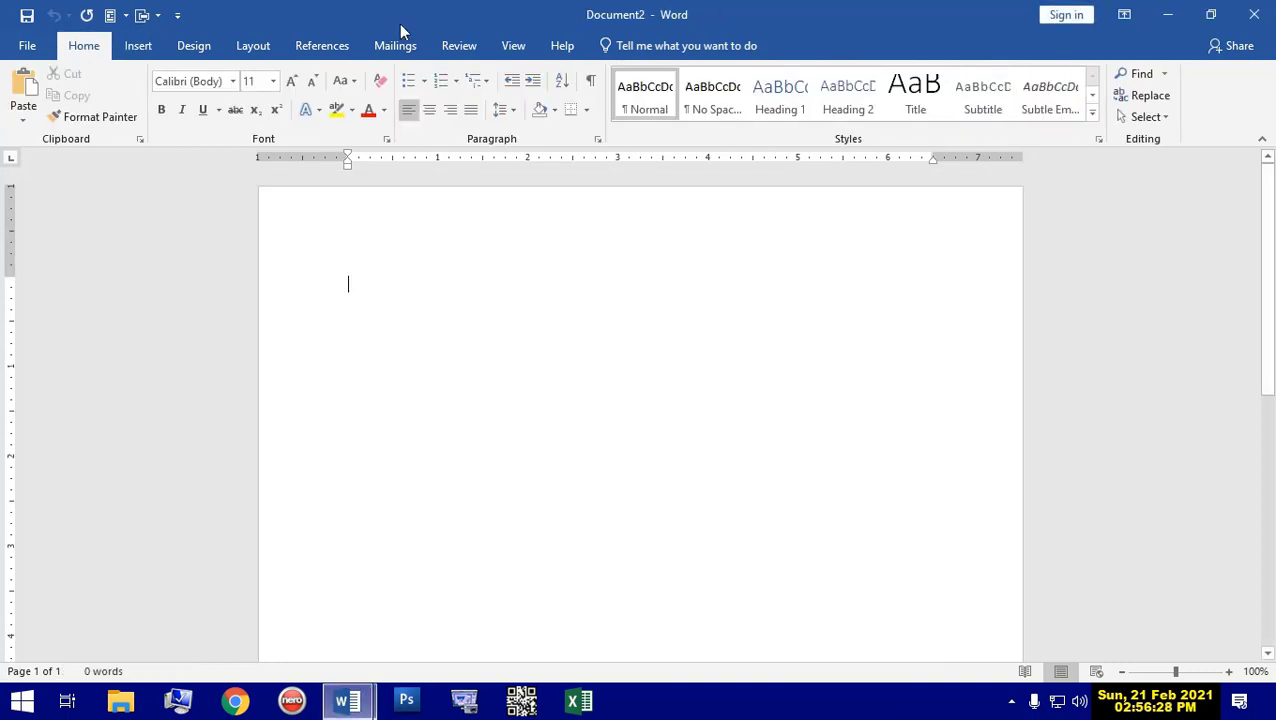
- Insert a Simple Text Box and fill it with test characters
{"action": "left_click", "coordinate": [136, 46]}
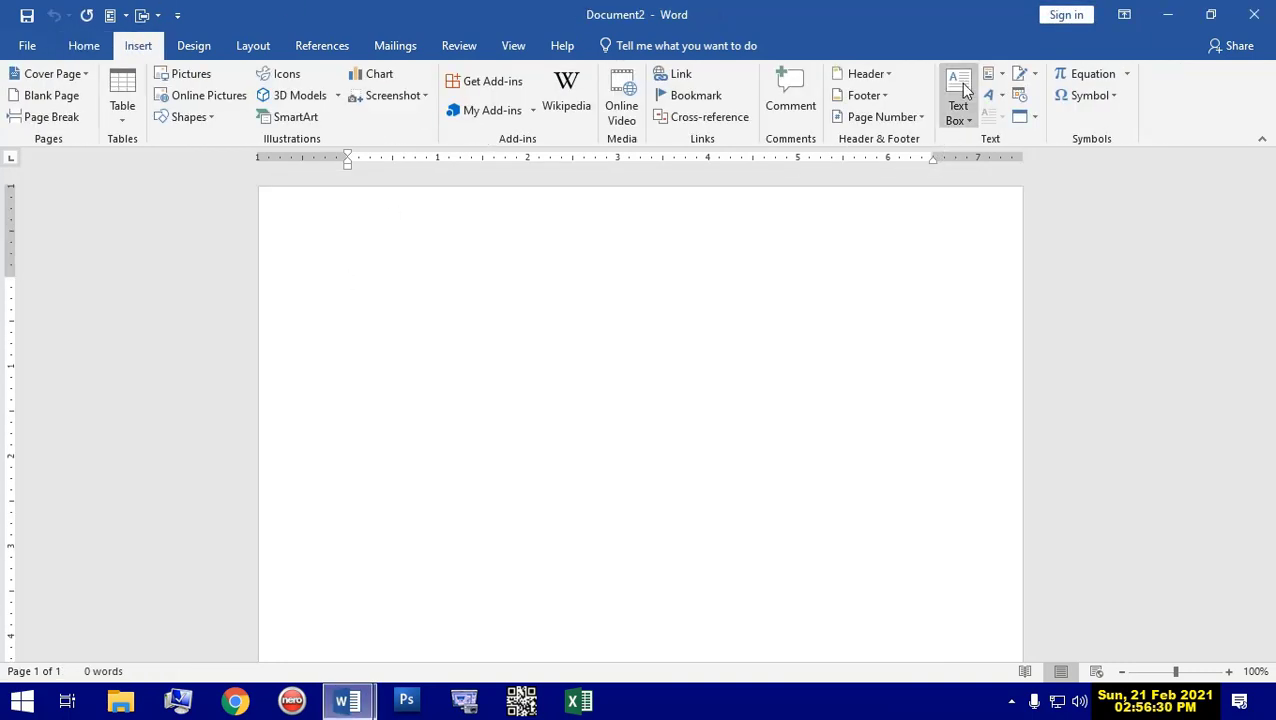
{"action": "left_click", "coordinate": [965, 120]}
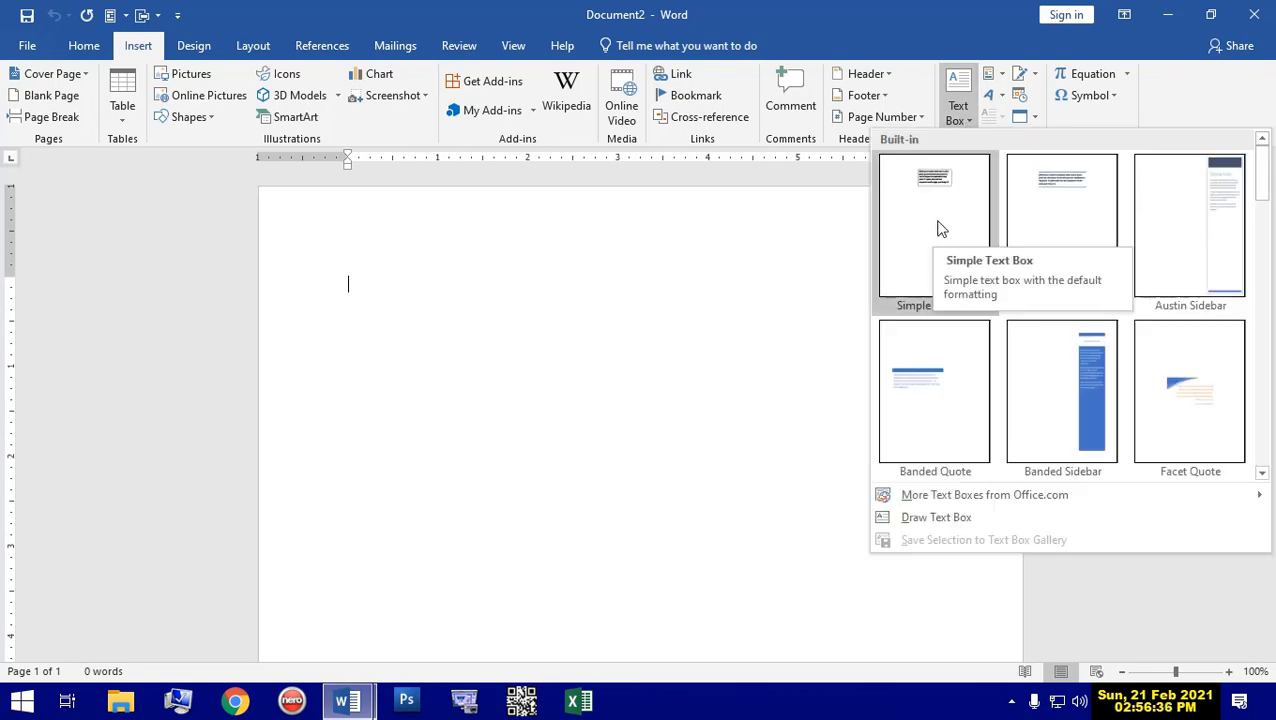
{"action": "left_click", "coordinate": [929, 175]}
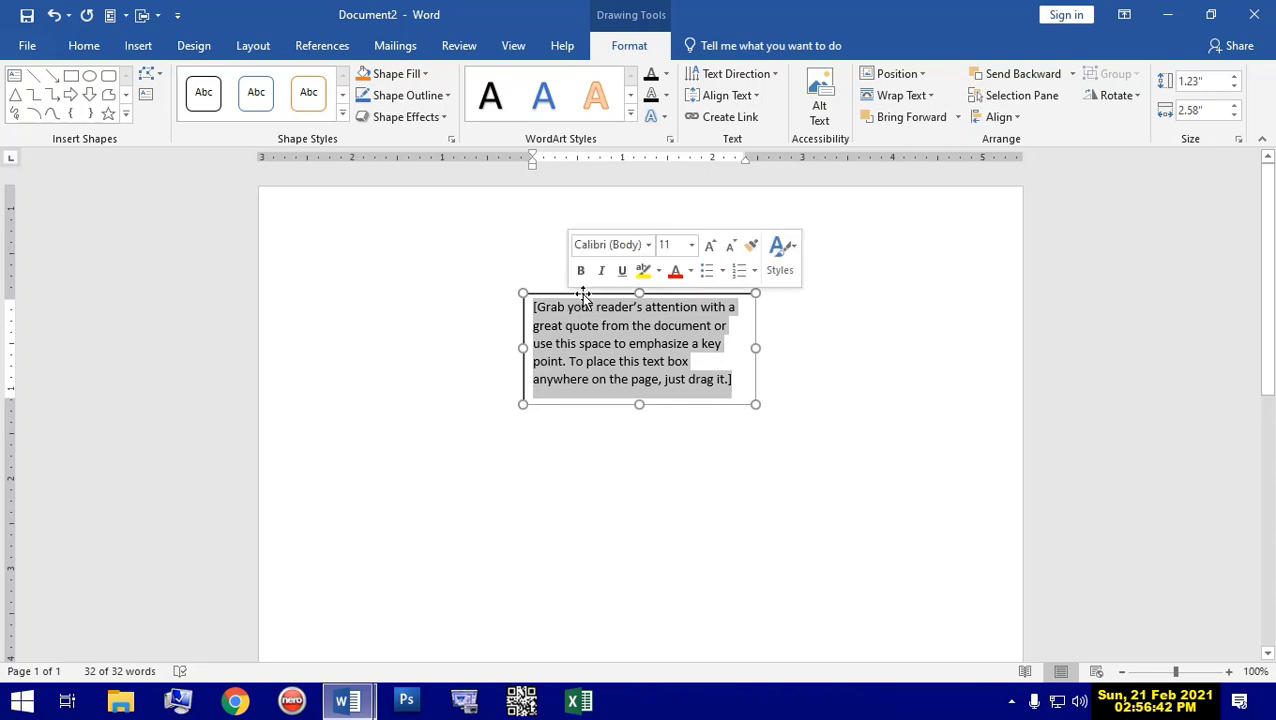
{"action": "type", "text": "dssdsdsd"}
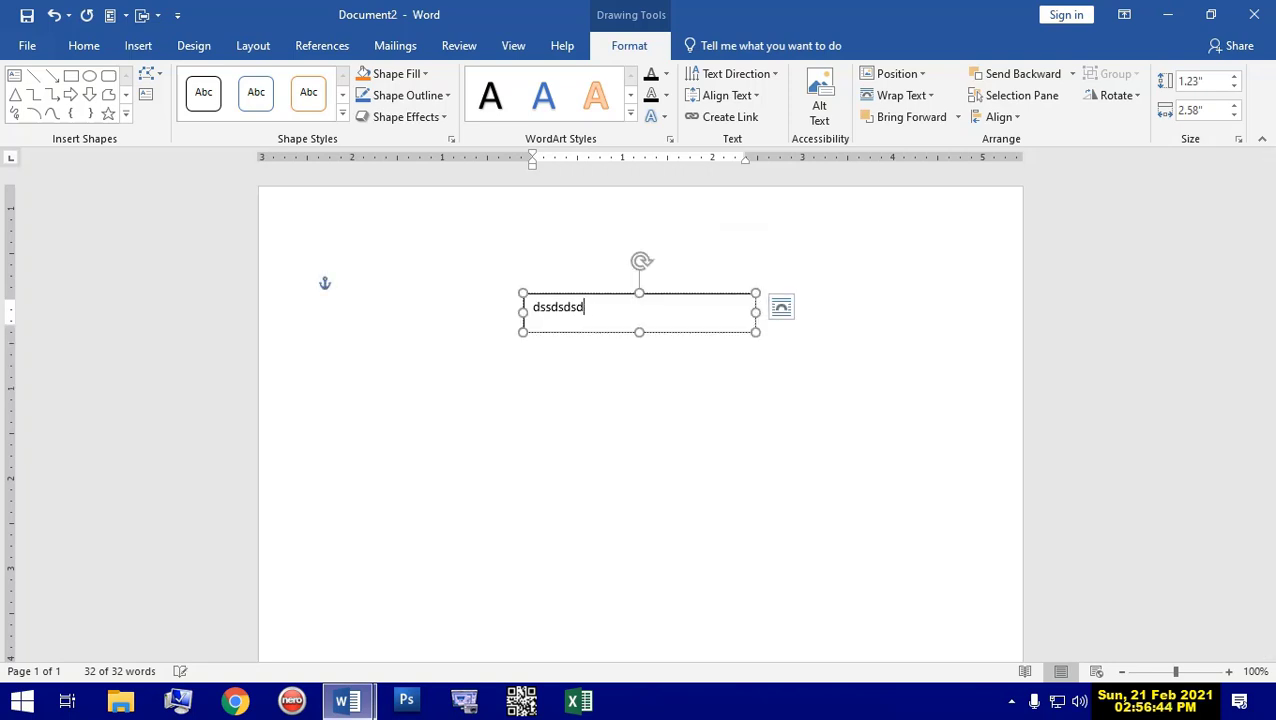
{"action": "type", "text": "sdsdsdsdsdsdsdsdsdsdsdsdsdsd"}
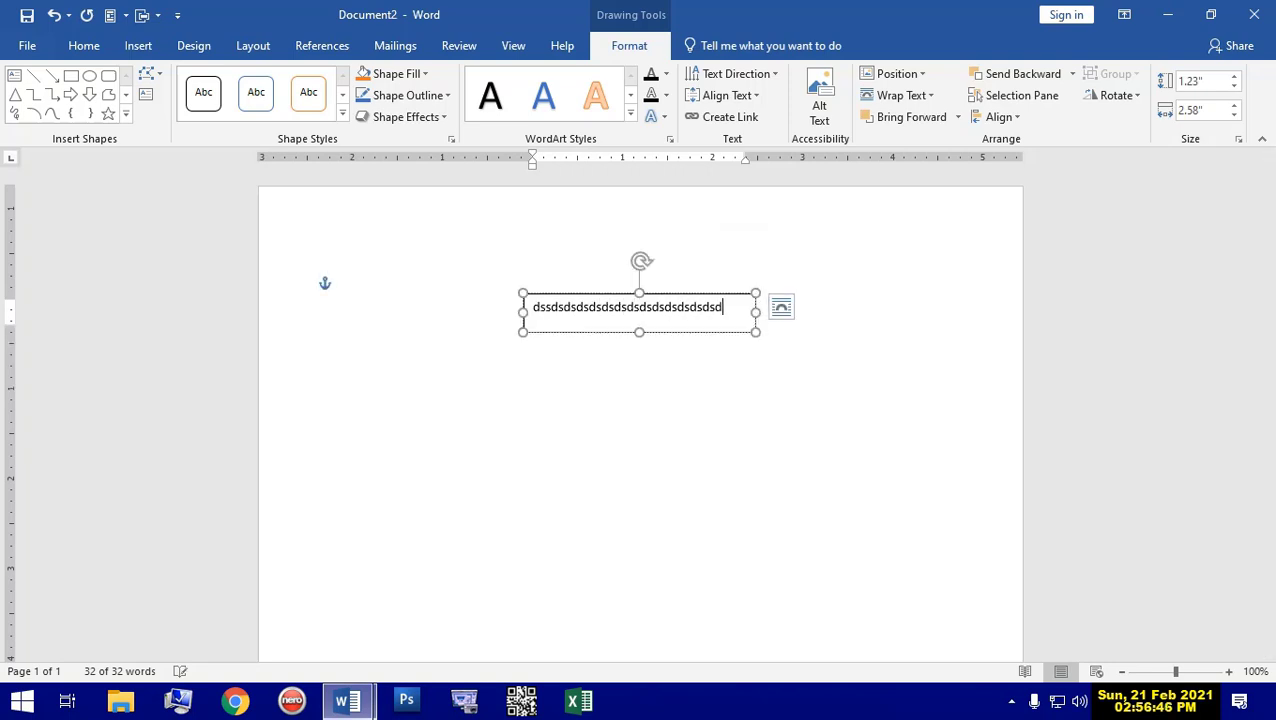
{"action": "type", "text": "sdsdsdsdsdsd"}
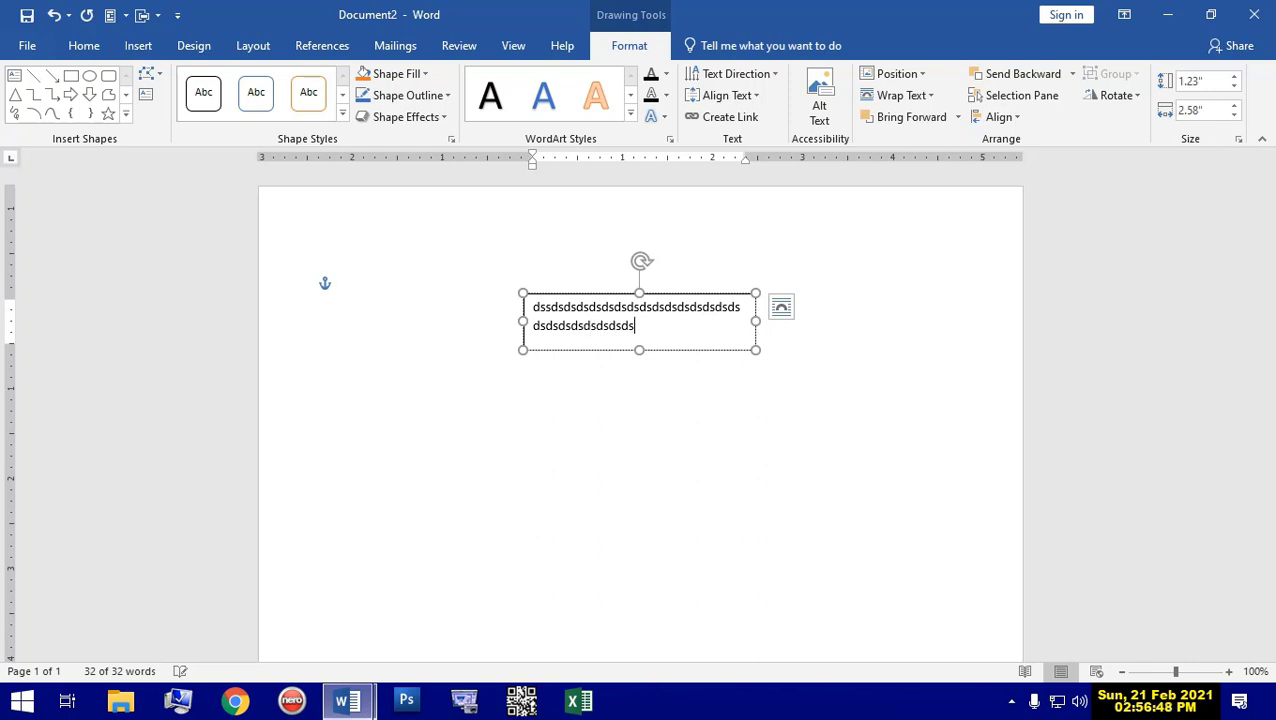
{"action": "type", "text": "sdsdsdsdsdds"}
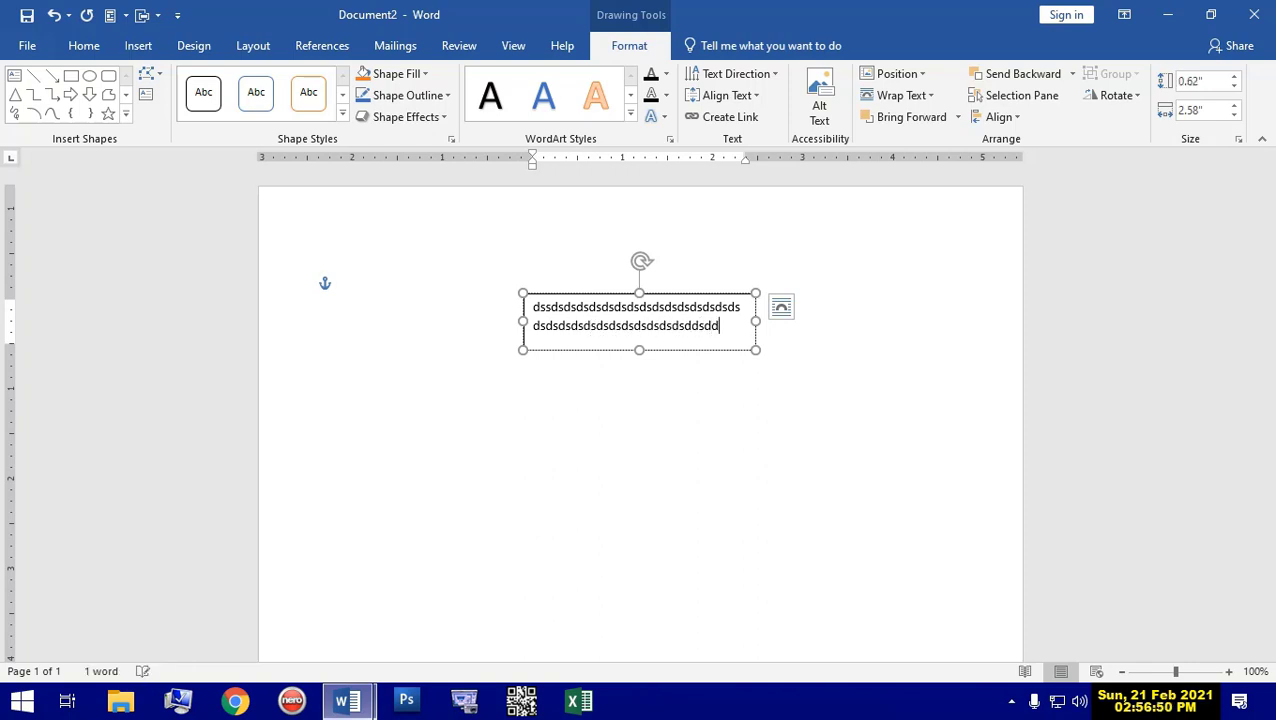
{"action": "type", "text": "dsdsdsdsds"}
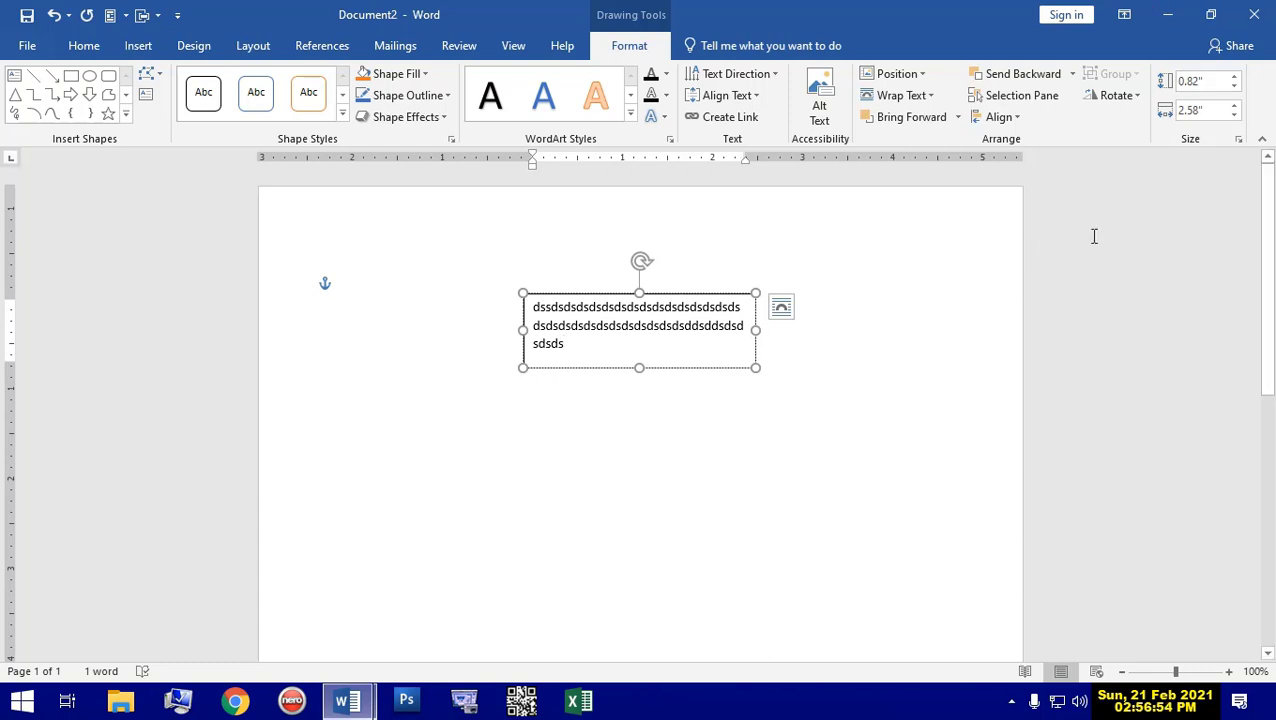
- Select the whole text box and delete it, leaving the page empty
{"action": "left_click", "coordinate": [694, 294]}
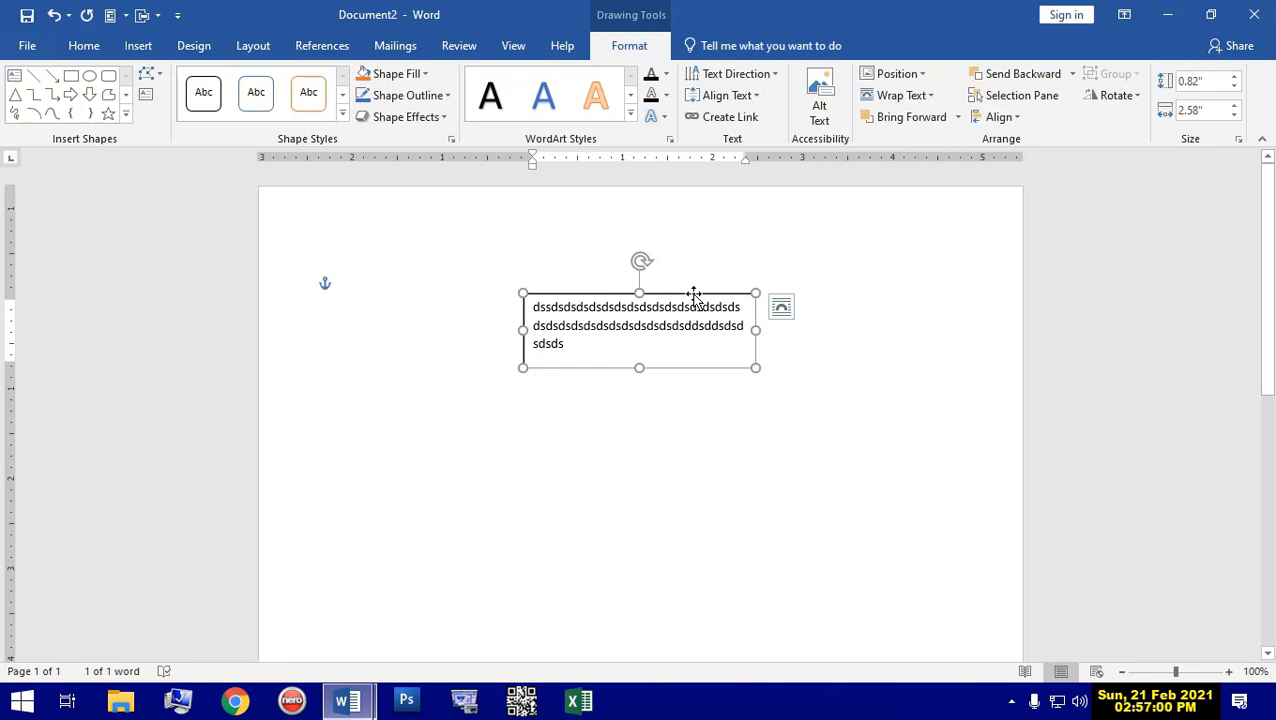
{"action": "key", "text": "Delete"}
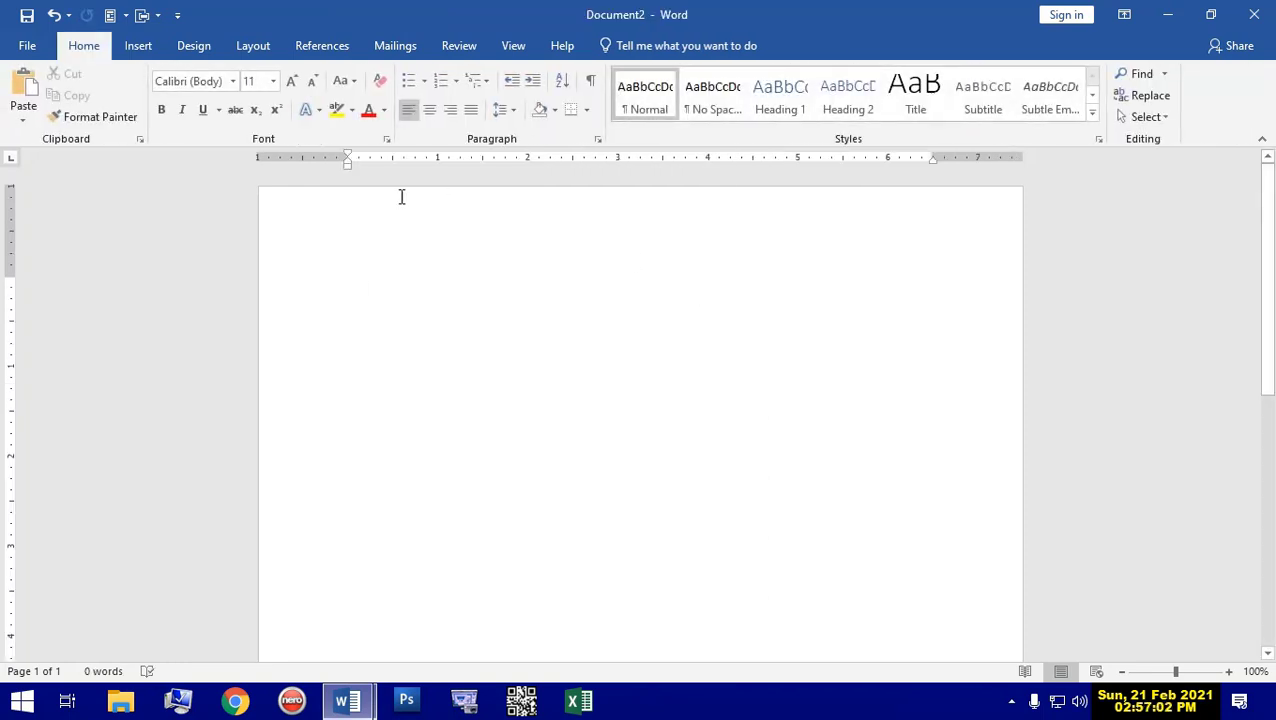
{"action": "left_click", "coordinate": [137, 45]}
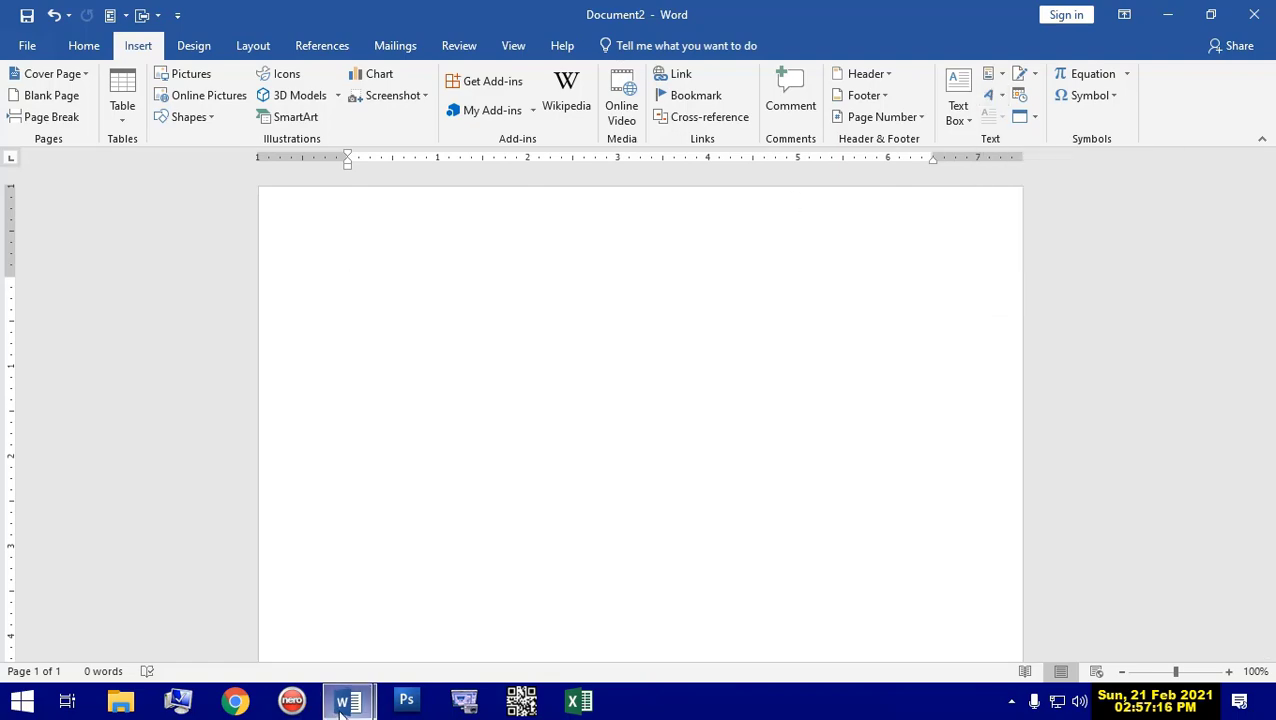
- Switch to the COMPUTER HARDWARE document and browse the Quick Parts menu without inserting anything
{"action": "mouse_move", "coordinate": [340, 705]}
{"action": "left_click", "coordinate": [298, 622]}
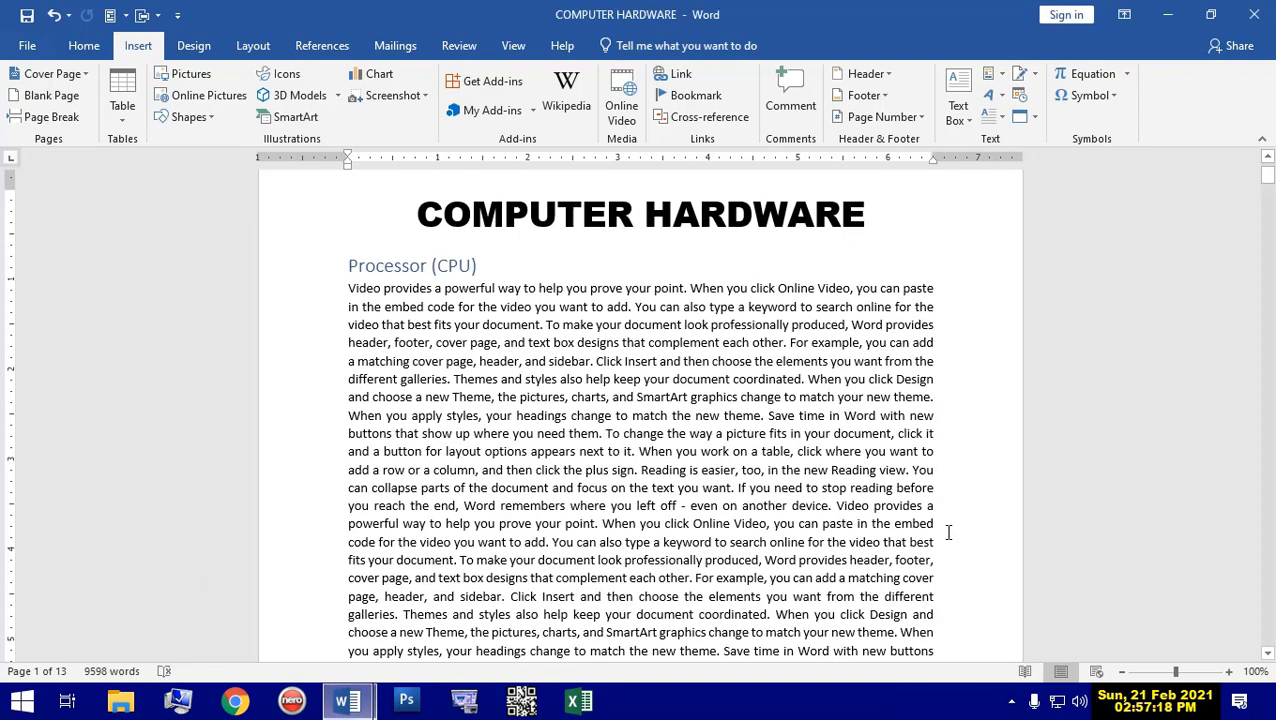
{"action": "left_click", "coordinate": [1002, 78]}
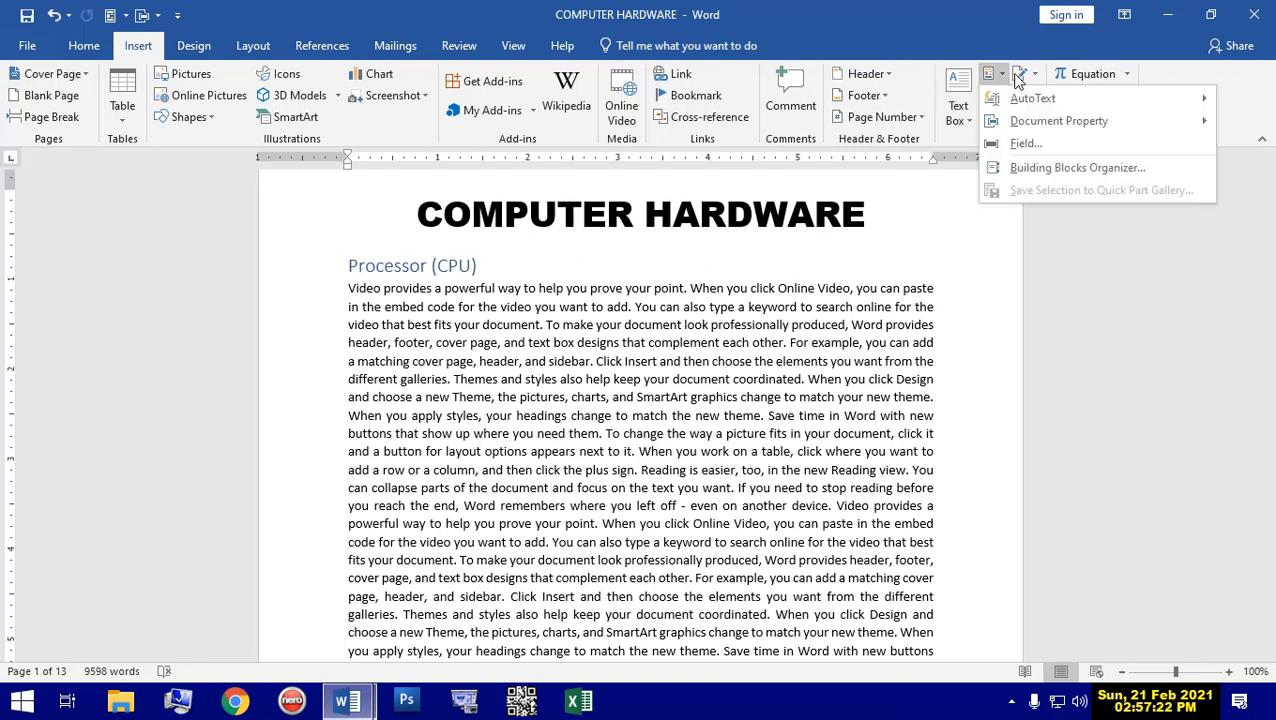
{"action": "mouse_move", "coordinate": [1040, 98]}
{"action": "scroll", "coordinate": [845, 380], "scroll_direction": "down", "scroll_amount": 8}
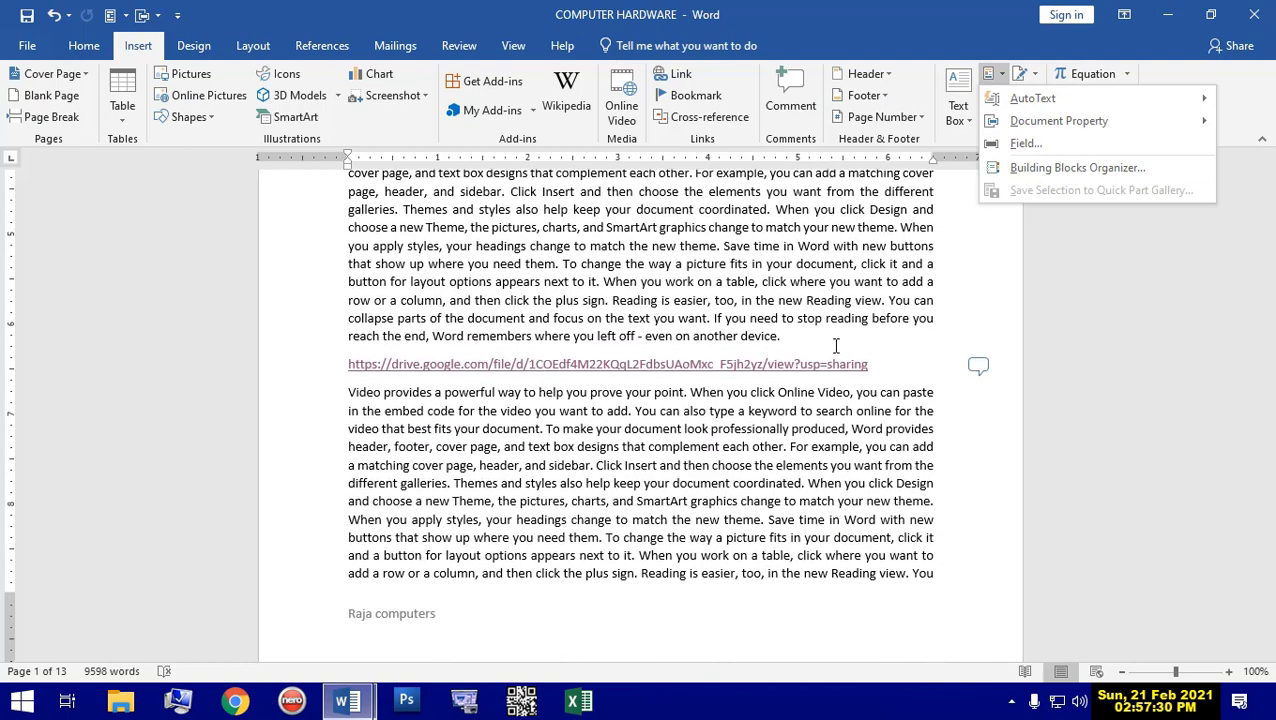
{"action": "scroll", "coordinate": [650, 530], "scroll_direction": "down", "scroll_amount": 4}
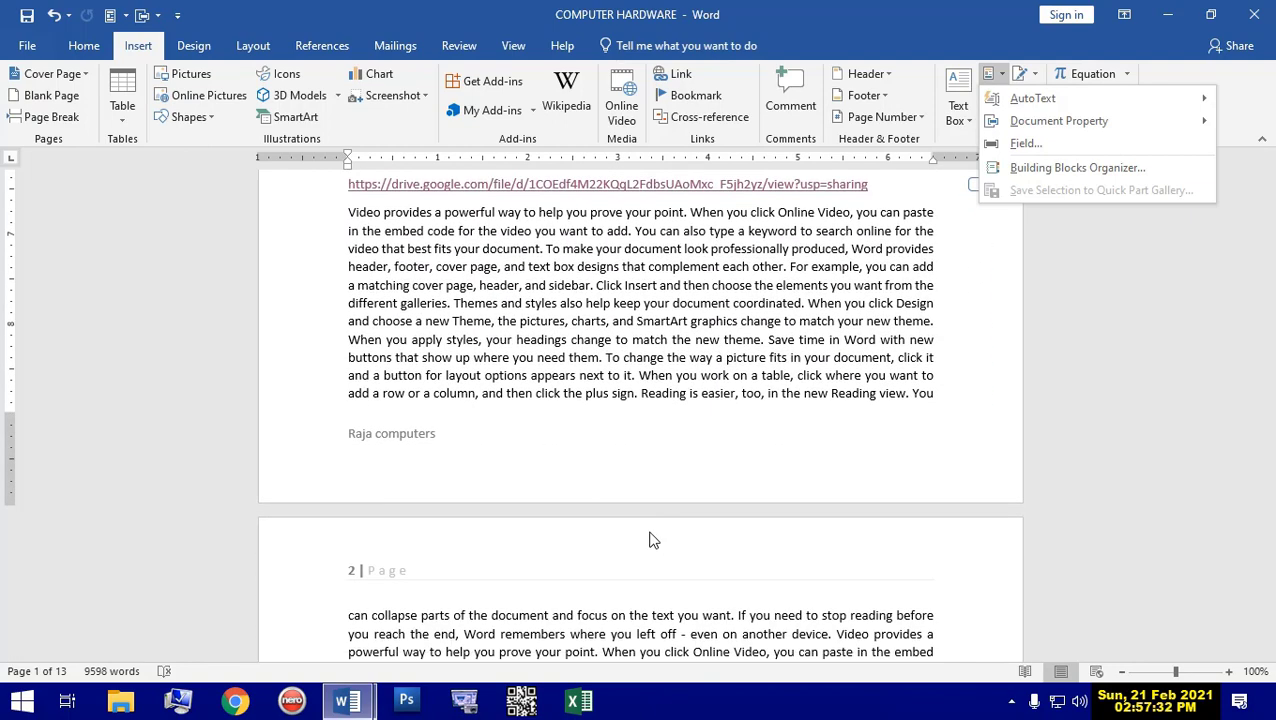
{"action": "scroll", "coordinate": [650, 540], "scroll_direction": "down", "scroll_amount": 5}
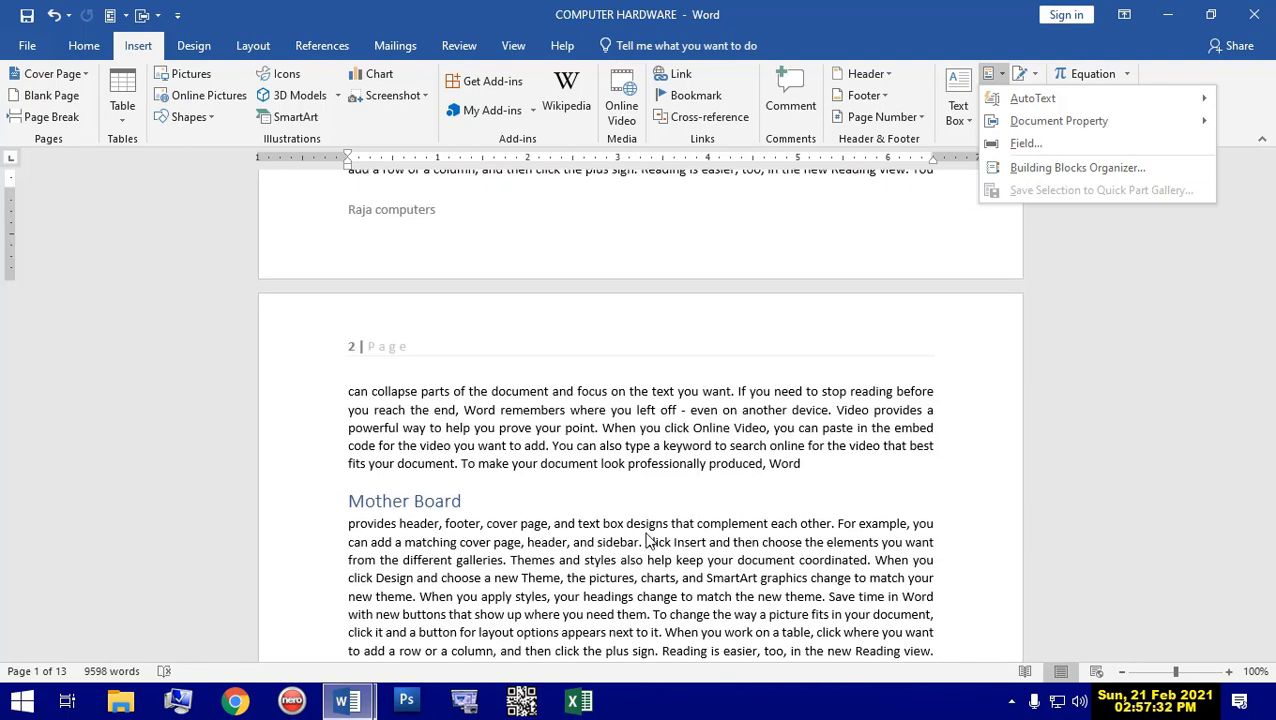
{"action": "left_click", "coordinate": [830, 466]}
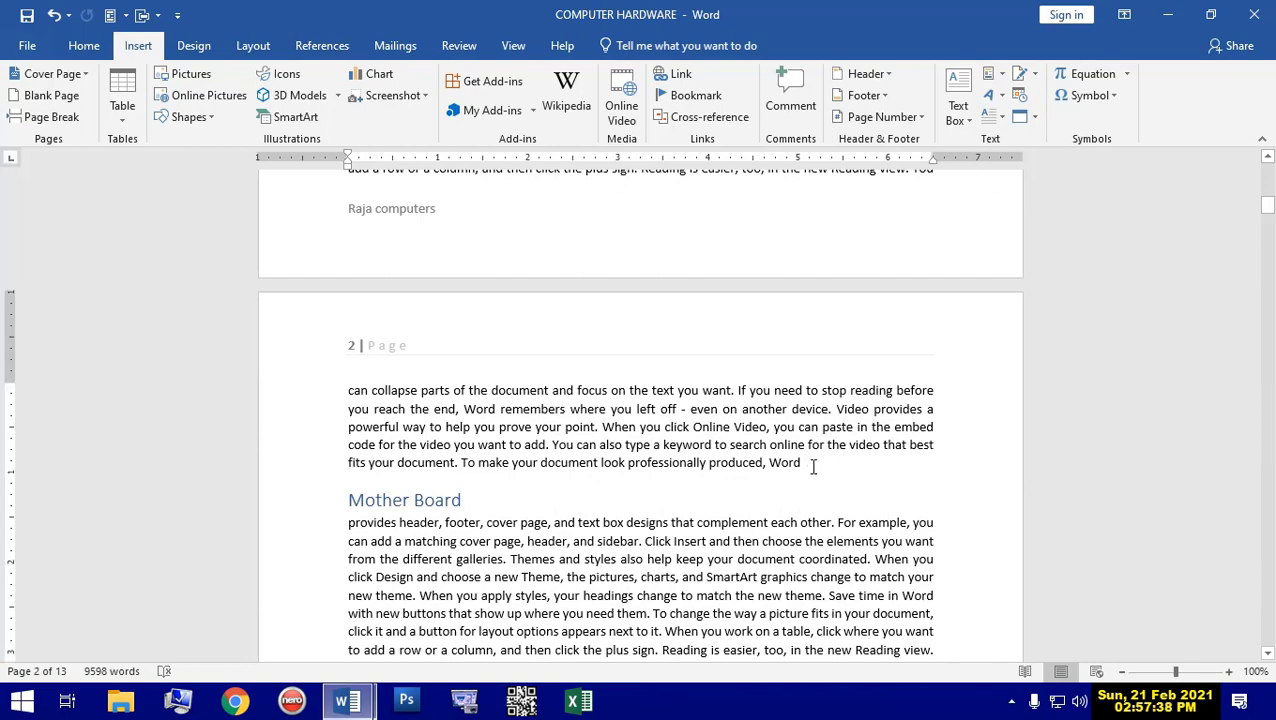
- Go to the end of the document, where the address block sits on page 13
{"action": "scroll", "coordinate": [800, 450], "scroll_direction": "down", "scroll_amount": 6}
{"action": "scroll", "coordinate": [790, 440], "scroll_direction": "down", "scroll_amount": 5}
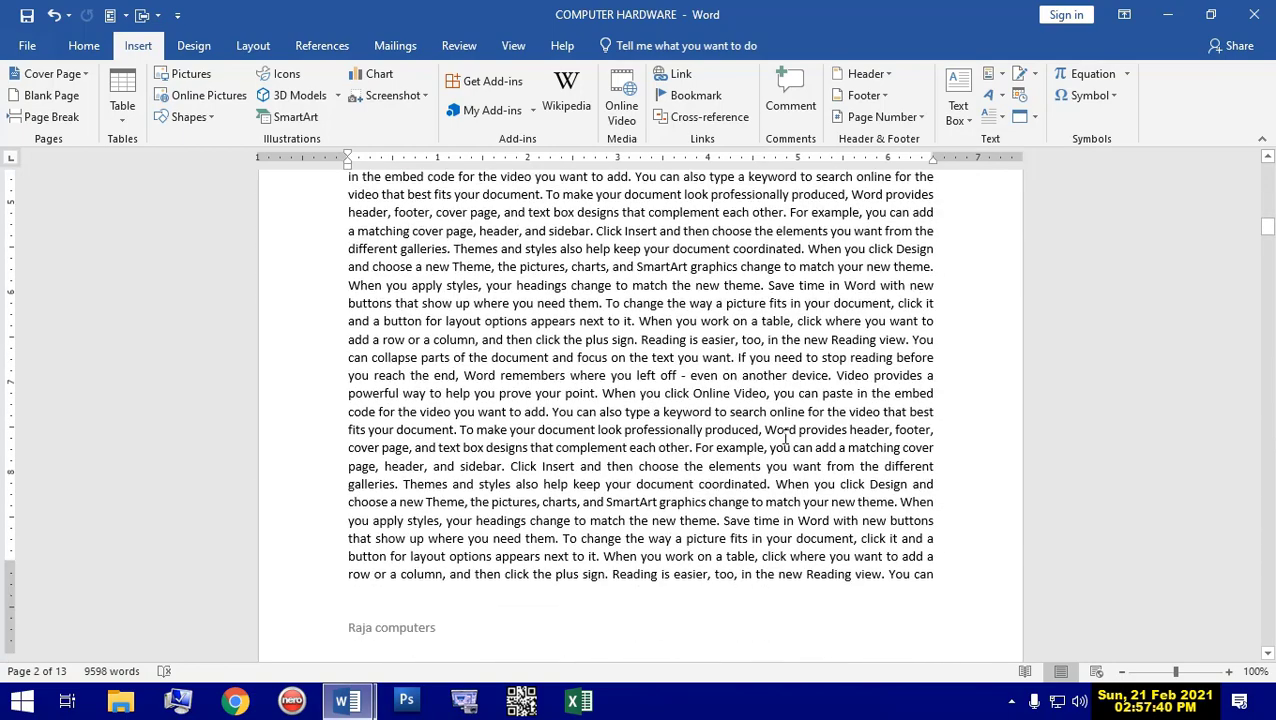
{"action": "scroll", "coordinate": [785, 437], "scroll_direction": "down", "scroll_amount": 5}
{"action": "scroll", "coordinate": [785, 437], "scroll_direction": "down", "scroll_amount": 5}
{"action": "scroll", "coordinate": [783, 443], "scroll_direction": "down", "scroll_amount": 5}
{"action": "scroll", "coordinate": [780, 450], "scroll_direction": "down", "scroll_amount": 2}
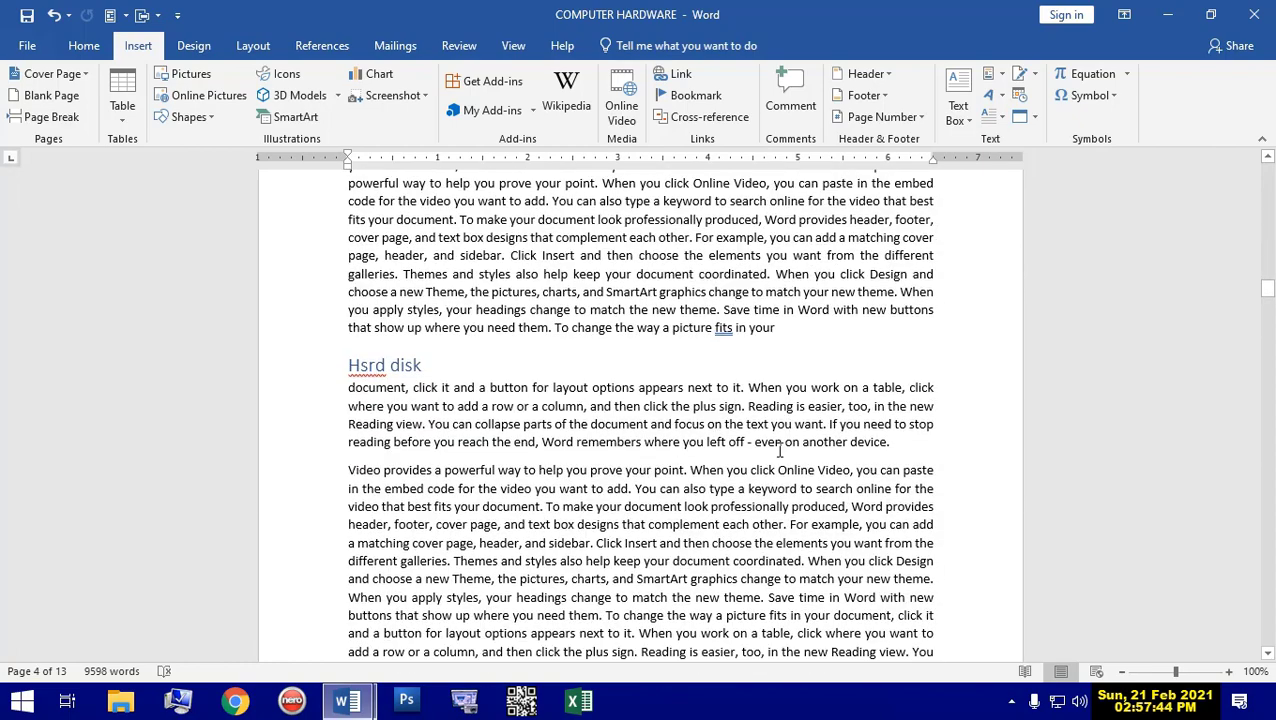
{"action": "key", "text": "ctrl+End"}
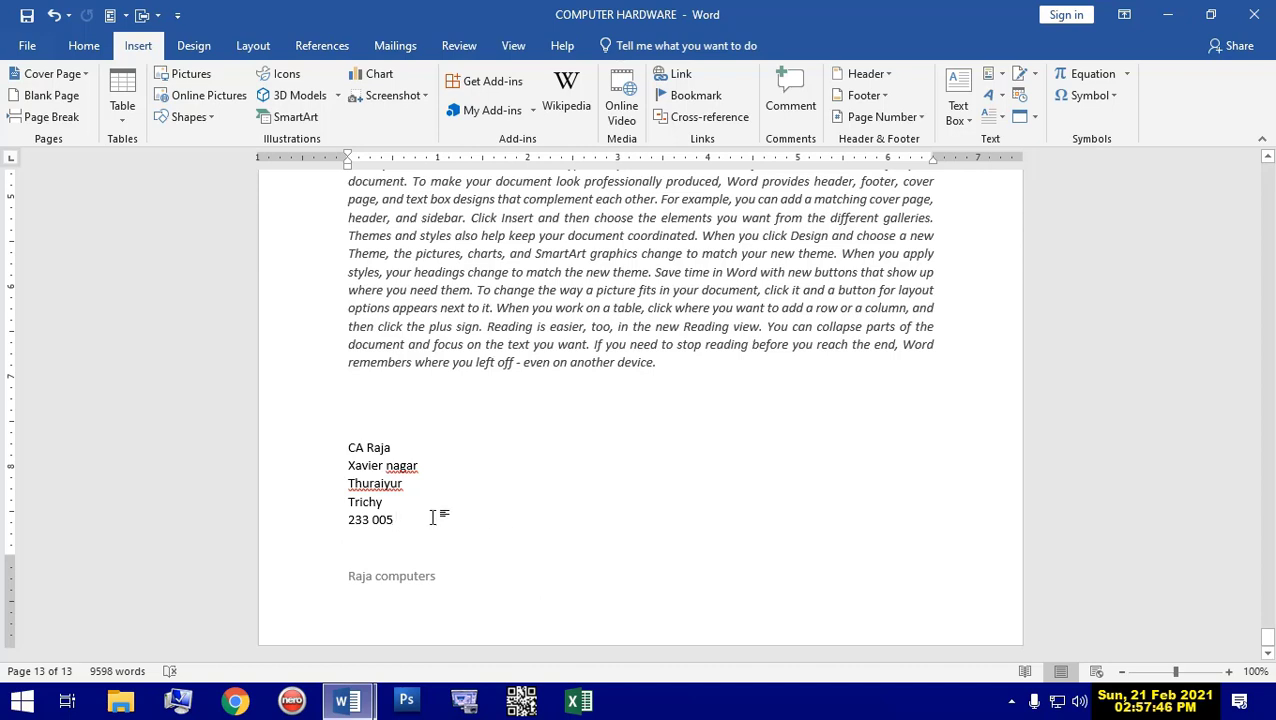
- Save the five address lines to the Quick Part Gallery as an entry named 'add'
{"action": "left_click_drag", "start_coordinate": [405, 519], "coordinate": [344, 447]}
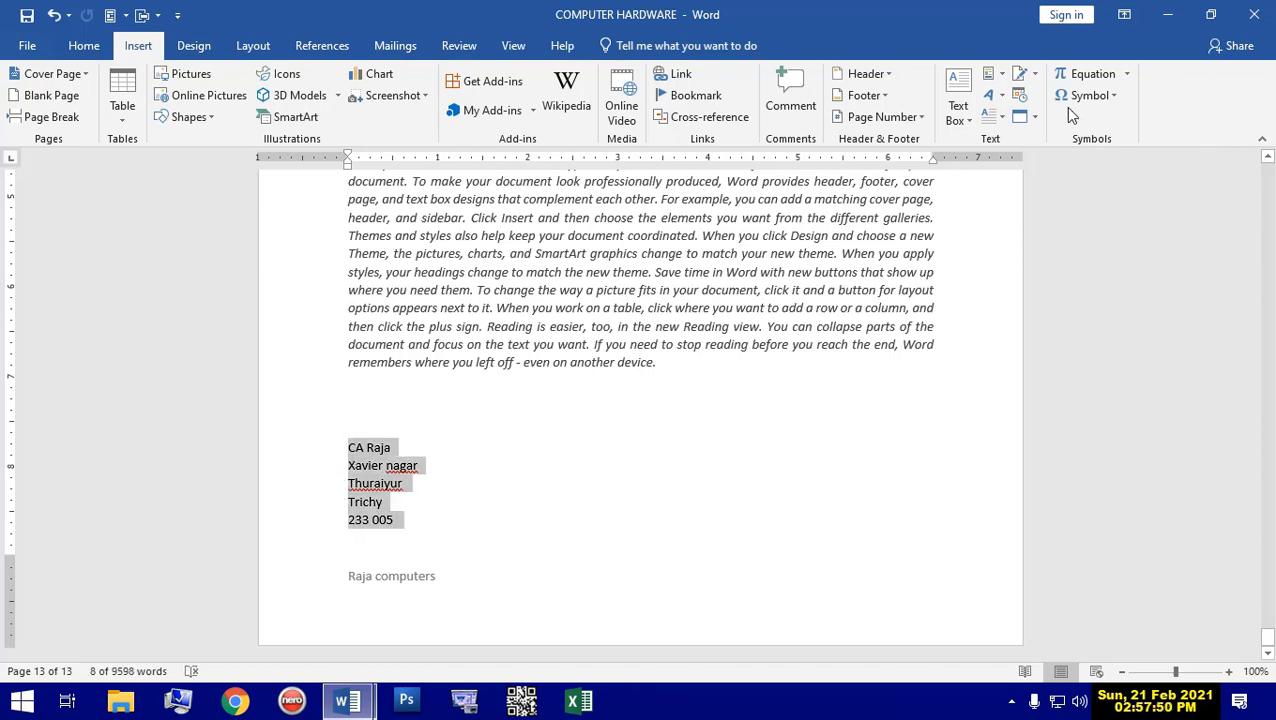
{"action": "left_click", "coordinate": [1003, 76]}
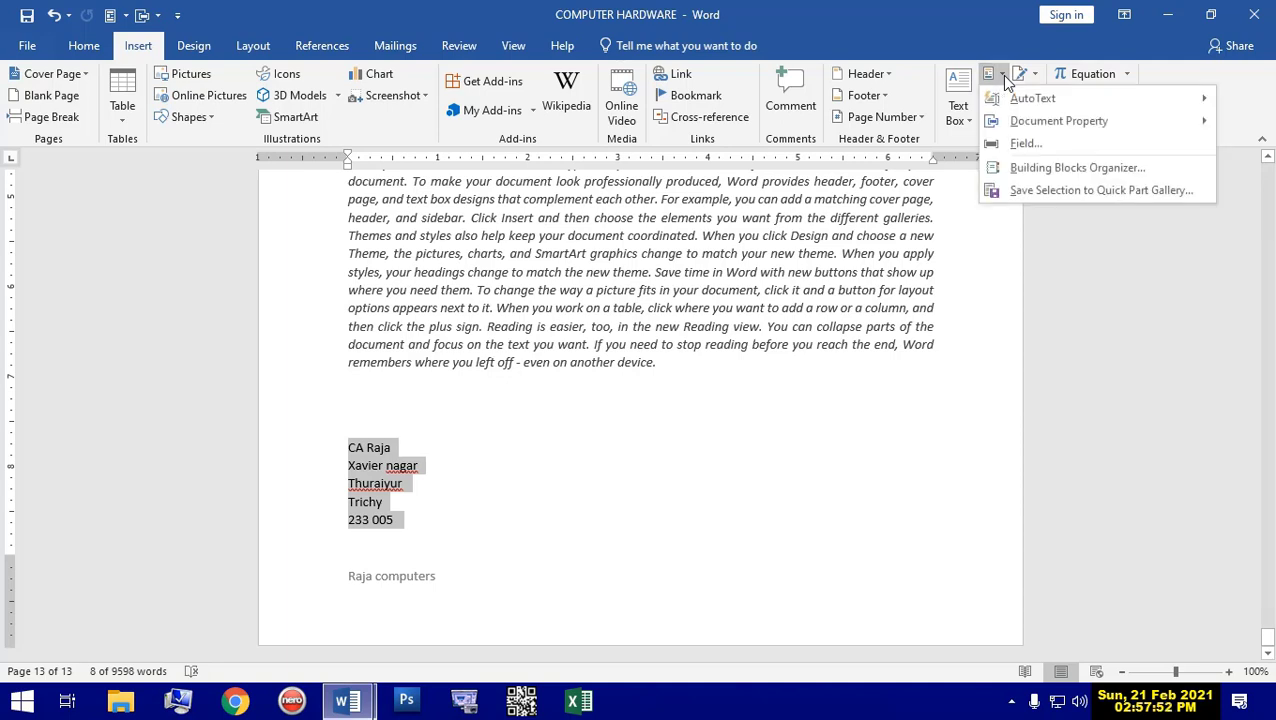
{"action": "left_click", "coordinate": [1043, 191]}
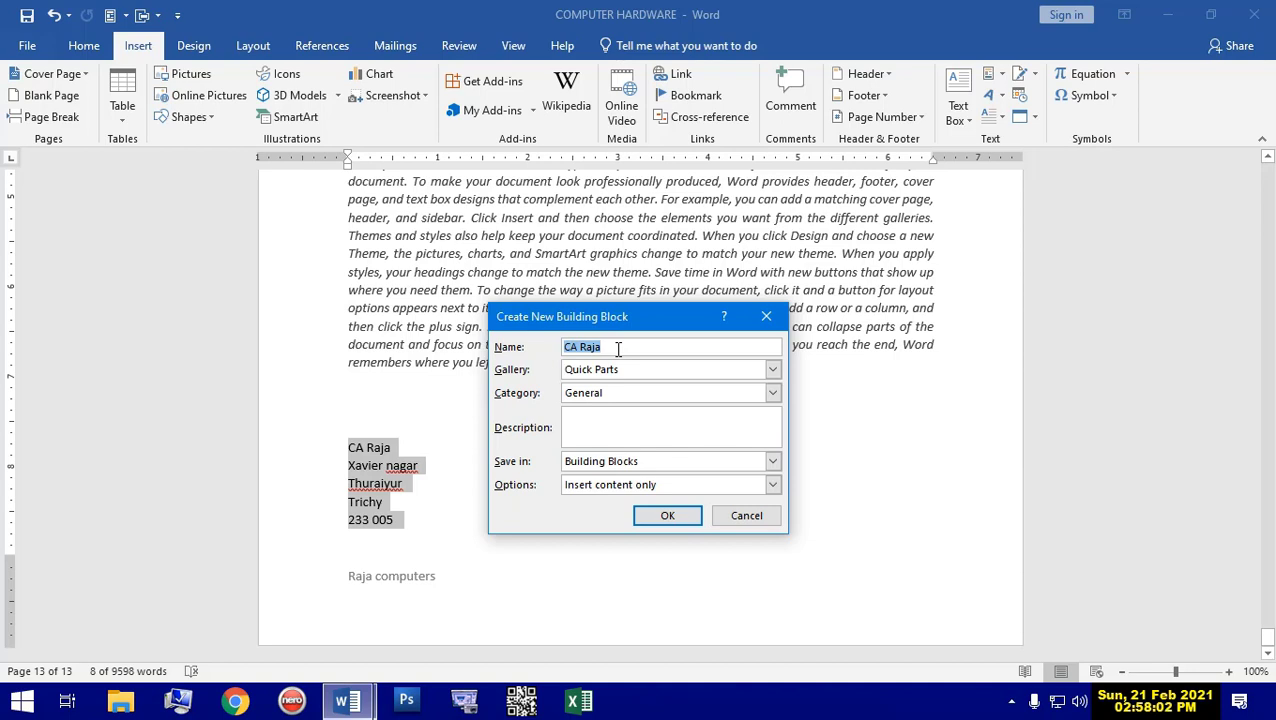
{"action": "type", "text": "add"}
{"action": "left_click", "coordinate": [667, 516]}
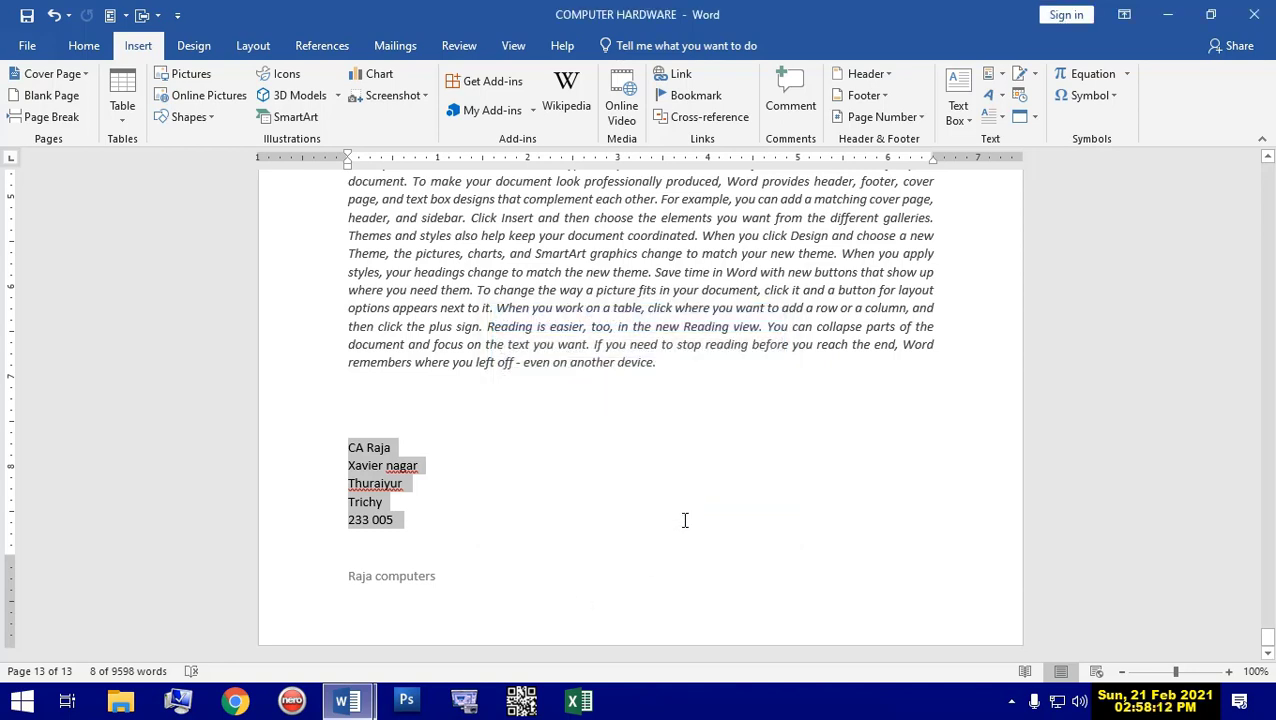
- Confirm the 'add' entry appears in Quick Parts, then scroll back up the document
{"action": "left_click", "coordinate": [1001, 76]}
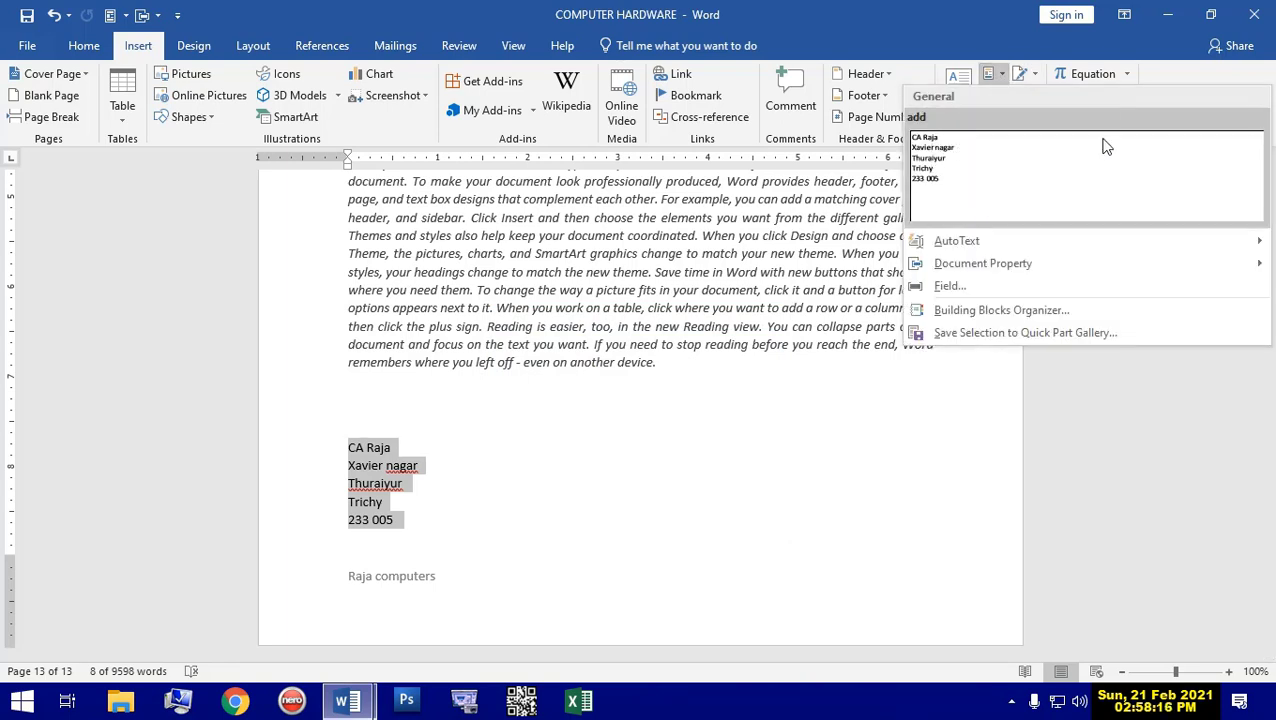
{"action": "left_click", "coordinate": [982, 19]}
{"action": "scroll", "coordinate": [991, 219], "scroll_direction": "up", "scroll_amount": 2}
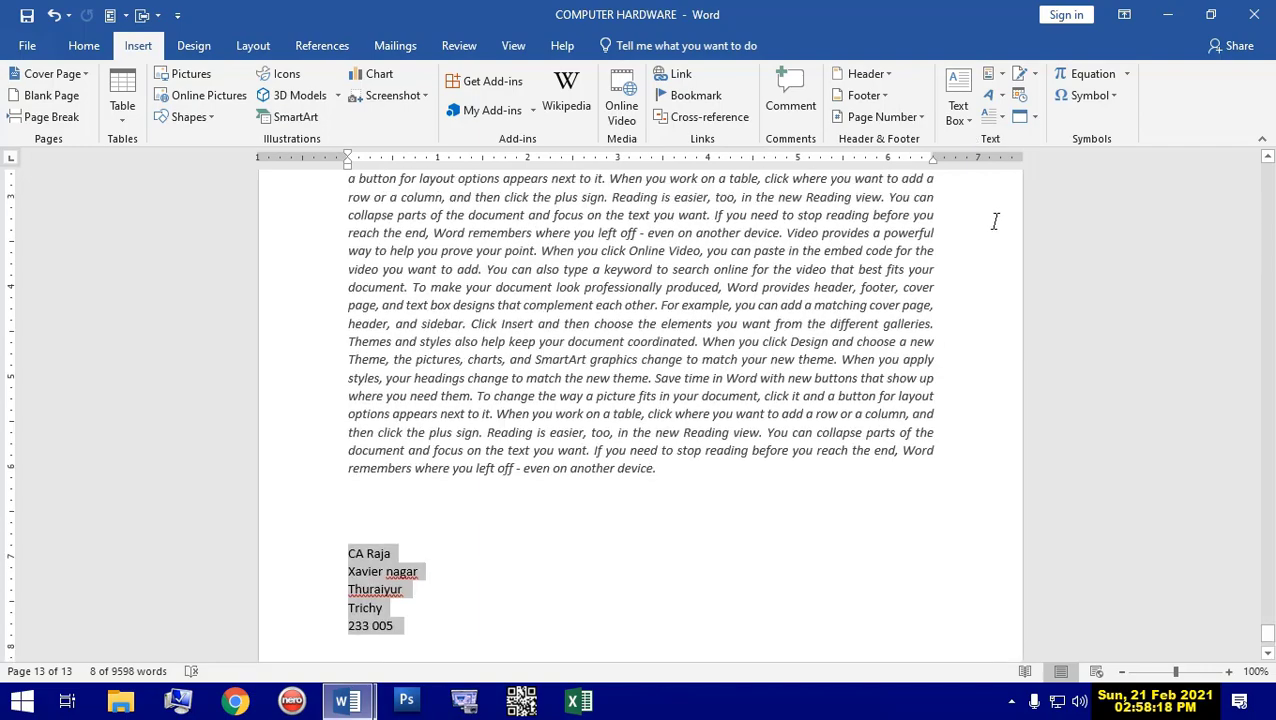
{"action": "scroll", "coordinate": [957, 188], "scroll_direction": "up", "scroll_amount": 5}
{"action": "scroll", "coordinate": [965, 190], "scroll_direction": "up", "scroll_amount": 5}
{"action": "scroll", "coordinate": [977, 199], "scroll_direction": "up", "scroll_amount": 5}
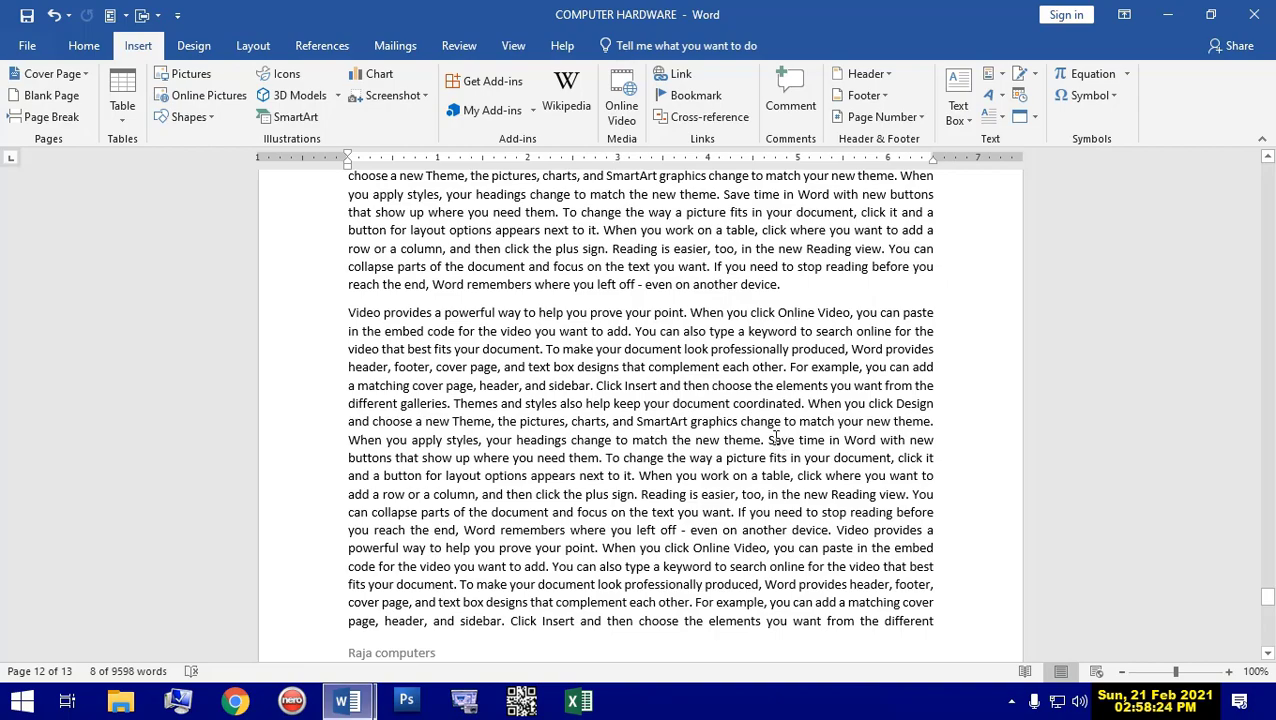
{"action": "scroll", "coordinate": [770, 420], "scroll_direction": "up", "scroll_amount": 3}
{"action": "scroll", "coordinate": [770, 415], "scroll_direction": "up", "scroll_amount": 3}
{"action": "scroll", "coordinate": [770, 415], "scroll_direction": "up", "scroll_amount": 5}
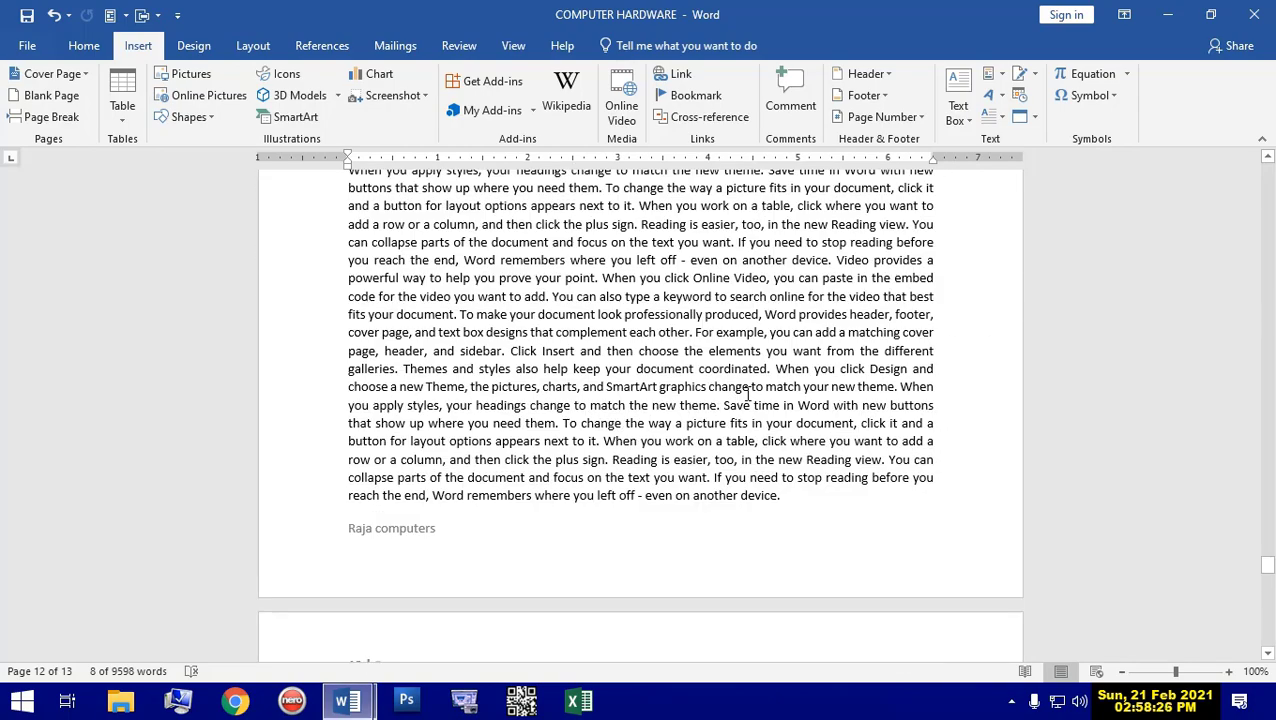
{"action": "scroll", "coordinate": [760, 418], "scroll_direction": "up", "scroll_amount": 3}
{"action": "scroll", "coordinate": [740, 422], "scroll_direction": "up", "scroll_amount": 2}
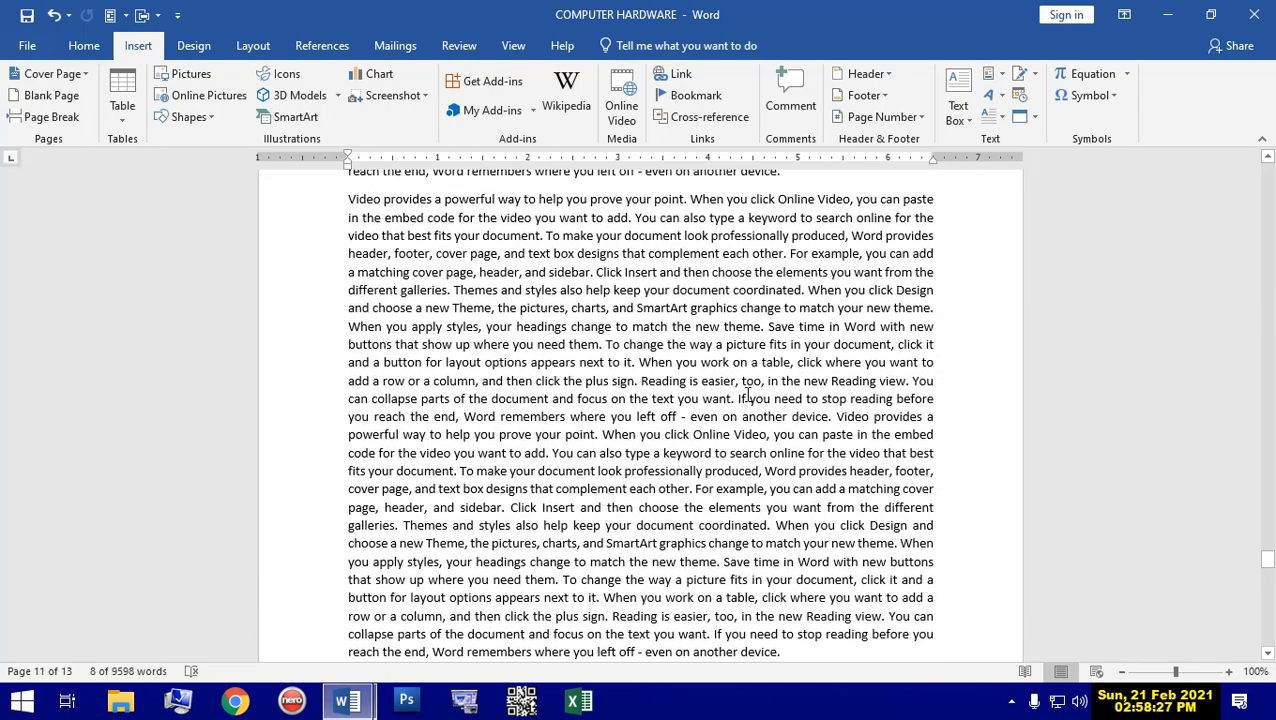
{"action": "left_click", "coordinate": [638, 364]}
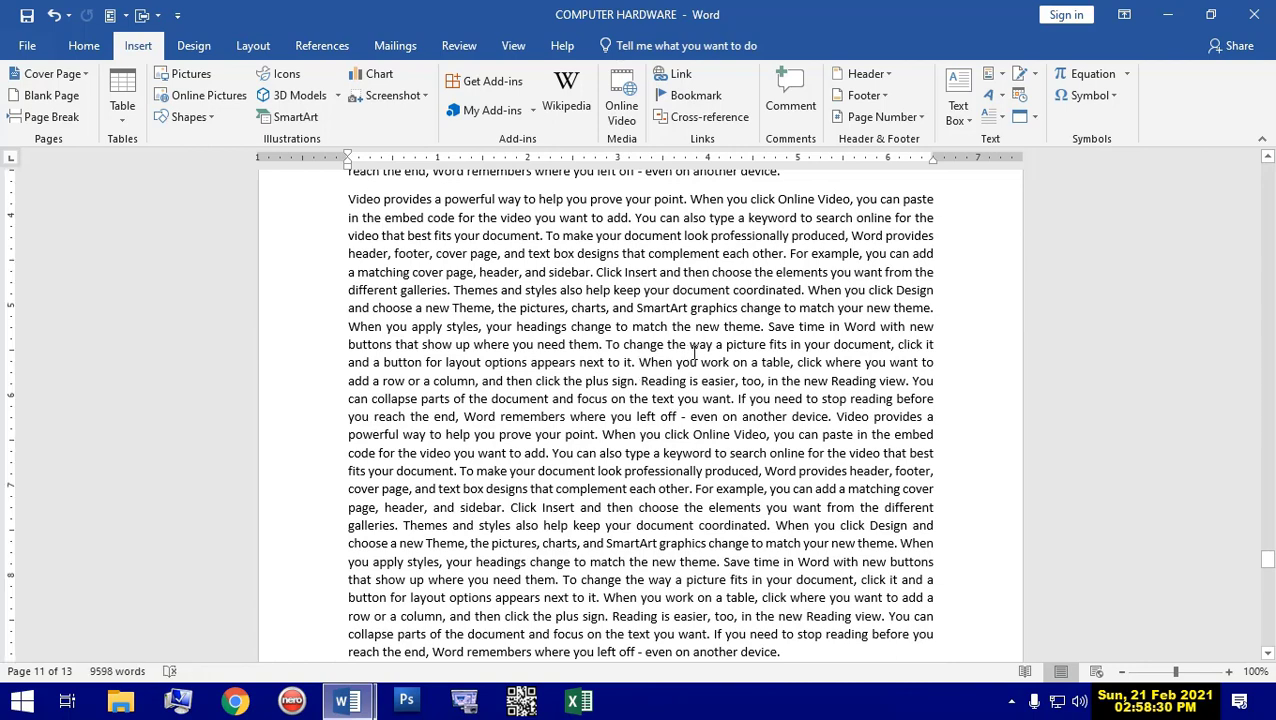
{"action": "left_click", "coordinate": [1001, 74]}
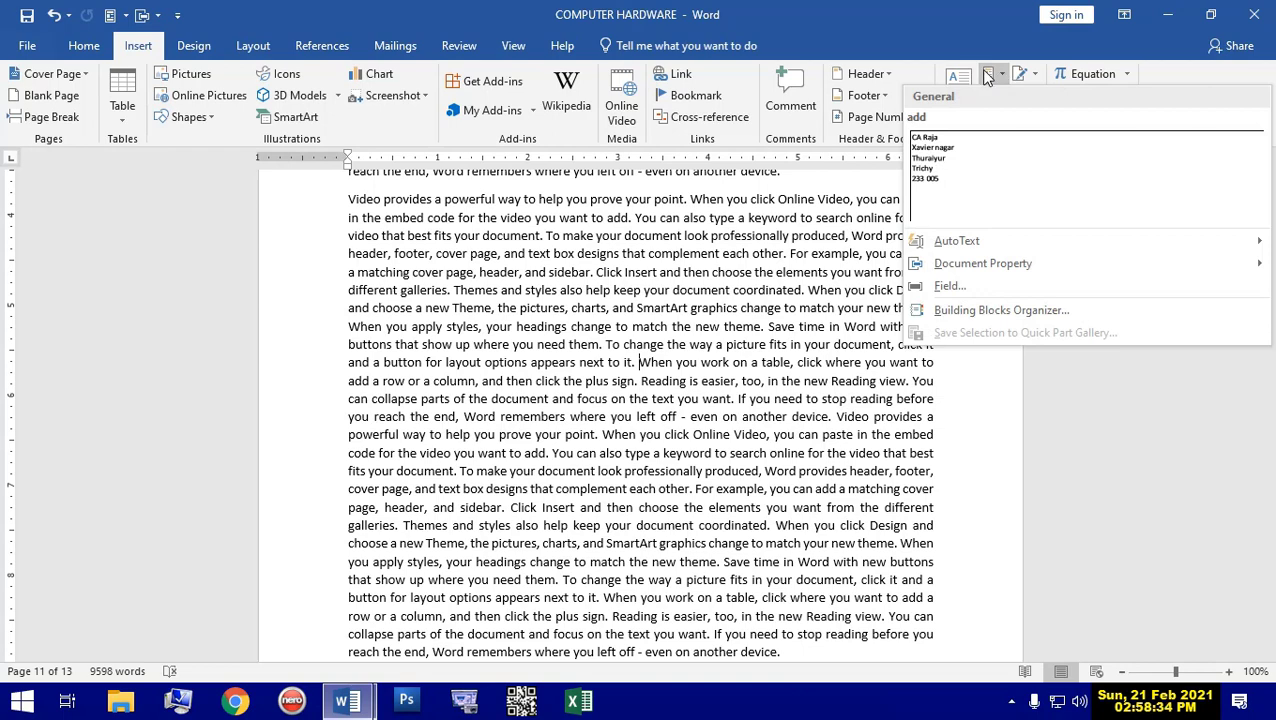
{"action": "left_click", "coordinate": [927, 168]}
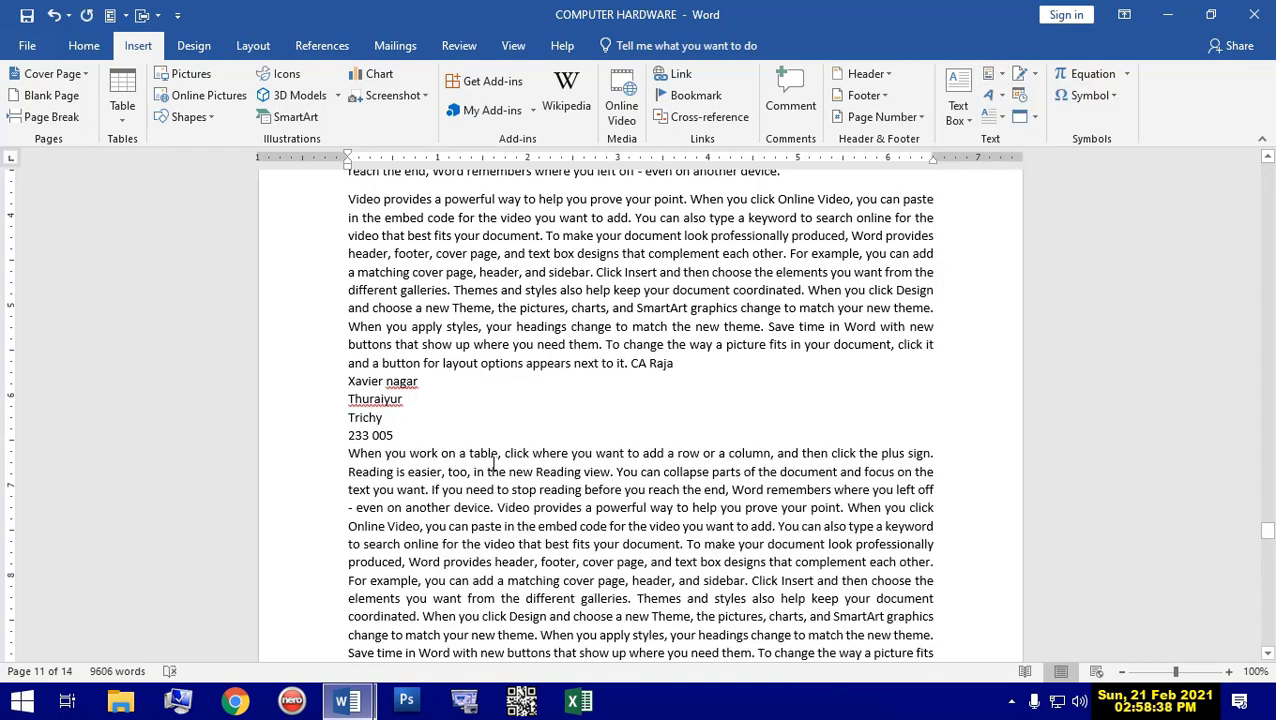
{"action": "key", "text": "ctrl+z"}
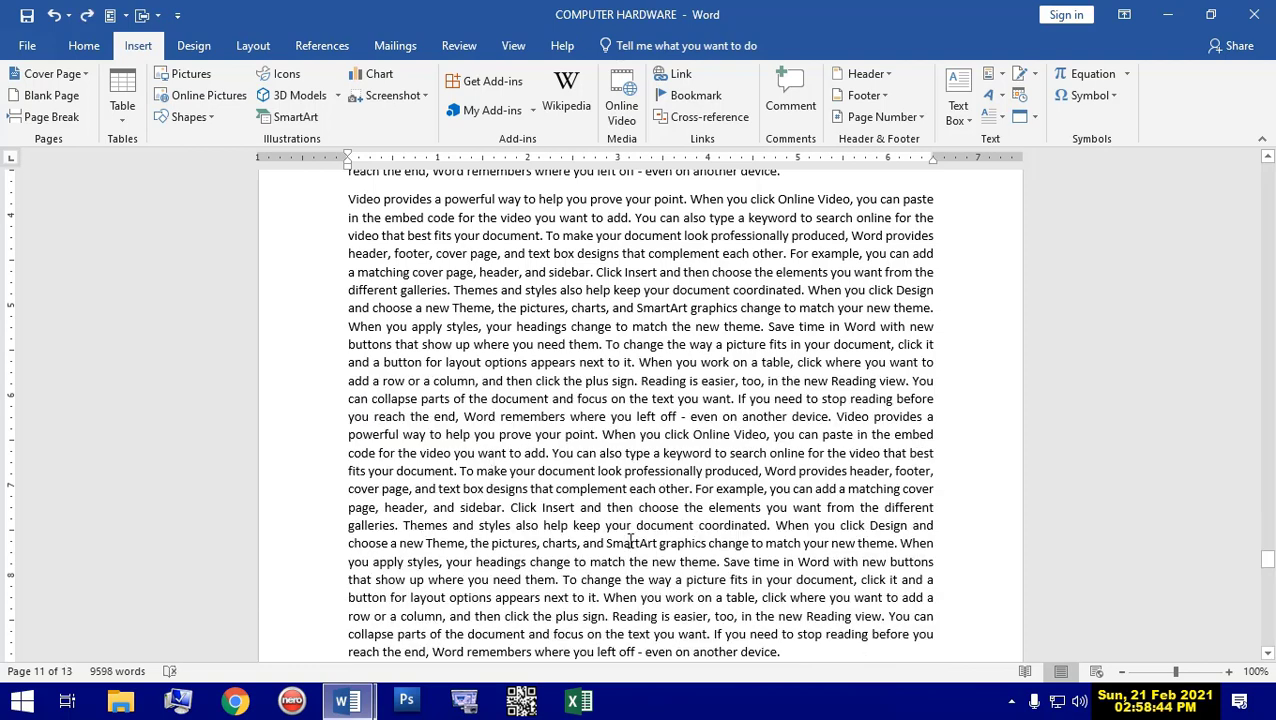
- Expand the 'add' AutoText into the address block, then remove it and the leftover Add text
{"action": "type", "text": "a"}
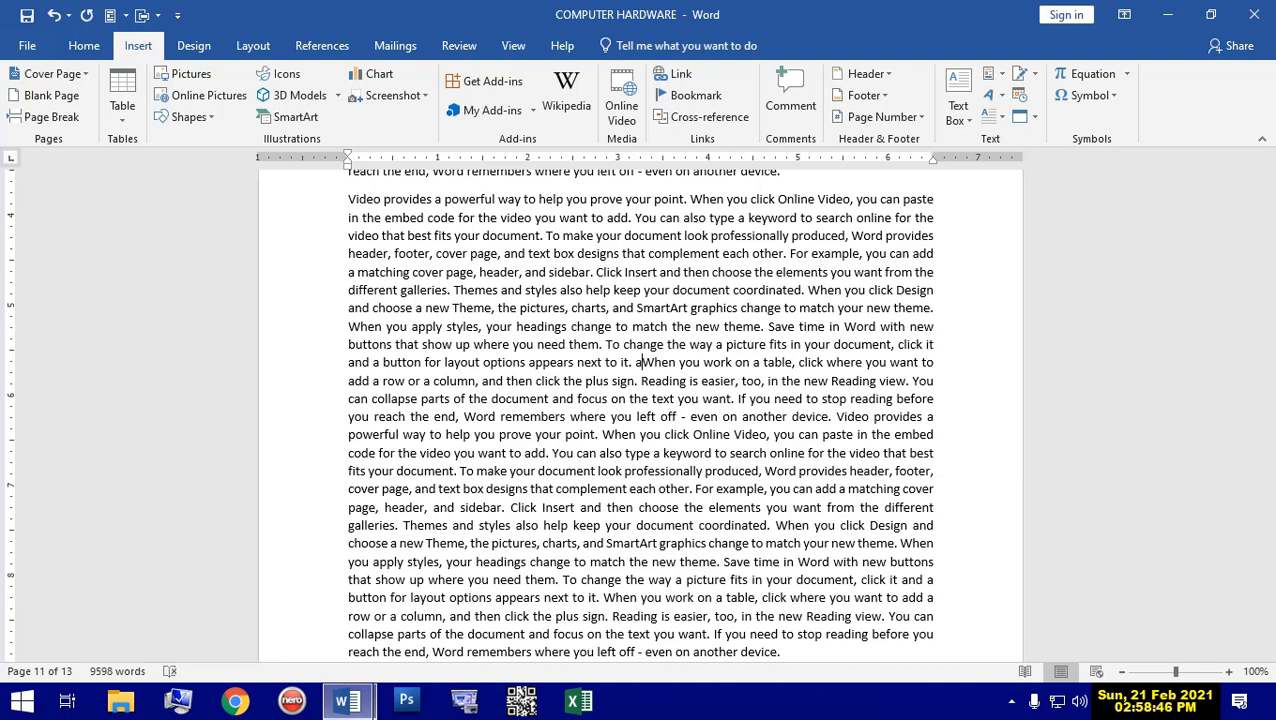
{"action": "type", "text": "dd"}
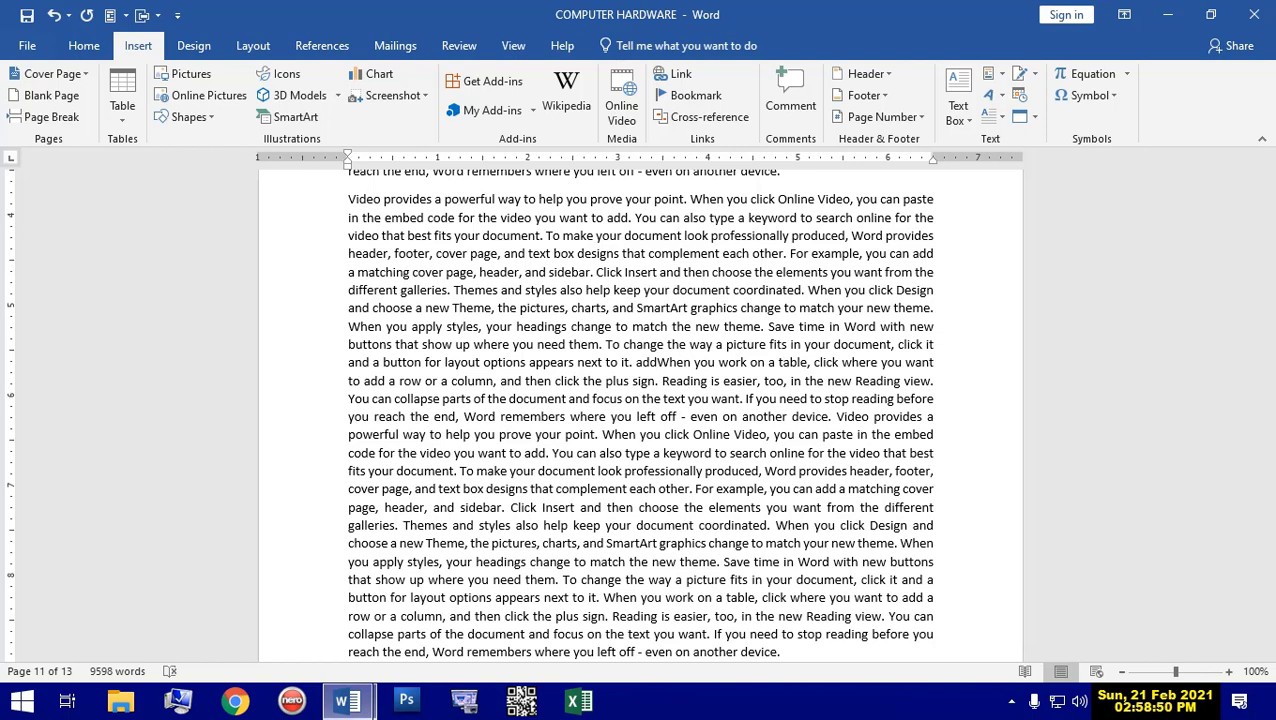
{"action": "key", "text": "F3"}
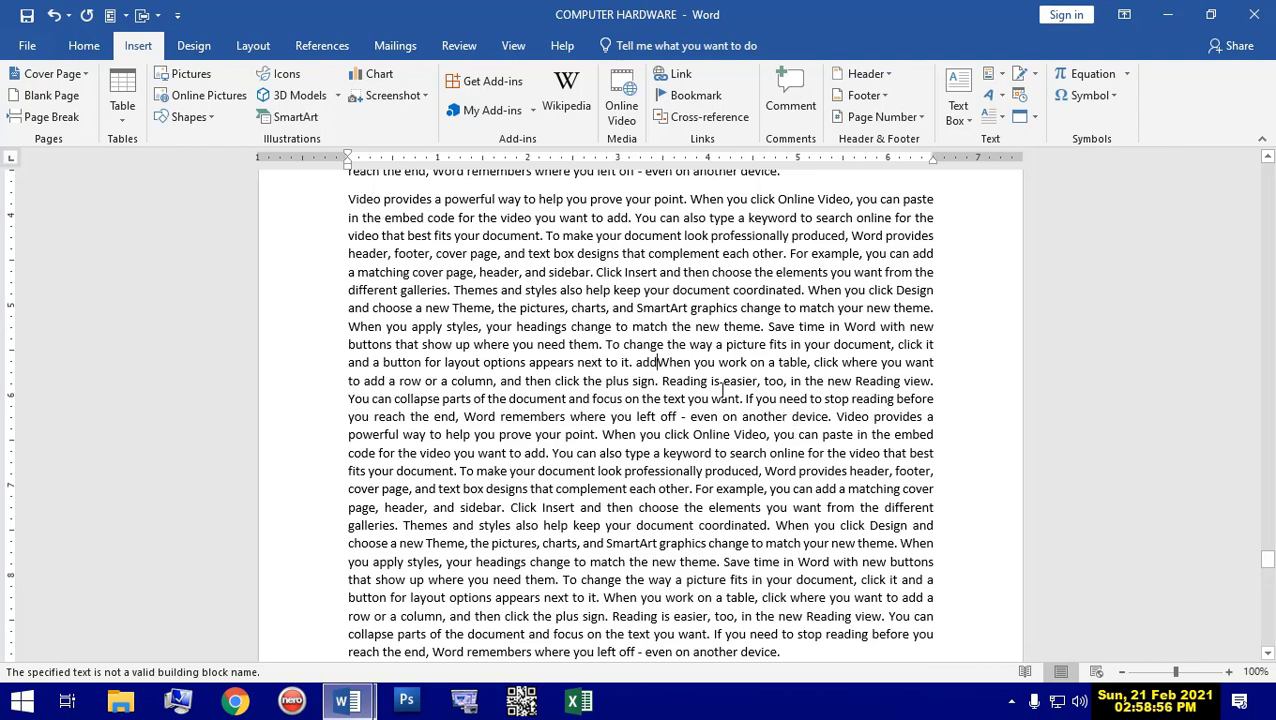
{"action": "double_click", "coordinate": [641, 362]}
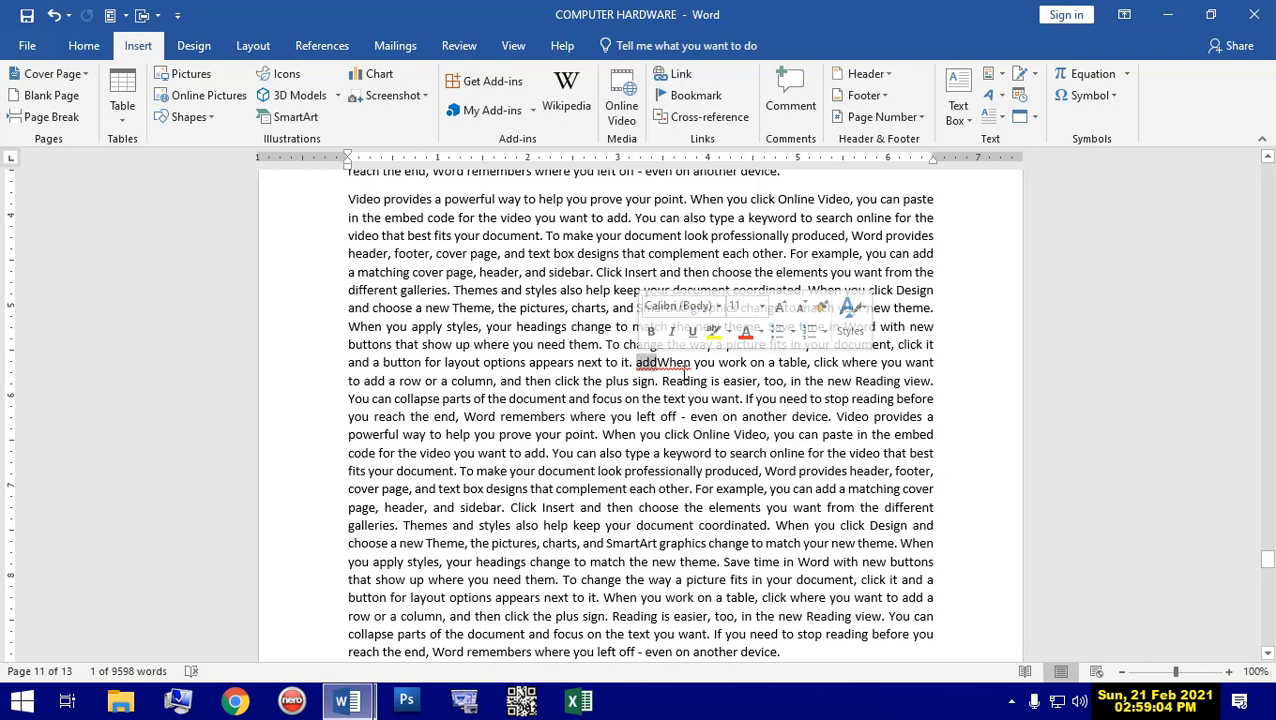
{"action": "key", "text": "ctrl+v"}
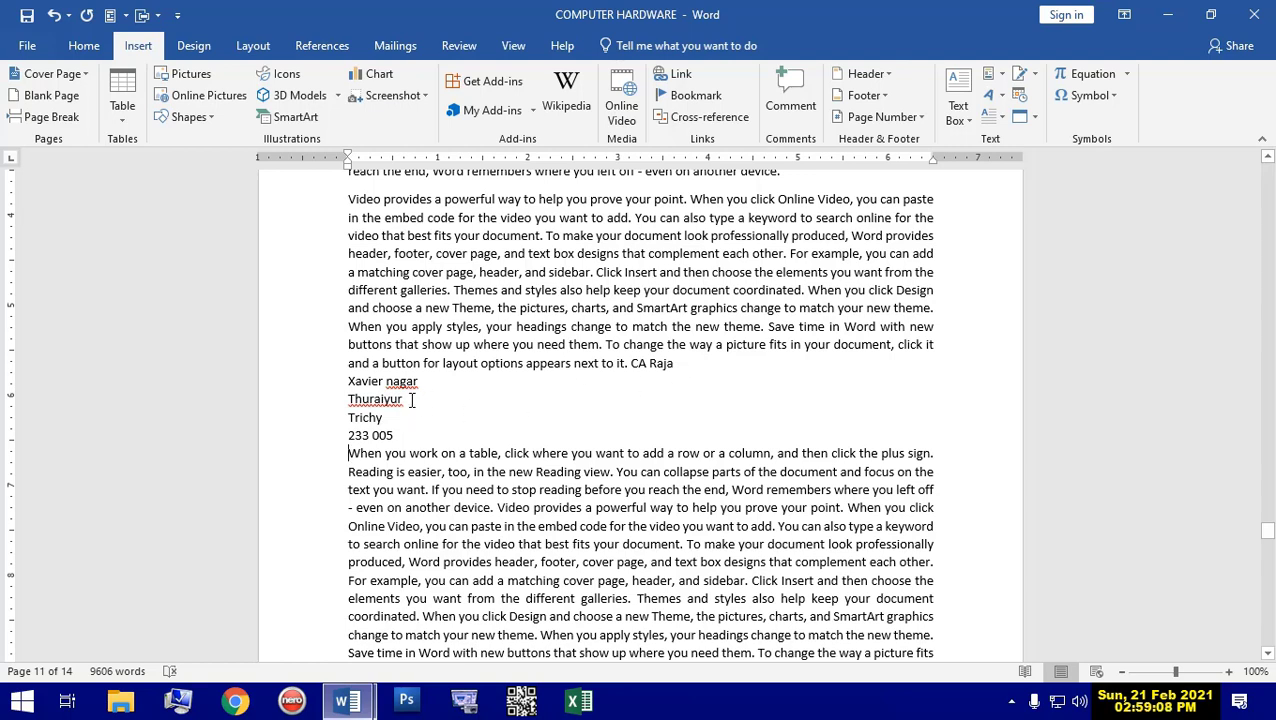
{"action": "left_click", "coordinate": [628, 363]}
{"action": "key", "text": "Return"}
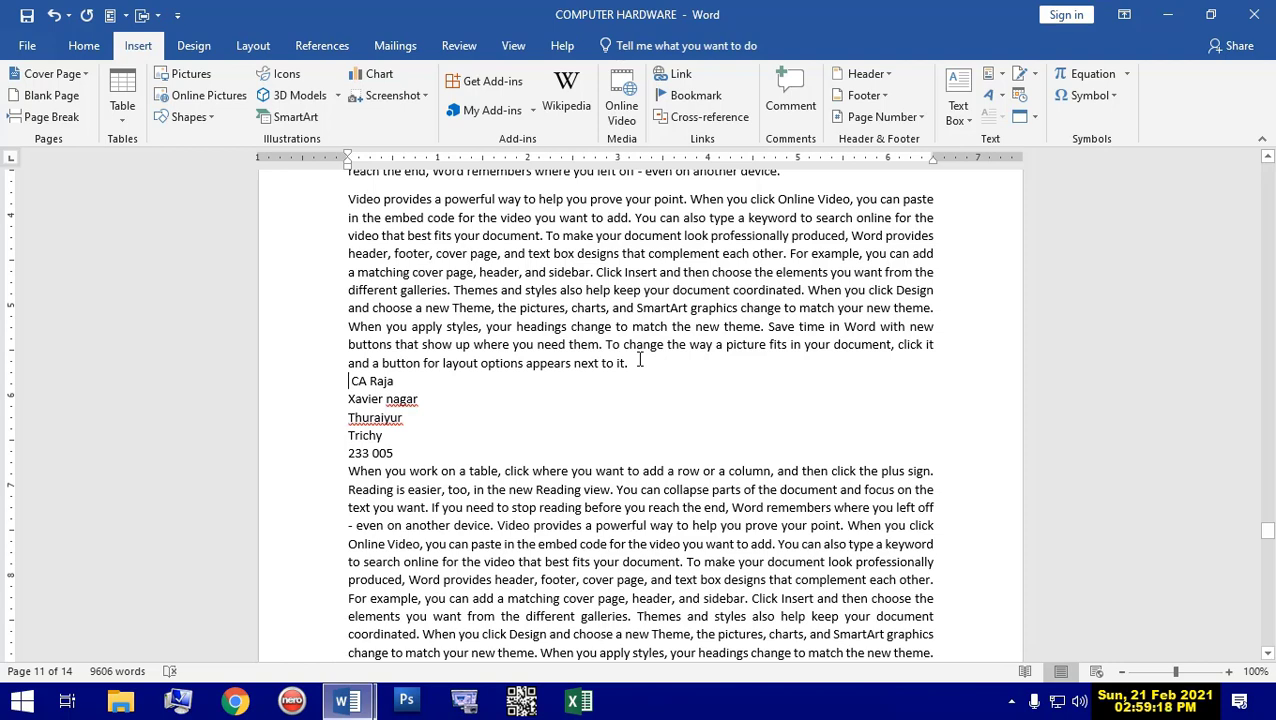
{"action": "key", "text": "BackSpace"}
{"action": "type", "text": "Add"}
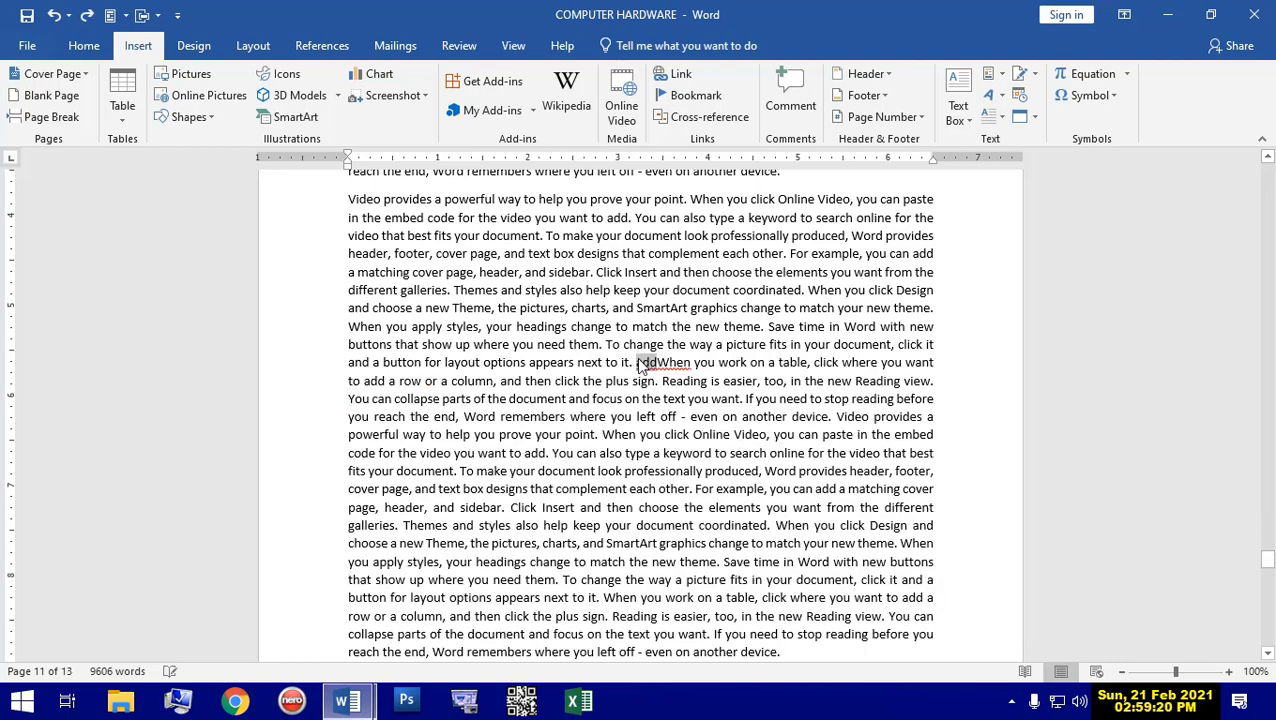
{"action": "key", "text": "Delete"}
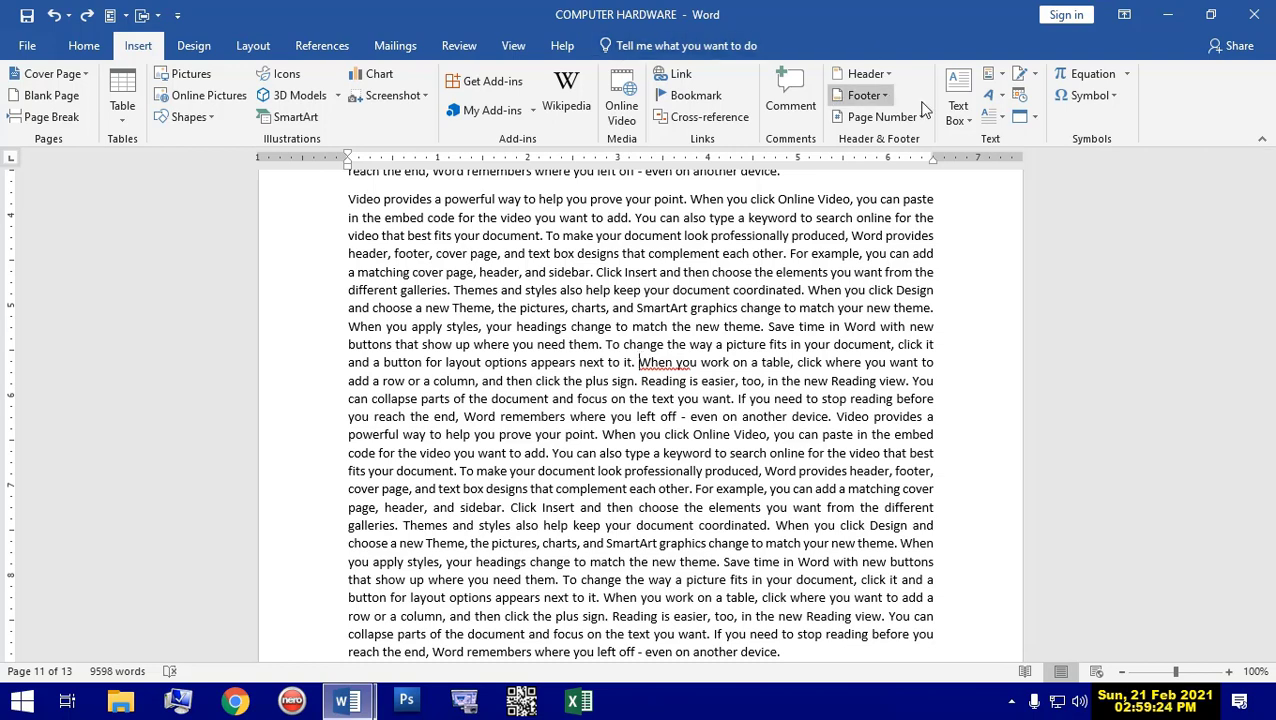
- Browse the Quick Parts list and close it without inserting anything
{"action": "left_click", "coordinate": [1004, 80]}
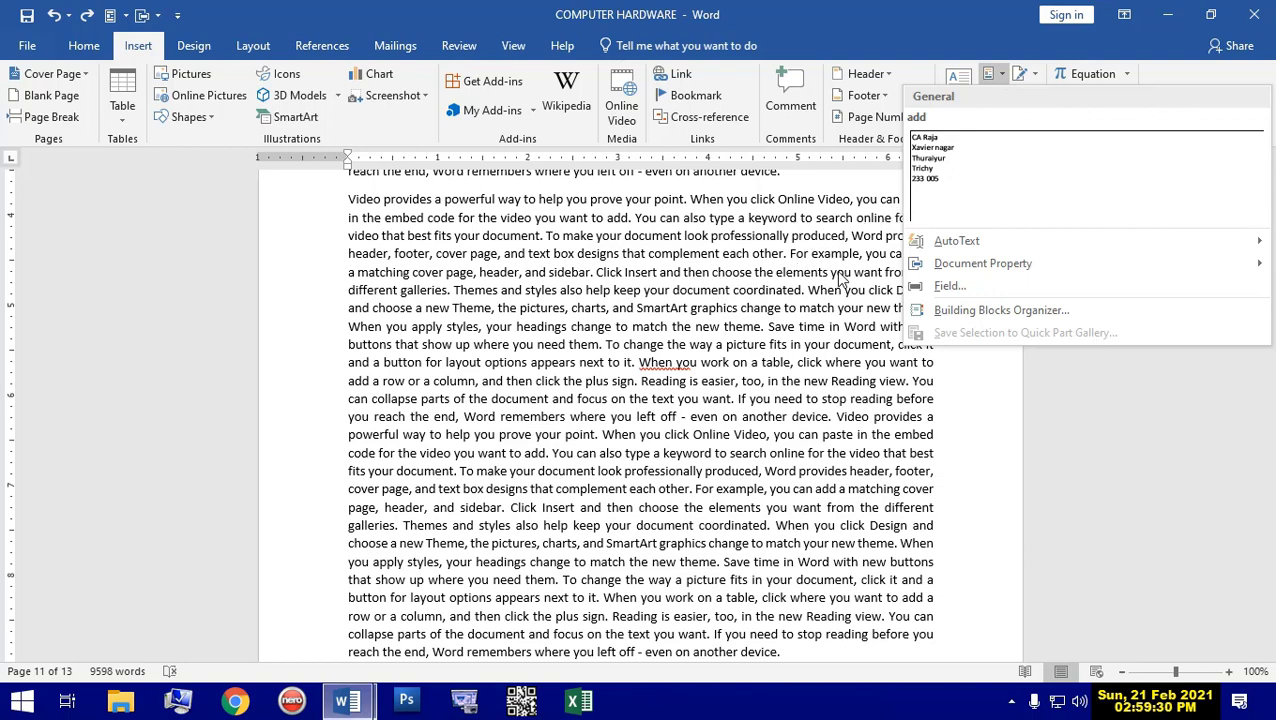
{"action": "mouse_move", "coordinate": [978, 266]}
{"action": "left_click", "coordinate": [1000, 417]}
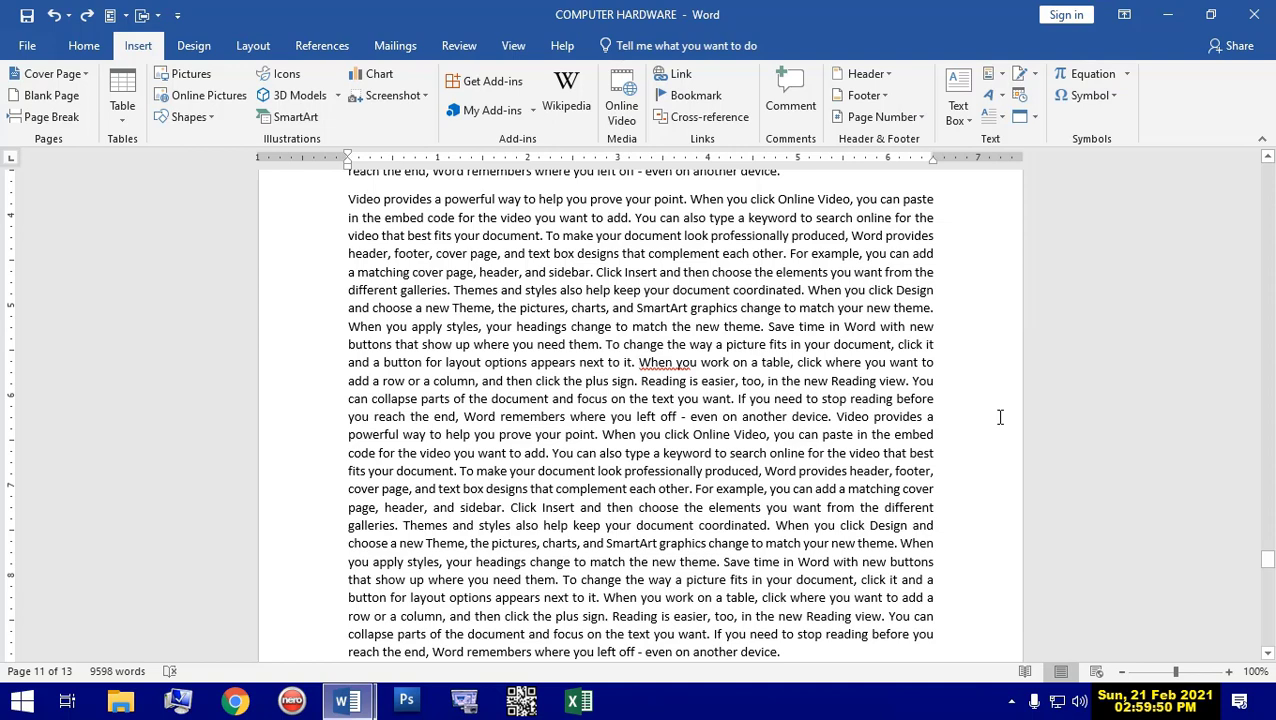
- Create a new blank document, insert the Author property as a trial, then undo it
{"action": "key", "text": "ctrl+n"}
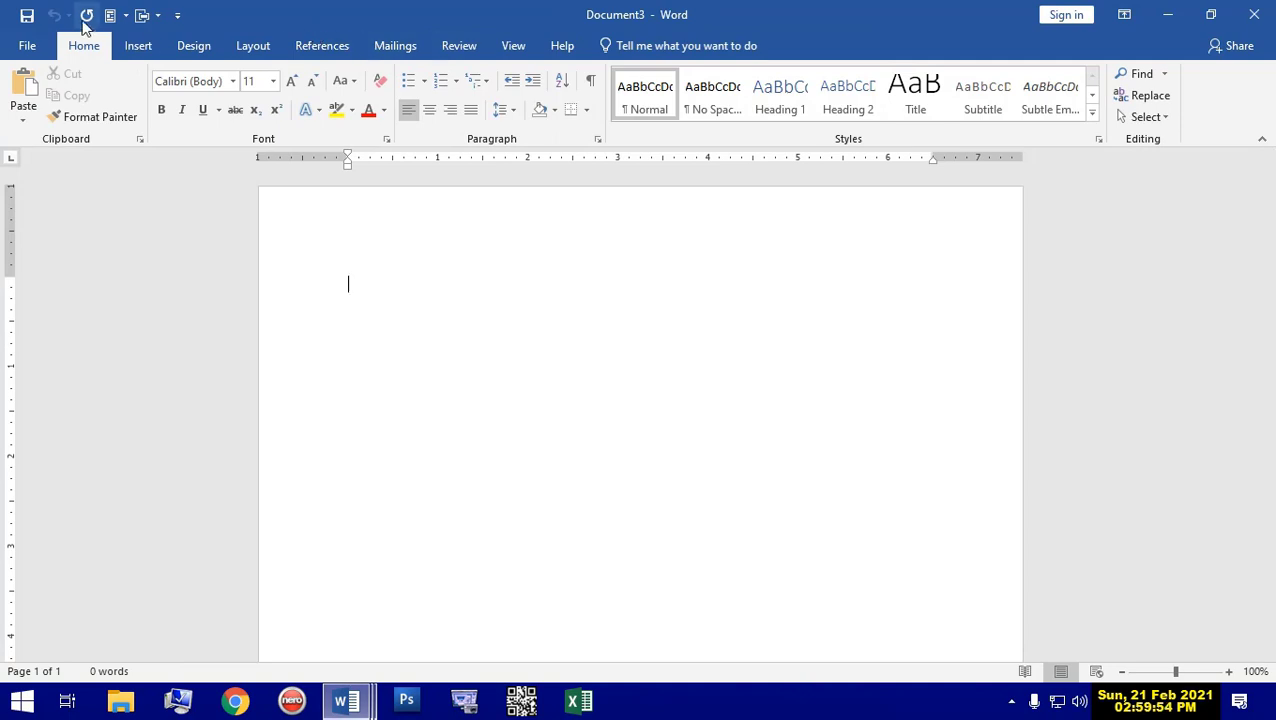
{"action": "left_click", "coordinate": [135, 47]}
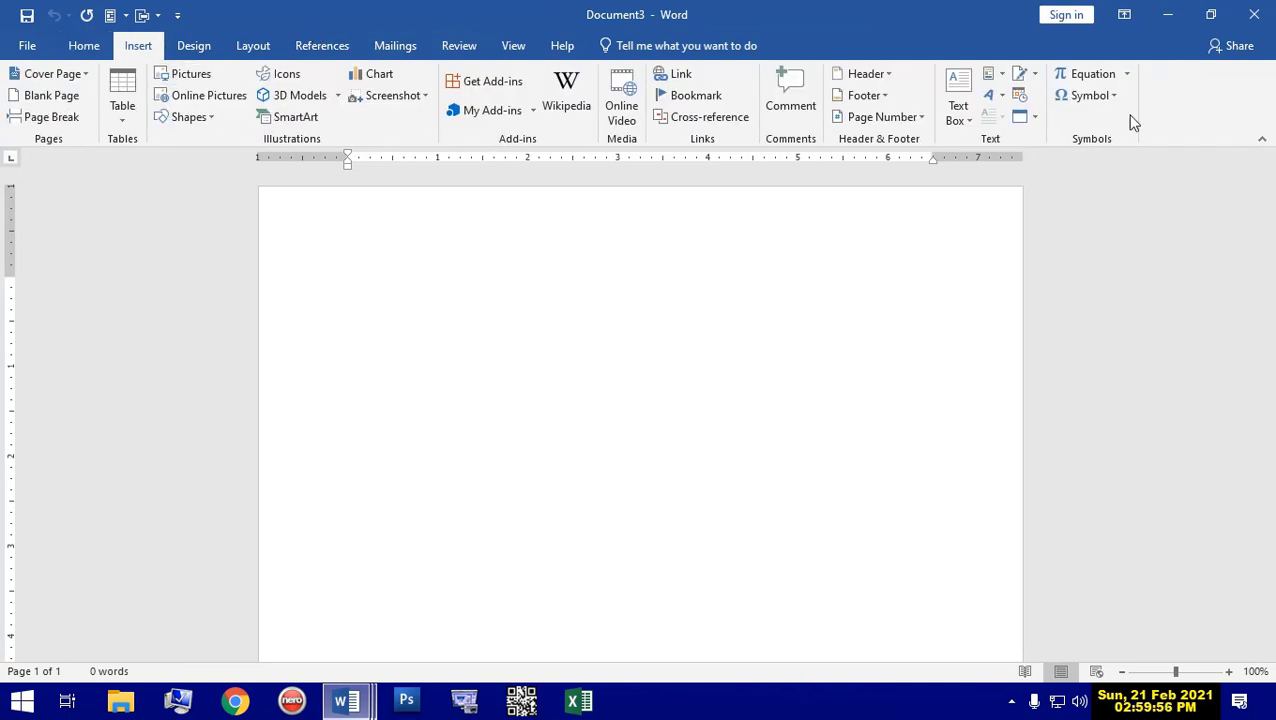
{"action": "left_click", "coordinate": [998, 74]}
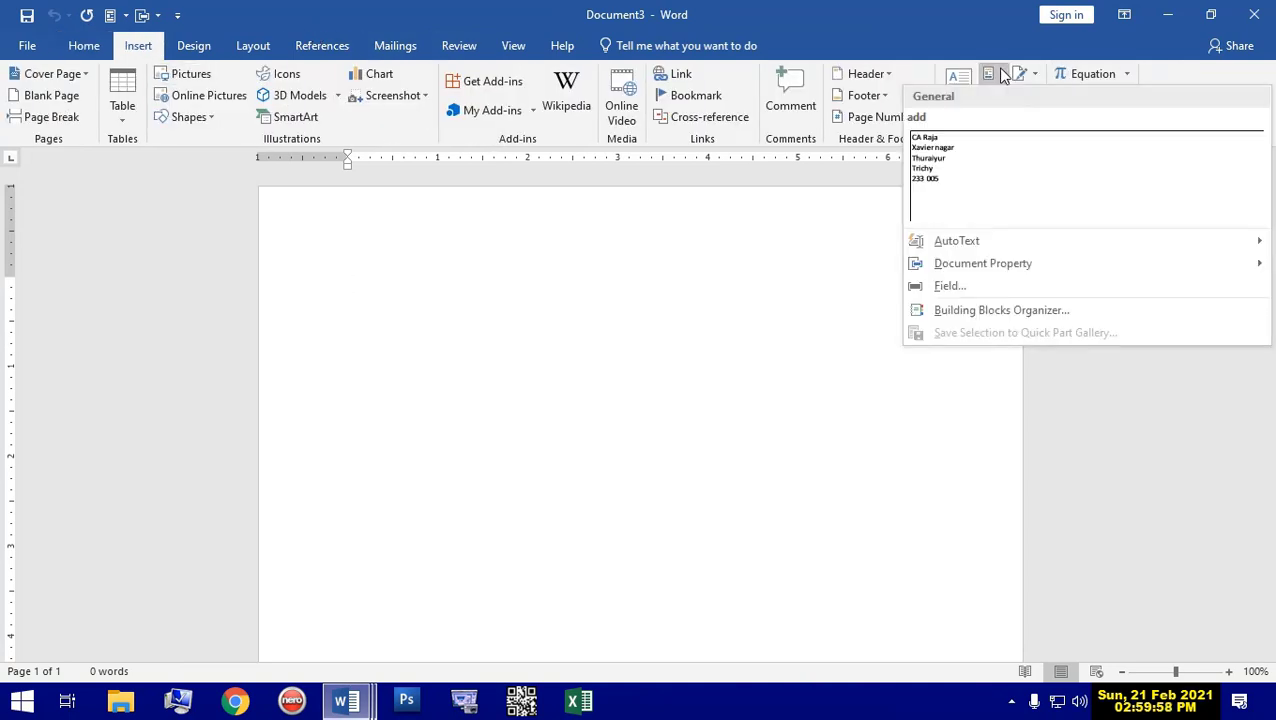
{"action": "mouse_move", "coordinate": [968, 265]}
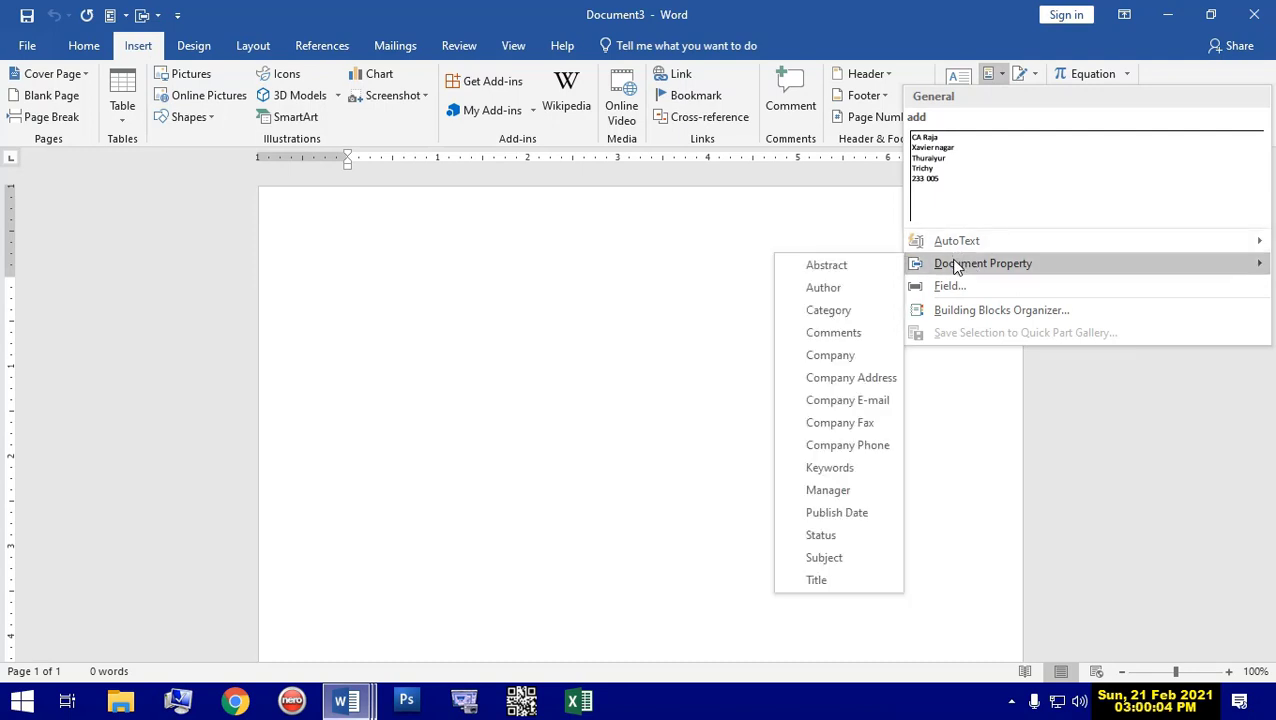
{"action": "left_click", "coordinate": [861, 289]}
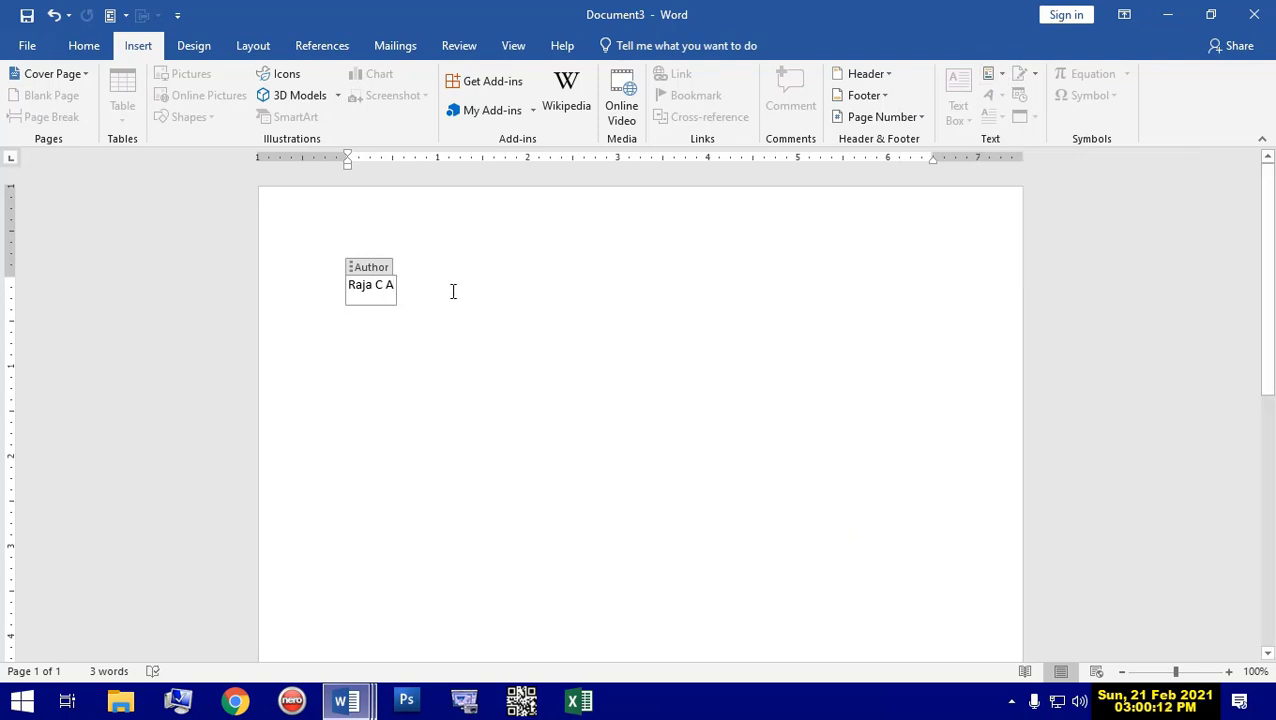
{"action": "key", "text": "ctrl+z"}
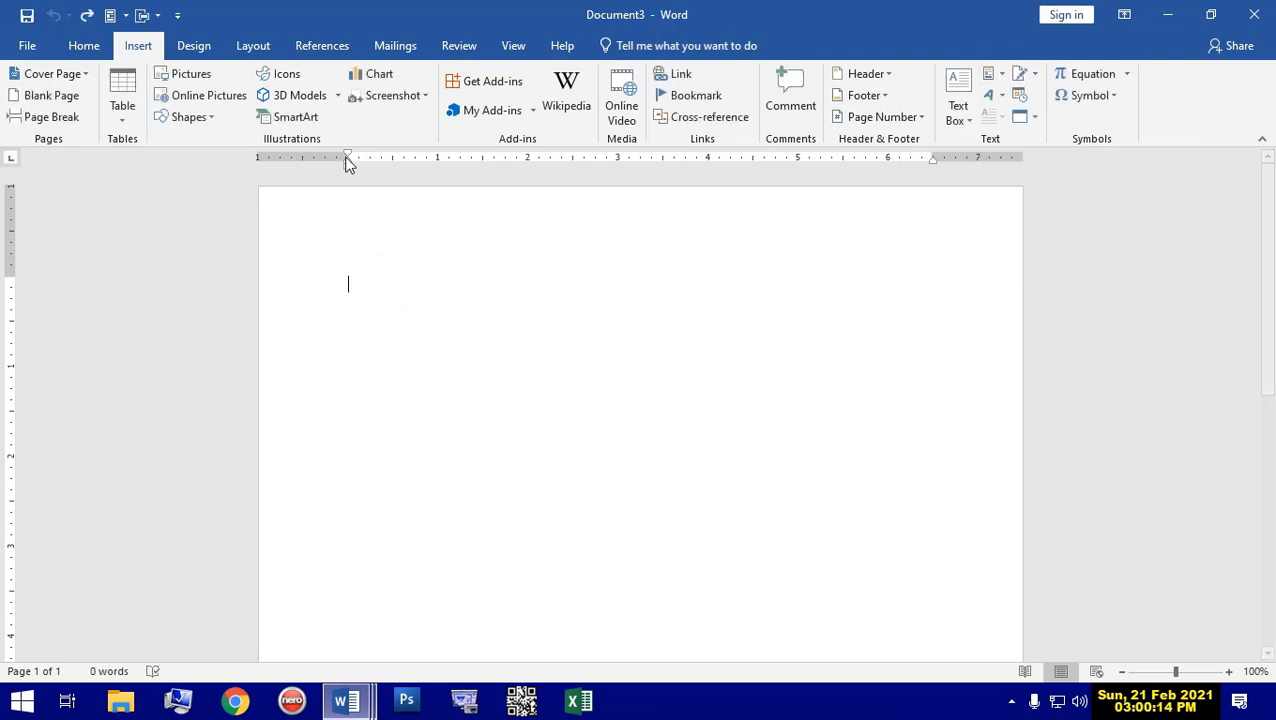
- Insert the Company document property and fill it with the shop's name and town
{"action": "left_click", "coordinate": [1003, 75]}
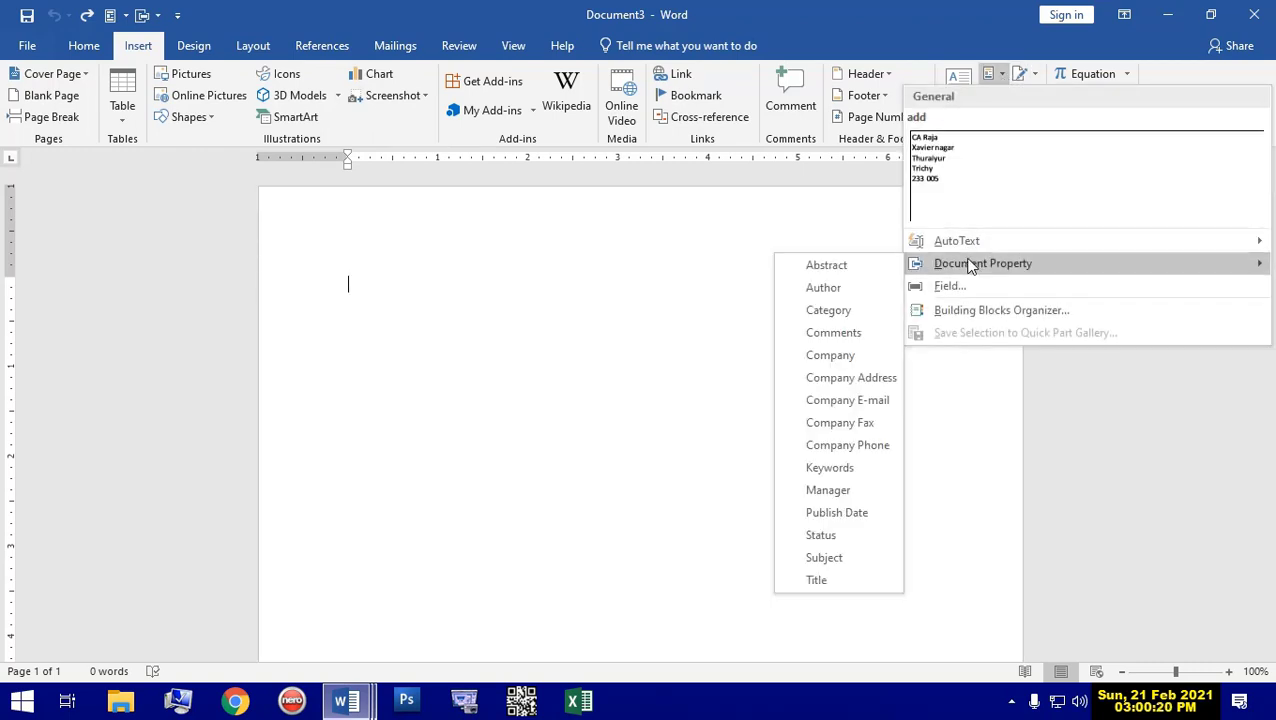
{"action": "left_click", "coordinate": [861, 359]}
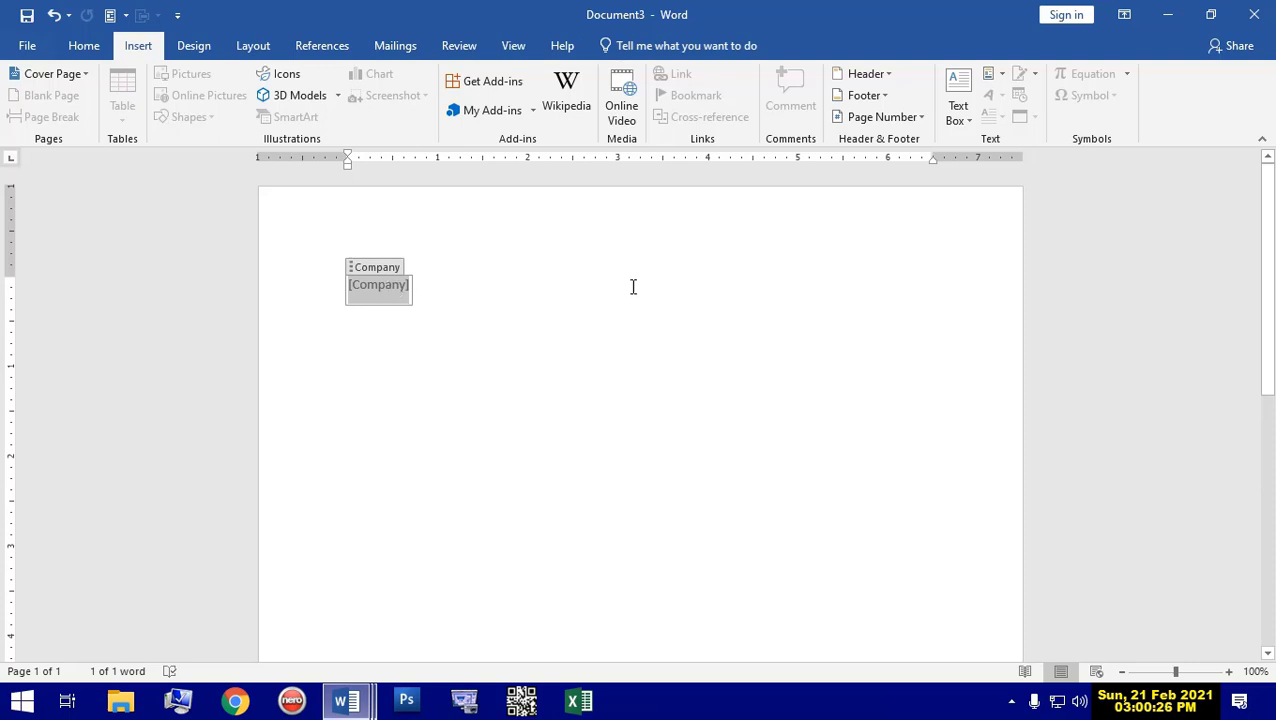
{"action": "type", "text": "R"}
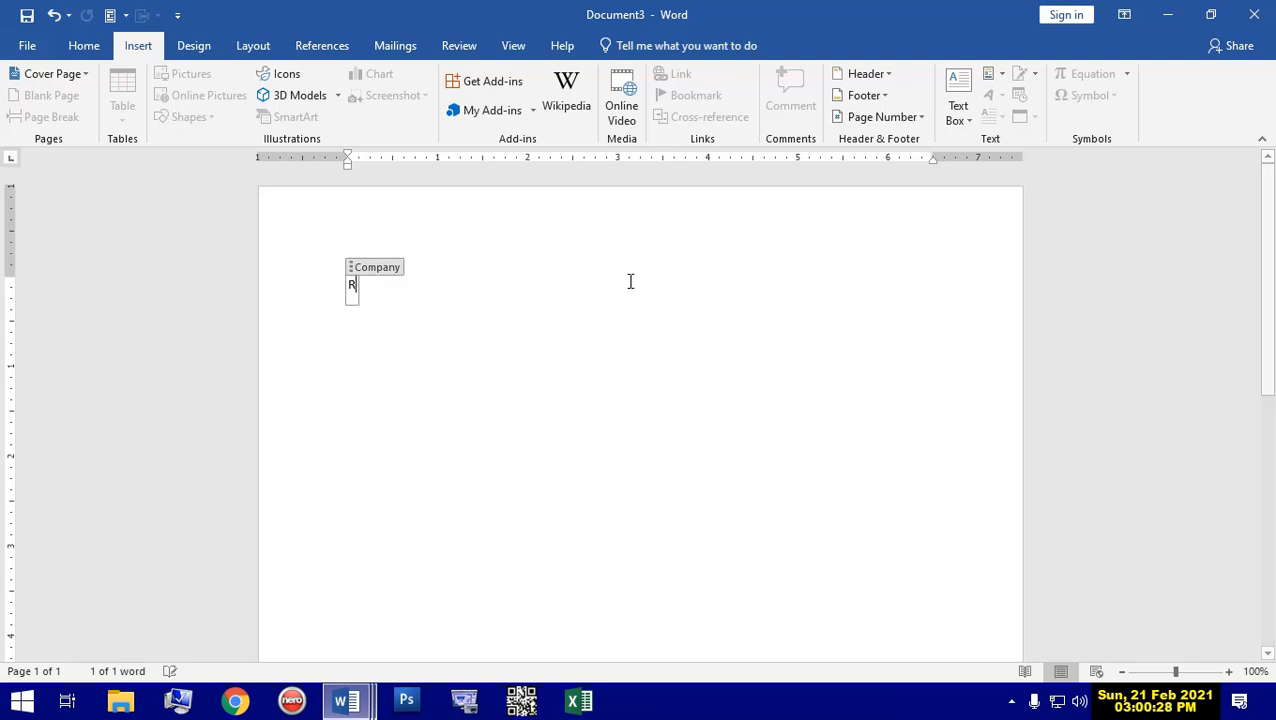
{"action": "type", "text": "aja "}
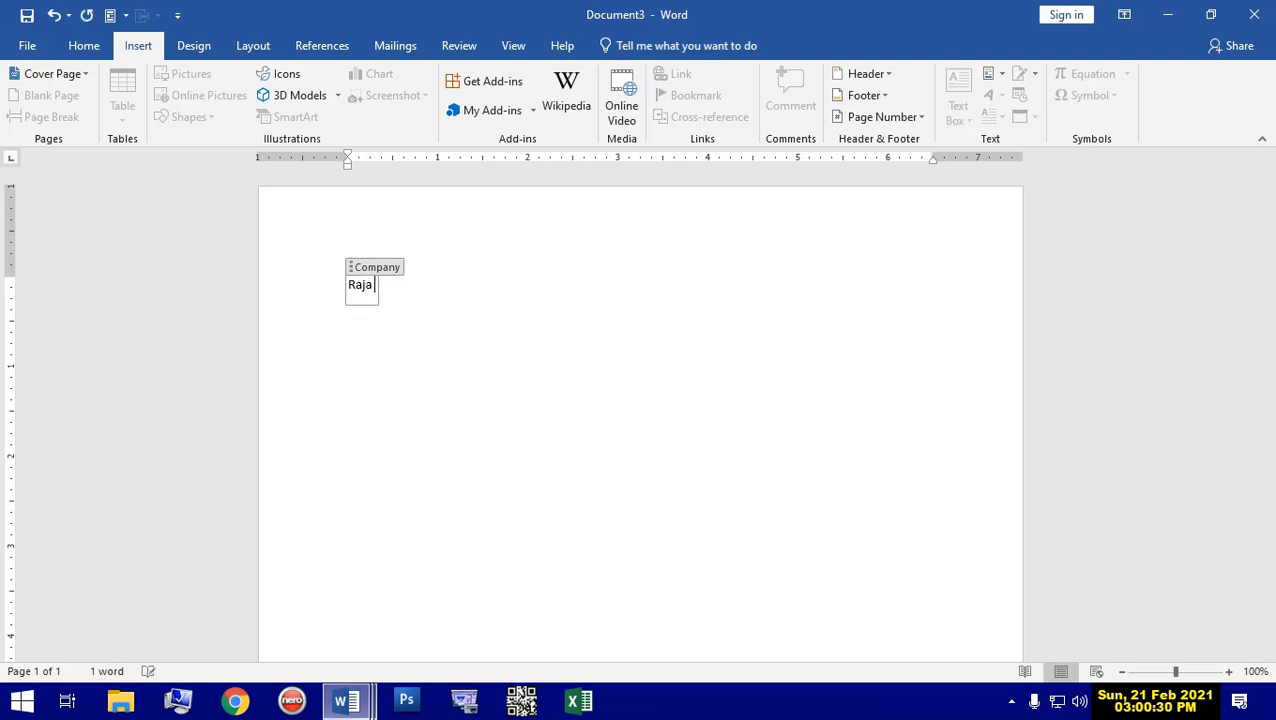
{"action": "type", "text": "com"}
{"action": "type", "text": "puter"}
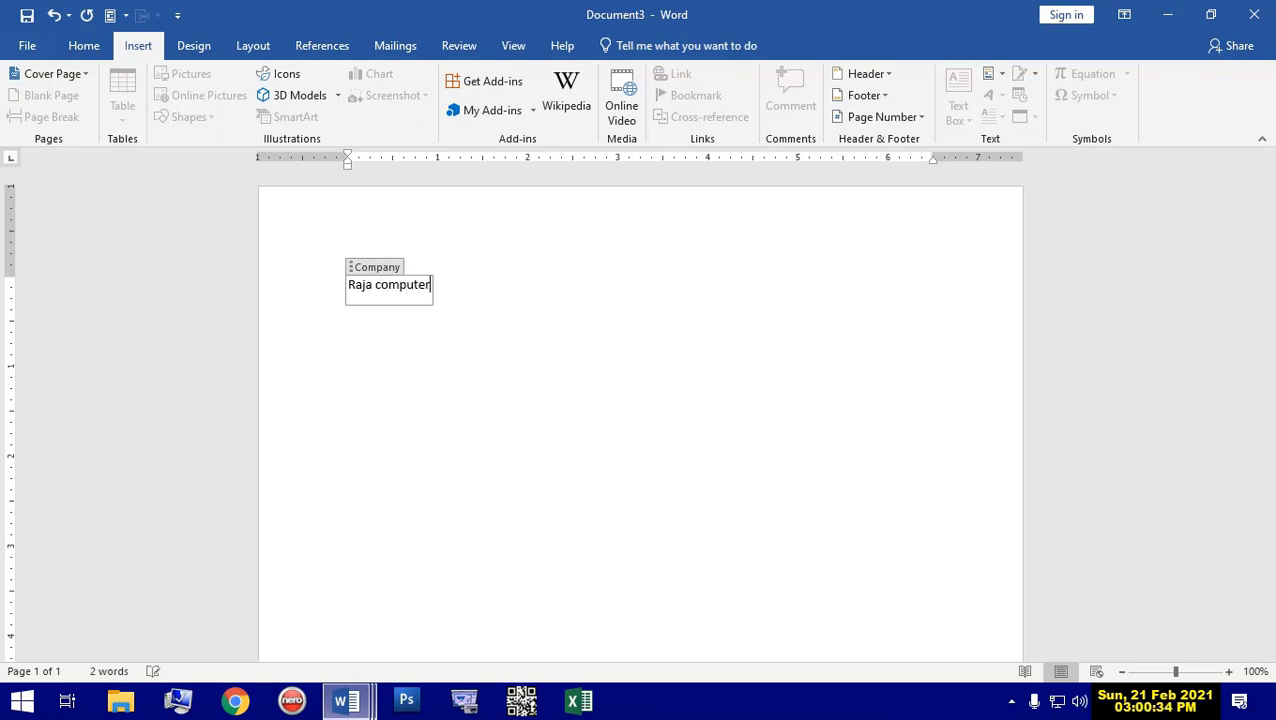
{"action": "type", "text": "s"}
{"action": "type", "text": "Tri"}
{"action": "type", "text": "chy"}
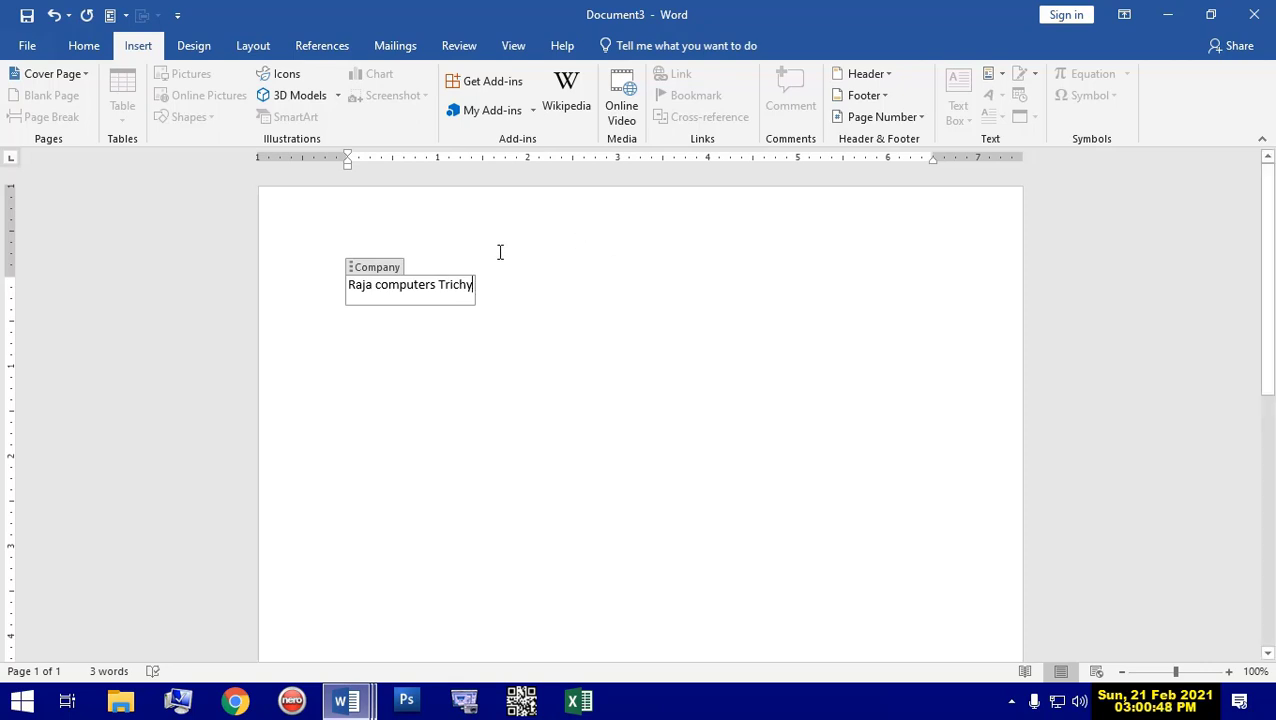
- Leave the Company field and start a new paragraph after the company name line
{"action": "left_click", "coordinate": [495, 245]}
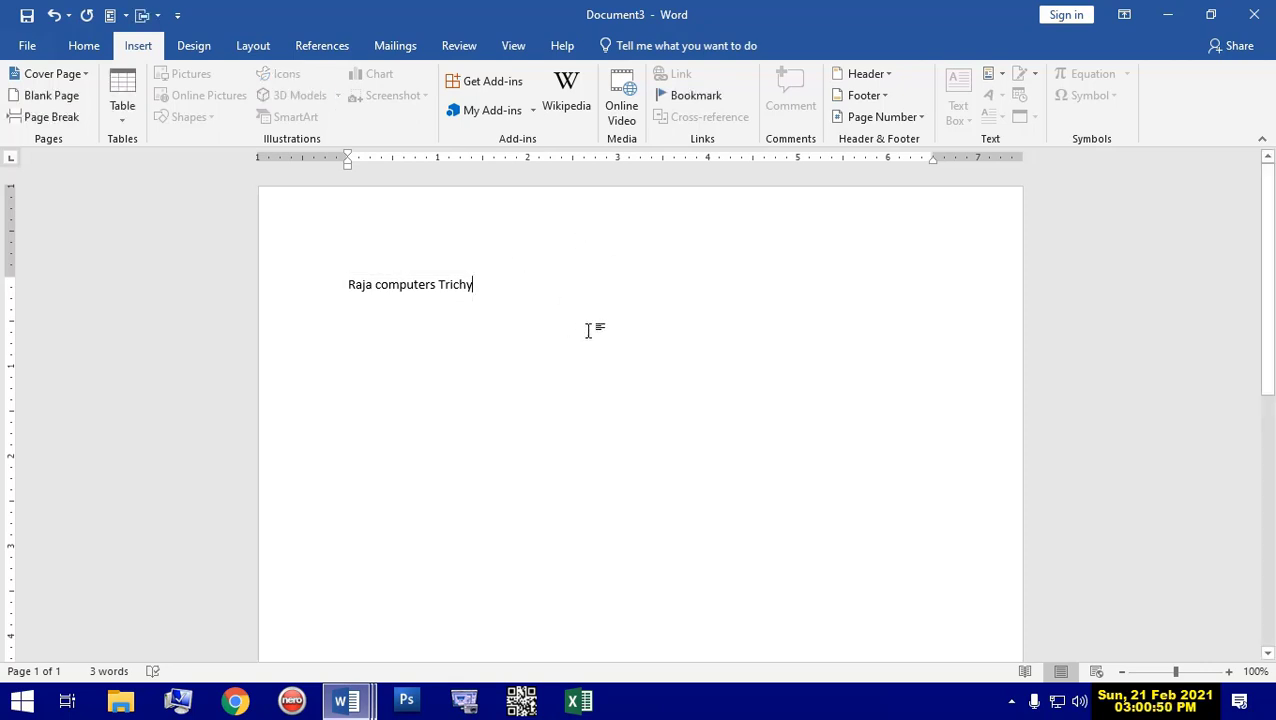
{"action": "left_click", "coordinate": [308, 449]}
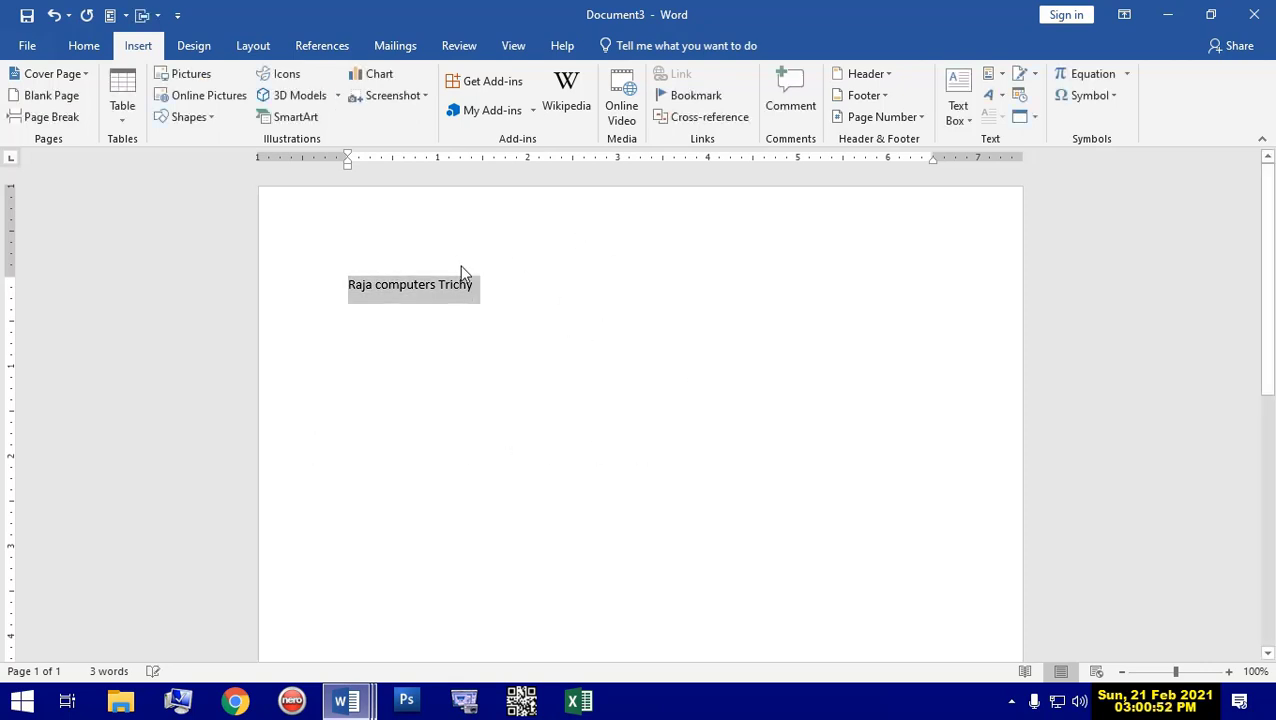
{"action": "left_click", "coordinate": [529, 287]}
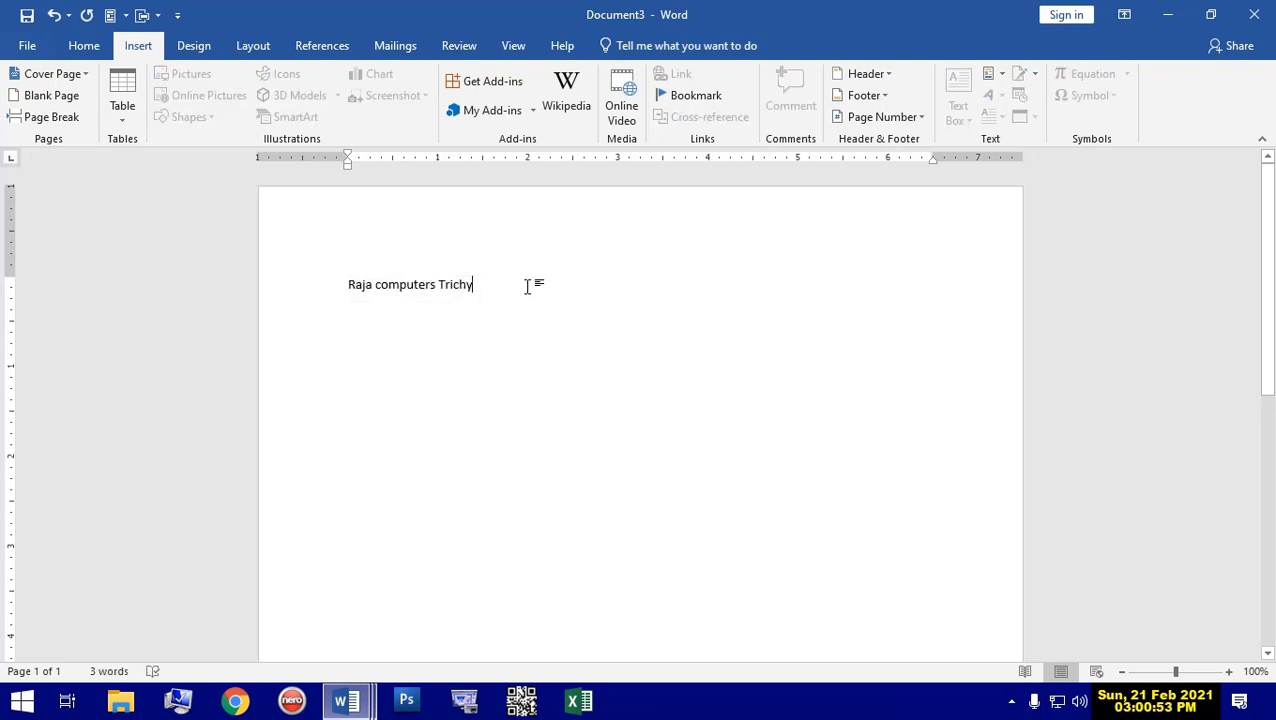
{"action": "left_click", "coordinate": [414, 290]}
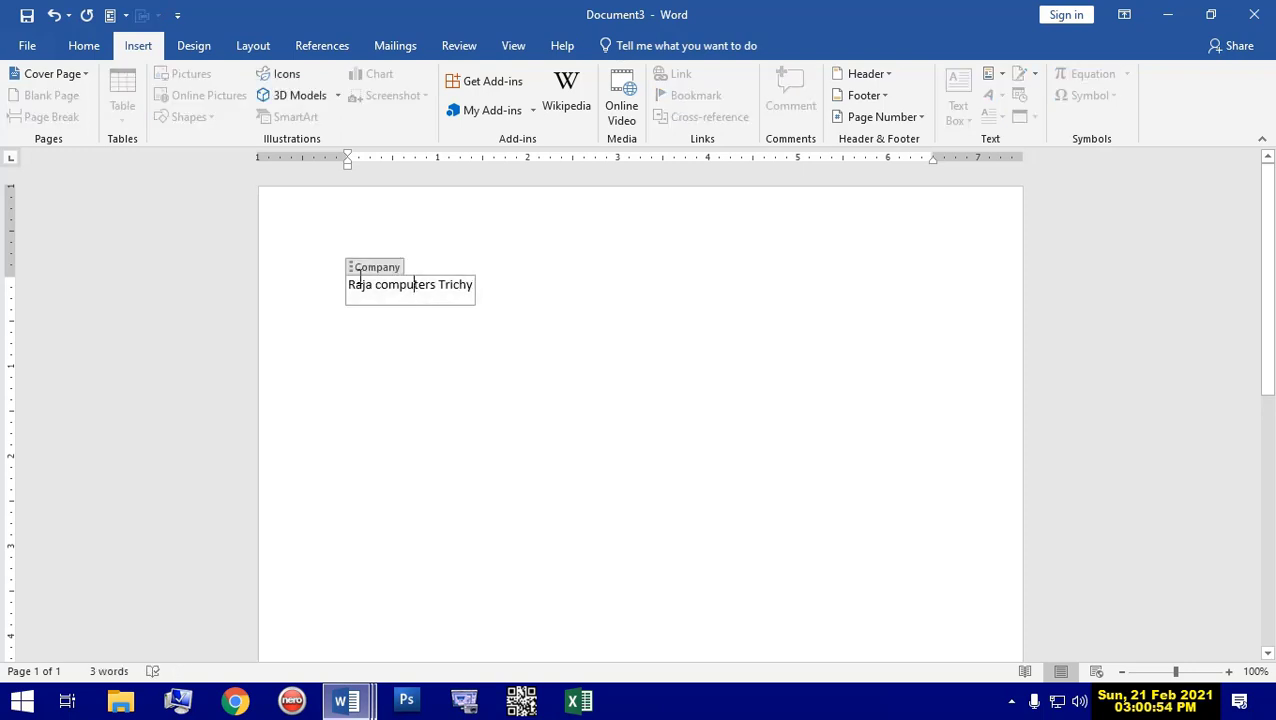
{"action": "left_click", "coordinate": [500, 288]}
{"action": "key", "text": "Return"}
{"action": "key", "text": "Return"}
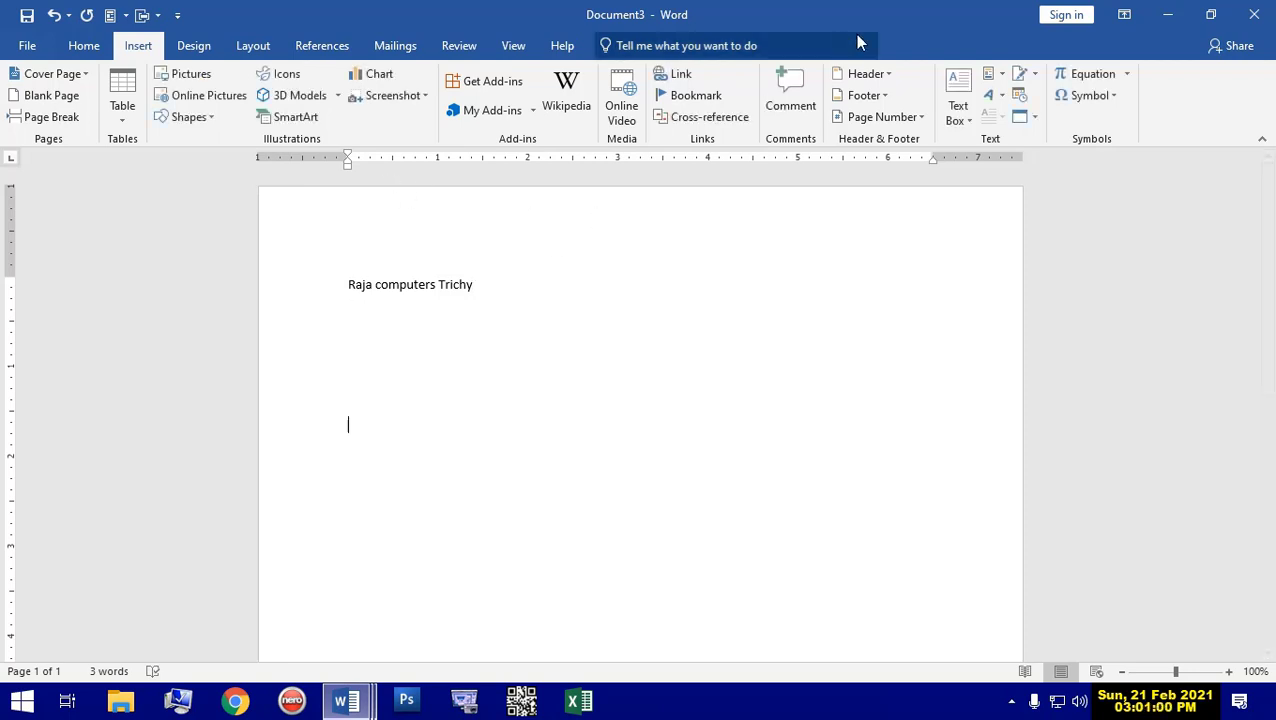
- Insert a second Company field, undoing an accidental Company Address property first
{"action": "left_click", "coordinate": [996, 78]}
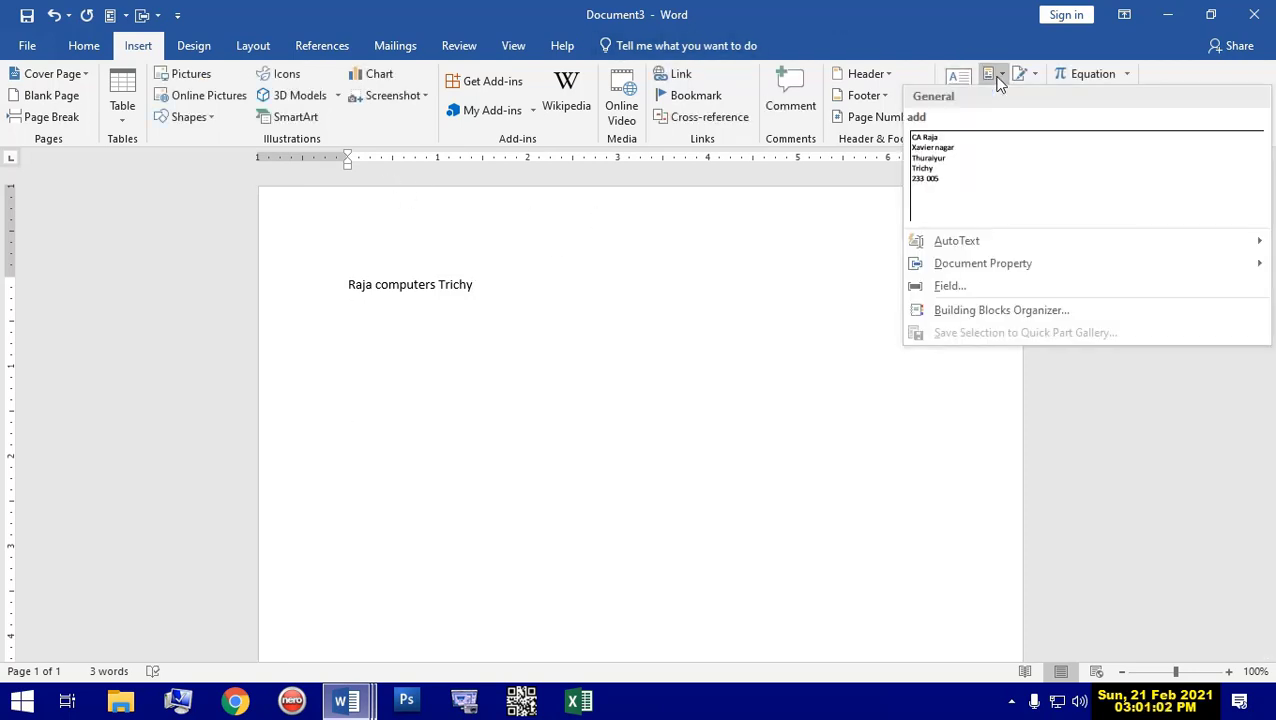
{"action": "mouse_move", "coordinate": [966, 279]}
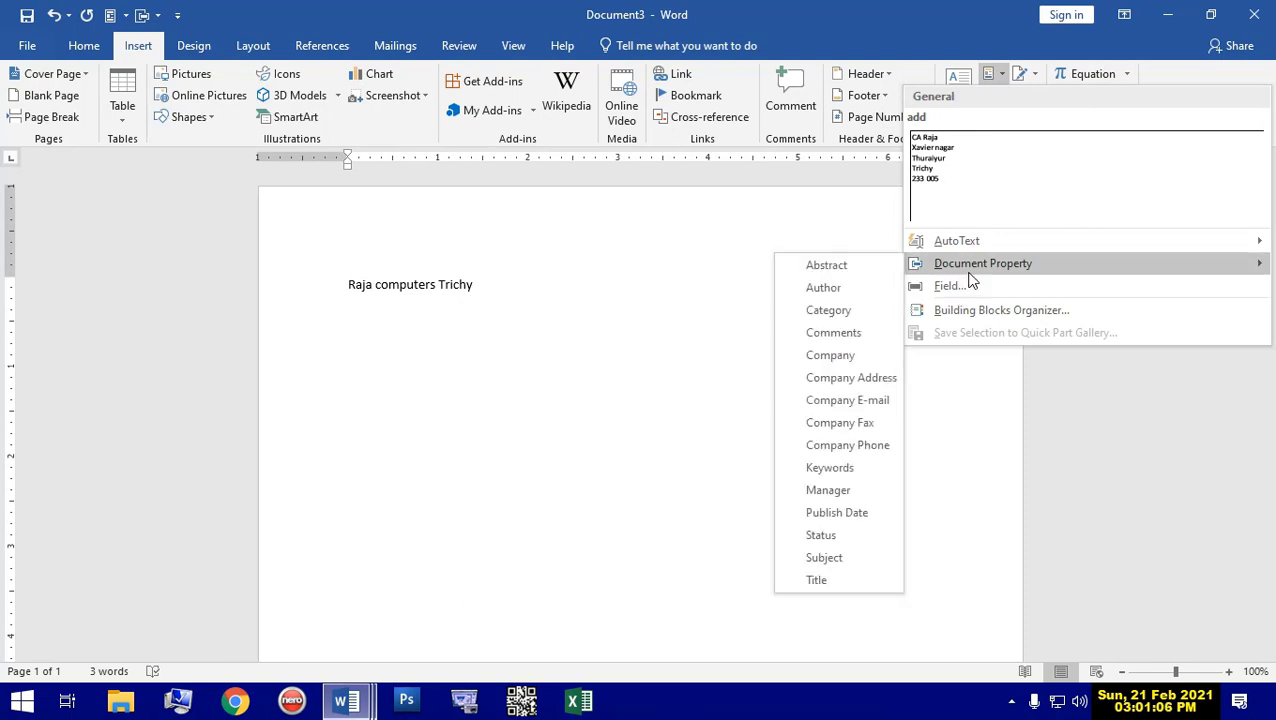
{"action": "left_click", "coordinate": [848, 377]}
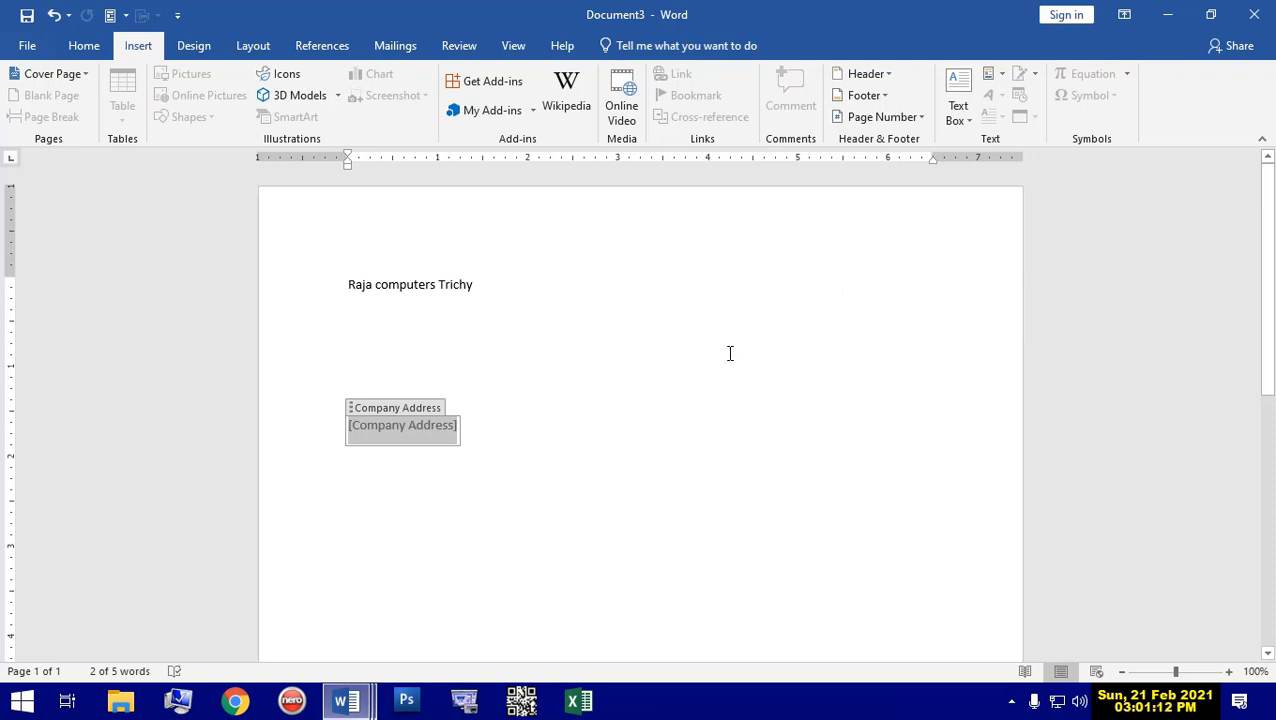
{"action": "key", "text": "ctrl+z"}
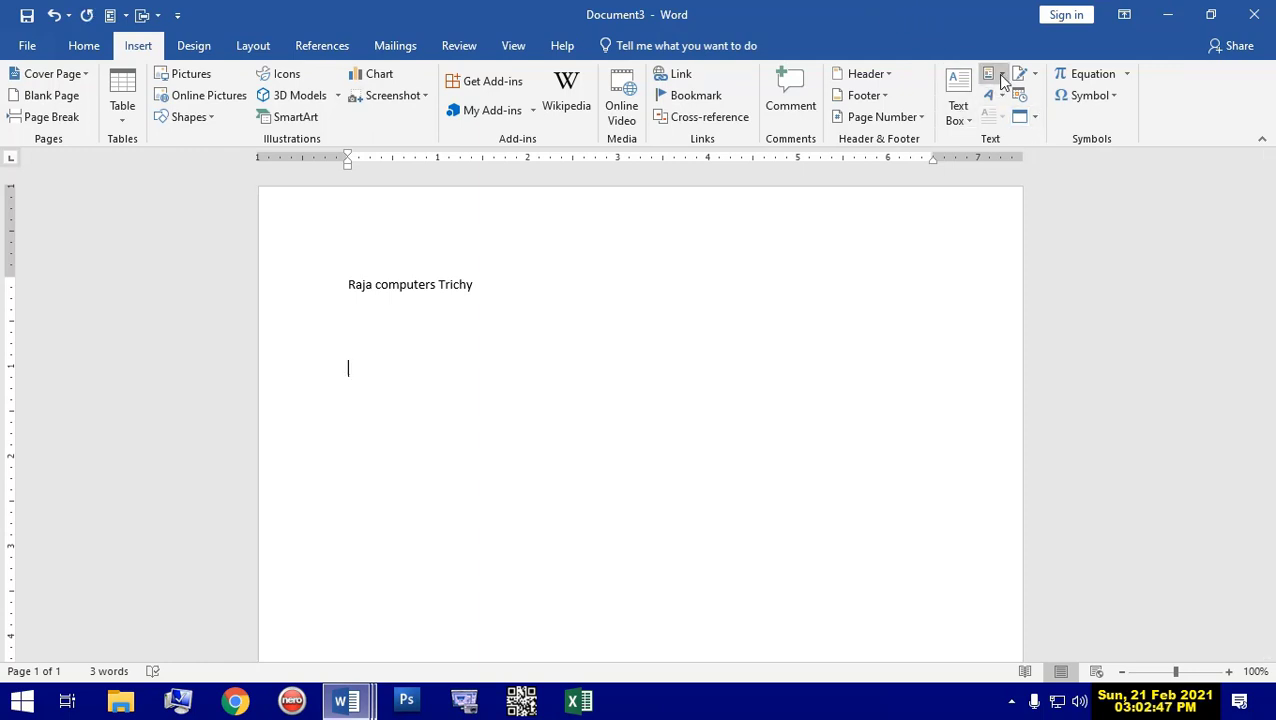
{"action": "left_click", "coordinate": [1000, 78]}
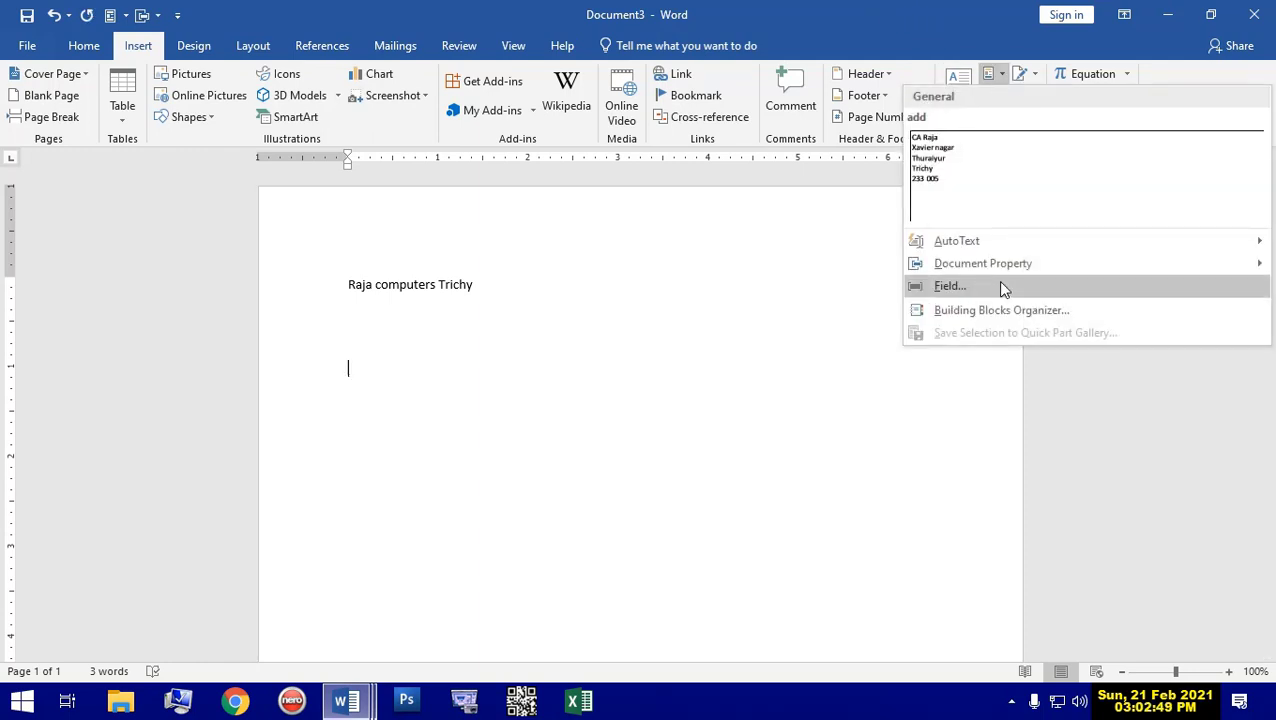
{"action": "mouse_move", "coordinate": [1006, 270]}
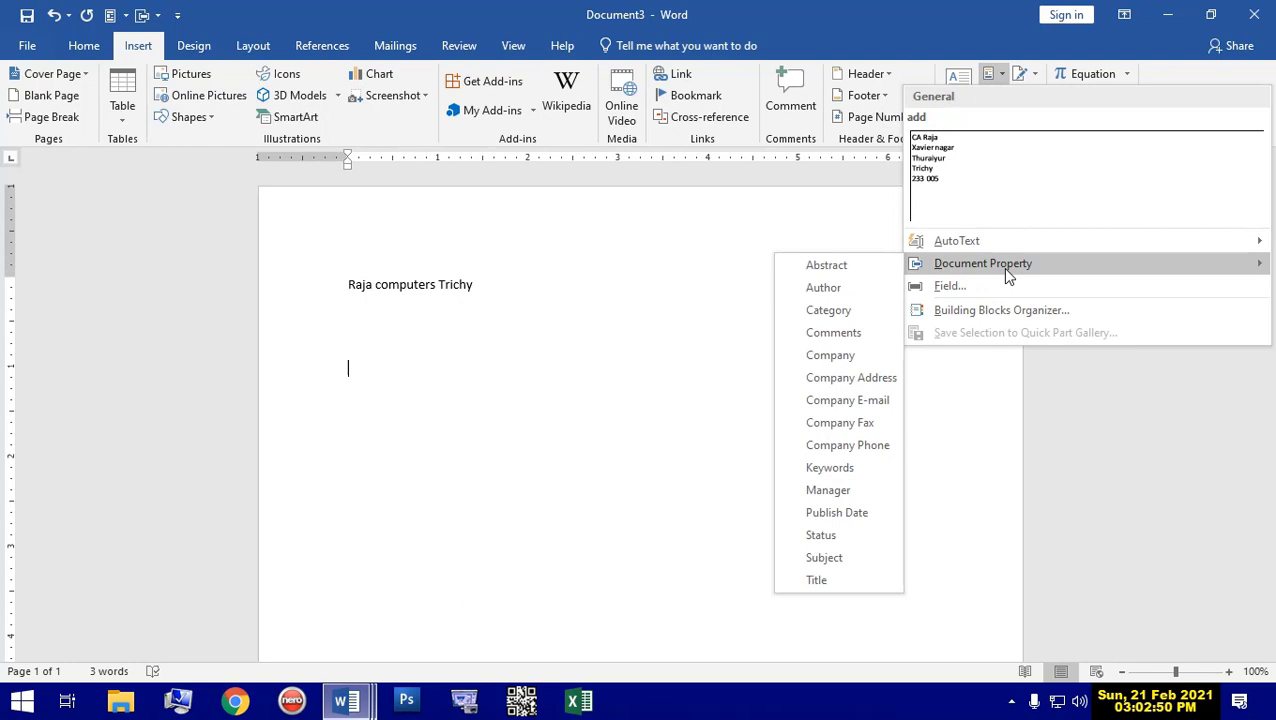
{"action": "left_click", "coordinate": [868, 357]}
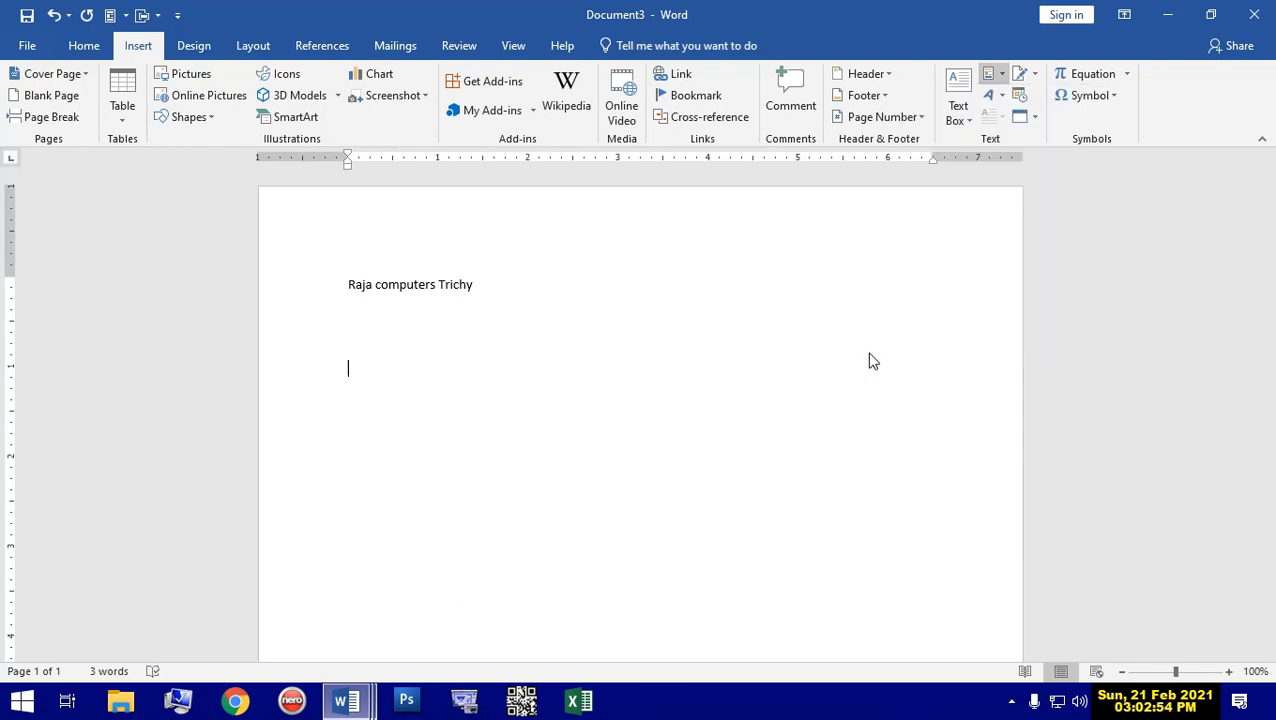
{"action": "left_click", "coordinate": [745, 415]}
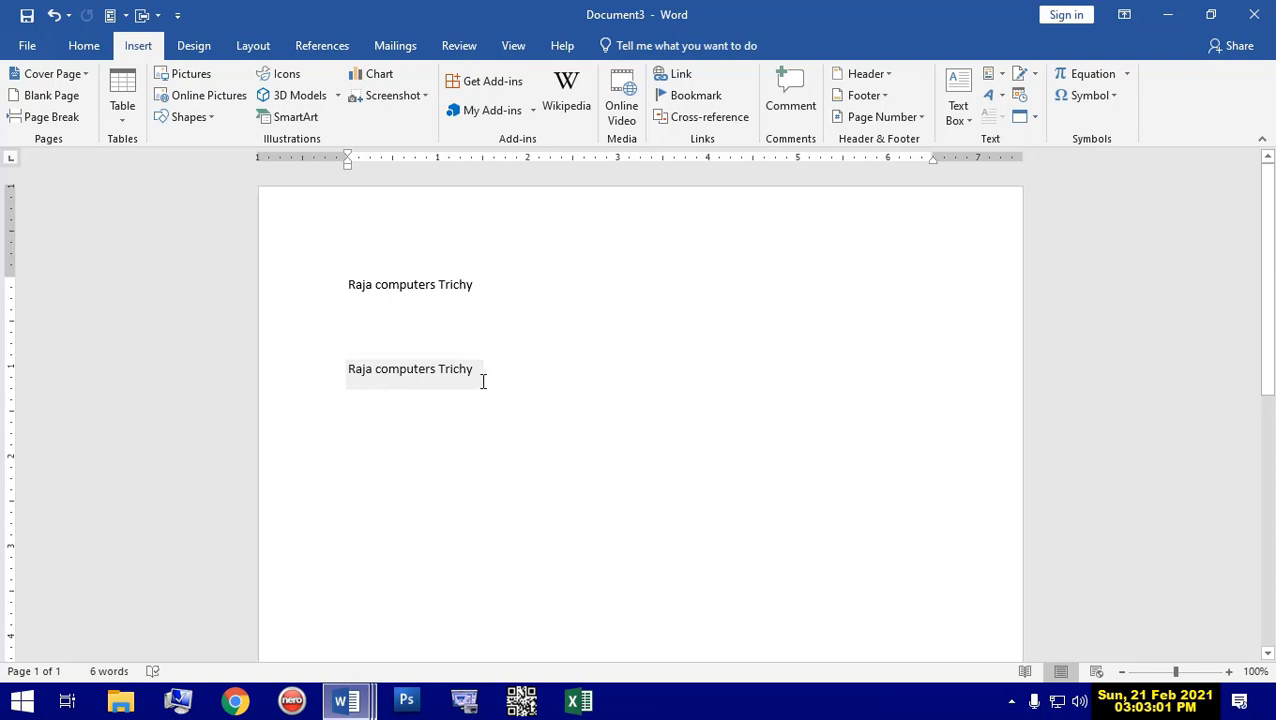
- Insert a Company Phone property below and type the company's phone number into it
{"action": "left_click", "coordinate": [1000, 80]}
{"action": "mouse_move", "coordinate": [976, 268]}
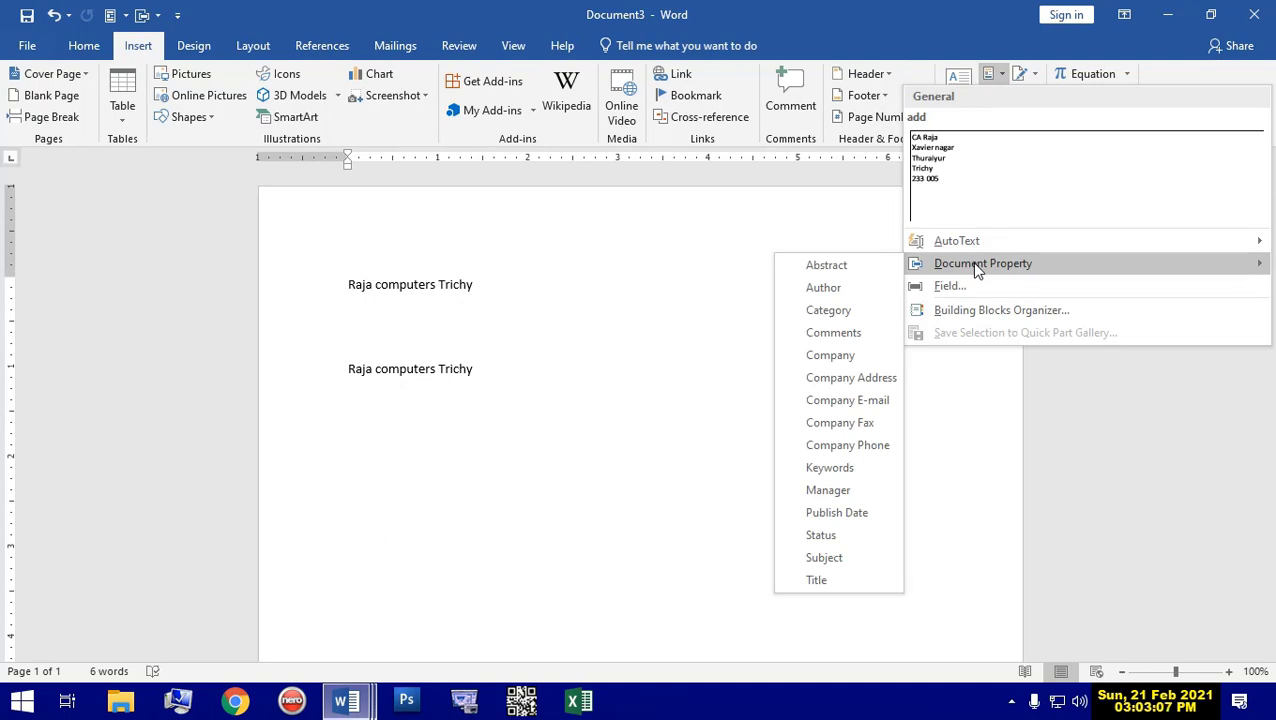
{"action": "left_click", "coordinate": [867, 448]}
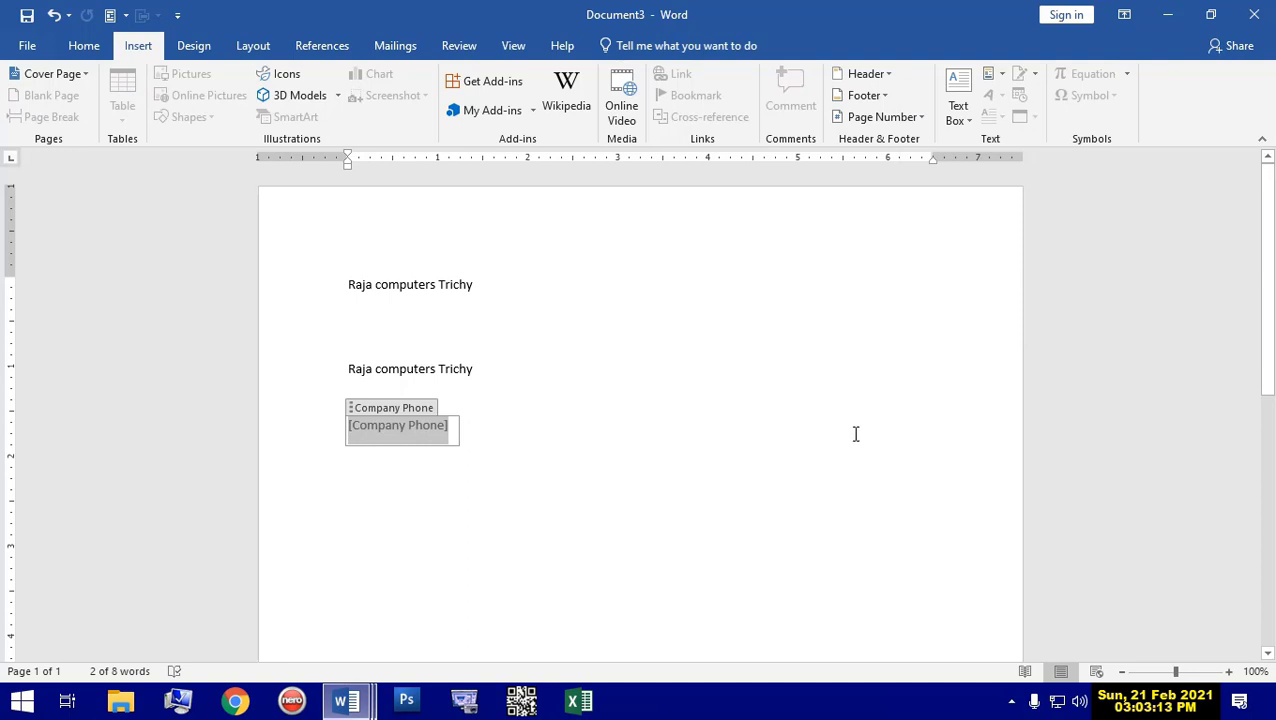
{"action": "type", "text": "455454545454"}
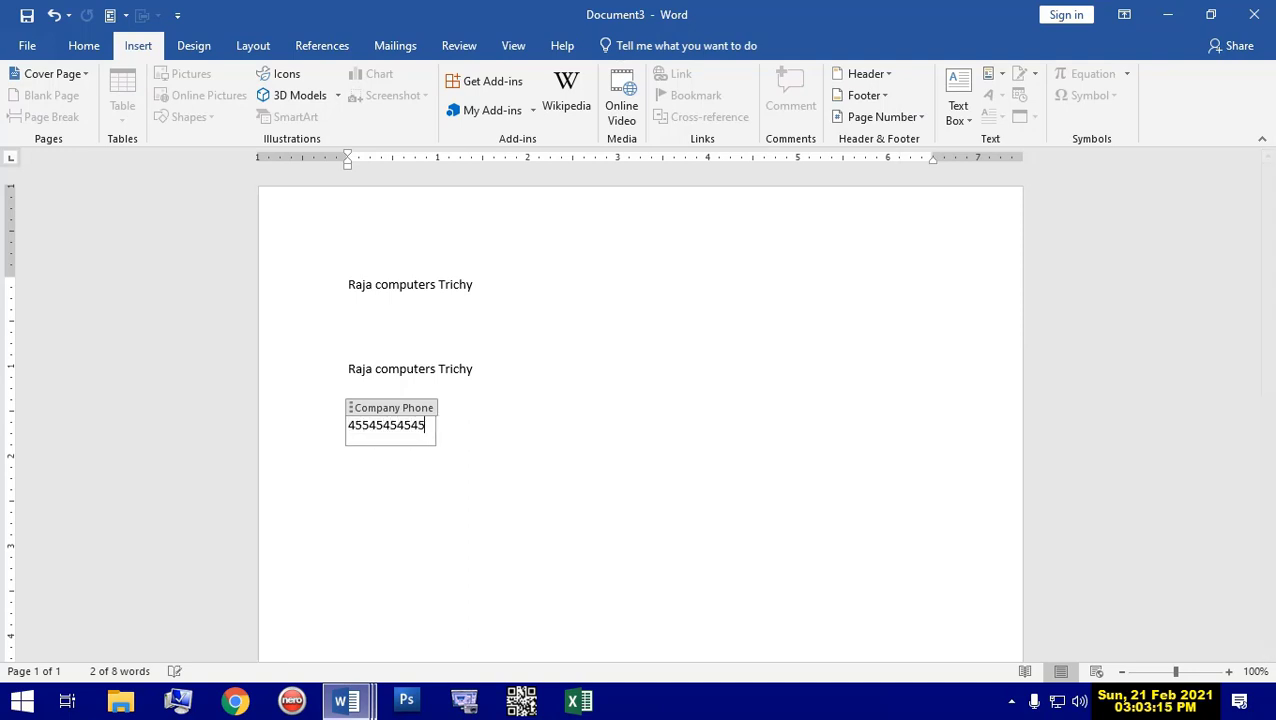
{"action": "type", "text": "5454"}
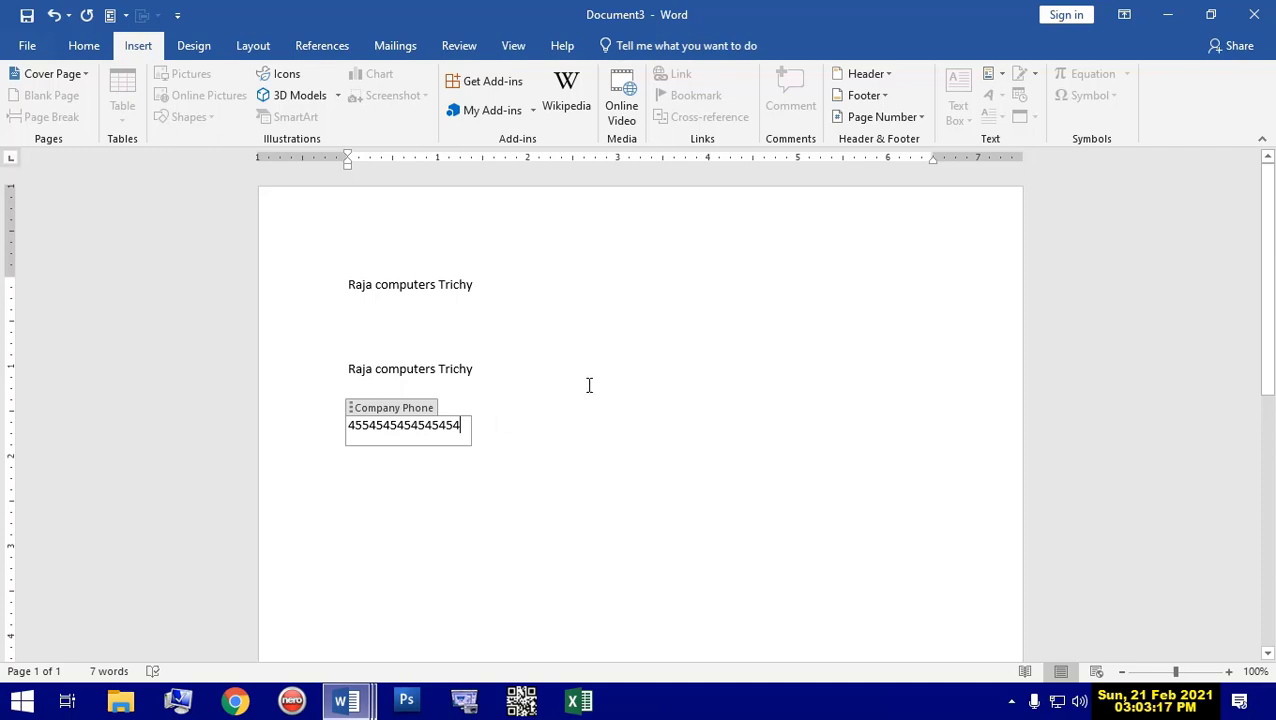
{"action": "left_click", "coordinate": [589, 384]}
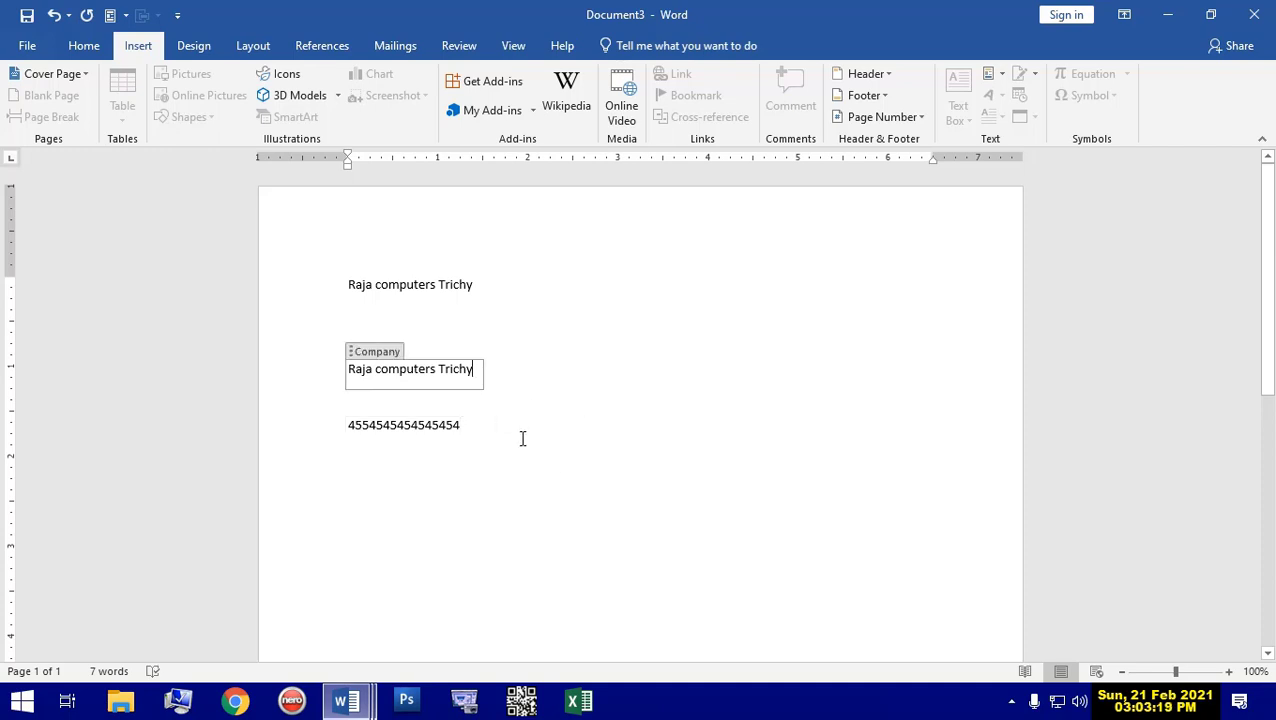
{"action": "left_click", "coordinate": [562, 422]}
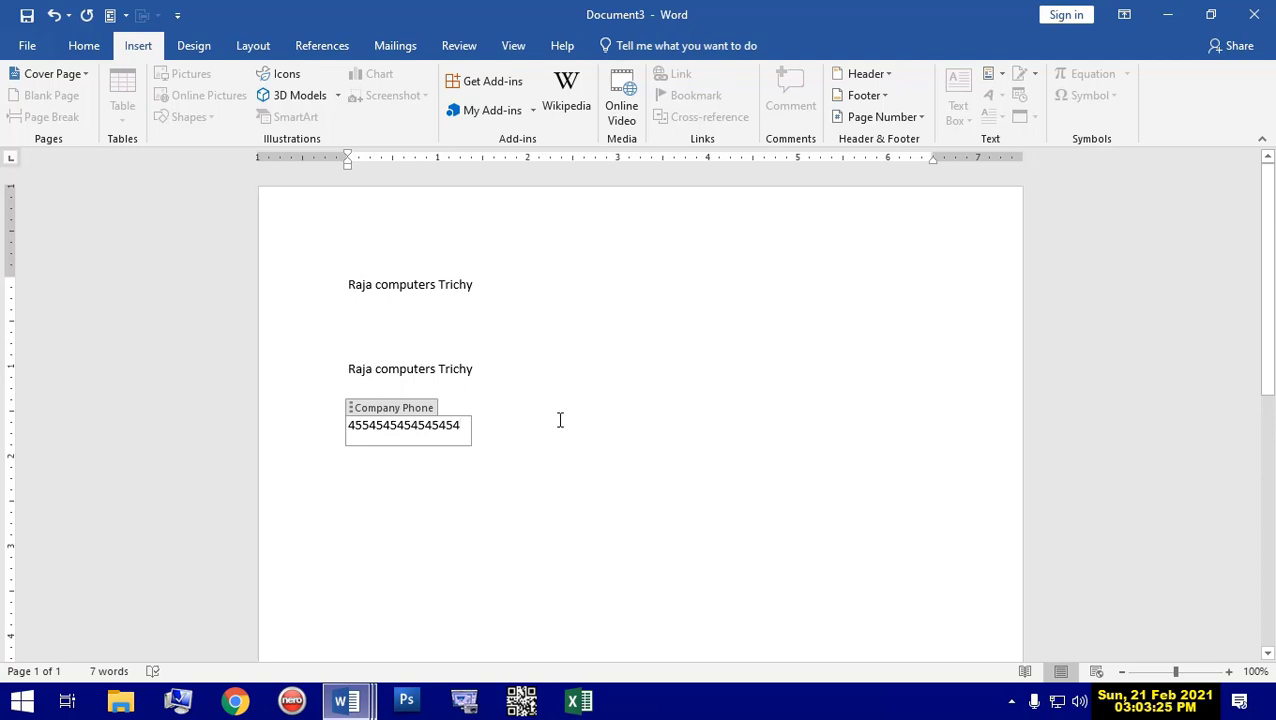
{"action": "left_click", "coordinate": [478, 400]}
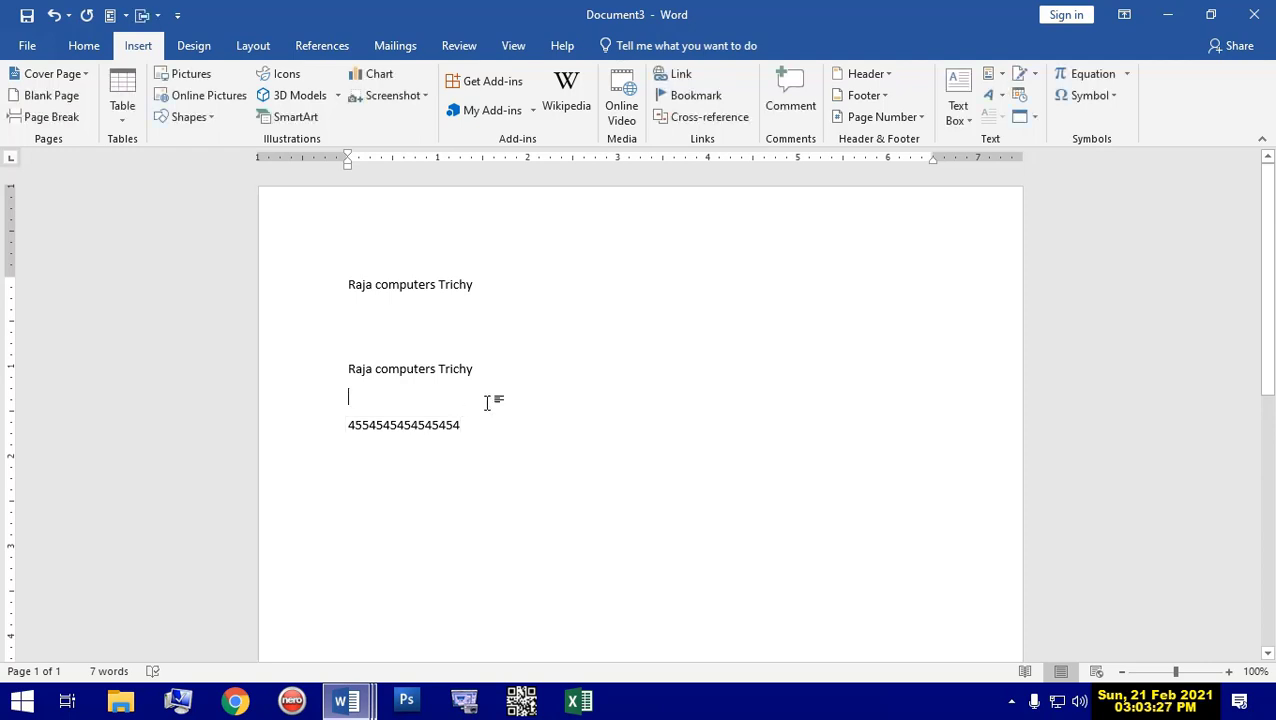
{"action": "left_click", "coordinate": [508, 437]}
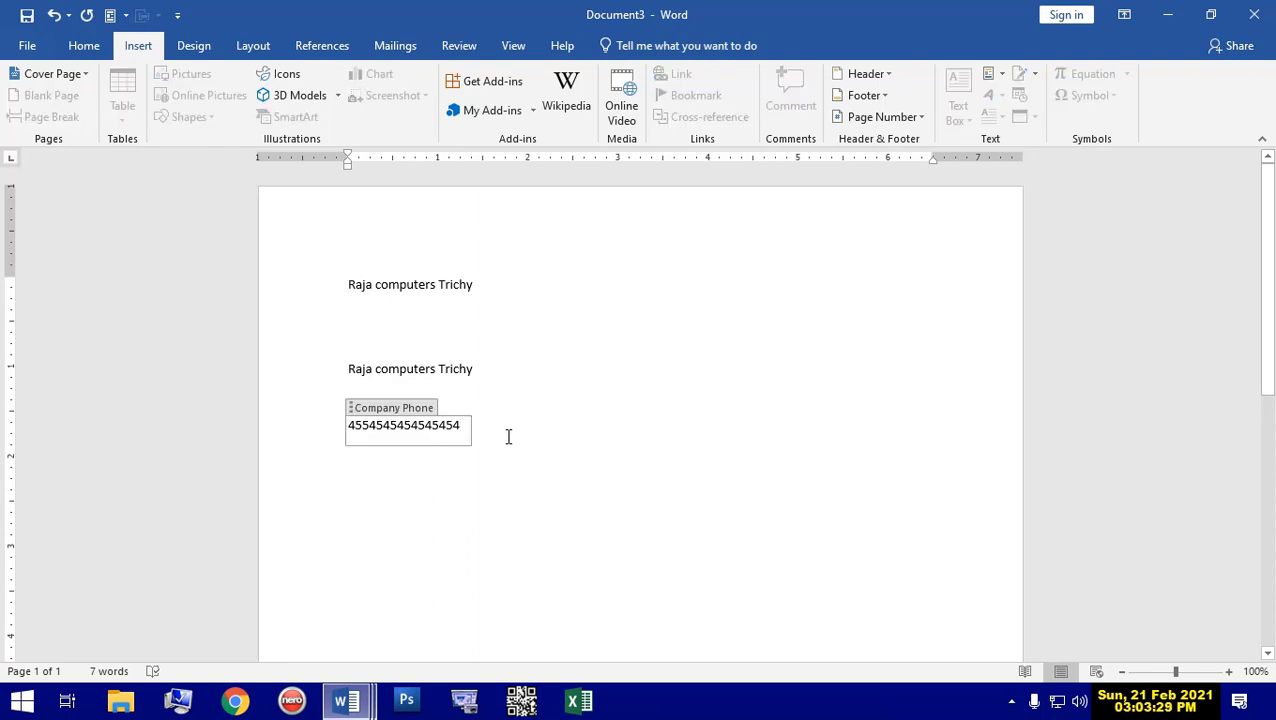
{"action": "left_click", "coordinate": [414, 527]}
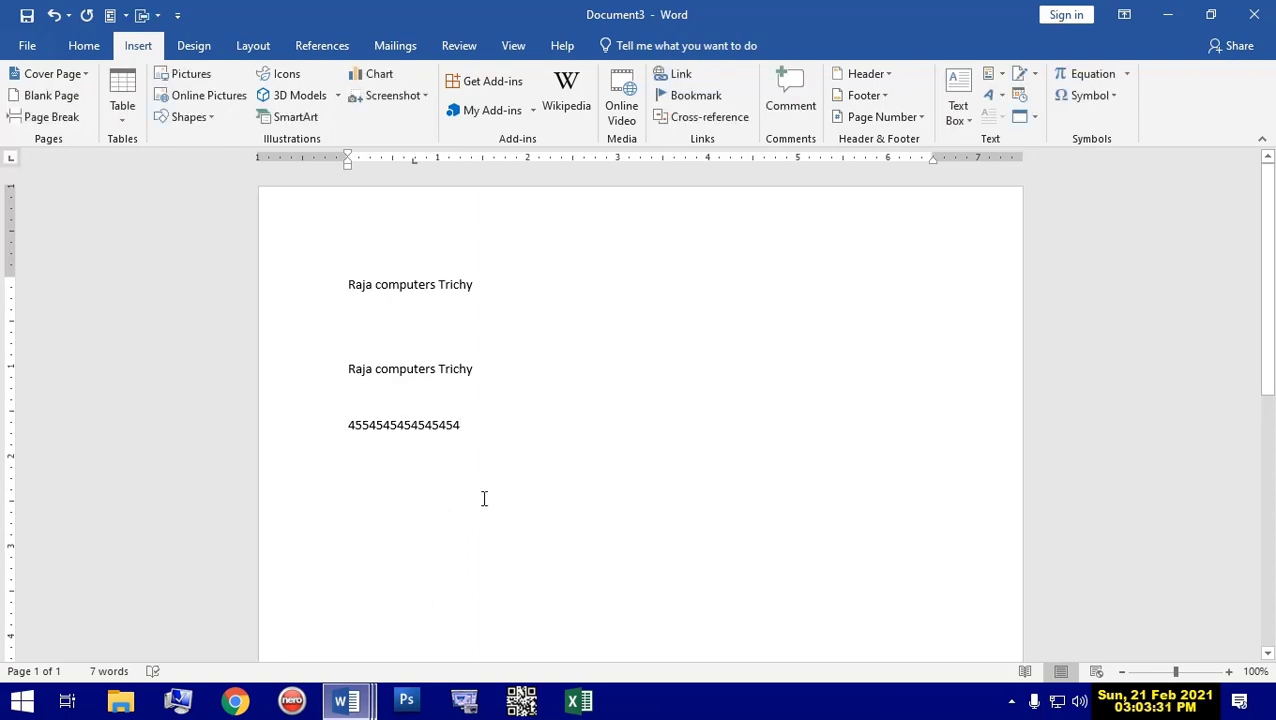
- Further down the page, insert another Company Phone field that repeats the phone number
{"action": "scroll", "coordinate": [519, 487], "scroll_direction": "down", "scroll_amount": 3}
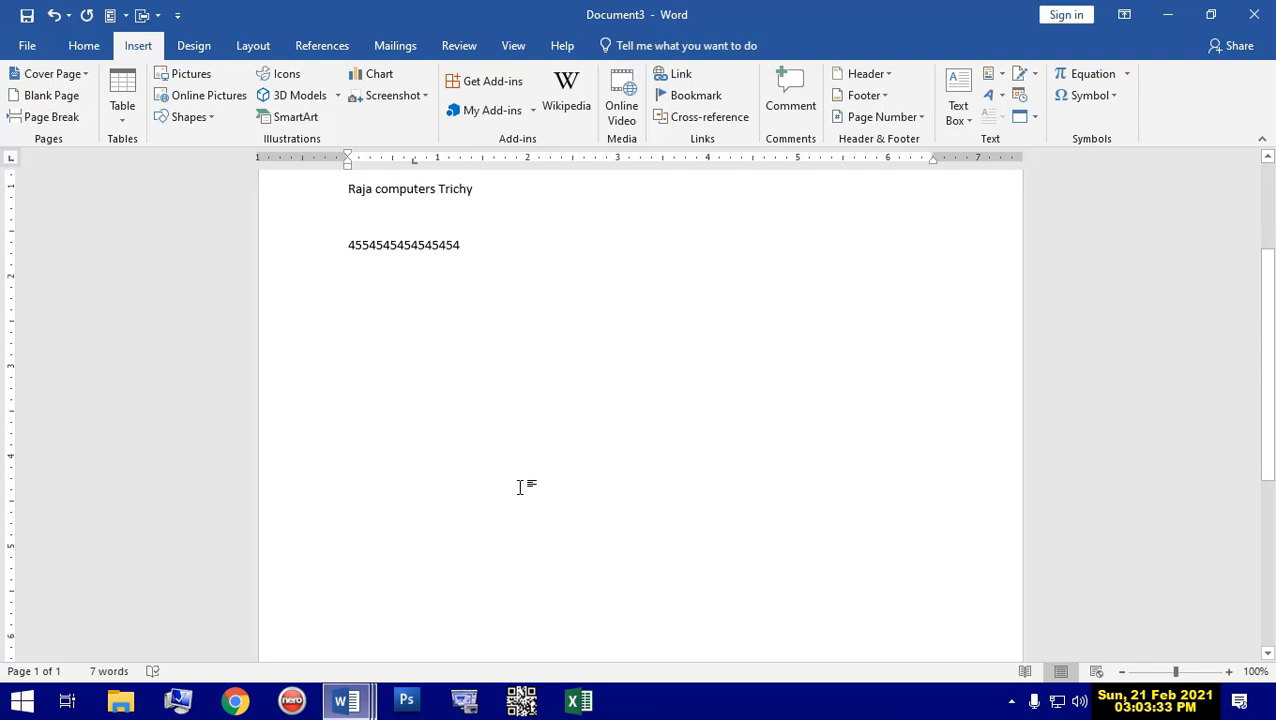
{"action": "left_click", "coordinate": [990, 75]}
{"action": "mouse_move", "coordinate": [983, 274]}
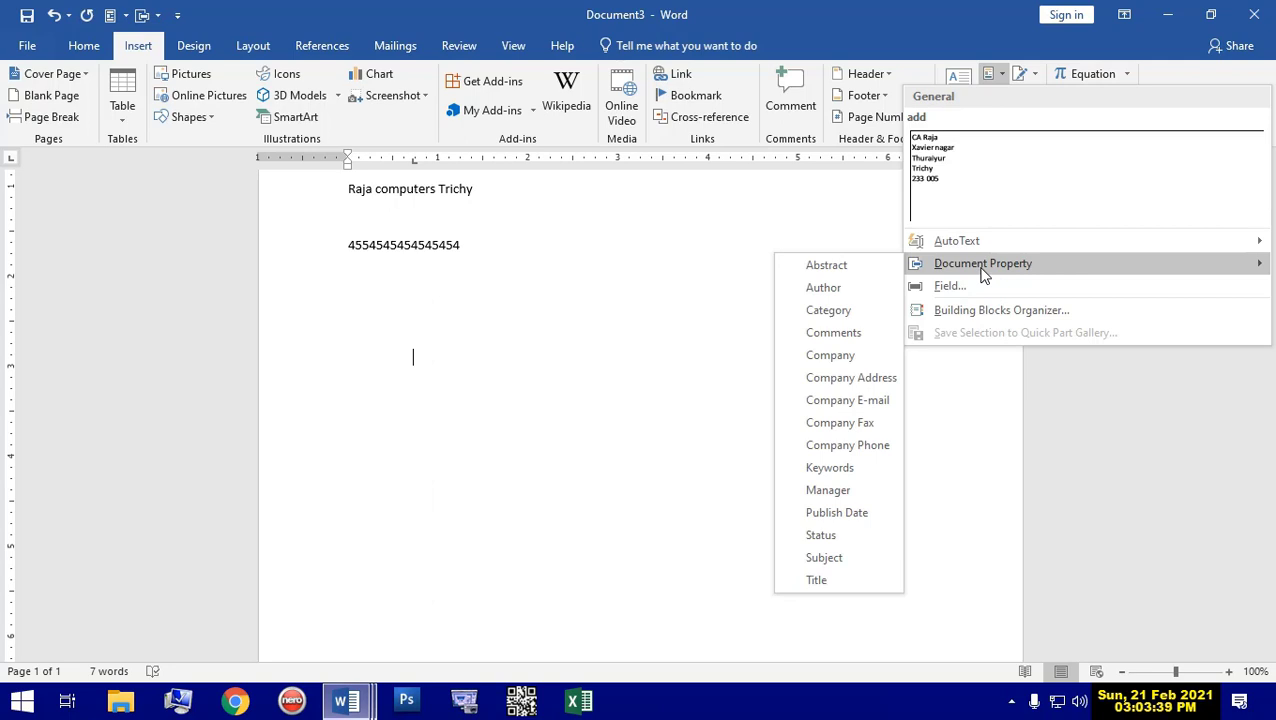
{"action": "left_click", "coordinate": [861, 445]}
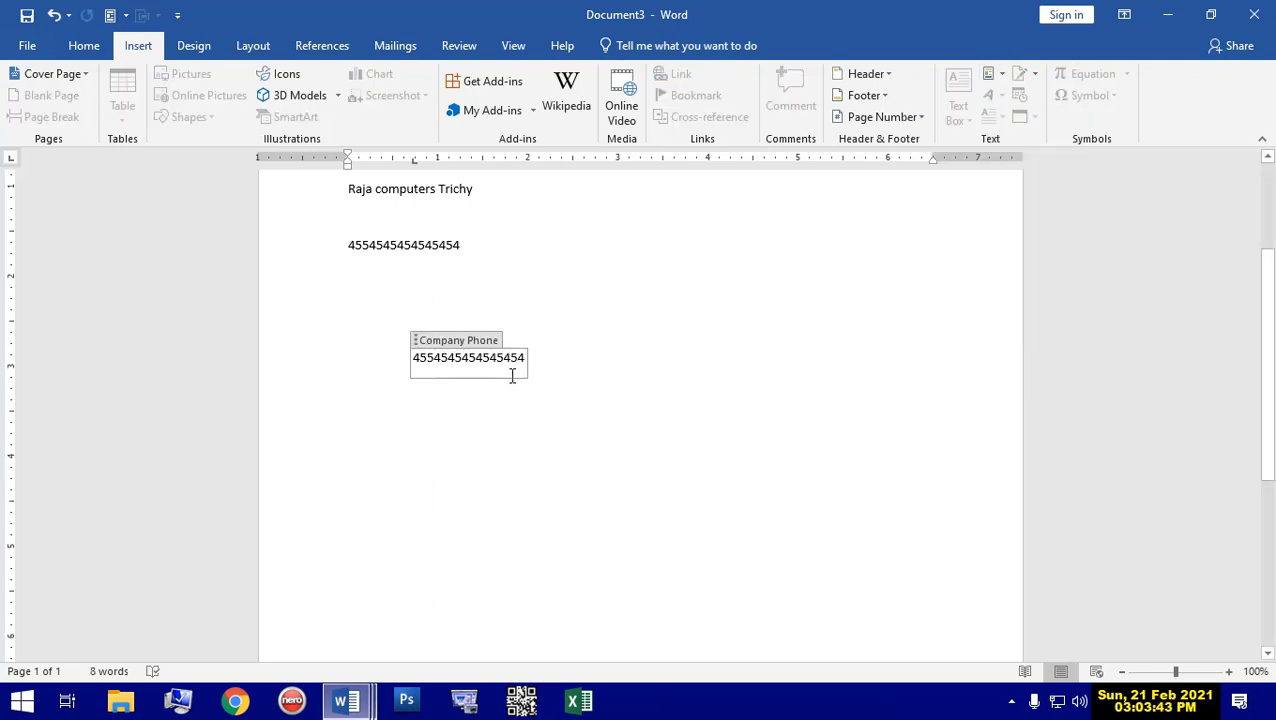
{"action": "left_click", "coordinate": [672, 280]}
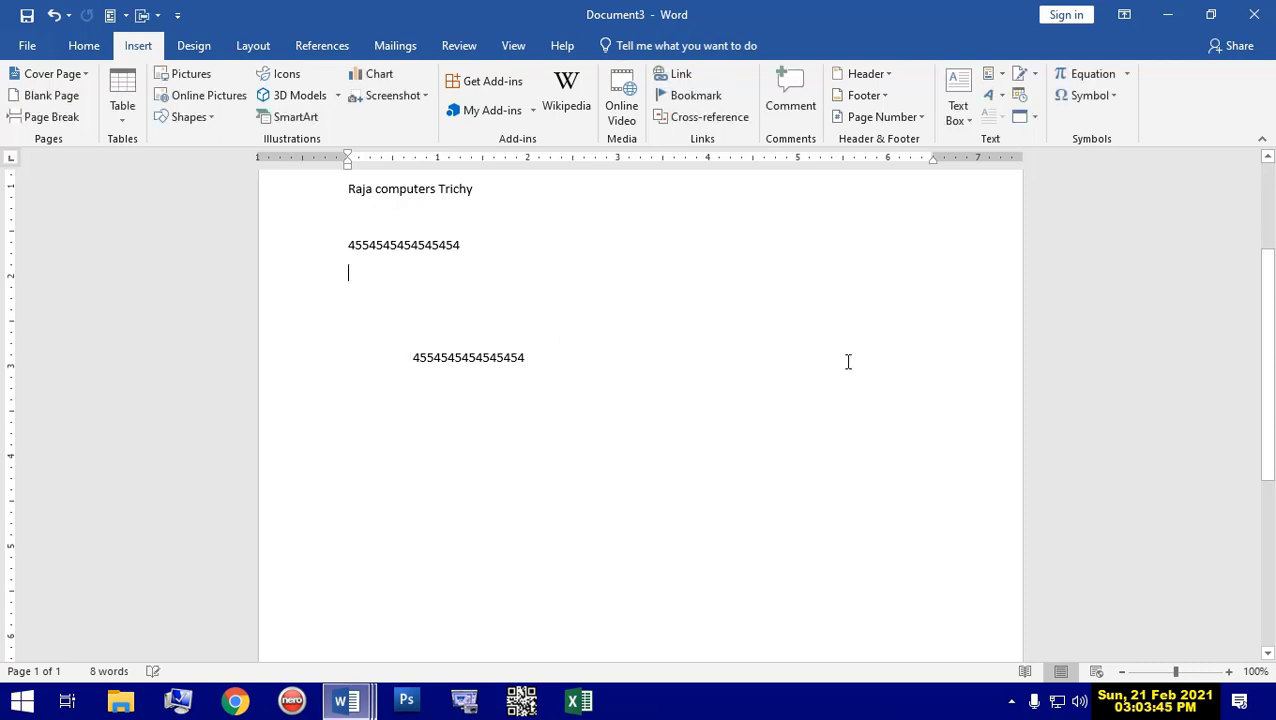
{"action": "left_click", "coordinate": [497, 357]}
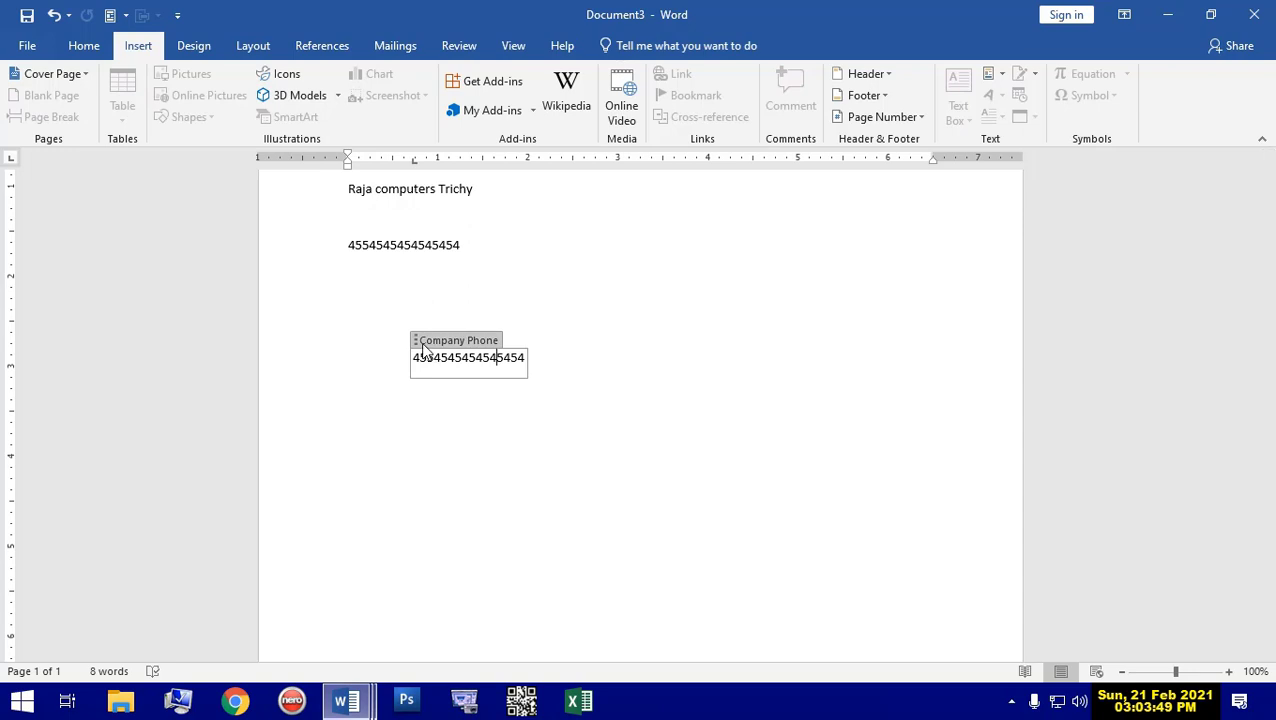
{"action": "left_click", "coordinate": [571, 363]}
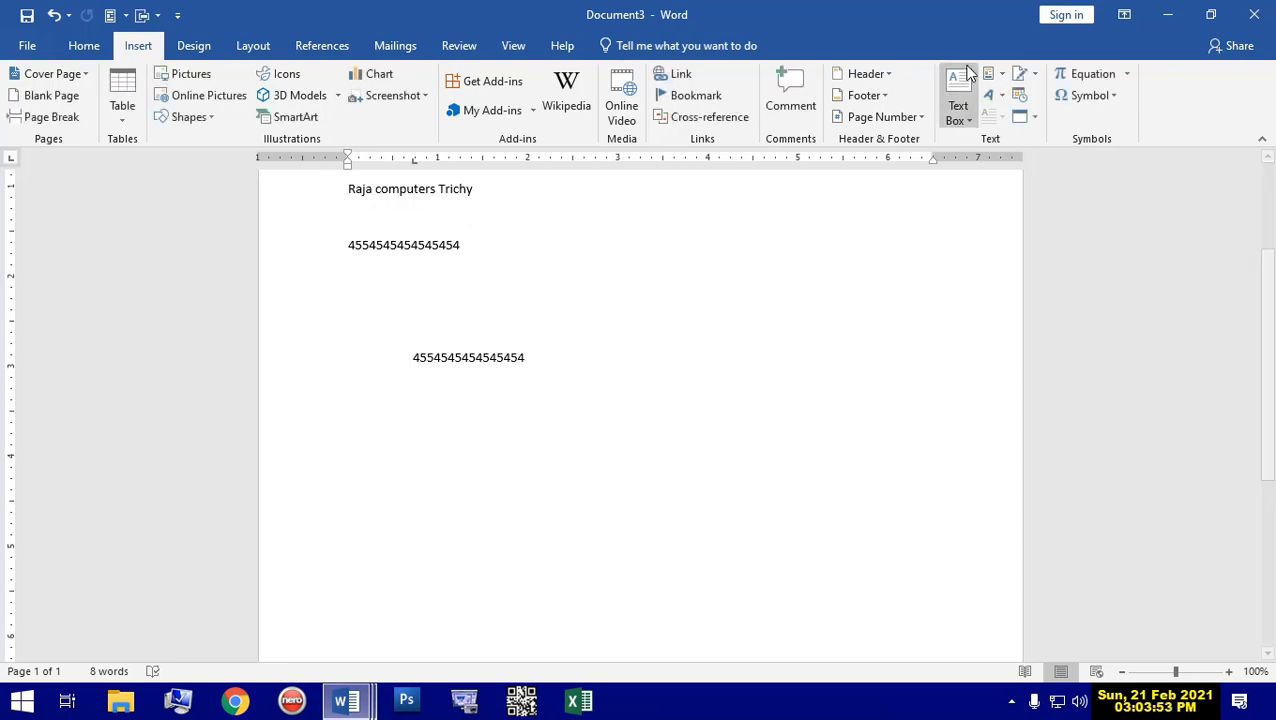
- Open the Quick Parts list, close it without inserting, and reopen it
{"action": "left_click", "coordinate": [1001, 79]}
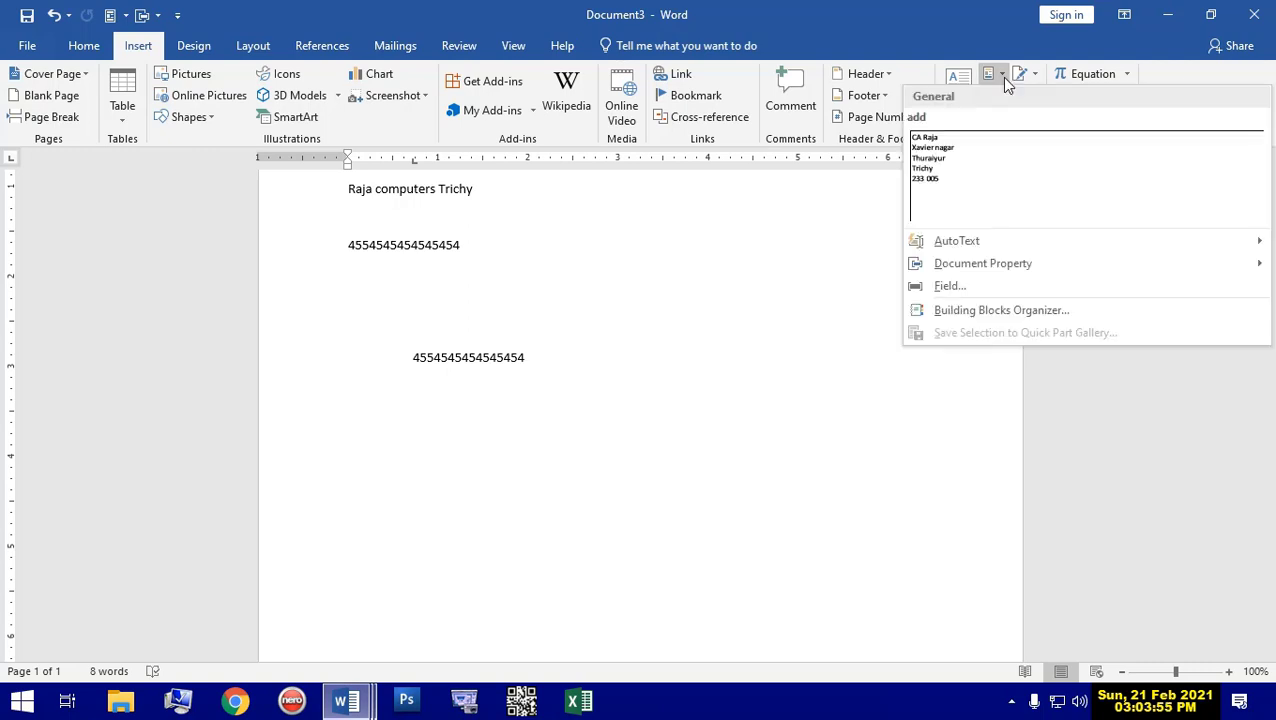
{"action": "mouse_move", "coordinate": [990, 273]}
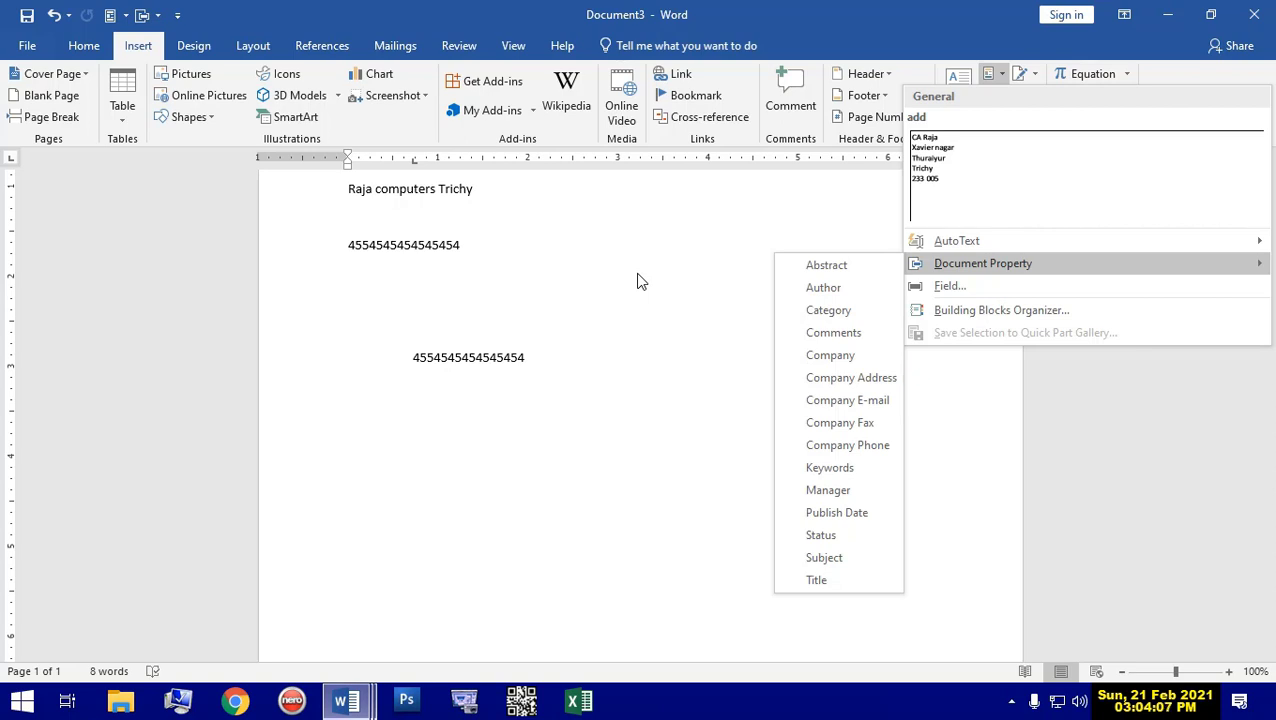
{"action": "left_click", "coordinate": [658, 248]}
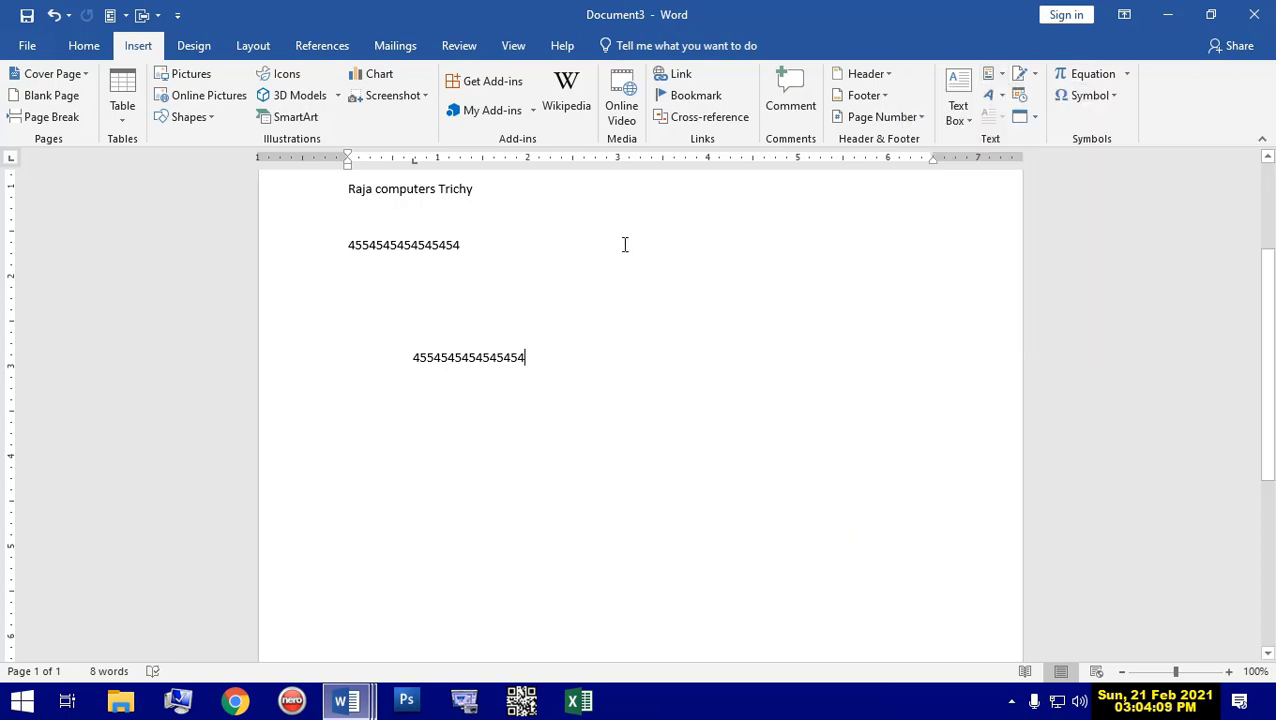
{"action": "left_click", "coordinate": [1001, 76]}
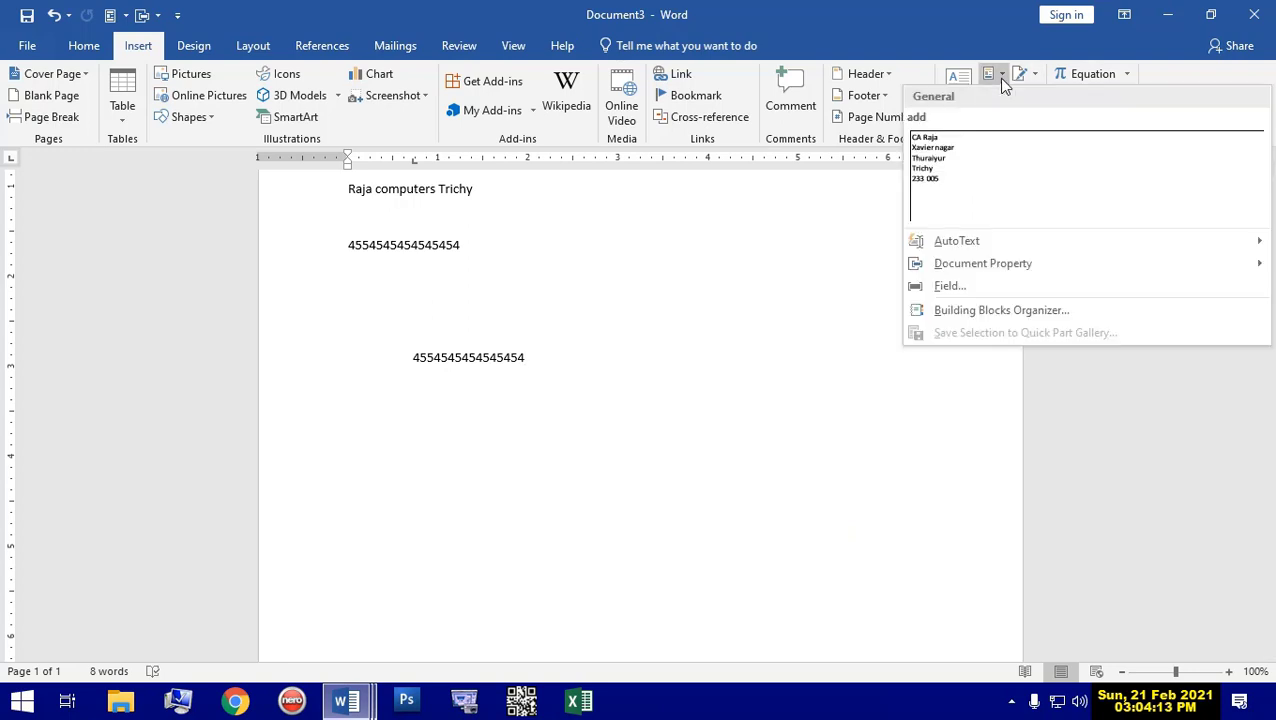
{"action": "left_click", "coordinate": [952, 288]}
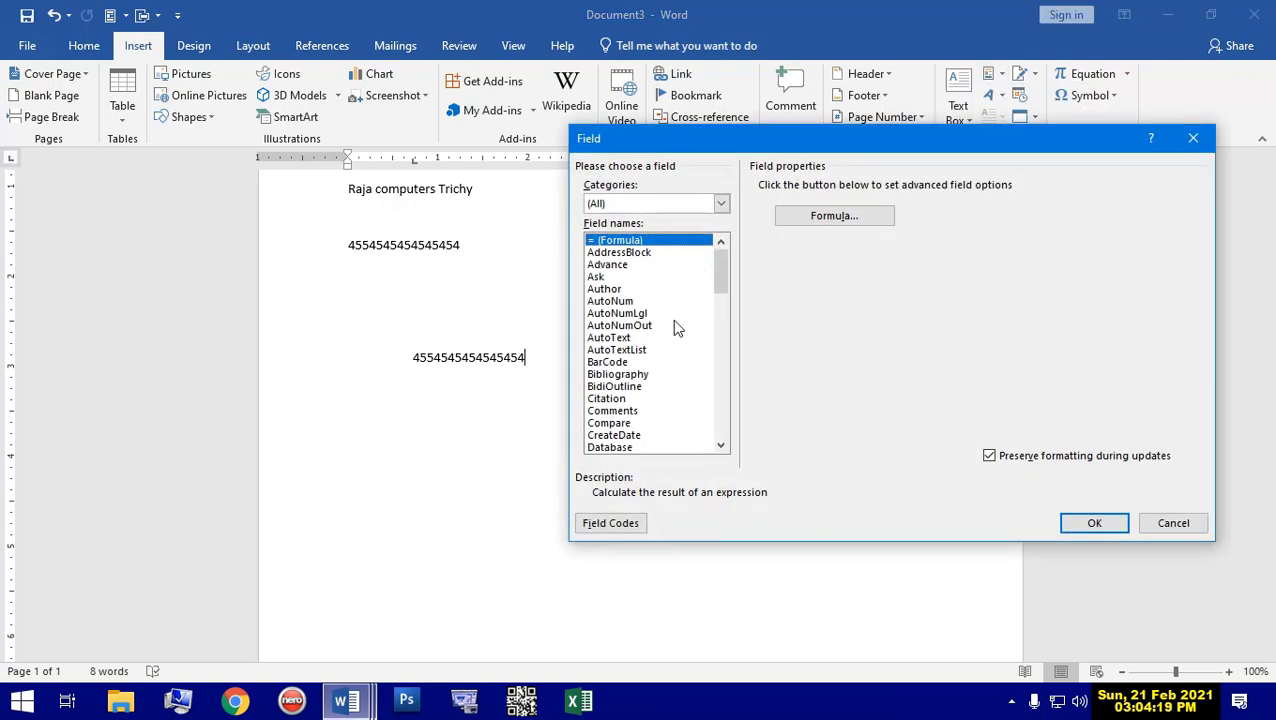
{"action": "left_click", "coordinate": [1193, 138]}
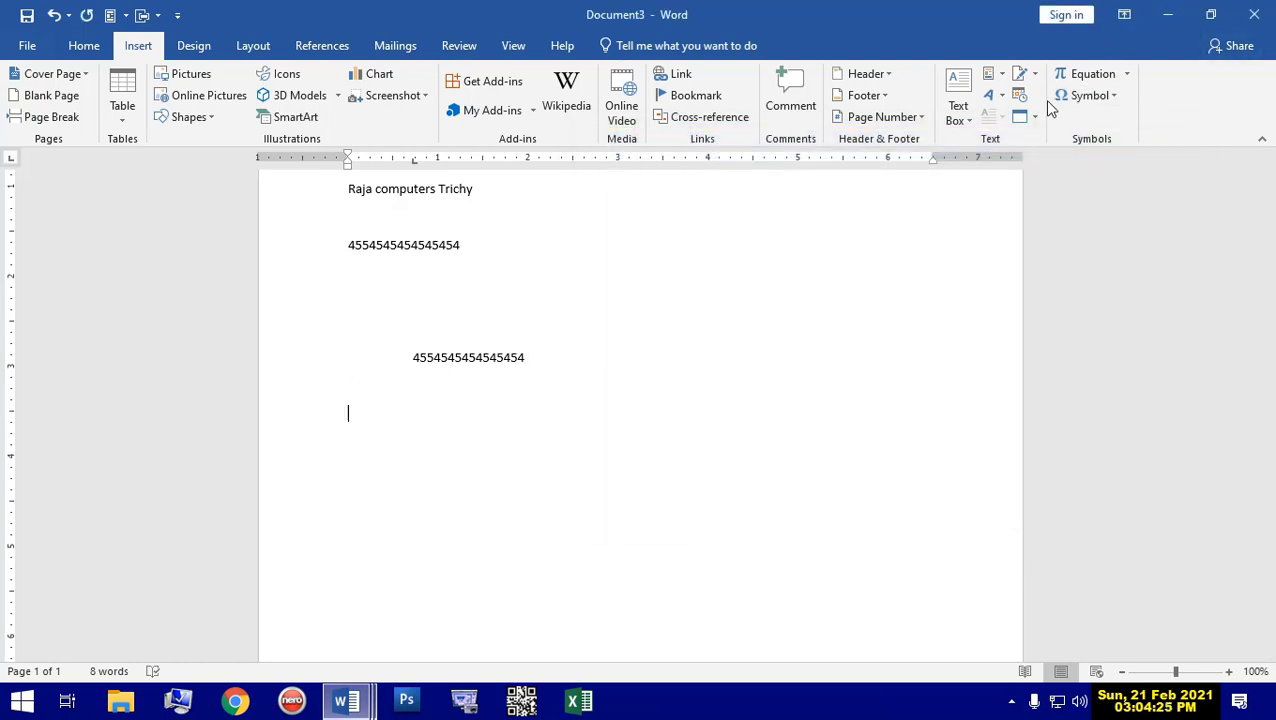
{"action": "left_click", "coordinate": [997, 76]}
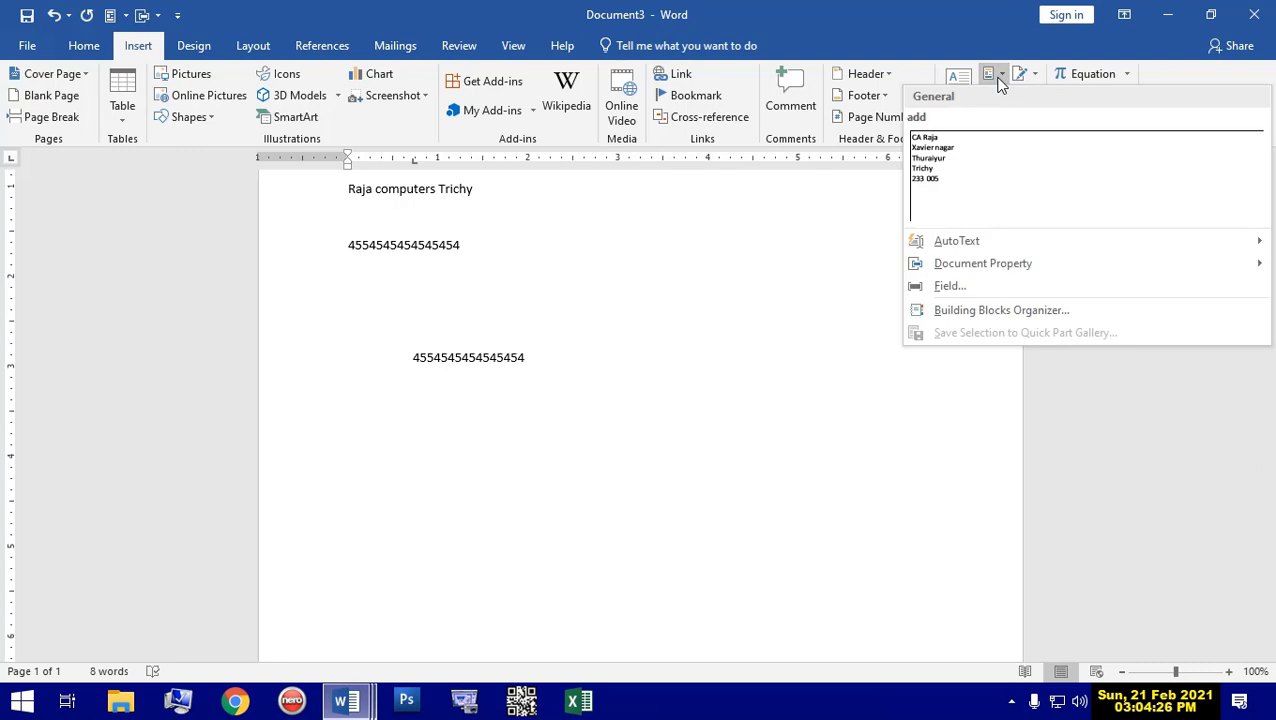
{"action": "left_click", "coordinate": [977, 284]}
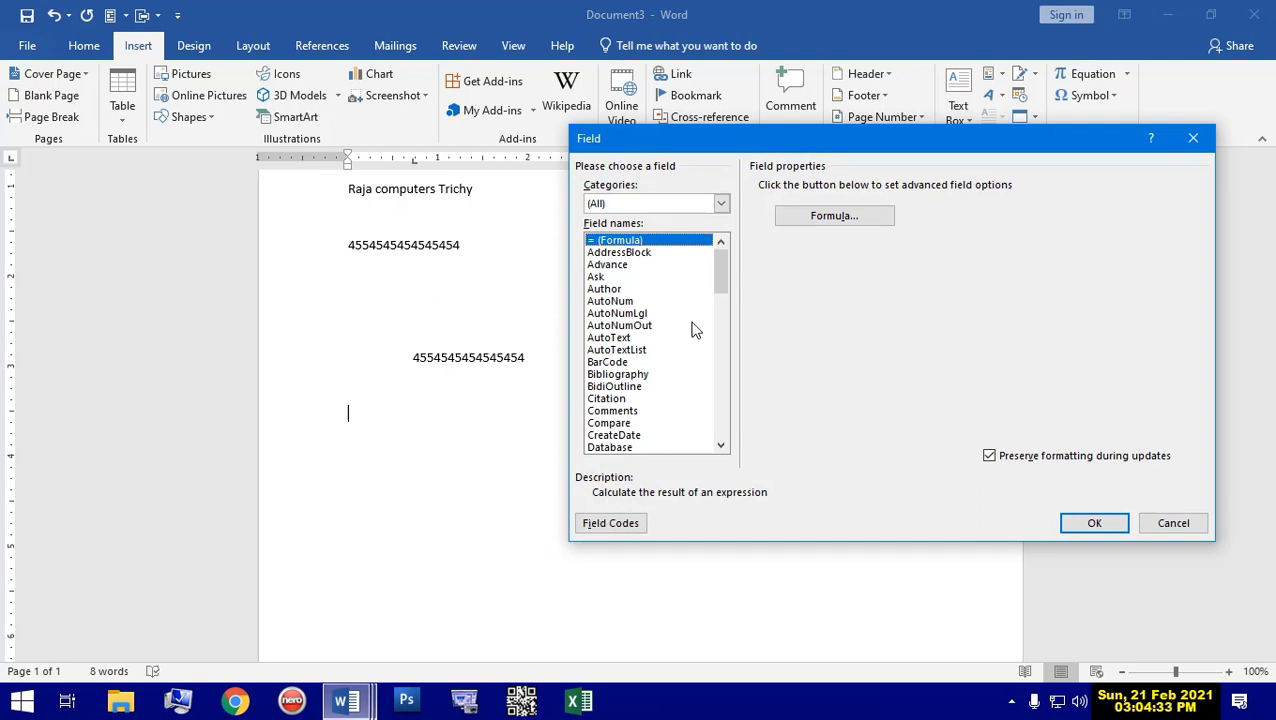
{"action": "left_click", "coordinate": [604, 289]}
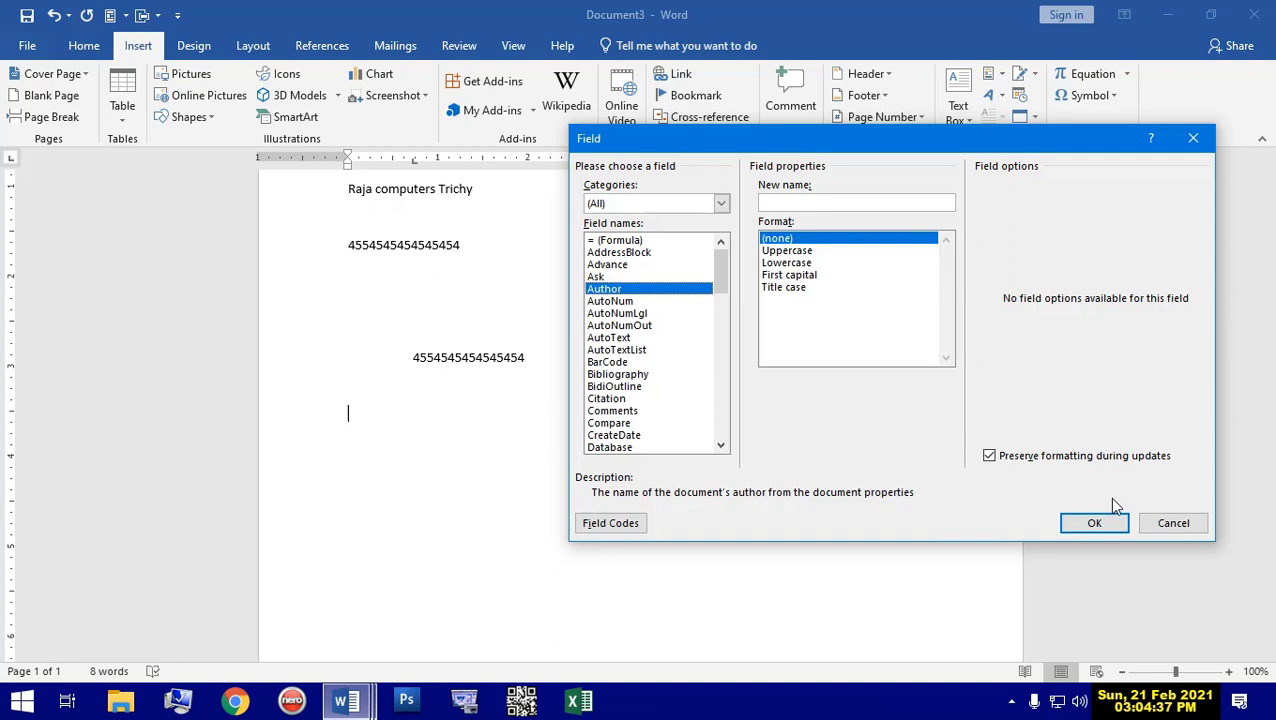
{"action": "left_click", "coordinate": [805, 251]}
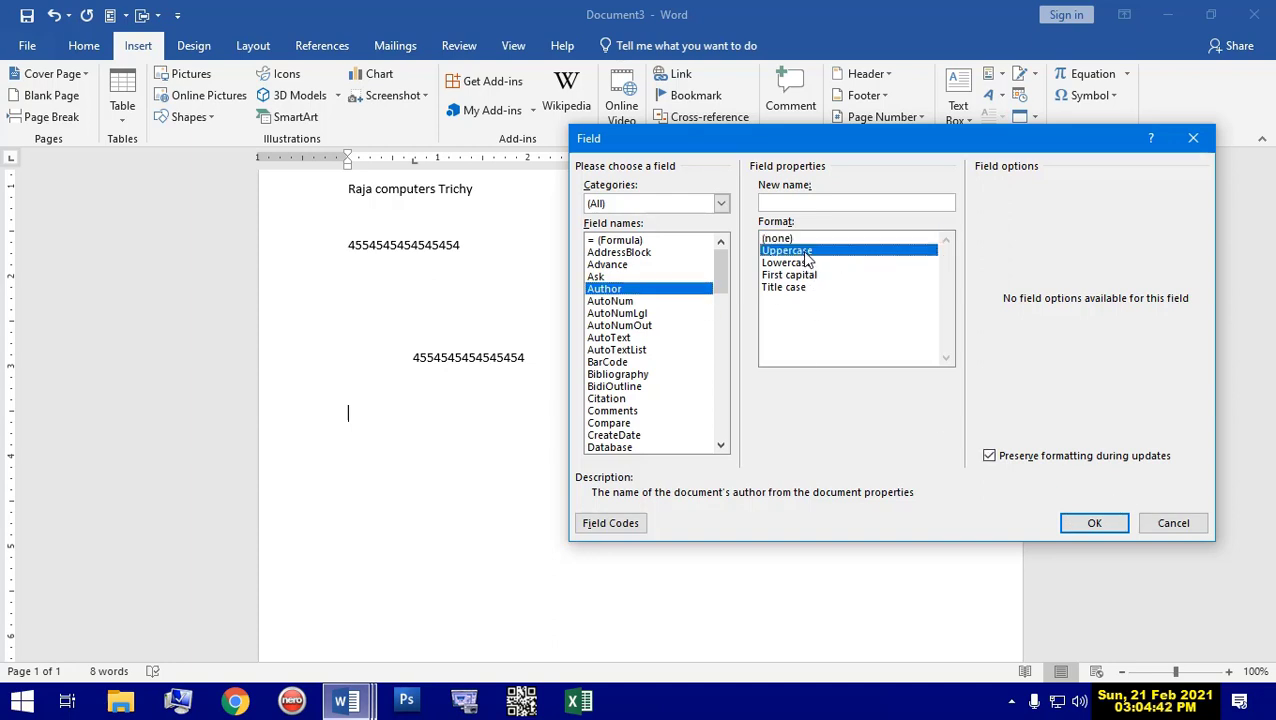
{"action": "left_click", "coordinate": [1093, 523]}
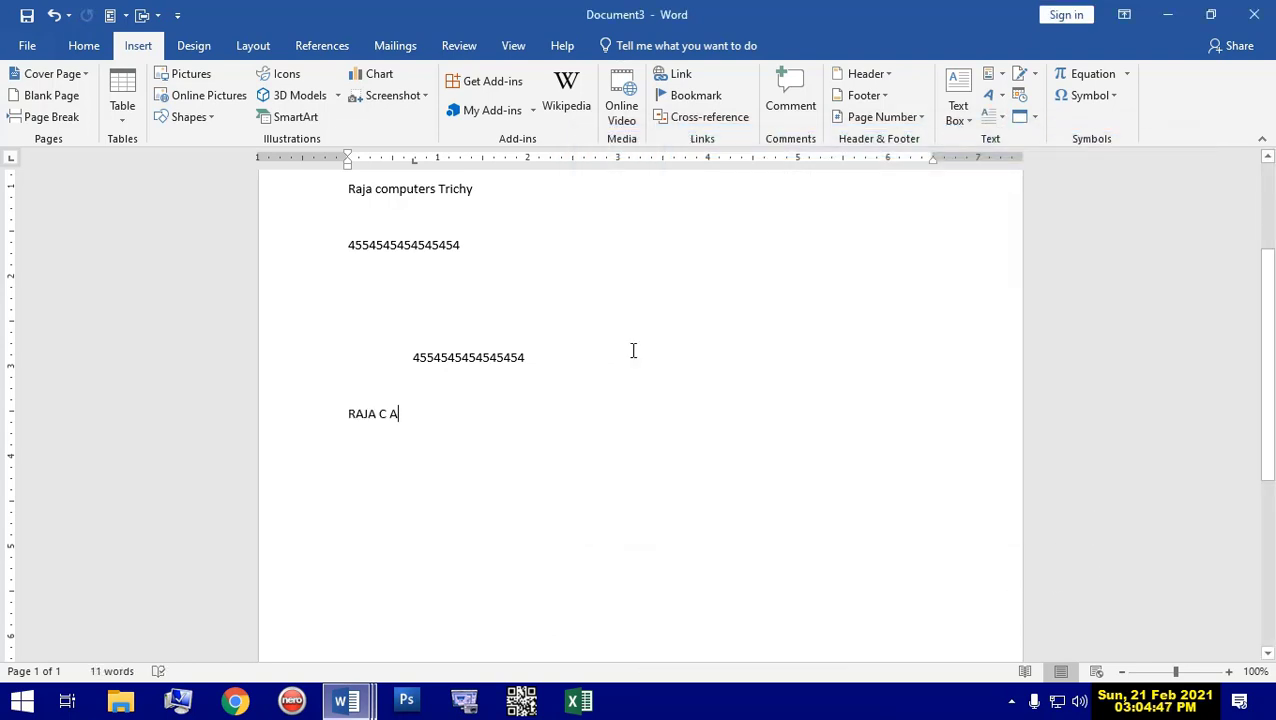
{"action": "key", "text": "ctrl+z"}
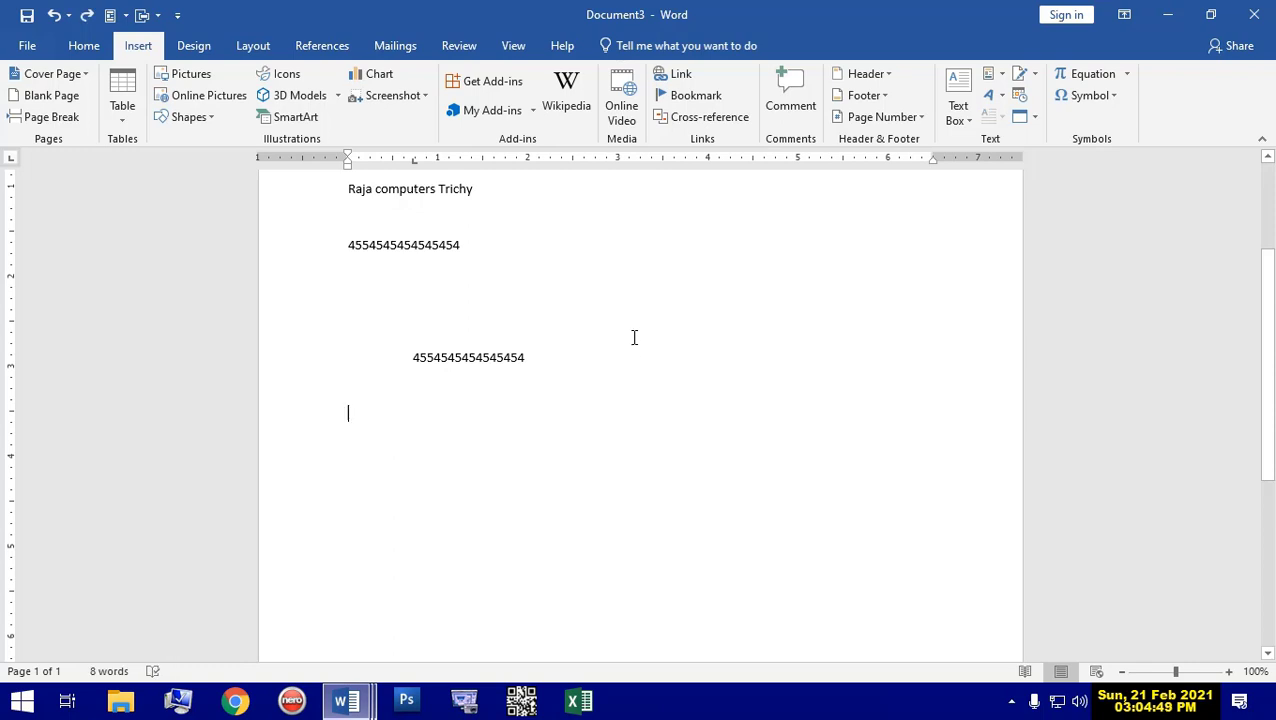
{"action": "left_click", "coordinate": [990, 74]}
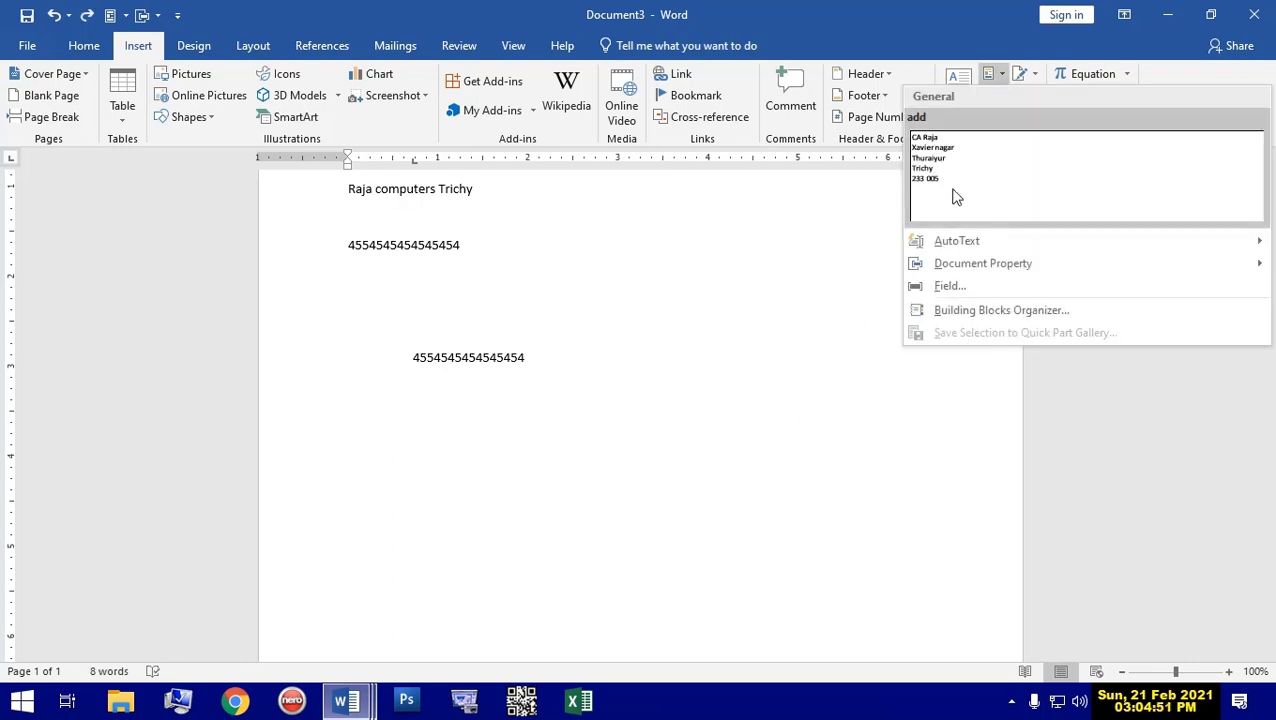
{"action": "left_click", "coordinate": [942, 285]}
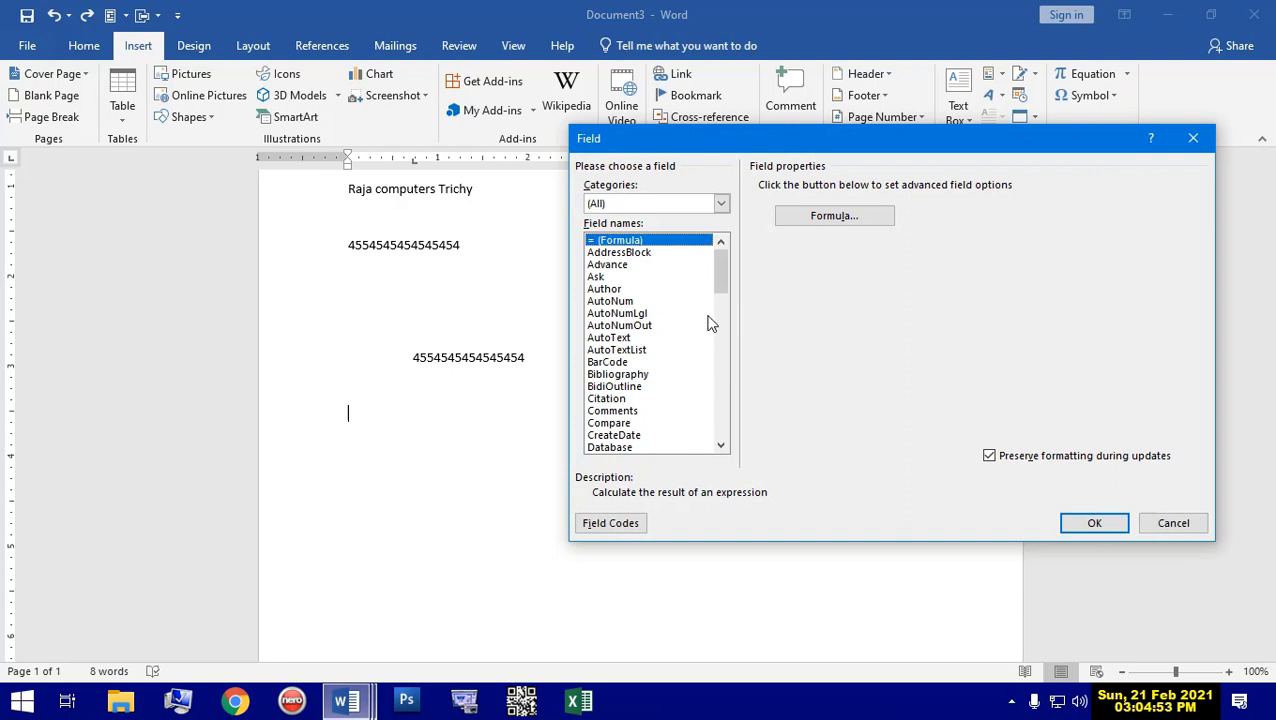
{"action": "left_click", "coordinate": [608, 289]}
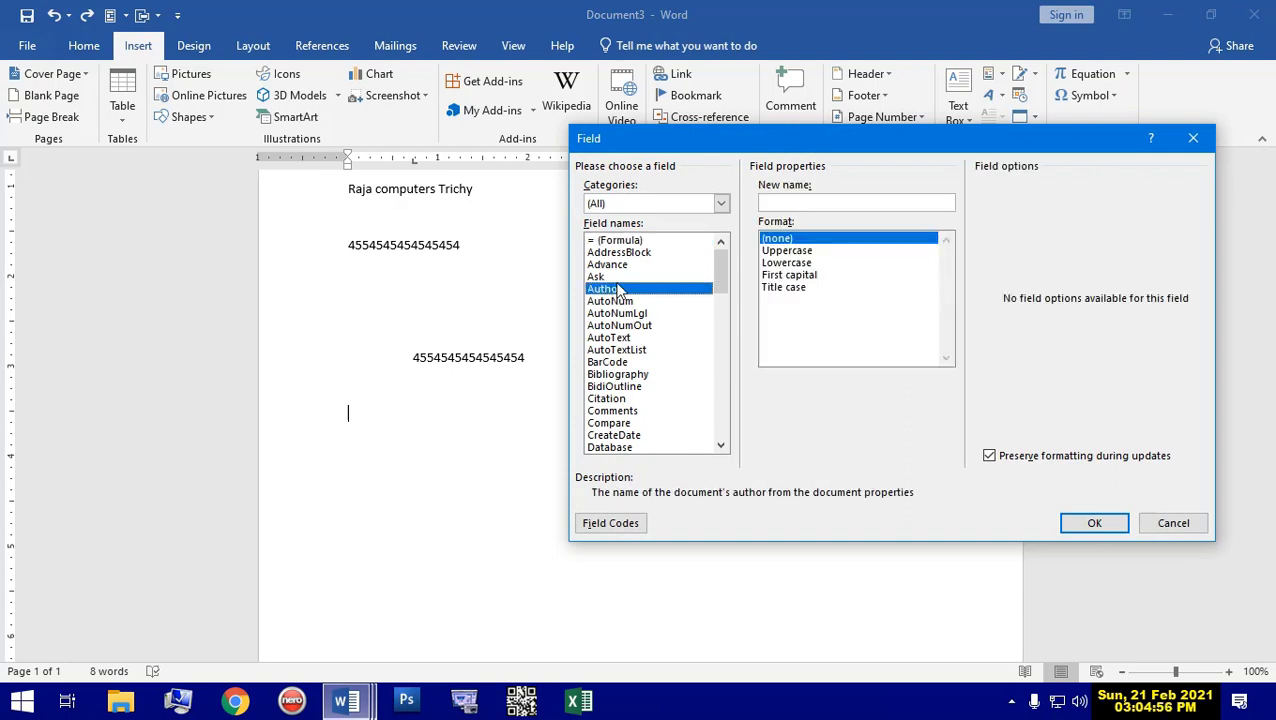
{"action": "left_click", "coordinate": [797, 263]}
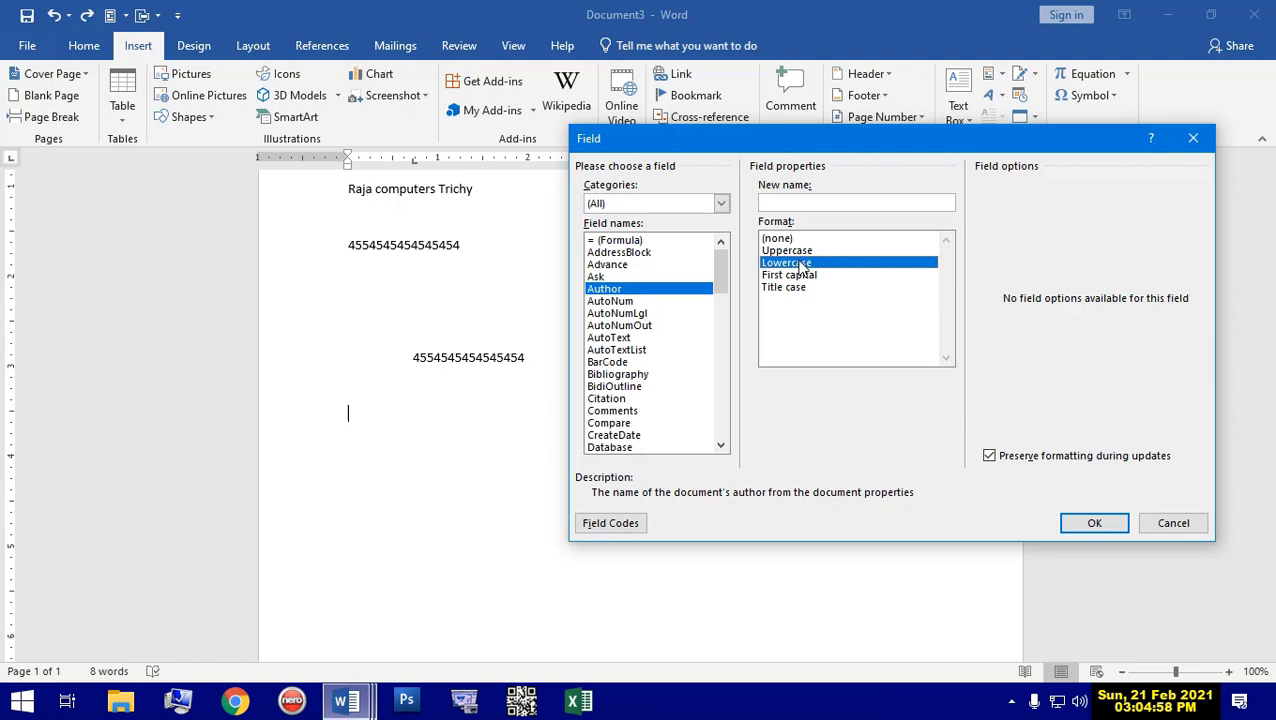
{"action": "left_click", "coordinate": [1094, 523]}
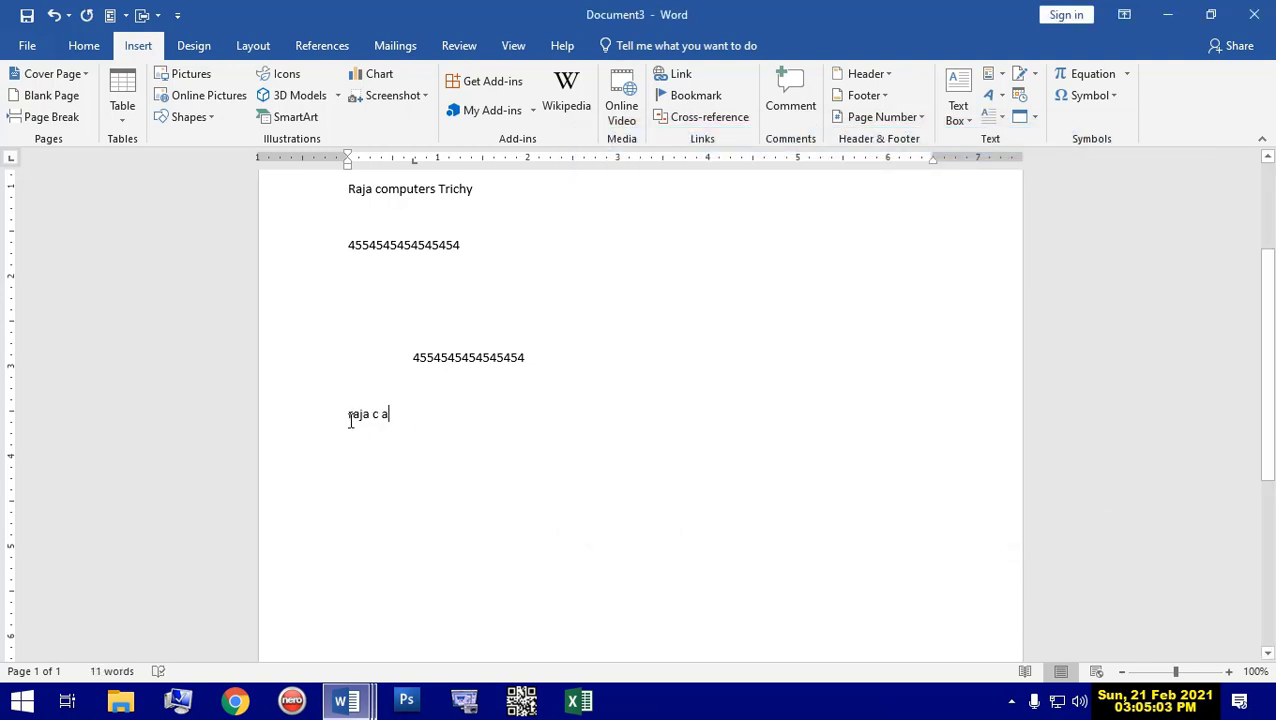
{"action": "key", "text": "ctrl+z"}
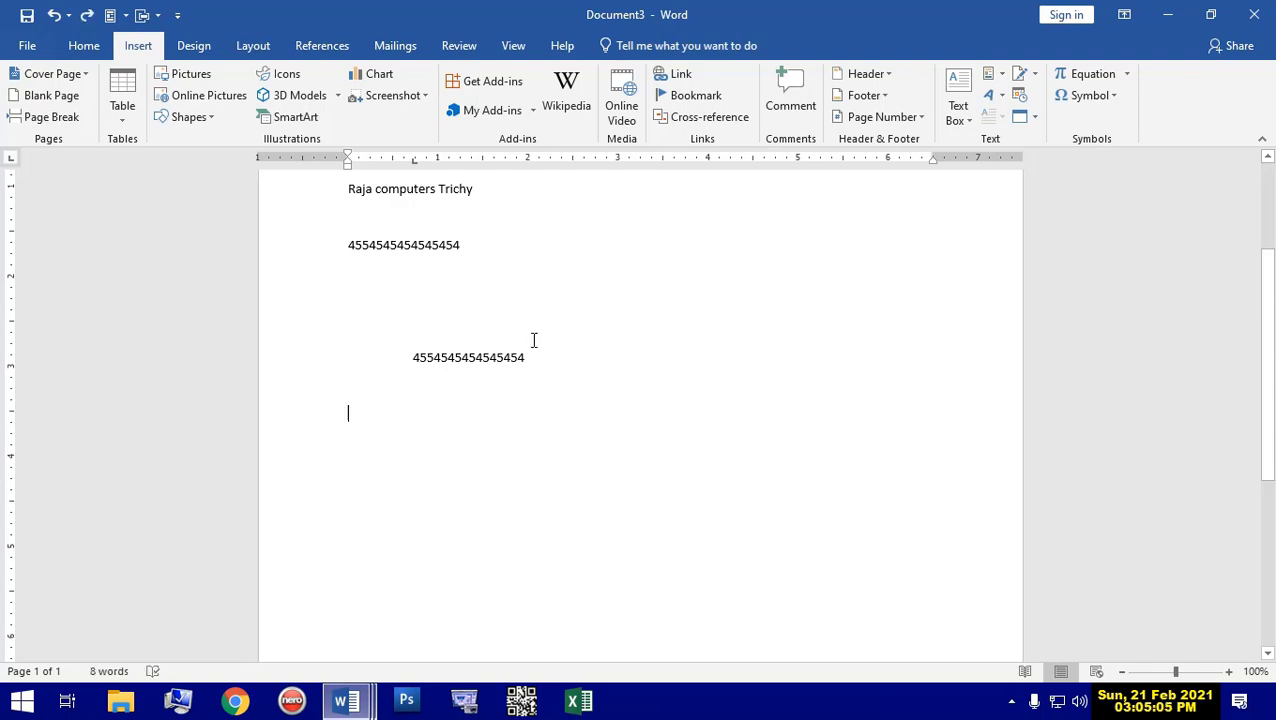
- Insert a Date field in 'd MMMM yyyy' format, showing 21 February 2021
{"action": "left_click", "coordinate": [998, 79]}
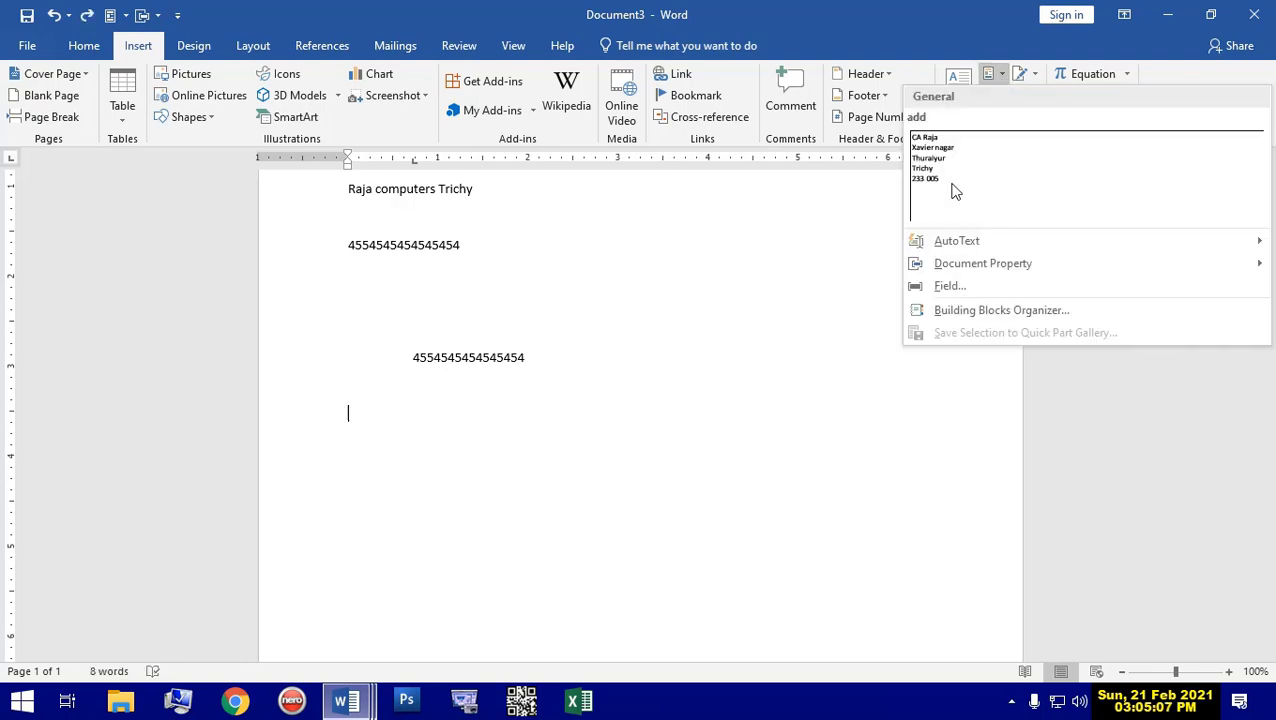
{"action": "left_click", "coordinate": [950, 285]}
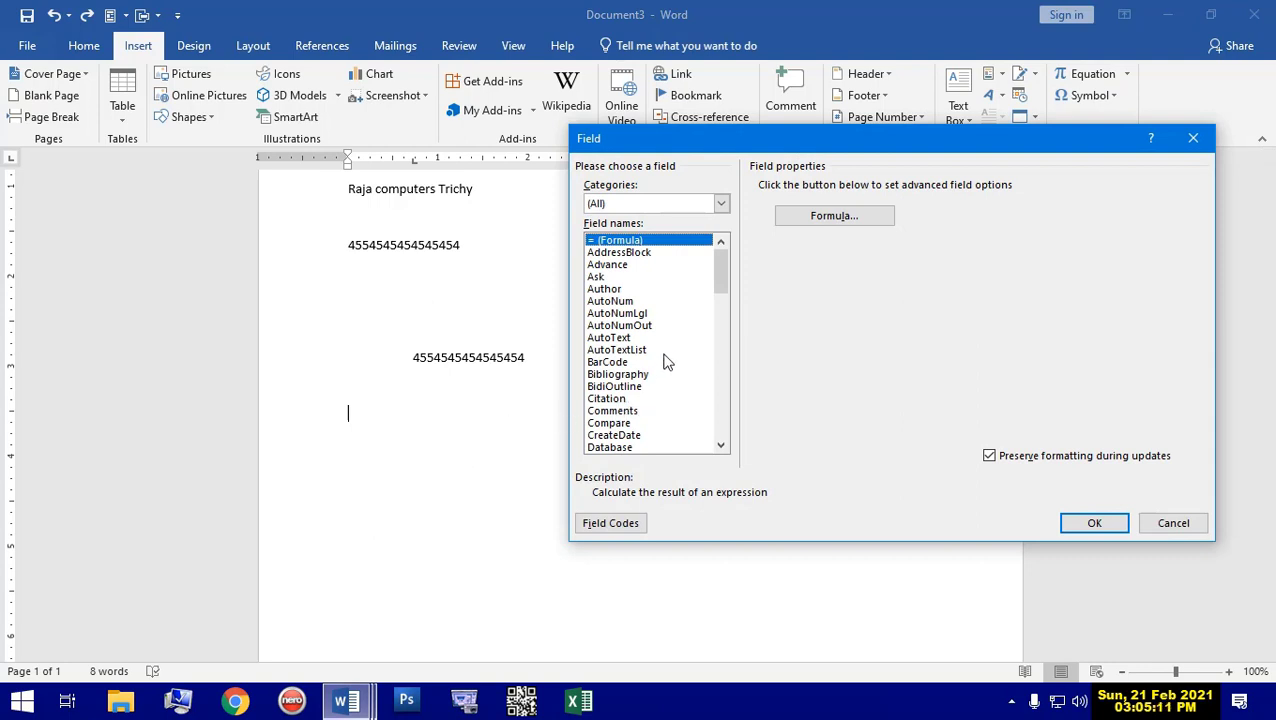
{"action": "scroll", "coordinate": [668, 362], "scroll_direction": "down", "scroll_amount": 1}
{"action": "scroll", "coordinate": [668, 362], "scroll_direction": "down", "scroll_amount": 1}
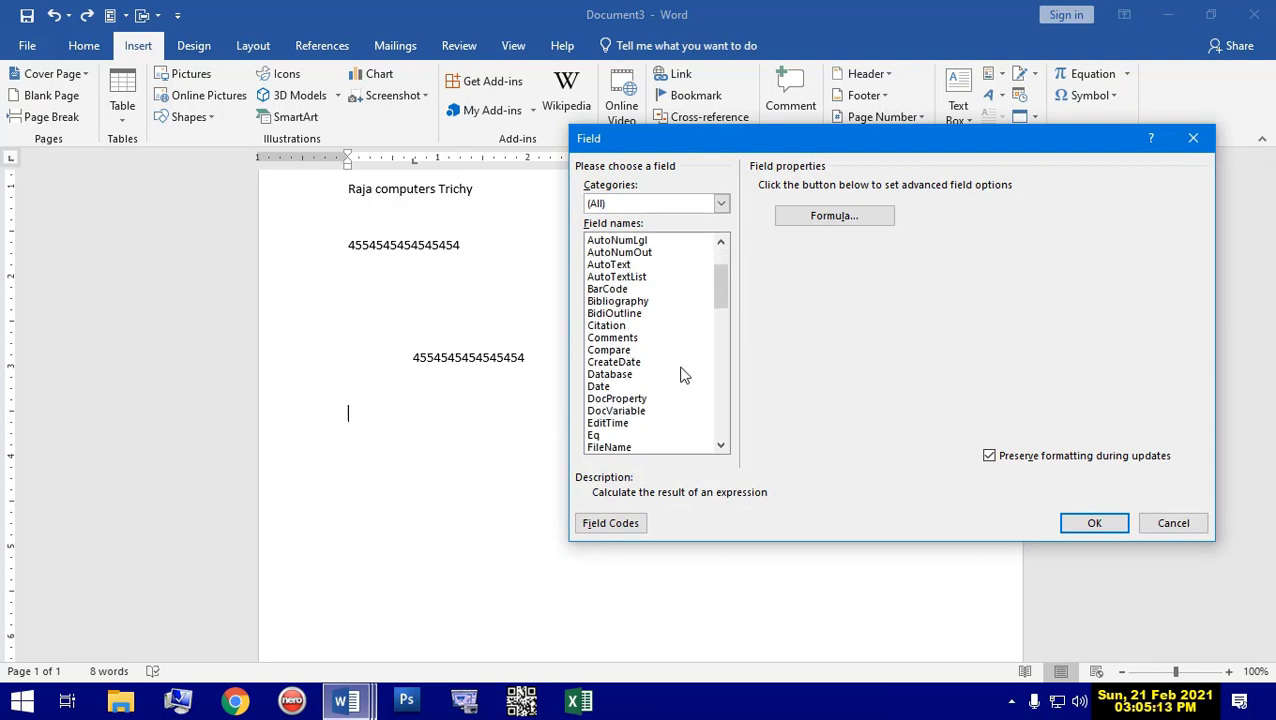
{"action": "left_click", "coordinate": [605, 388]}
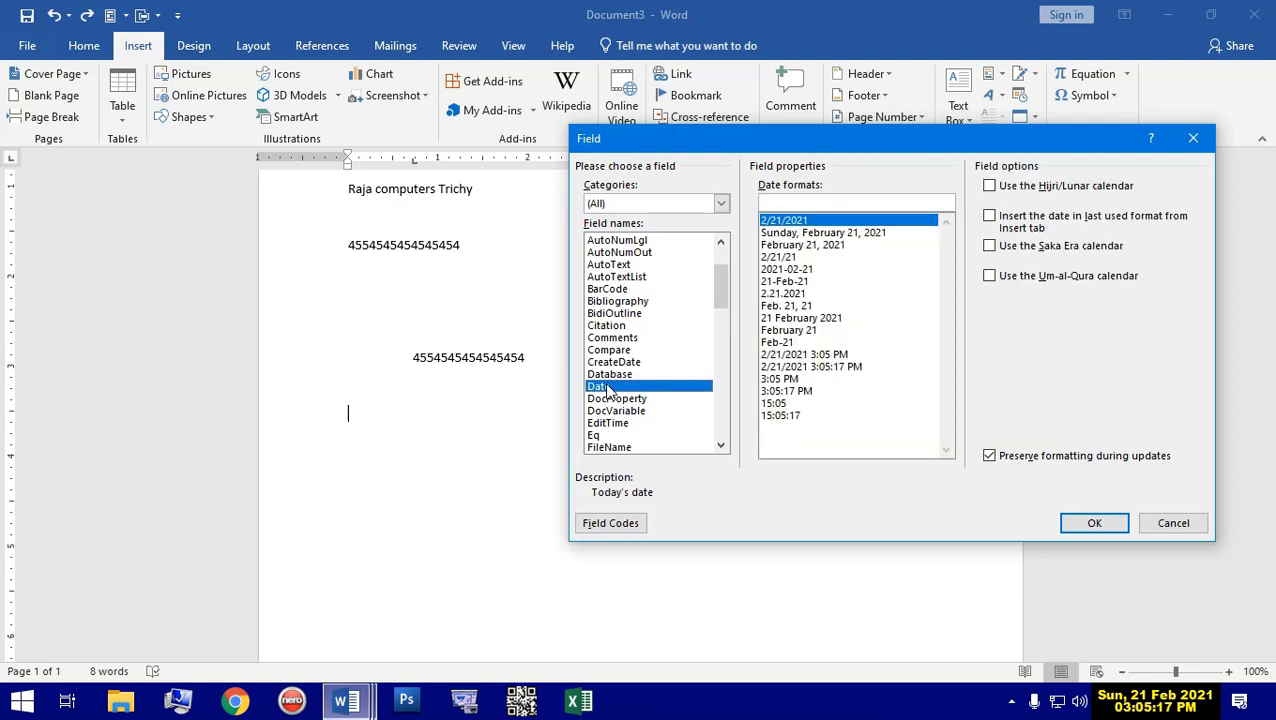
{"action": "left_click", "coordinate": [835, 319]}
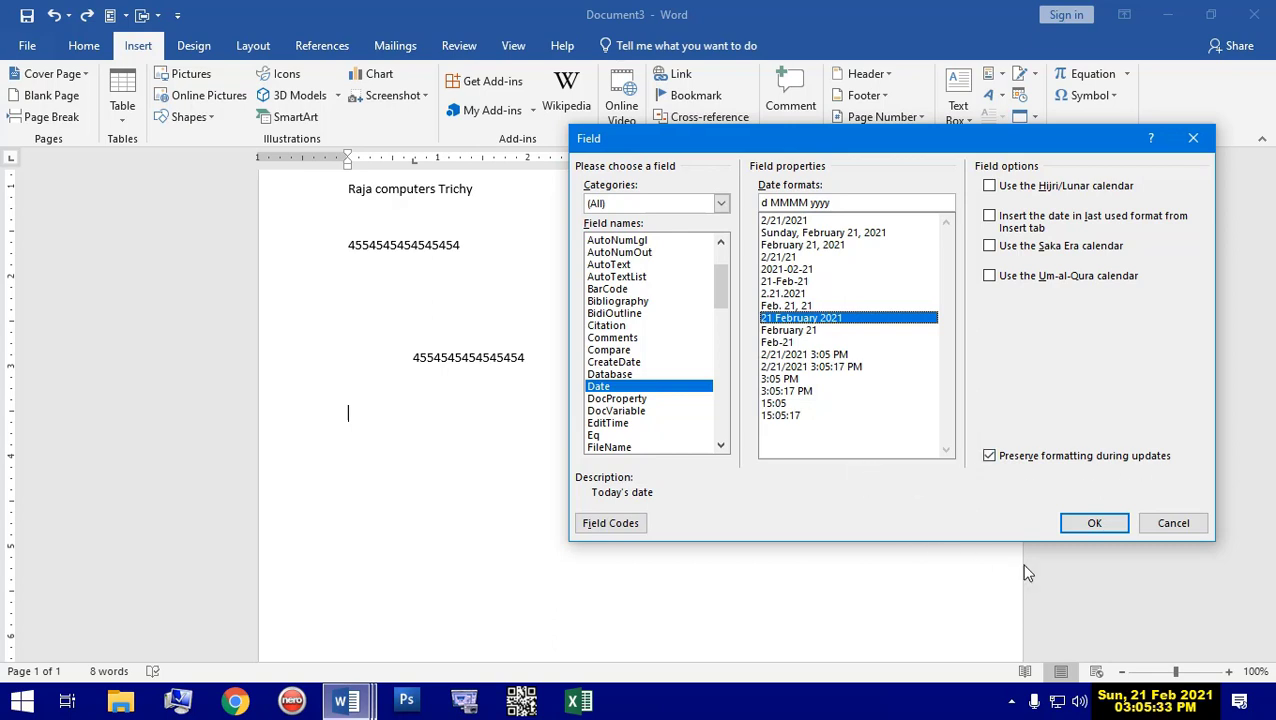
{"action": "left_click", "coordinate": [1078, 528]}
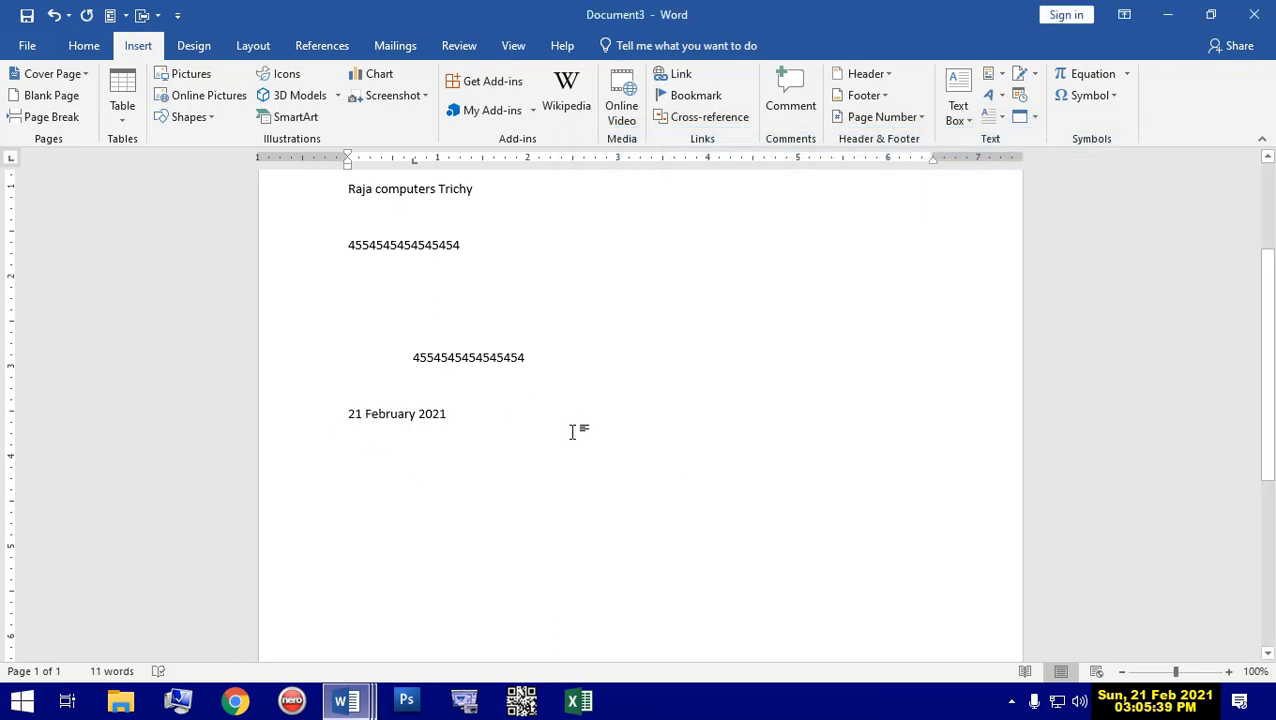
{"action": "left_click", "coordinate": [997, 76]}
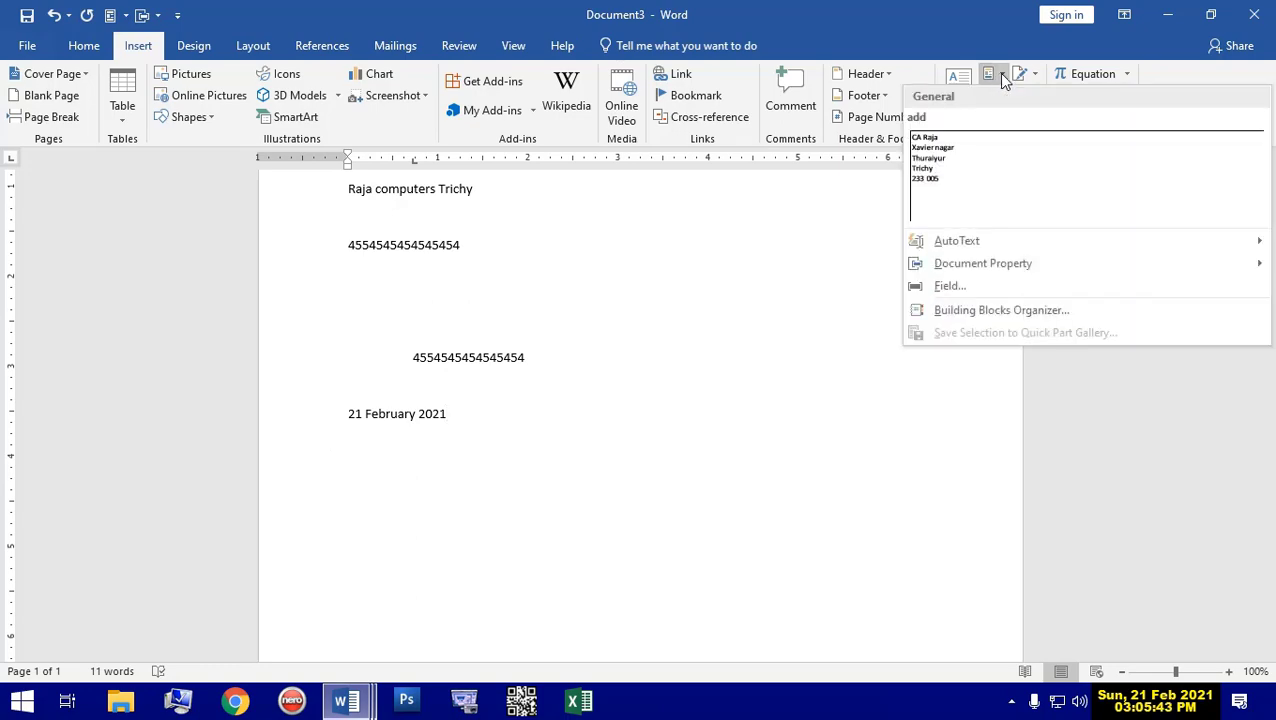
{"action": "left_click", "coordinate": [1022, 309]}
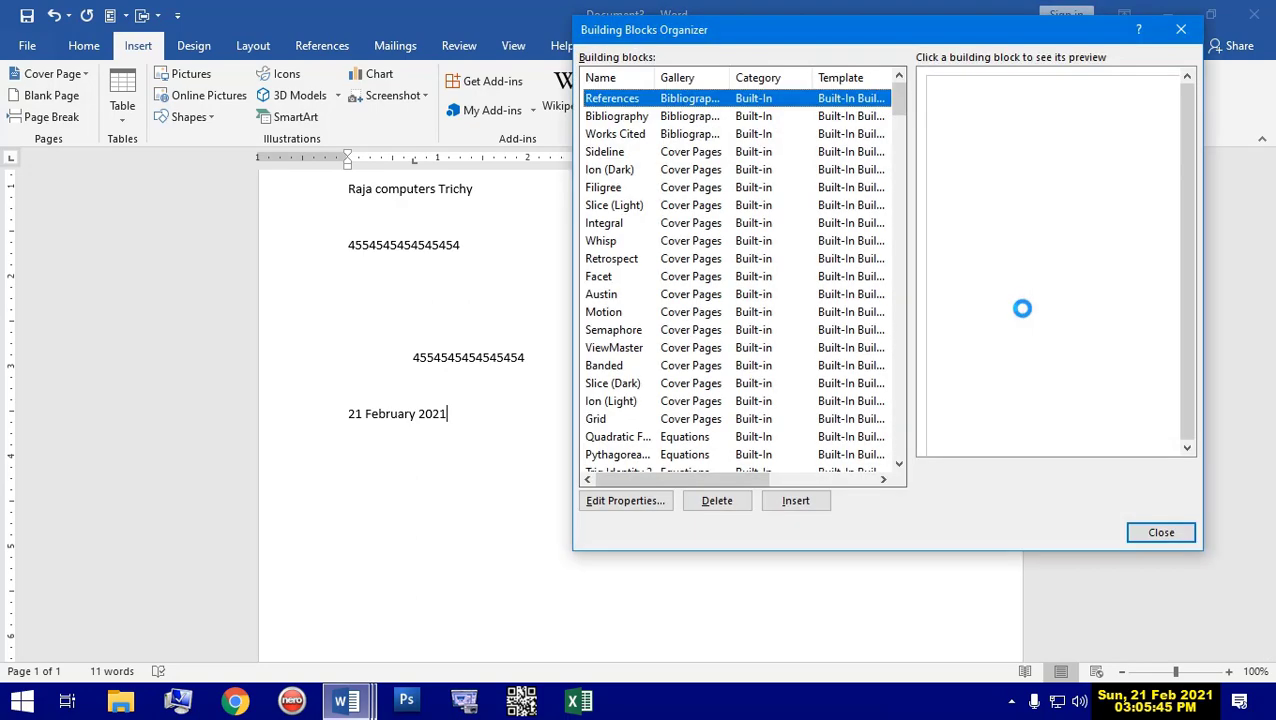
{"action": "left_click", "coordinate": [602, 188]}
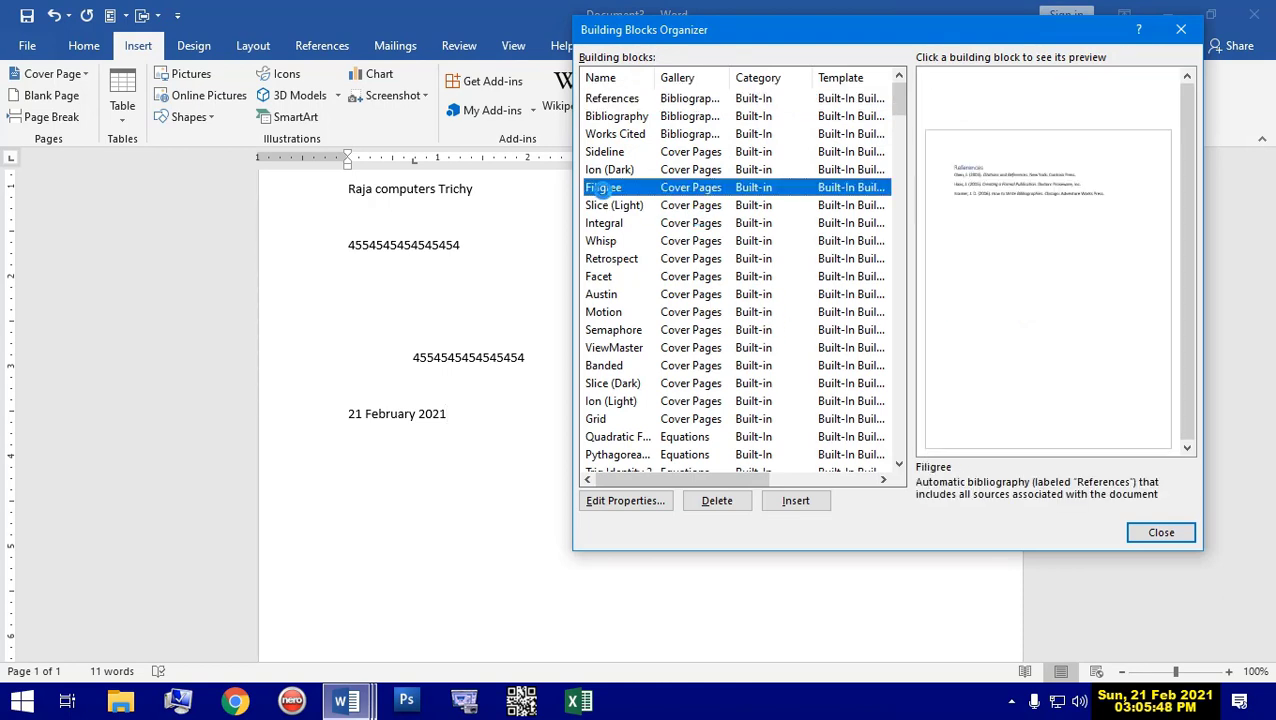
{"action": "left_click", "coordinate": [625, 260]}
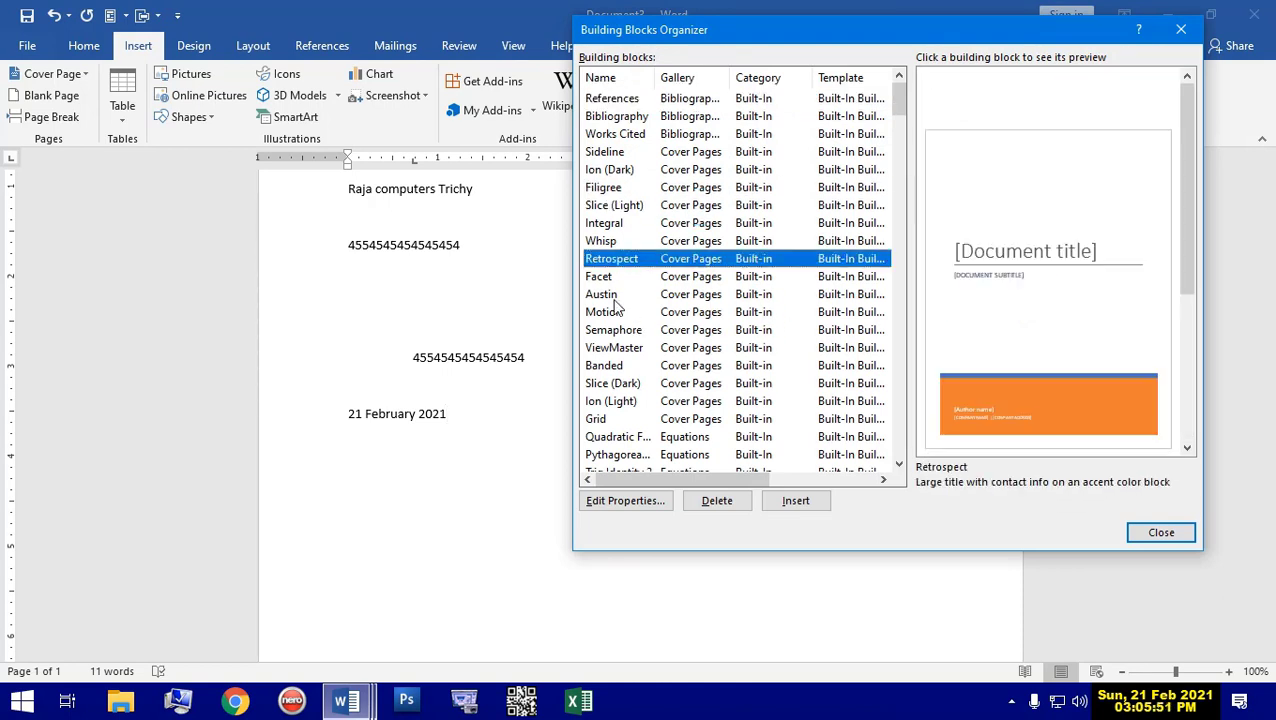
{"action": "left_click", "coordinate": [606, 295]}
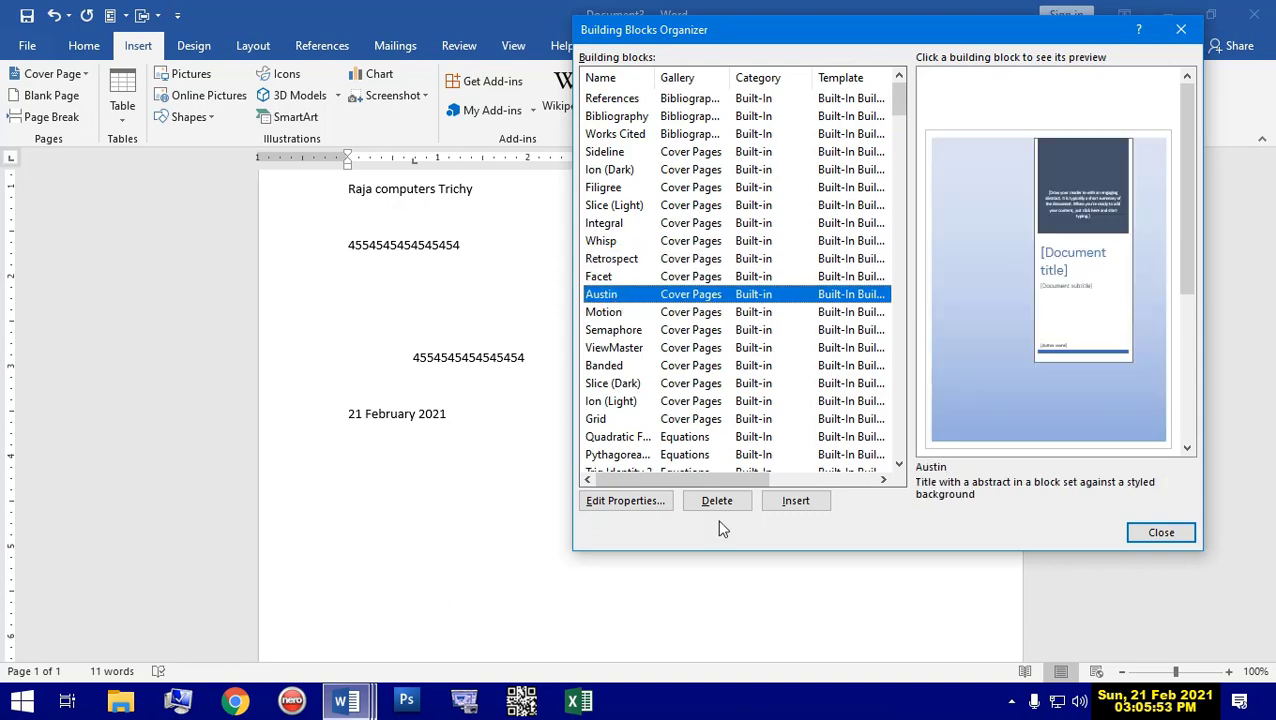
{"action": "left_click", "coordinate": [1184, 31]}
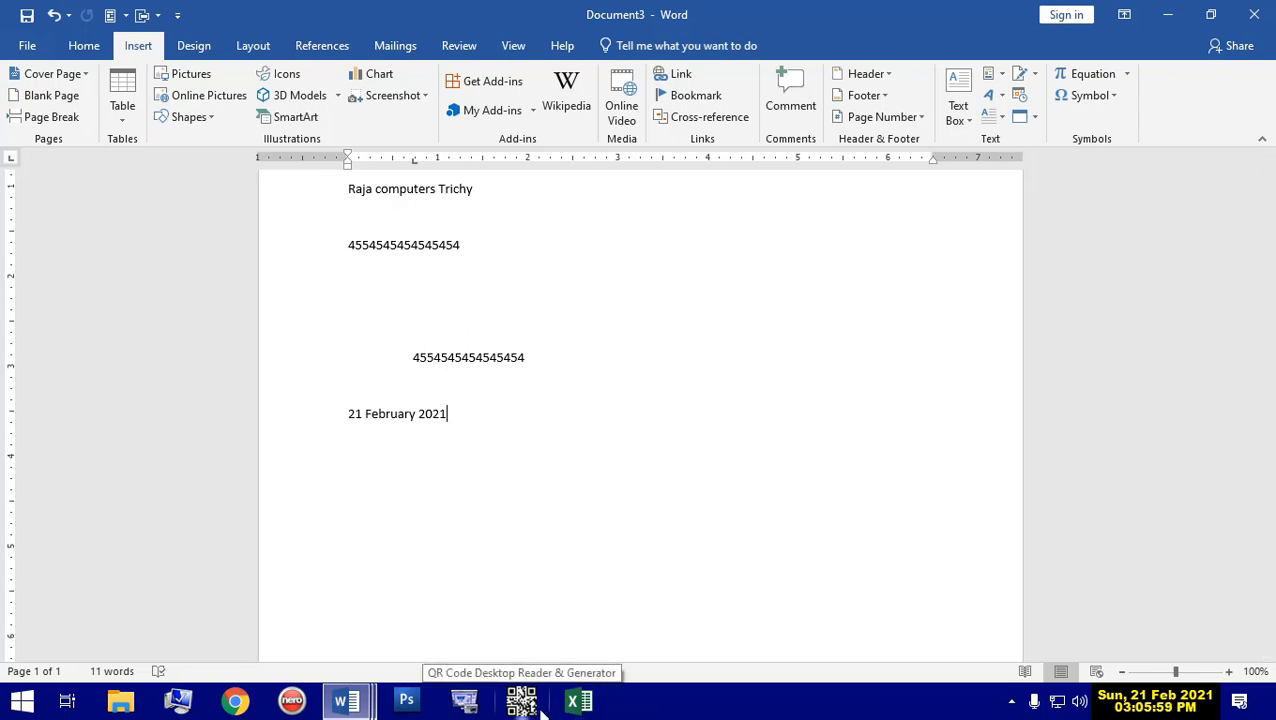
- Select all of Document3's text and delete it
{"action": "key", "text": "ctrl+a"}
{"action": "key", "text": "Delete"}
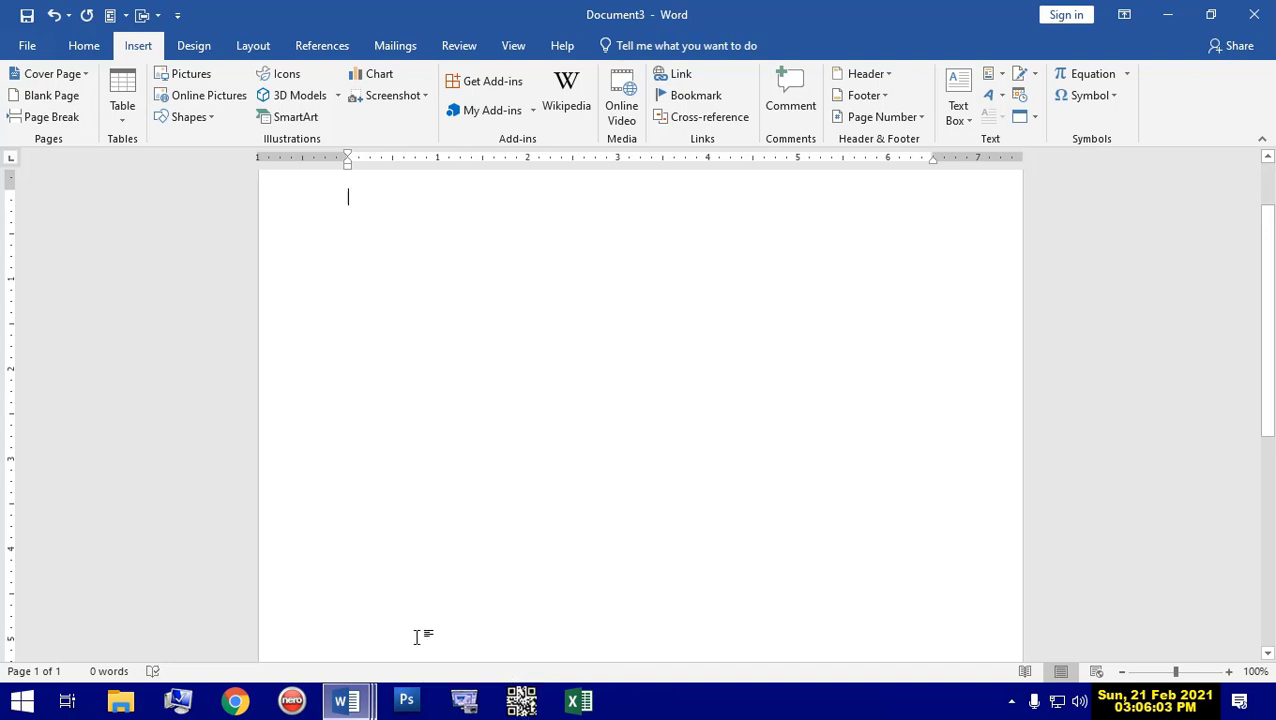
{"action": "scroll", "coordinate": [416, 633], "scroll_direction": "up", "scroll_amount": 2}
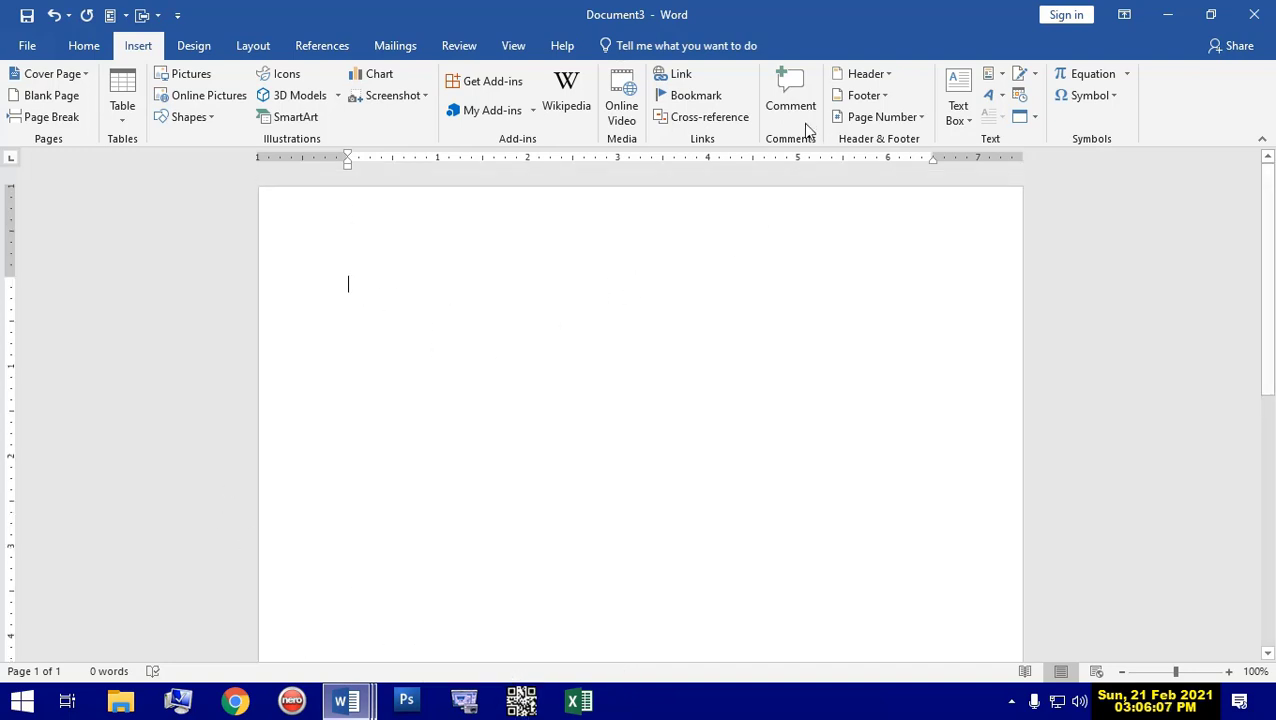
{"action": "left_click", "coordinate": [1001, 74]}
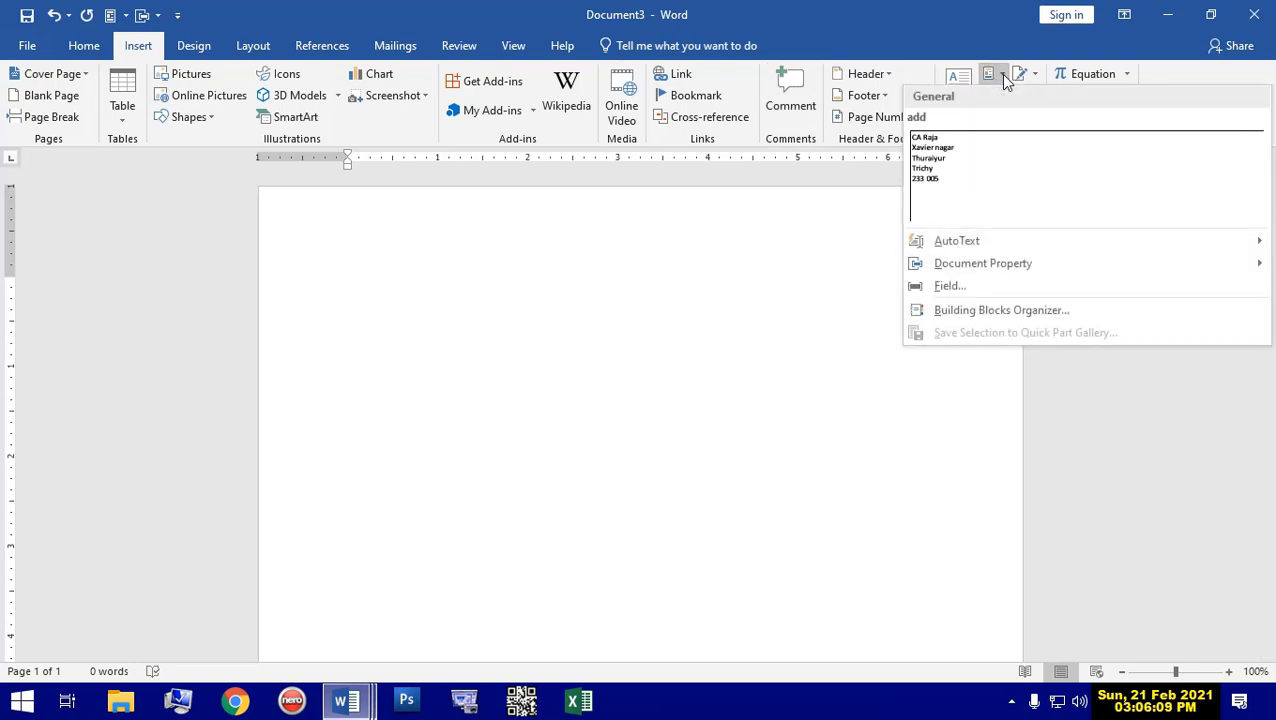
- In the Building Blocks Organizer, compare Ion (Dark), Whisp, ViewMaster and Semaphore, then insert Motion
{"action": "left_click", "coordinate": [1036, 312]}
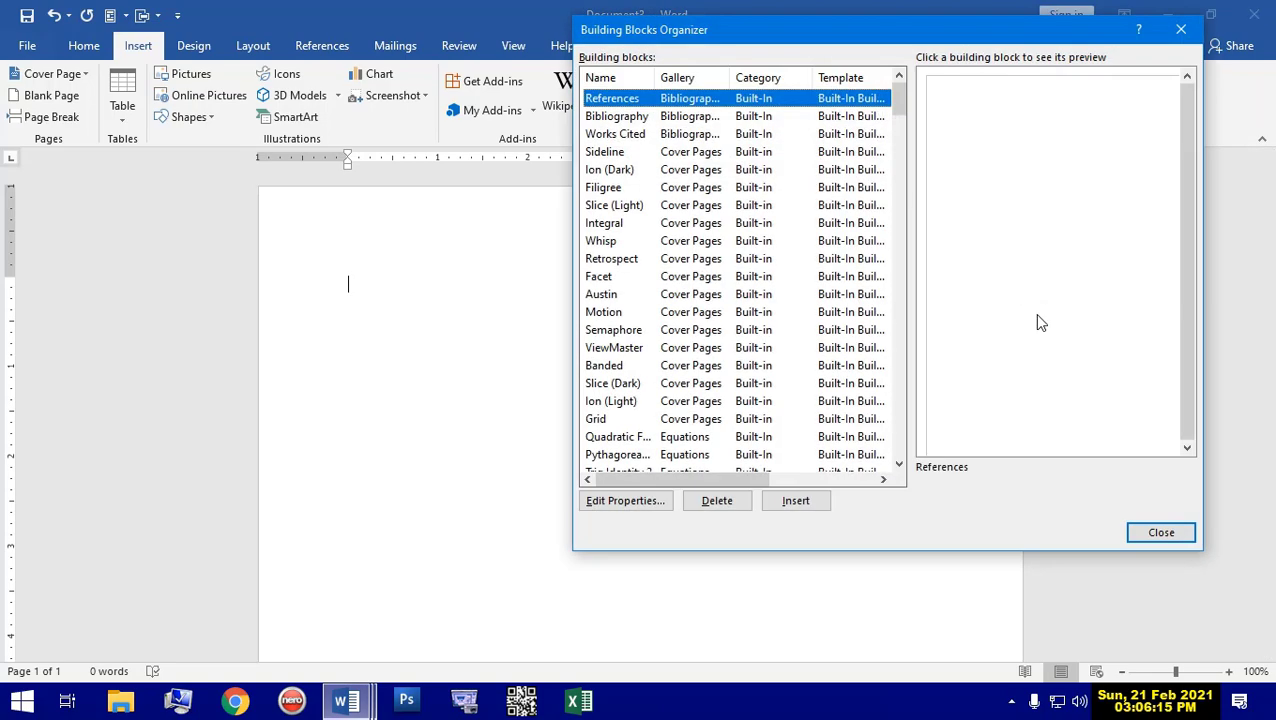
{"action": "left_click", "coordinate": [710, 171]}
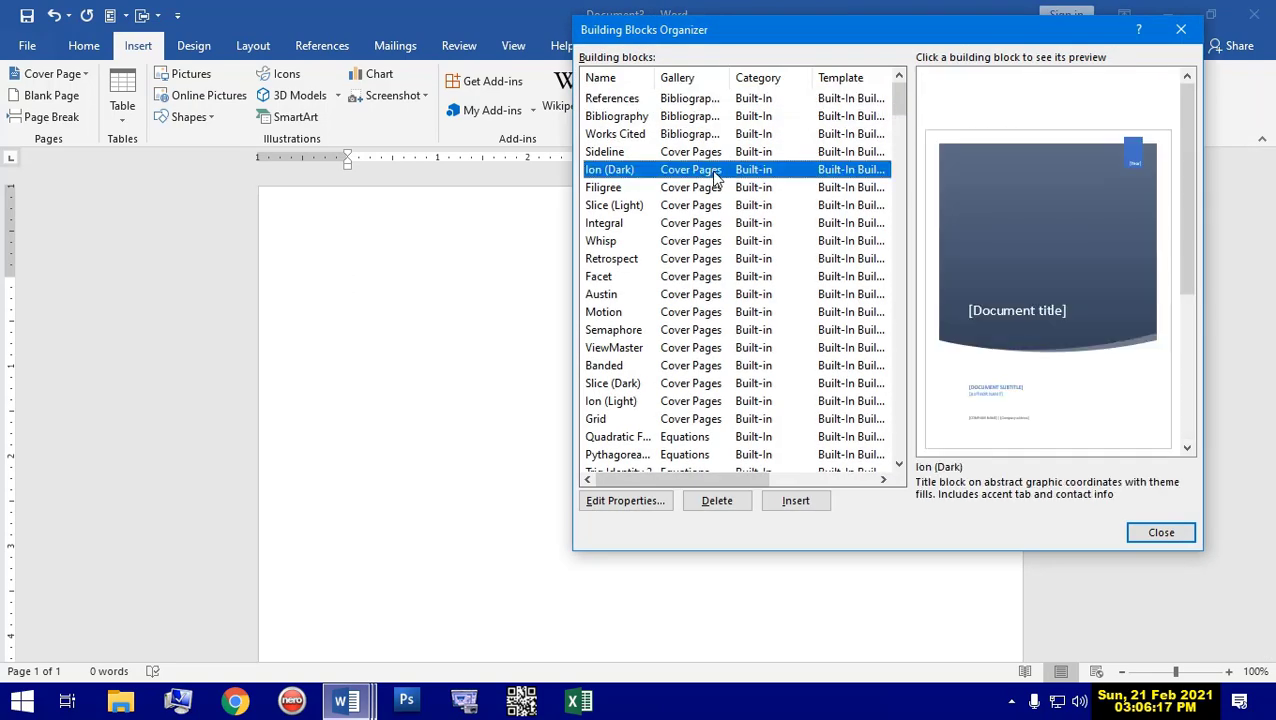
{"action": "left_click", "coordinate": [702, 247]}
{"action": "left_click", "coordinate": [690, 314]}
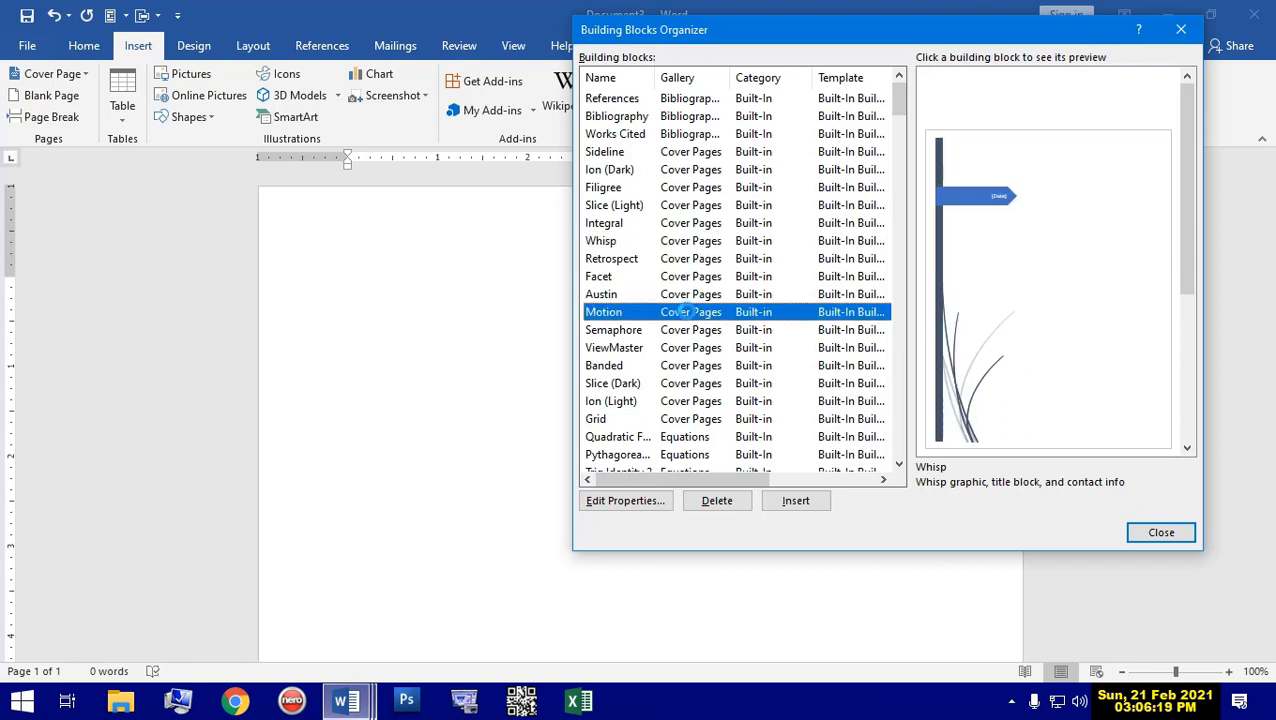
{"action": "left_click", "coordinate": [687, 350]}
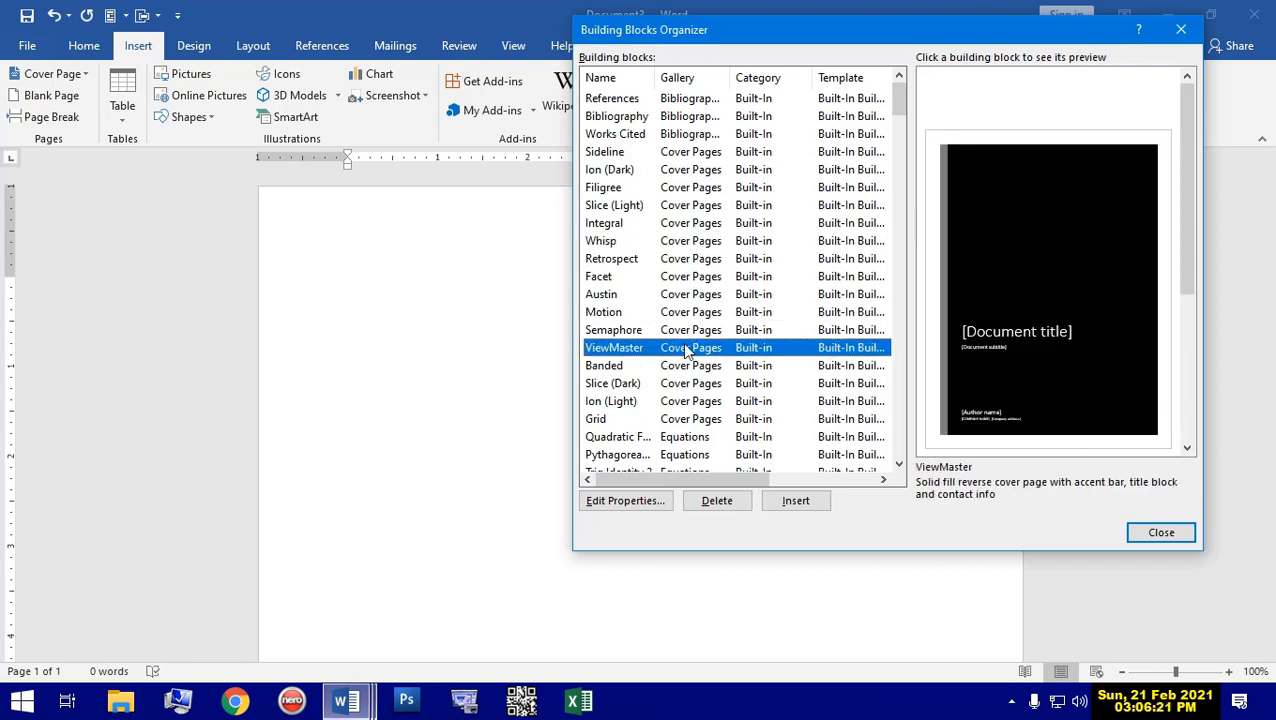
{"action": "left_click", "coordinate": [695, 331]}
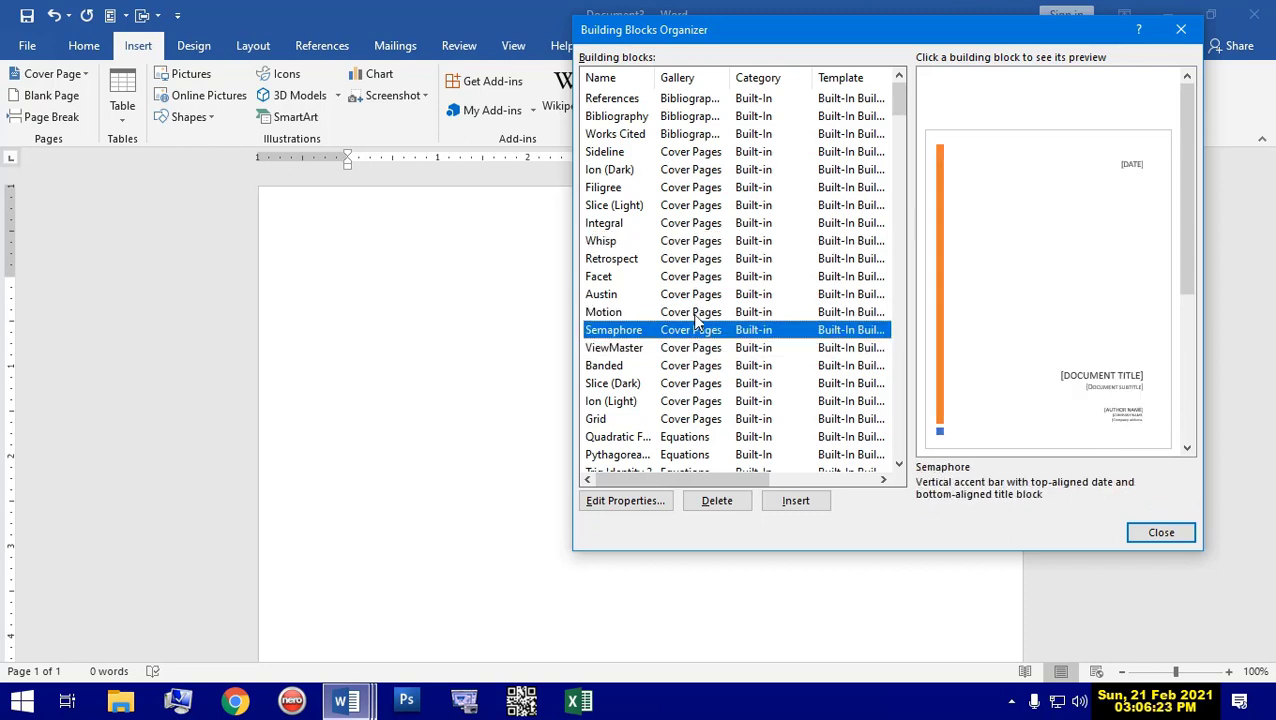
{"action": "left_click", "coordinate": [697, 314]}
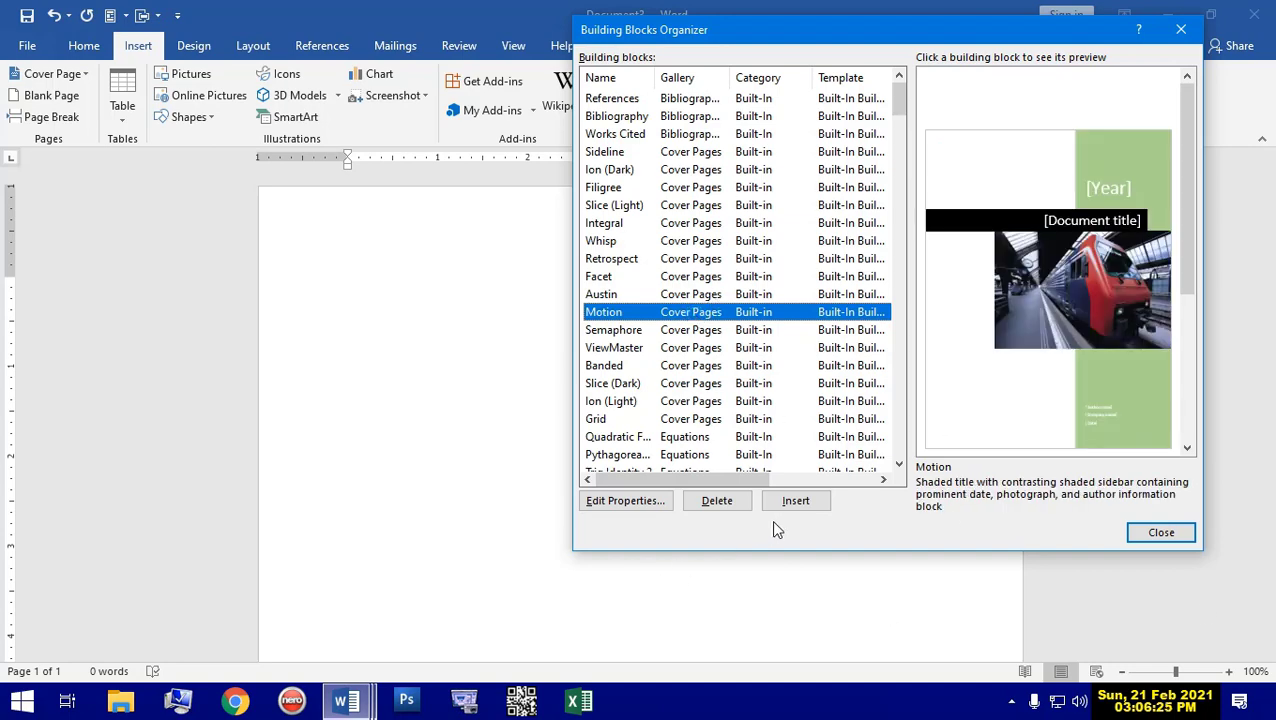
{"action": "left_click", "coordinate": [810, 503]}
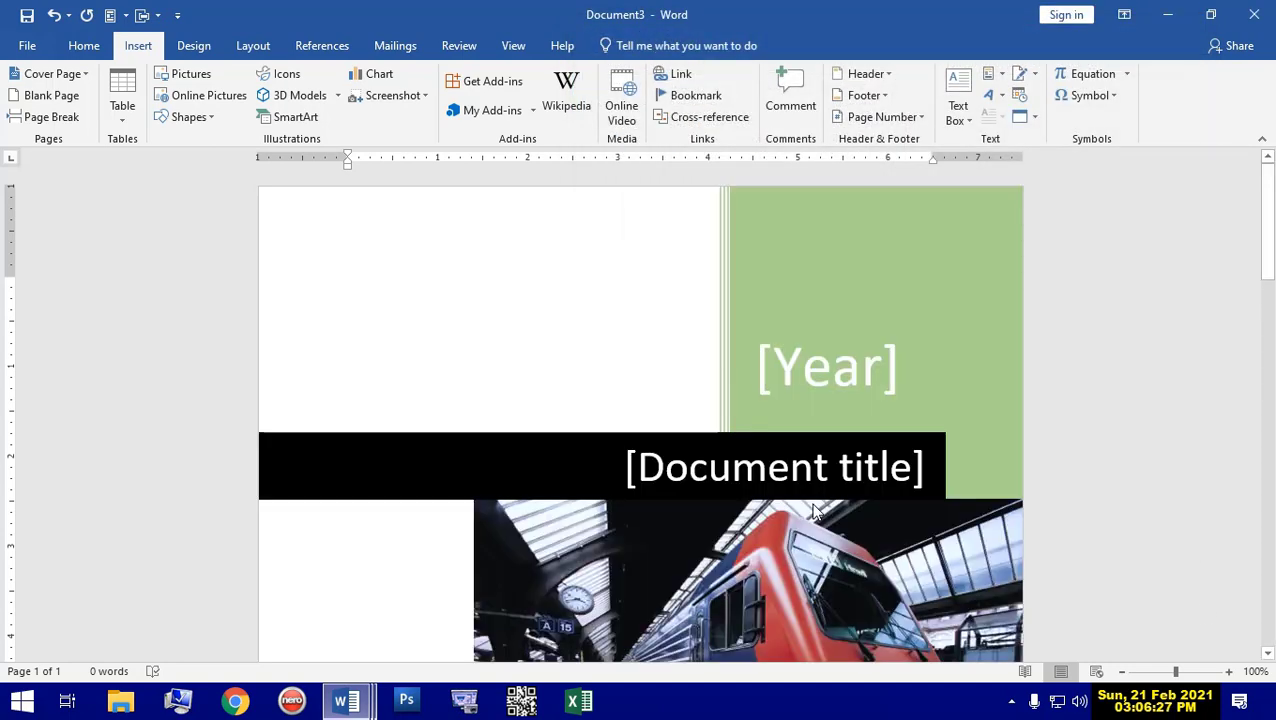
{"action": "scroll", "coordinate": [823, 464], "scroll_direction": "down", "scroll_amount": 3}
{"action": "scroll", "coordinate": [894, 322], "scroll_direction": "down", "scroll_amount": 3}
{"action": "scroll", "coordinate": [866, 384], "scroll_direction": "down", "scroll_amount": 4}
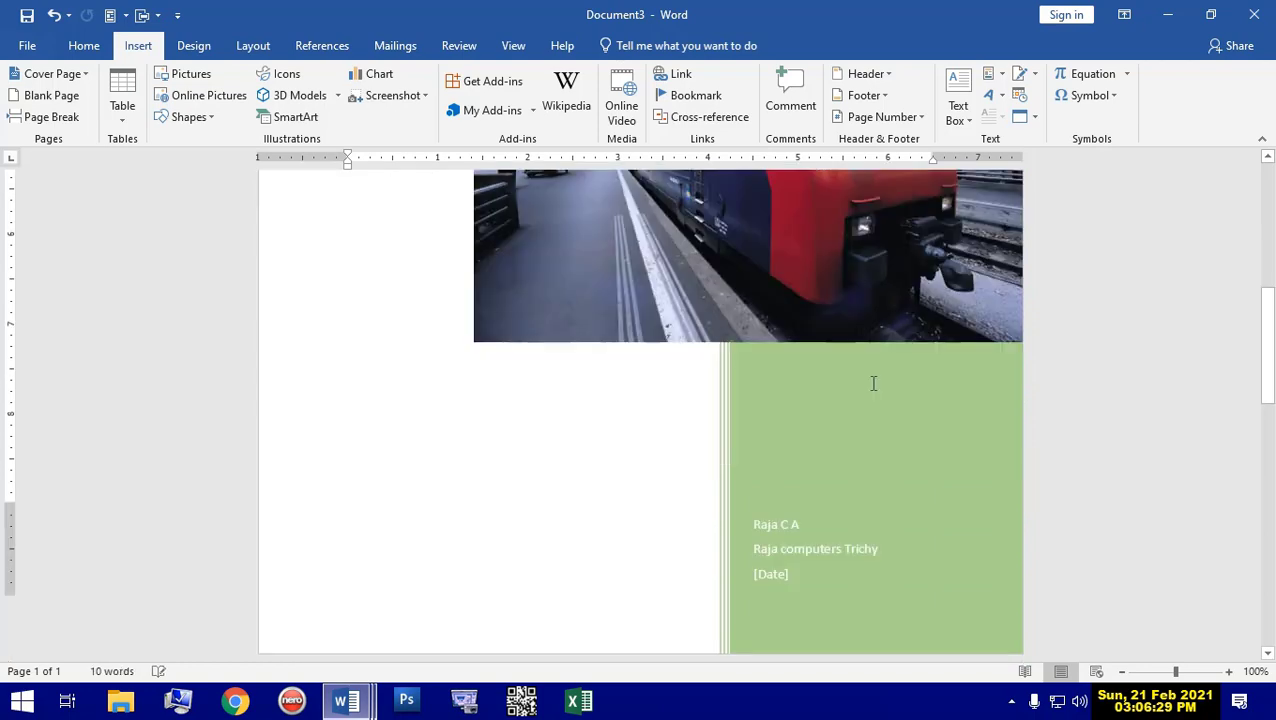
{"action": "scroll", "coordinate": [873, 383], "scroll_direction": "down", "scroll_amount": 5}
{"action": "scroll", "coordinate": [875, 376], "scroll_direction": "down", "scroll_amount": 4}
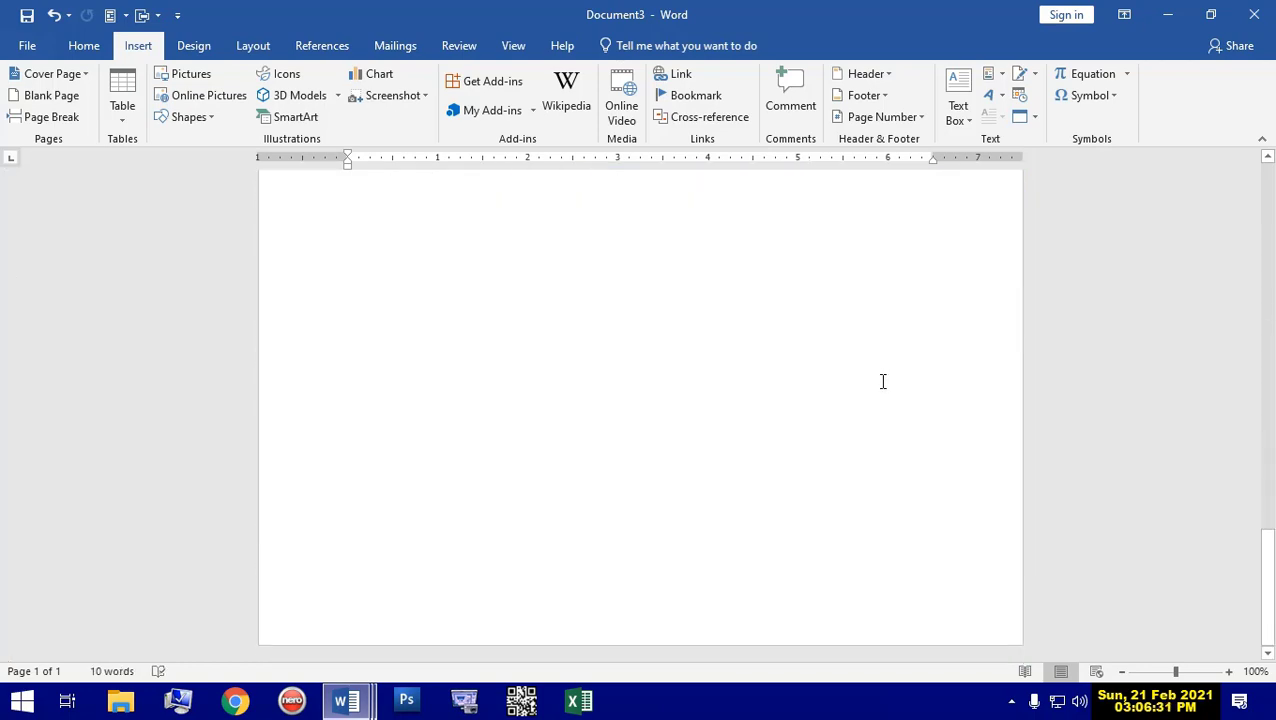
{"action": "scroll", "coordinate": [892, 376], "scroll_direction": "up", "scroll_amount": 6}
{"action": "scroll", "coordinate": [896, 376], "scroll_direction": "up", "scroll_amount": 3}
{"action": "scroll", "coordinate": [906, 379], "scroll_direction": "up", "scroll_amount": 5}
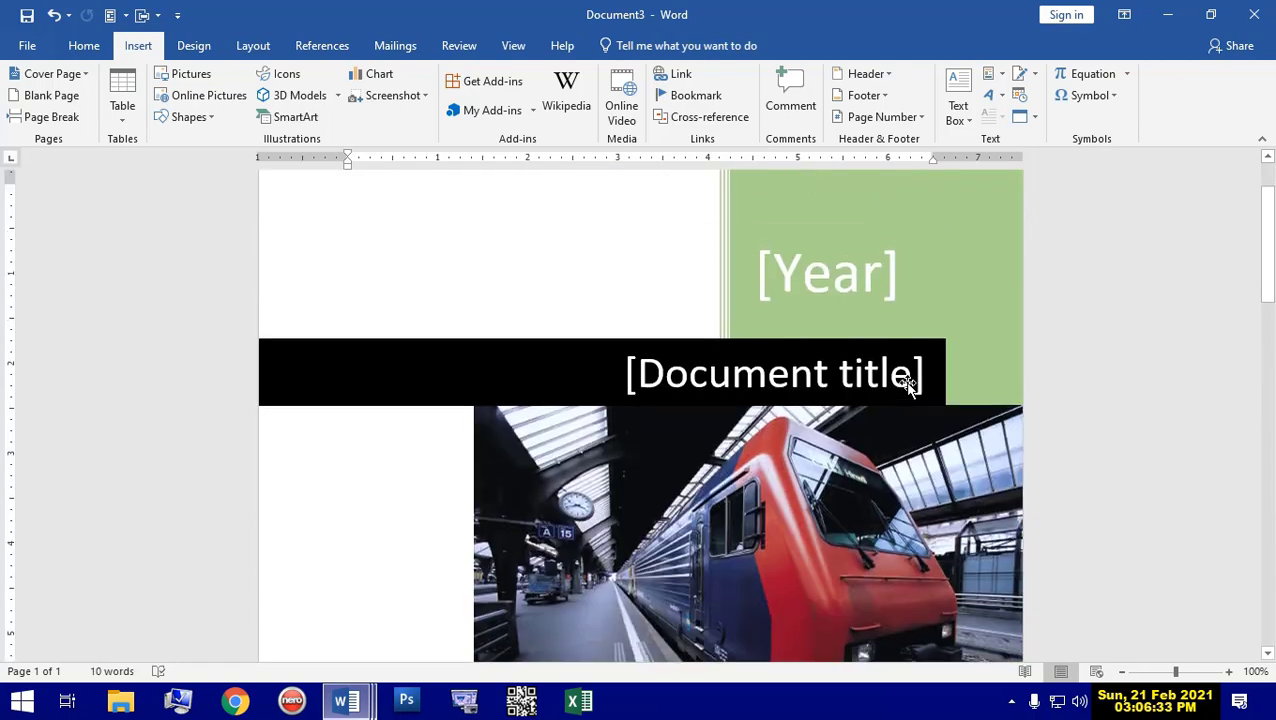
{"action": "scroll", "coordinate": [908, 384], "scroll_direction": "up", "scroll_amount": 2}
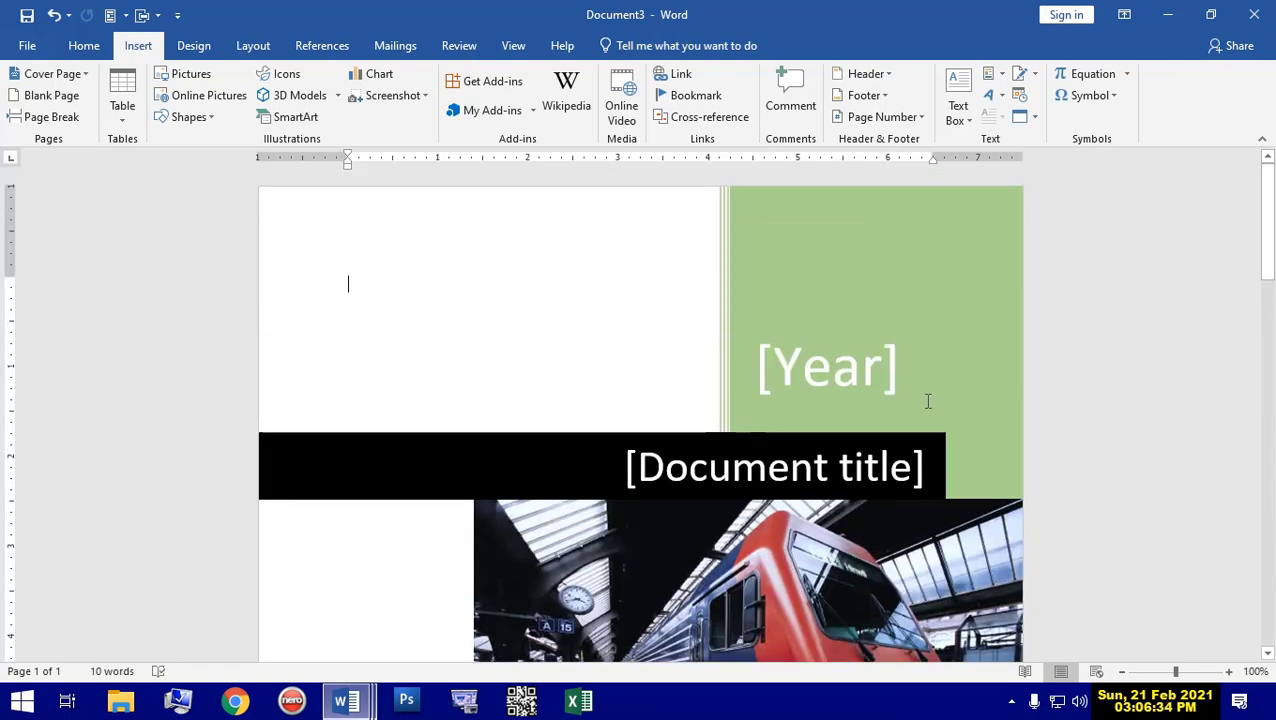
- Fill the cover page's year with 2021 and its document title with COMPUTER
{"action": "left_click", "coordinate": [881, 368]}
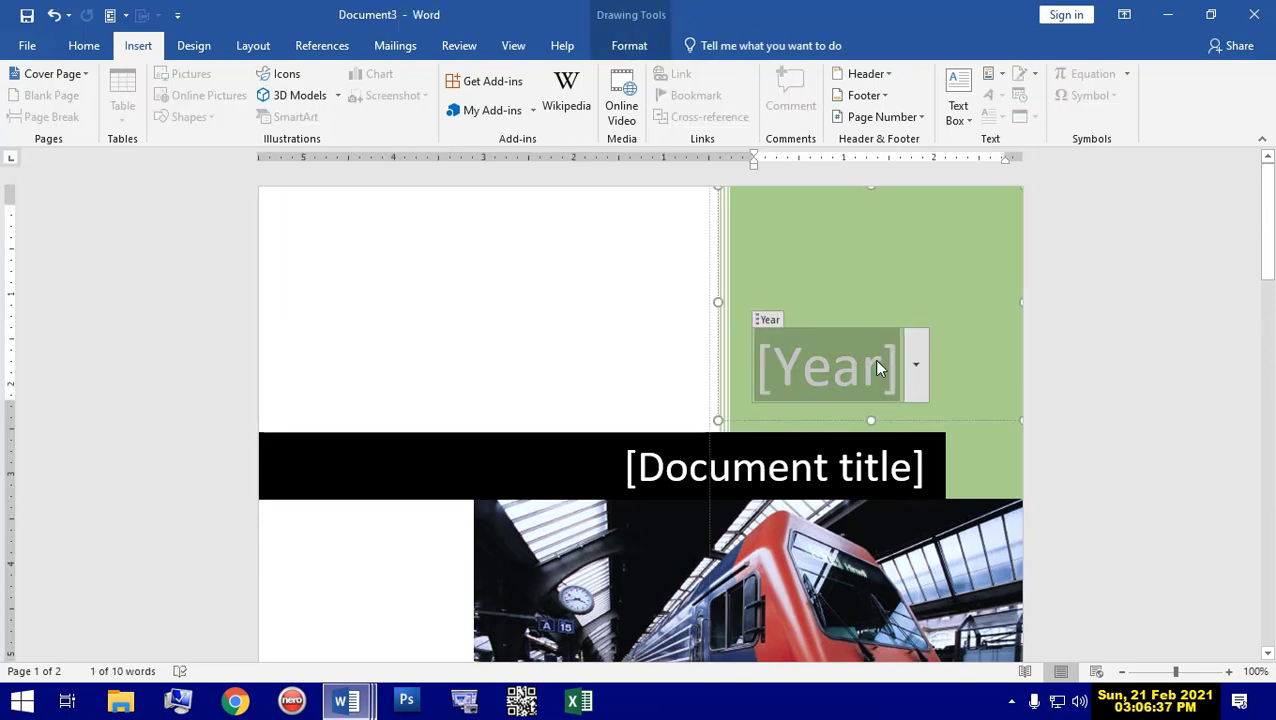
{"action": "type", "text": "20"}
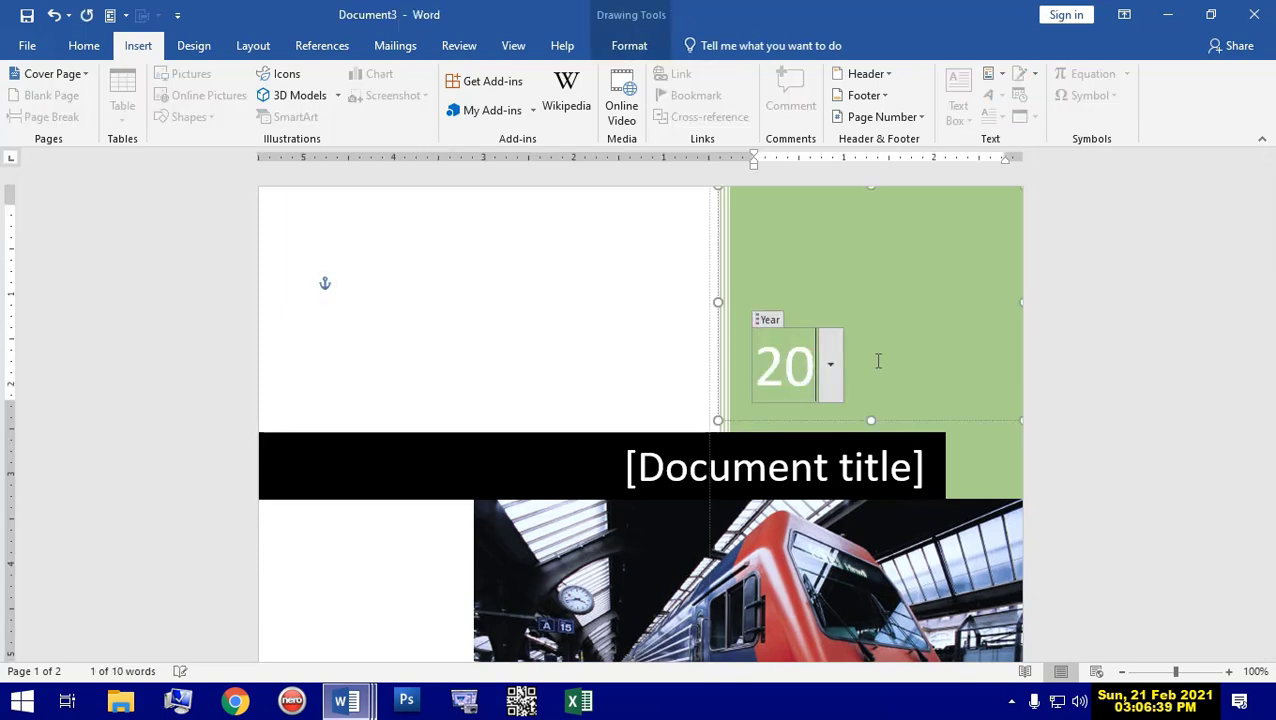
{"action": "type", "text": "21"}
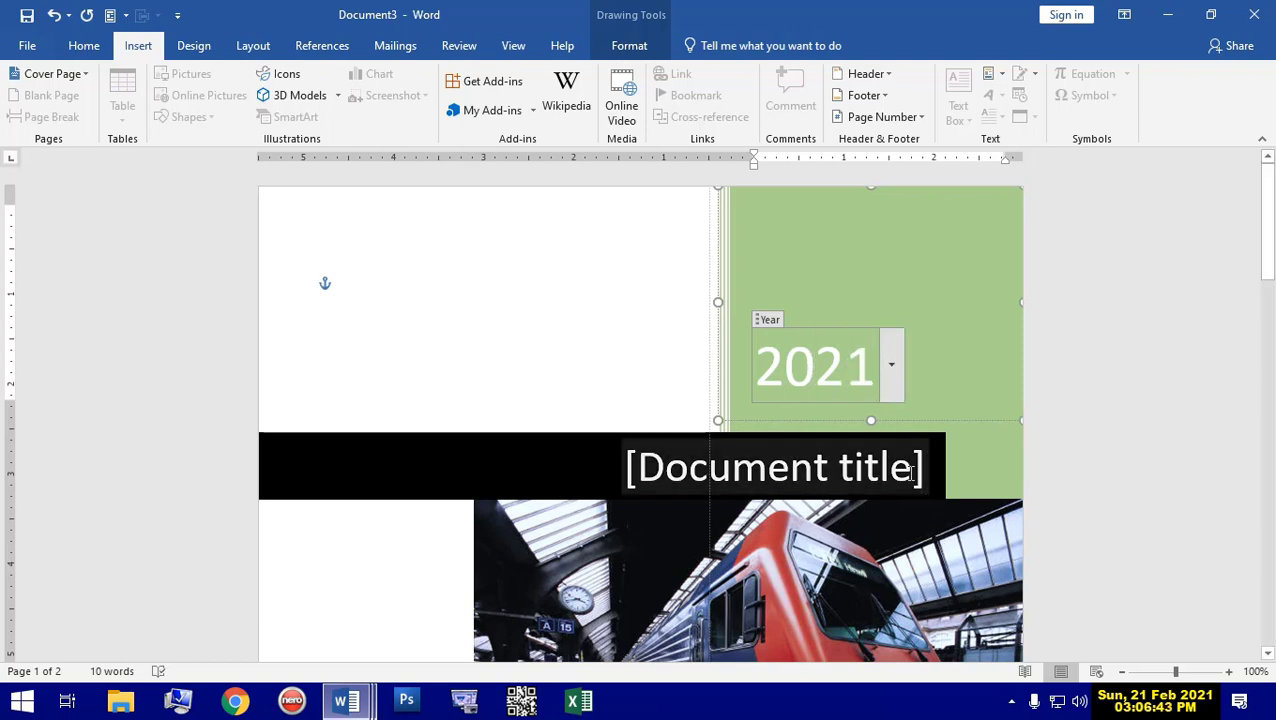
{"action": "left_click", "coordinate": [706, 470]}
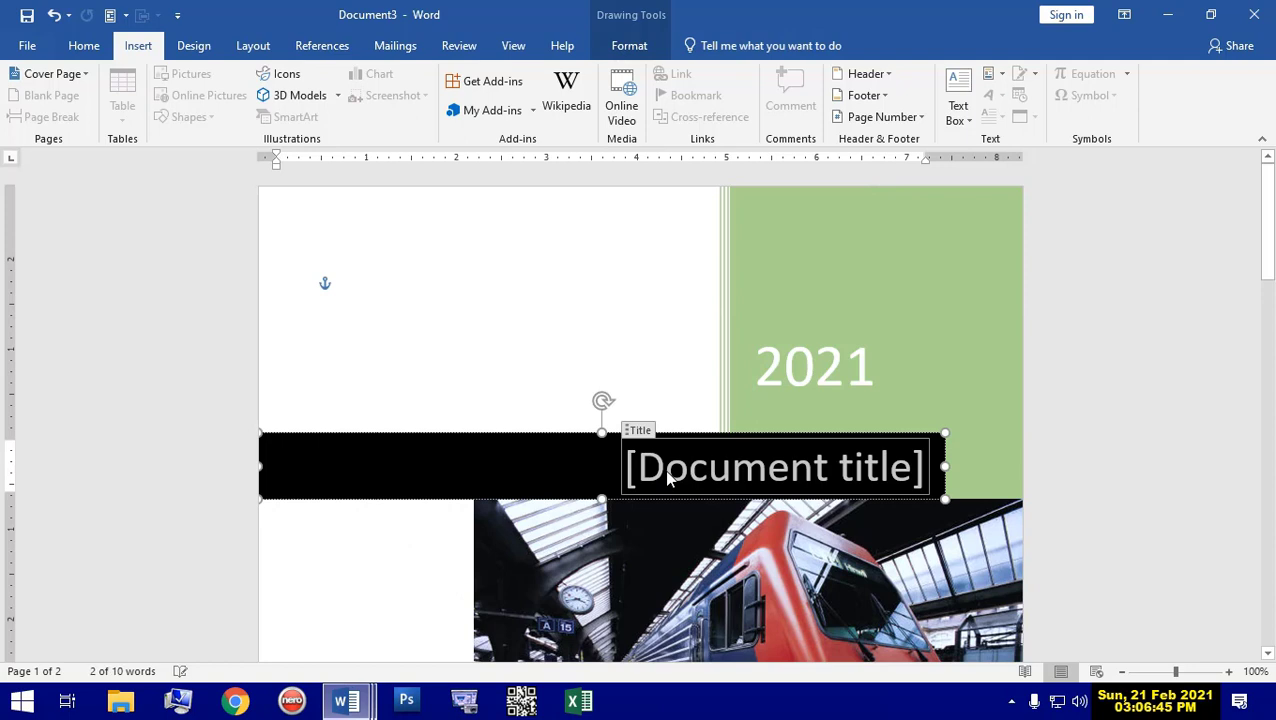
{"action": "key", "text": "Delete"}
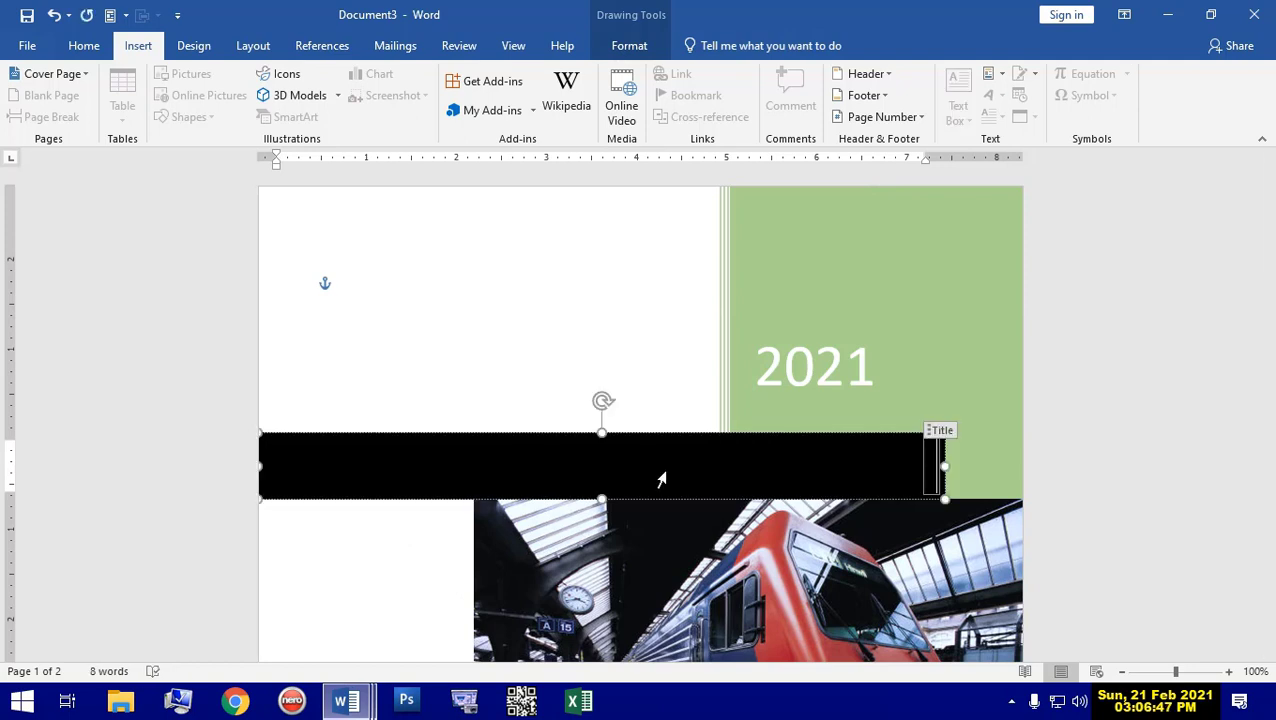
{"action": "type", "text": "C"}
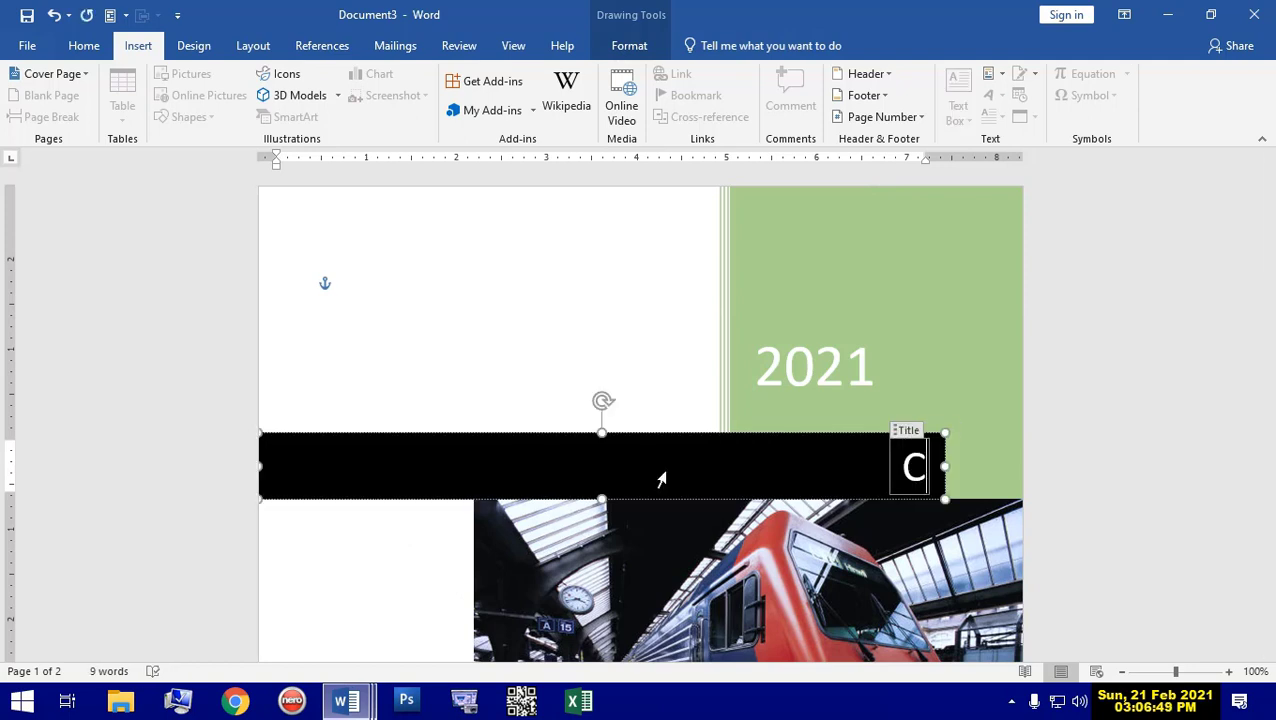
{"action": "type", "text": "co"}
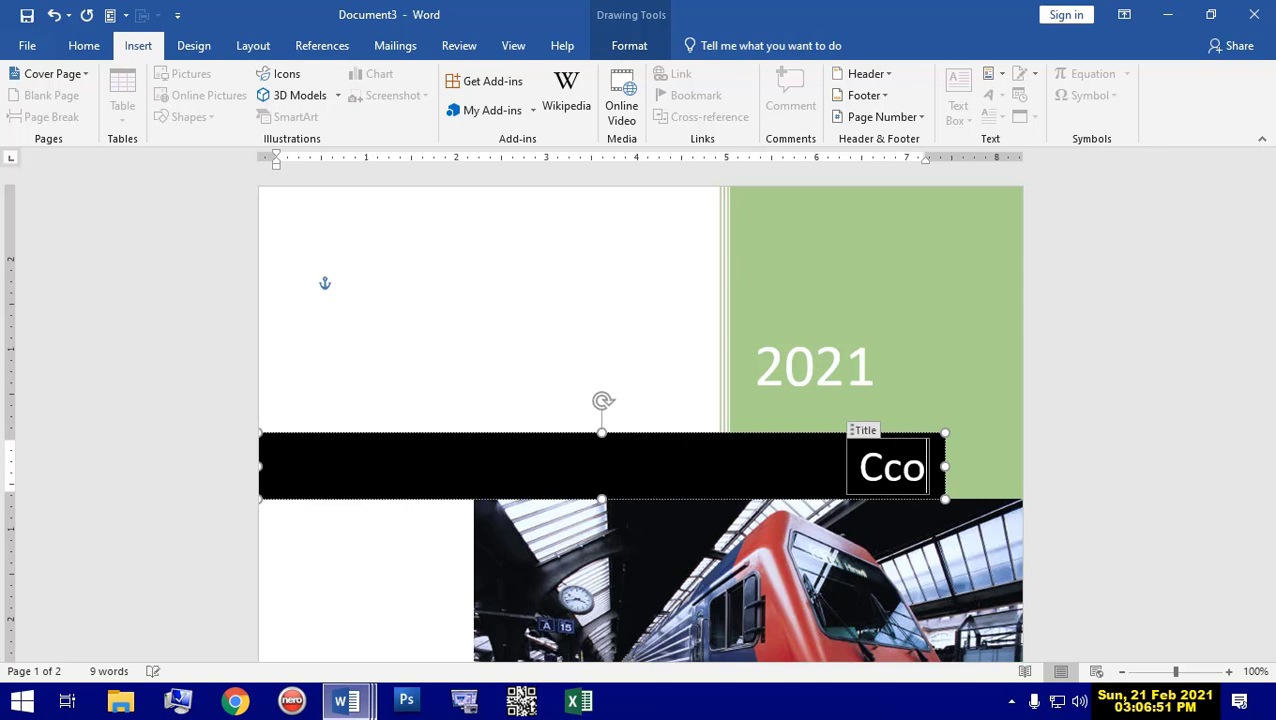
{"action": "key", "text": "BackSpace"}
{"action": "key", "text": "BackSpace"}
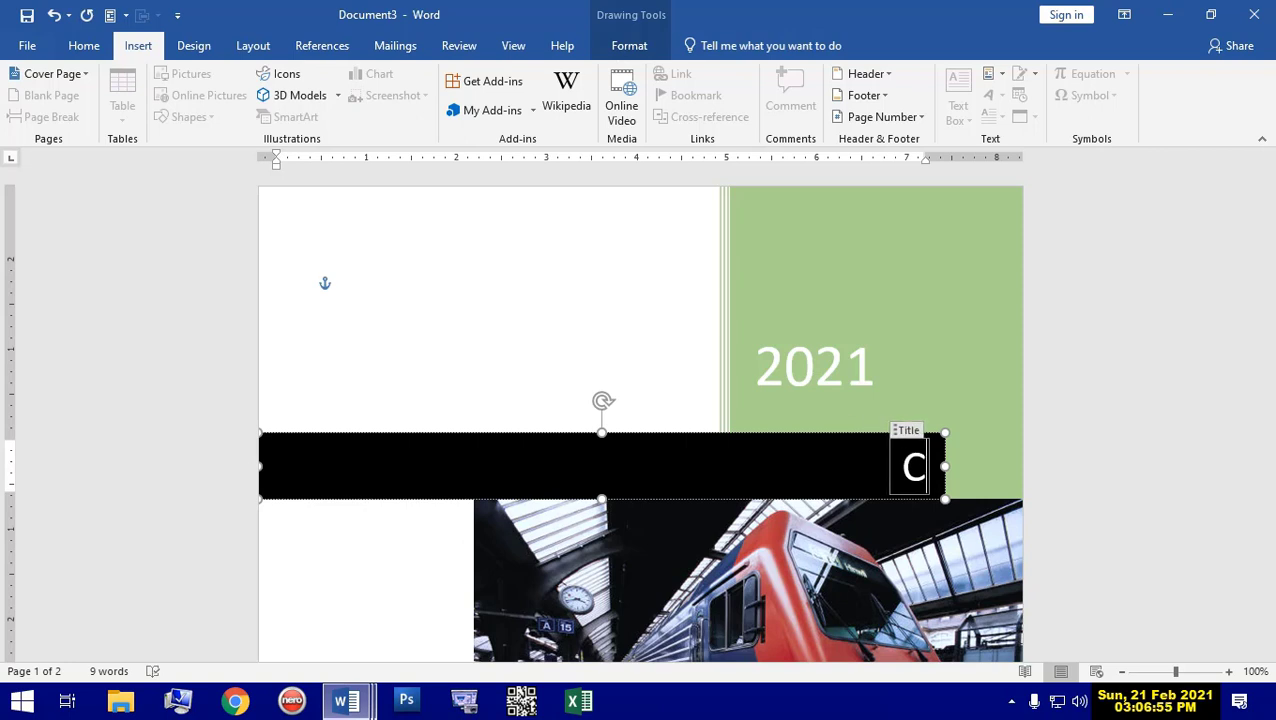
{"action": "type", "text": "OMP"}
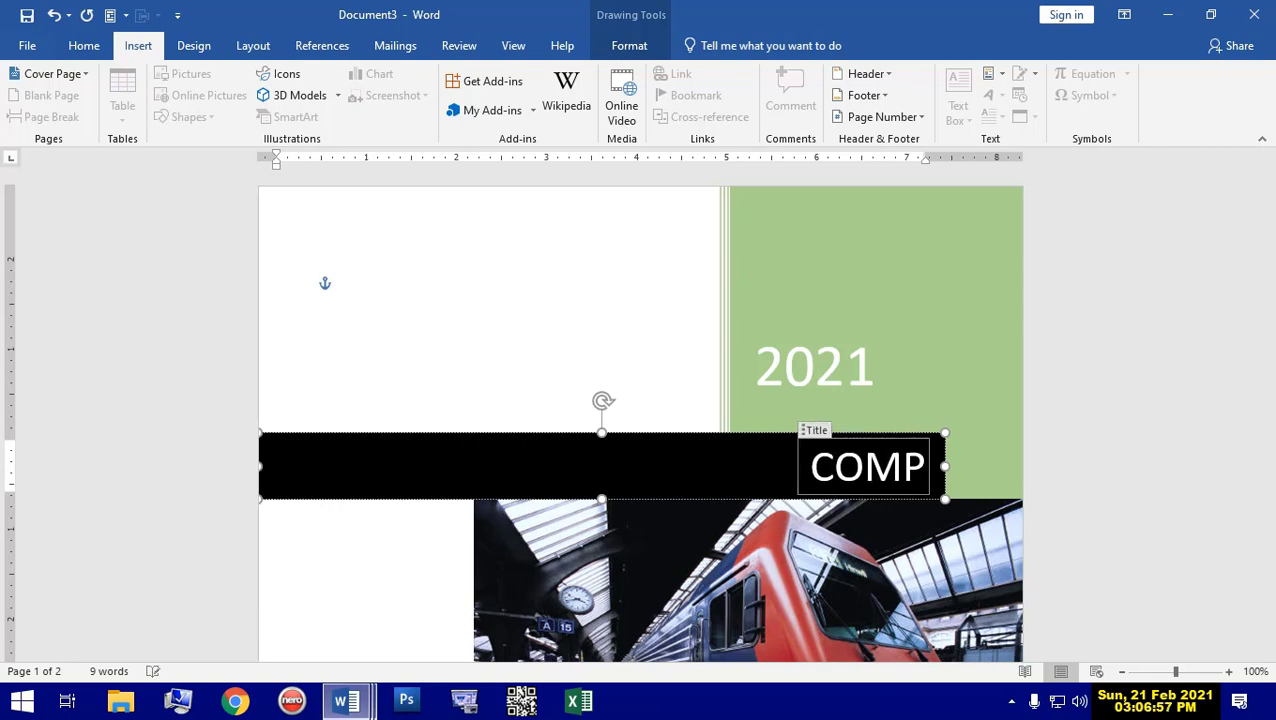
{"action": "type", "text": "UTER"}
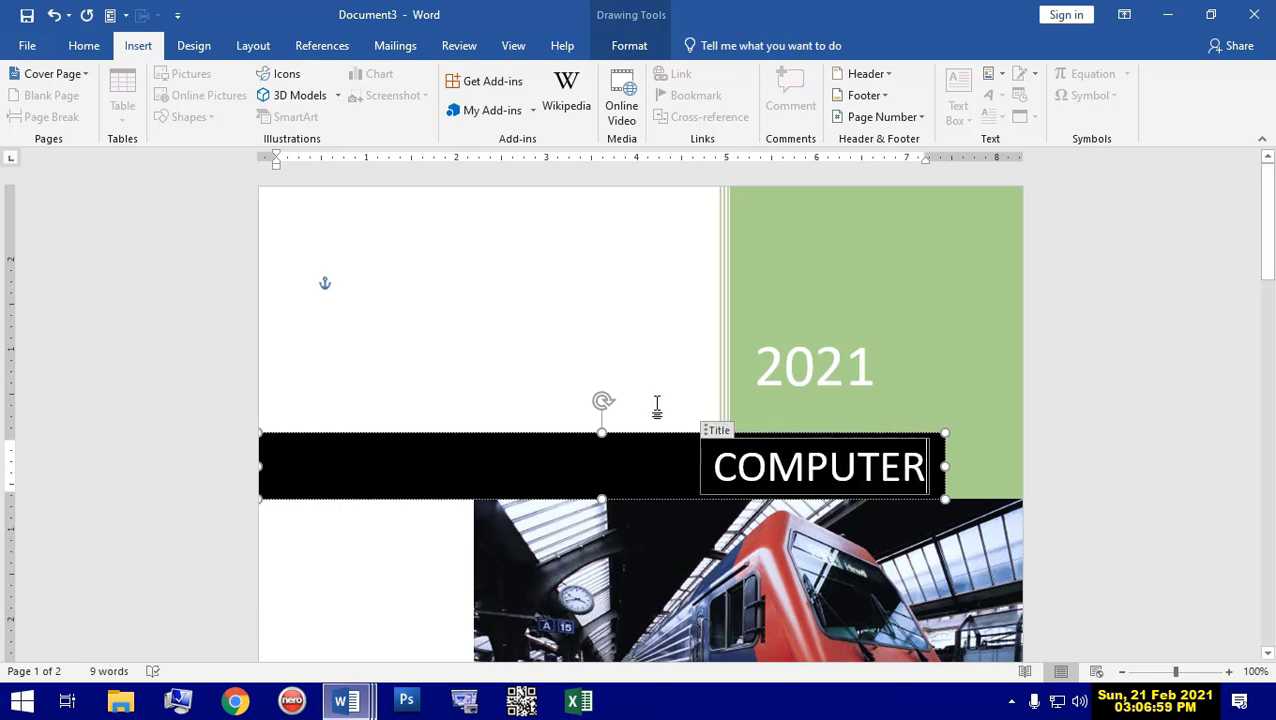
{"action": "left_click", "coordinate": [1020, 465]}
{"action": "scroll", "coordinate": [1014, 446], "scroll_direction": "down", "scroll_amount": 10}
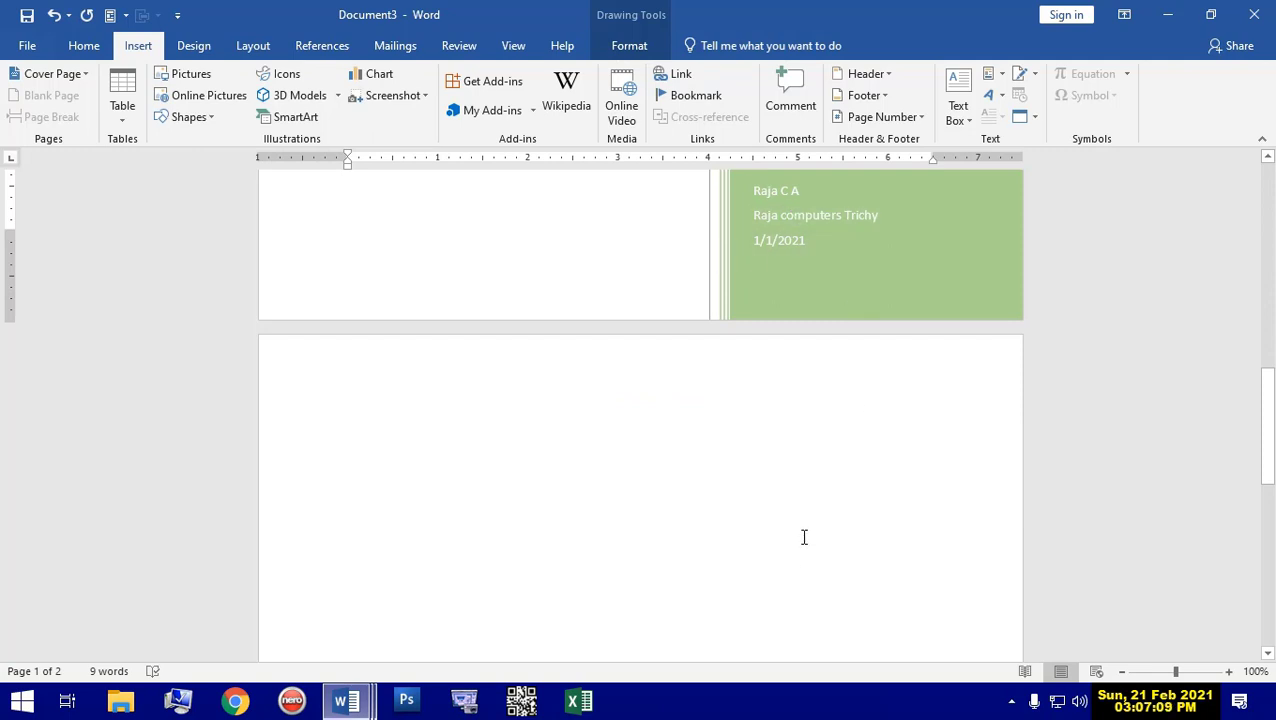
- Delete the 'add' entry in the Building Blocks Organizer and confirm the deletion
{"action": "left_click", "coordinate": [1034, 77]}
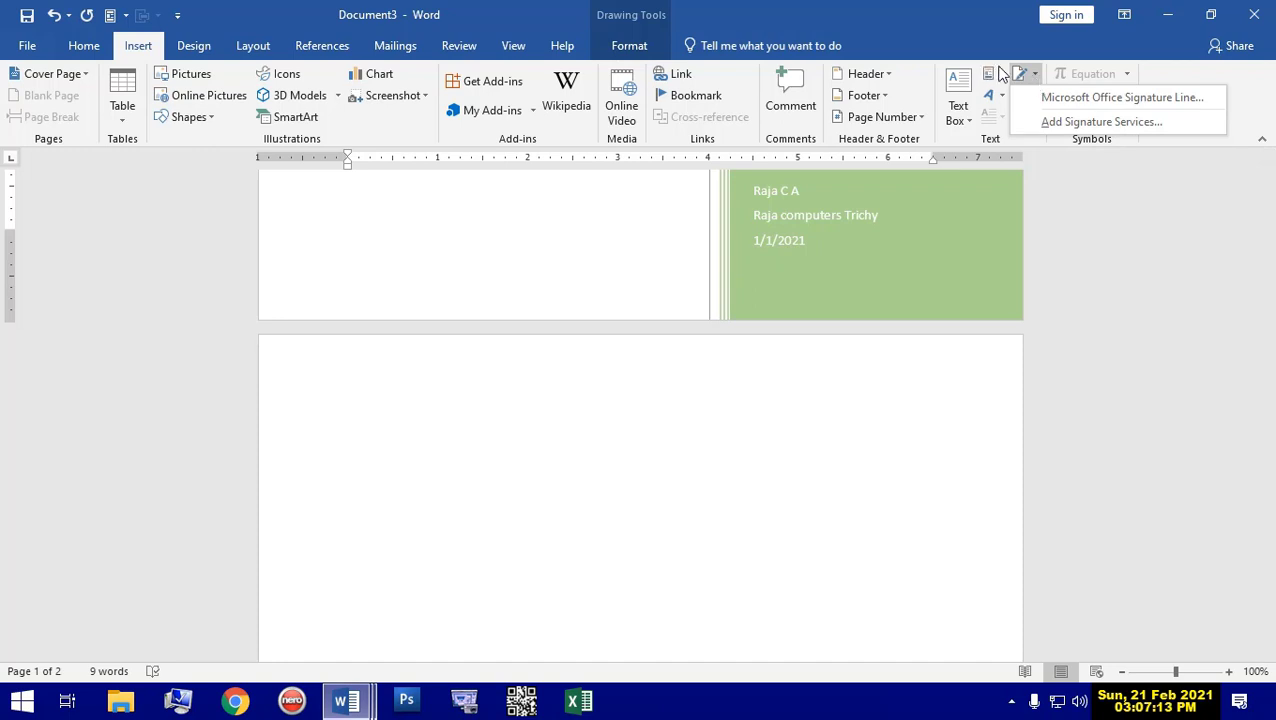
{"action": "left_click", "coordinate": [1000, 77]}
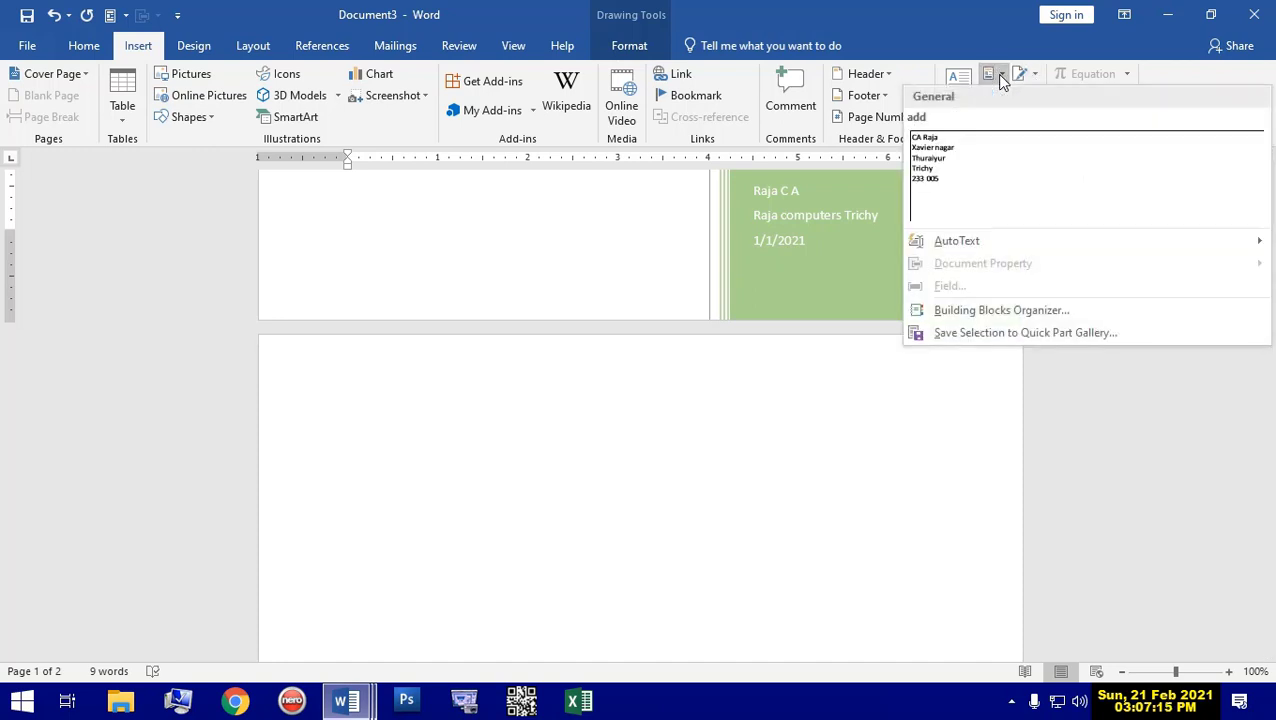
{"action": "right_click", "coordinate": [977, 153]}
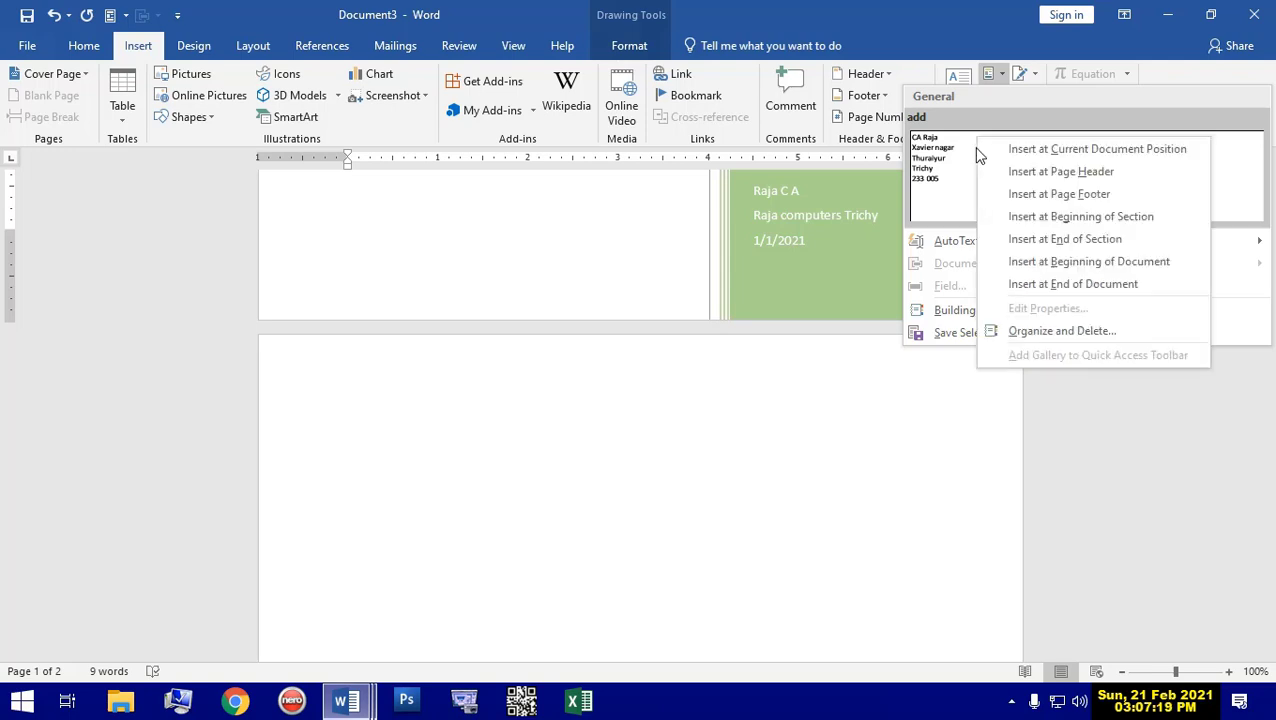
{"action": "left_click", "coordinate": [1094, 331]}
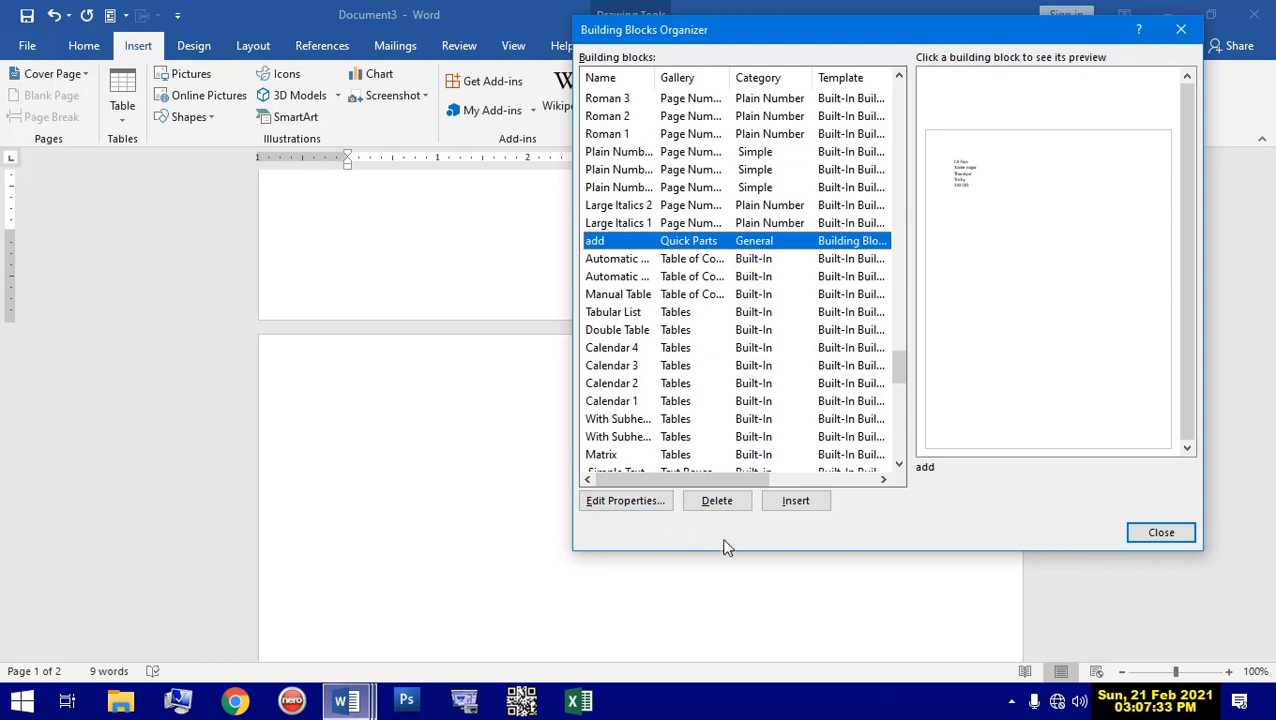
{"action": "left_click", "coordinate": [722, 504]}
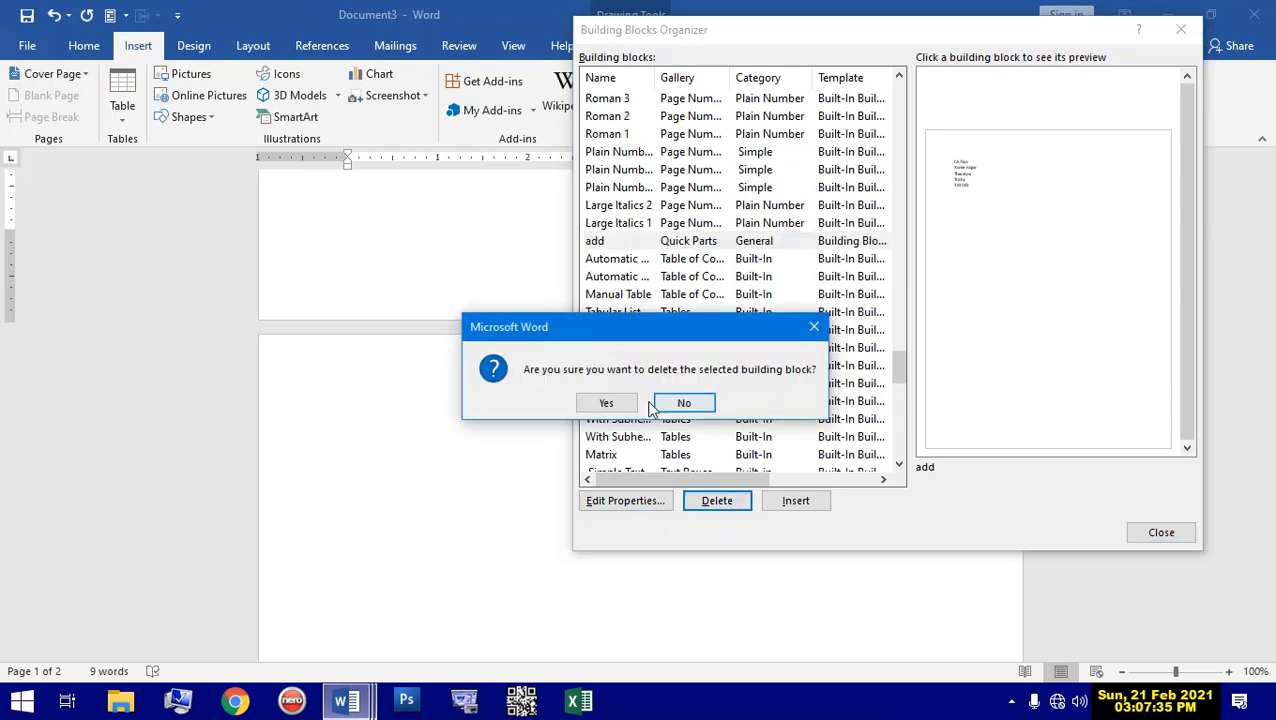
{"action": "left_click", "coordinate": [603, 404]}
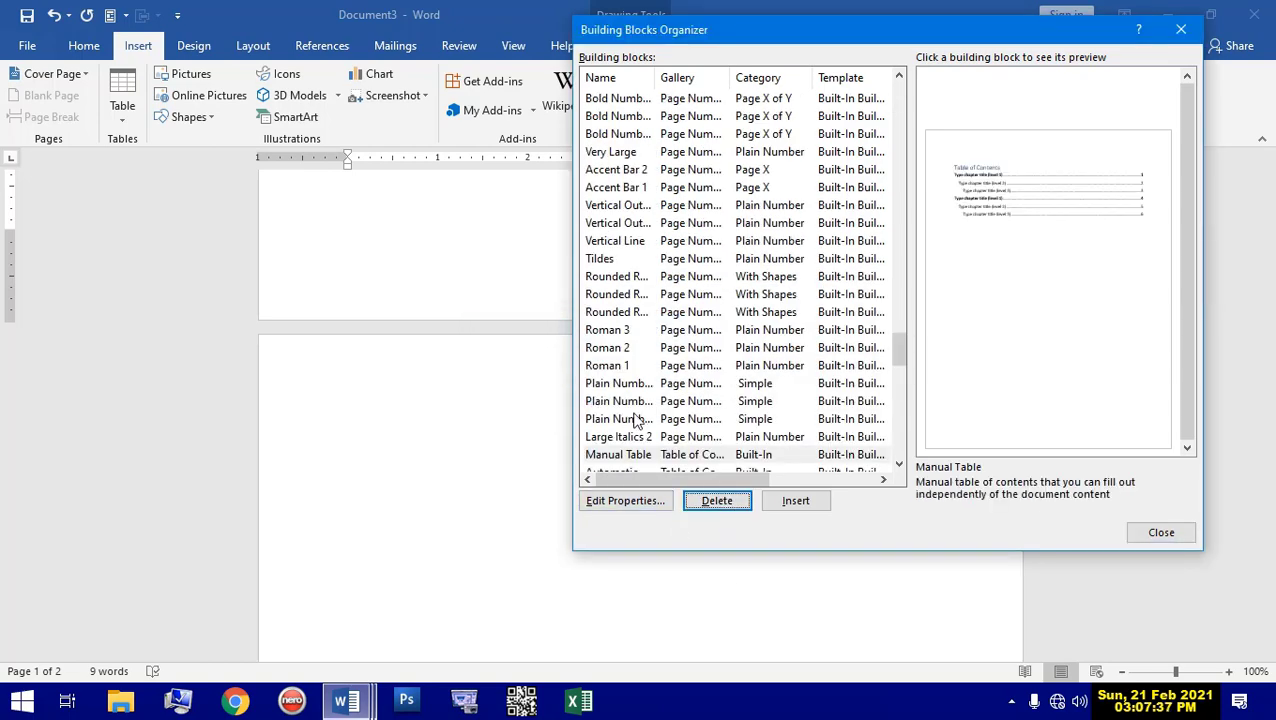
{"action": "left_click", "coordinate": [1181, 31]}
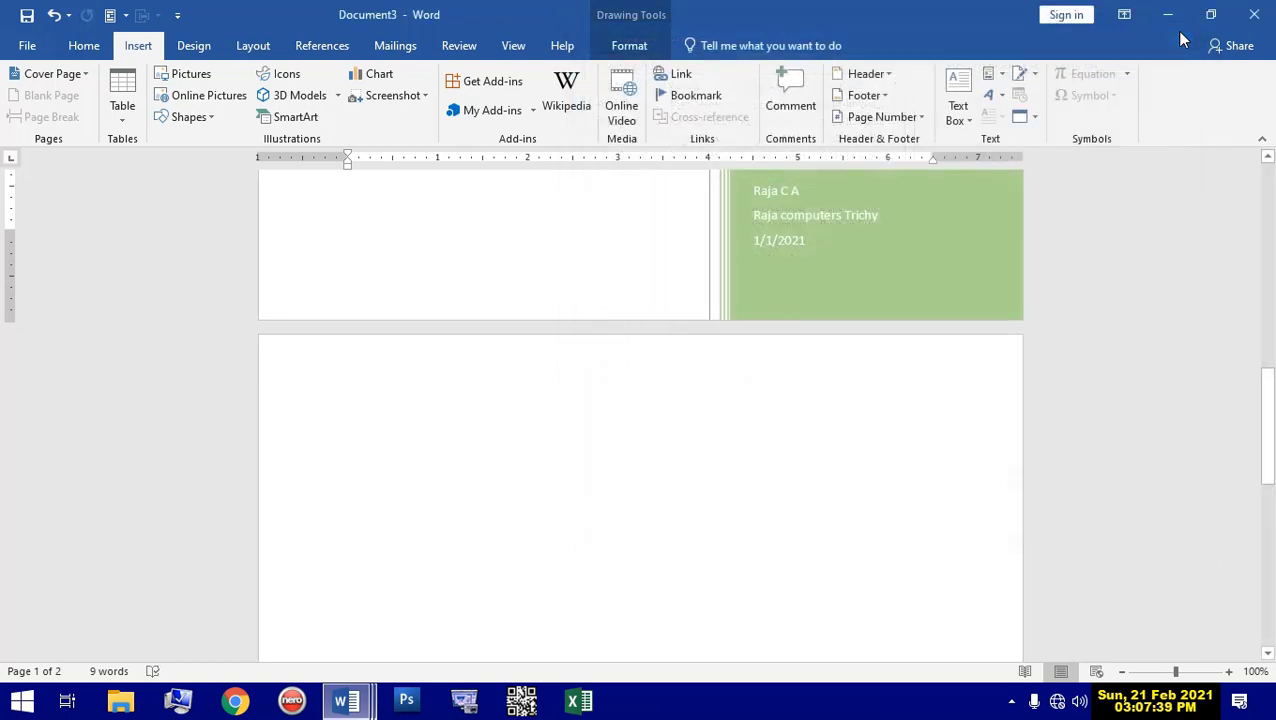
{"action": "left_click", "coordinate": [1002, 78]}
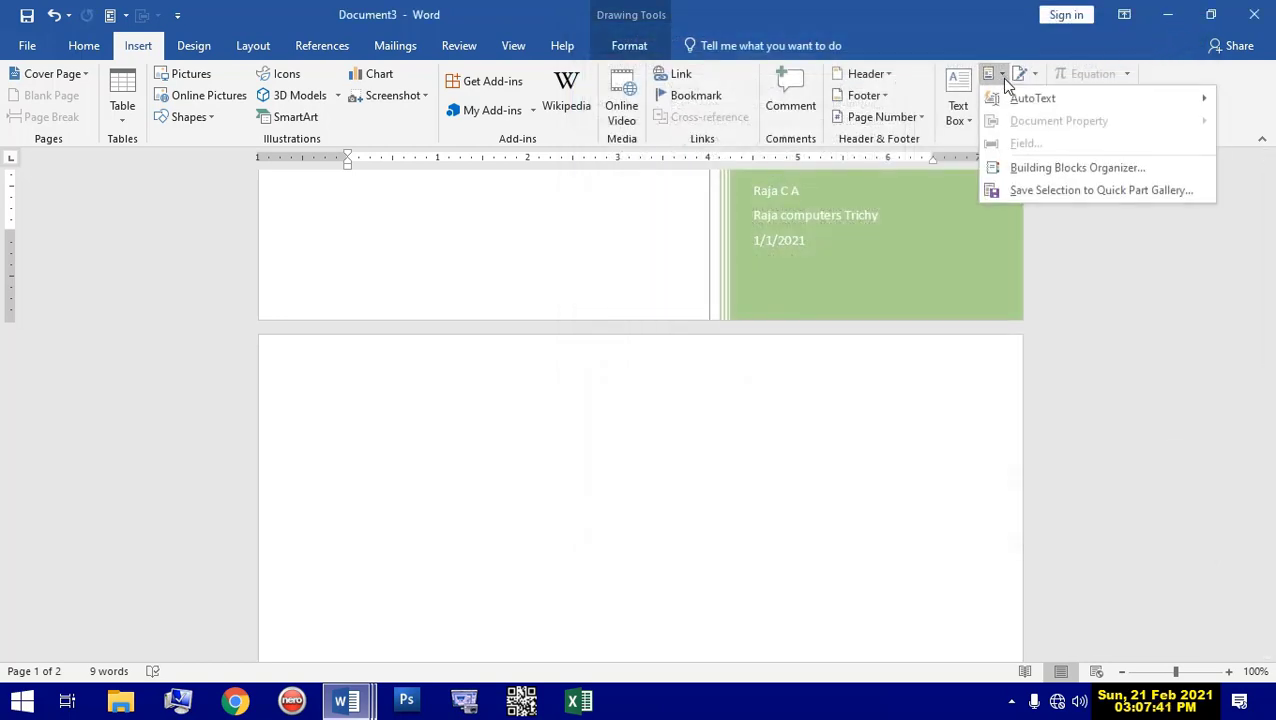
{"action": "mouse_move", "coordinate": [1010, 98]}
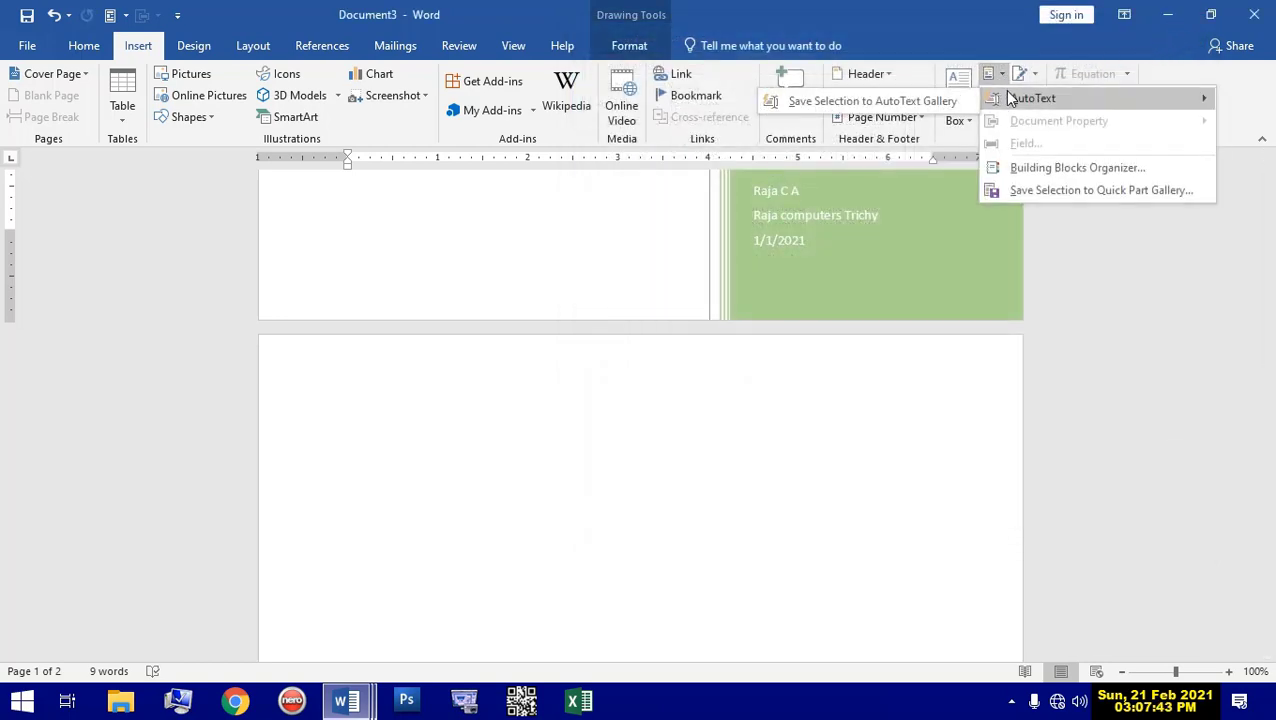
{"action": "left_click", "coordinate": [1100, 310]}
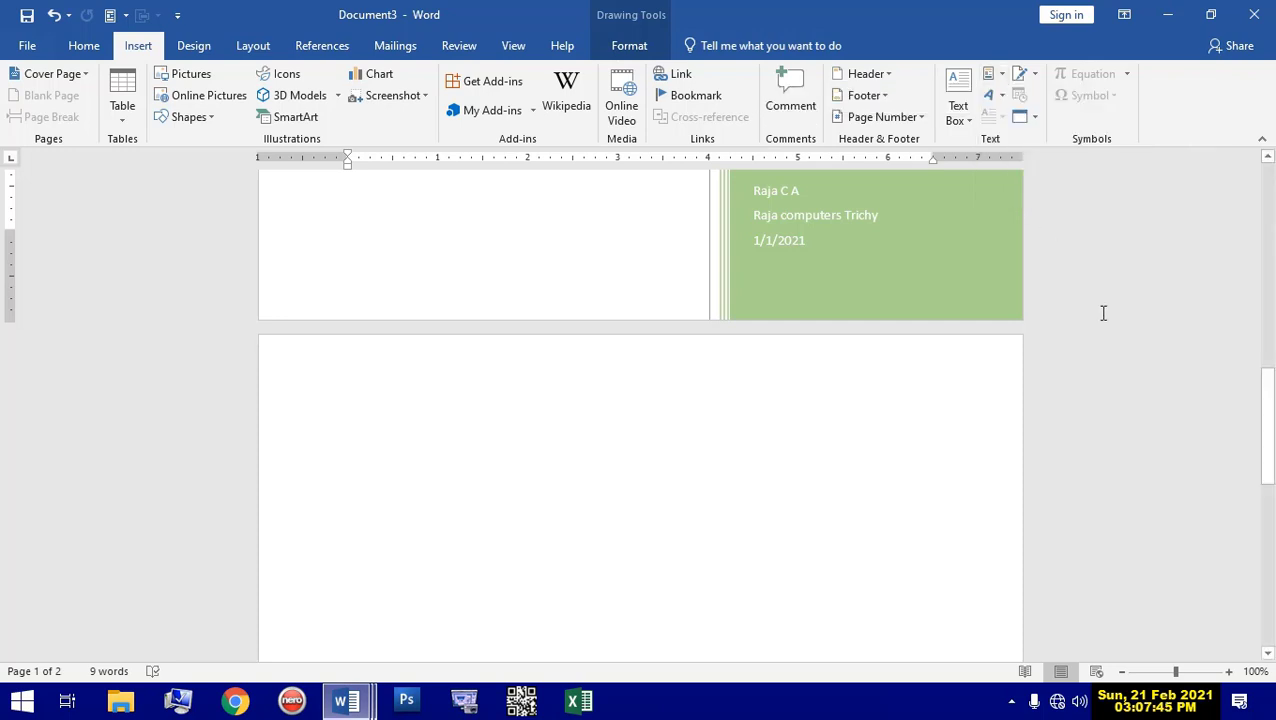
{"action": "left_click", "coordinate": [1004, 78]}
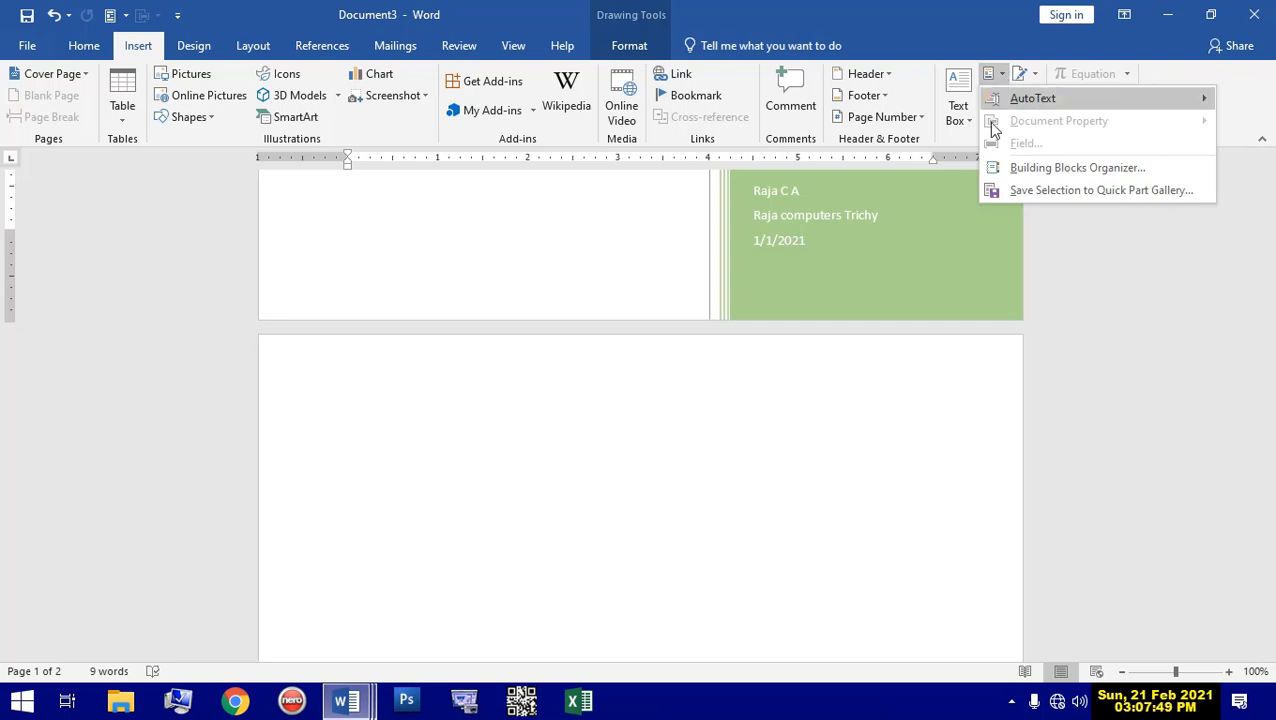
{"action": "left_click", "coordinate": [1110, 280]}
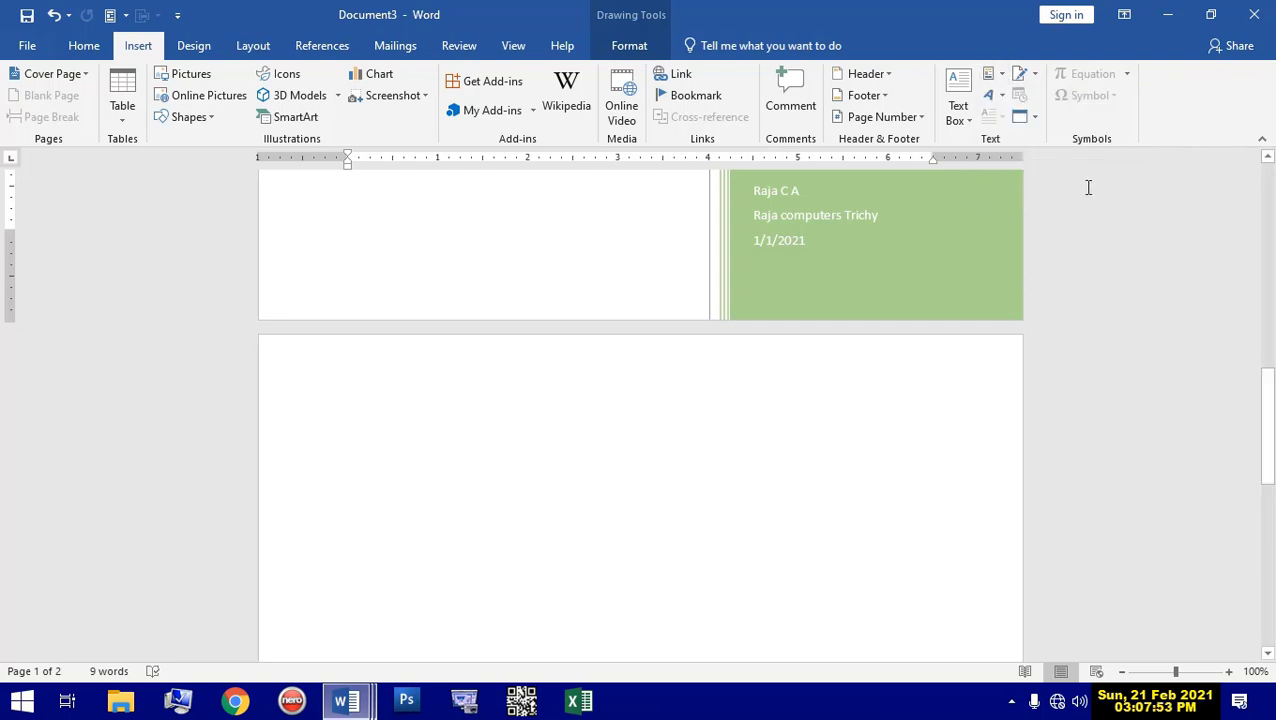
{"action": "left_click", "coordinate": [1004, 99]}
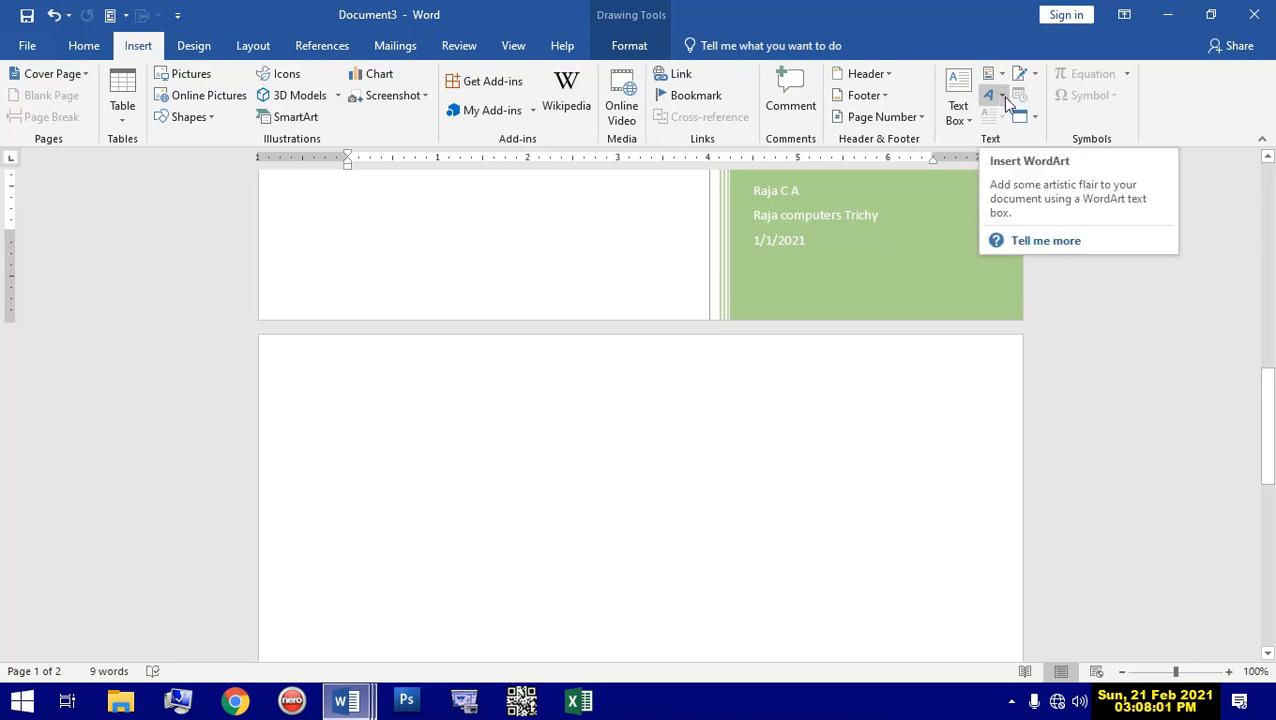
- Insert a WordArt in the third-row, third-column light blue style on page 2
{"action": "left_click", "coordinate": [350, 465]}
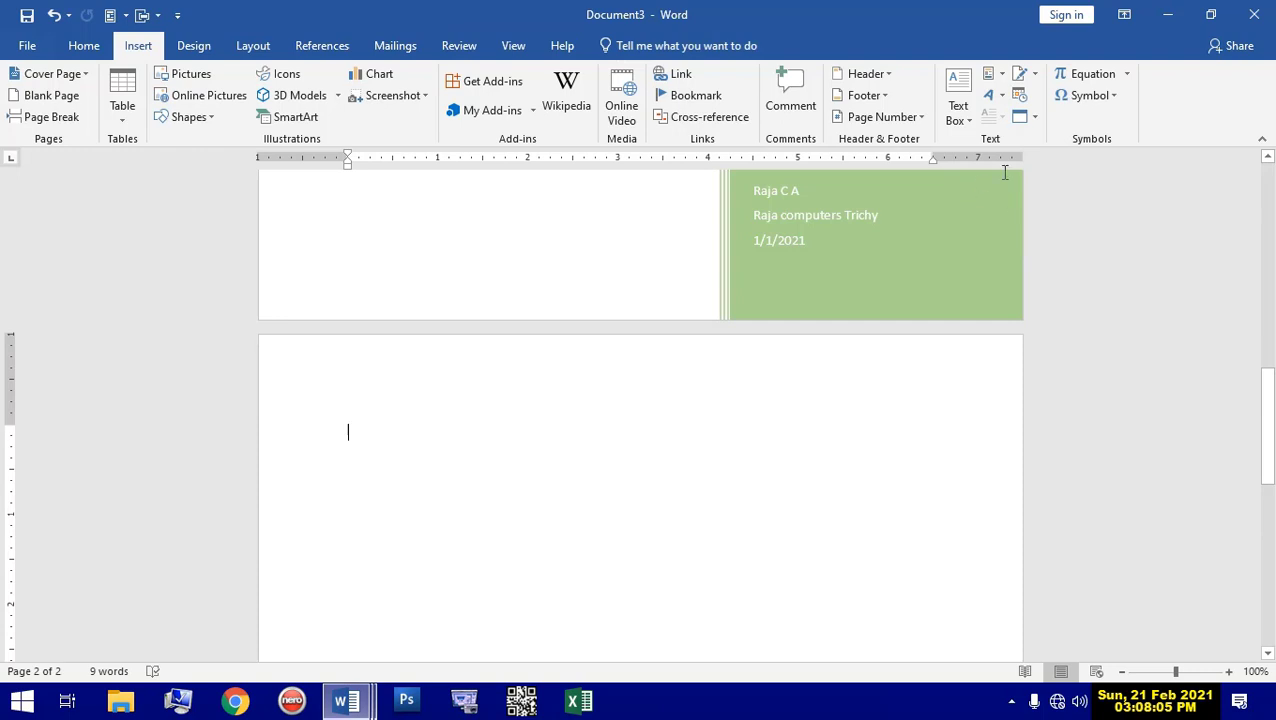
{"action": "left_click", "coordinate": [1004, 100]}
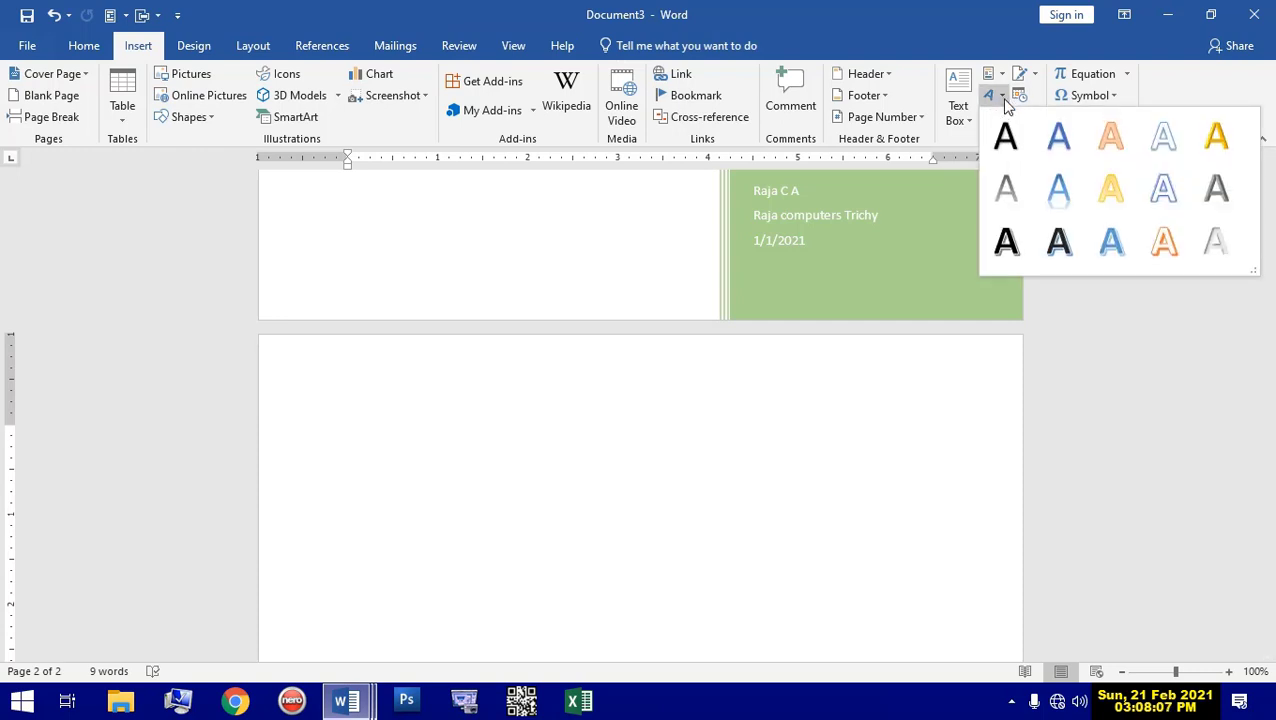
{"action": "left_click", "coordinate": [1112, 242]}
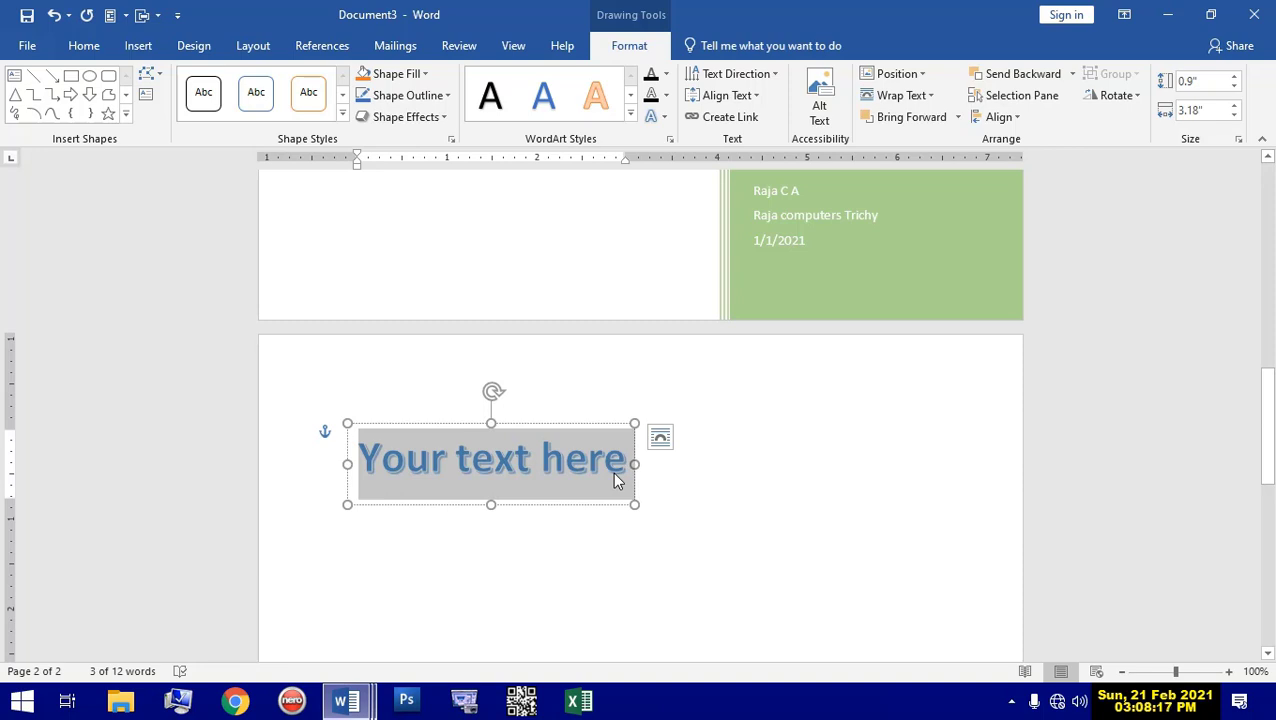
- Replace the WordArt placeholder with 'Antonyraj' and widen its box to 4.73 inches
{"action": "type", "text": "aNTO"}
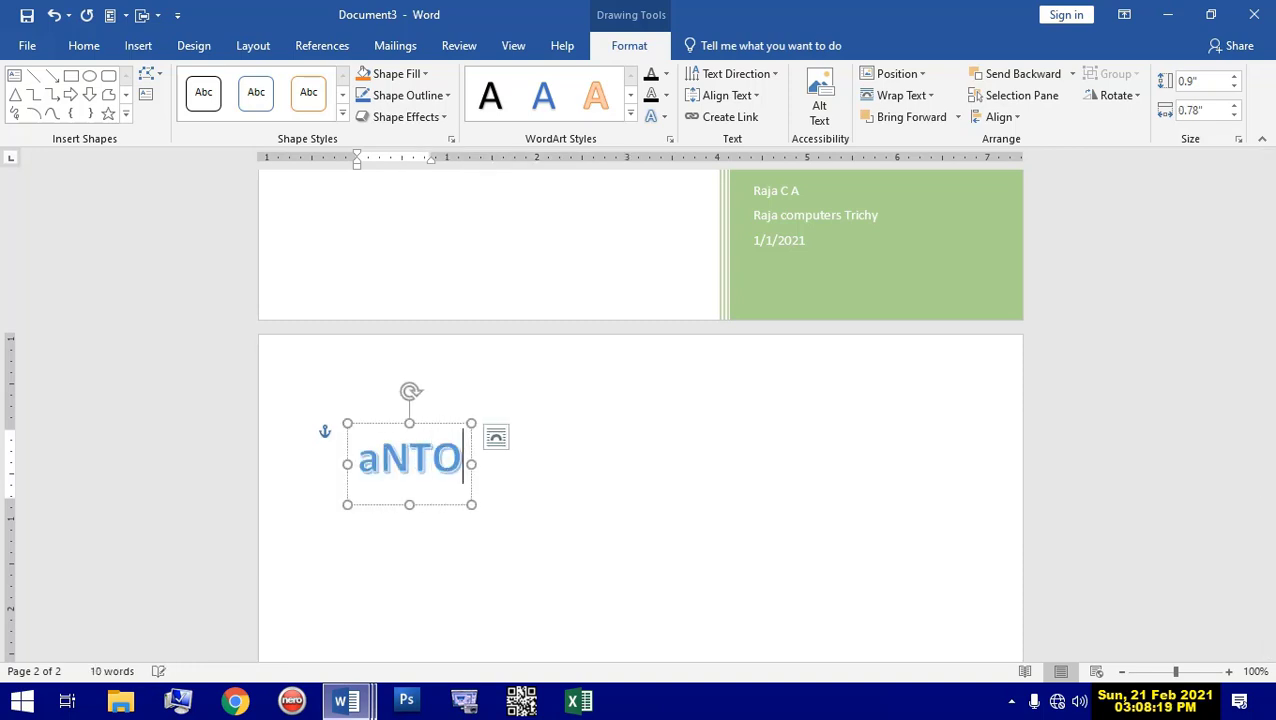
{"action": "type", "text": "NYRAJ"}
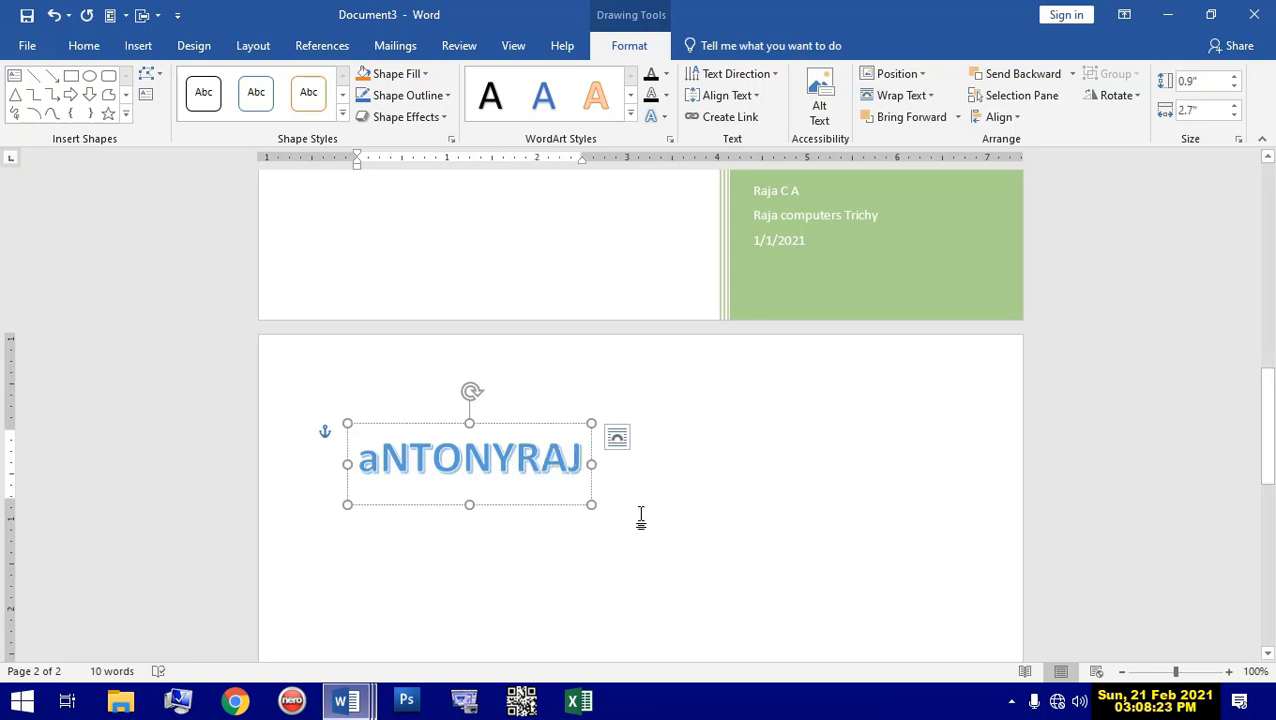
{"action": "key", "text": "BackSpace"}
{"action": "key", "text": "BackSpace"}
{"action": "key", "text": "BackSpace"}
{"action": "key", "text": "BackSpace"}
{"action": "key", "text": "BackSpace"}
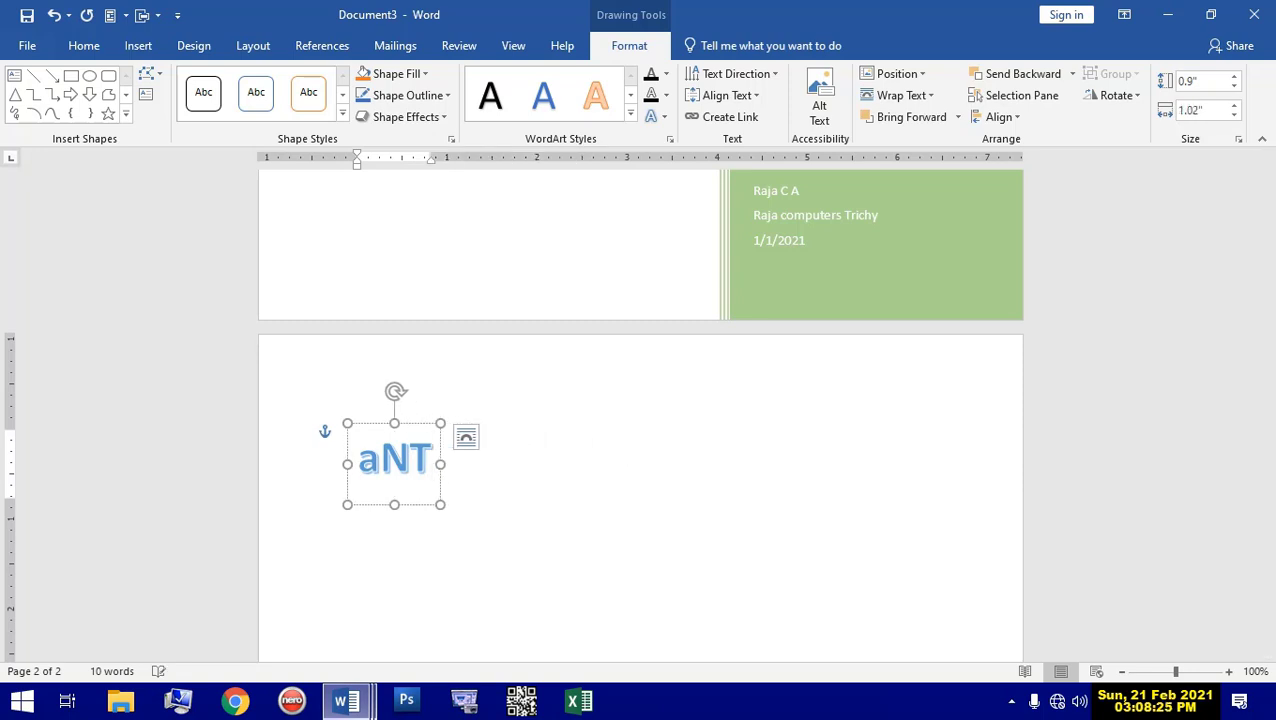
{"action": "key", "text": "BackSpace"}
{"action": "key", "text": "BackSpace"}
{"action": "key", "text": "BackSpace"}
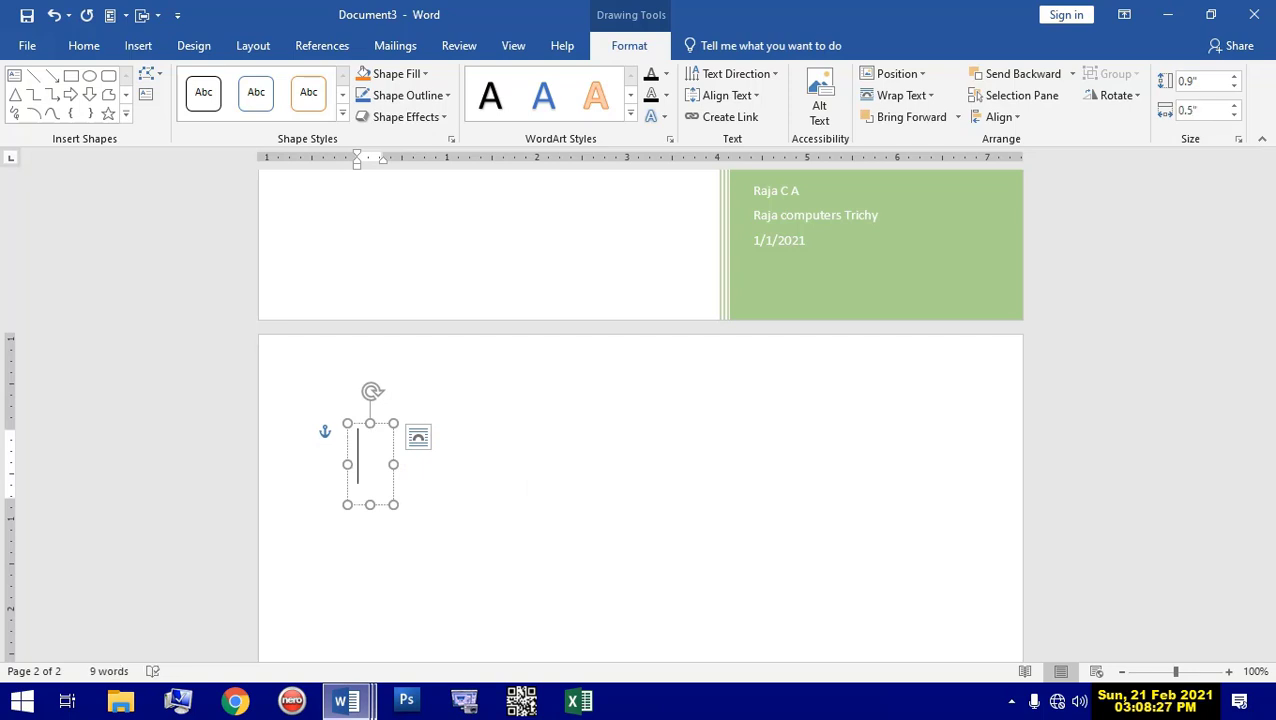
{"action": "type", "text": "A"}
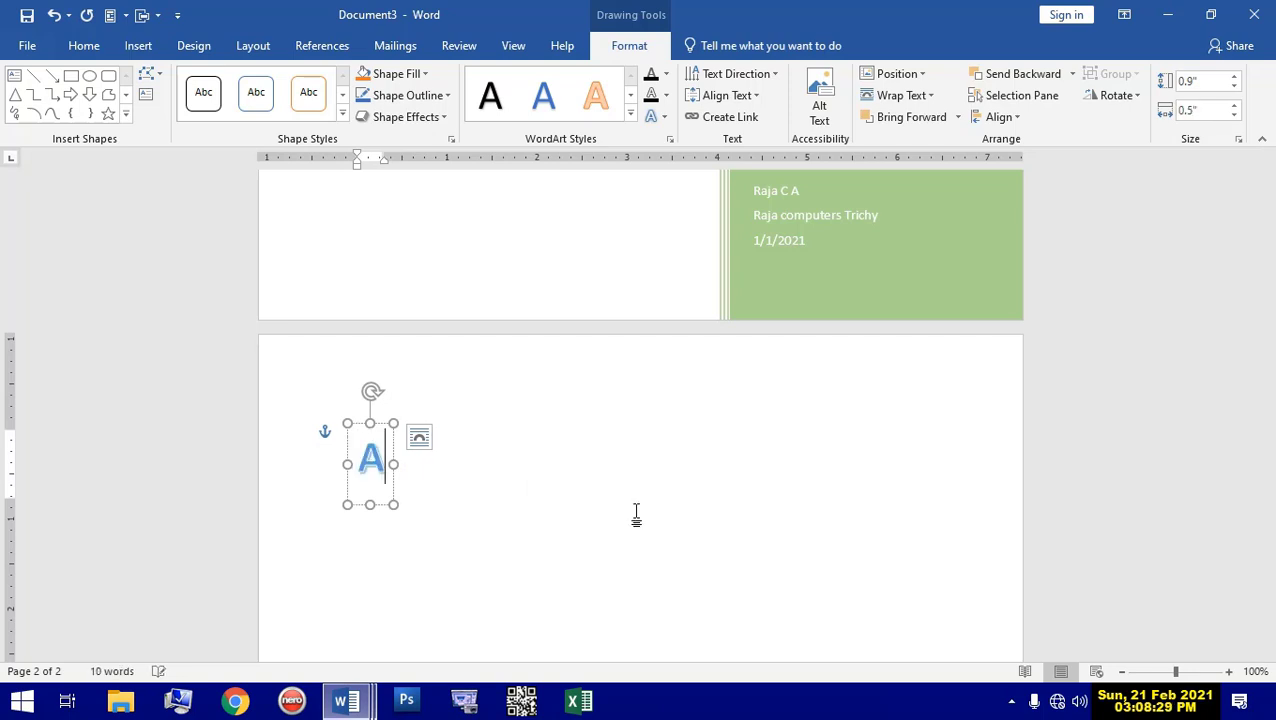
{"action": "type", "text": "ntonyr"}
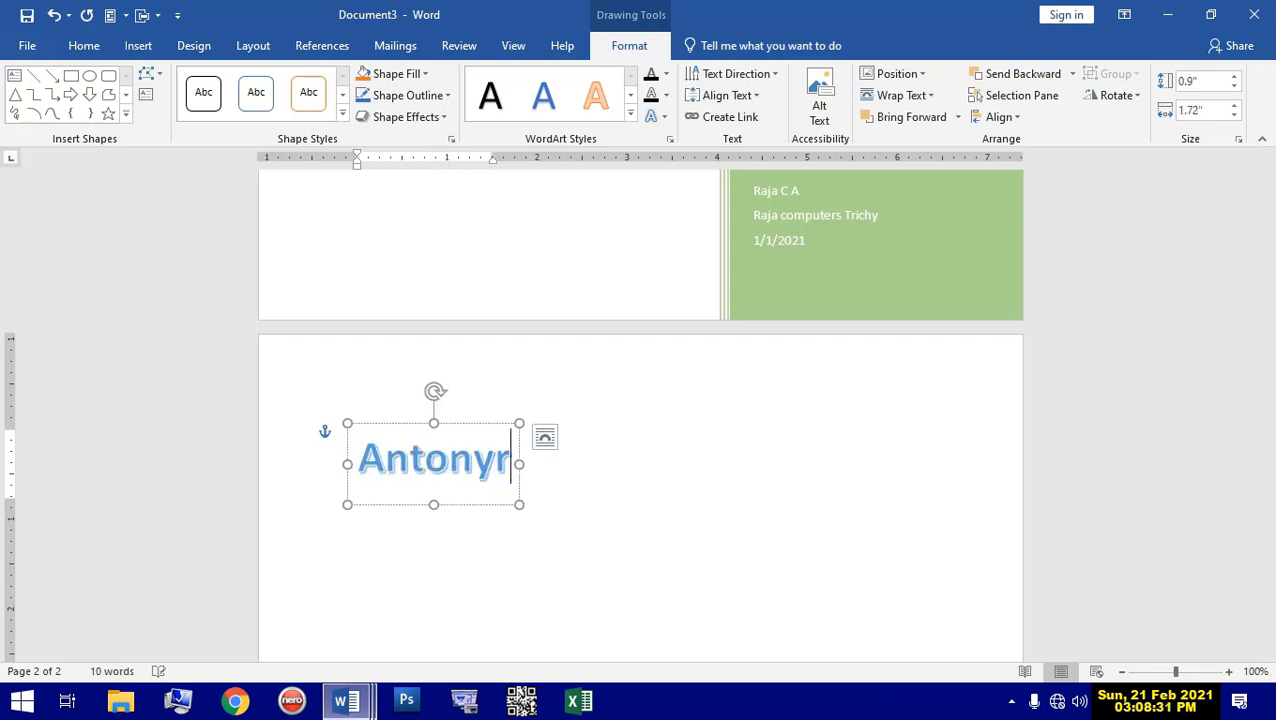
{"action": "type", "text": "aj"}
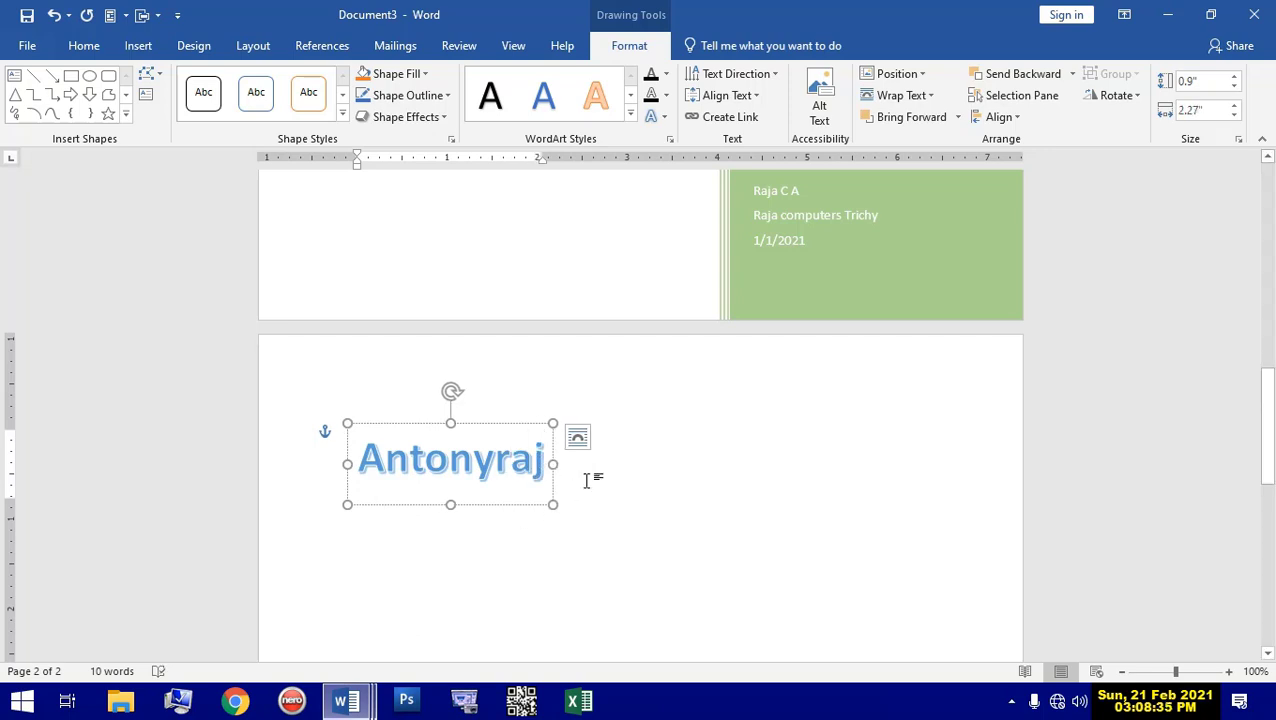
{"action": "left_click_drag", "start_coordinate": [553, 464], "coordinate": [775, 463]}
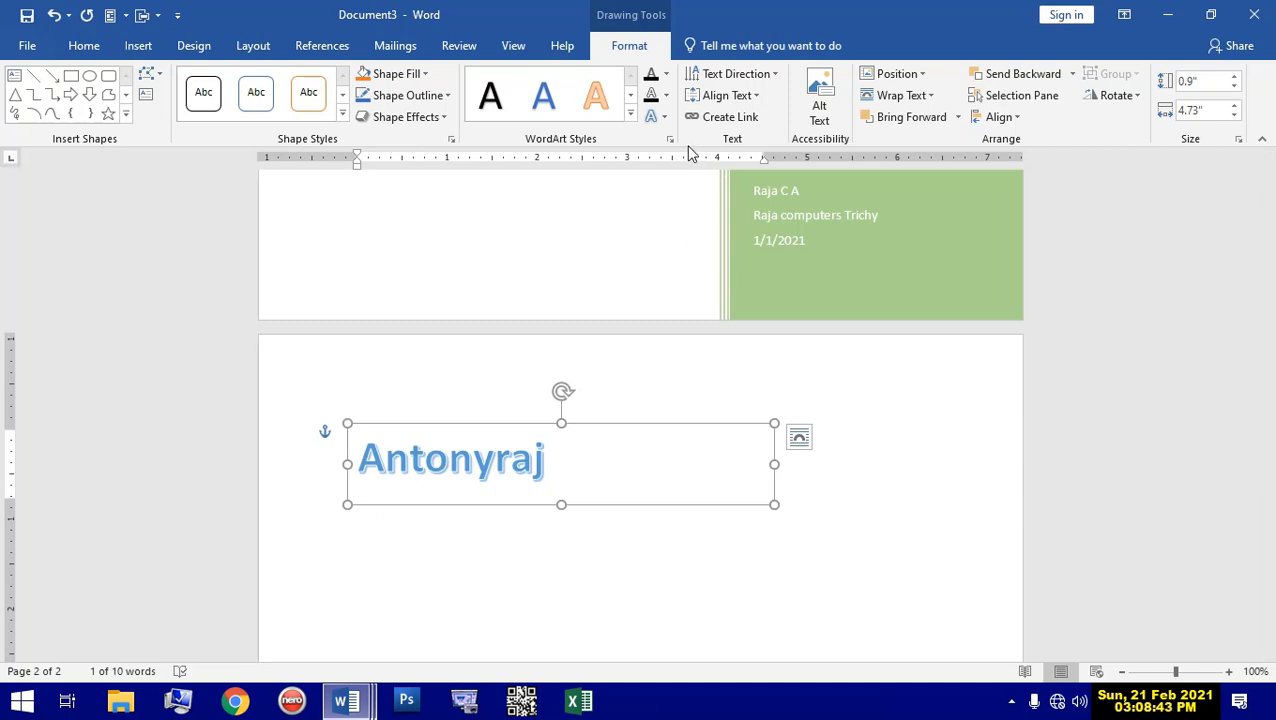
- Set the Antonyraj WordArt's Shape Outline to No Outline
{"action": "left_click", "coordinate": [449, 101]}
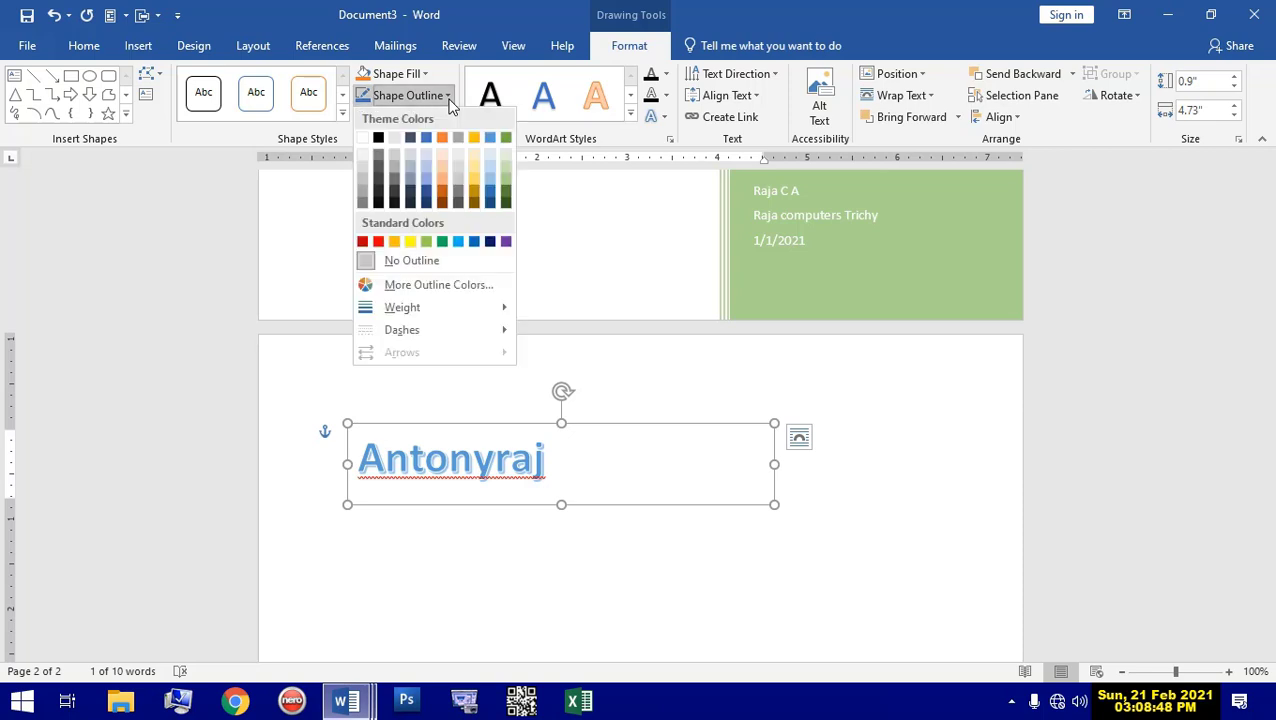
{"action": "left_click", "coordinate": [393, 262]}
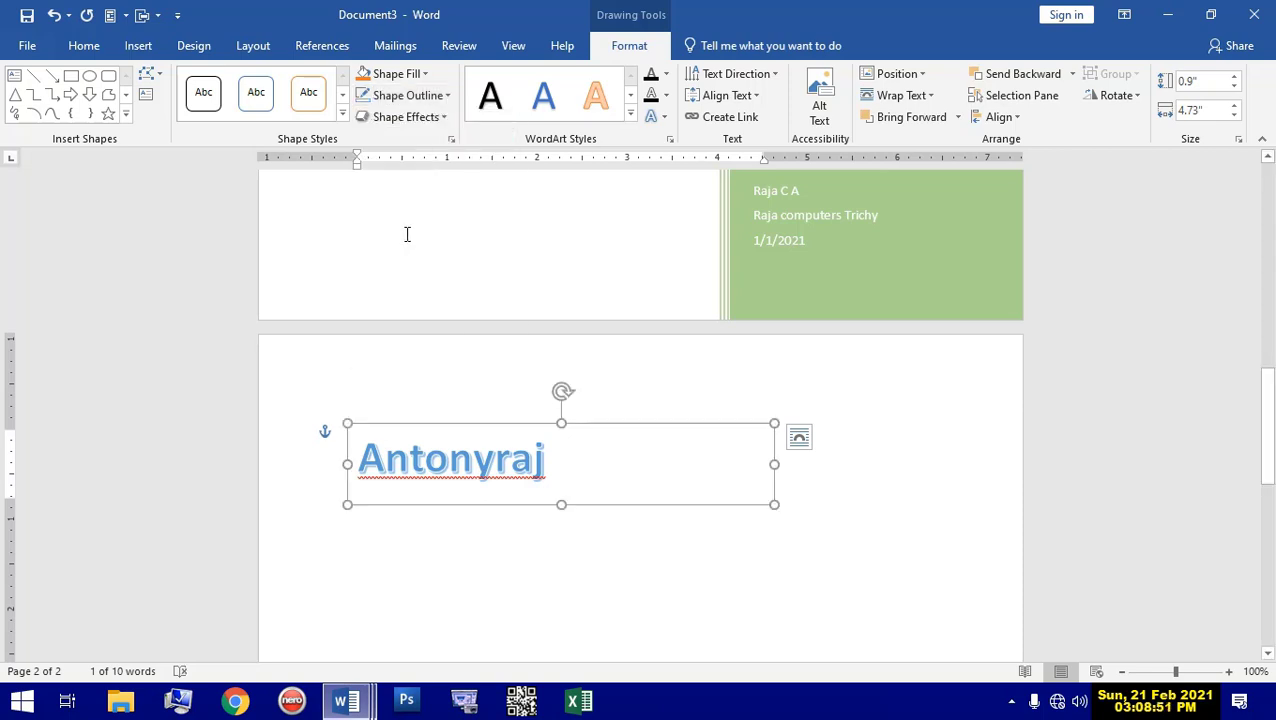
- Rotate the text 90°, make the box tall and narrow, then rotate the text 270°
{"action": "left_click", "coordinate": [777, 80]}
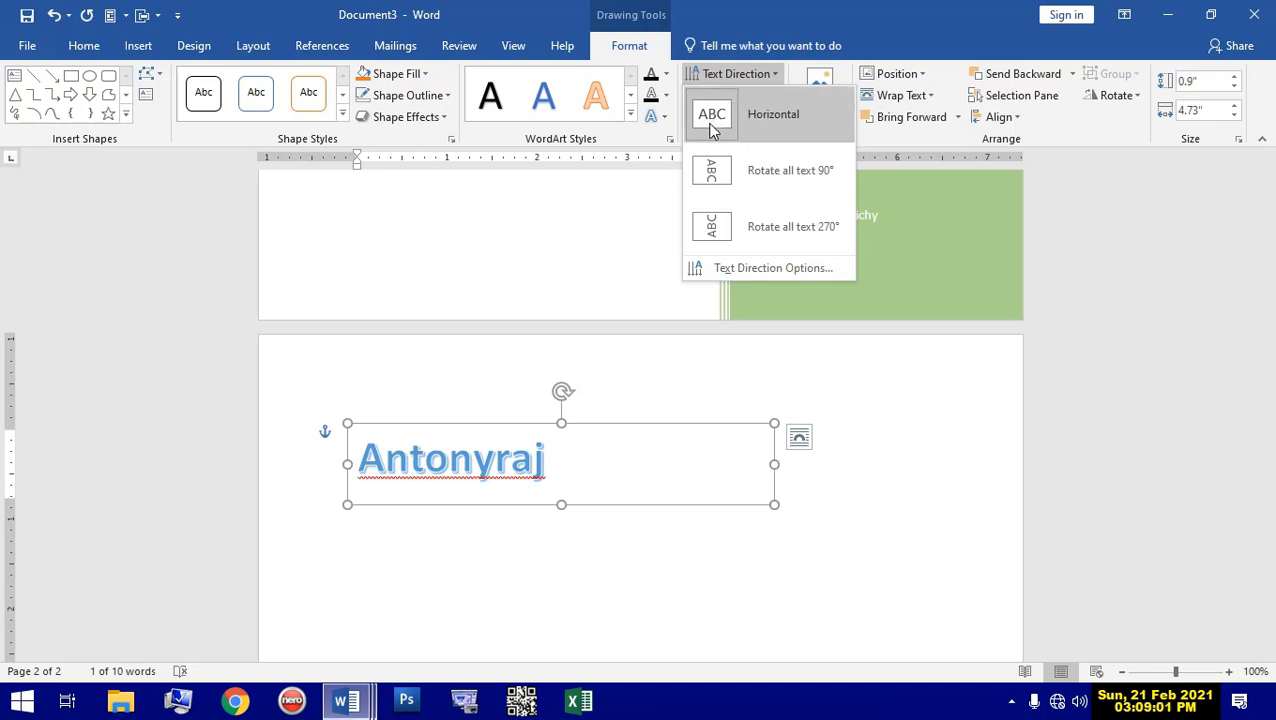
{"action": "left_click", "coordinate": [706, 176]}
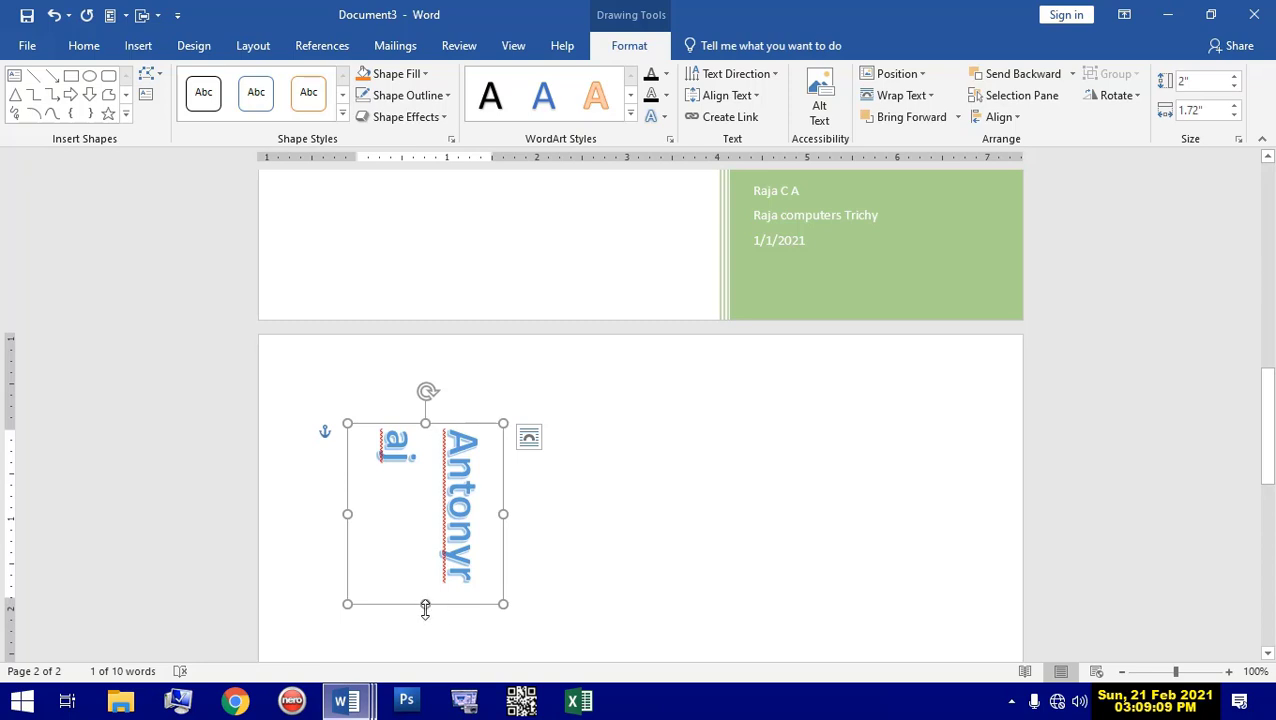
{"action": "left_click_drag", "start_coordinate": [425, 604], "coordinate": [416, 645]}
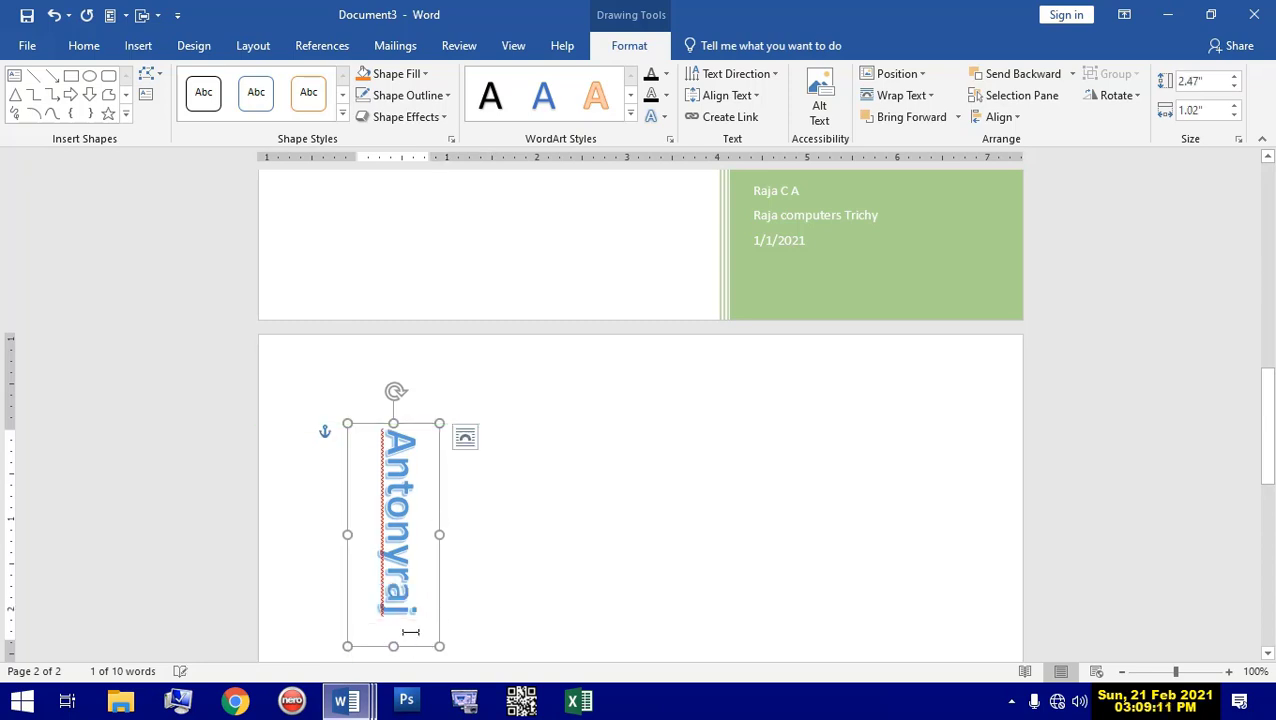
{"action": "left_click", "coordinate": [777, 72]}
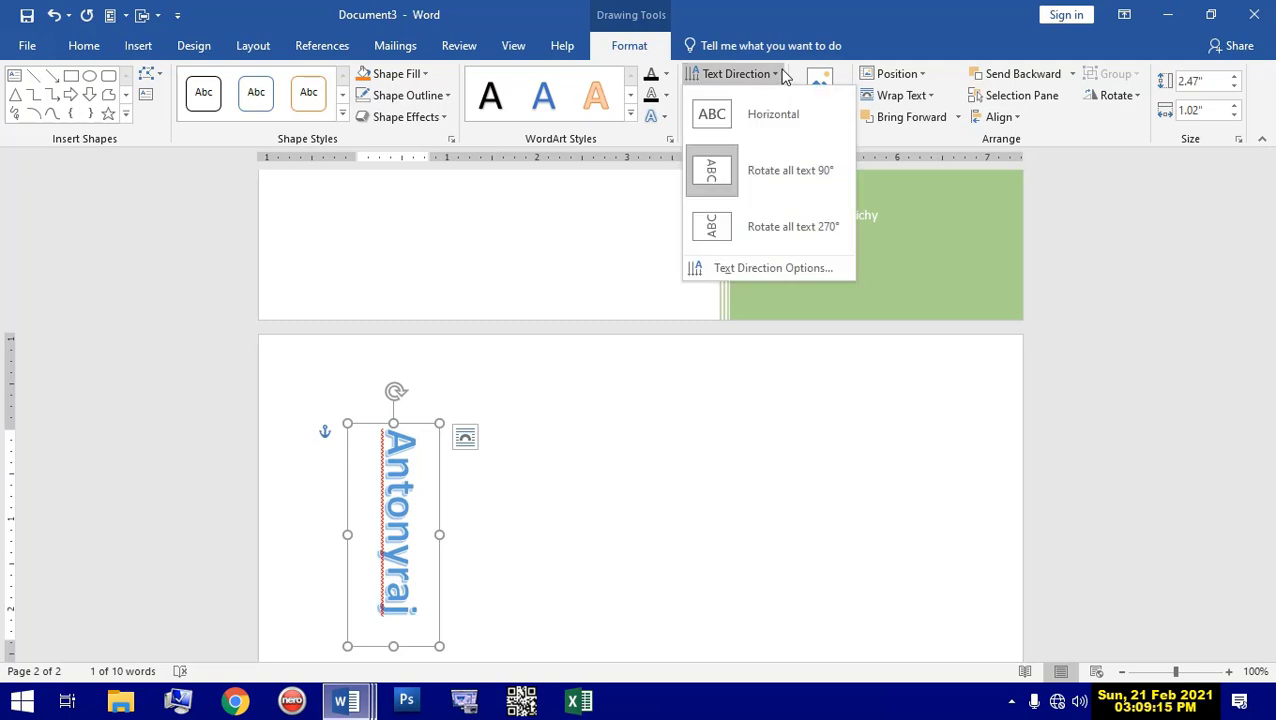
{"action": "left_click", "coordinate": [785, 228]}
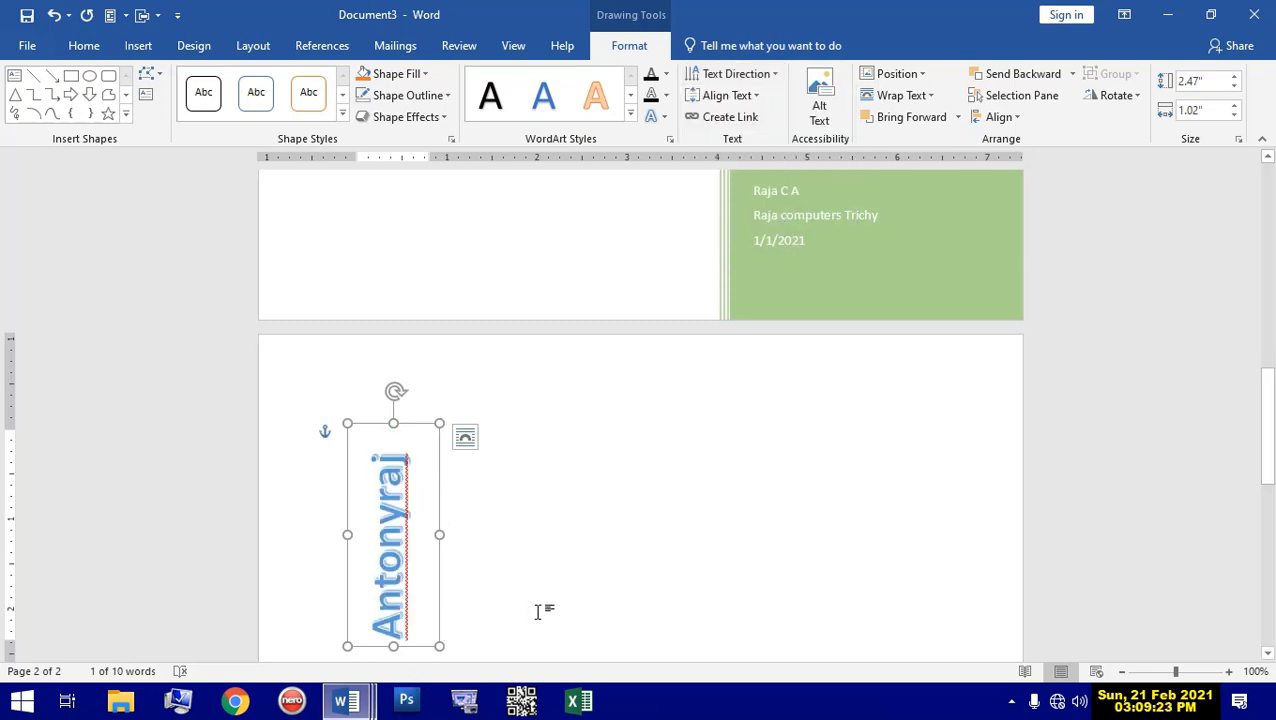
- View and cancel Text Direction Options, then return the text to horizontal
{"action": "left_click", "coordinate": [772, 78]}
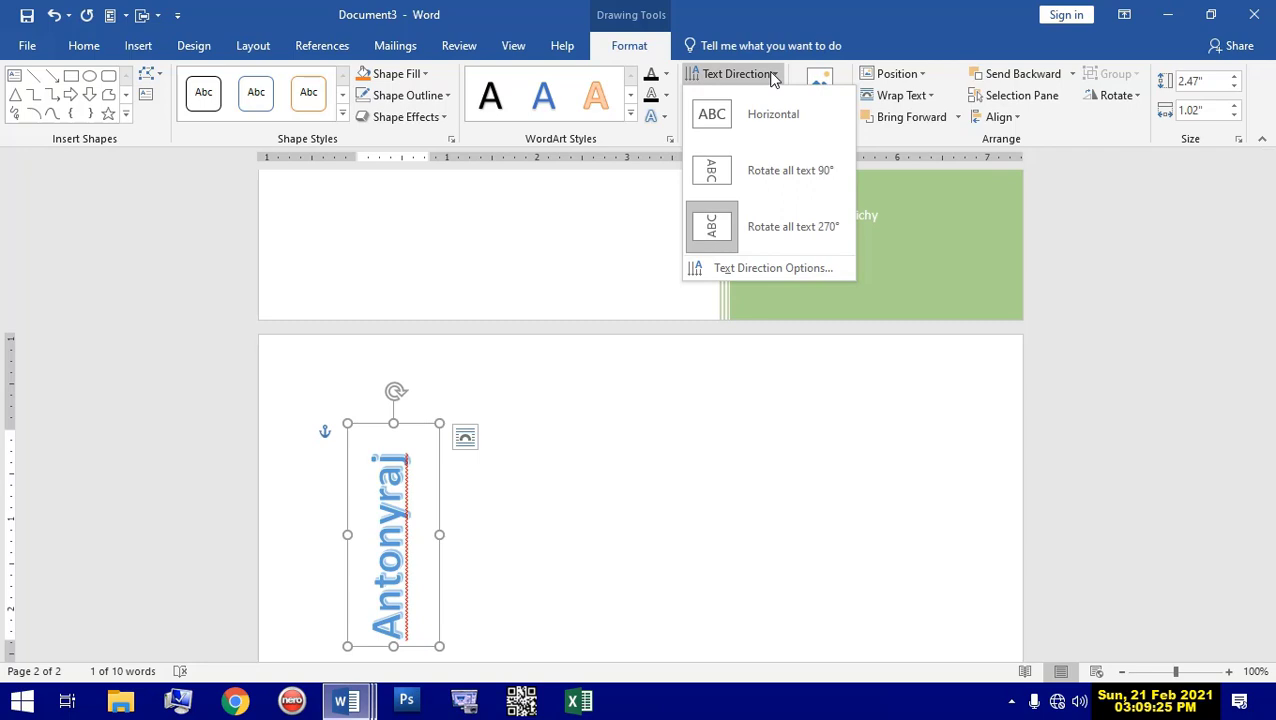
{"action": "left_click", "coordinate": [766, 272]}
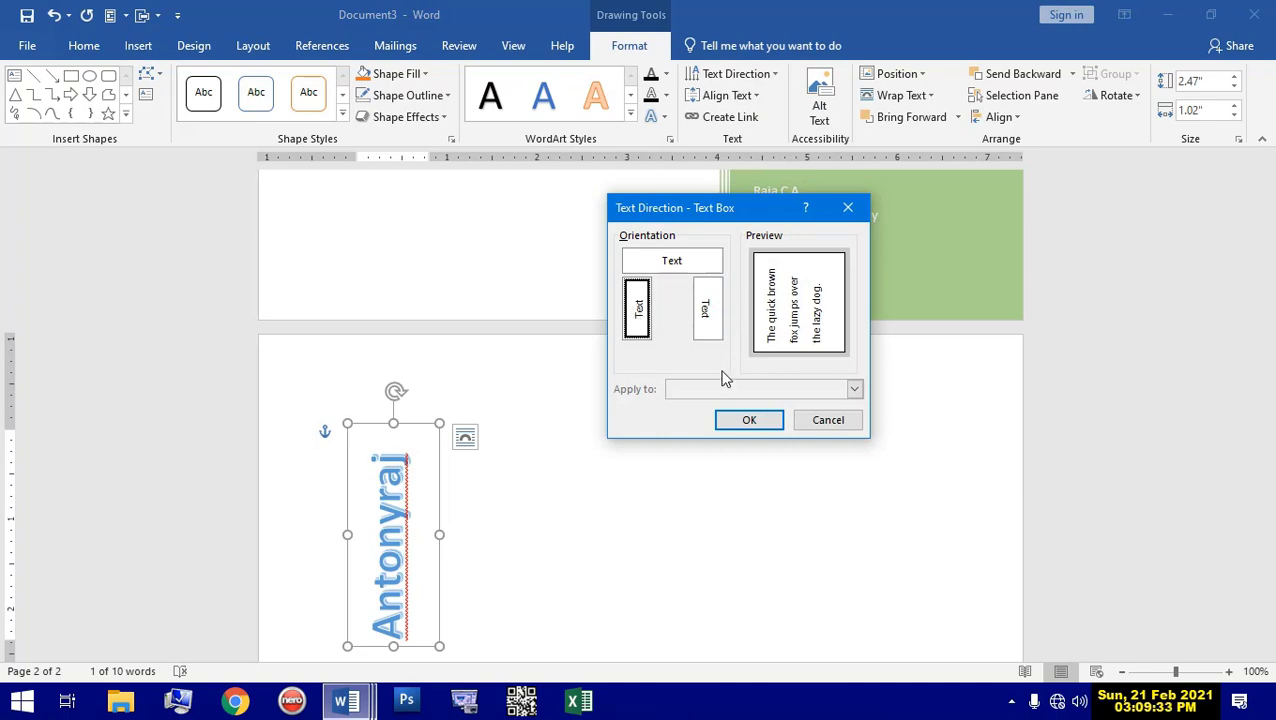
{"action": "left_click", "coordinate": [829, 421]}
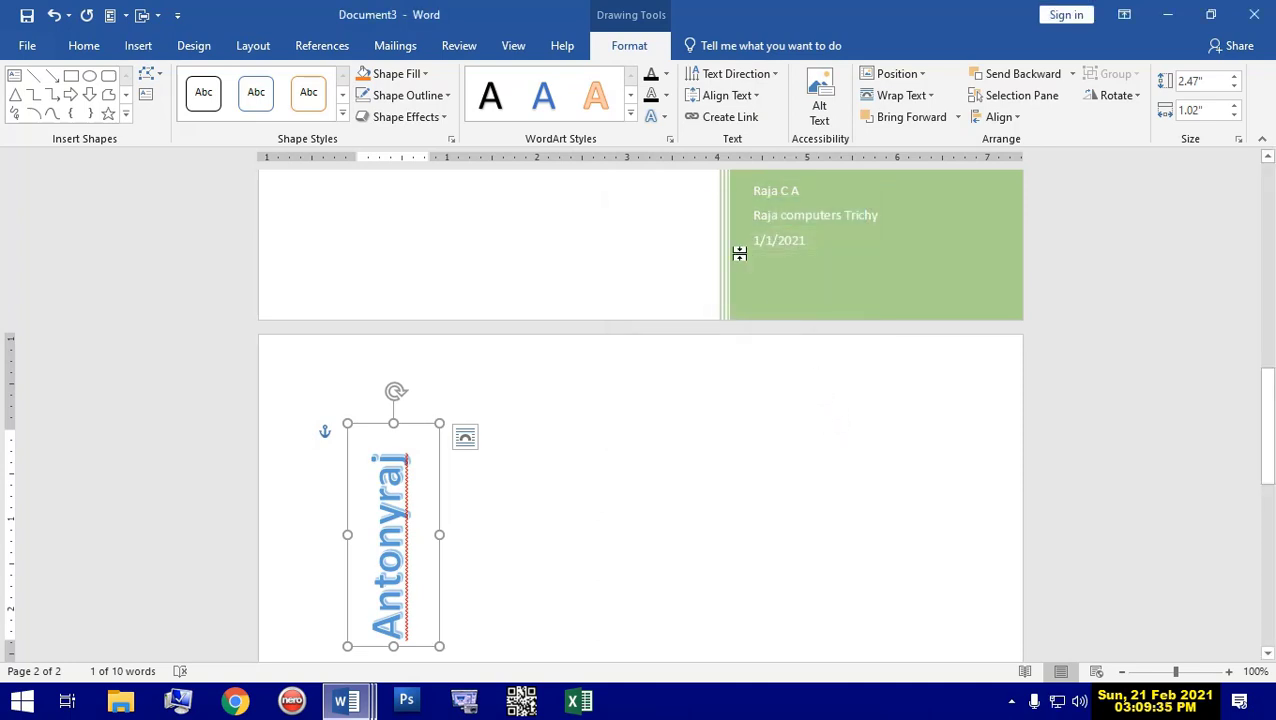
{"action": "left_click", "coordinate": [777, 75]}
{"action": "left_click", "coordinate": [783, 109]}
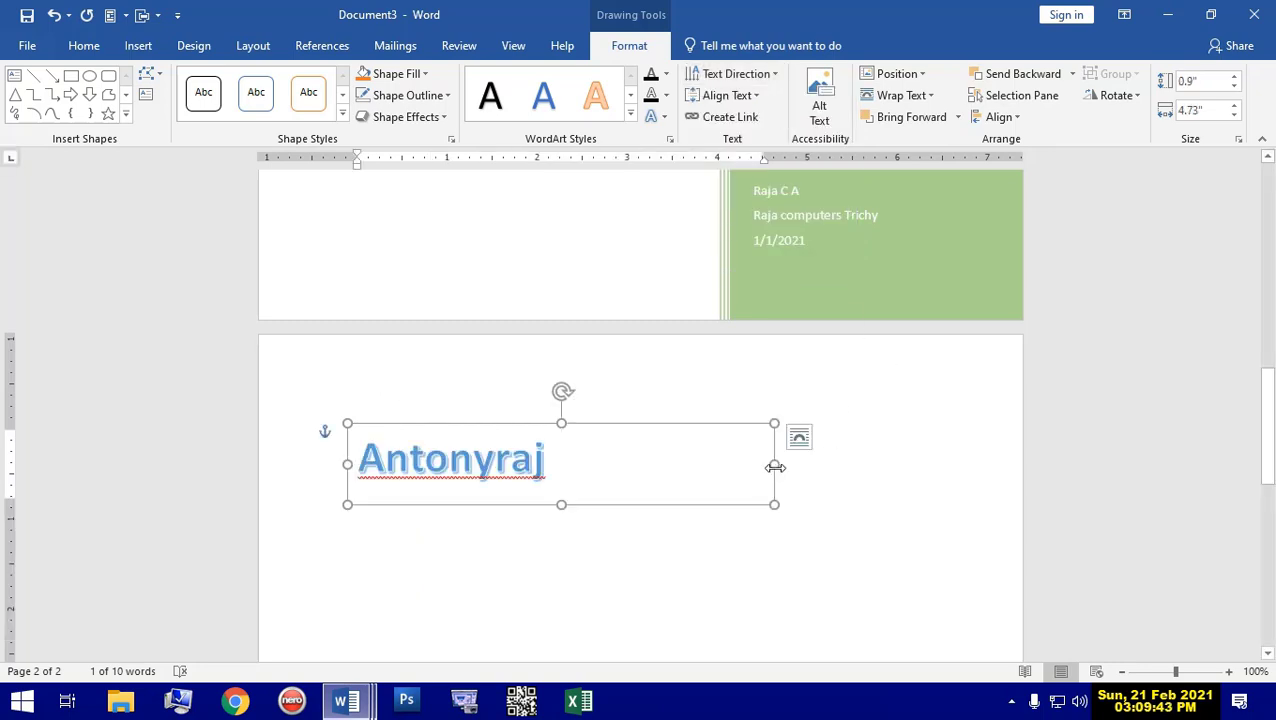
- Resize the box to 3.73" by 6.4" and align Antonyraj middle, then bottom
{"action": "left_click_drag", "start_coordinate": [775, 465], "coordinate": [924, 478]}
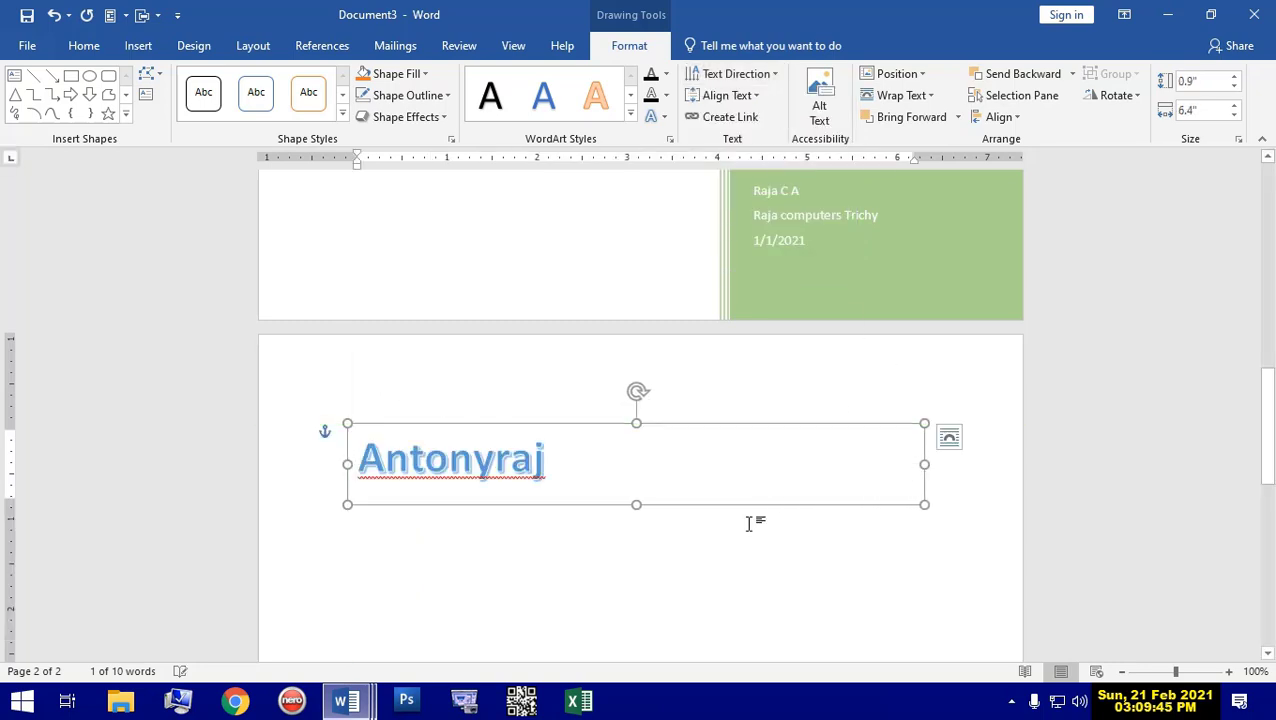
{"action": "left_click_drag", "start_coordinate": [637, 509], "coordinate": [636, 654]}
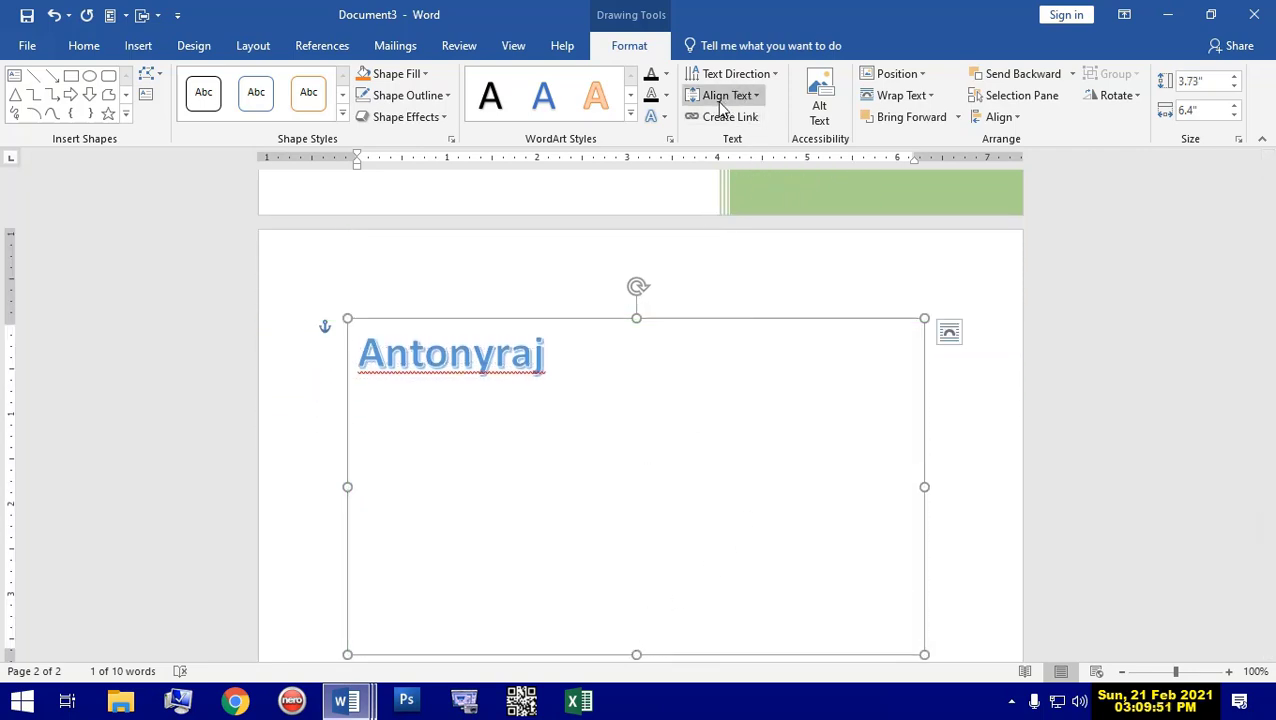
{"action": "left_click", "coordinate": [758, 97]}
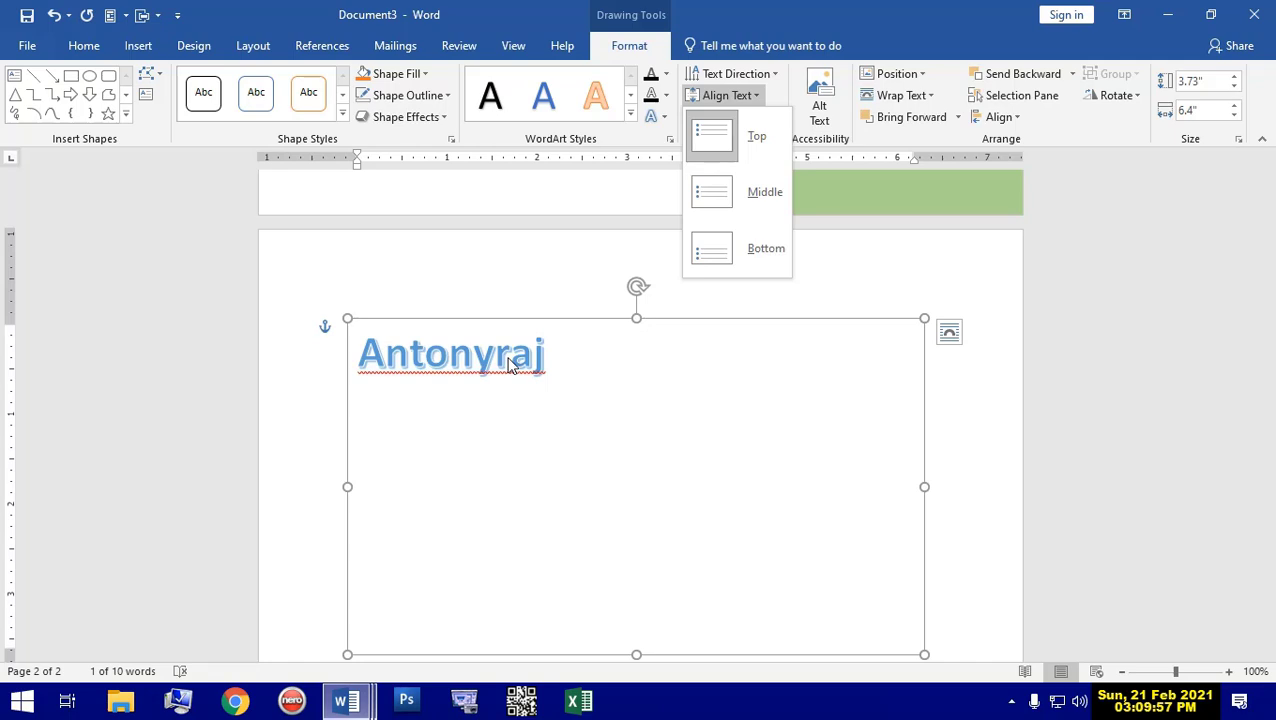
{"action": "left_click", "coordinate": [725, 193]}
{"action": "scroll", "coordinate": [723, 192], "scroll_direction": "down", "scroll_amount": 2}
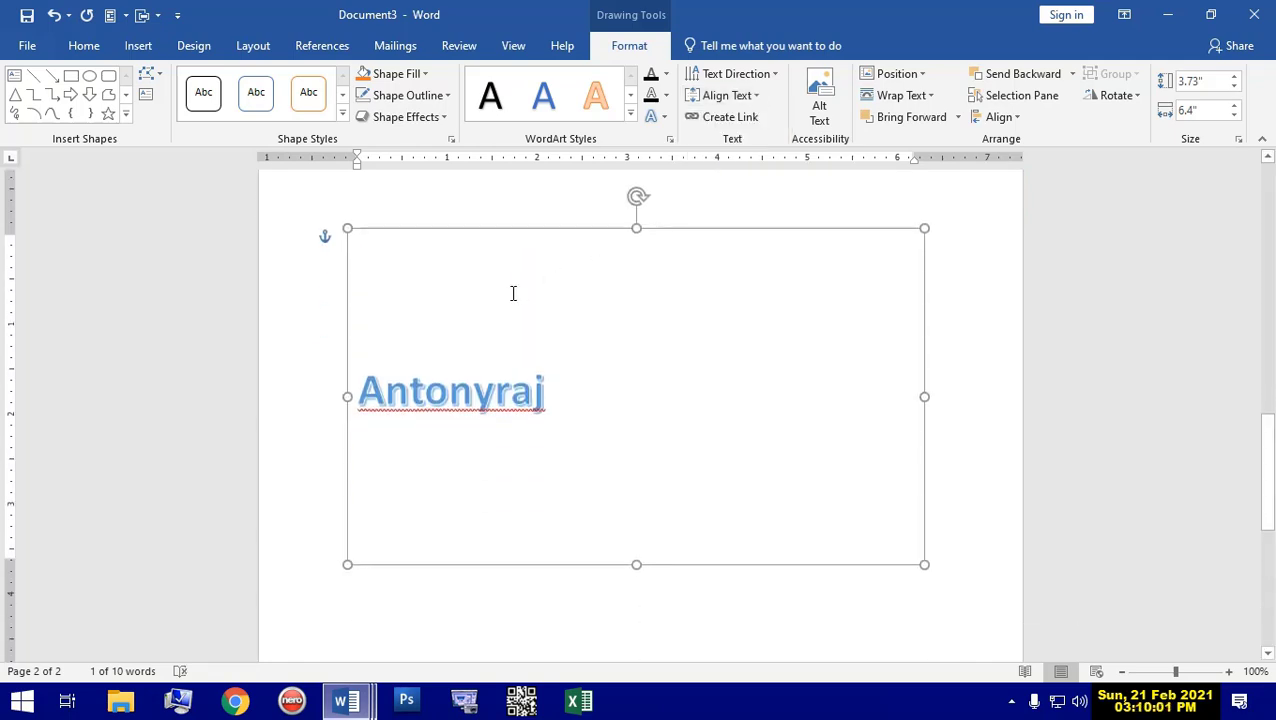
{"action": "left_click", "coordinate": [757, 94]}
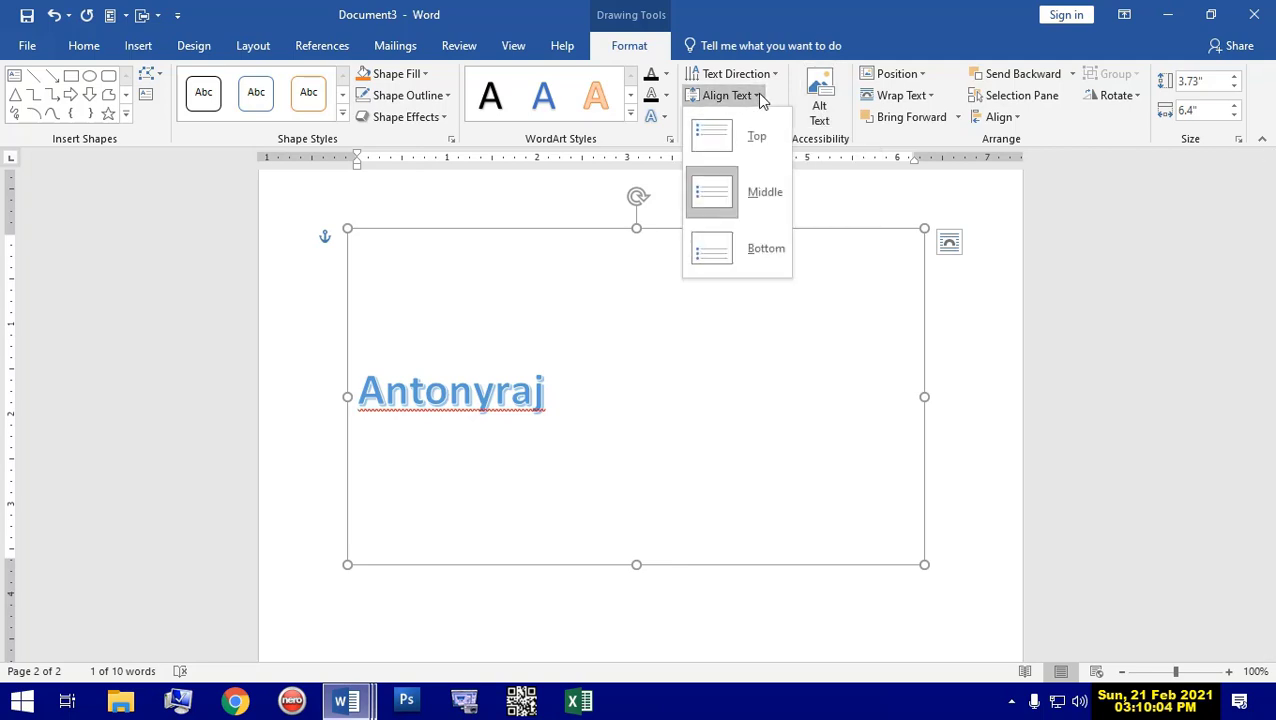
{"action": "left_click", "coordinate": [717, 258]}
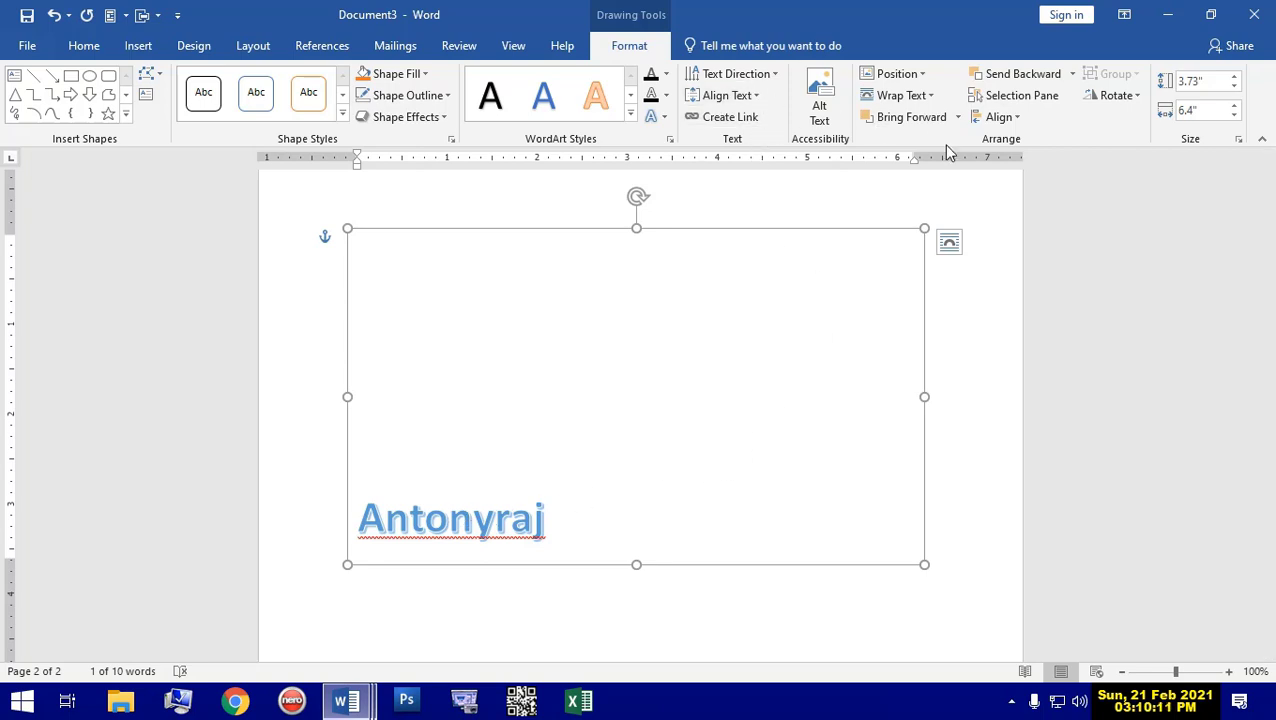
- Try the top left, middle centre and top centre Position options for the box
{"action": "left_click", "coordinate": [920, 76]}
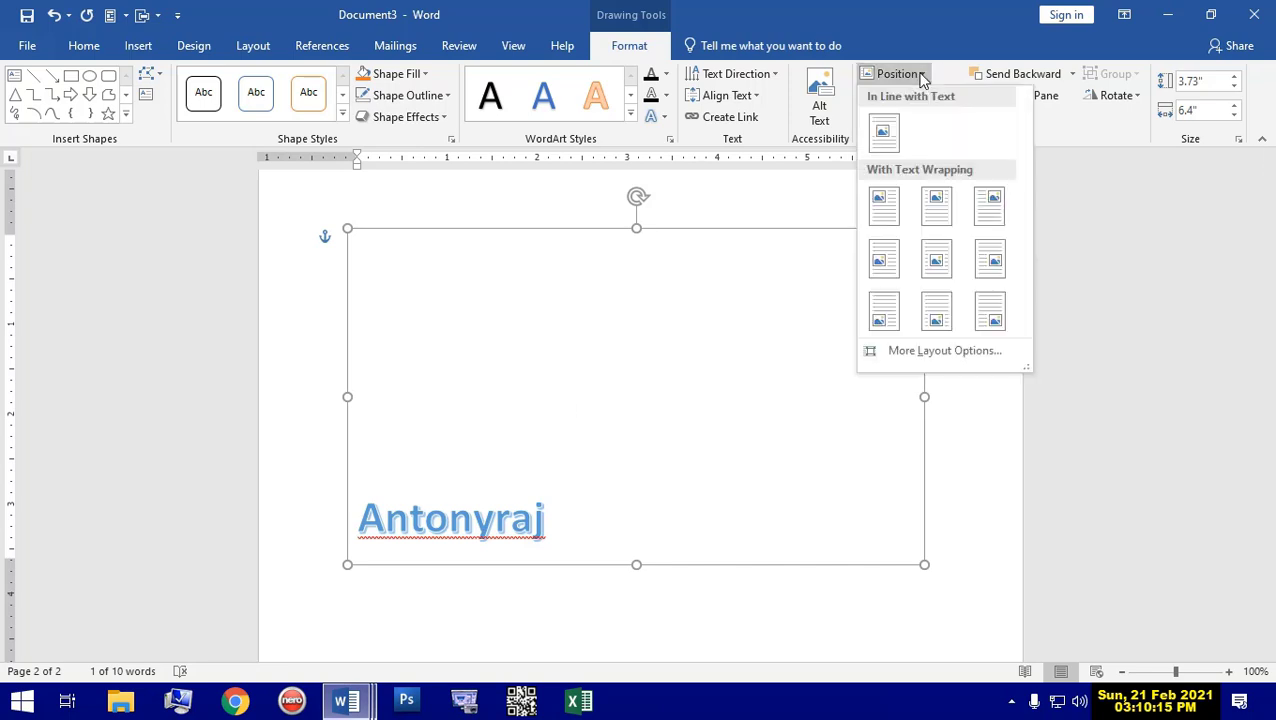
{"action": "left_click", "coordinate": [881, 206]}
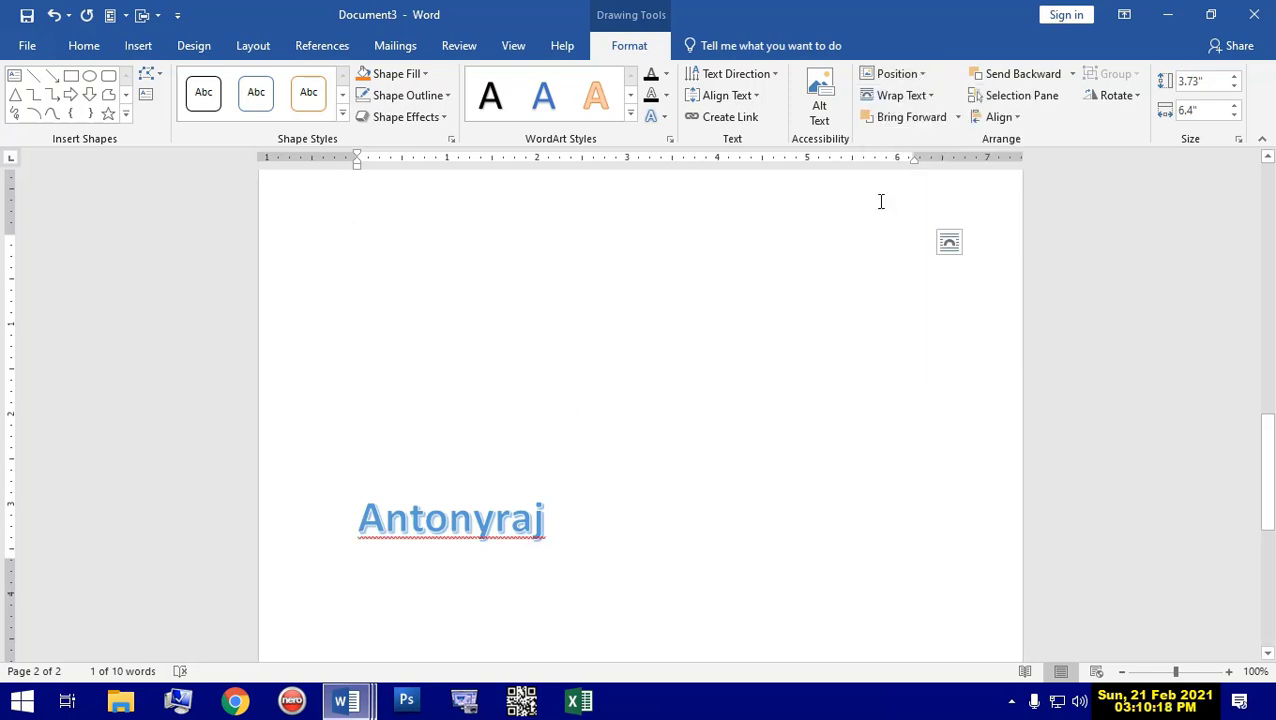
{"action": "left_click", "coordinate": [922, 75]}
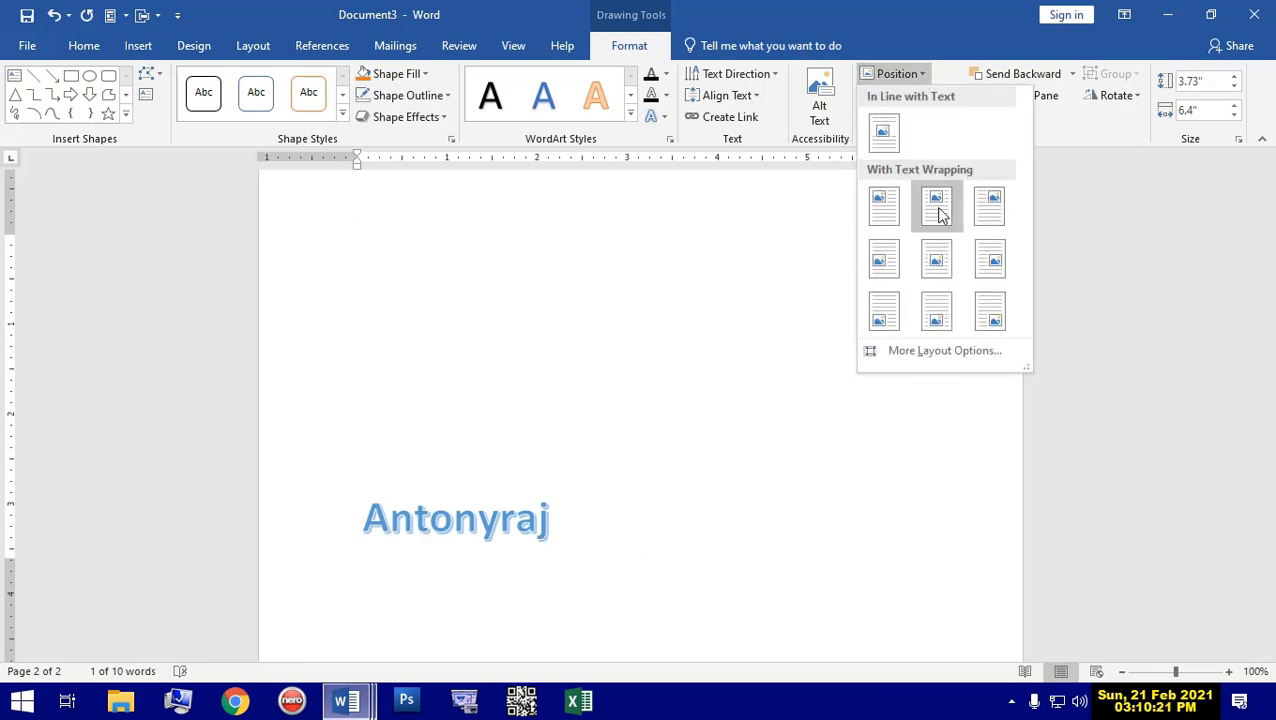
{"action": "left_click", "coordinate": [937, 271]}
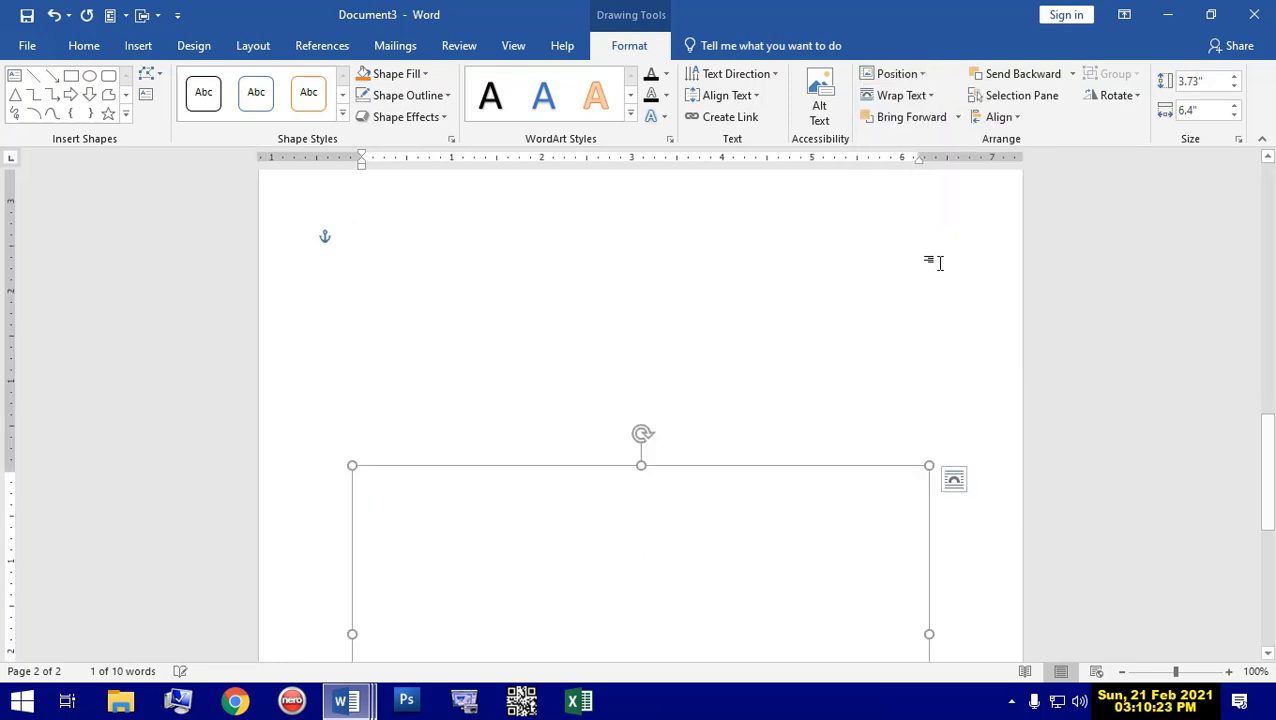
{"action": "scroll", "coordinate": [940, 262], "scroll_direction": "down", "scroll_amount": 3}
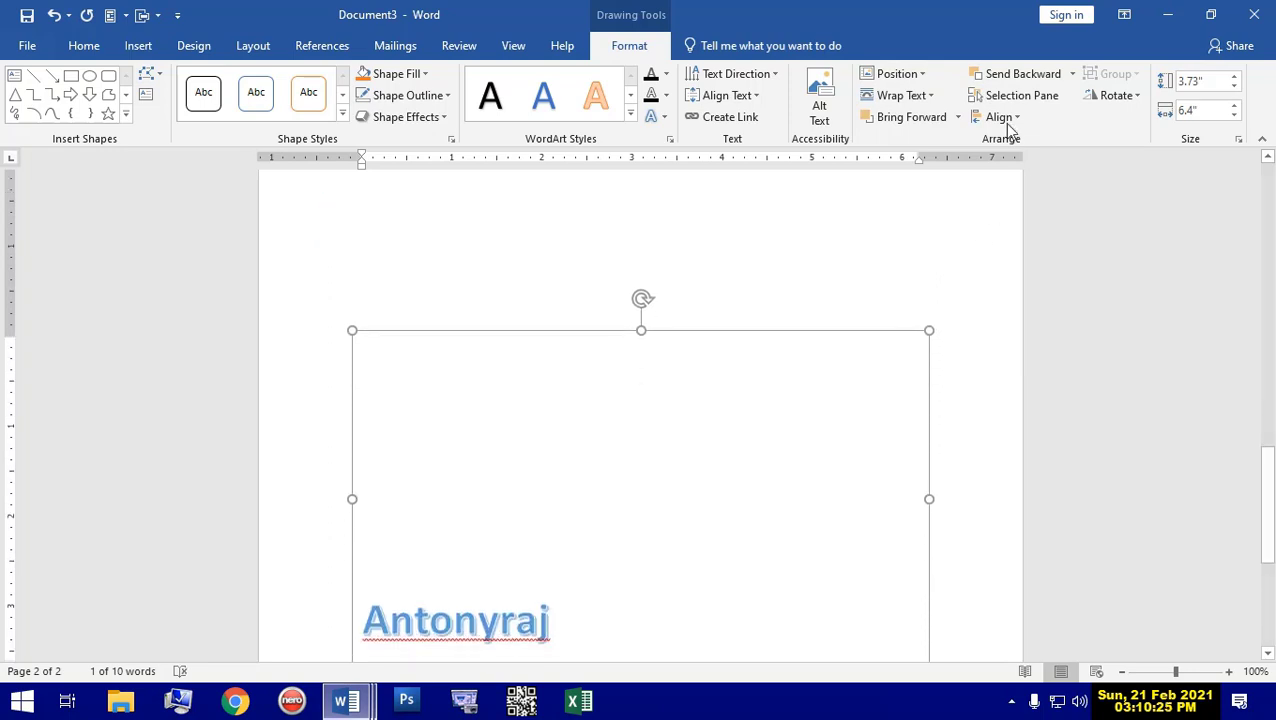
{"action": "left_click", "coordinate": [922, 75]}
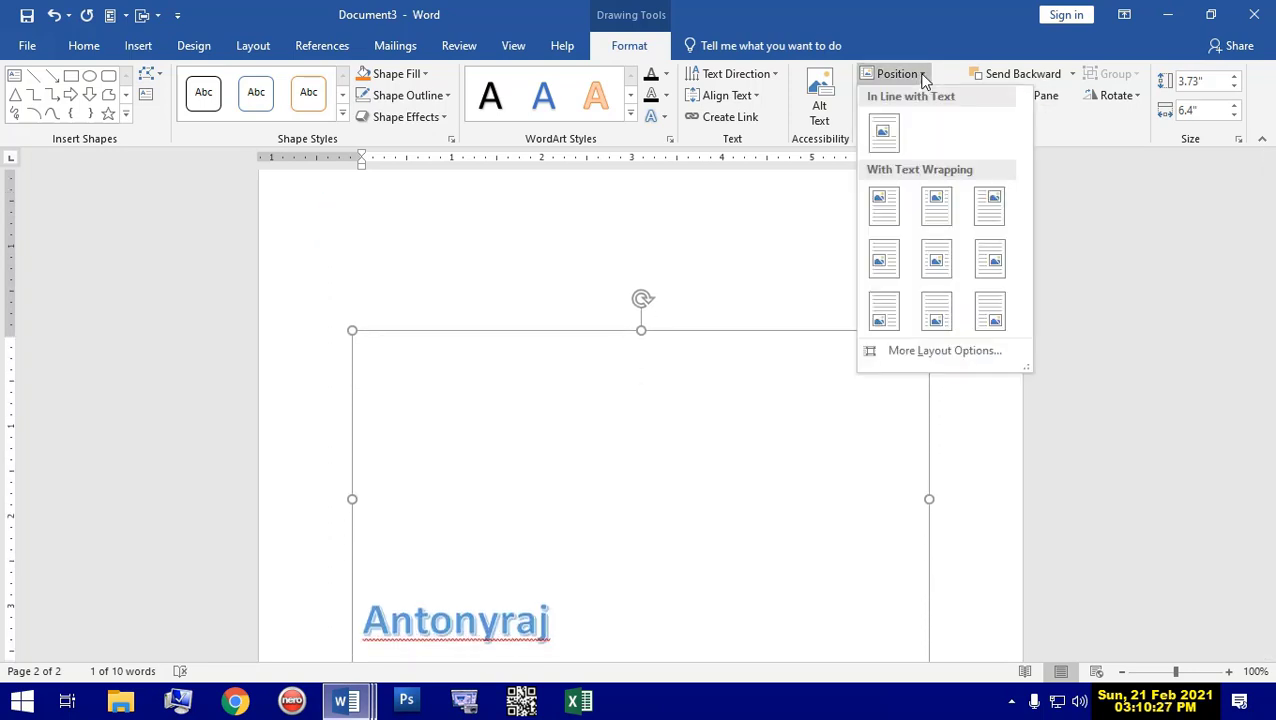
{"action": "left_click", "coordinate": [930, 205]}
- Try top left and middle centre positions again, then undo the changes with Ctrl+Z
{"action": "scroll", "coordinate": [930, 200], "scroll_direction": "down", "scroll_amount": 3}
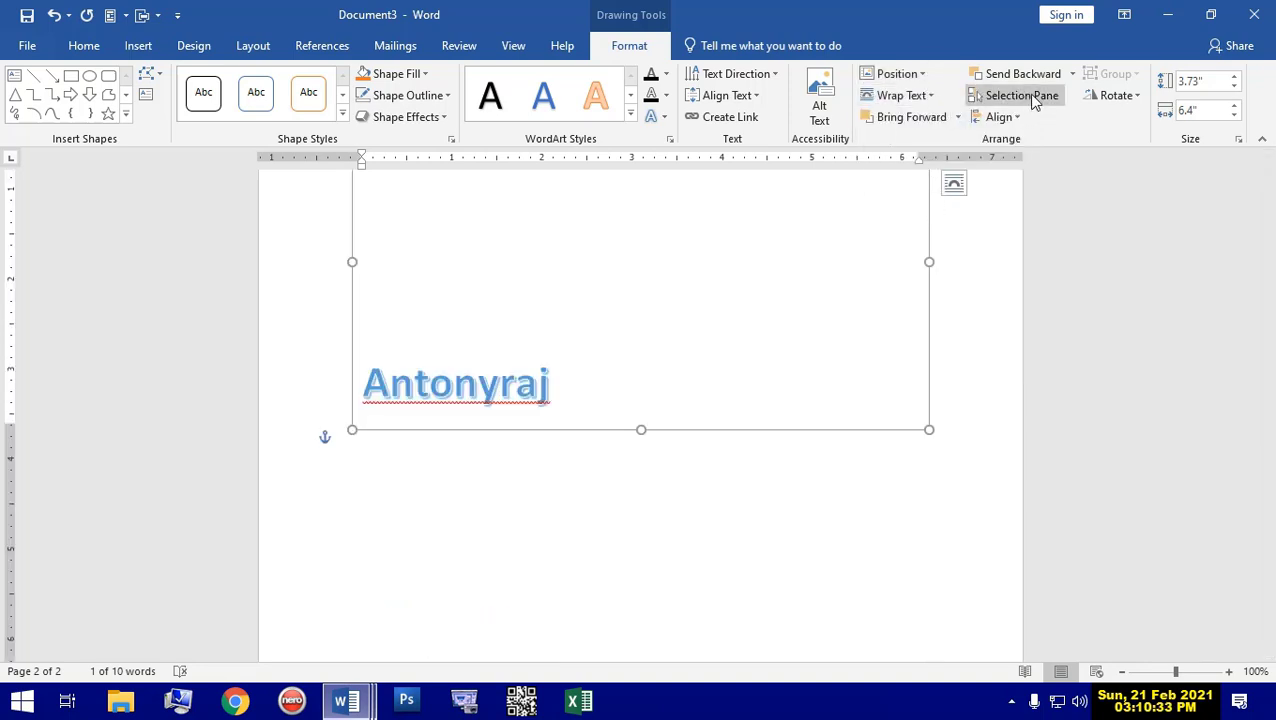
{"action": "left_click", "coordinate": [925, 74]}
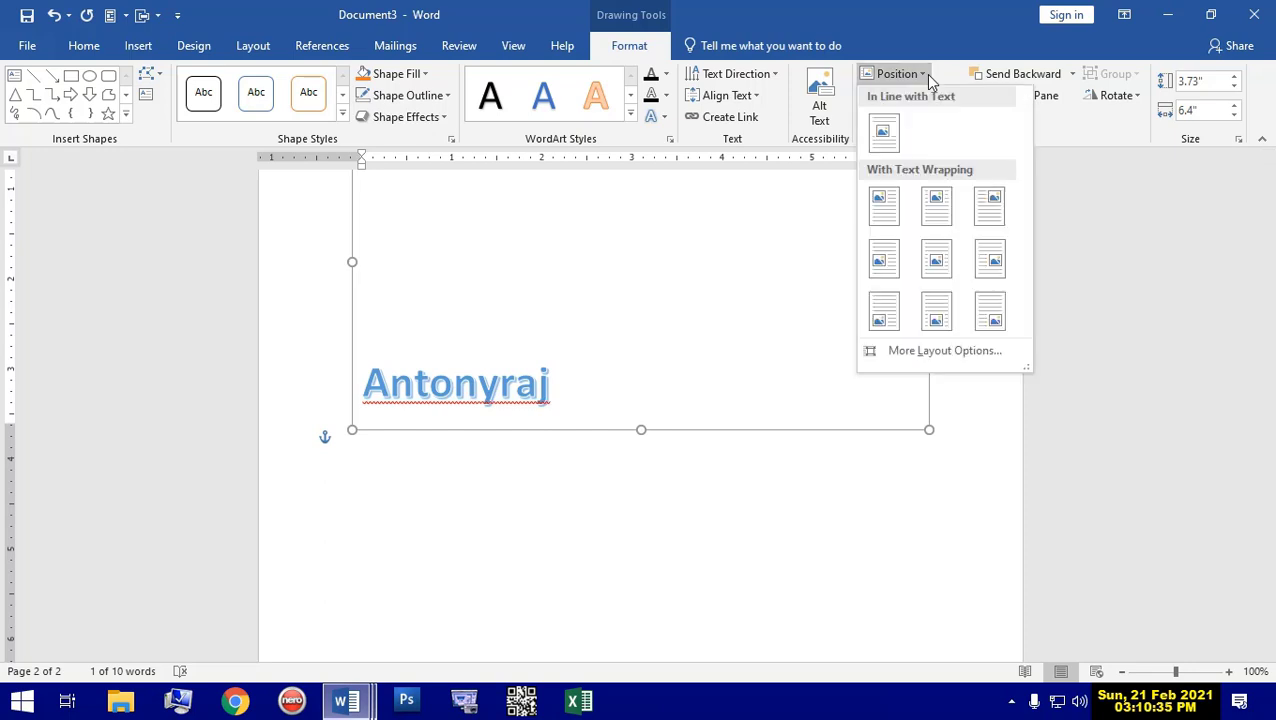
{"action": "left_click", "coordinate": [884, 211]}
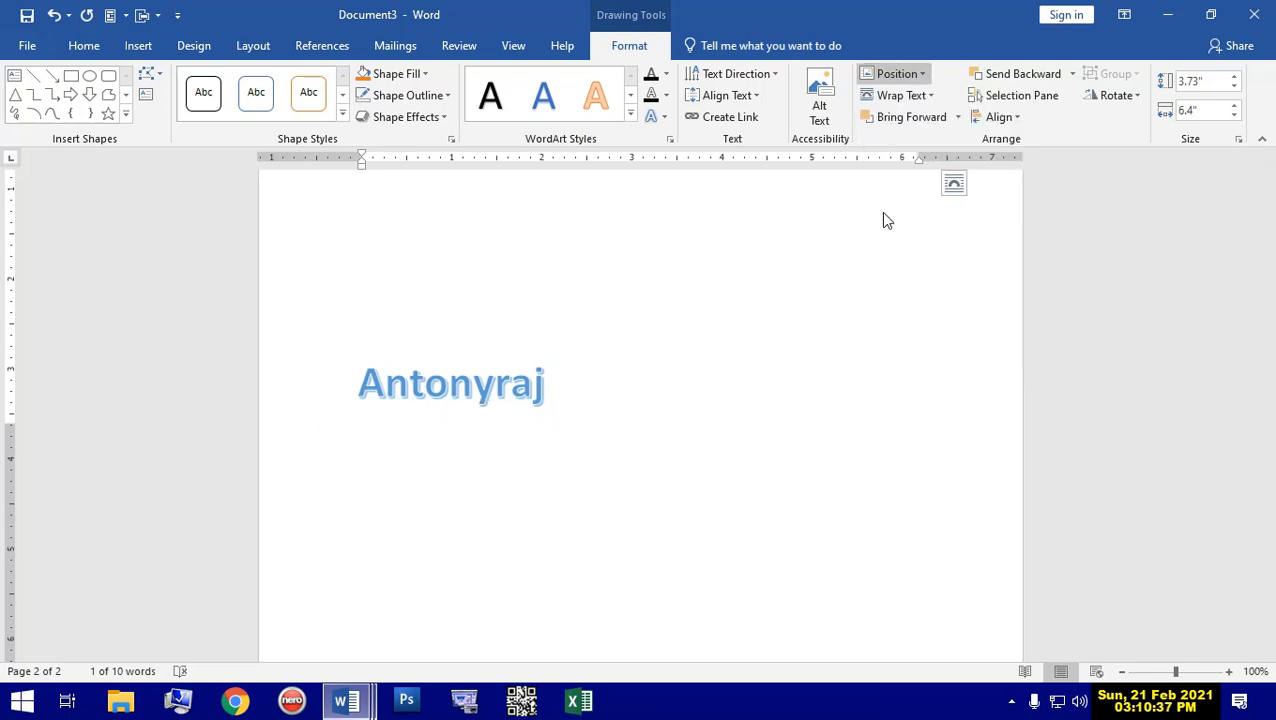
{"action": "left_click", "coordinate": [921, 76]}
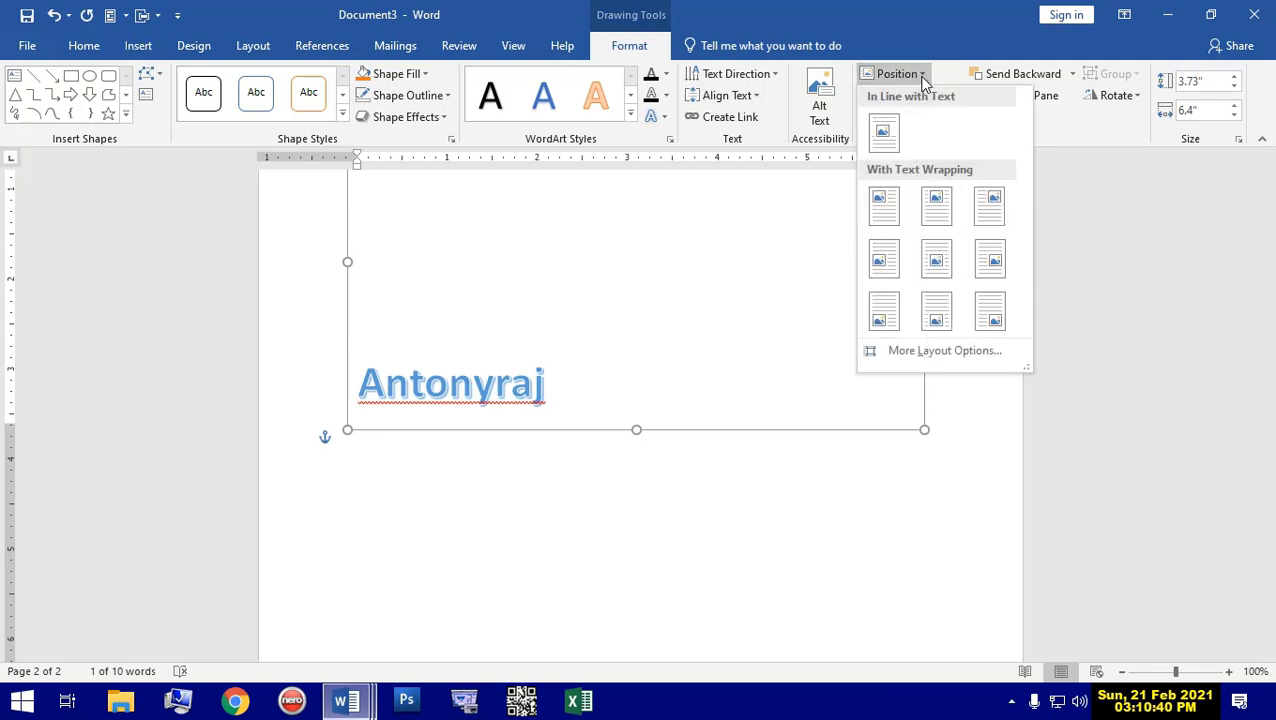
{"action": "left_click", "coordinate": [934, 252]}
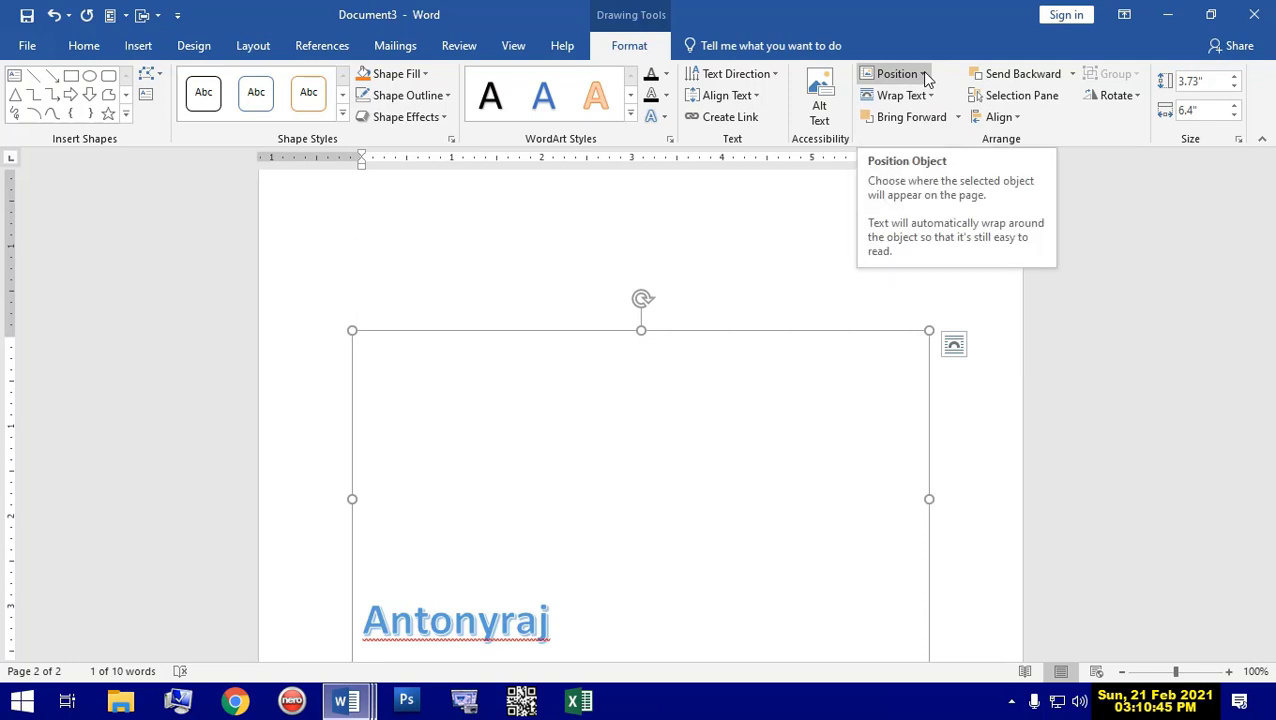
{"action": "key", "text": "ctrl+z"}
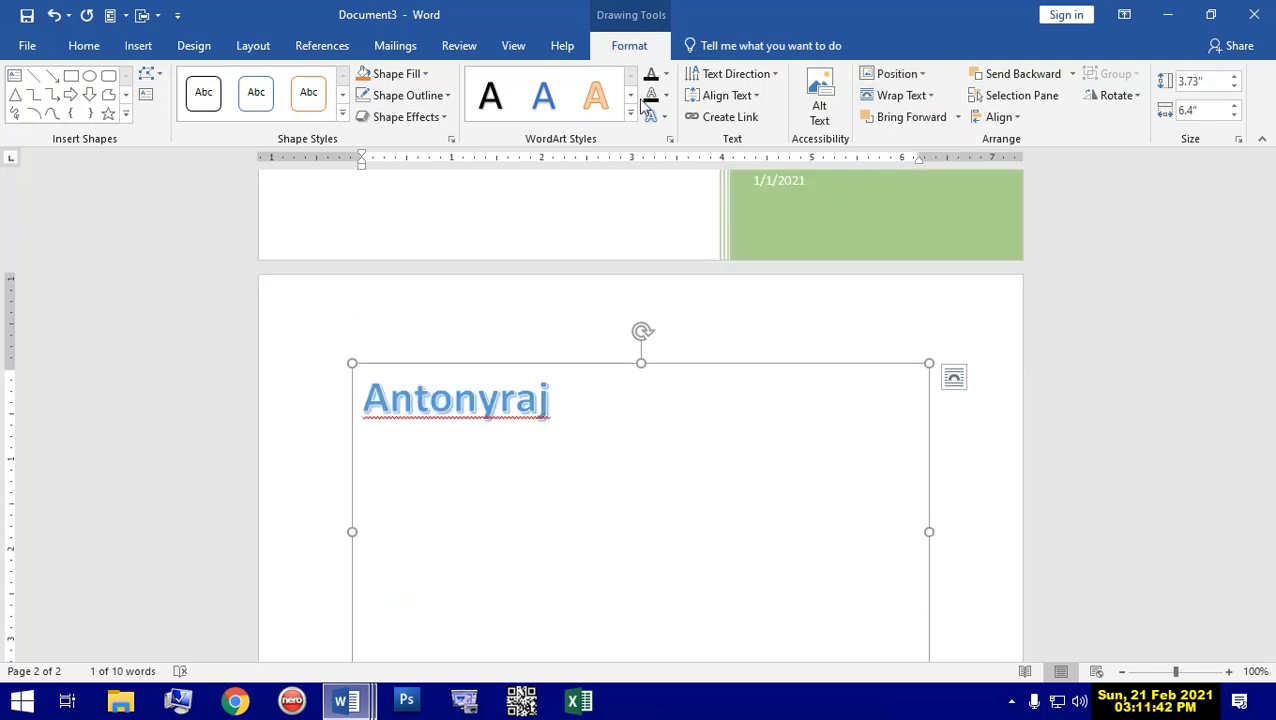
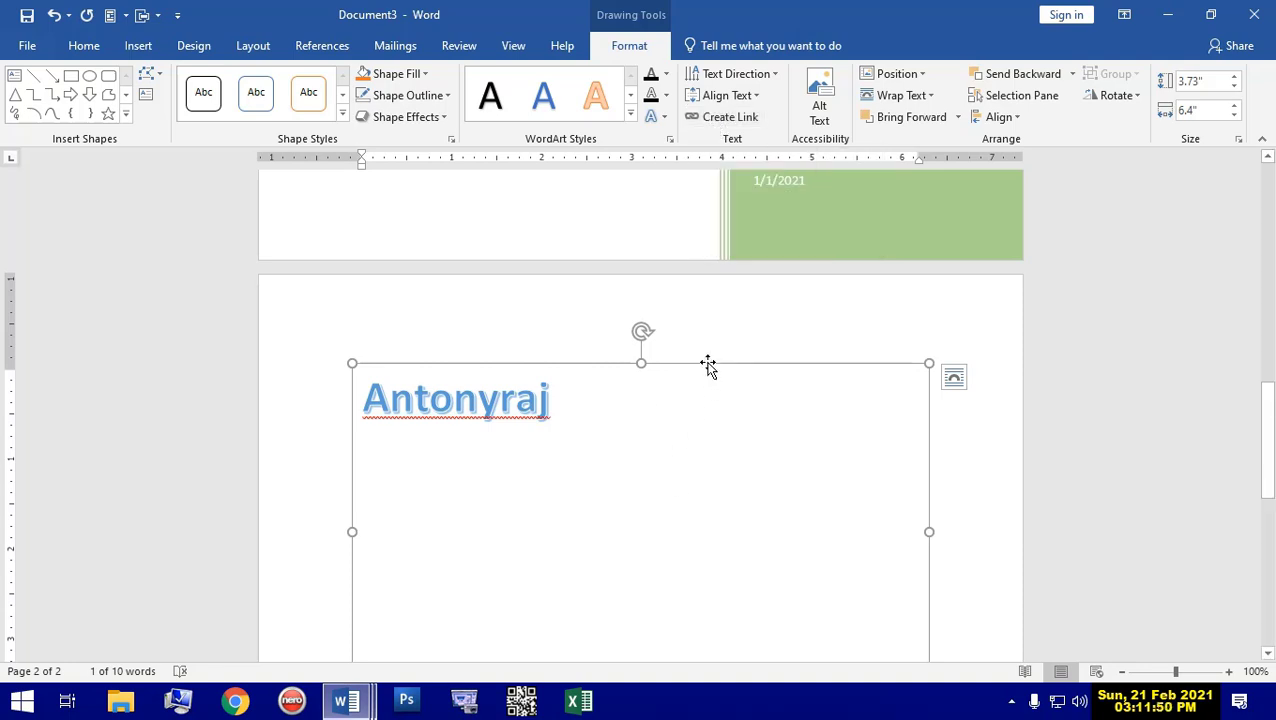
- Delete the Antonyraj text box and draw a first text box at the top left of page 2
{"action": "key", "text": "Delete"}
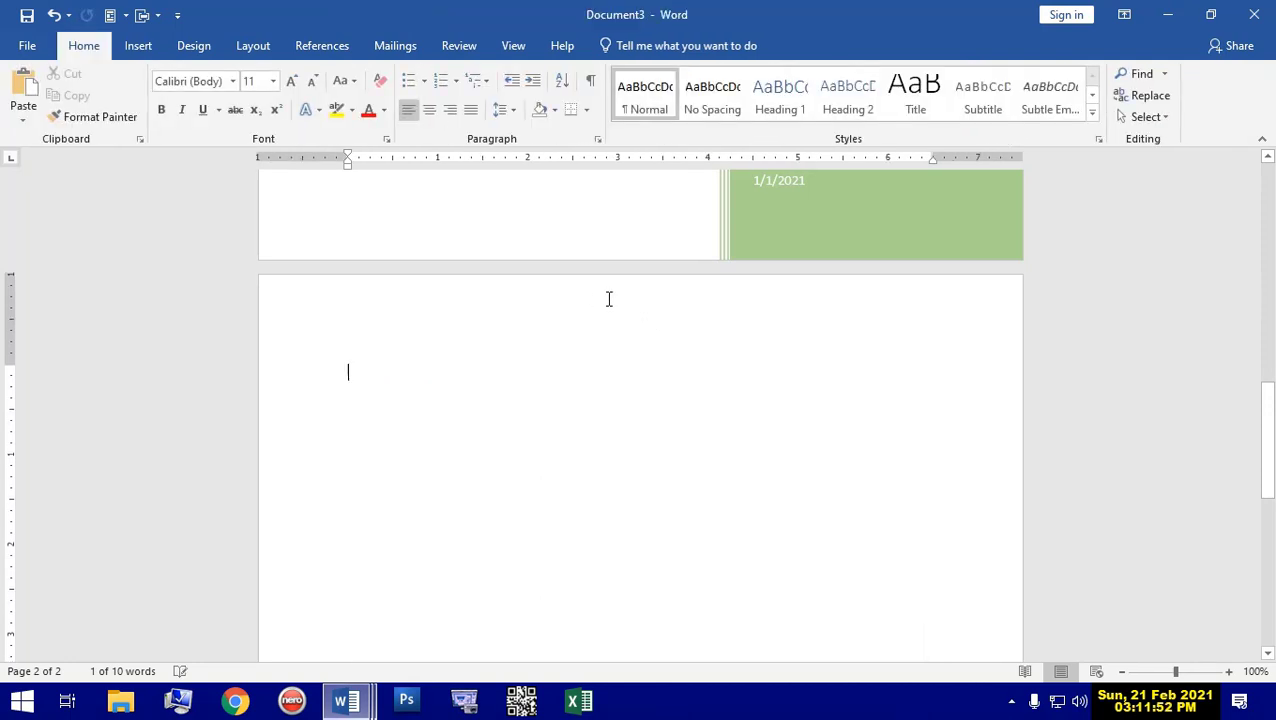
{"action": "left_click", "coordinate": [137, 46]}
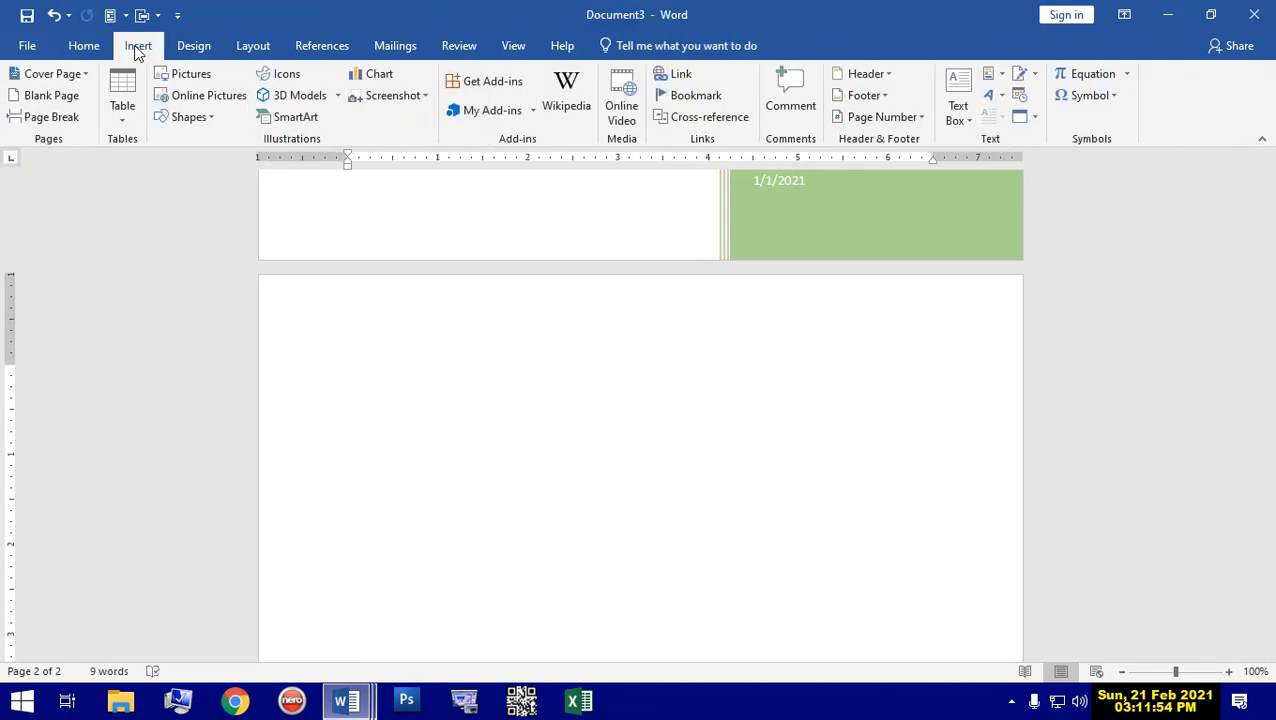
{"action": "left_click", "coordinate": [197, 126]}
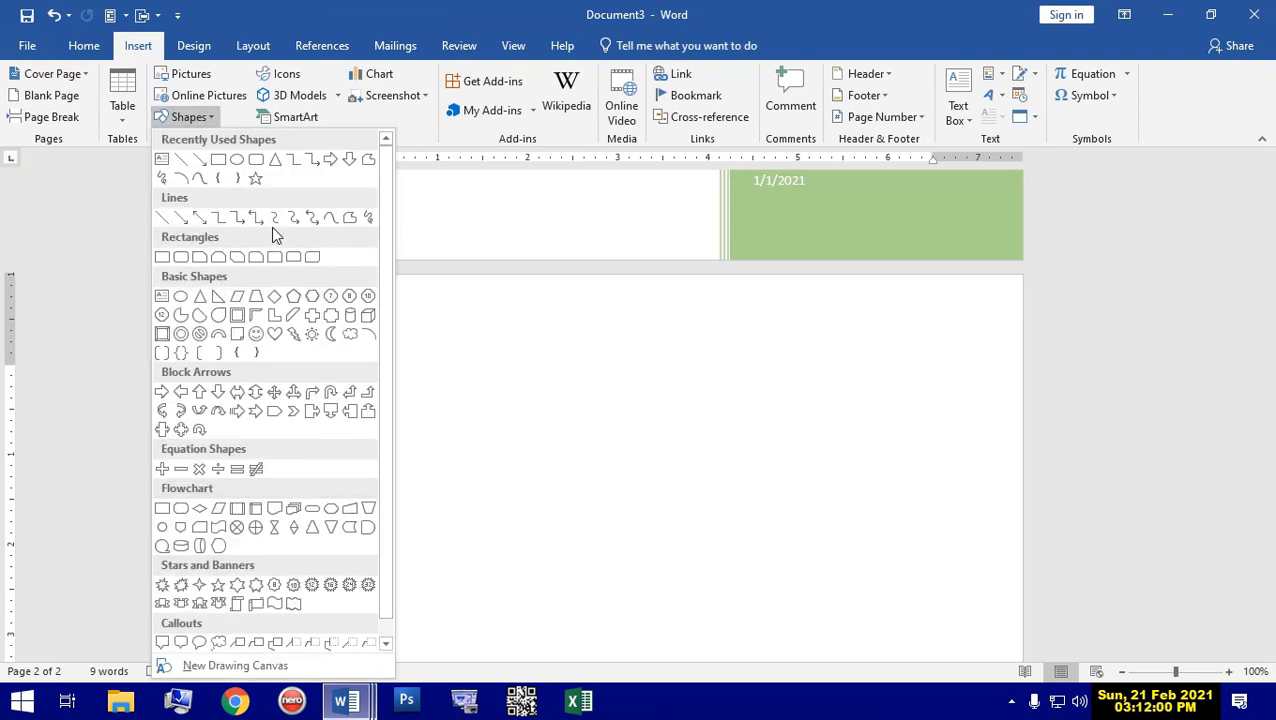
{"action": "left_click", "coordinate": [161, 160]}
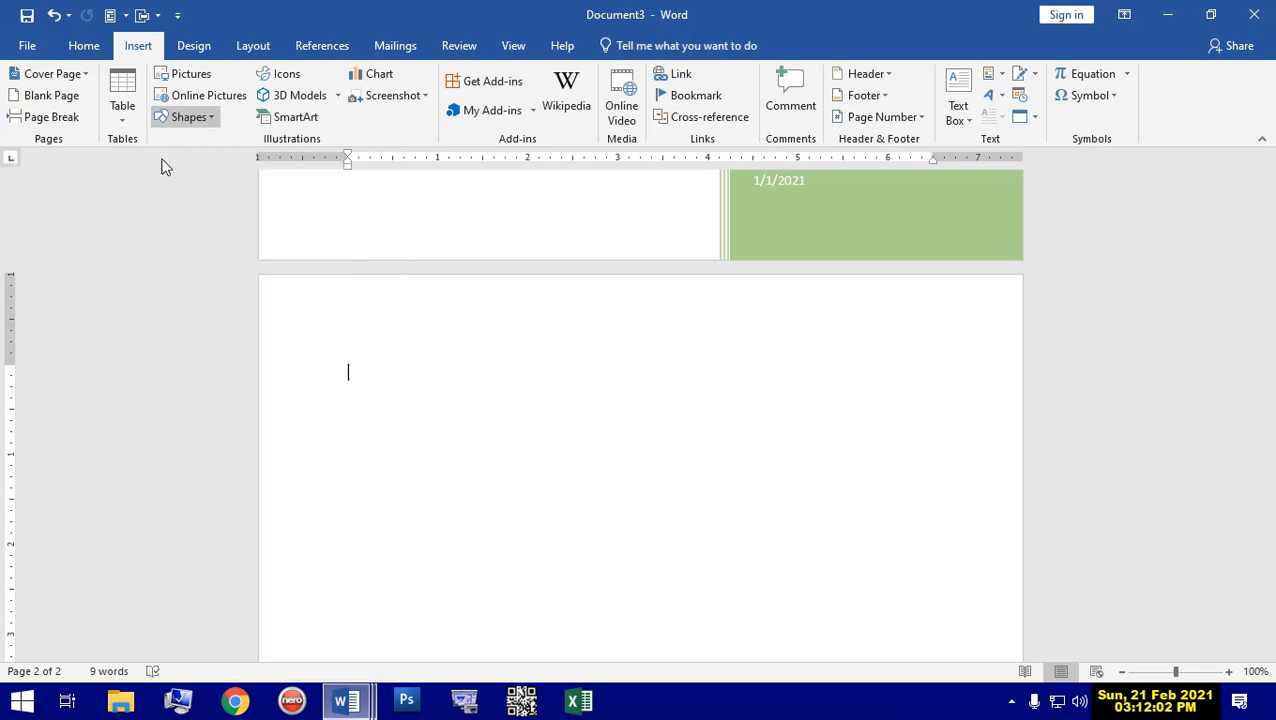
{"action": "left_click_drag", "start_coordinate": [347, 376], "coordinate": [508, 451]}
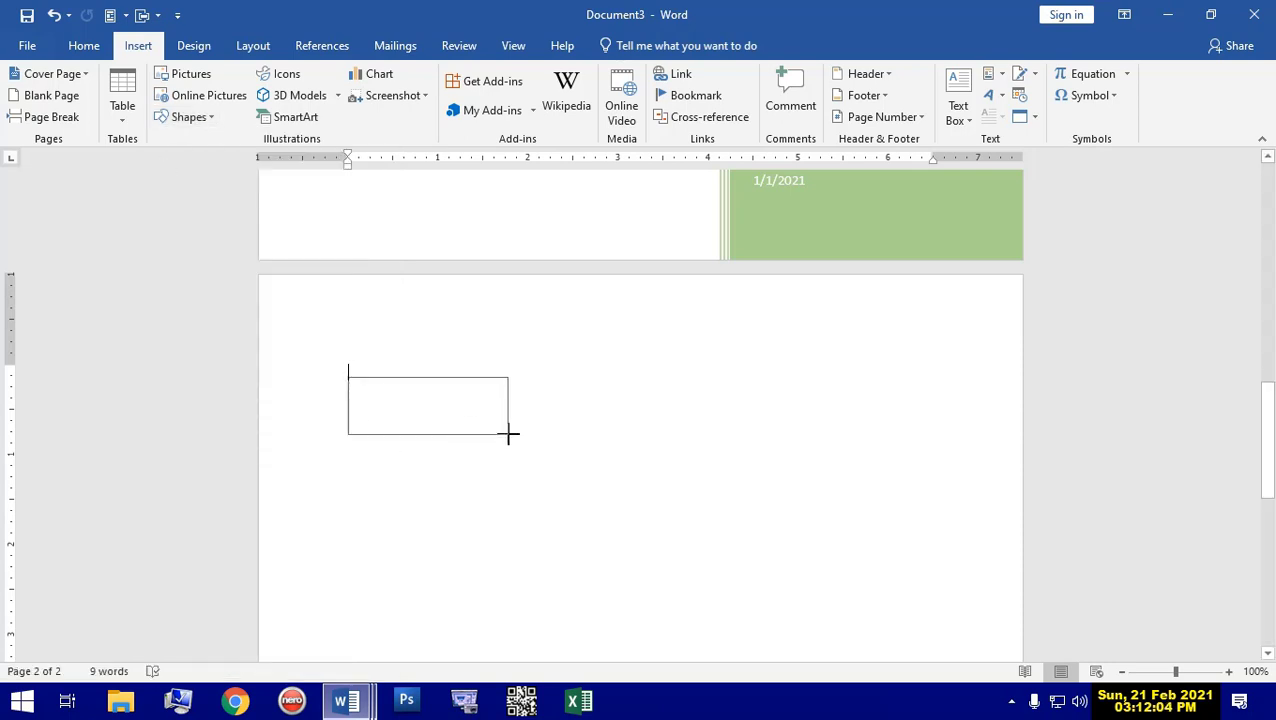
{"action": "left_click", "coordinate": [702, 401]}
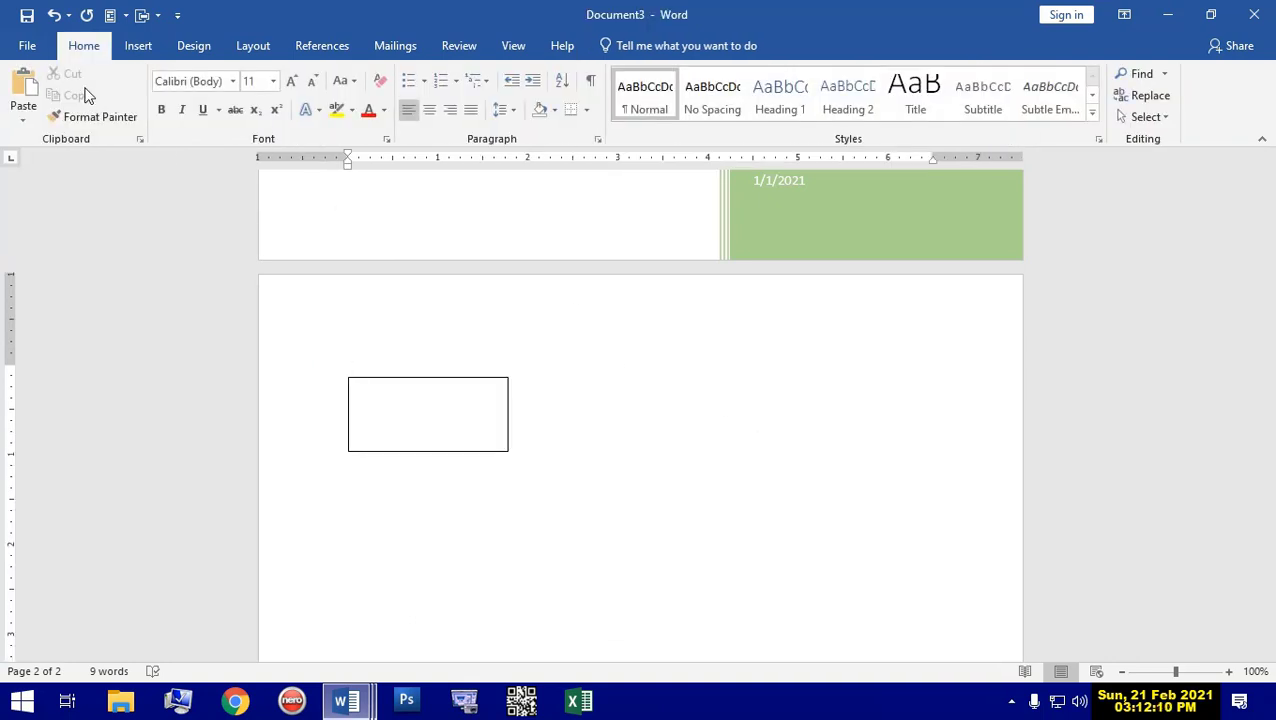
- Draw two more text boxes to its right, completing a row of three
{"action": "left_click", "coordinate": [141, 53]}
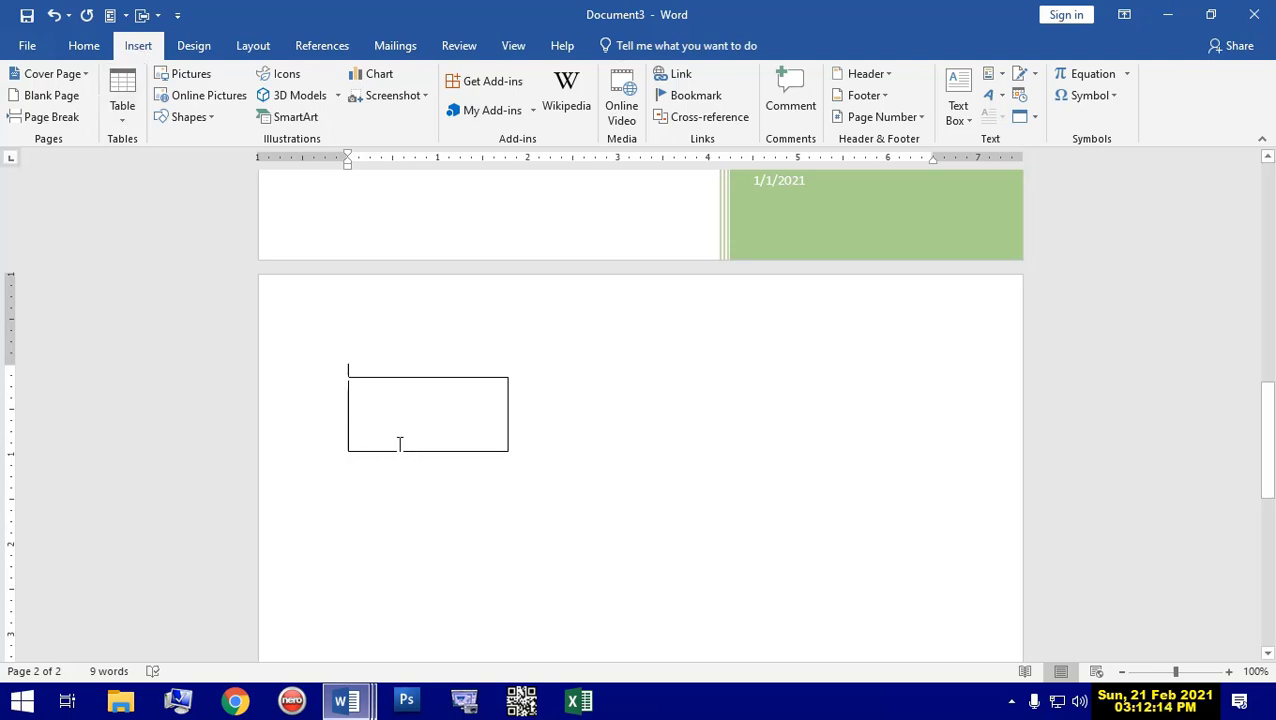
{"action": "left_click", "coordinate": [416, 378]}
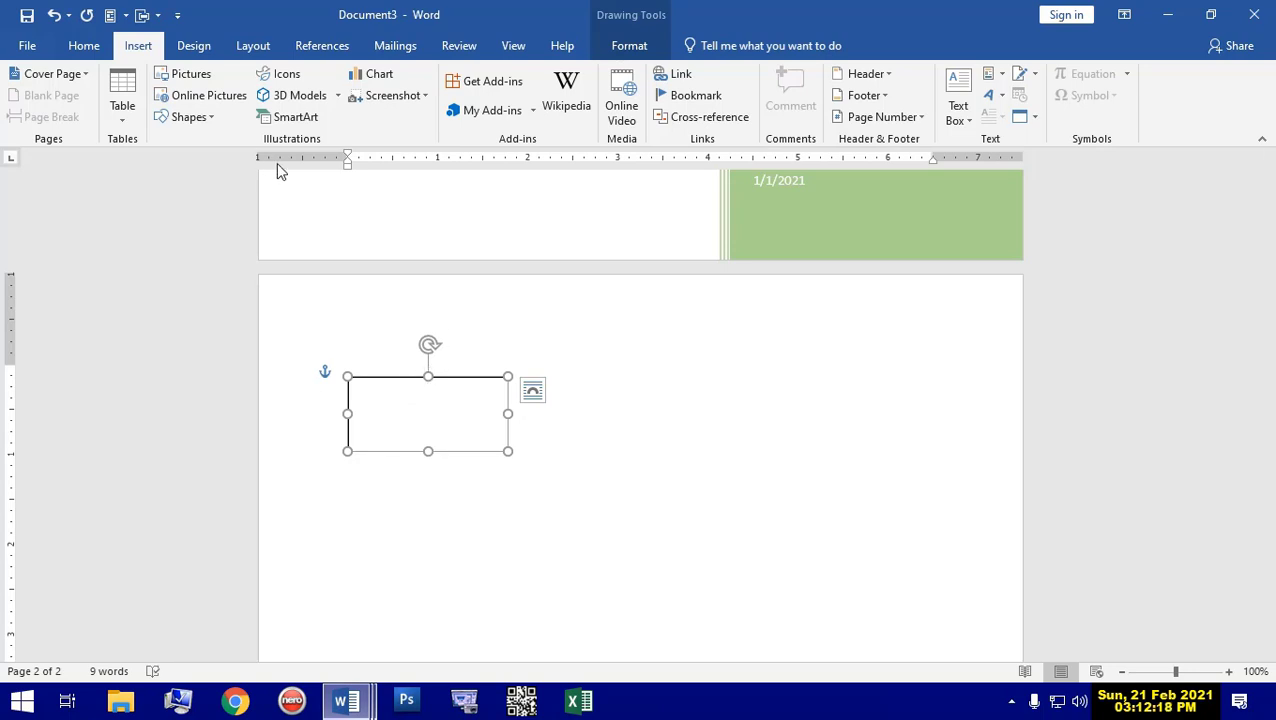
{"action": "left_click", "coordinate": [186, 117]}
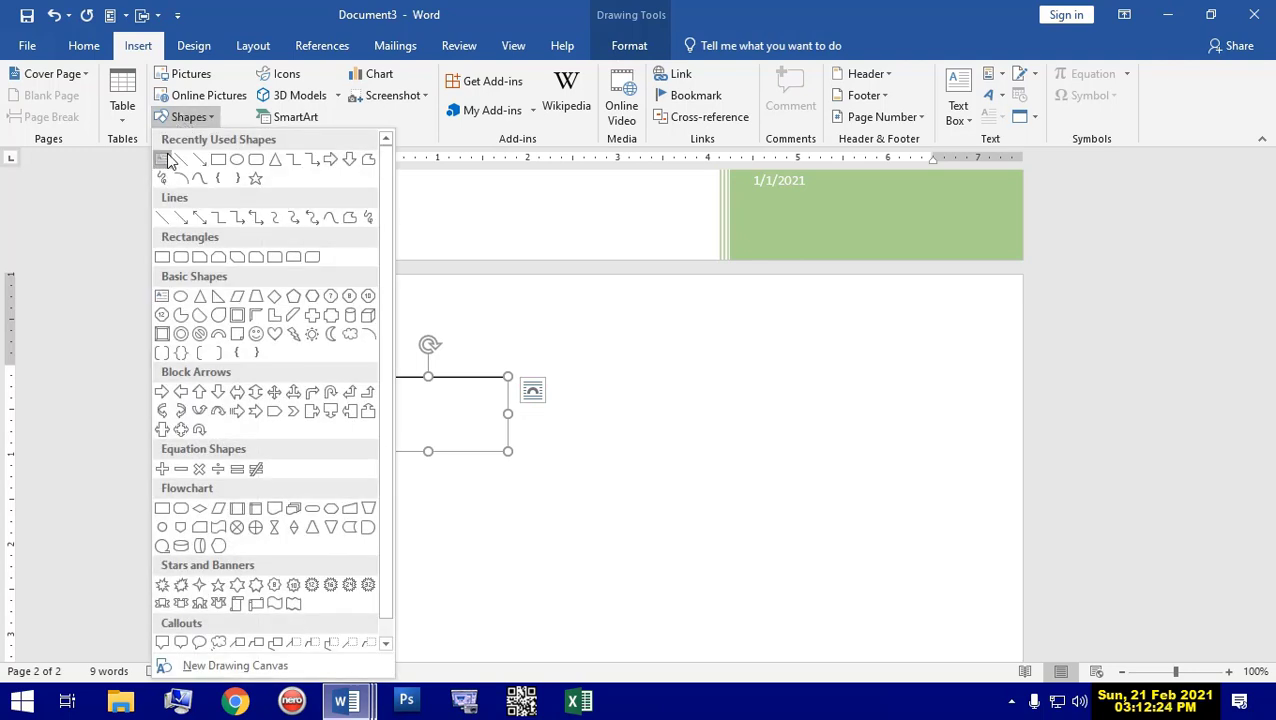
{"action": "left_click", "coordinate": [162, 159]}
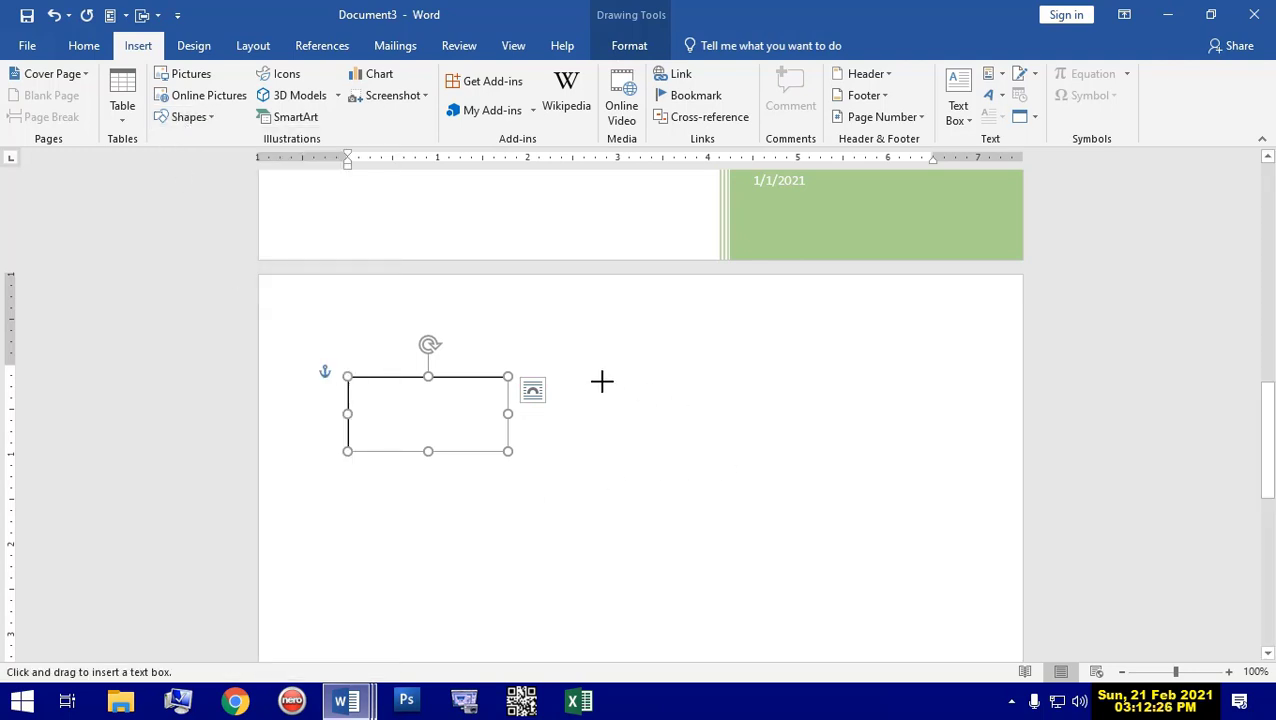
{"action": "left_click_drag", "start_coordinate": [598, 383], "coordinate": [734, 456]}
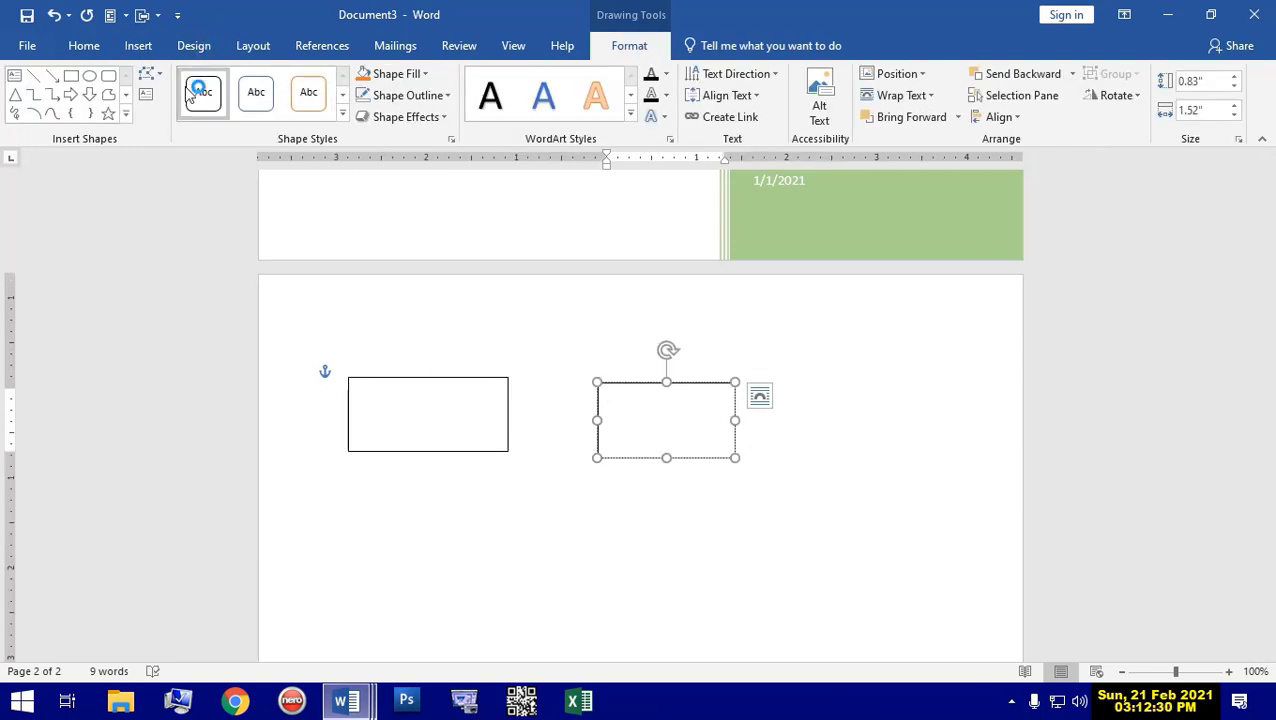
{"action": "left_click", "coordinate": [147, 96]}
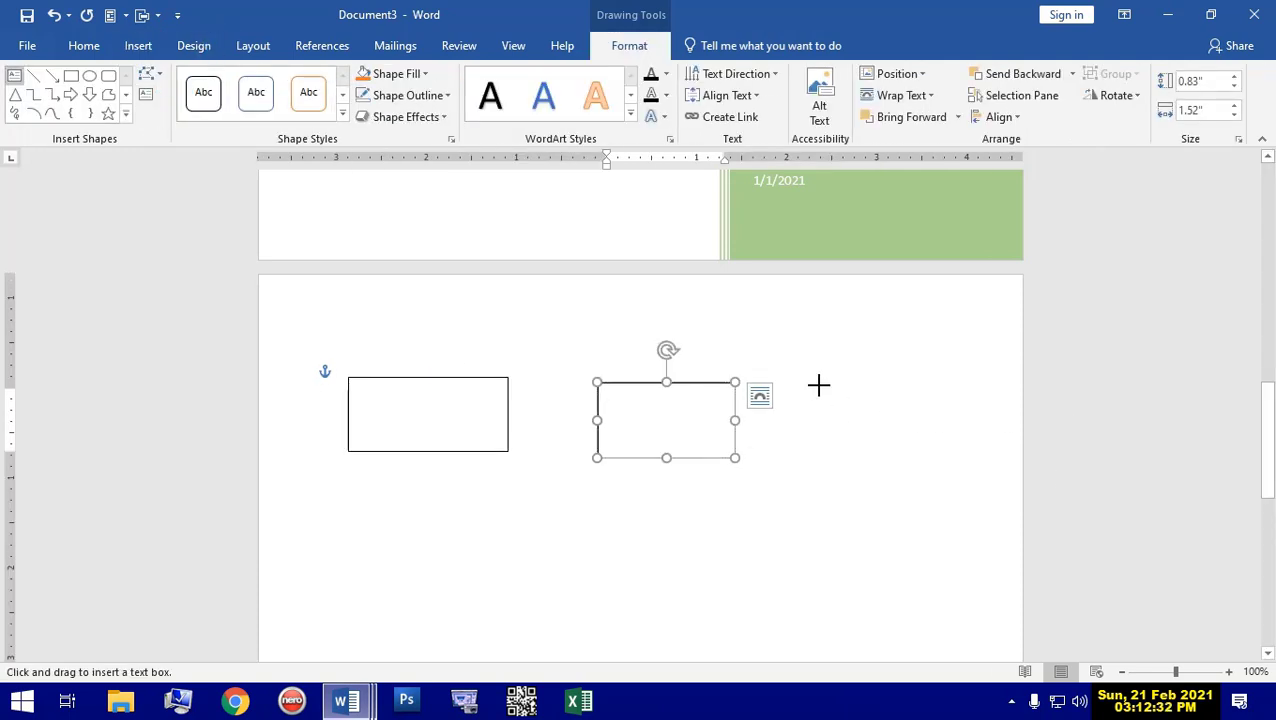
{"action": "mouse_move", "coordinate": [819, 386]}
{"action": "left_mouse_down"}
{"action": "mouse_move", "coordinate": [975, 432]}
{"action": "mouse_move", "coordinate": [948, 457]}
{"action": "left_mouse_up"}
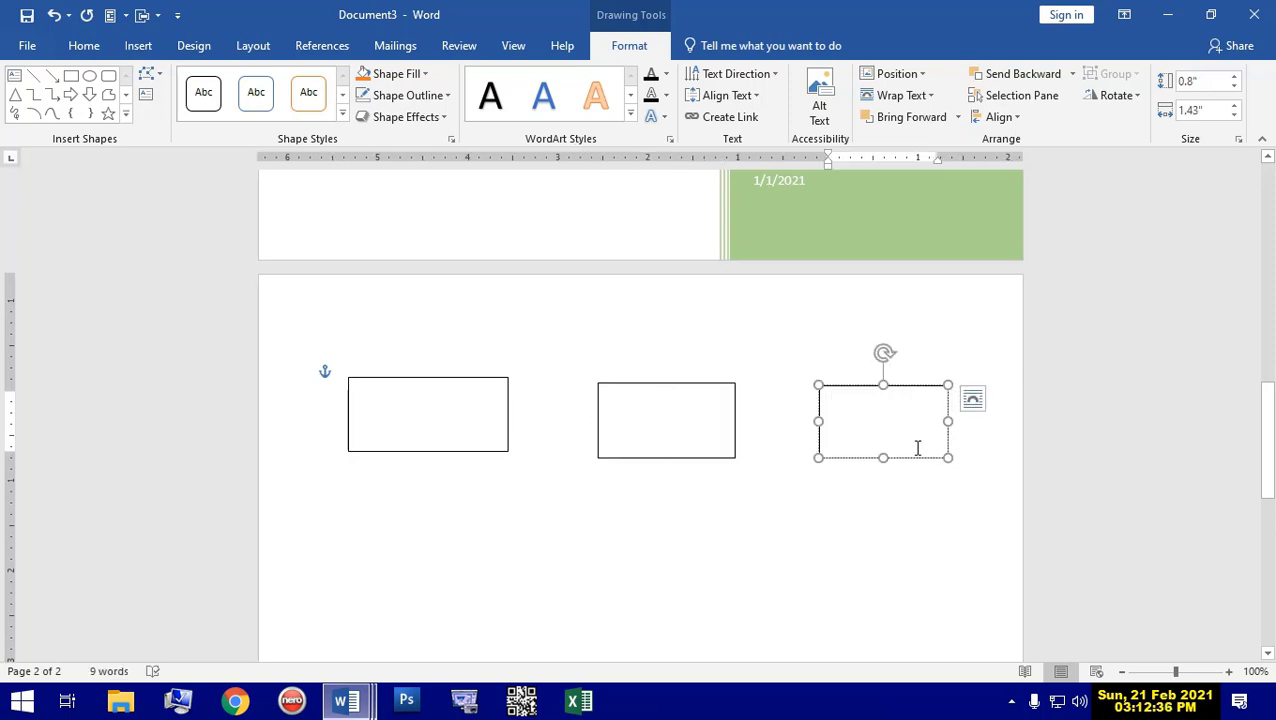
{"action": "scroll", "coordinate": [891, 436], "scroll_direction": "down", "scroll_amount": 2}
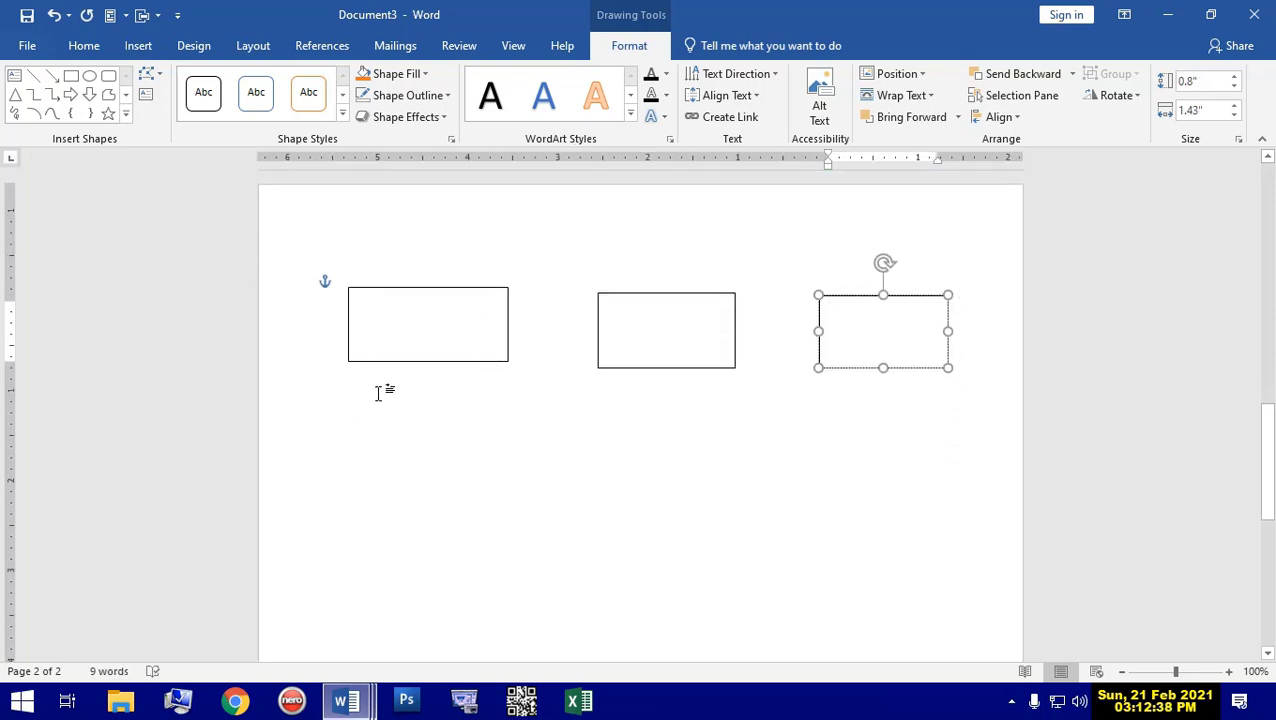
- Draw a blue oval, a rectangle and a rounded rectangle side by side beneath the text boxes
{"action": "left_click", "coordinate": [90, 77]}
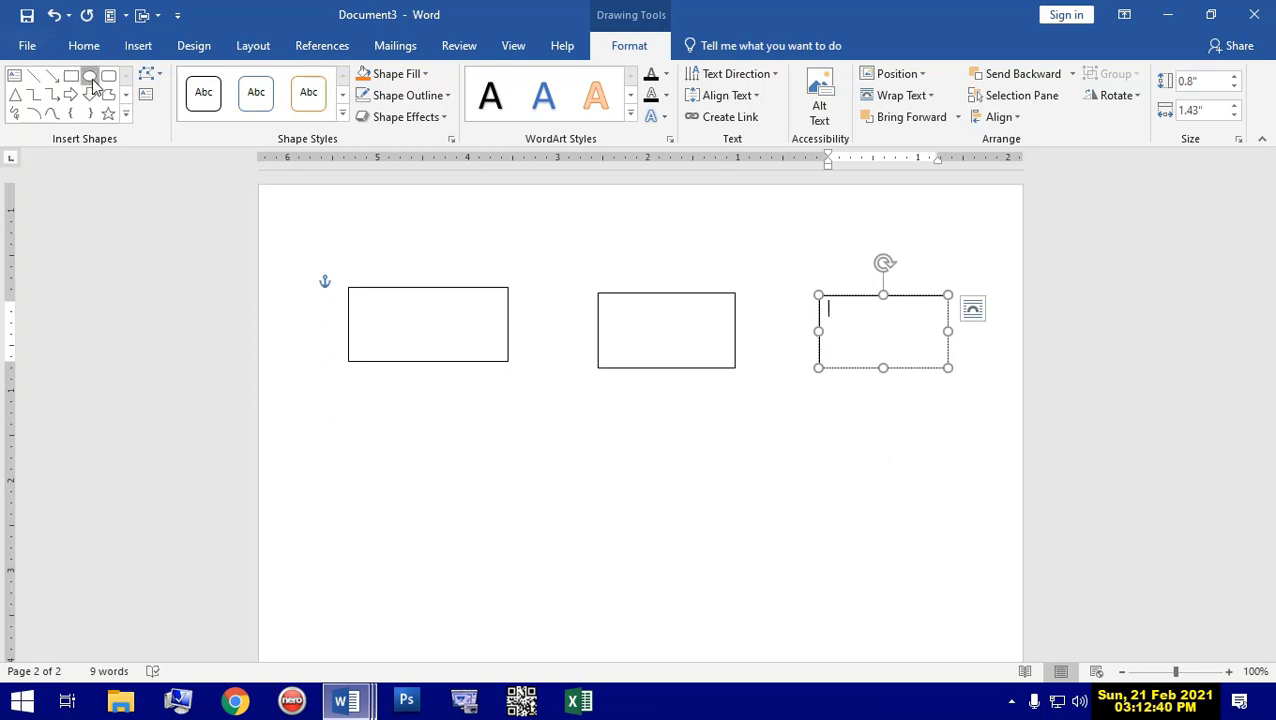
{"action": "left_click_drag", "start_coordinate": [341, 456], "coordinate": [535, 628]}
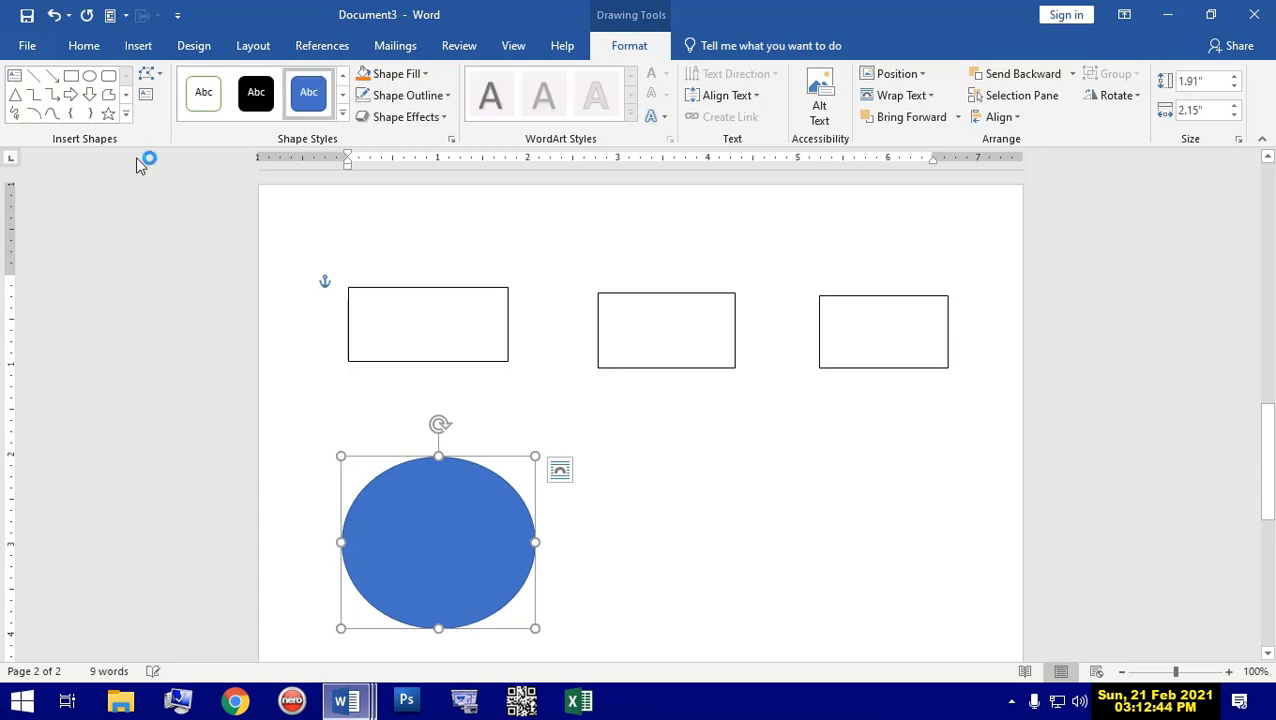
{"action": "left_click", "coordinate": [71, 76]}
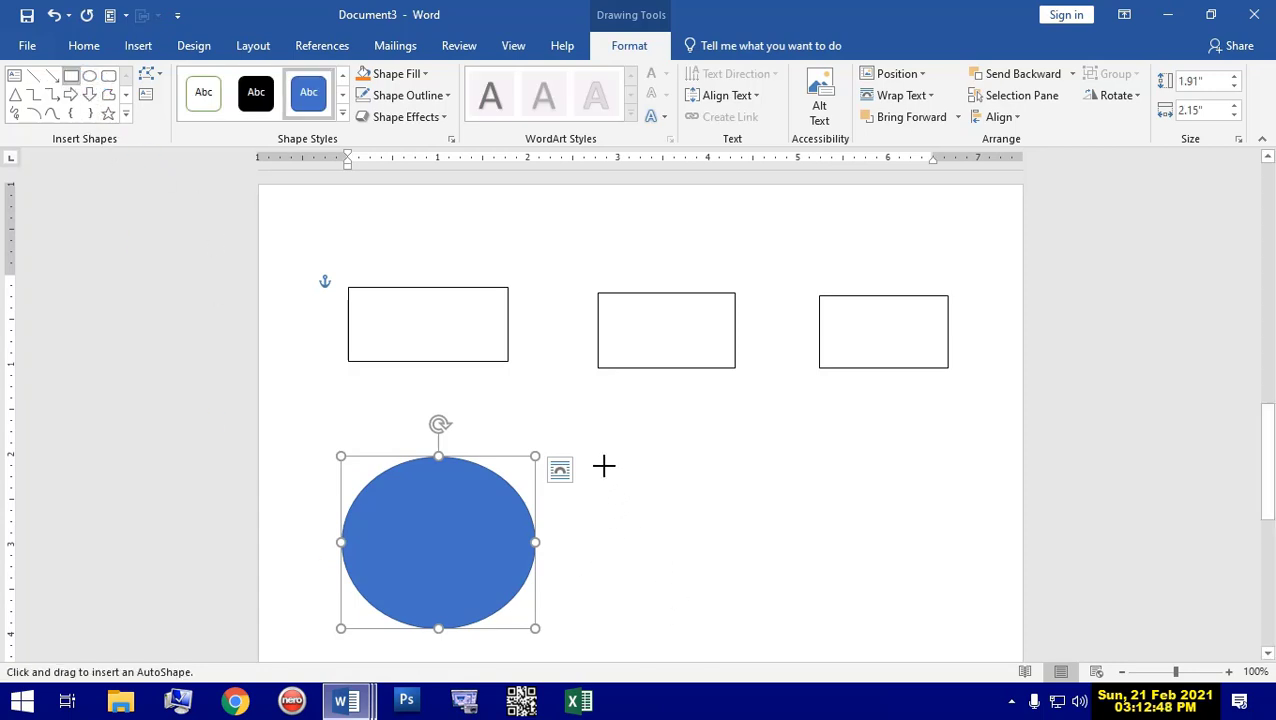
{"action": "left_click_drag", "start_coordinate": [600, 463], "coordinate": [726, 629]}
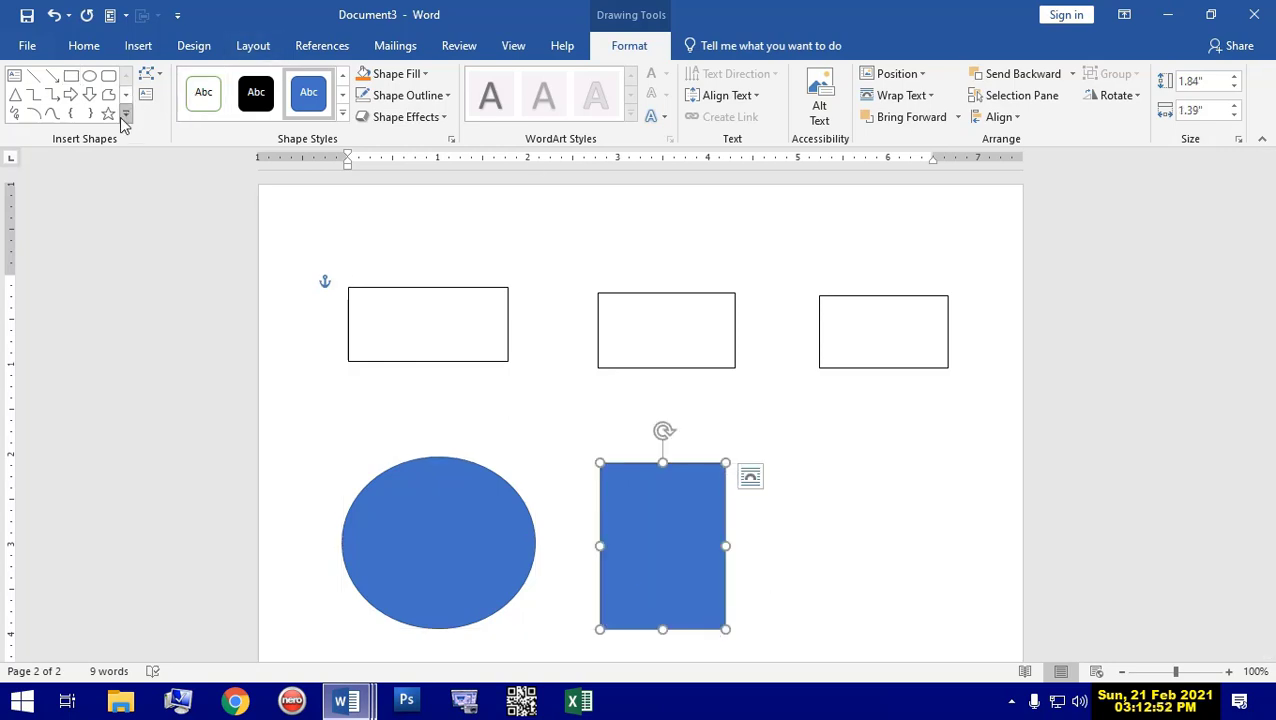
{"action": "left_click", "coordinate": [108, 75]}
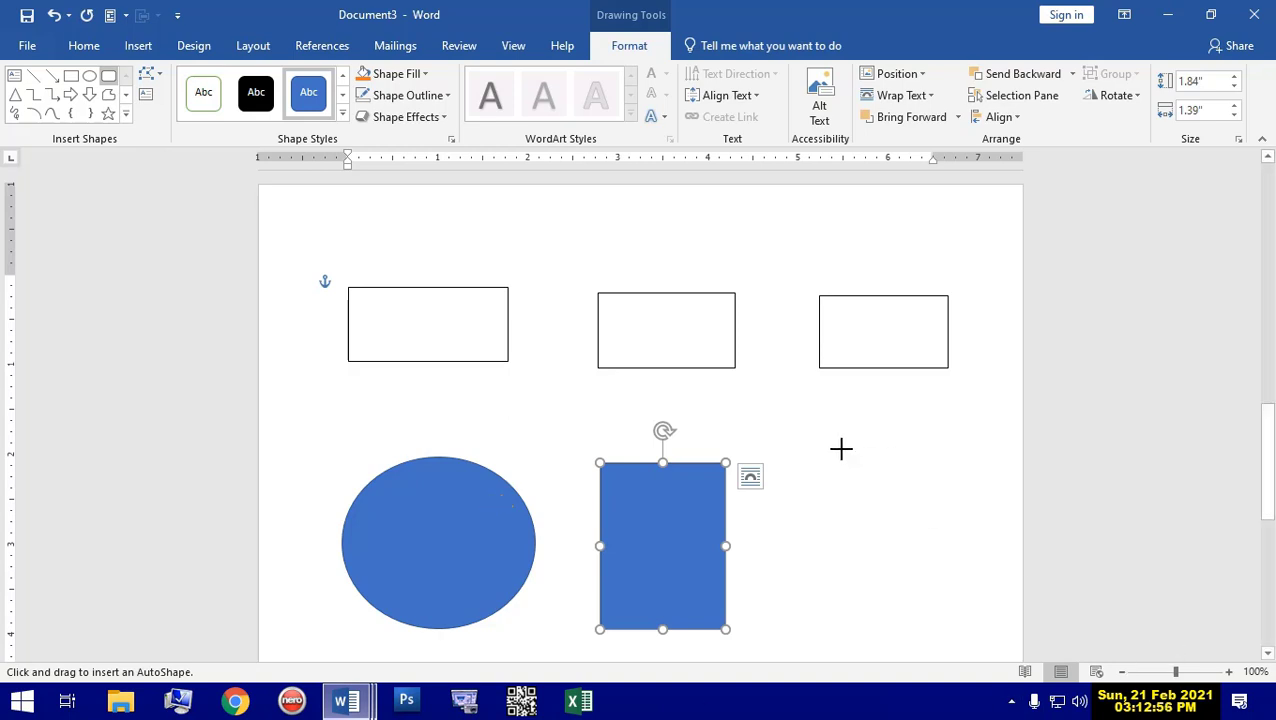
{"action": "mouse_move", "coordinate": [841, 449]}
{"action": "left_mouse_down"}
{"action": "mouse_move", "coordinate": [961, 564]}
{"action": "mouse_move", "coordinate": [962, 621]}
{"action": "left_mouse_up"}
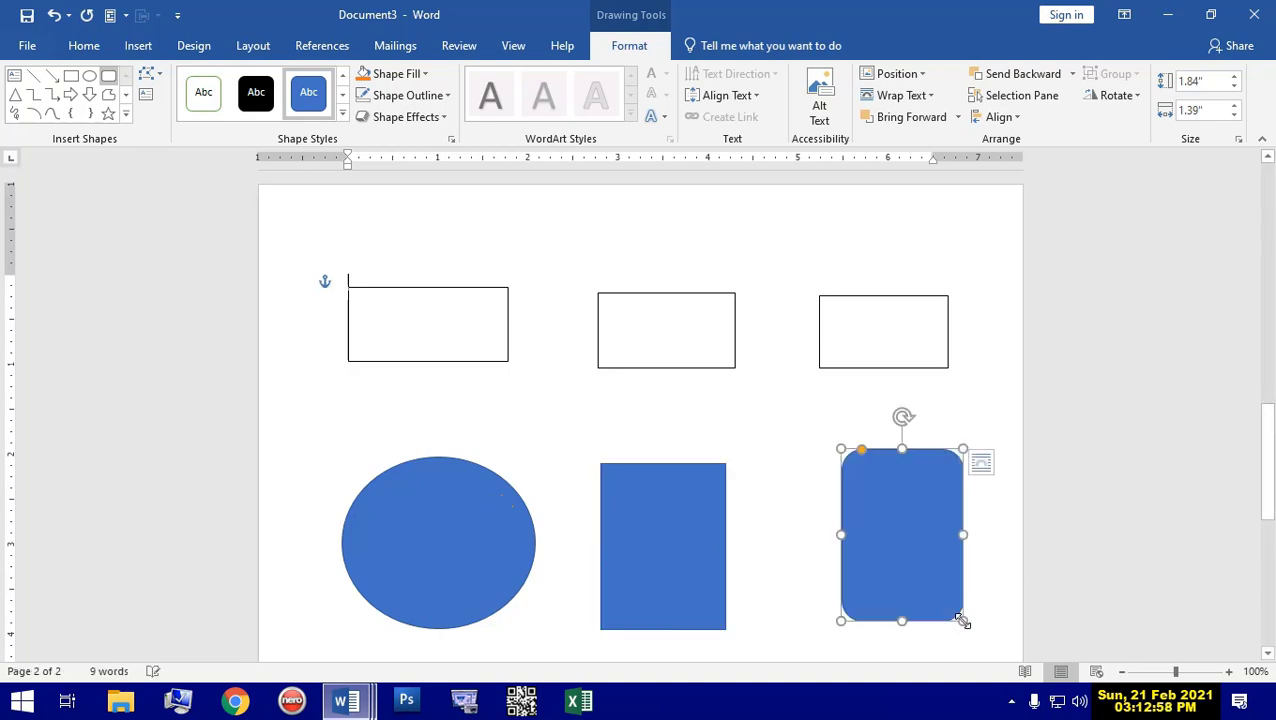
- Use Add Text on the oval, rectangle and rounded rectangle so each can hold text
{"action": "left_click", "coordinate": [423, 290]}
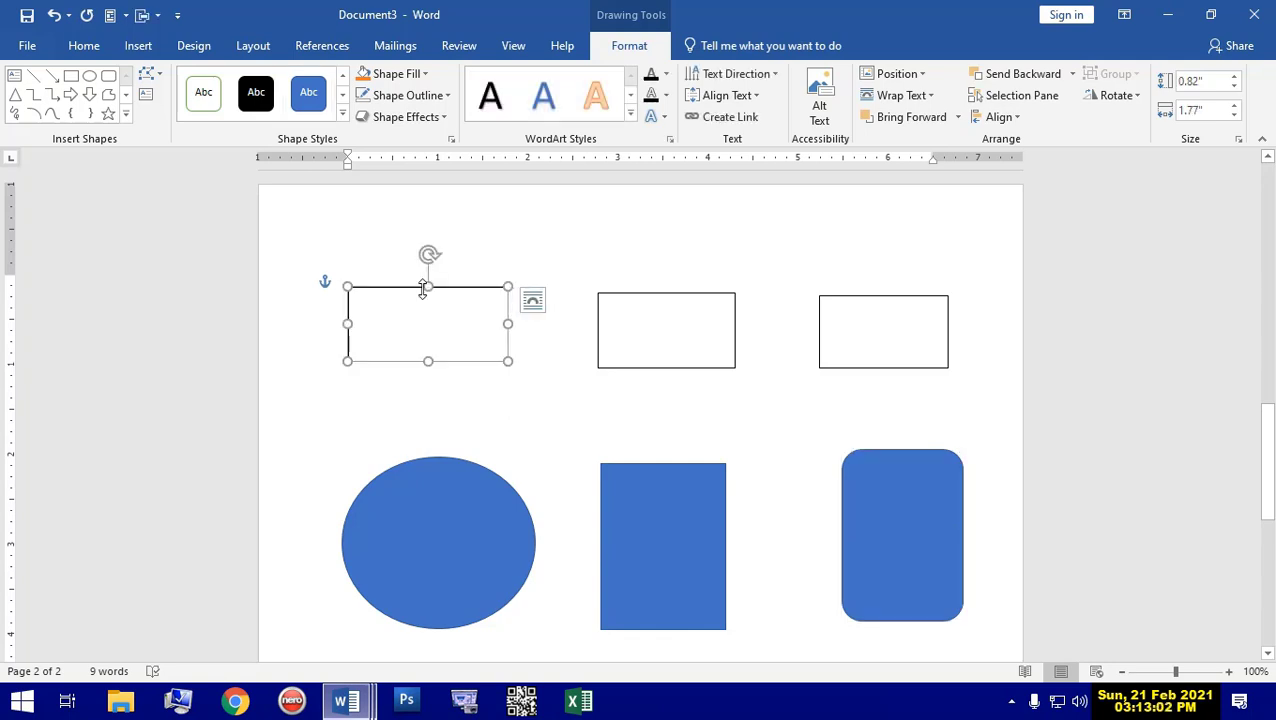
{"action": "left_click", "coordinate": [431, 526]}
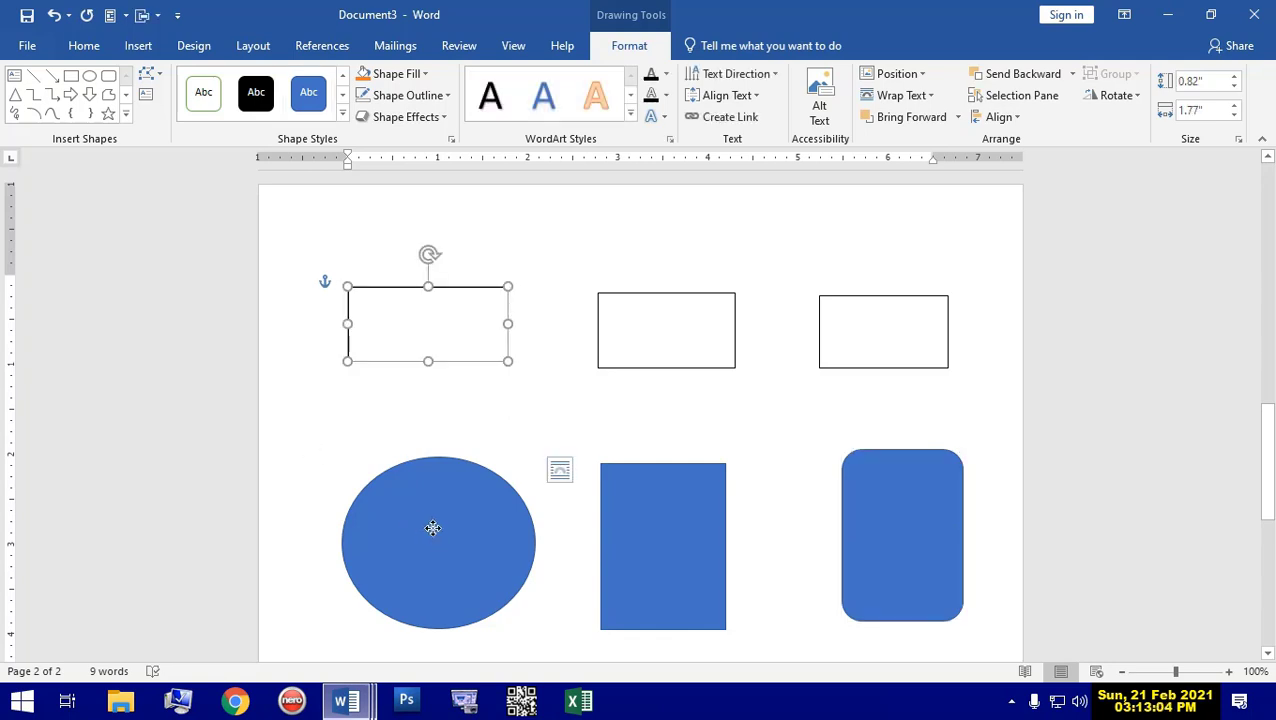
{"action": "right_click", "coordinate": [440, 522]}
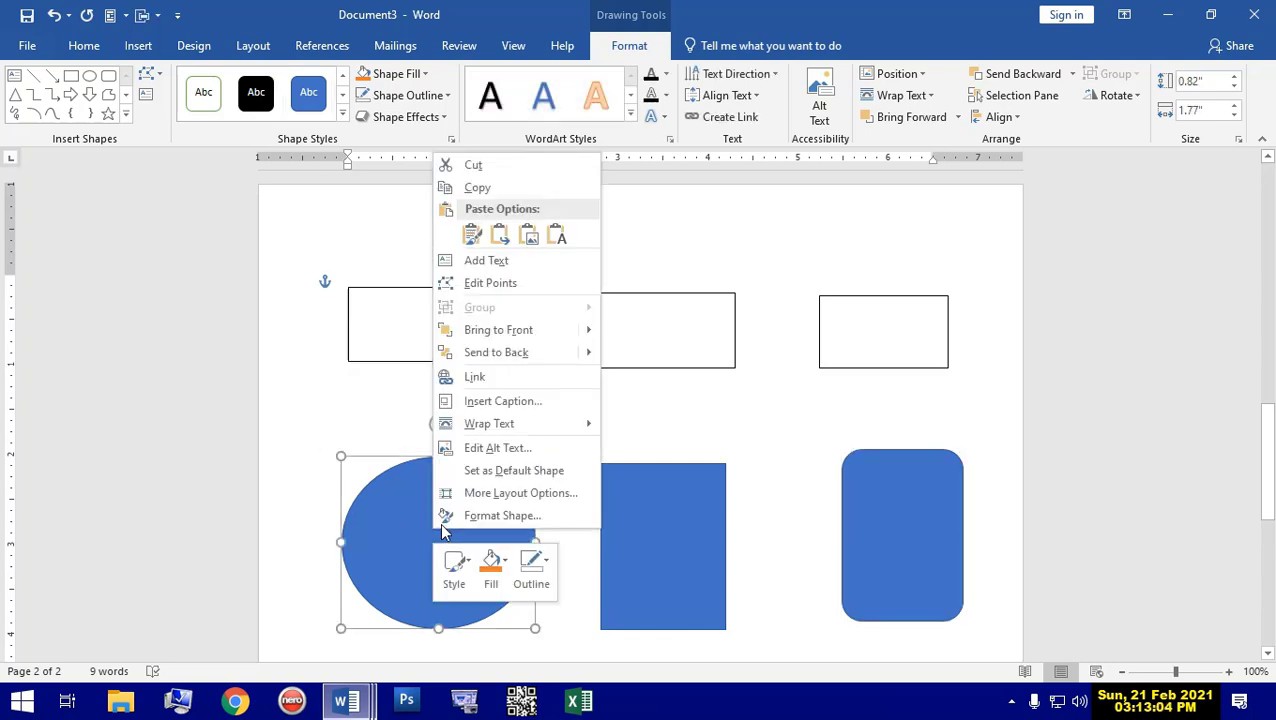
{"action": "left_click", "coordinate": [519, 259]}
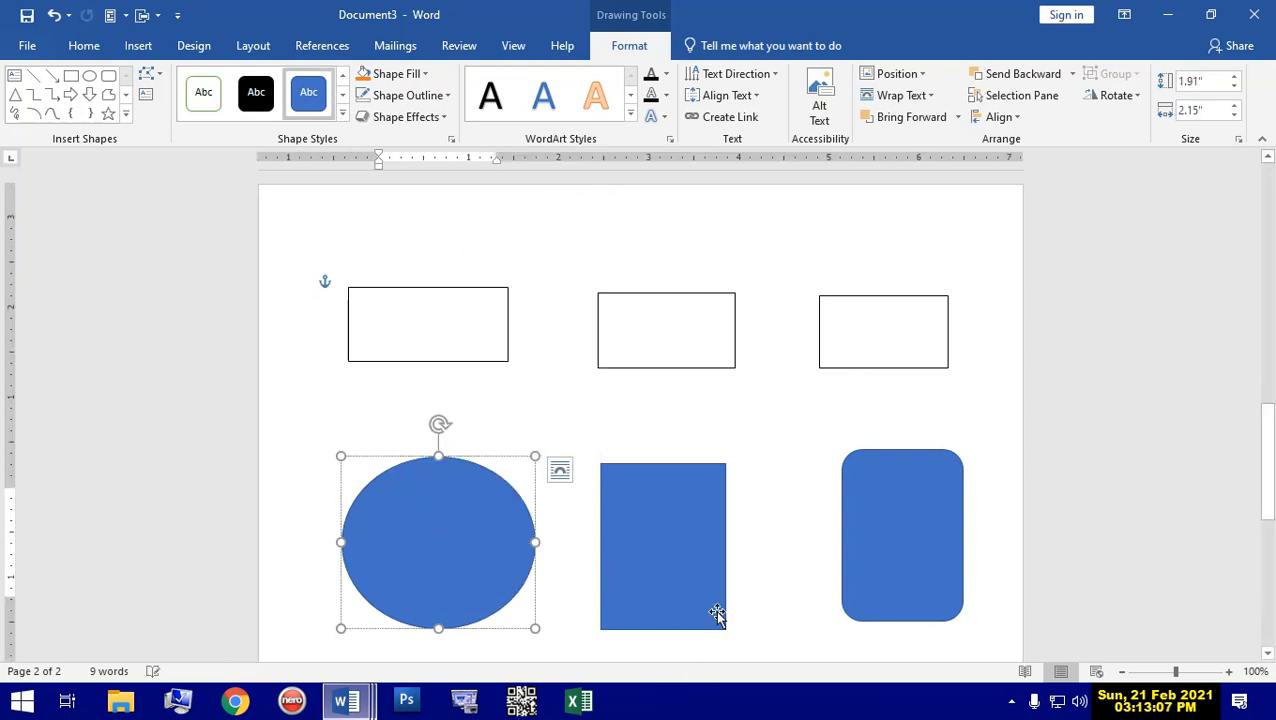
{"action": "right_click", "coordinate": [670, 550]}
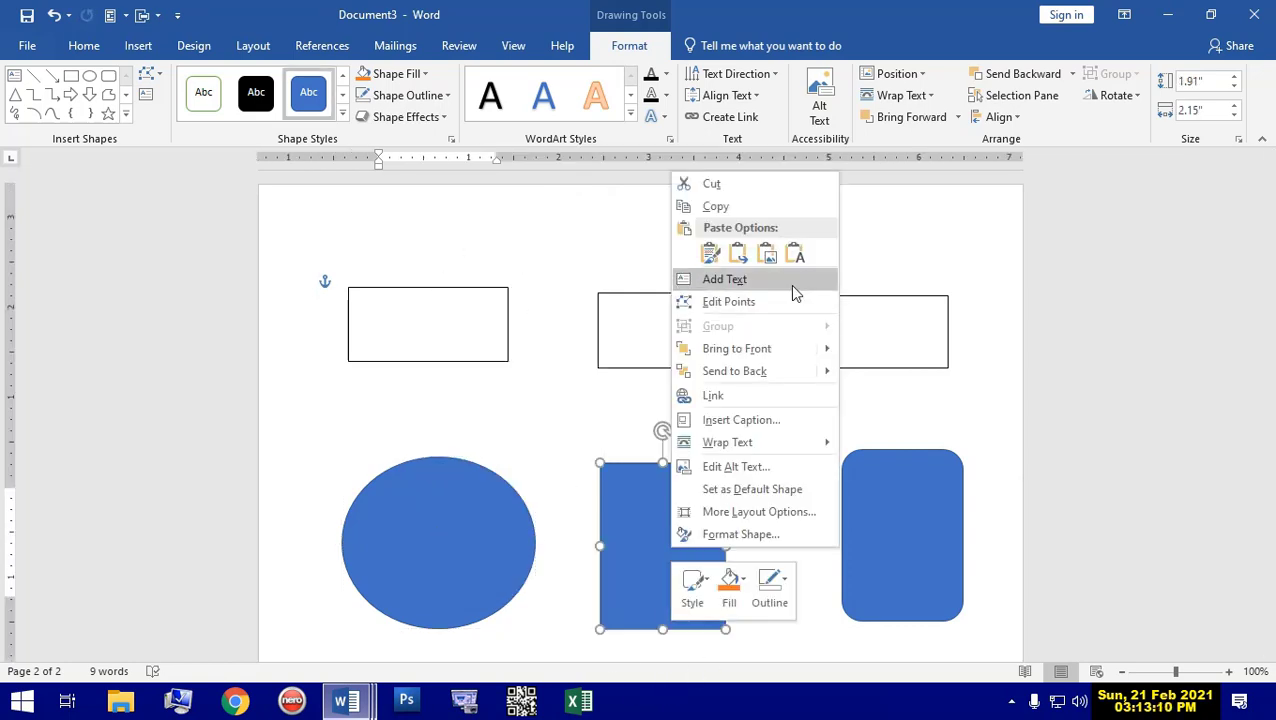
{"action": "left_click", "coordinate": [752, 285]}
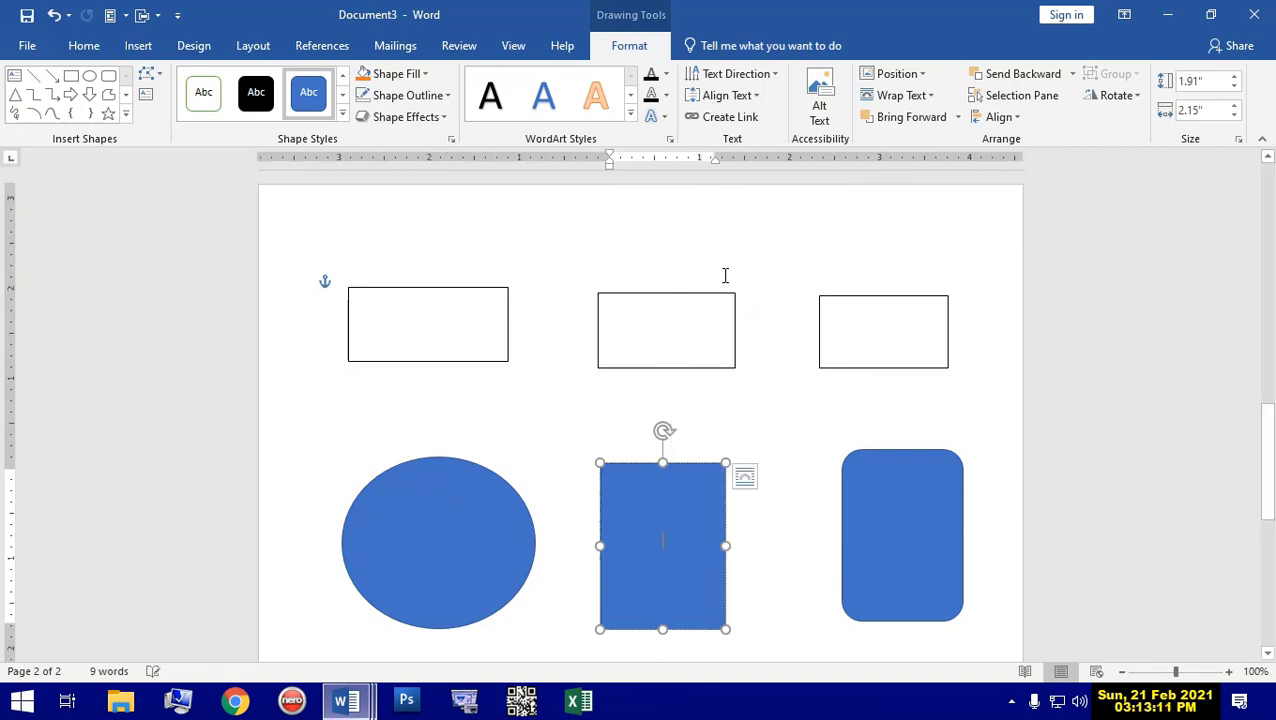
{"action": "right_click", "coordinate": [895, 537]}
{"action": "left_click", "coordinate": [945, 265]}
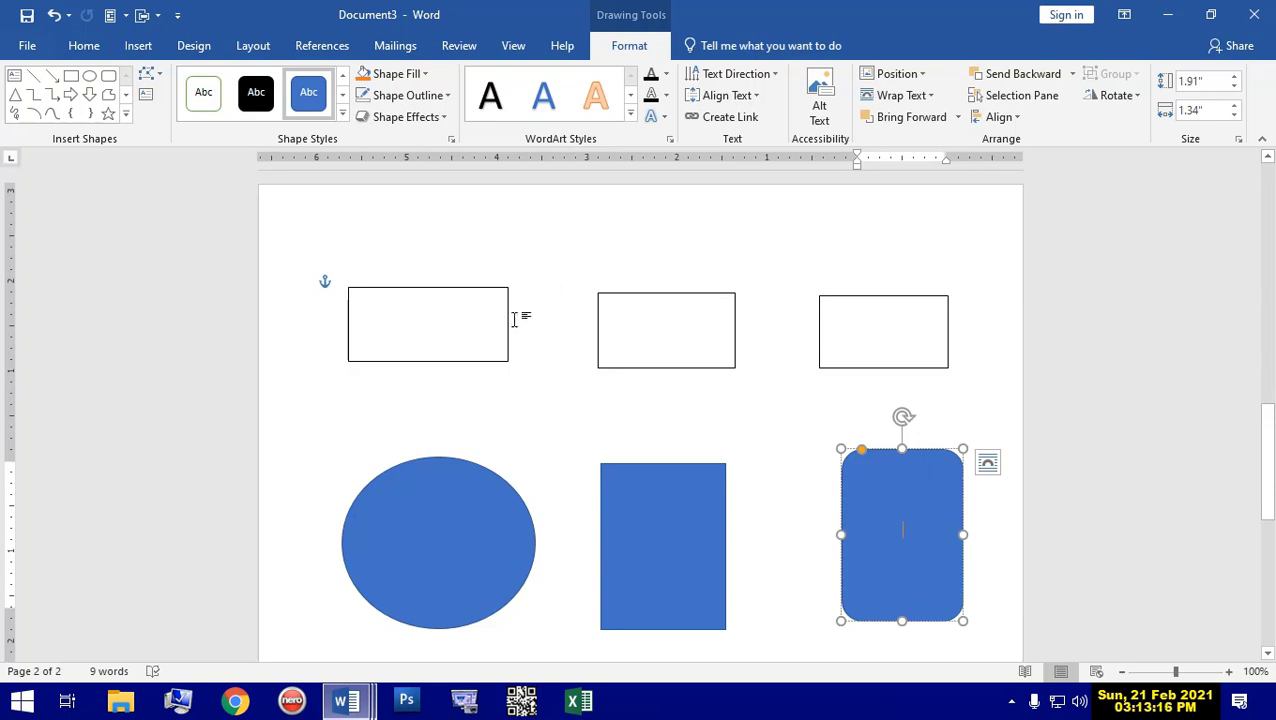
- Link the three top text boxes in order and continue the chain into the blue ellipse
{"action": "left_click", "coordinate": [445, 290]}
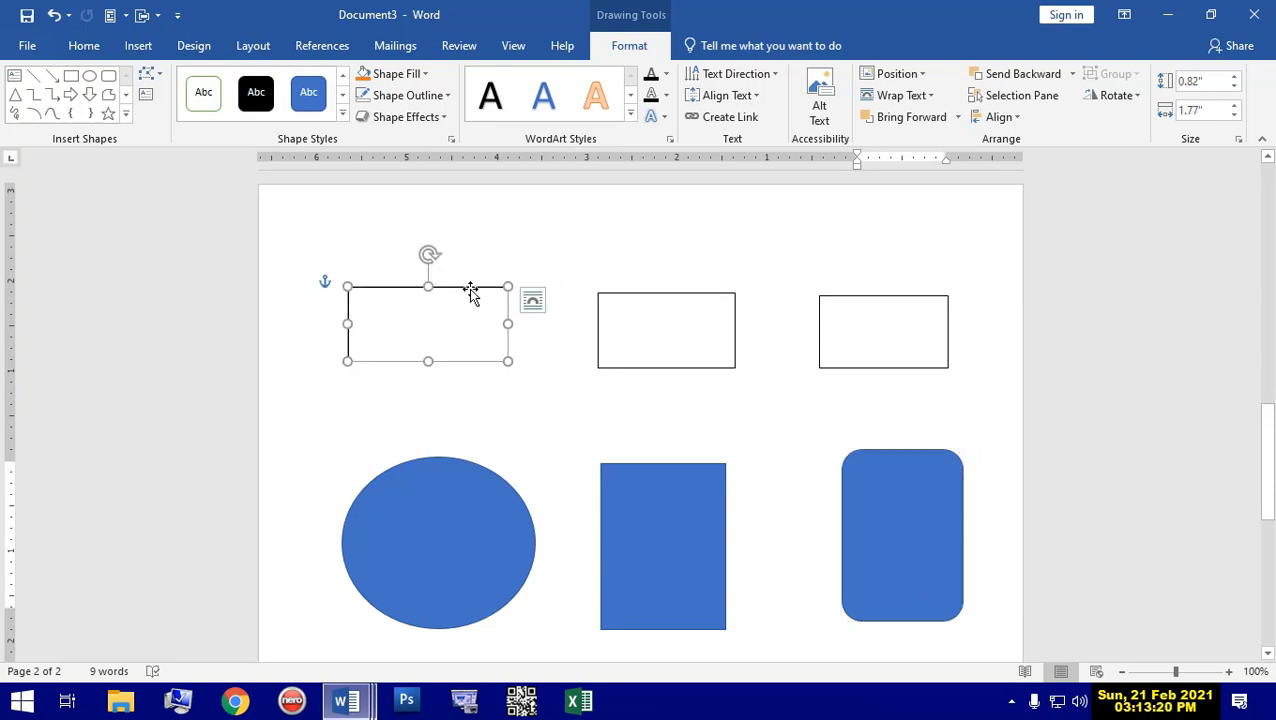
{"action": "left_click", "coordinate": [730, 117]}
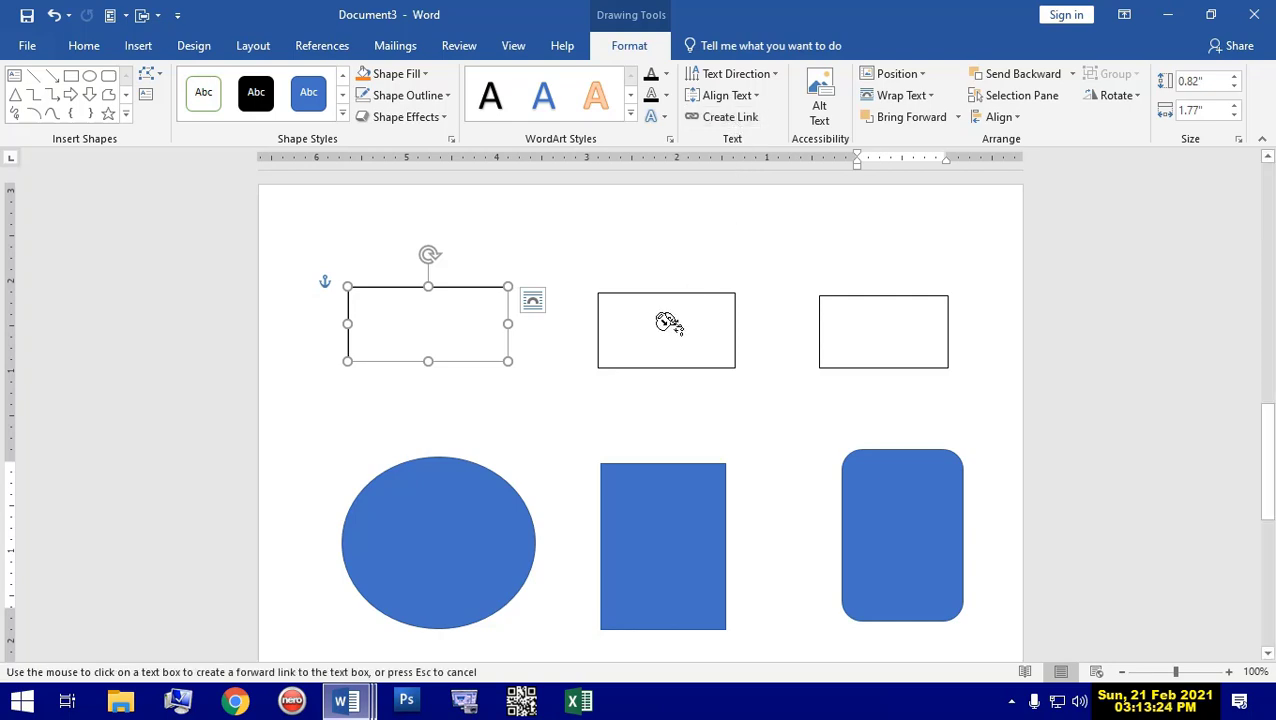
{"action": "left_click", "coordinate": [668, 322]}
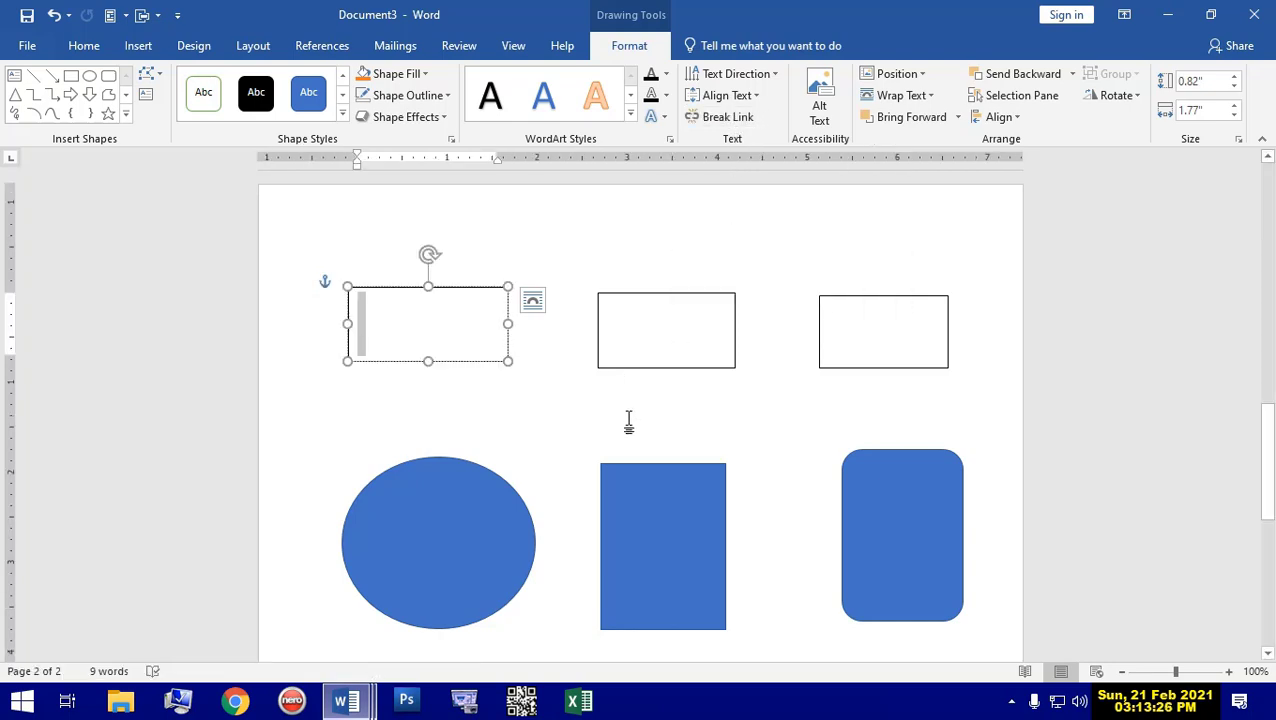
{"action": "left_click", "coordinate": [664, 366]}
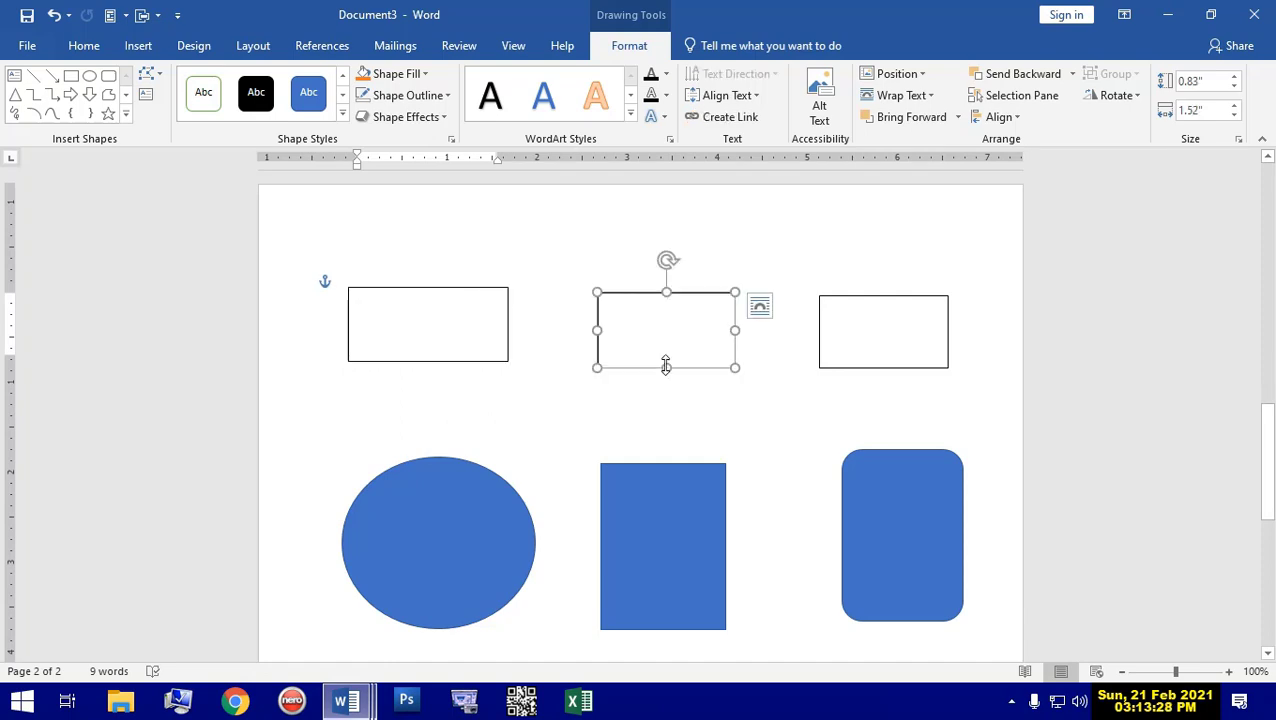
{"action": "left_click", "coordinate": [748, 119]}
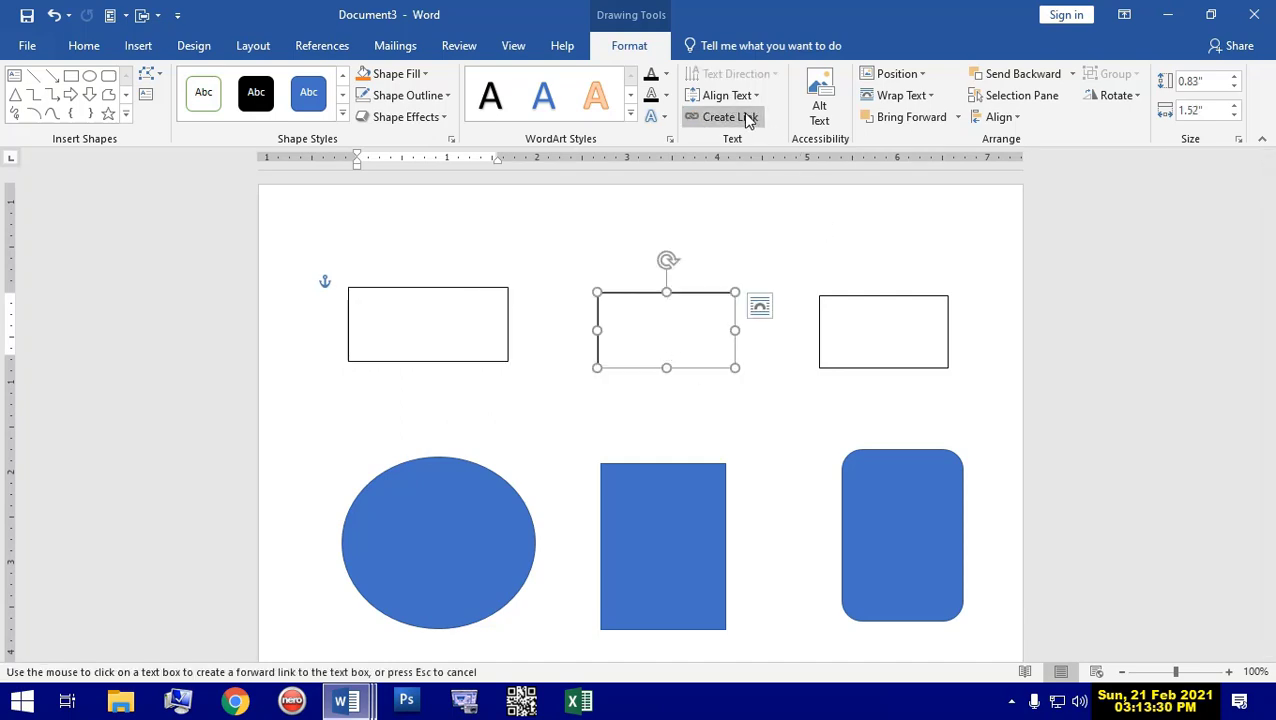
{"action": "left_click", "coordinate": [871, 340]}
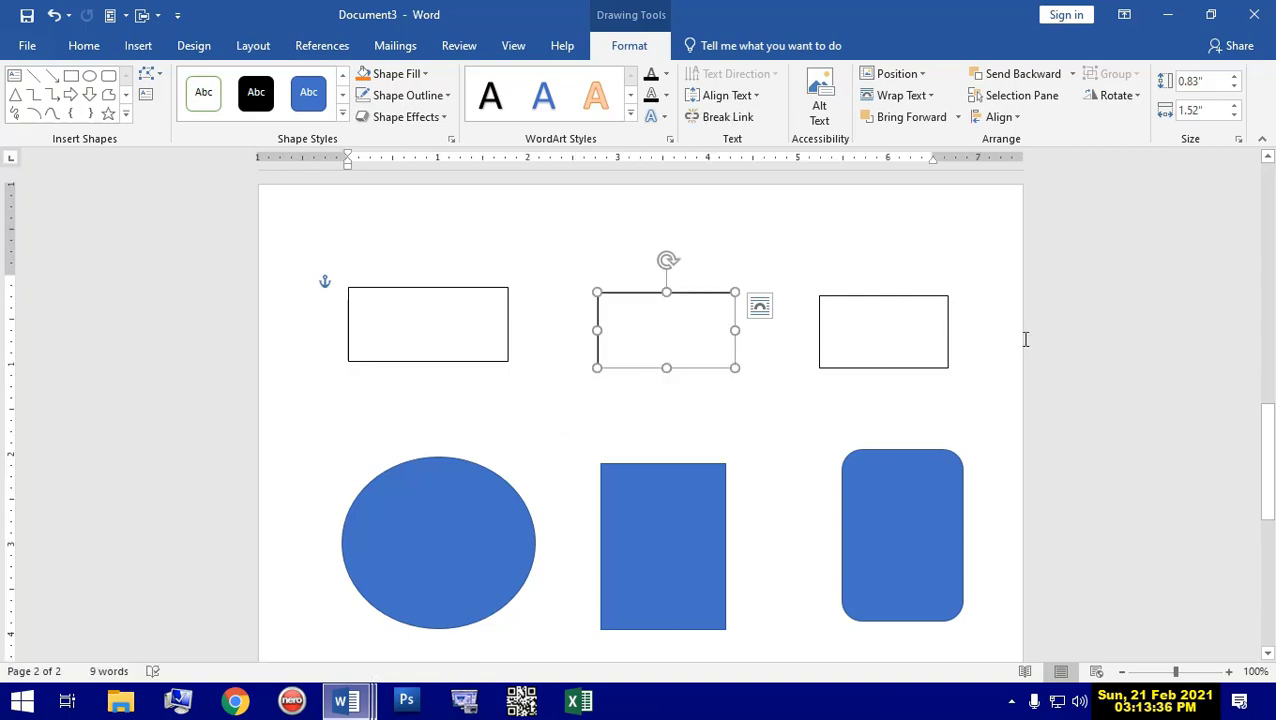
{"action": "left_click", "coordinate": [905, 297]}
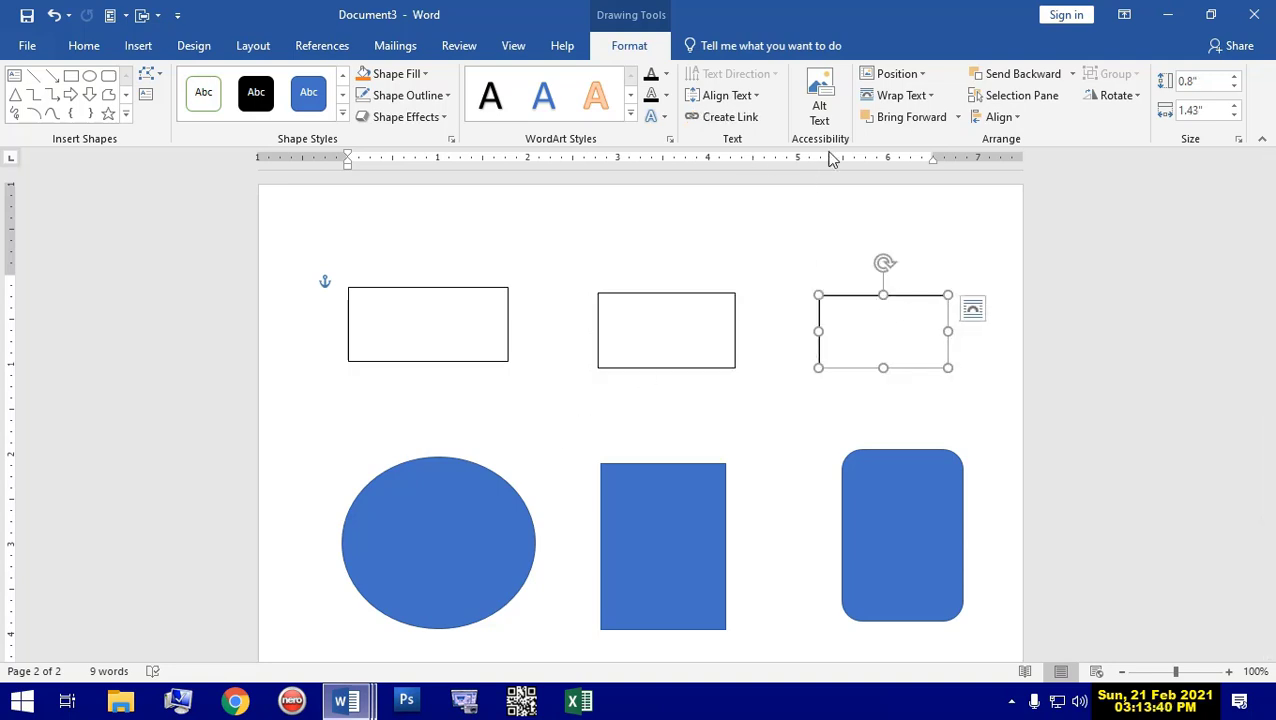
{"action": "left_click", "coordinate": [738, 120]}
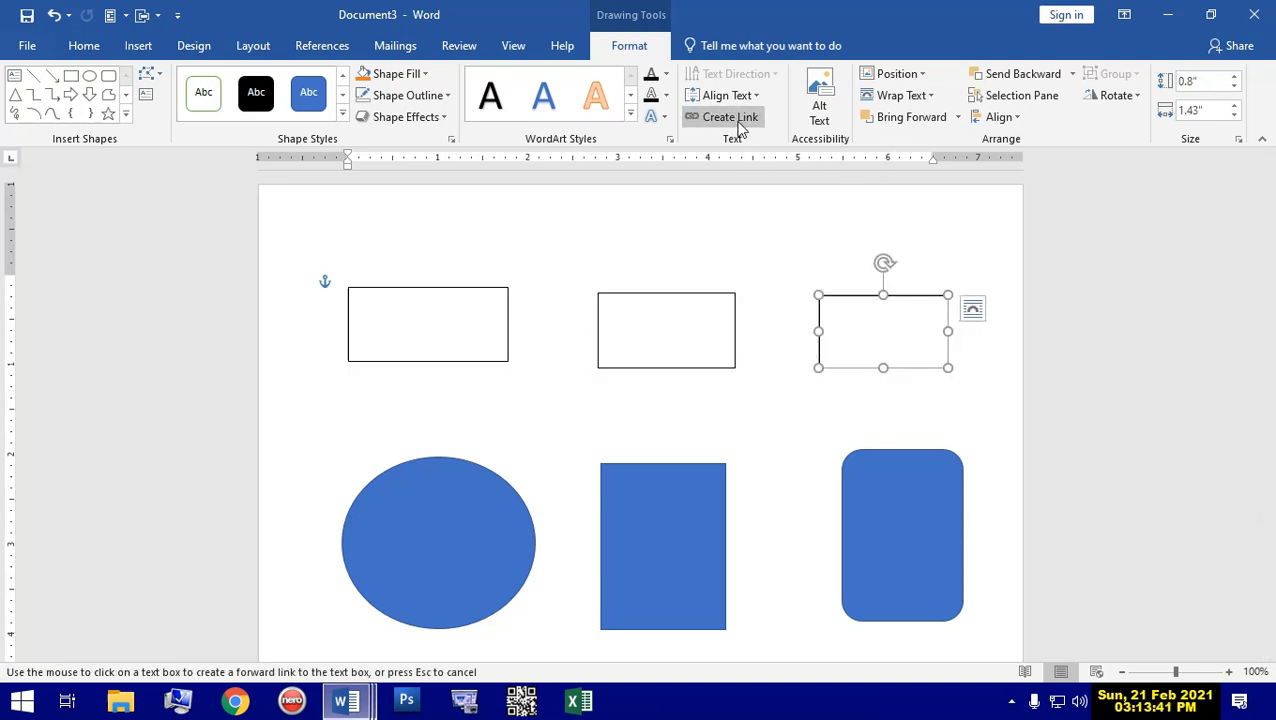
{"action": "left_click", "coordinate": [446, 546]}
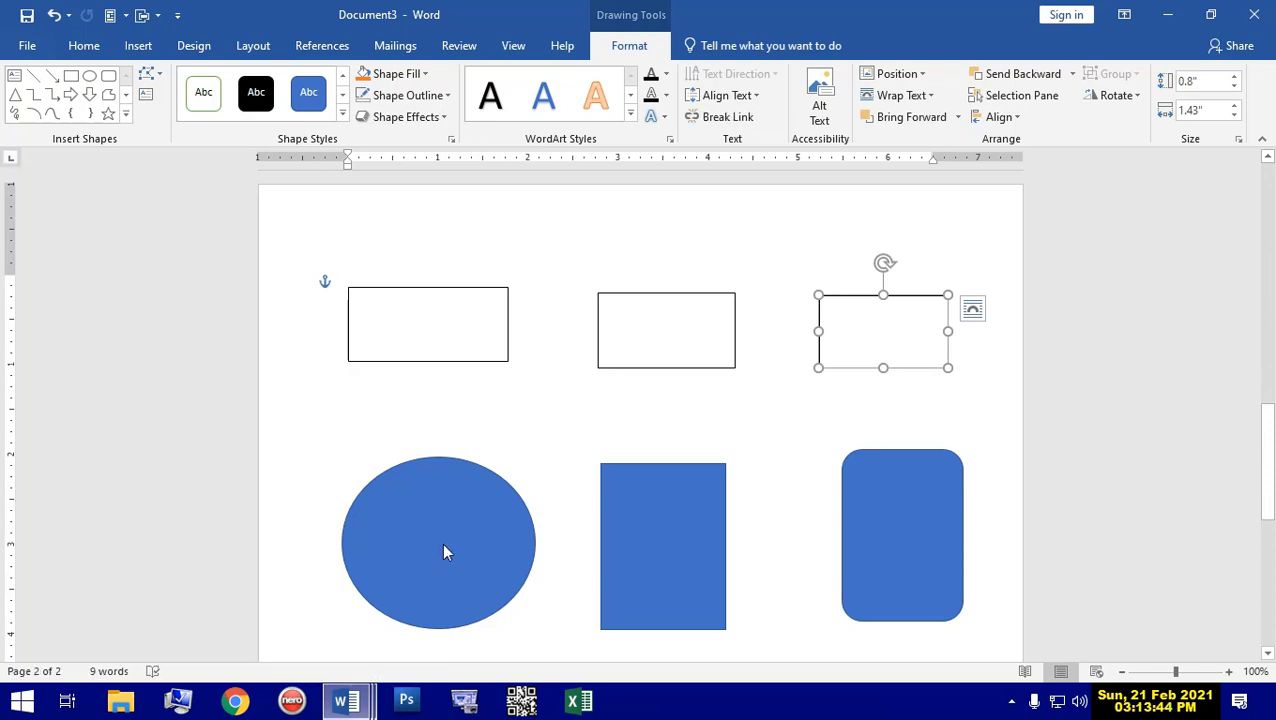
- Link the ellipse to the blue rectangle and the rectangle to the rounded shape
{"action": "left_click", "coordinate": [464, 466]}
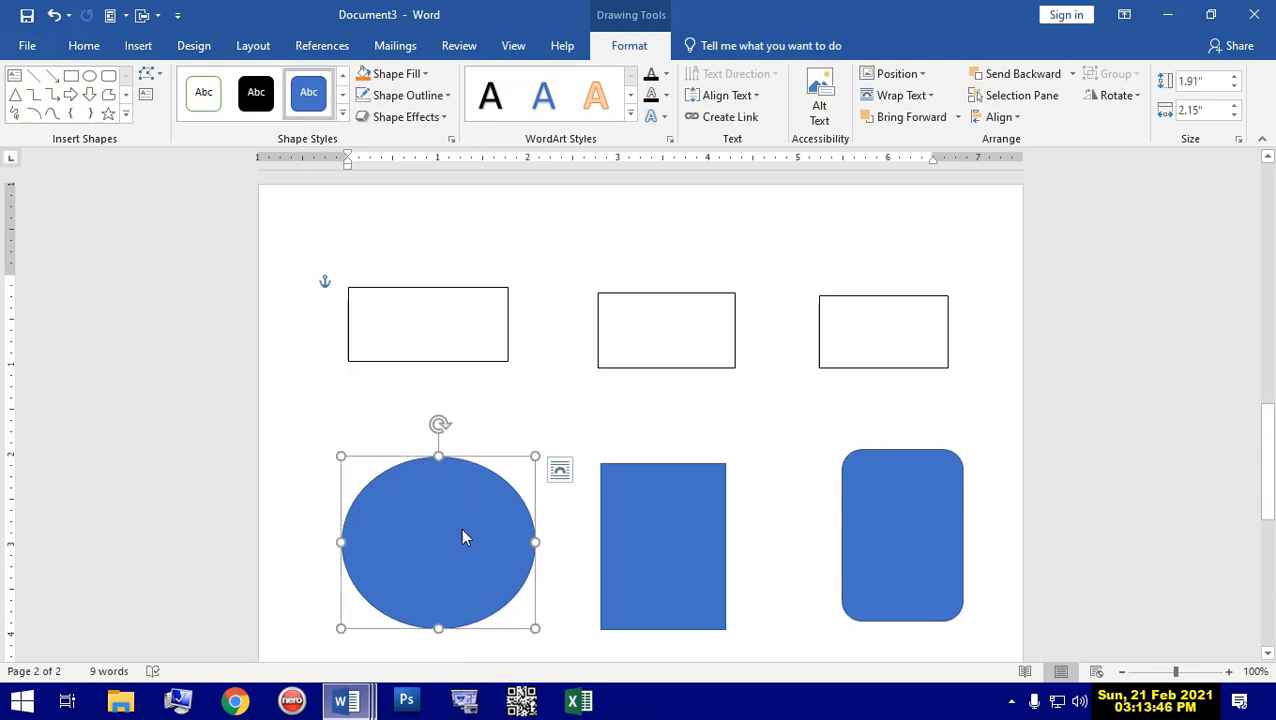
{"action": "left_click", "coordinate": [715, 117]}
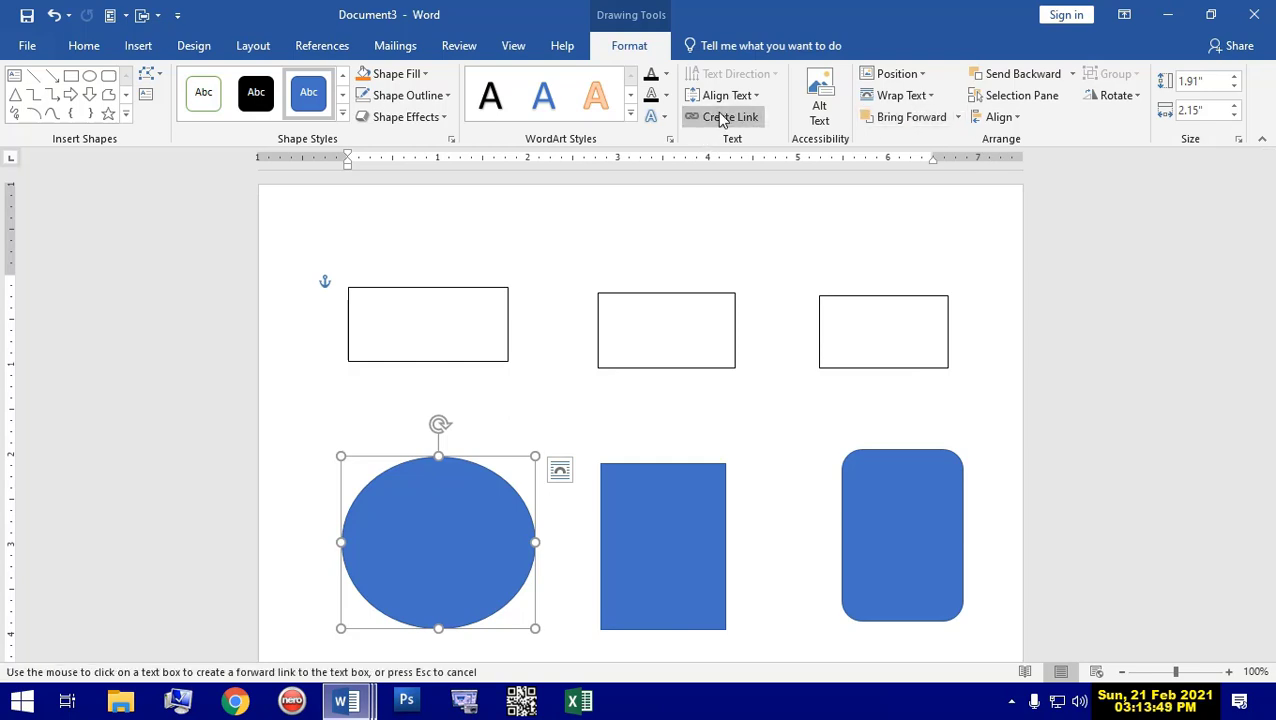
{"action": "left_click", "coordinate": [652, 528]}
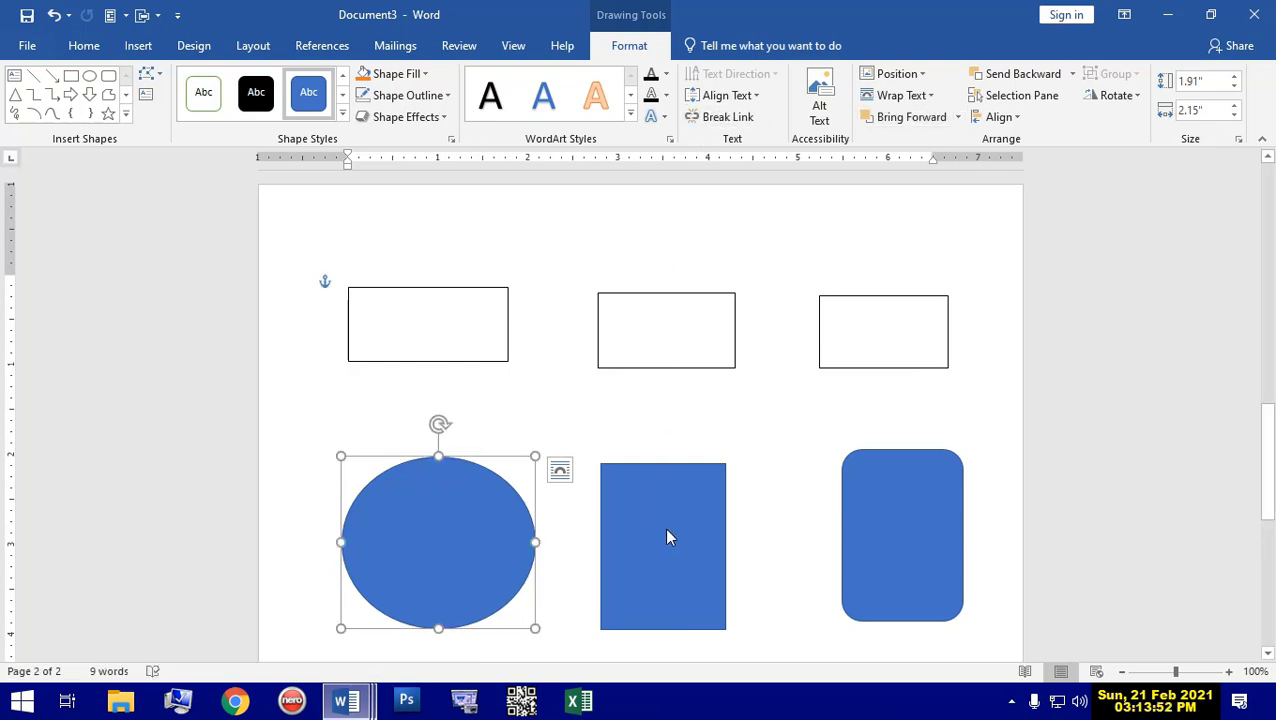
{"action": "left_click", "coordinate": [677, 463]}
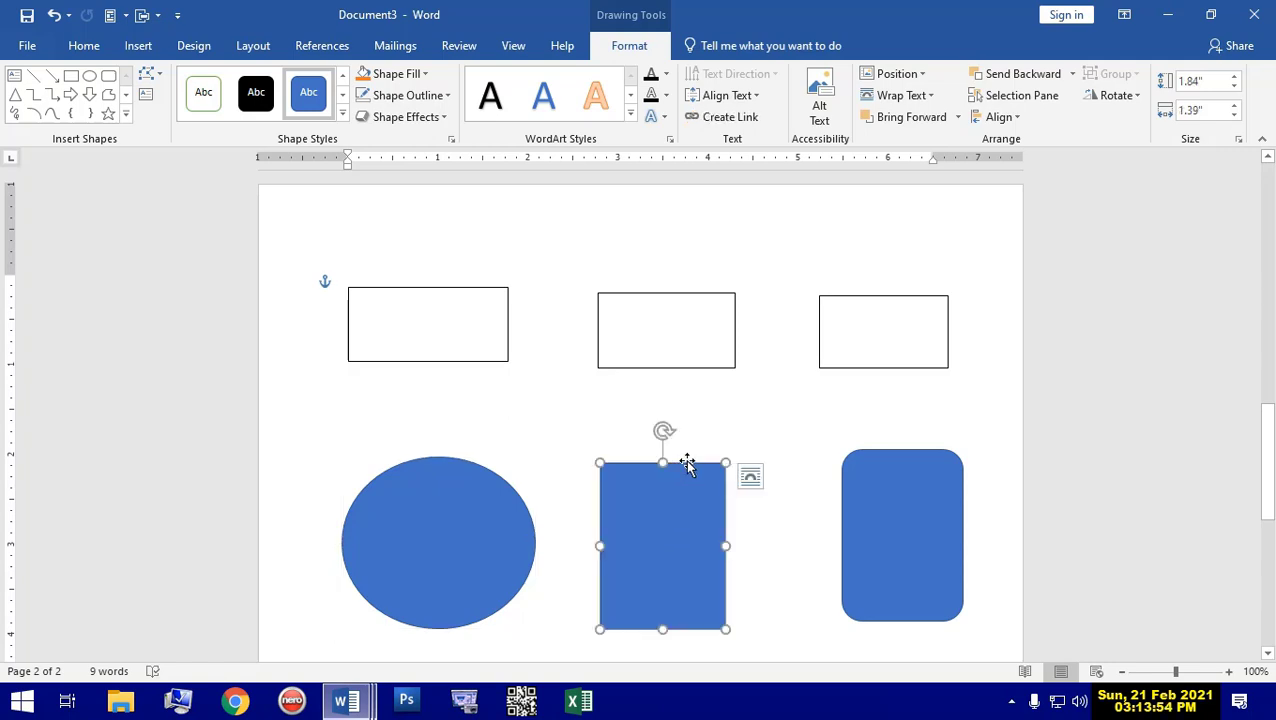
{"action": "left_click", "coordinate": [756, 123]}
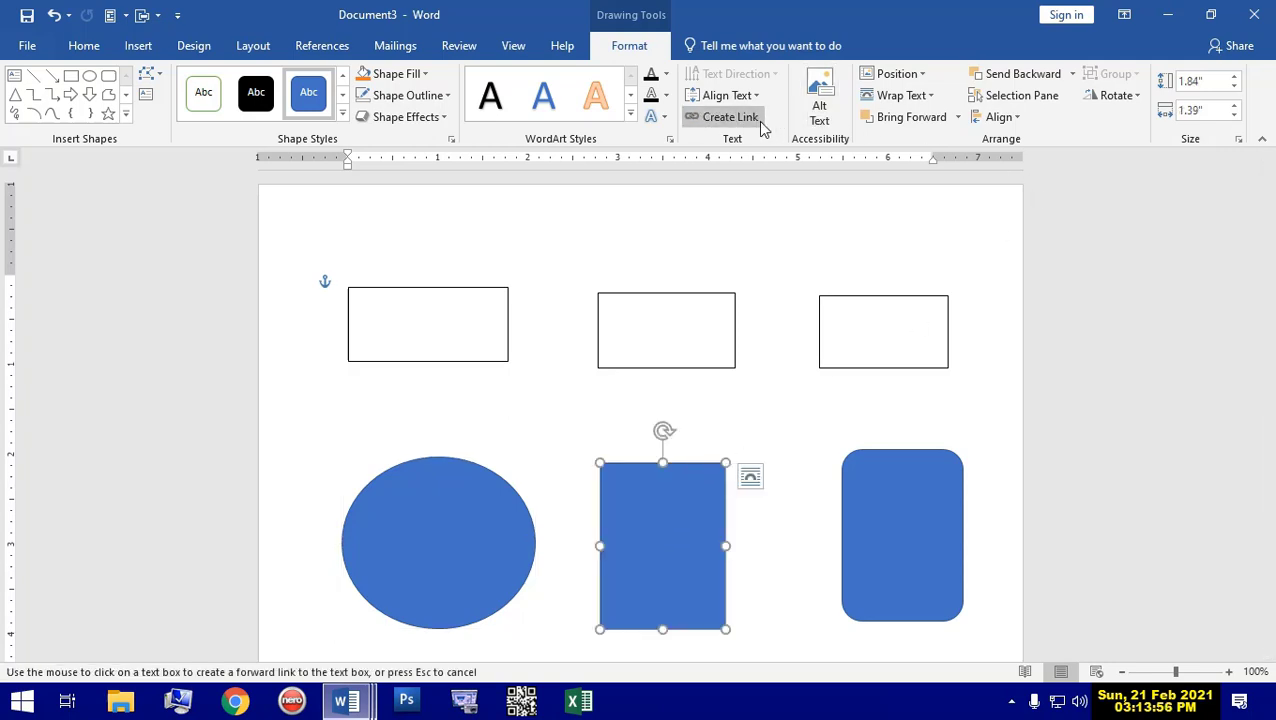
{"action": "left_click", "coordinate": [897, 537]}
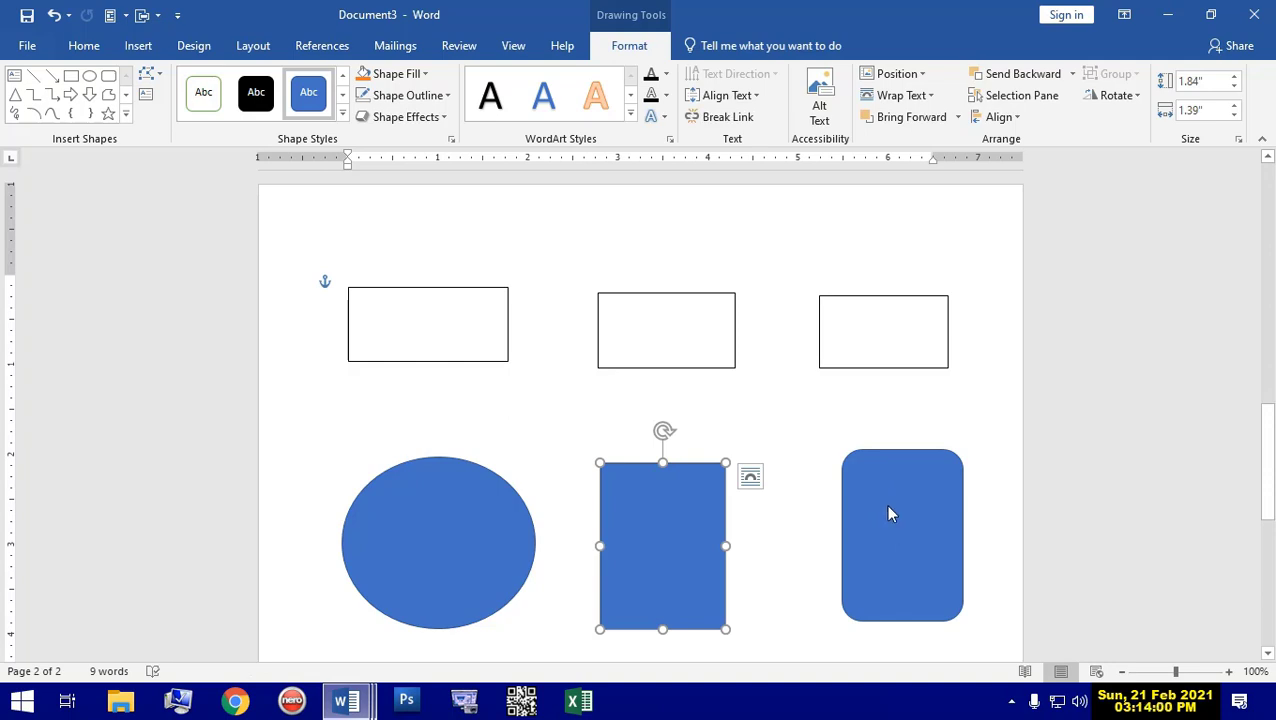
{"action": "left_click", "coordinate": [407, 288]}
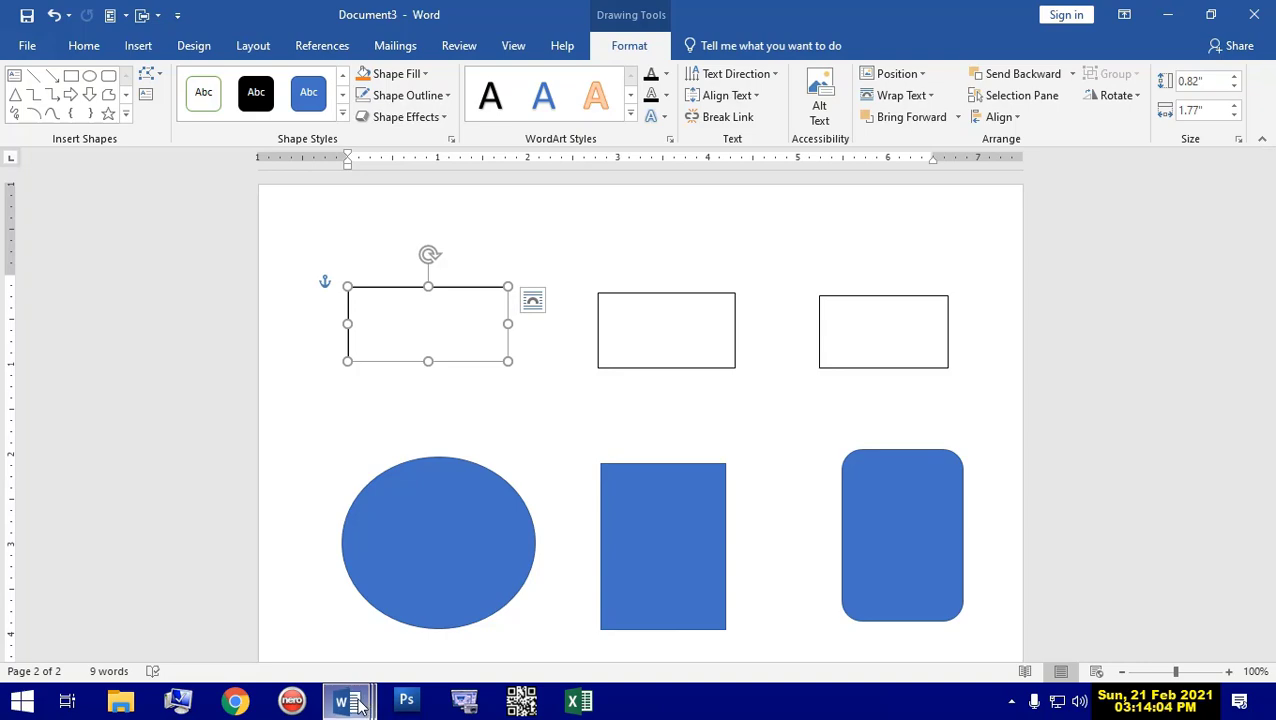
- In COMPUTER HARDWARE, select and copy the lines from 'Video provides' to 'different galleries', then switch back to Document3
{"action": "mouse_move", "coordinate": [360, 705]}
{"action": "left_click", "coordinate": [256, 623]}
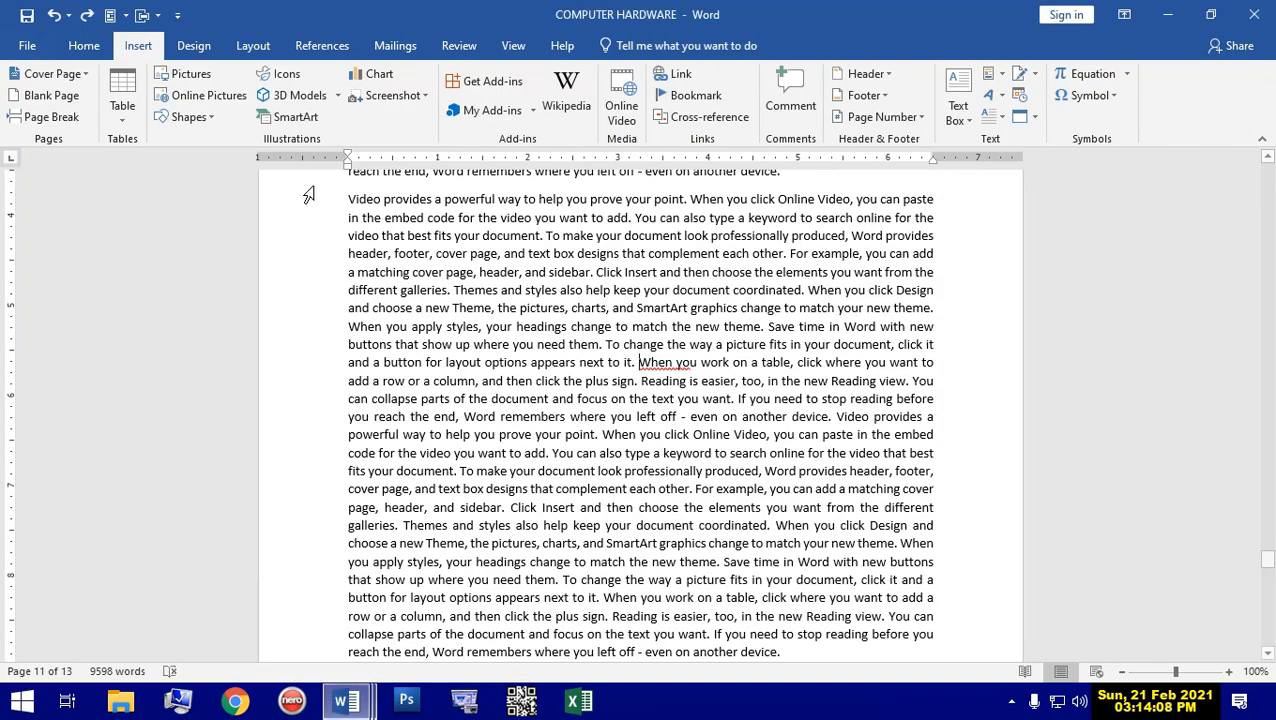
{"action": "mouse_move", "coordinate": [349, 195]}
{"action": "left_mouse_down"}
{"action": "mouse_move", "coordinate": [866, 275]}
{"action": "mouse_move", "coordinate": [415, 291]}
{"action": "left_mouse_up"}
{"action": "key", "text": "ctrl+c"}
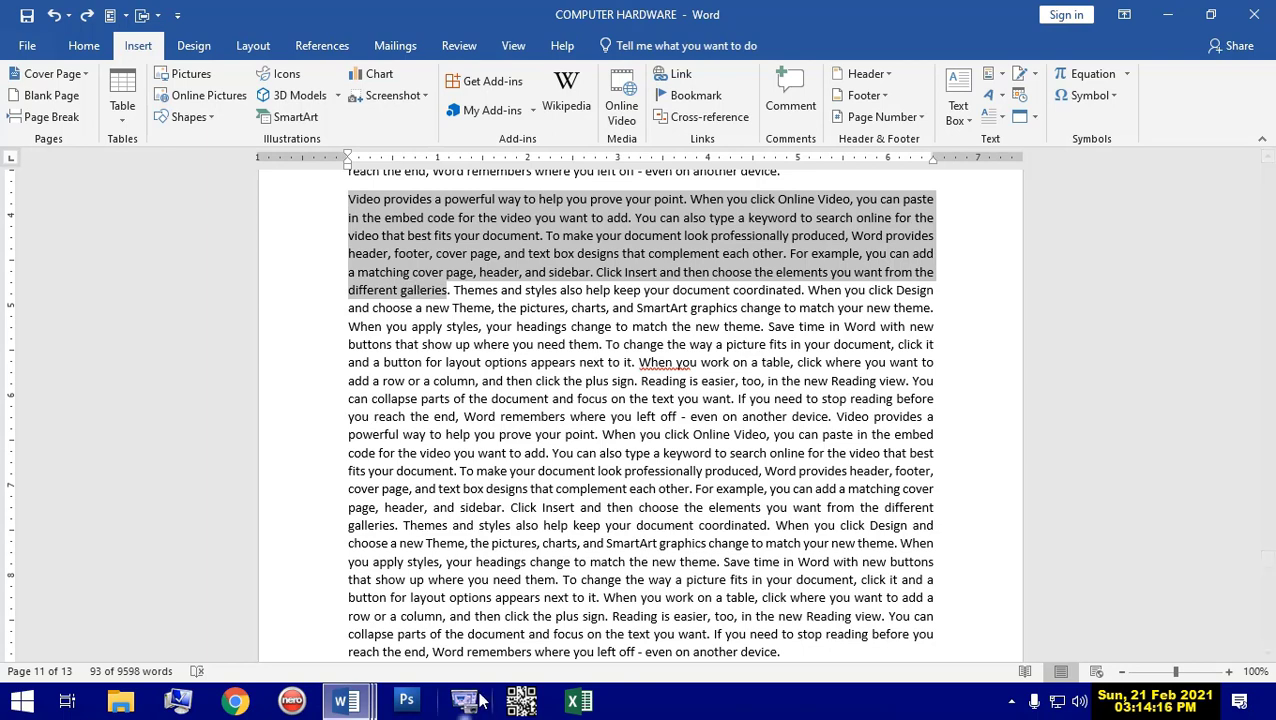
{"action": "mouse_move", "coordinate": [352, 708]}
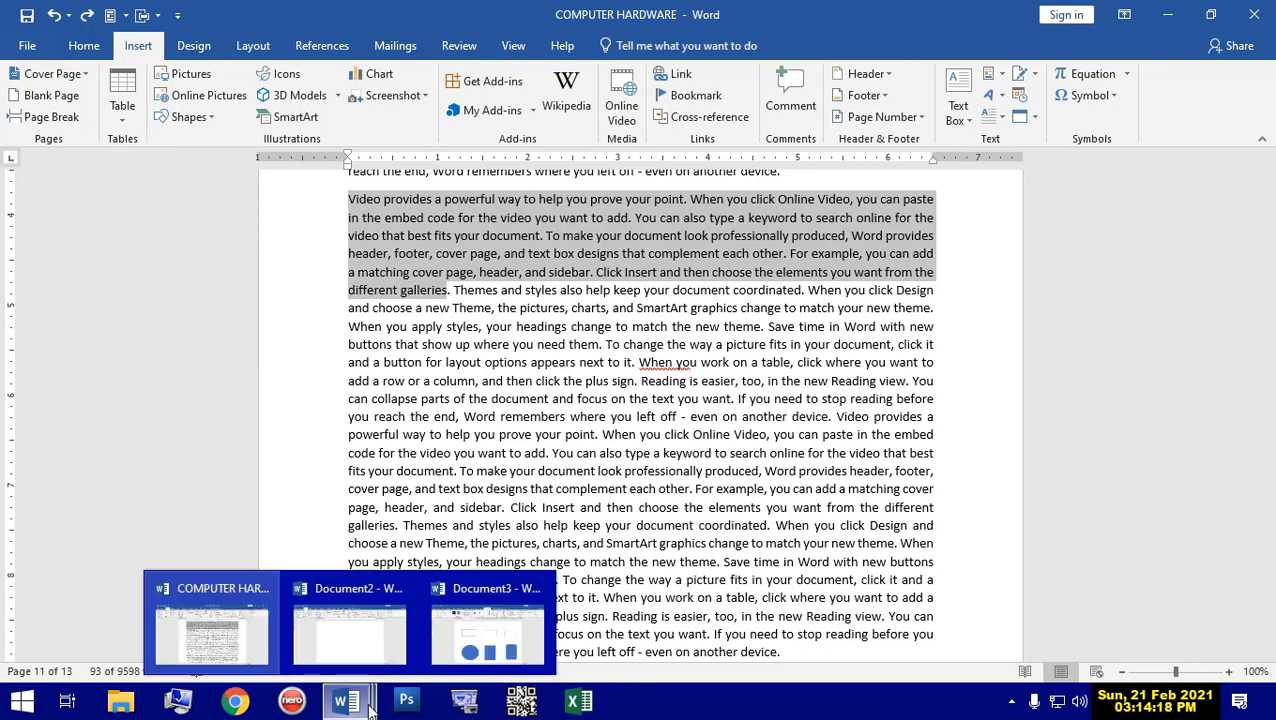
{"action": "left_click", "coordinate": [505, 630]}
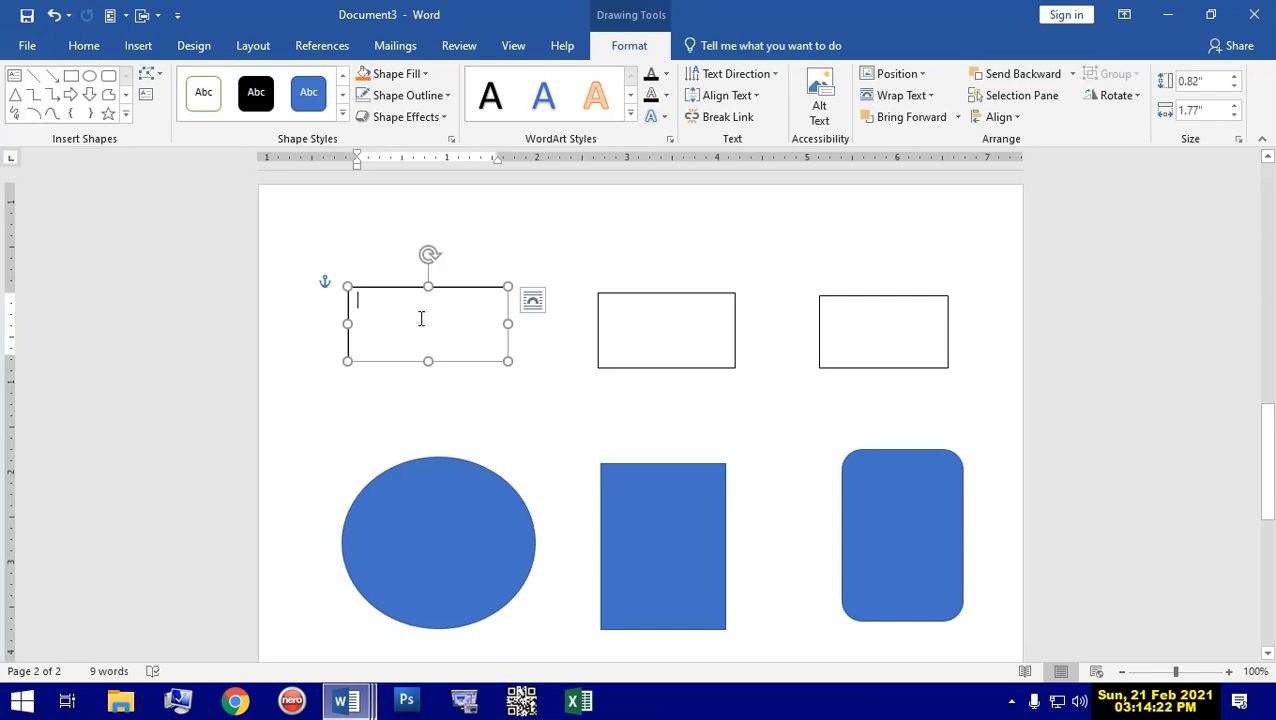
- Paste the copied passage into the first text box so it flows through every linked shape
{"action": "key", "text": "ctrl+v"}
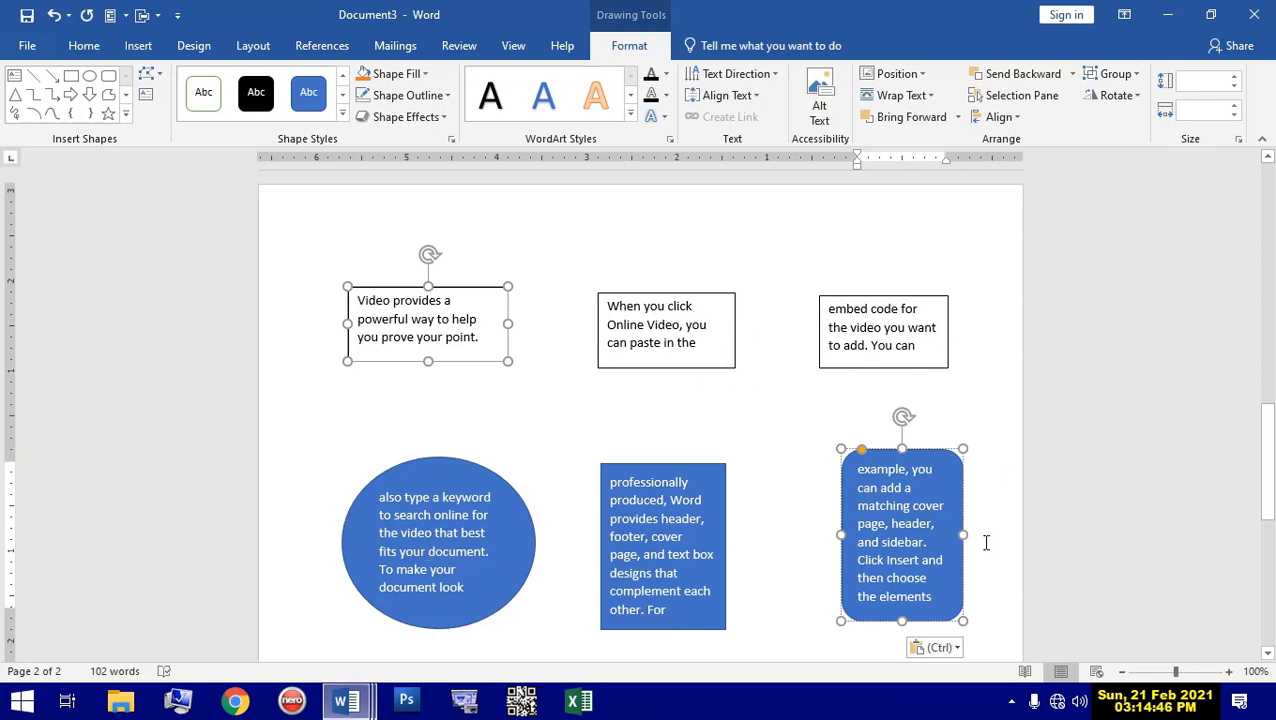
{"action": "scroll", "coordinate": [522, 474], "scroll_direction": "down", "scroll_amount": 2}
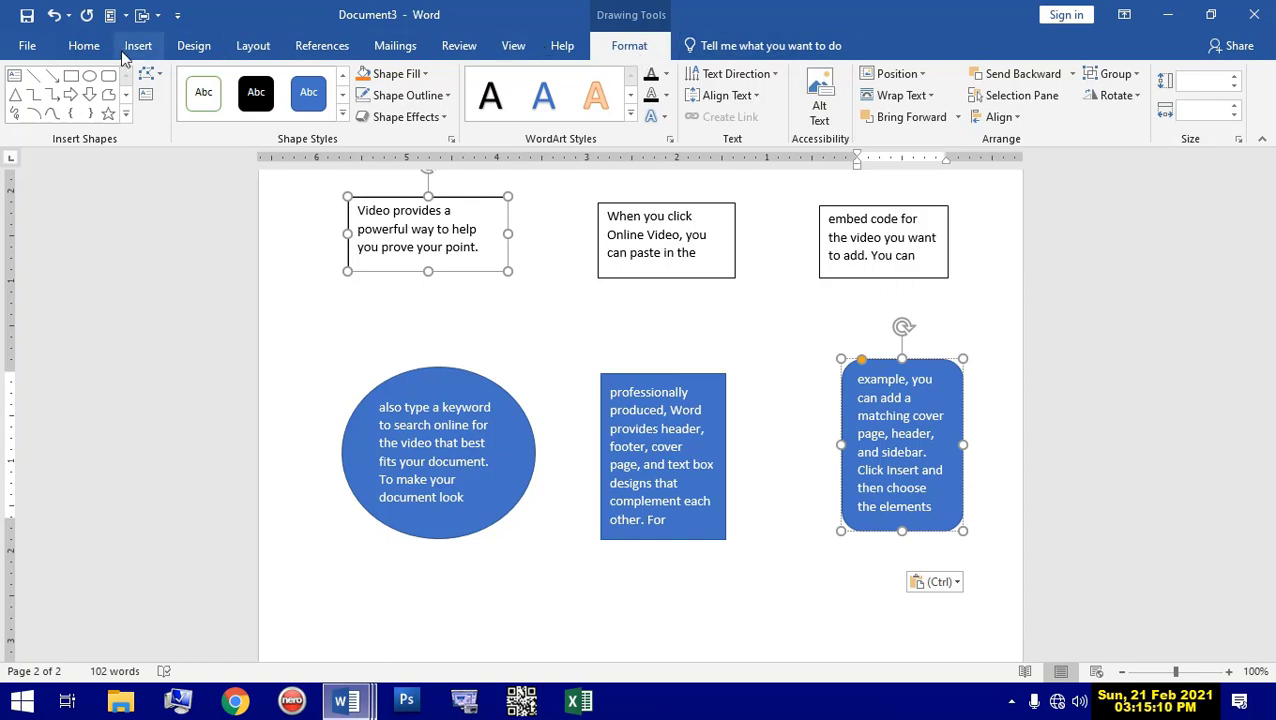
{"action": "left_click", "coordinate": [155, 52]}
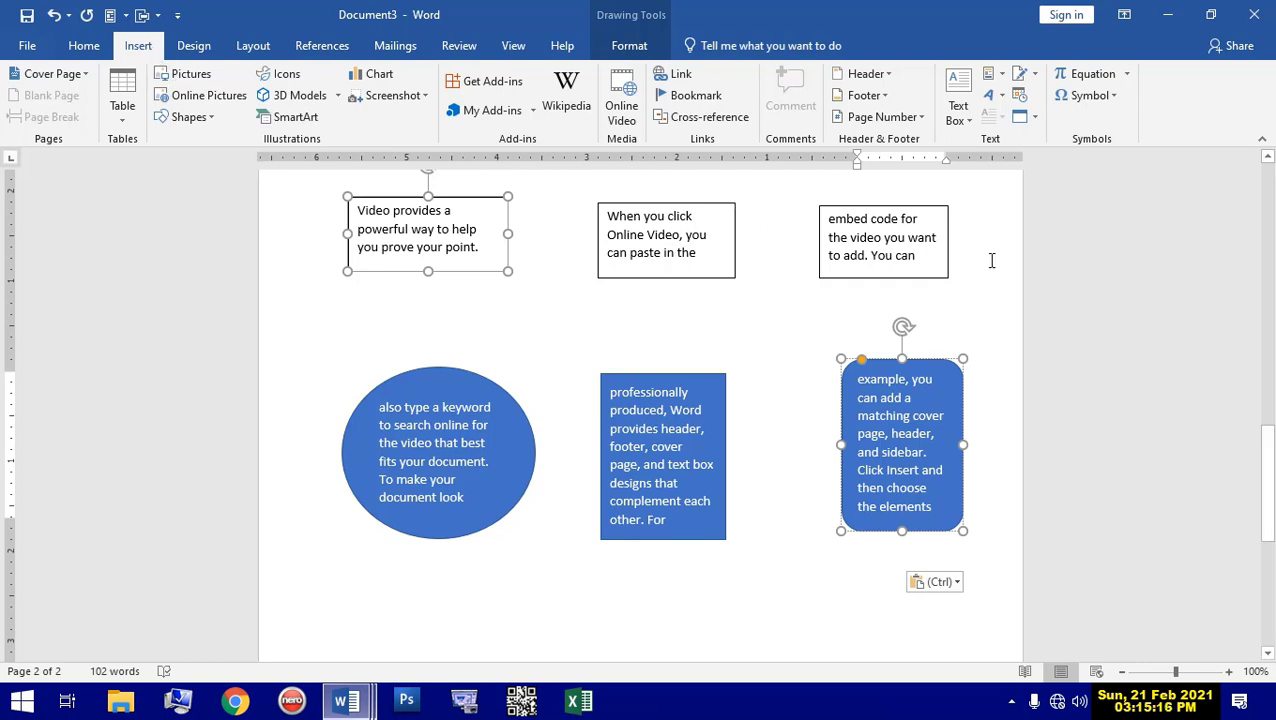
{"action": "left_click", "coordinate": [1006, 96]}
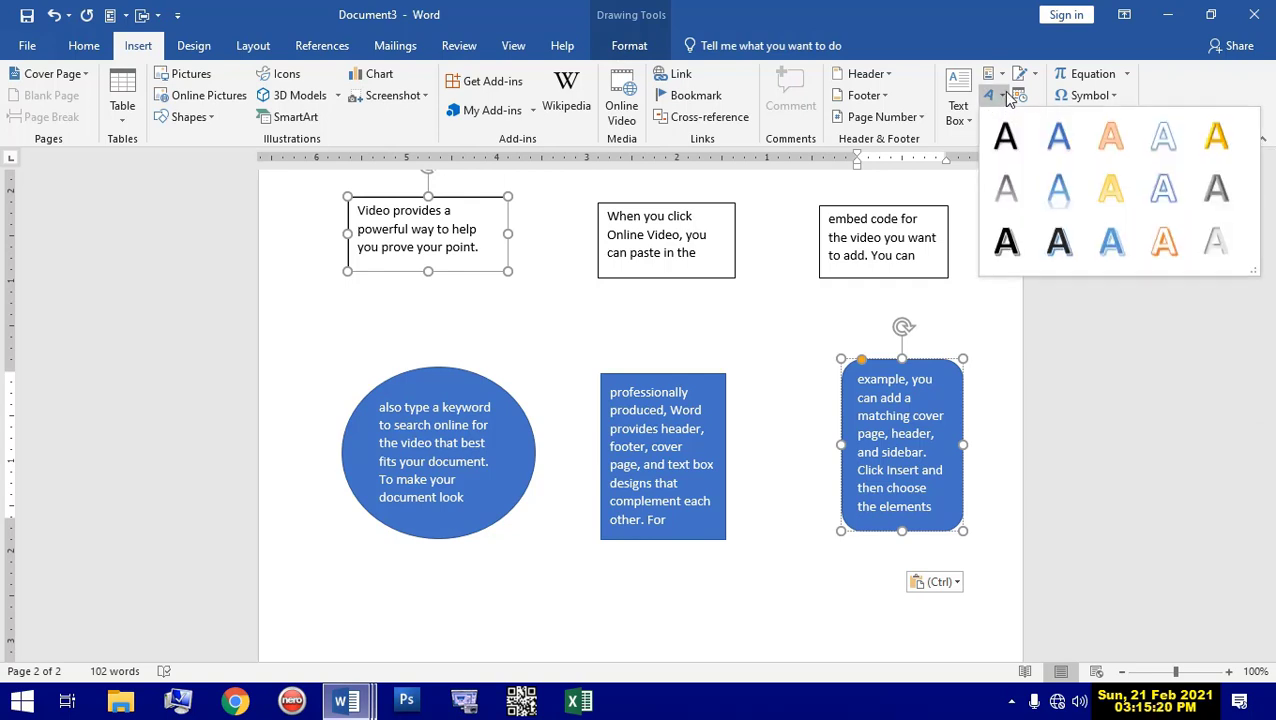
{"action": "scroll", "coordinate": [790, 450], "scroll_direction": "up", "scroll_amount": 1}
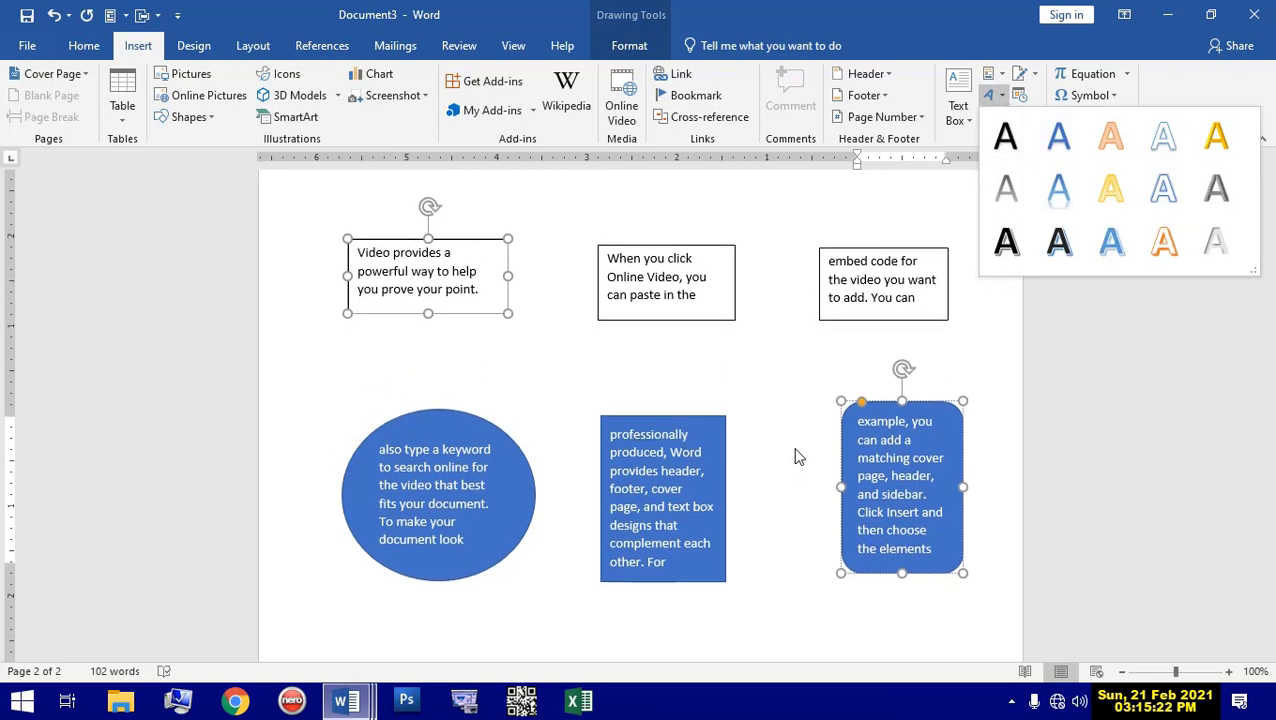
{"action": "scroll", "coordinate": [806, 441], "scroll_direction": "up", "scroll_amount": 4}
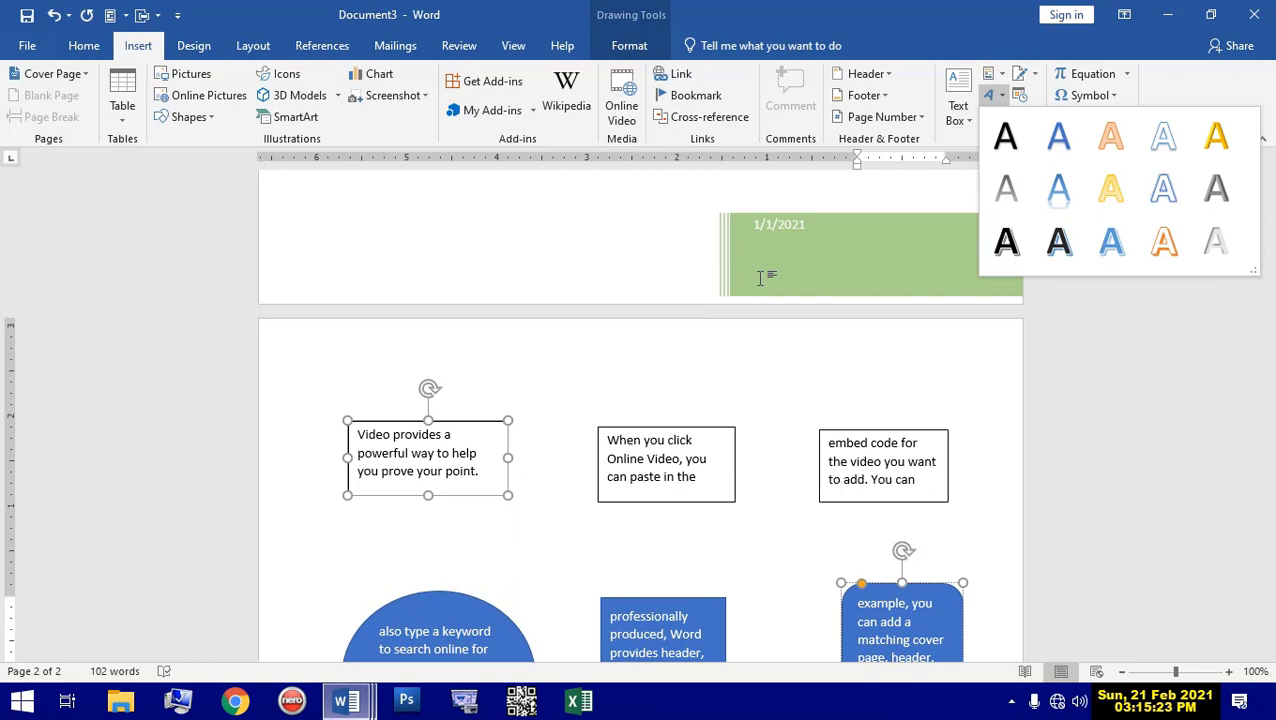
{"action": "left_click", "coordinate": [648, 45]}
{"action": "left_click", "coordinate": [648, 45]}
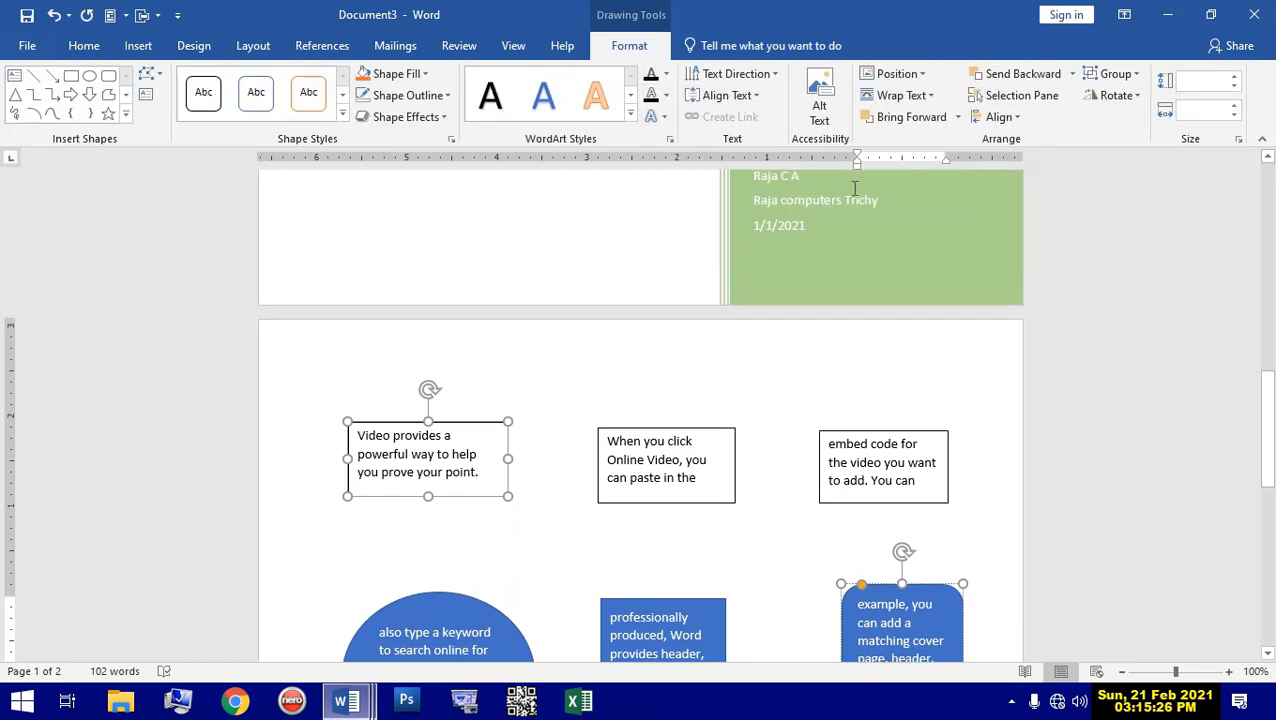
{"action": "scroll", "coordinate": [884, 256], "scroll_direction": "up", "scroll_amount": 10}
{"action": "scroll", "coordinate": [884, 258], "scroll_direction": "up", "scroll_amount": 3}
{"action": "scroll", "coordinate": [882, 268], "scroll_direction": "down", "scroll_amount": 7}
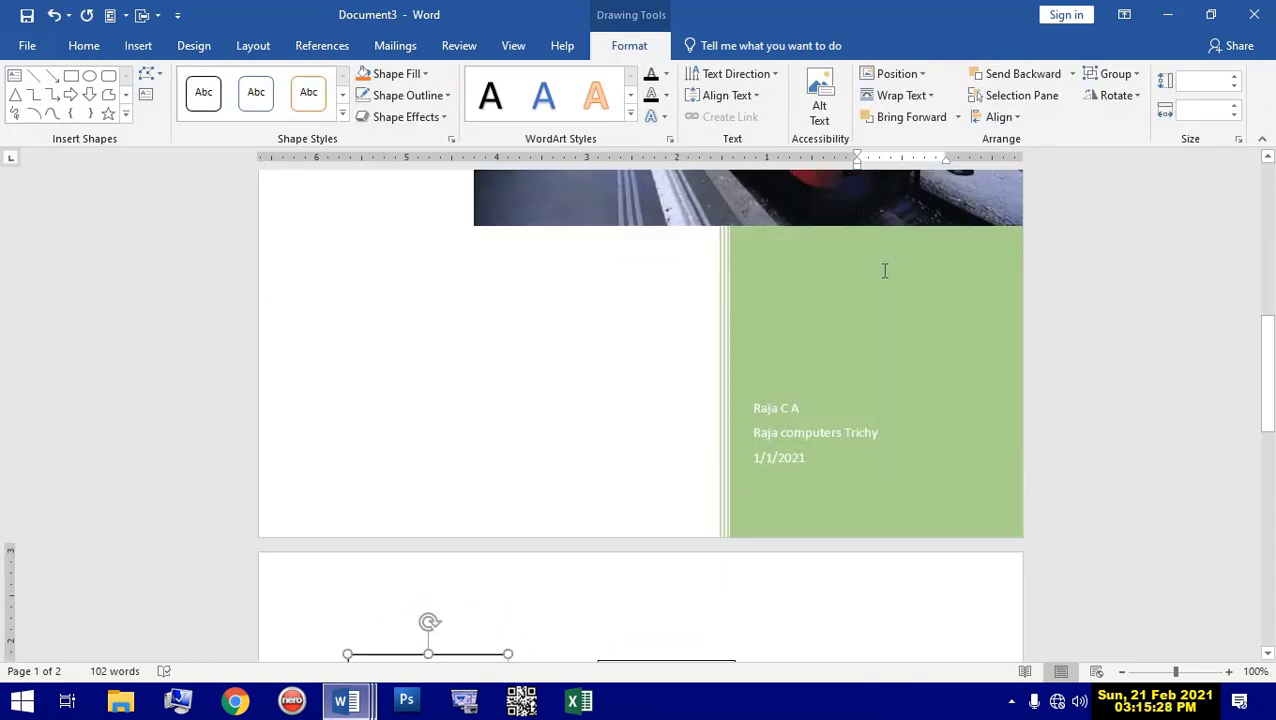
{"action": "scroll", "coordinate": [881, 275], "scroll_direction": "down", "scroll_amount": 7}
{"action": "scroll", "coordinate": [881, 275], "scroll_direction": "down", "scroll_amount": 5}
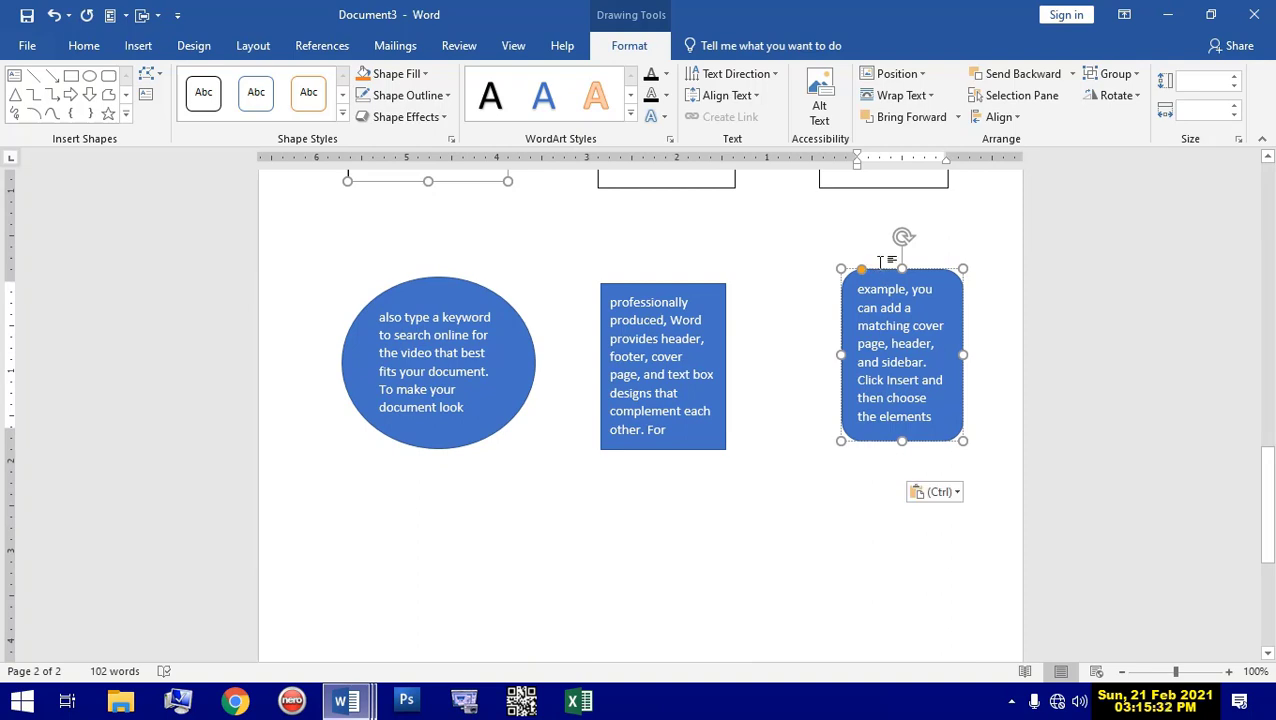
- In a new document, insert light-blue outlined WordArt and type a name into it
{"action": "key", "text": "ctrl+n"}
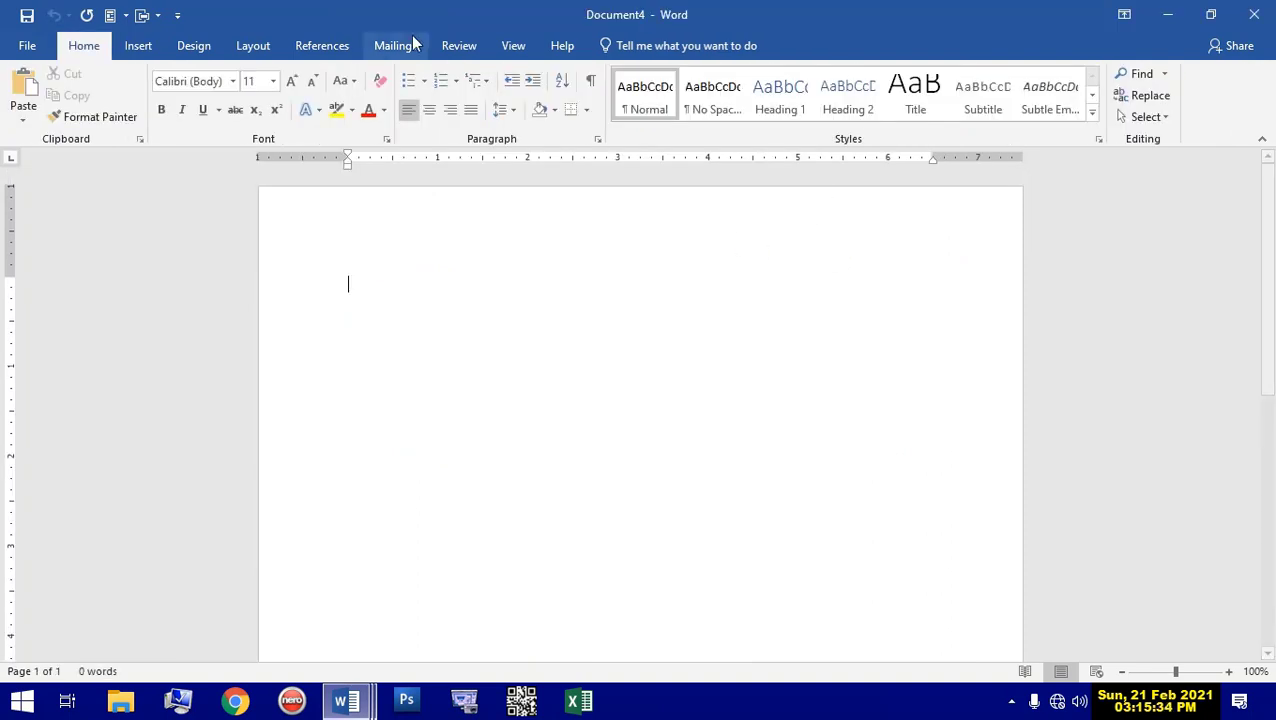
{"action": "left_click", "coordinate": [130, 50]}
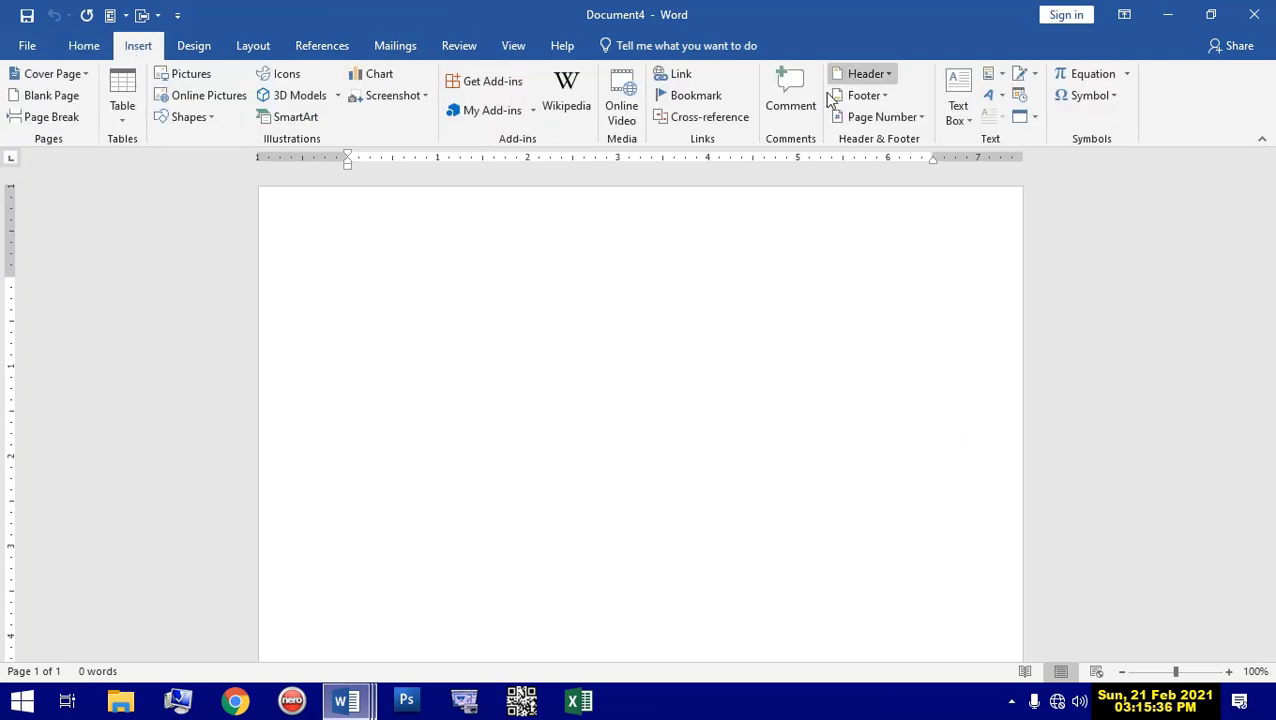
{"action": "left_click", "coordinate": [1000, 98]}
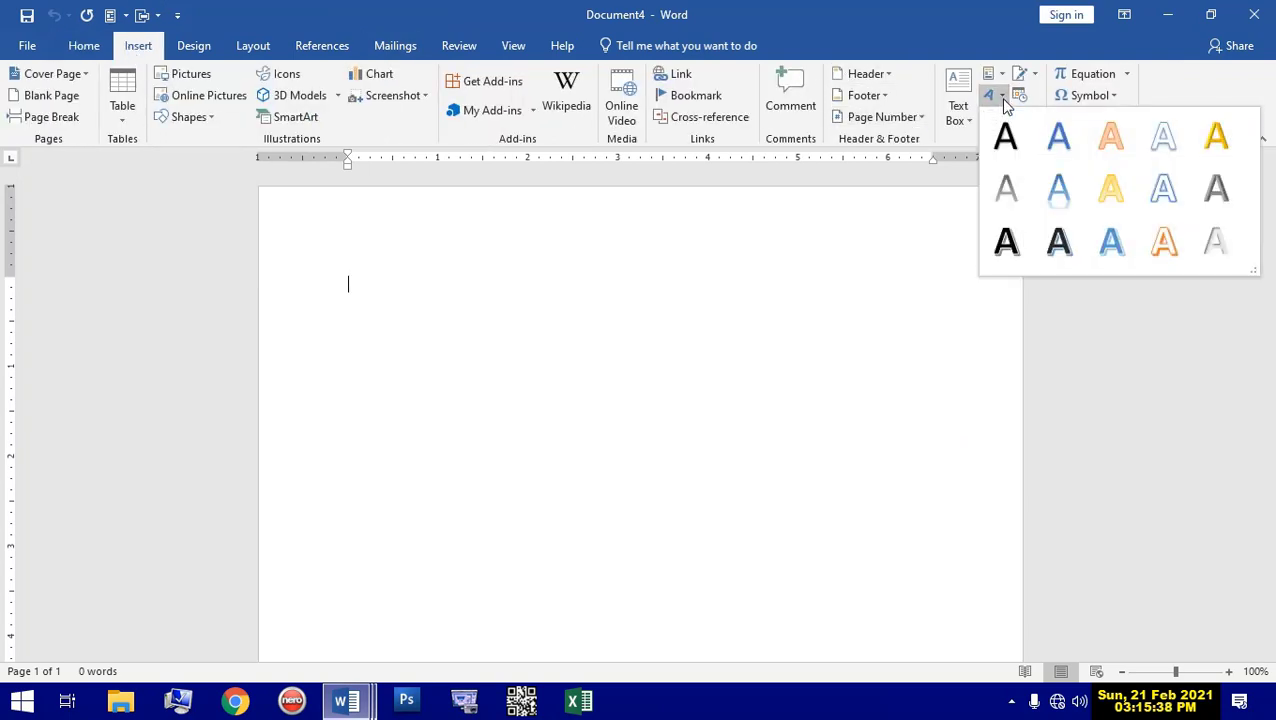
{"action": "left_click", "coordinate": [1110, 246]}
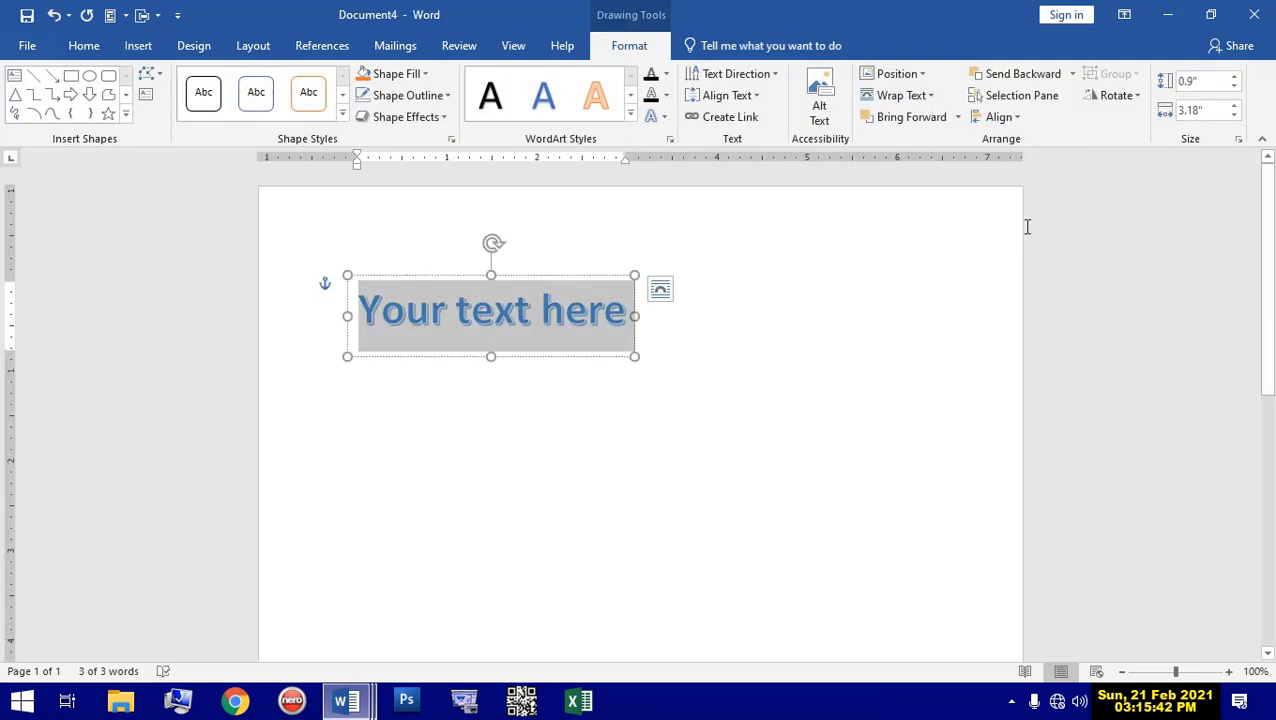
{"action": "type", "text": "A"}
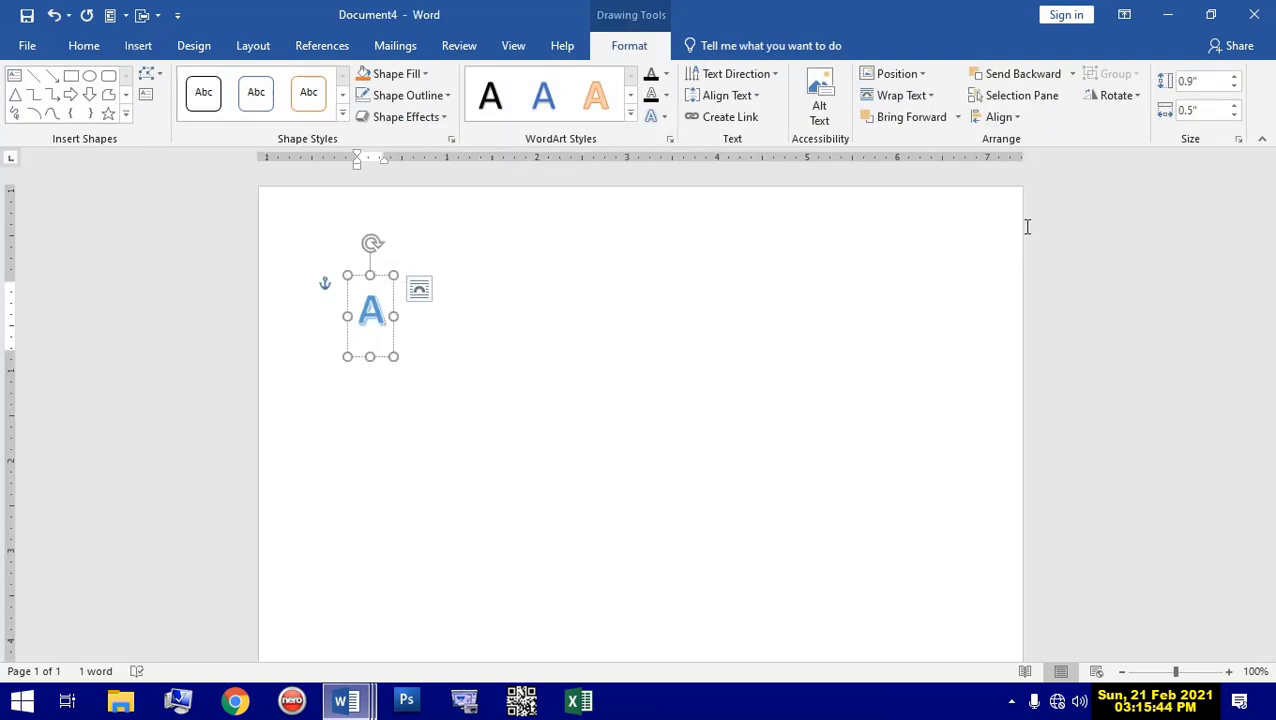
{"action": "type", "text": "btony"}
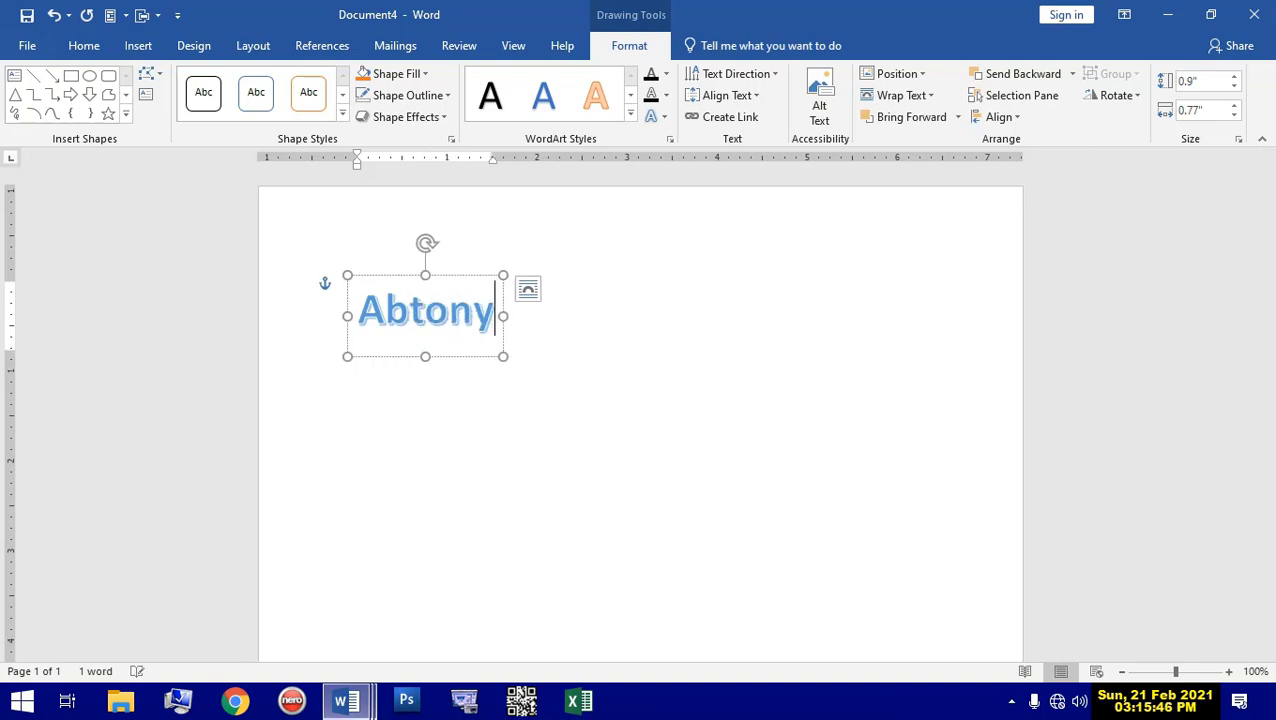
{"action": "type", "text": "raj"}
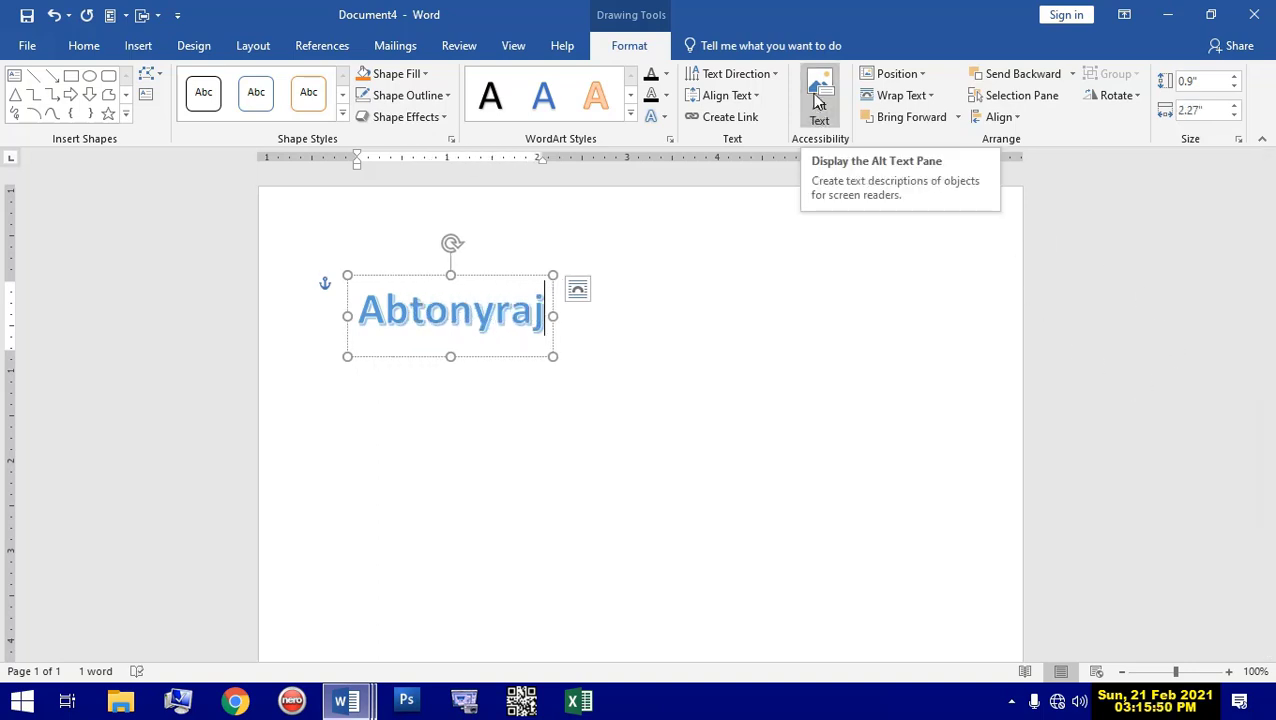
- Browse the WordArt styles, then preview the Text Fill and Text Outline palettes without applying any colour
{"action": "left_click", "coordinate": [140, 50]}
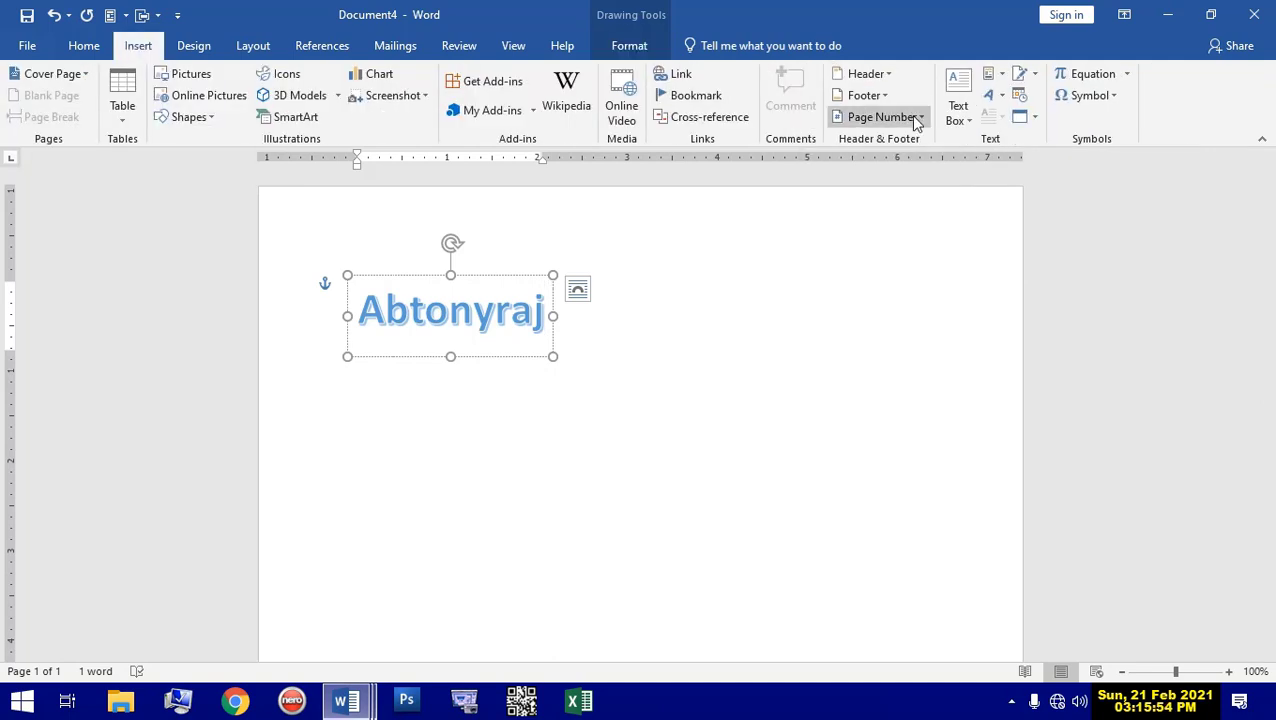
{"action": "left_click", "coordinate": [1003, 97]}
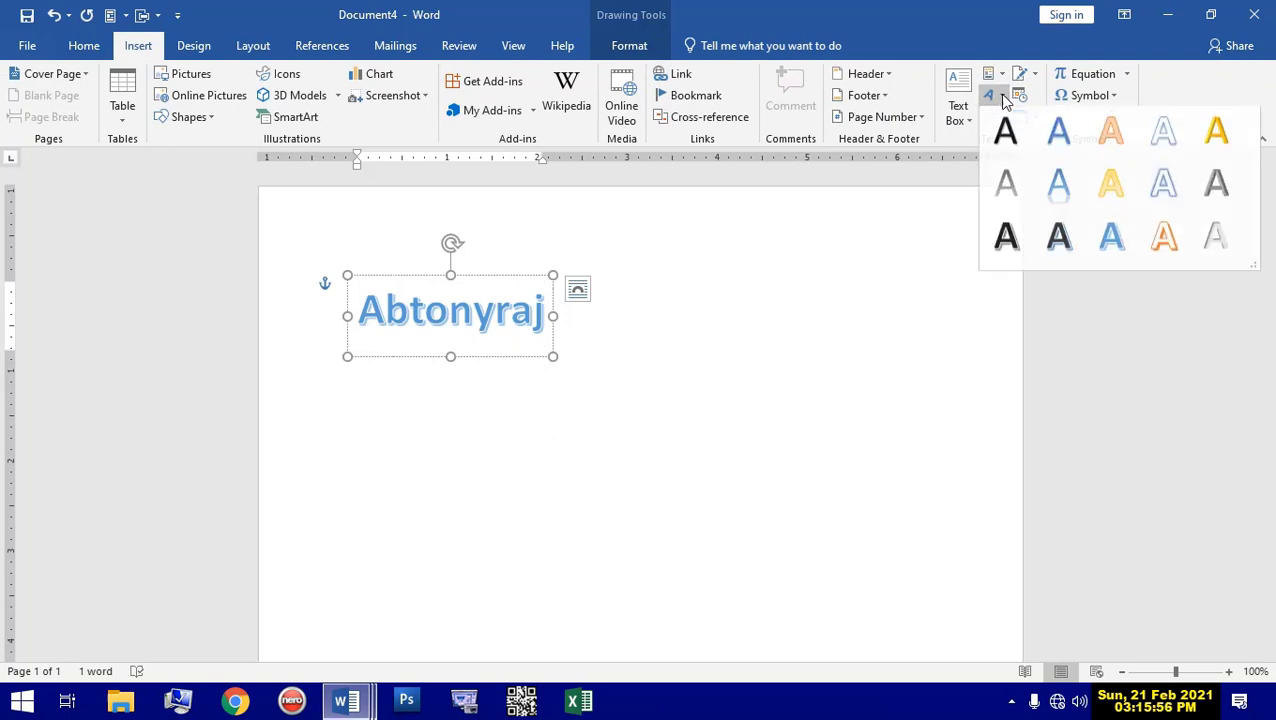
{"action": "left_click", "coordinate": [628, 50]}
{"action": "left_click", "coordinate": [628, 48]}
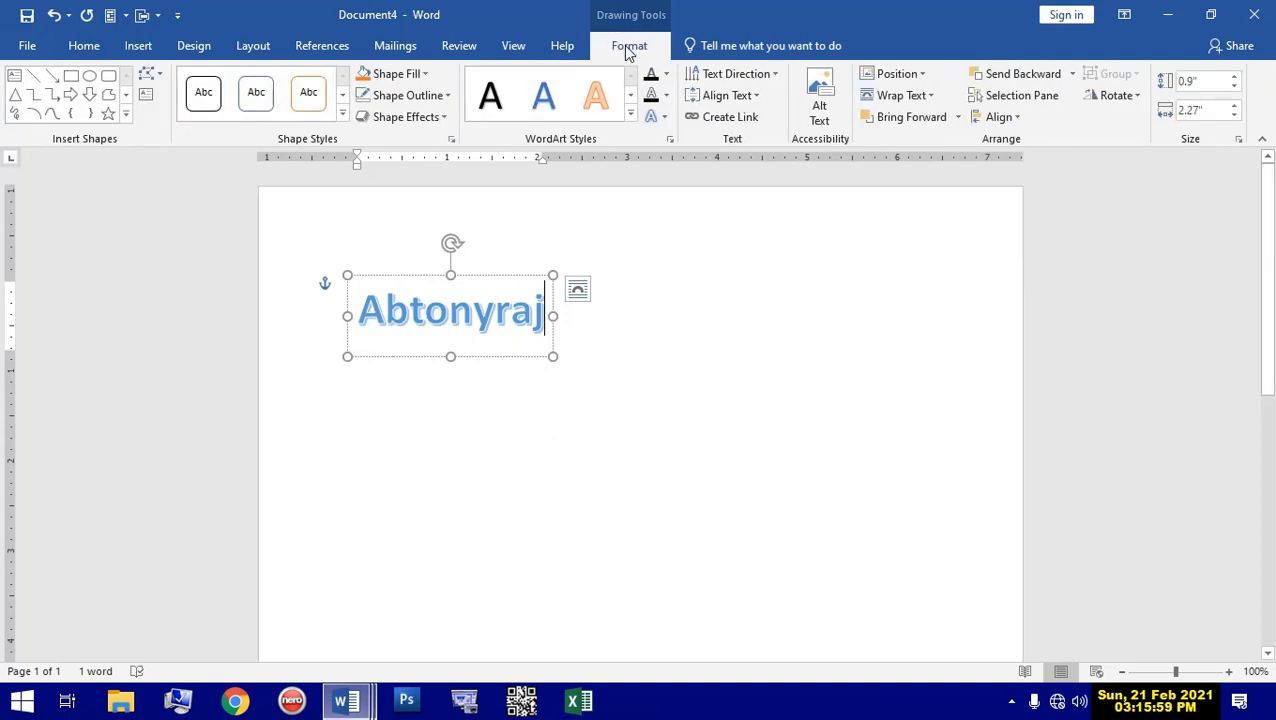
{"action": "left_click", "coordinate": [668, 80]}
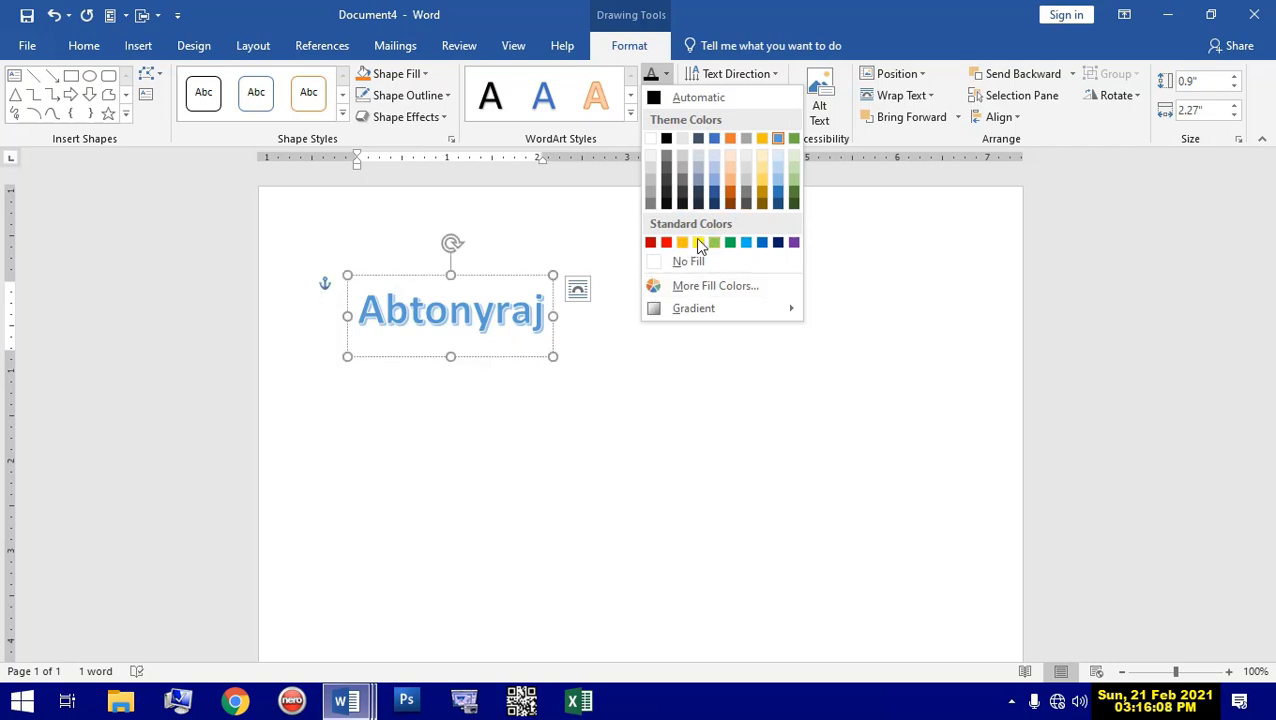
{"action": "key", "text": "Escape"}
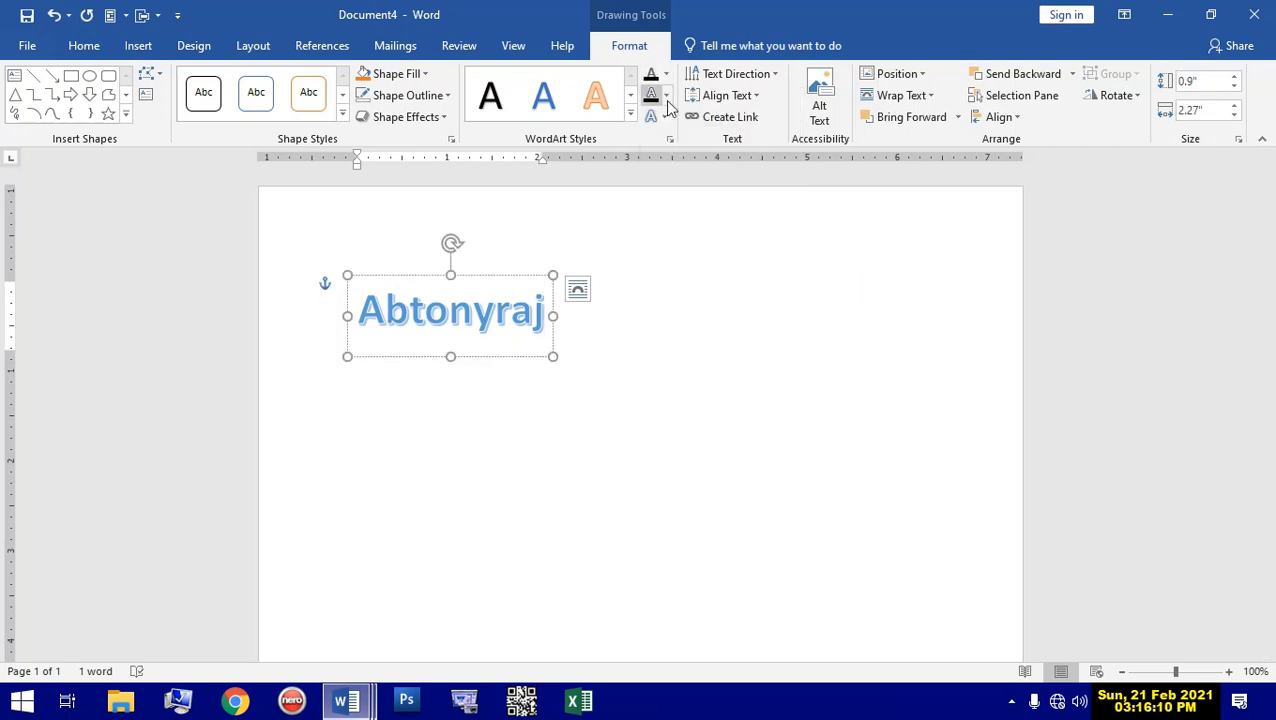
{"action": "left_click", "coordinate": [666, 97]}
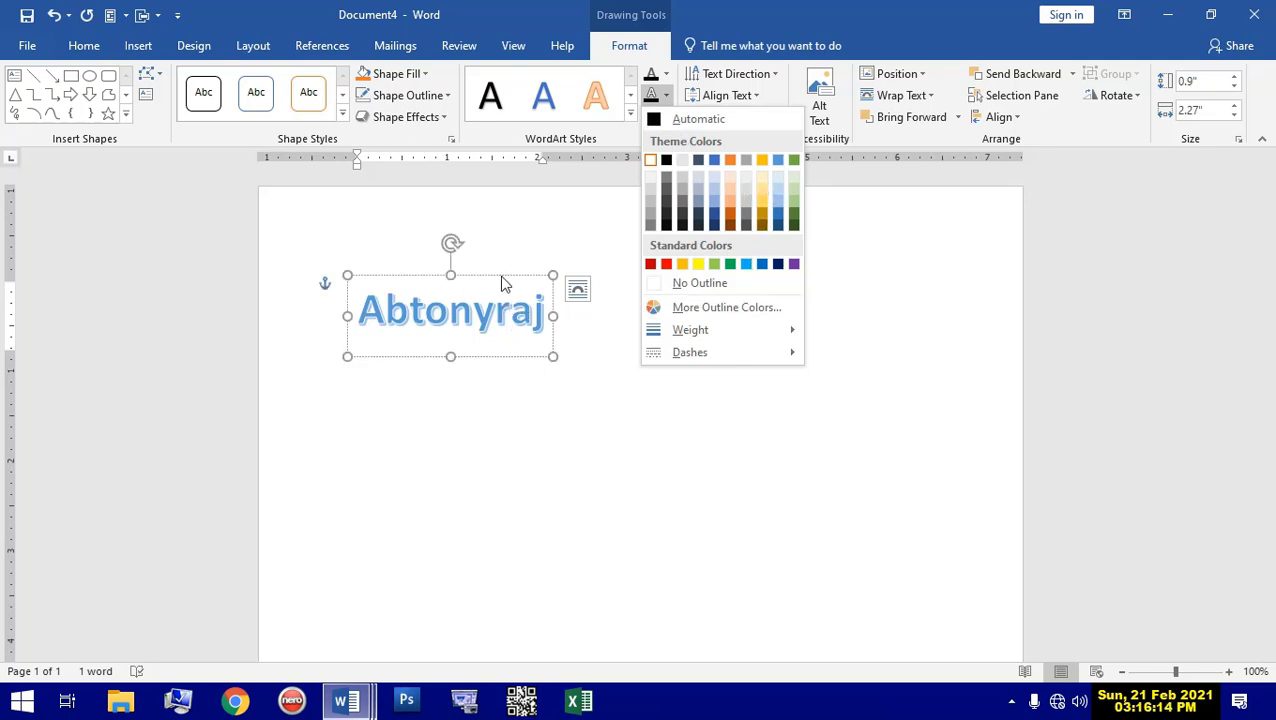
{"action": "key", "text": "Escape"}
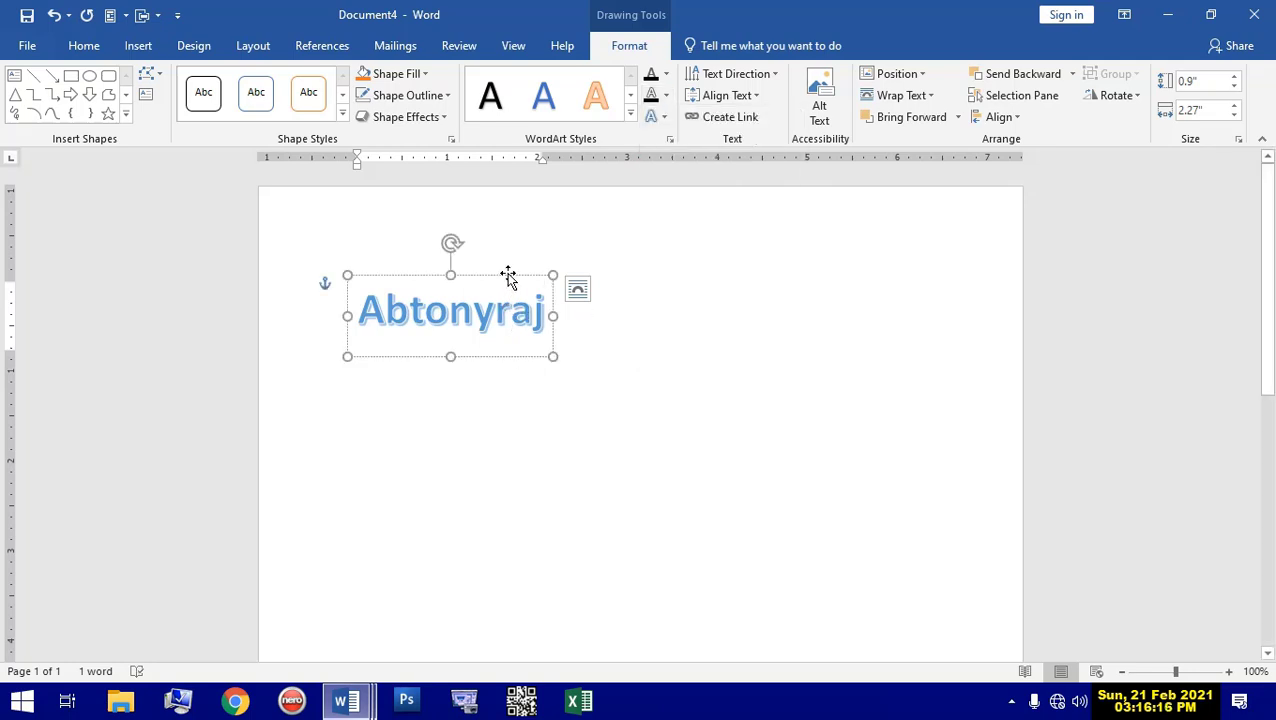
{"action": "left_click", "coordinate": [511, 276]}
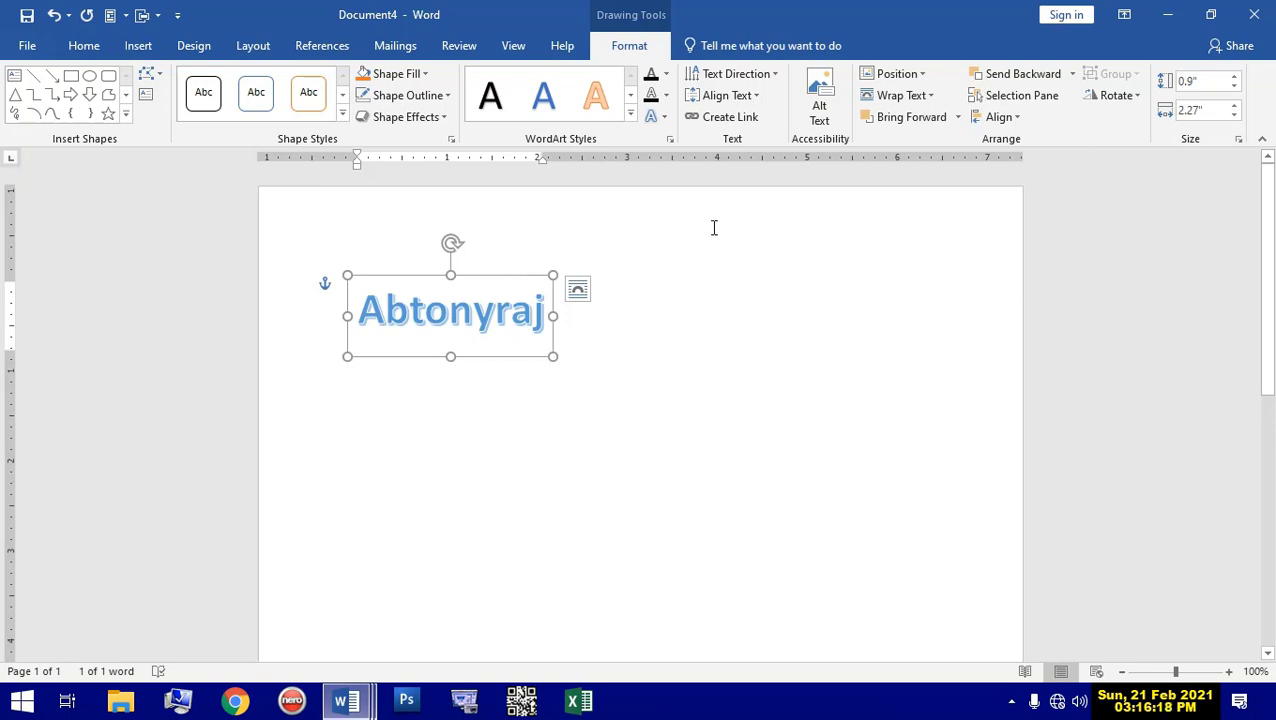
- Give the WordArt text a custom purple fill (RGB 130, 75, 229) through More Fill Colors
{"action": "left_click", "coordinate": [667, 75]}
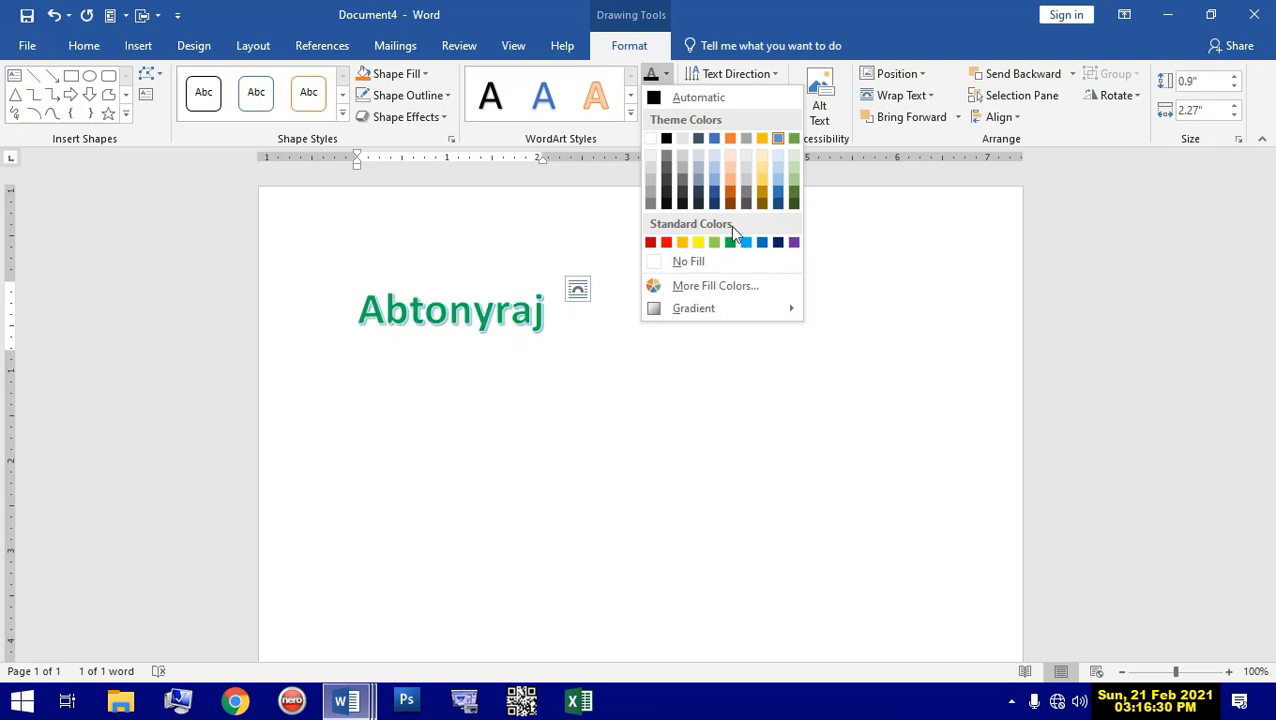
{"action": "left_click", "coordinate": [715, 286]}
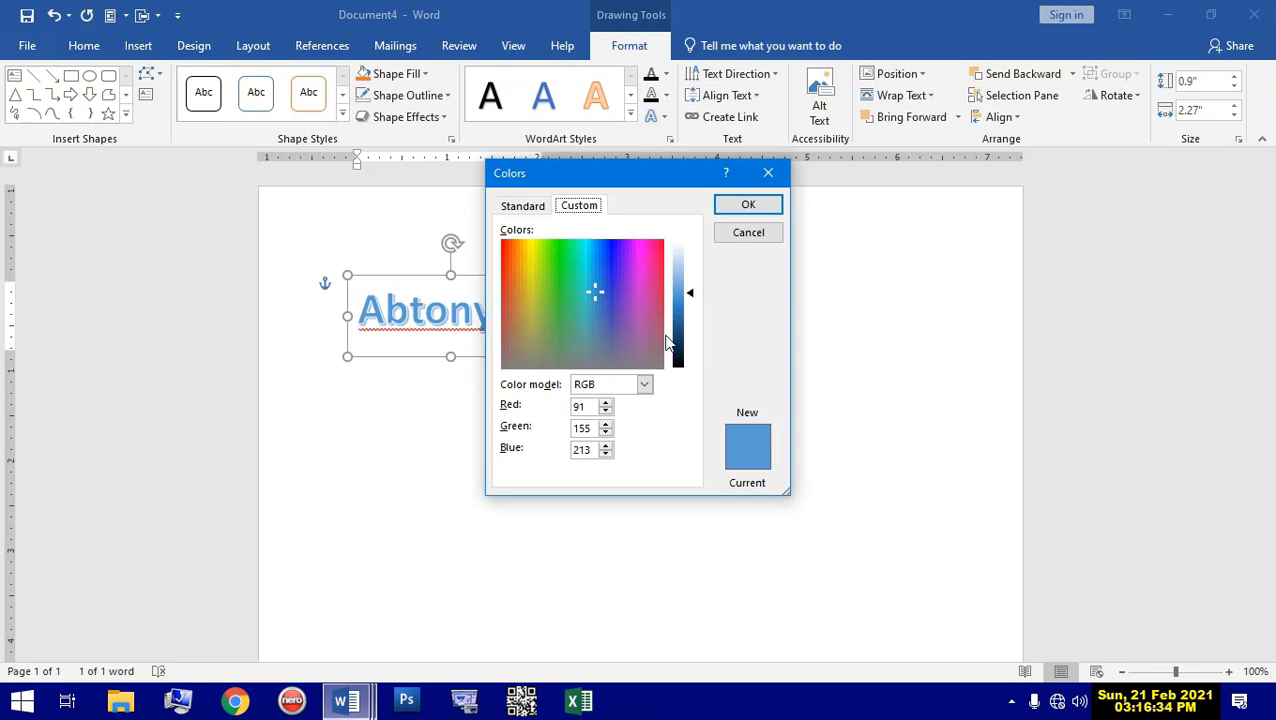
{"action": "left_click", "coordinate": [617, 272]}
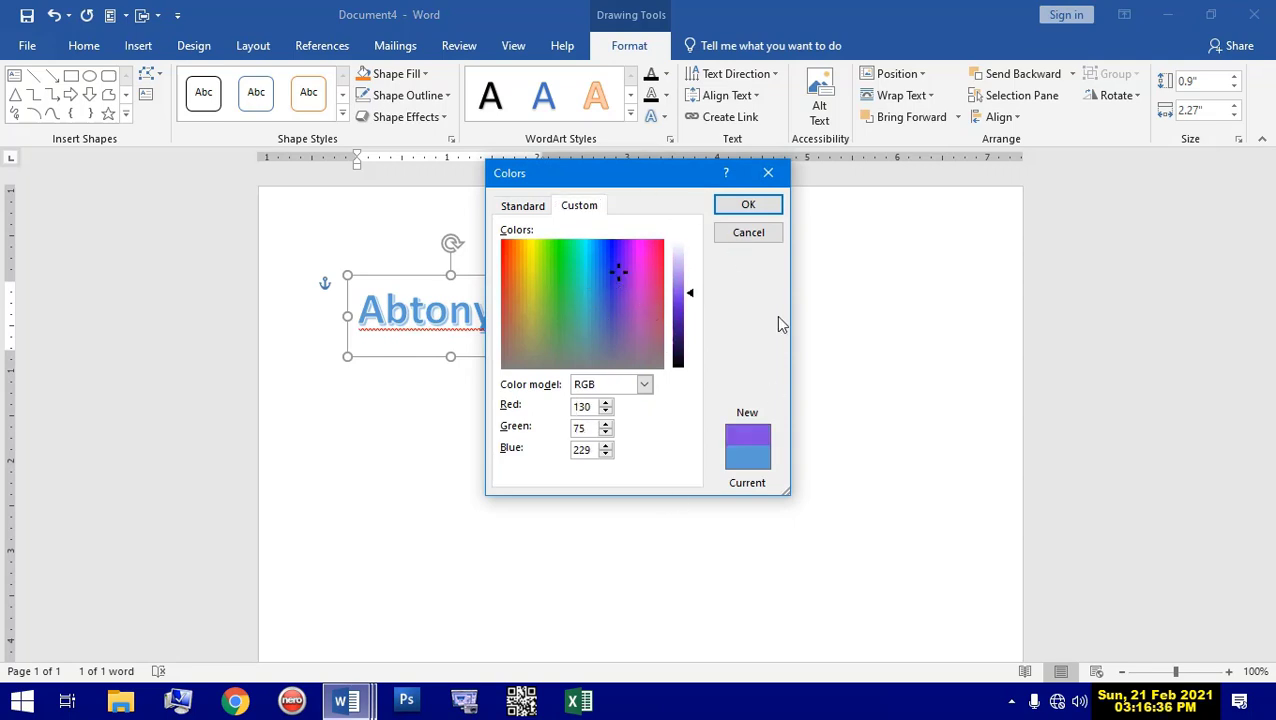
{"action": "left_click", "coordinate": [748, 206]}
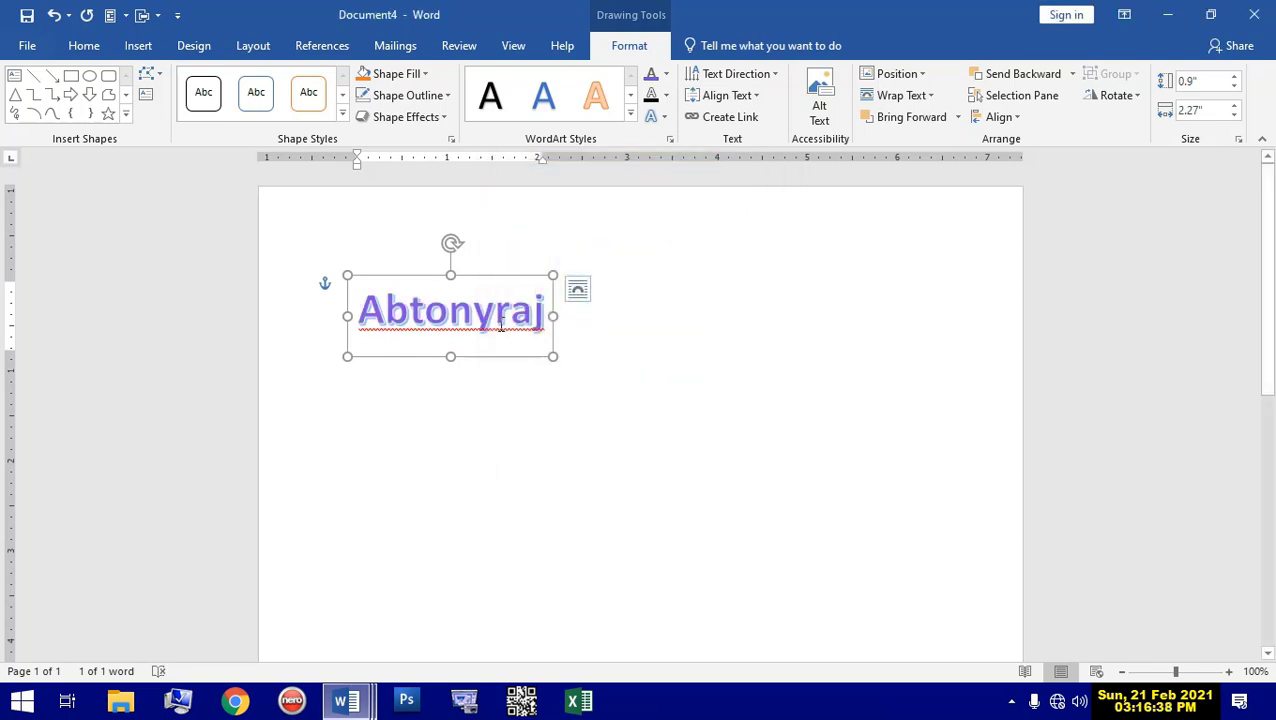
{"action": "left_click", "coordinate": [667, 98]}
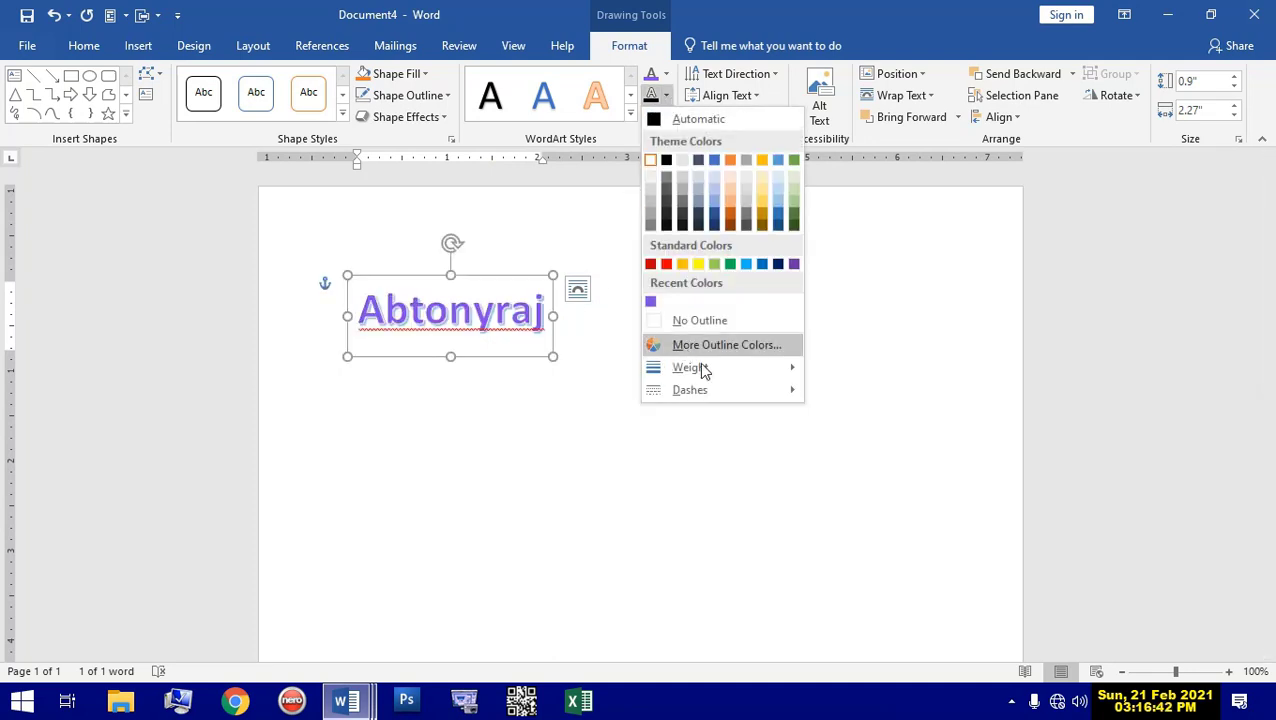
- Open the Format Shape text fill settings via Text Fill > Gradient > More Gradients
{"action": "mouse_move", "coordinate": [760, 392]}
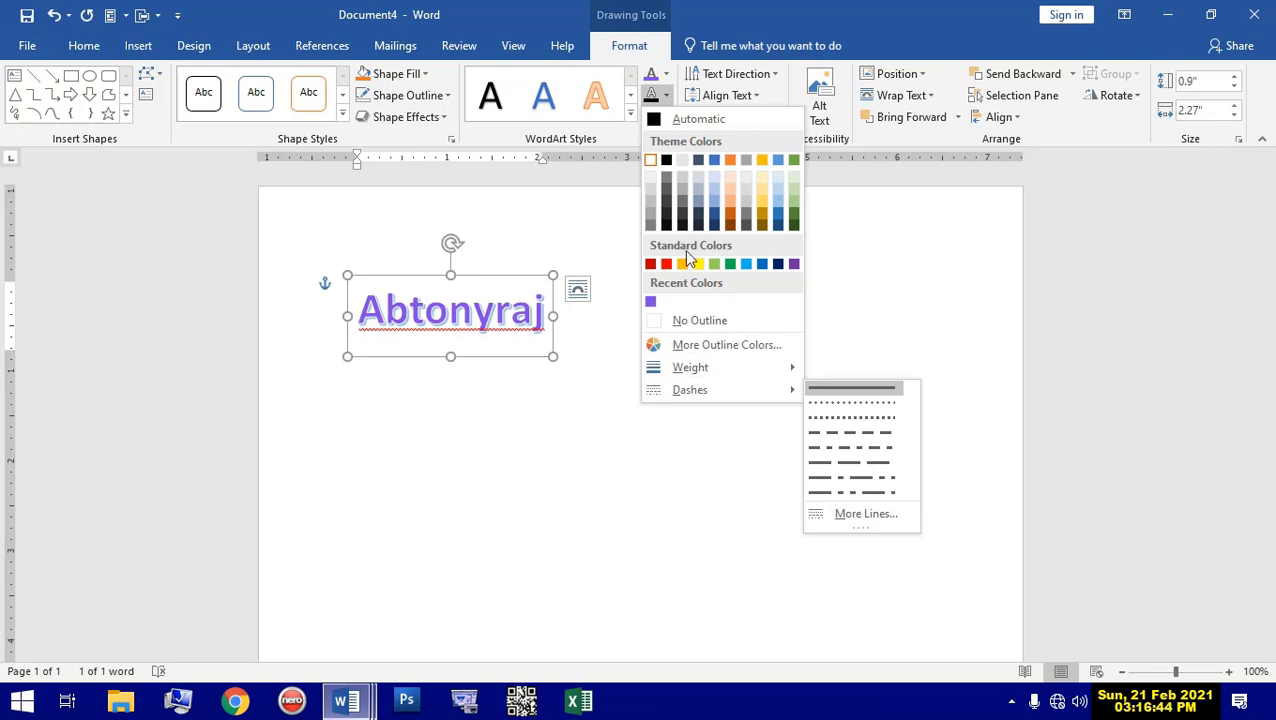
{"action": "left_click", "coordinate": [660, 79]}
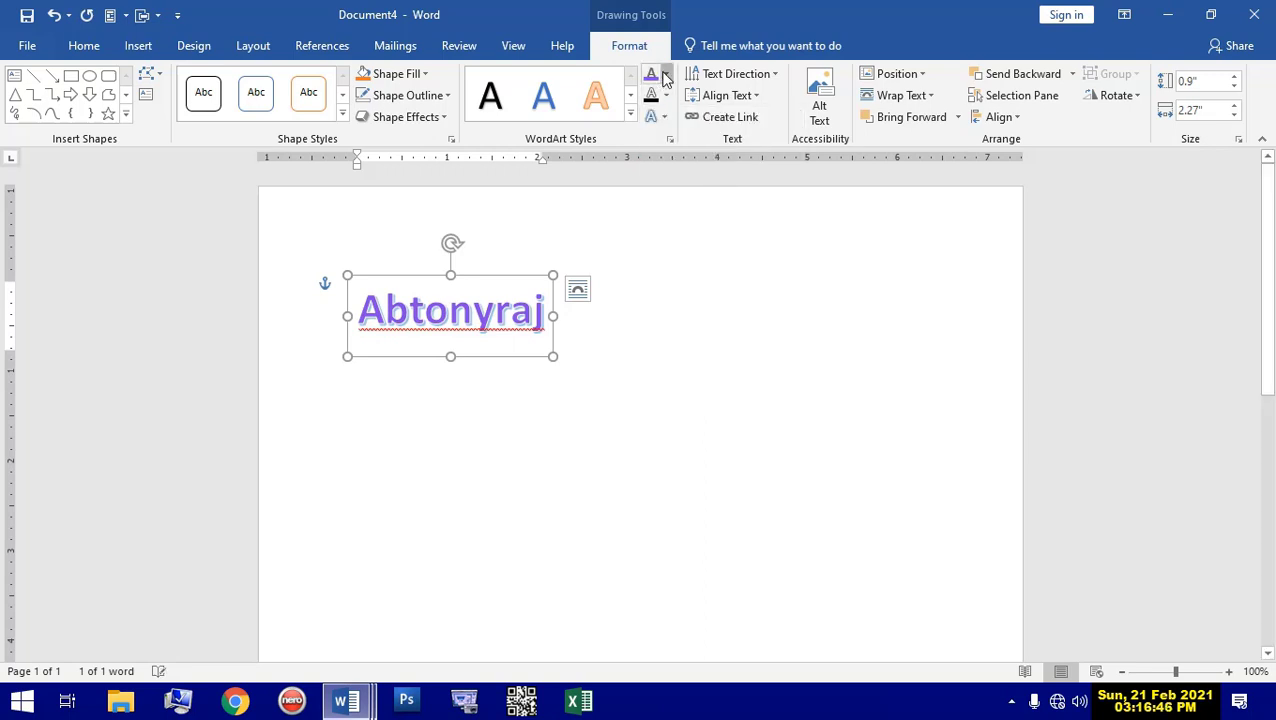
{"action": "left_click", "coordinate": [664, 77]}
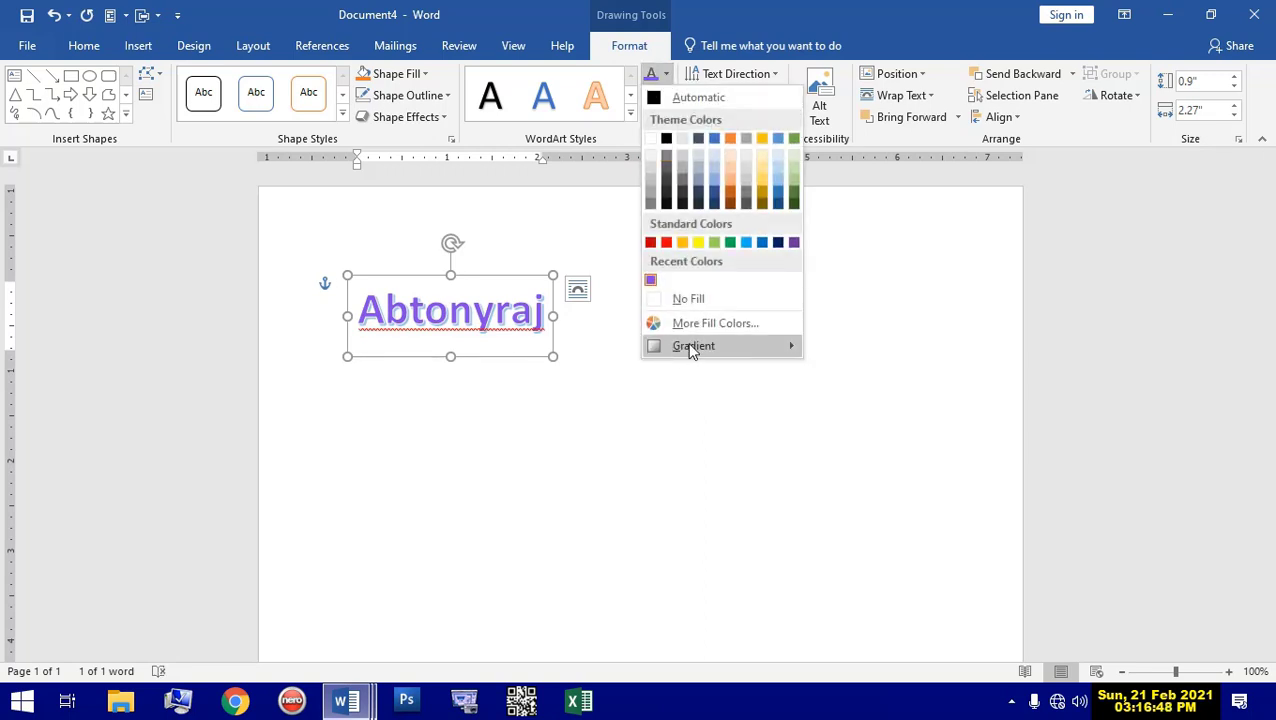
{"action": "mouse_move", "coordinate": [694, 348]}
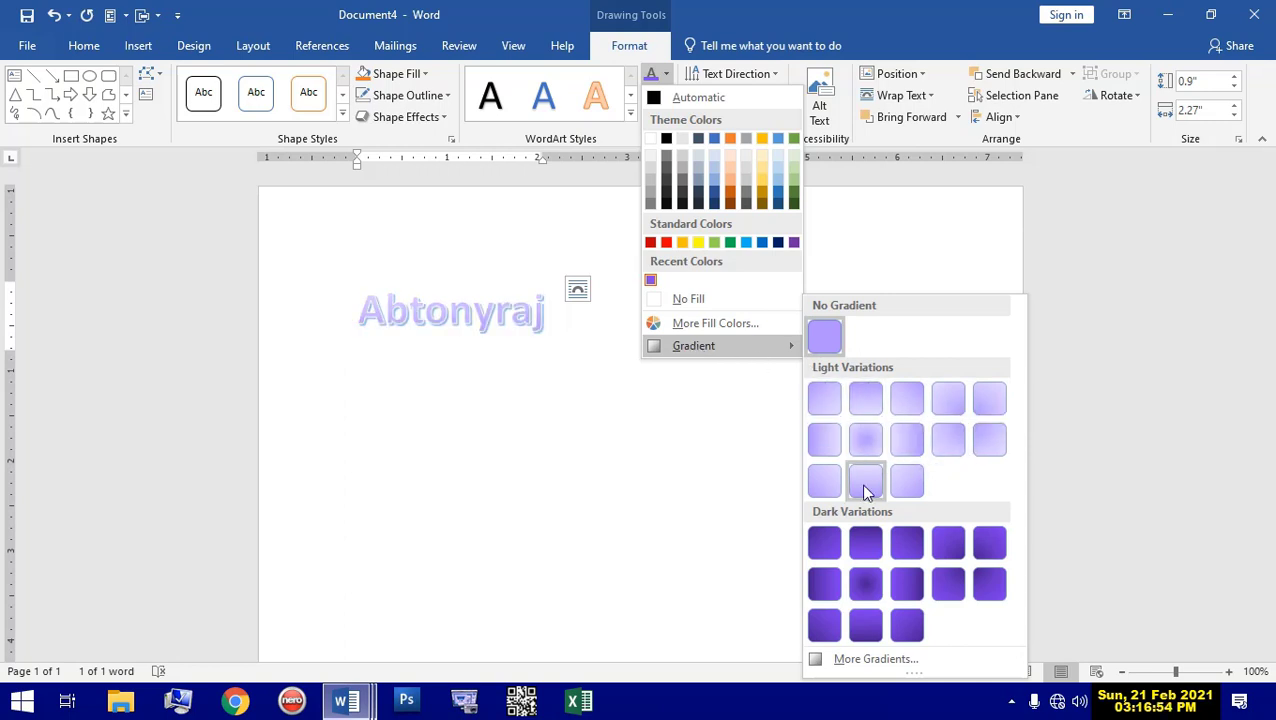
{"action": "left_click", "coordinate": [885, 668]}
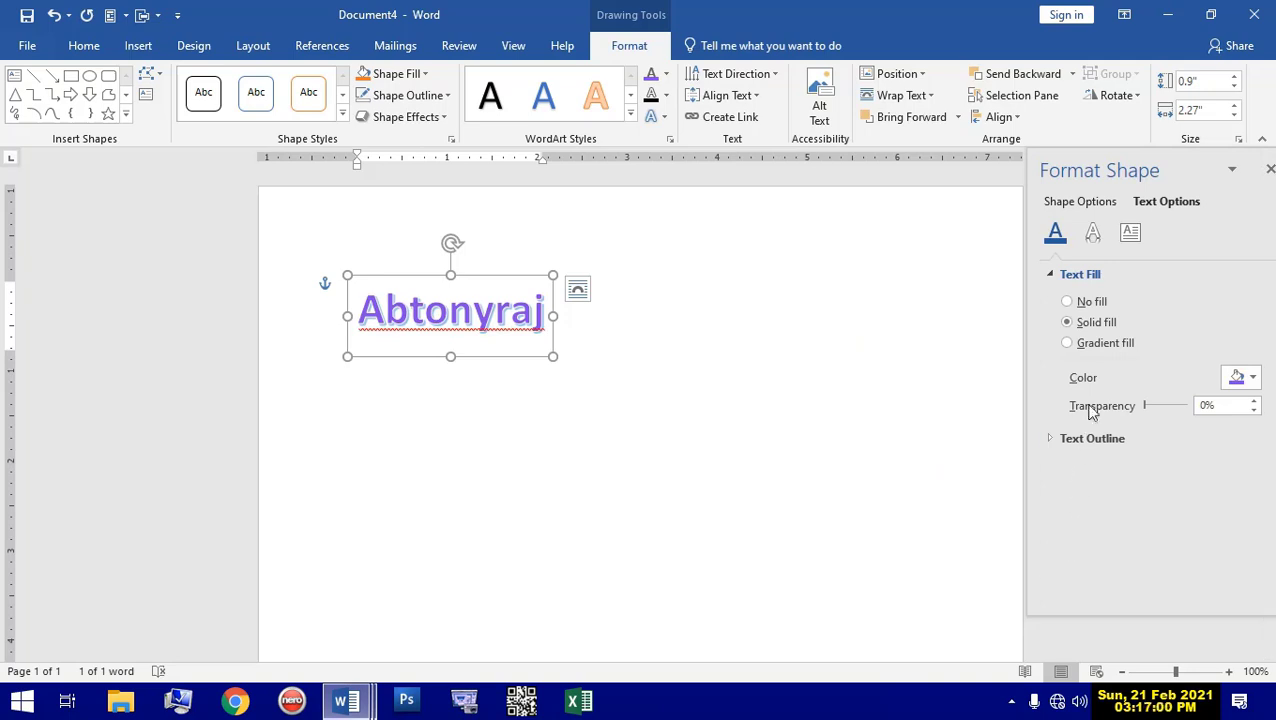
- Set the WordArt text fill colour to blue with 46% transparency
{"action": "left_click", "coordinate": [1258, 376]}
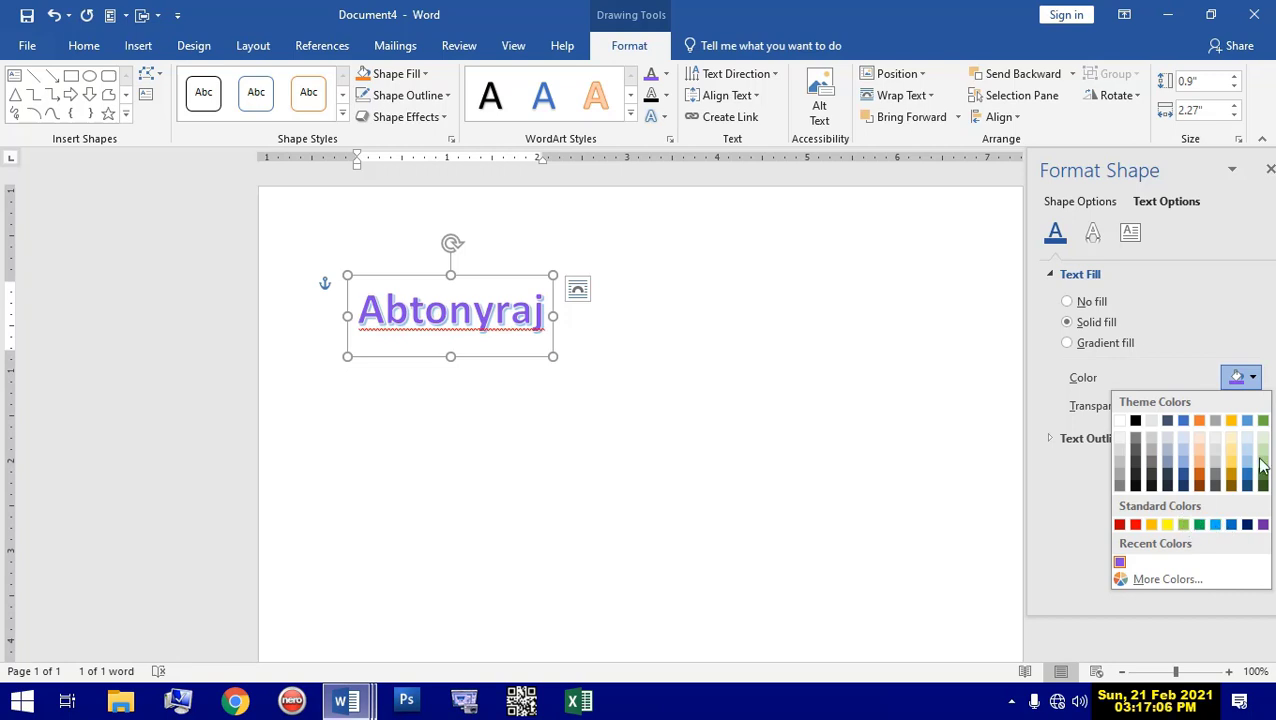
{"action": "left_click", "coordinate": [1231, 525]}
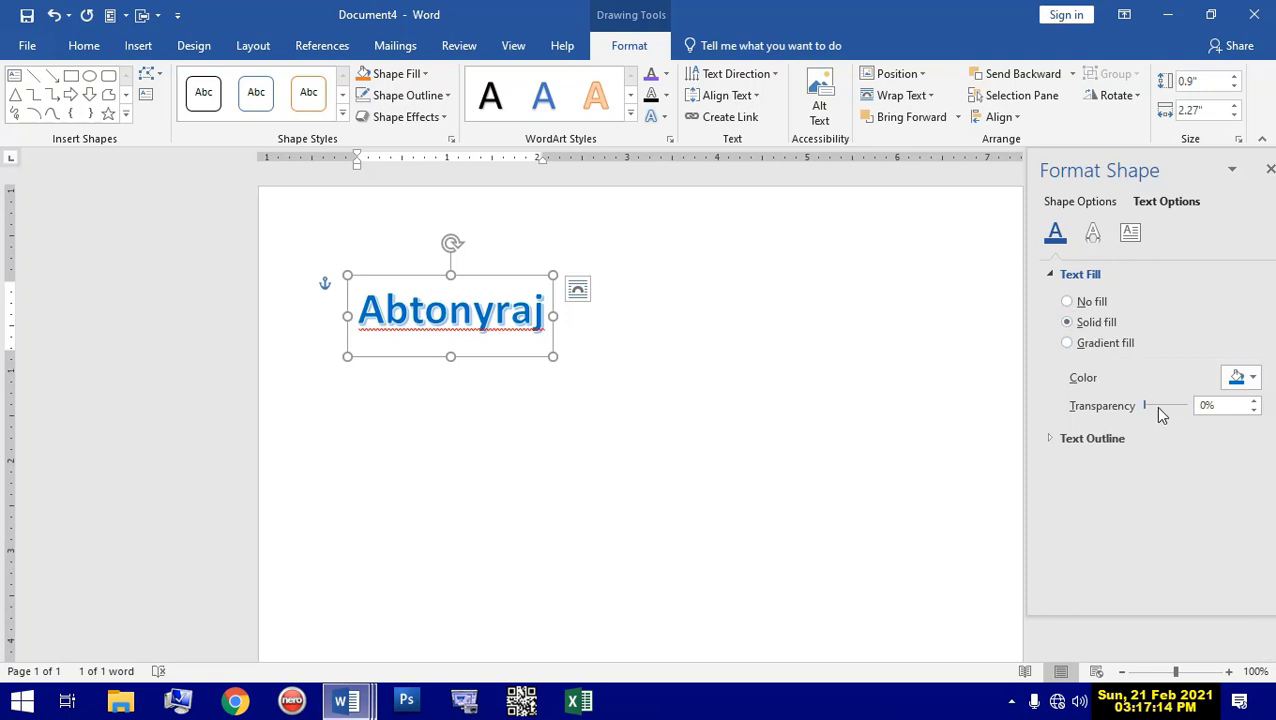
{"action": "left_click_drag", "start_coordinate": [1148, 408], "coordinate": [1166, 405]}
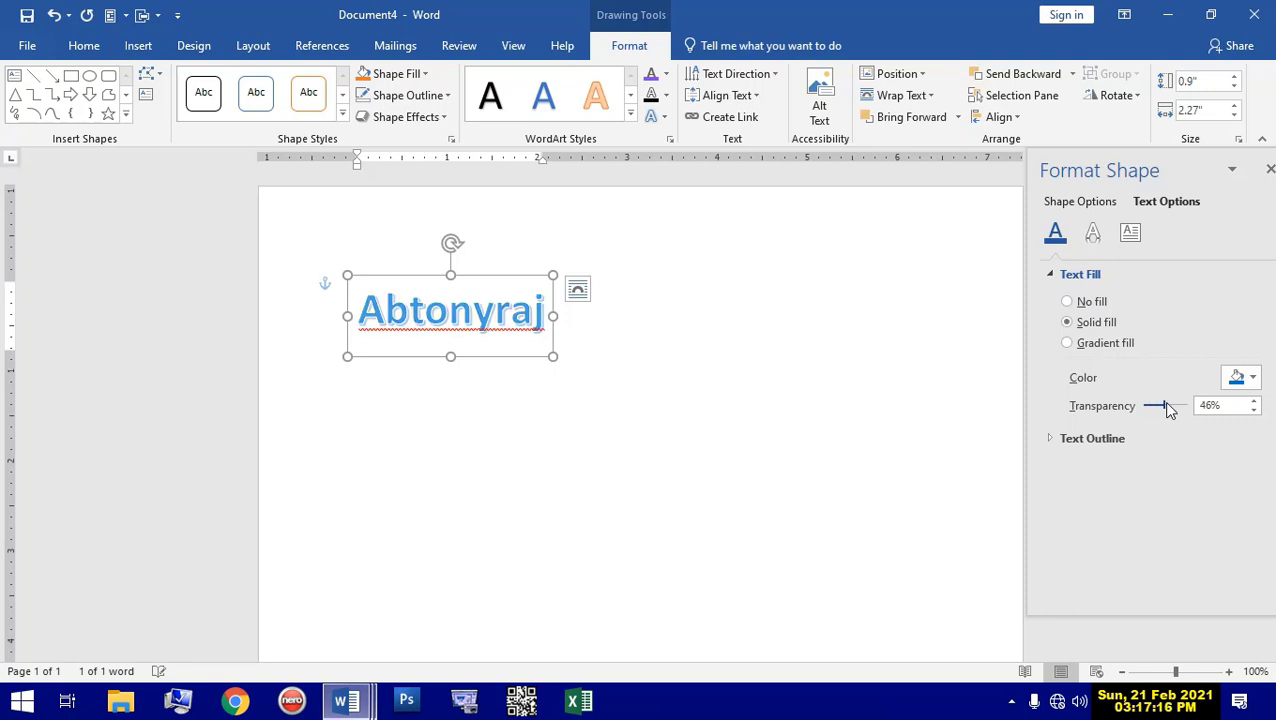
- Give the Abtonyraj WordArt a radial gradient text fill whose first stop is dark red
{"action": "left_click", "coordinate": [1067, 343]}
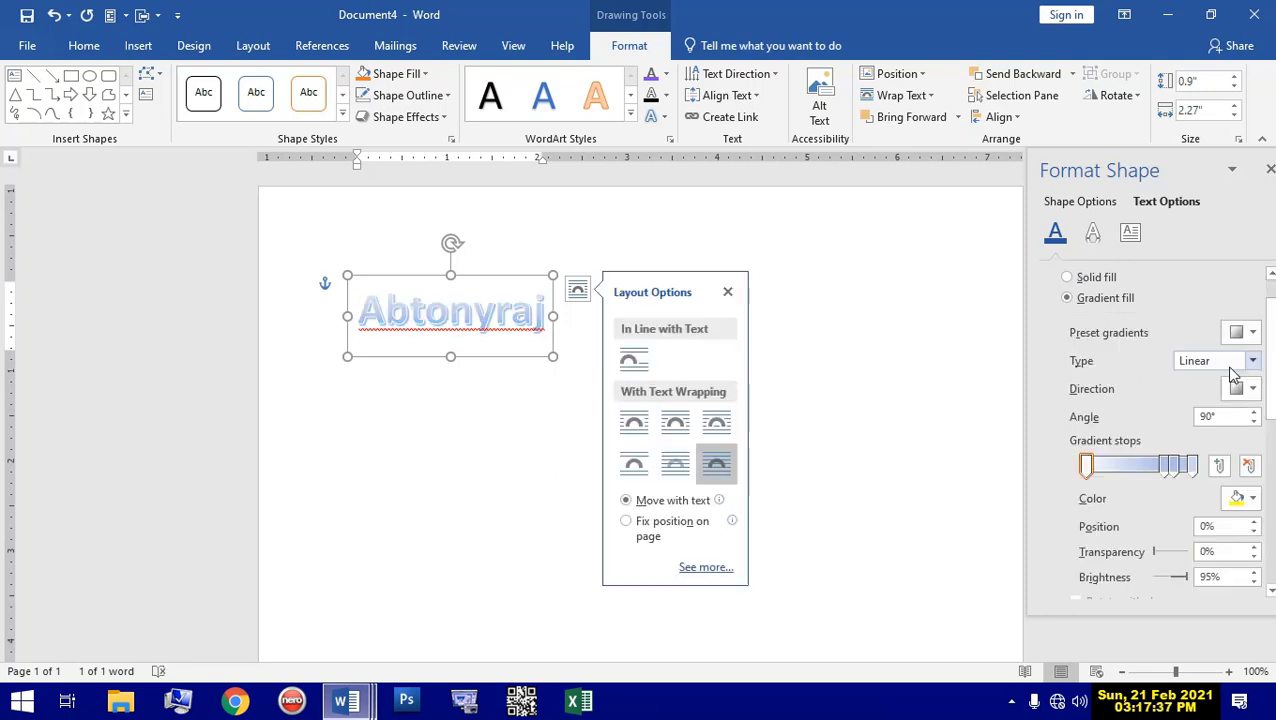
{"action": "left_click", "coordinate": [729, 291]}
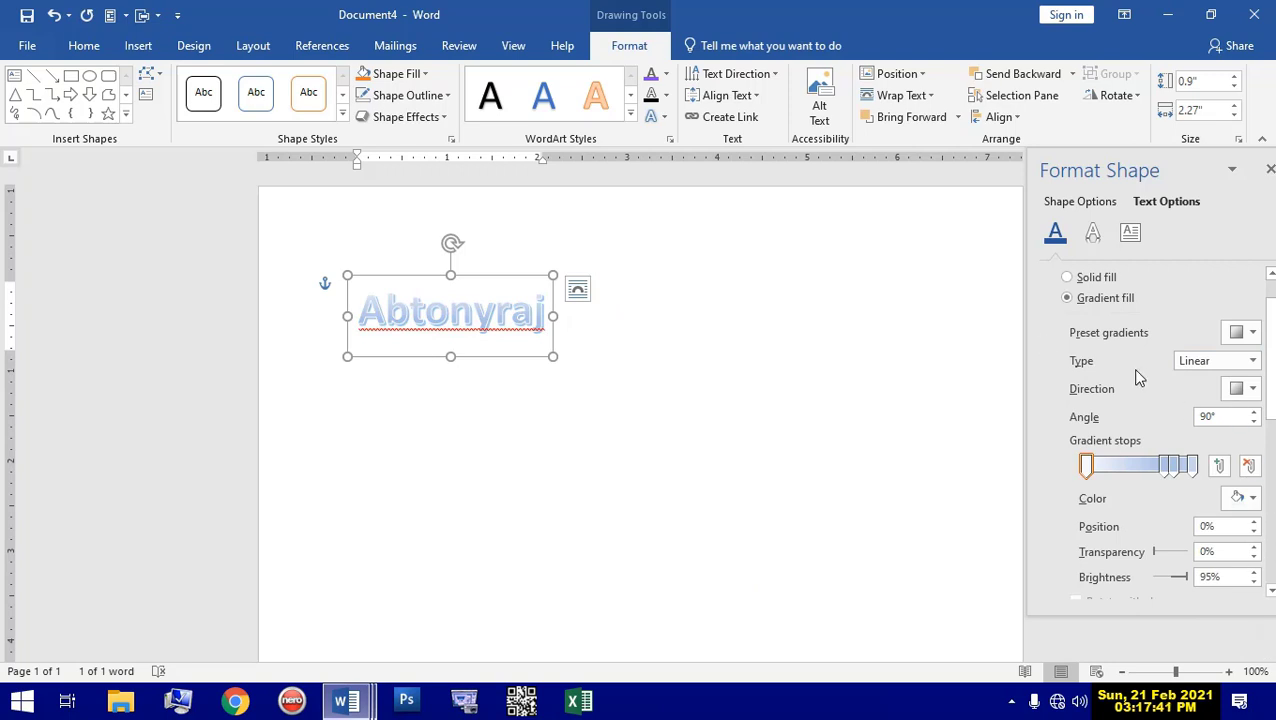
{"action": "left_click", "coordinate": [1088, 466]}
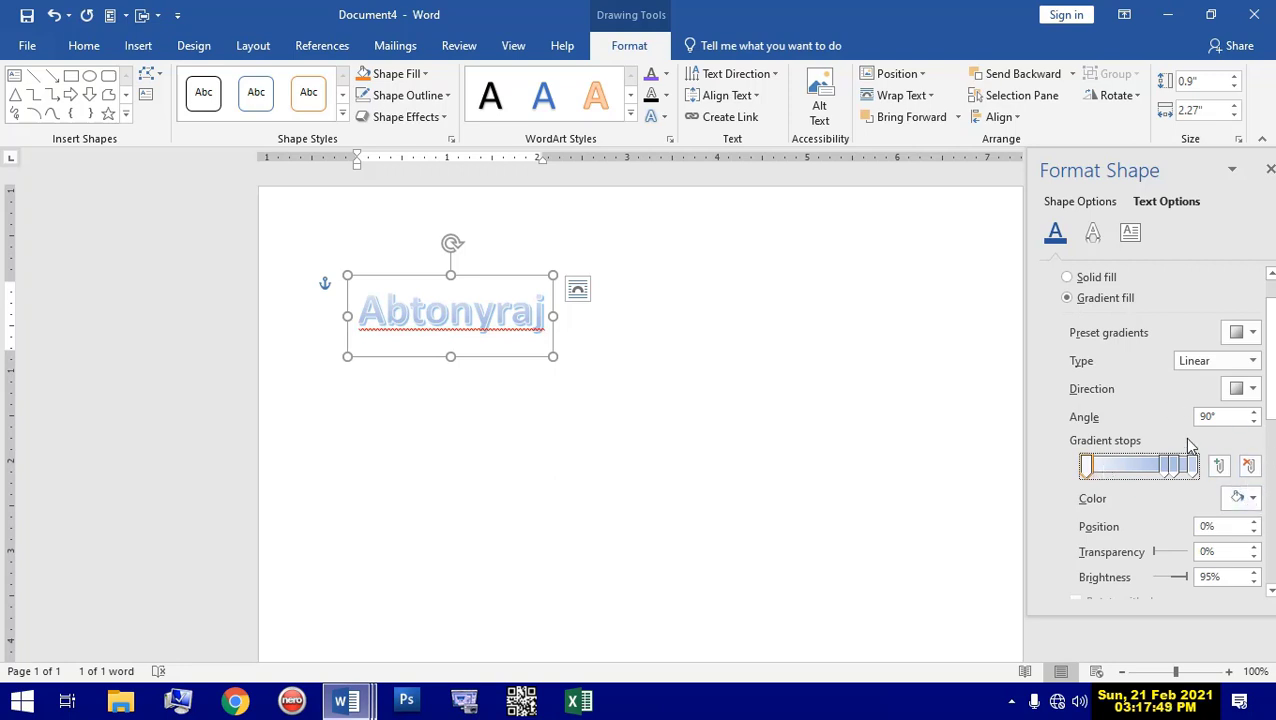
{"action": "left_click", "coordinate": [1253, 362]}
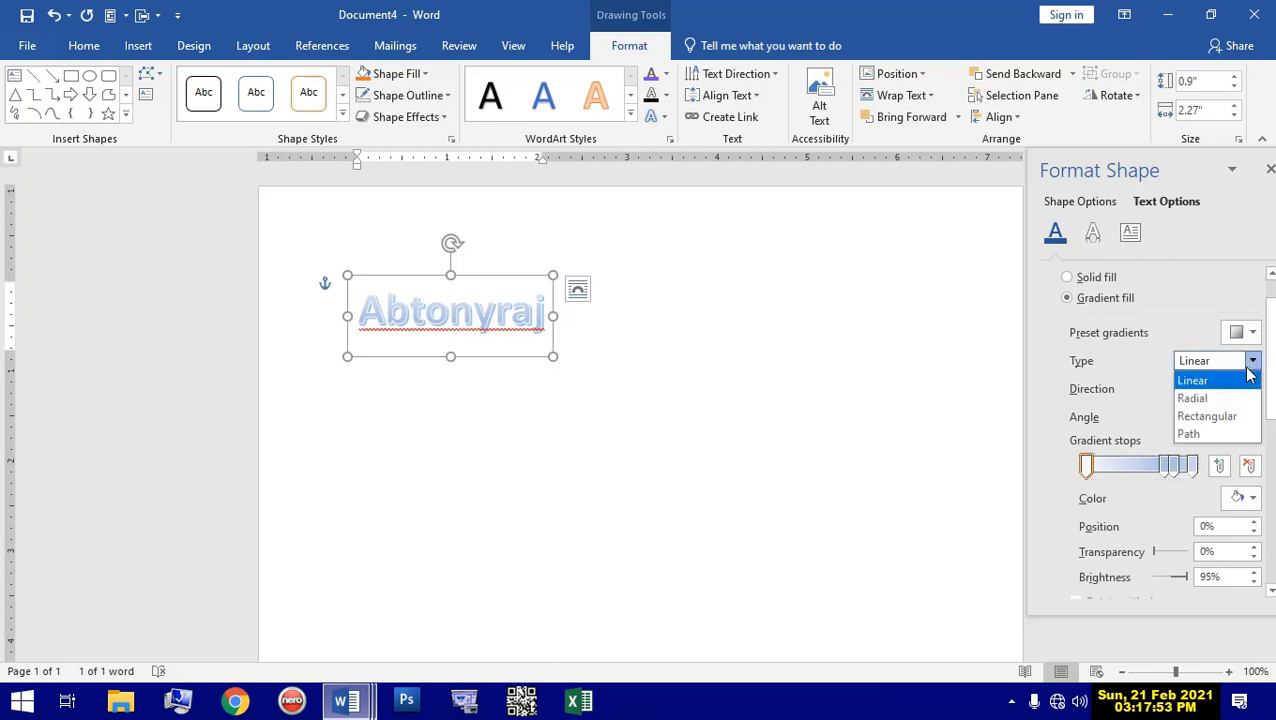
{"action": "left_click", "coordinate": [1195, 397]}
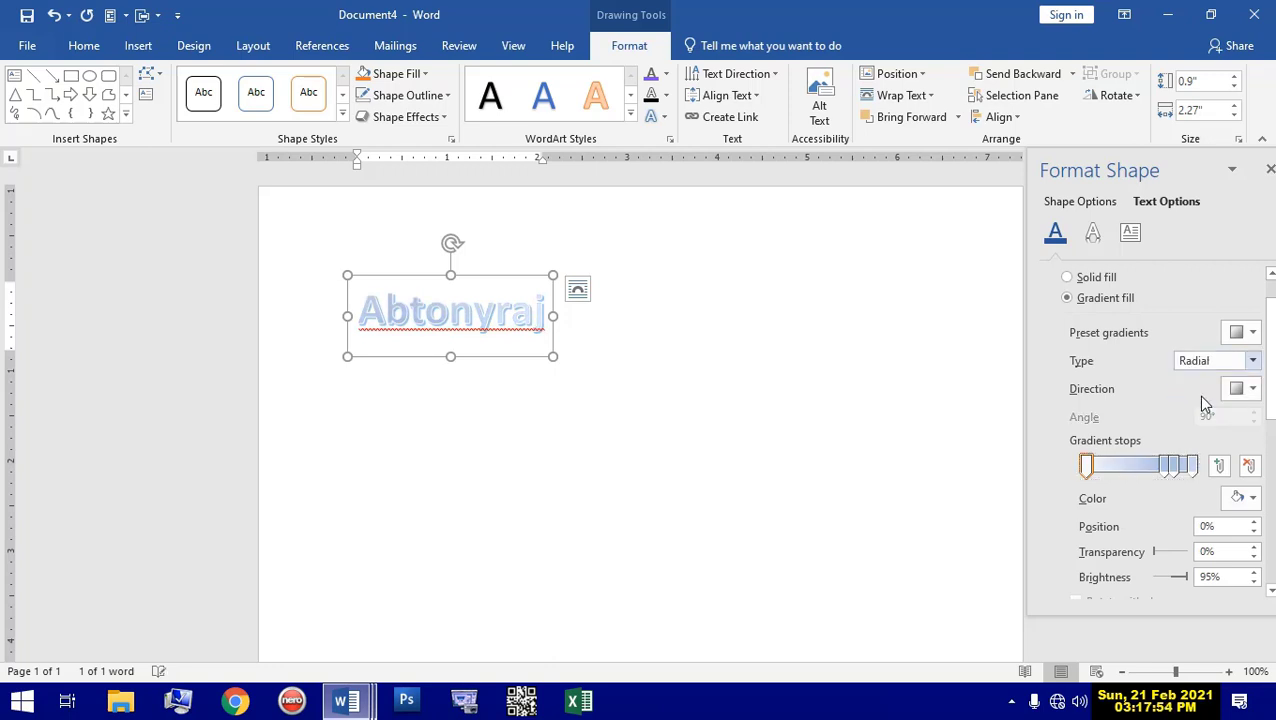
{"action": "left_click", "coordinate": [1088, 468]}
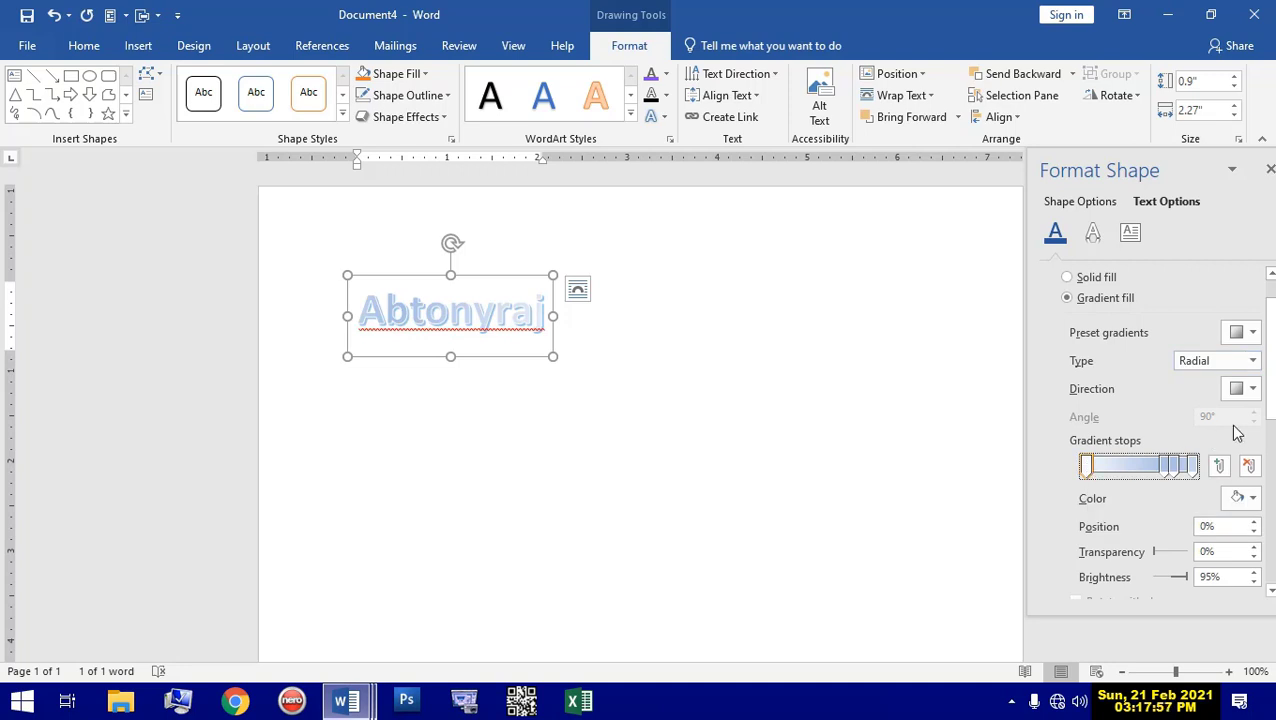
{"action": "left_click", "coordinate": [1252, 389]}
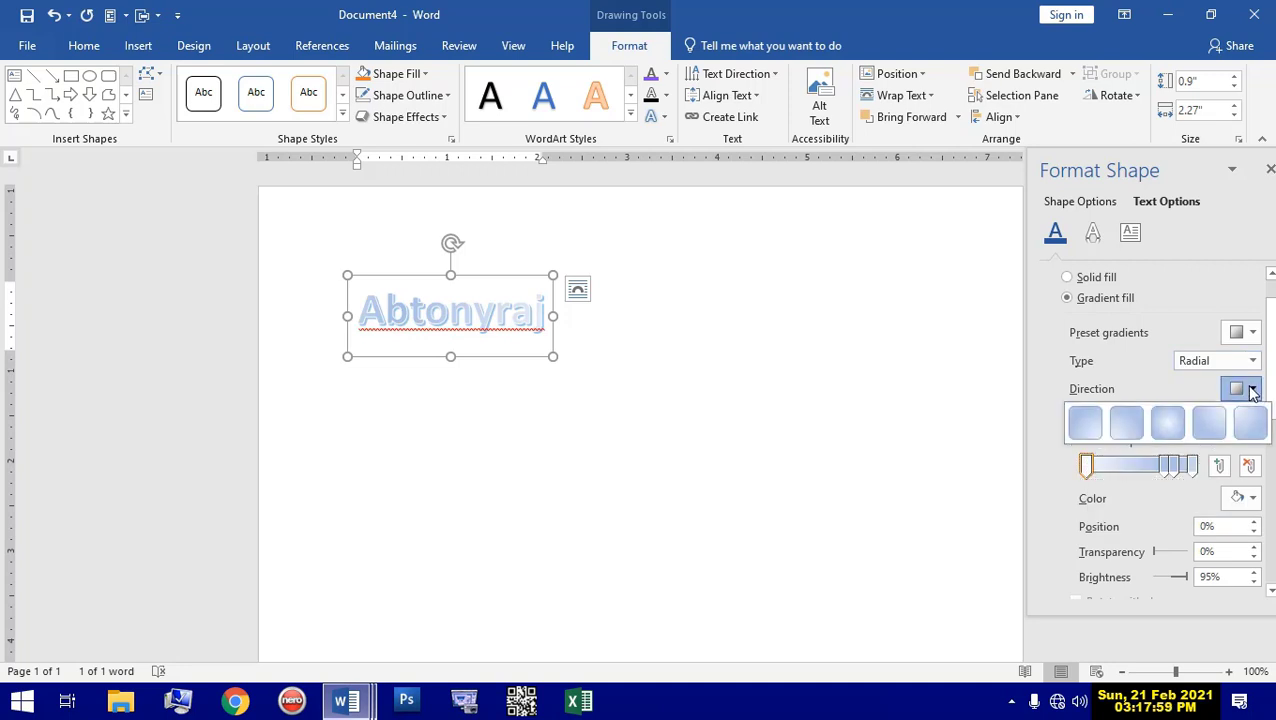
{"action": "left_click", "coordinate": [1252, 389]}
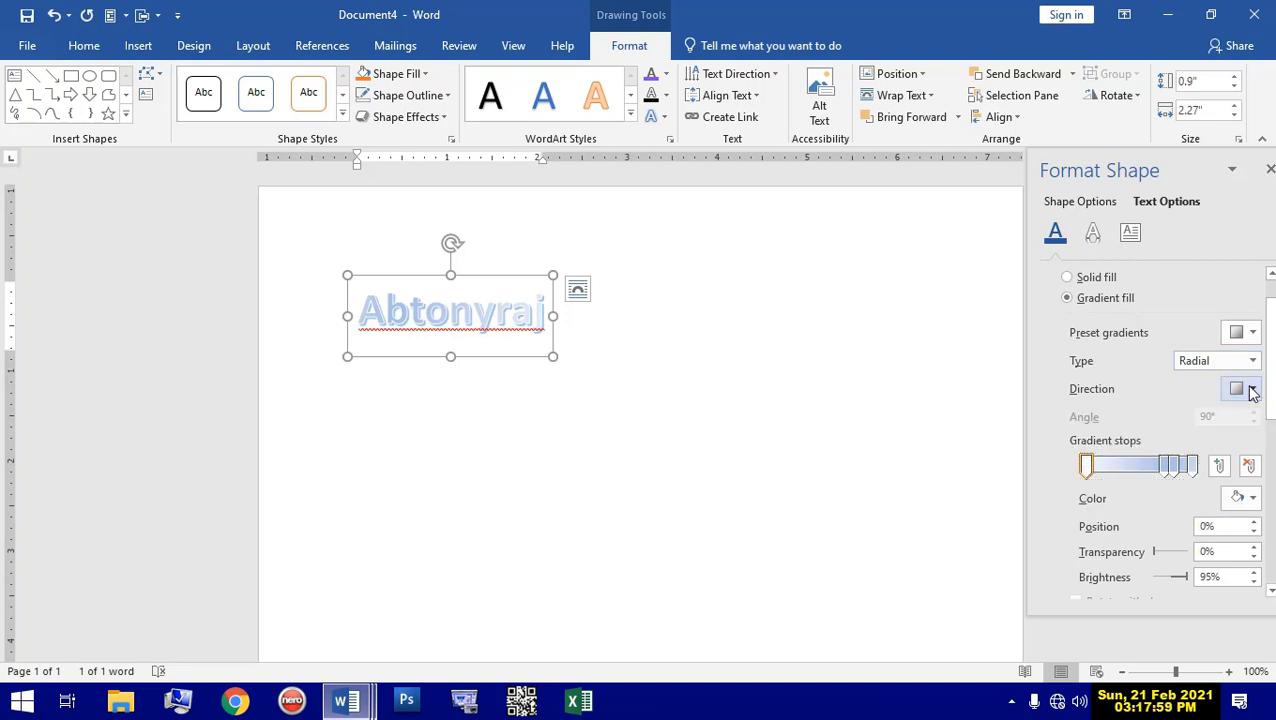
{"action": "left_click", "coordinate": [1253, 499]}
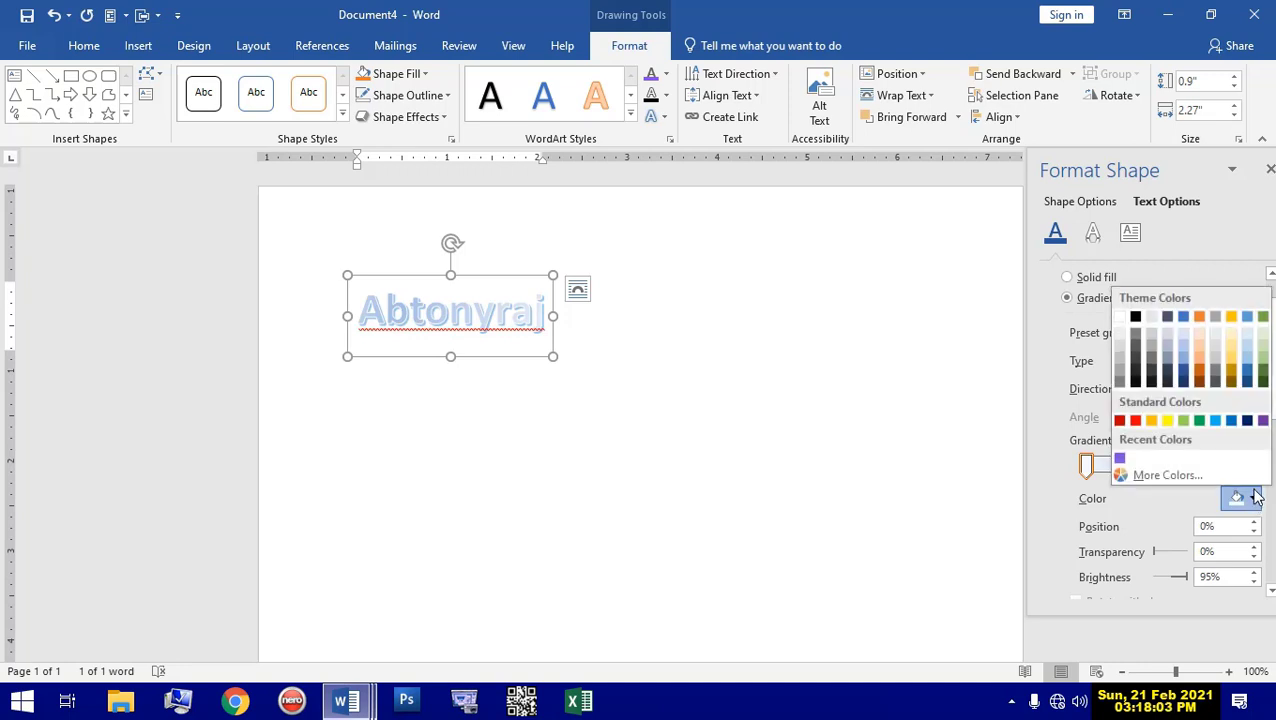
{"action": "left_click", "coordinate": [1121, 421]}
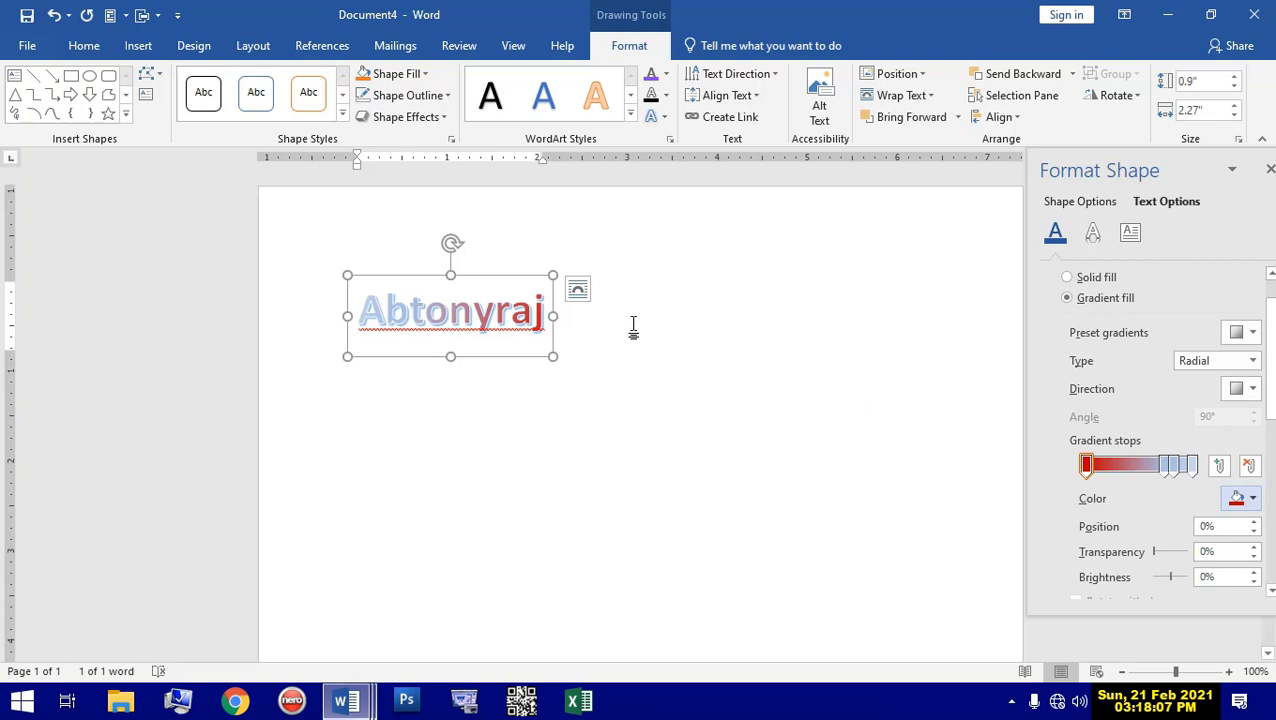
- Move the second stop to 54% as light green, and make the 83% stop blue and the 100% stop black
{"action": "left_click", "coordinate": [1166, 476]}
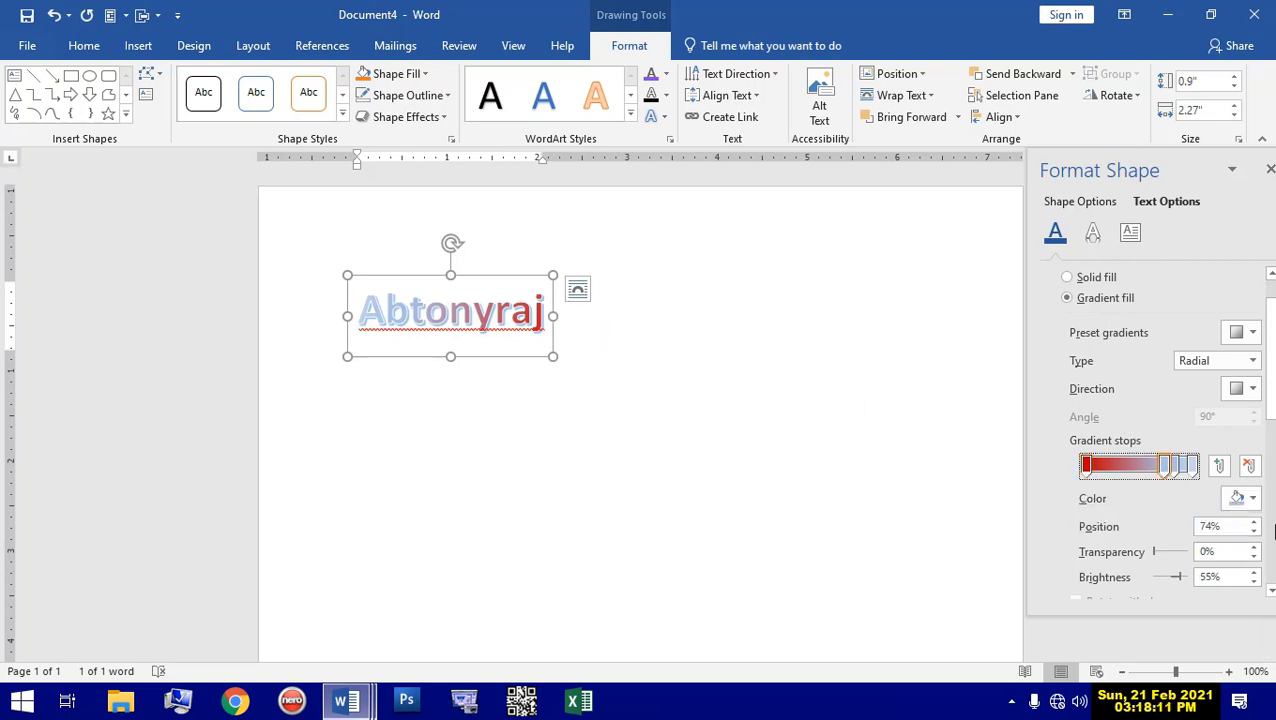
{"action": "left_click_drag", "start_coordinate": [1162, 466], "coordinate": [1143, 468]}
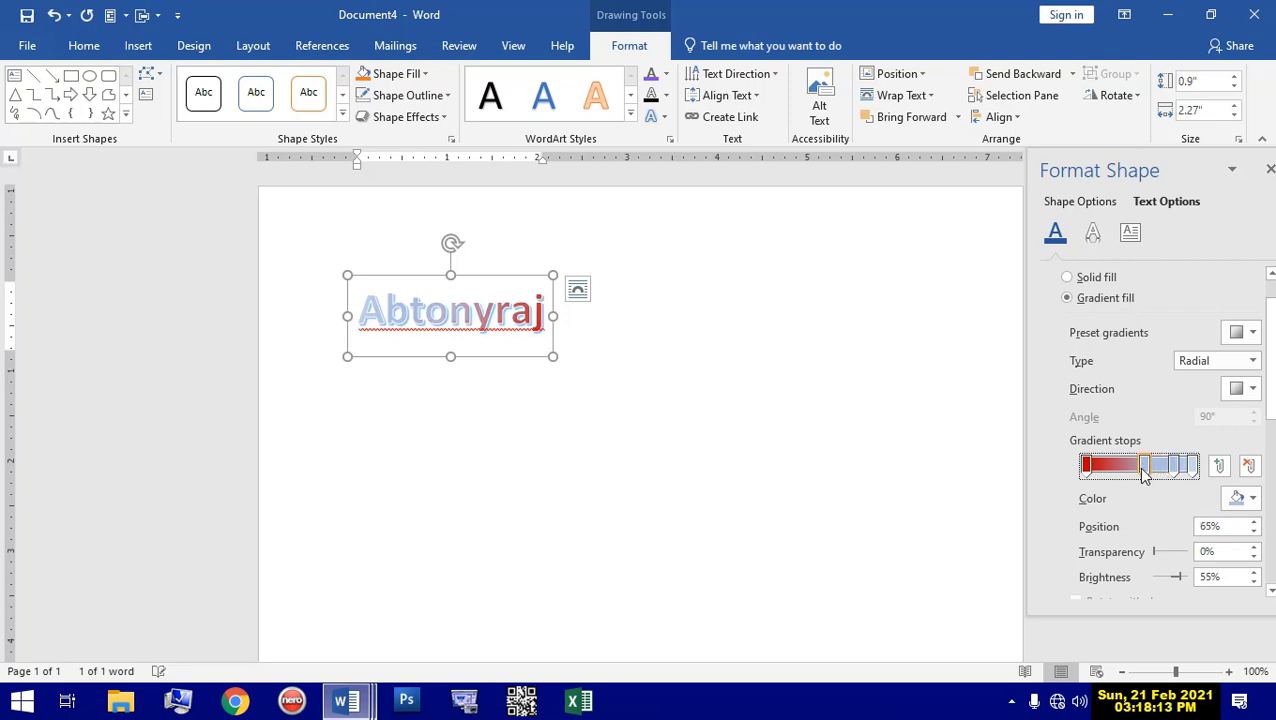
{"action": "left_click", "coordinate": [1252, 498]}
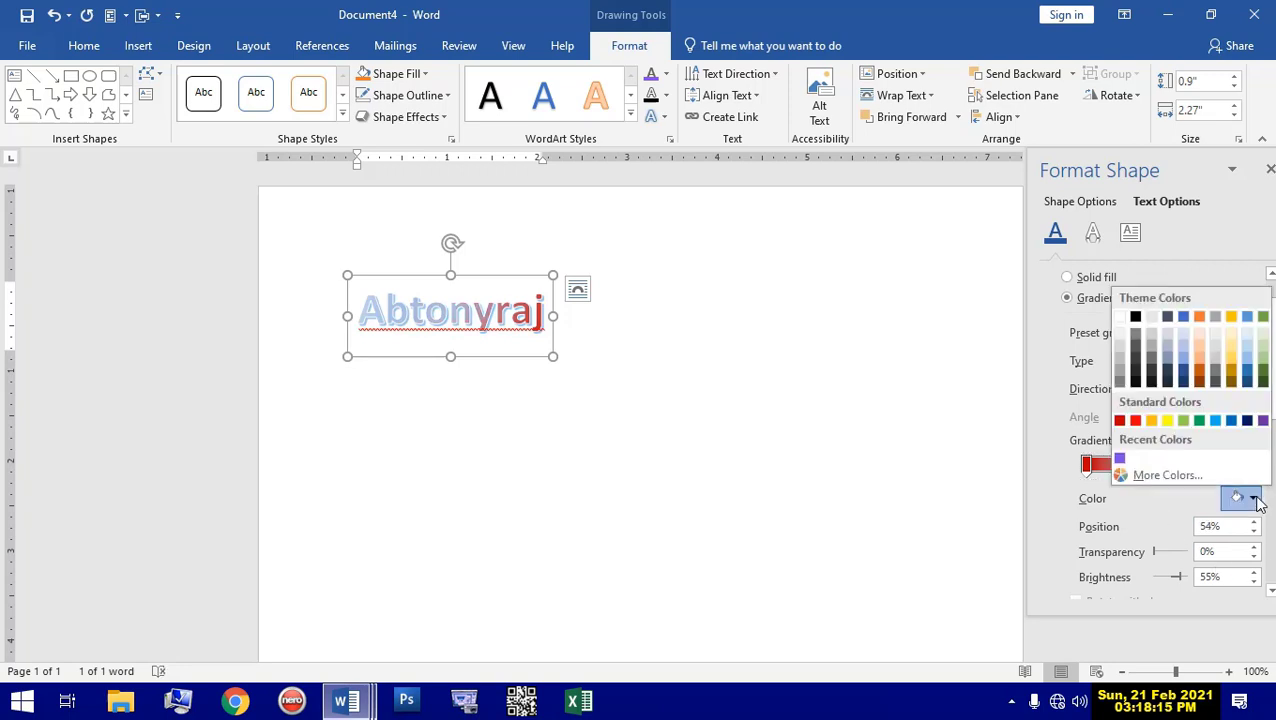
{"action": "left_click", "coordinate": [1183, 421]}
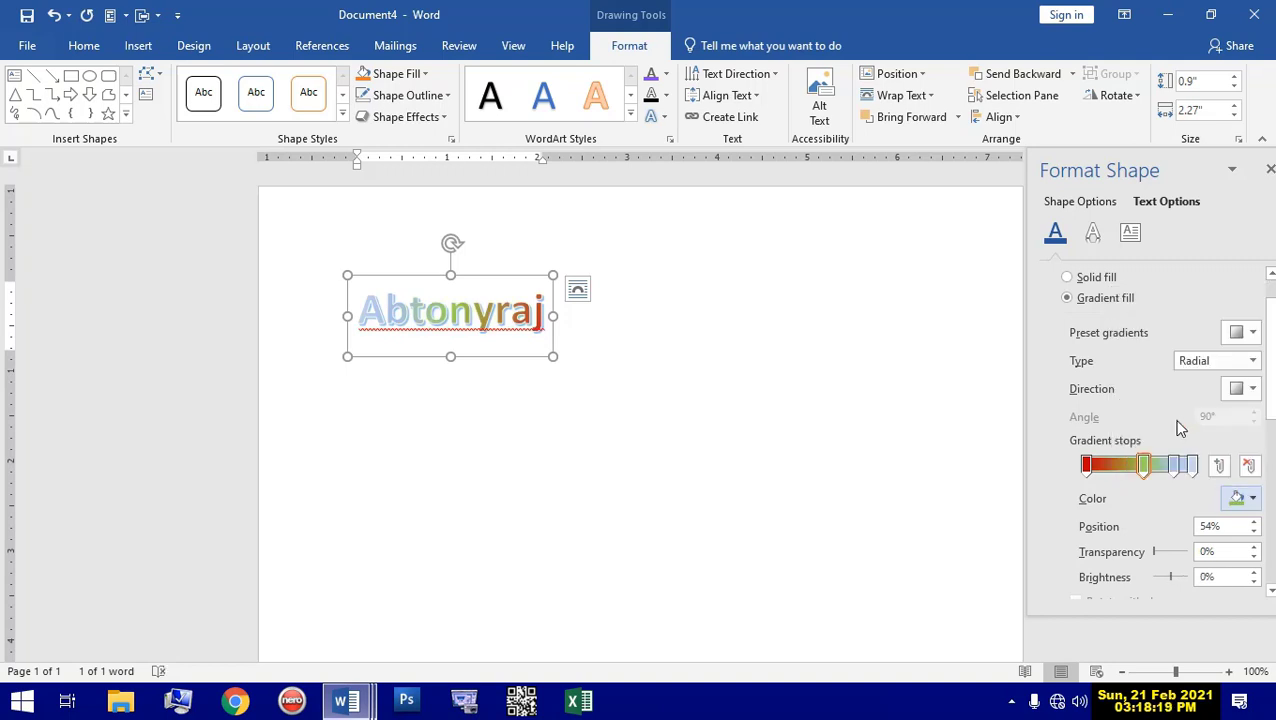
{"action": "left_click", "coordinate": [1175, 466]}
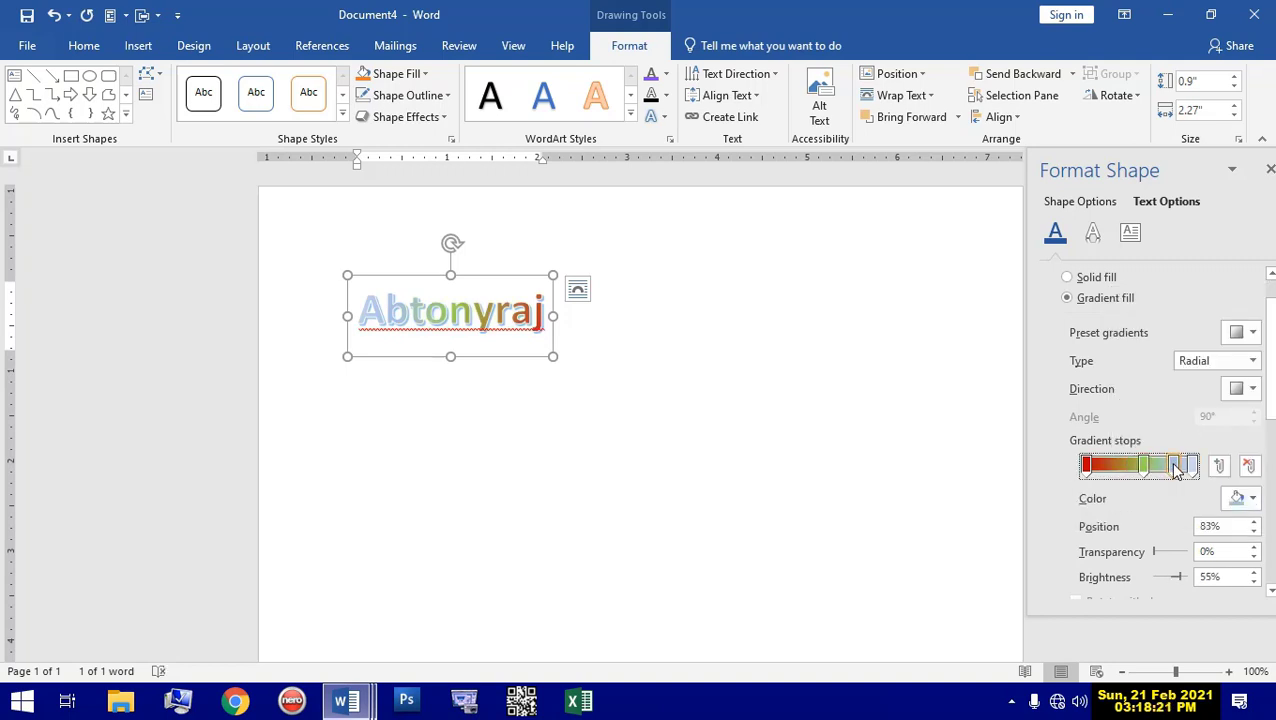
{"action": "left_click", "coordinate": [1254, 499]}
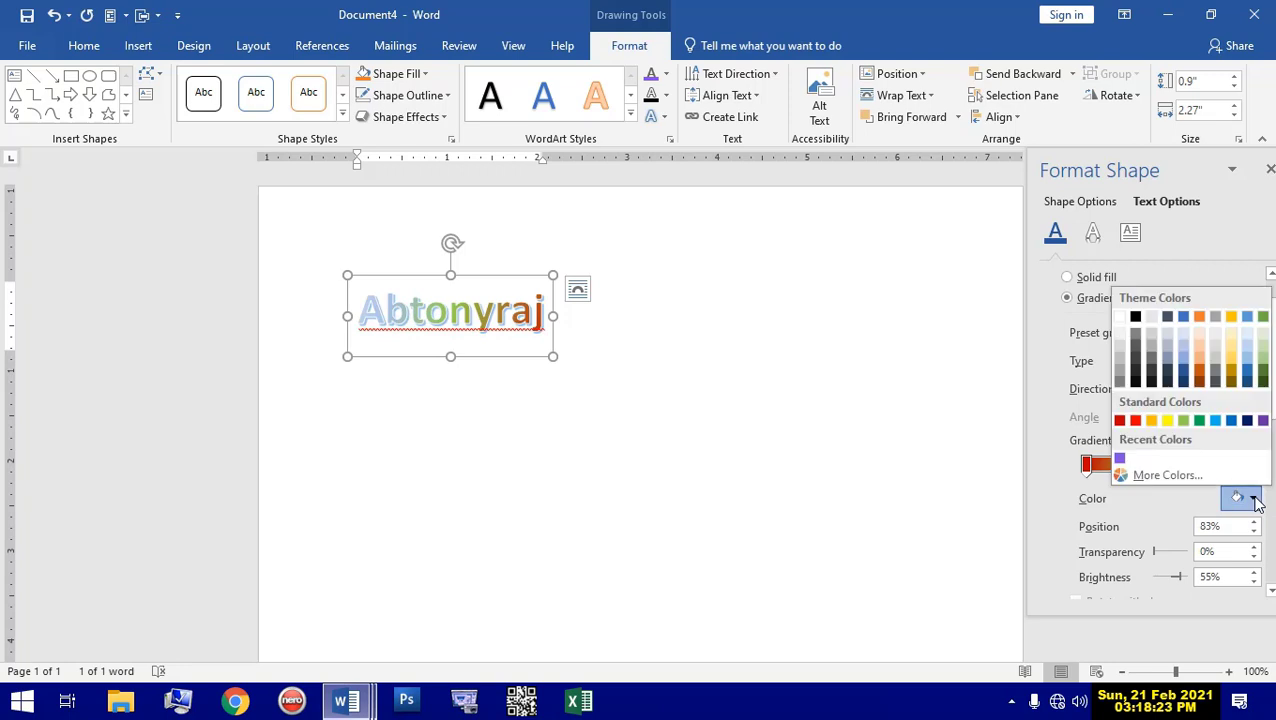
{"action": "left_click", "coordinate": [1236, 423]}
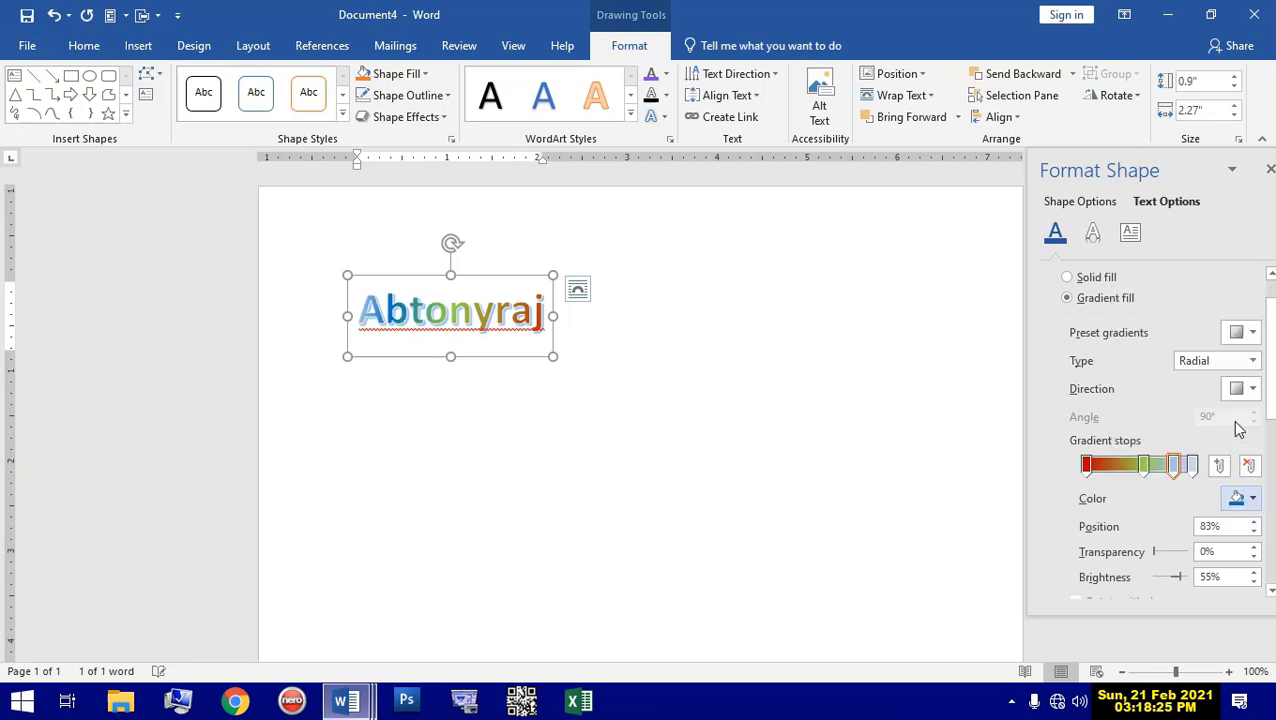
{"action": "left_click", "coordinate": [1193, 466]}
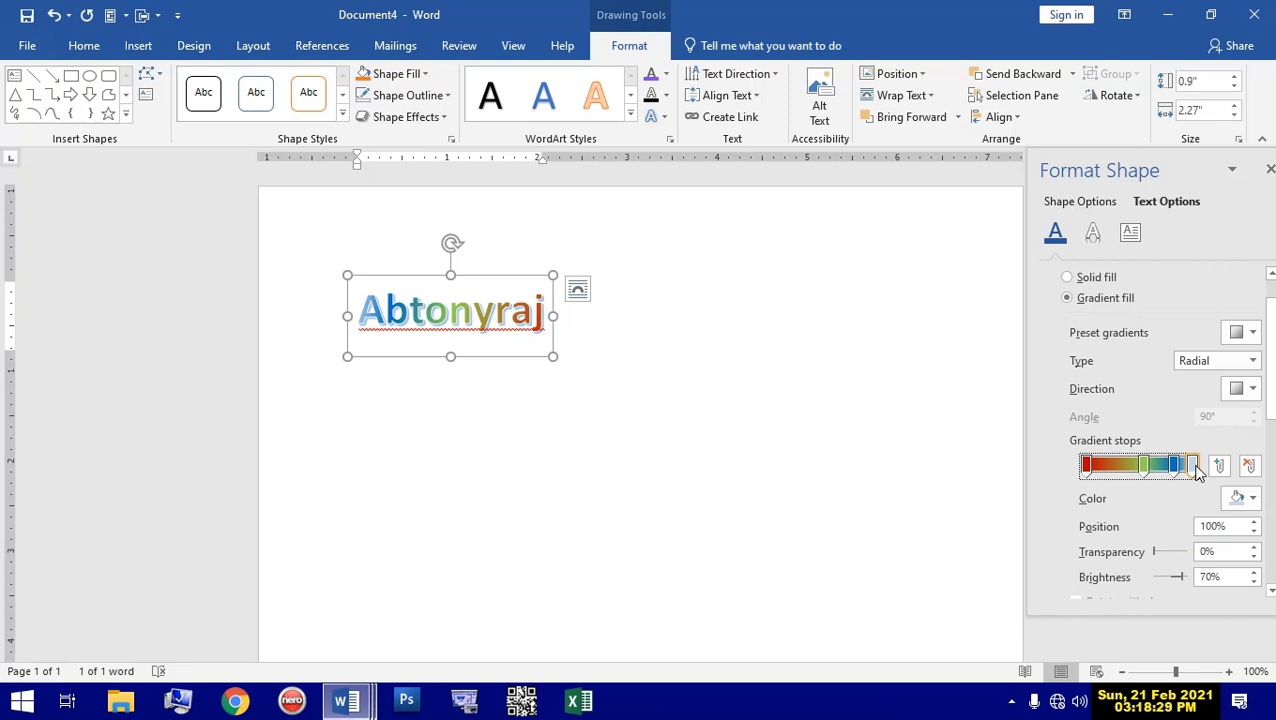
{"action": "left_click", "coordinate": [1254, 500]}
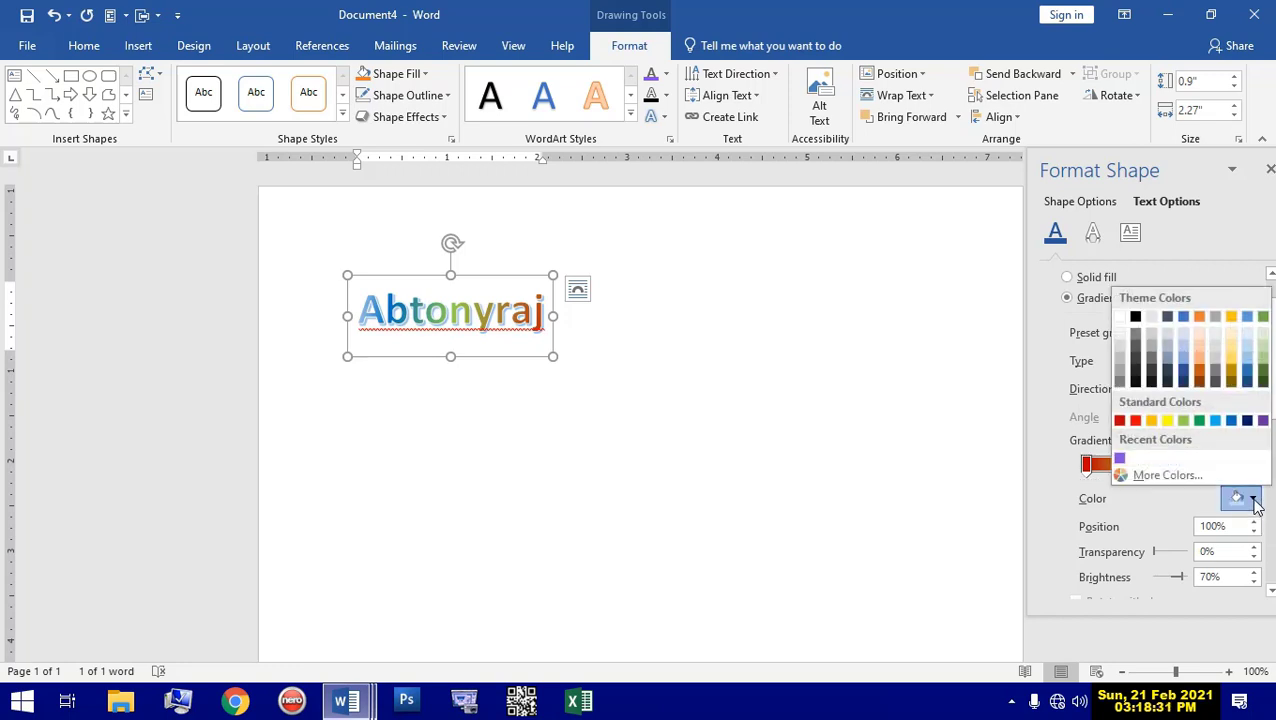
{"action": "left_click", "coordinate": [1135, 316]}
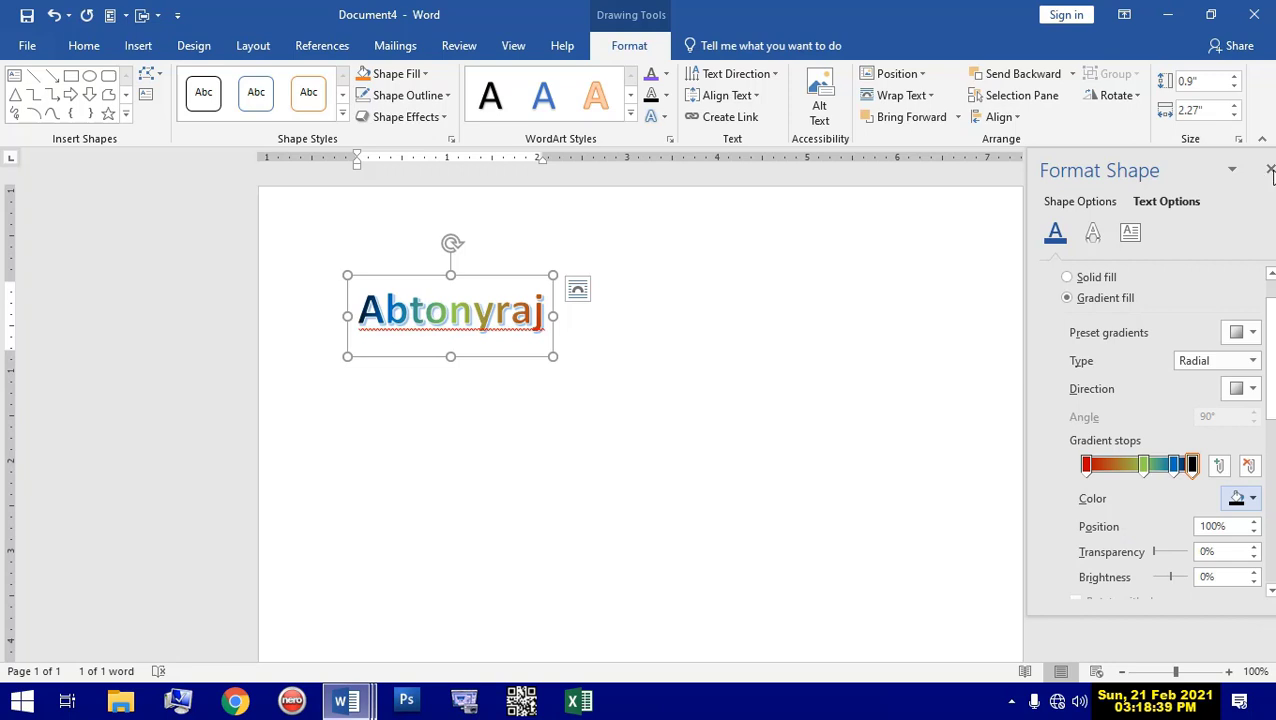
- Preview Shadow, Reflection, Glow and 3-D Rotation effects on Abtonyraj, leaving rotation at 0°, and close Format Shape
{"action": "left_click", "coordinate": [665, 118]}
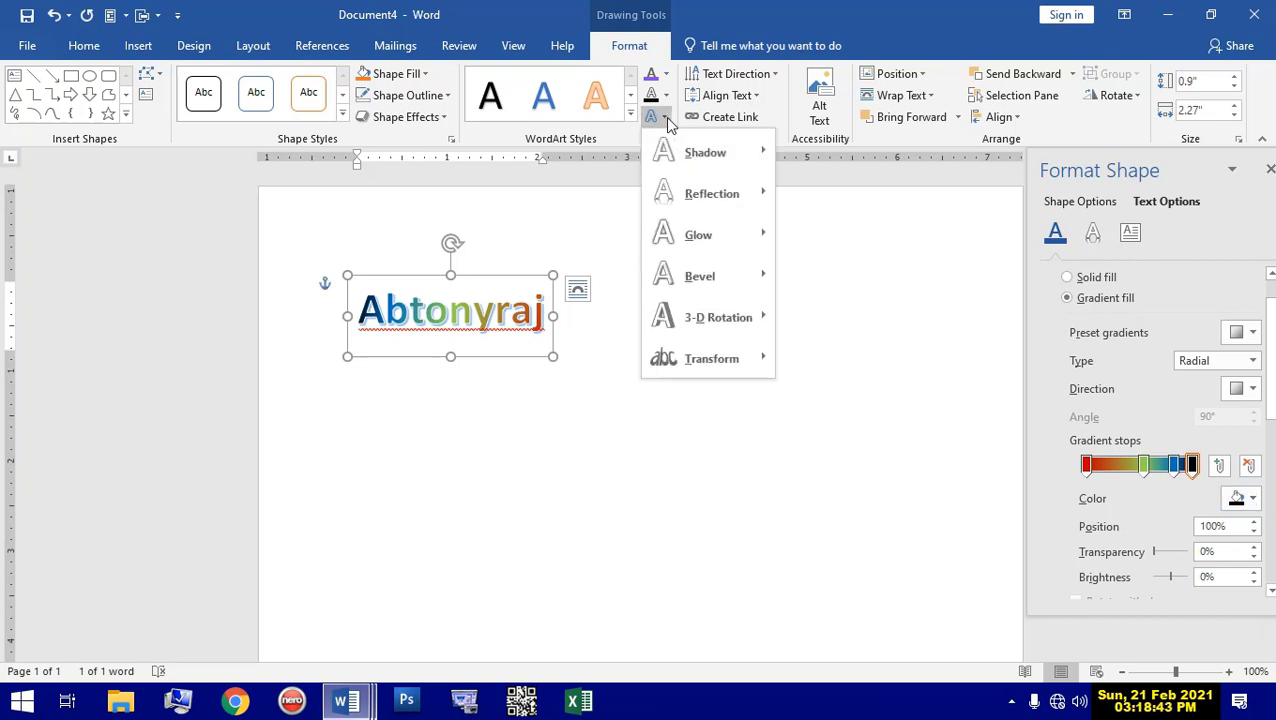
{"action": "left_click", "coordinate": [666, 118]}
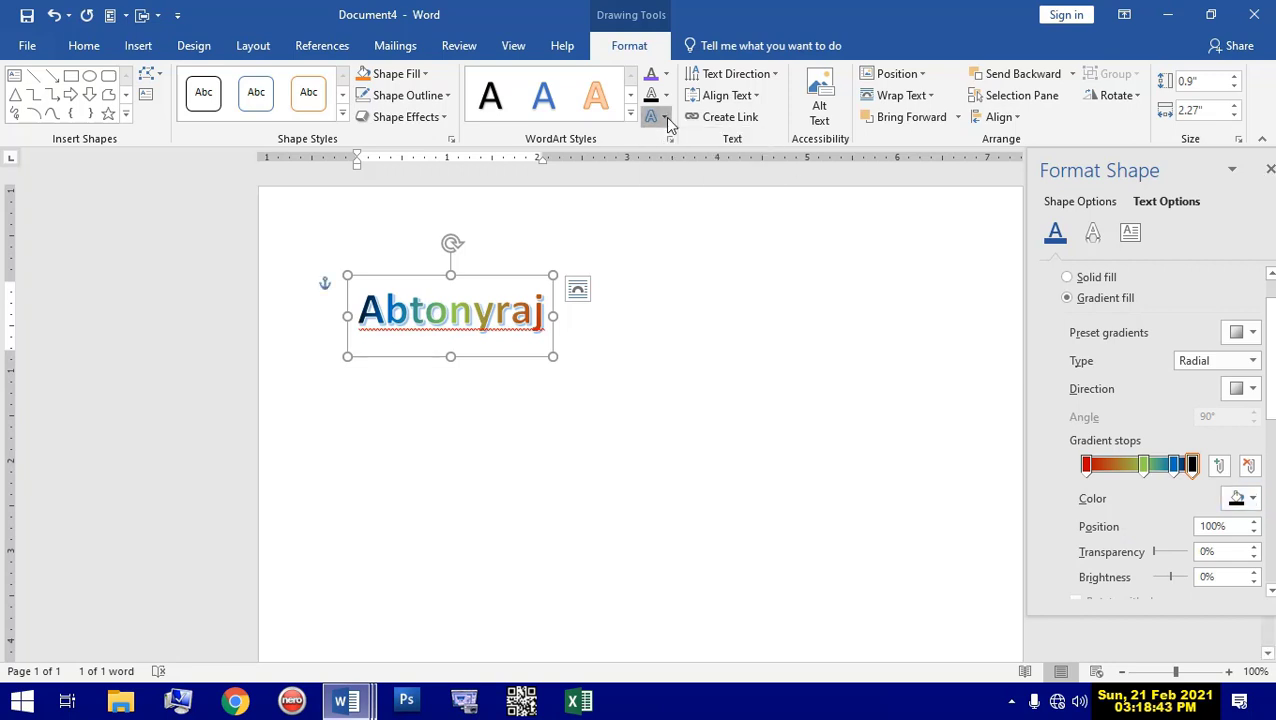
{"action": "left_click", "coordinate": [1270, 172]}
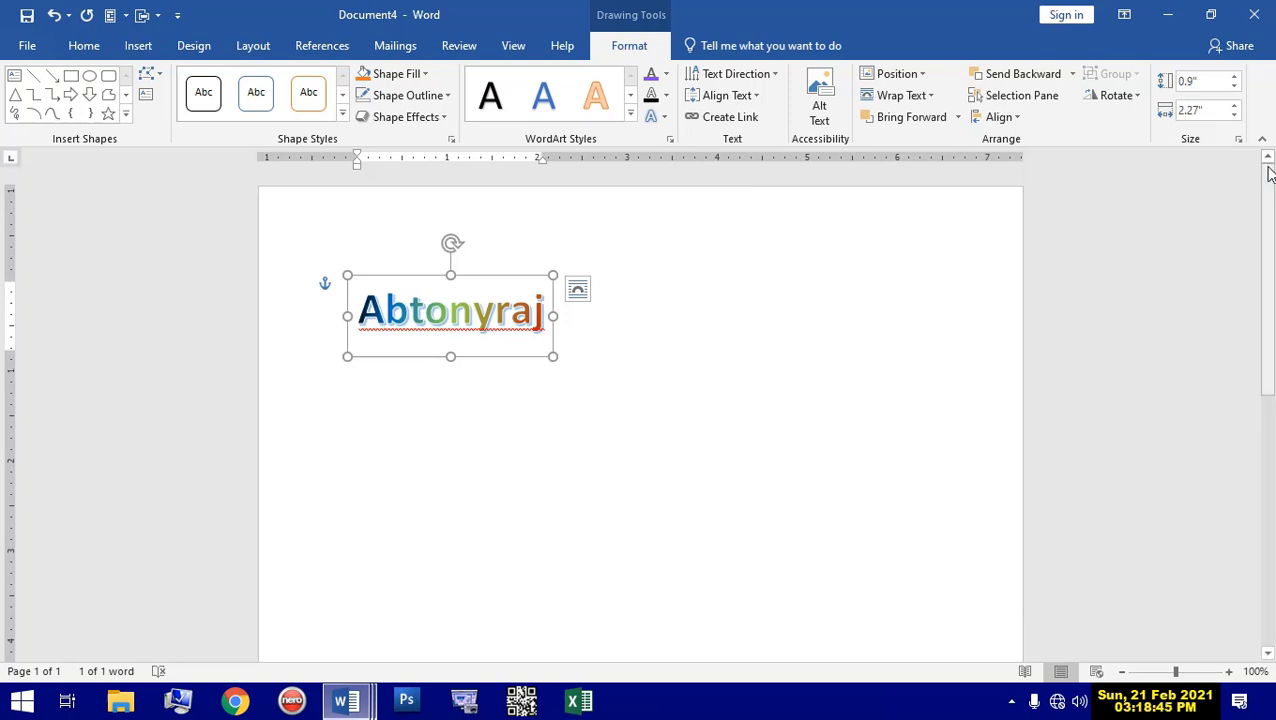
{"action": "left_click", "coordinate": [666, 119]}
{"action": "mouse_move", "coordinate": [700, 152]}
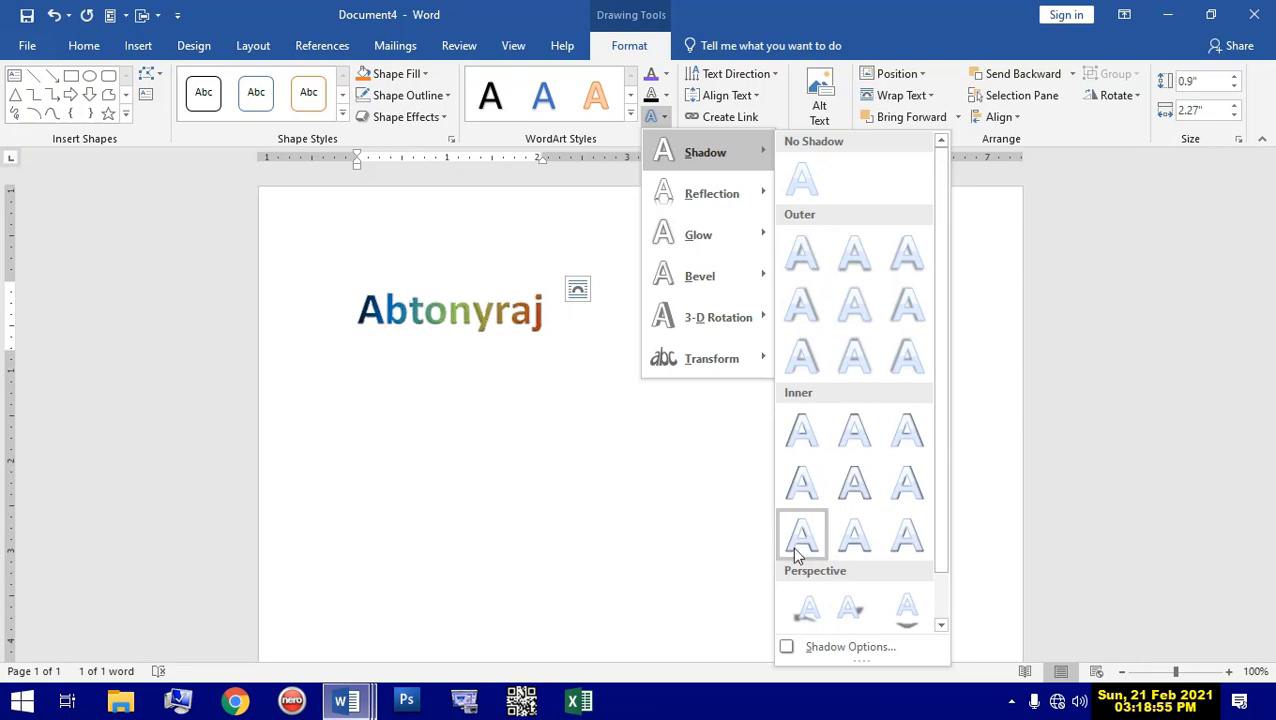
{"action": "mouse_move", "coordinate": [753, 210]}
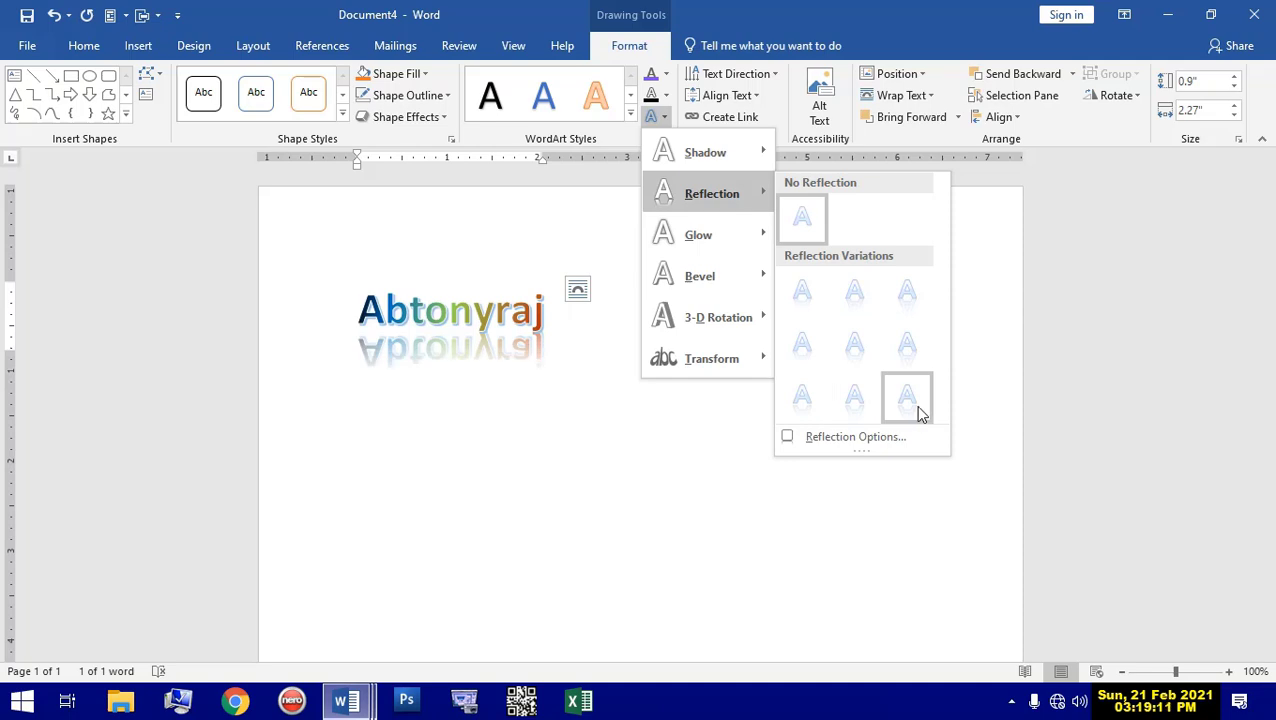
{"action": "mouse_move", "coordinate": [762, 235]}
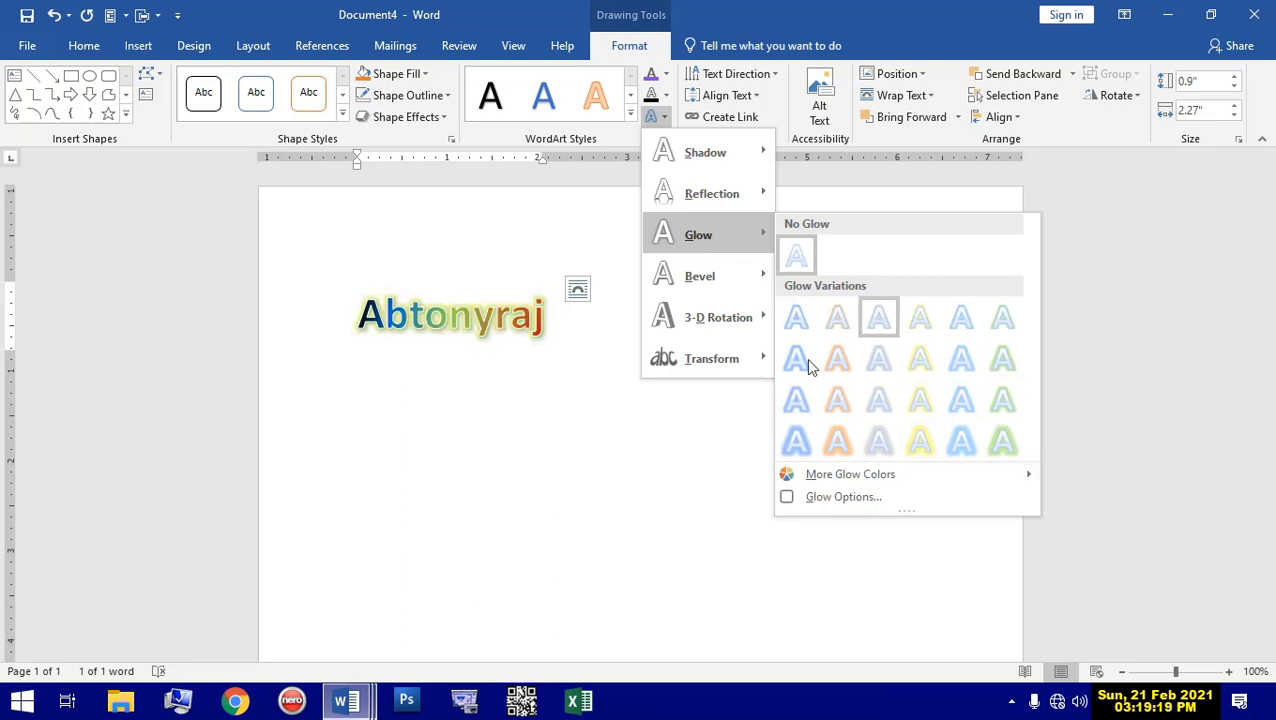
{"action": "mouse_move", "coordinate": [712, 370]}
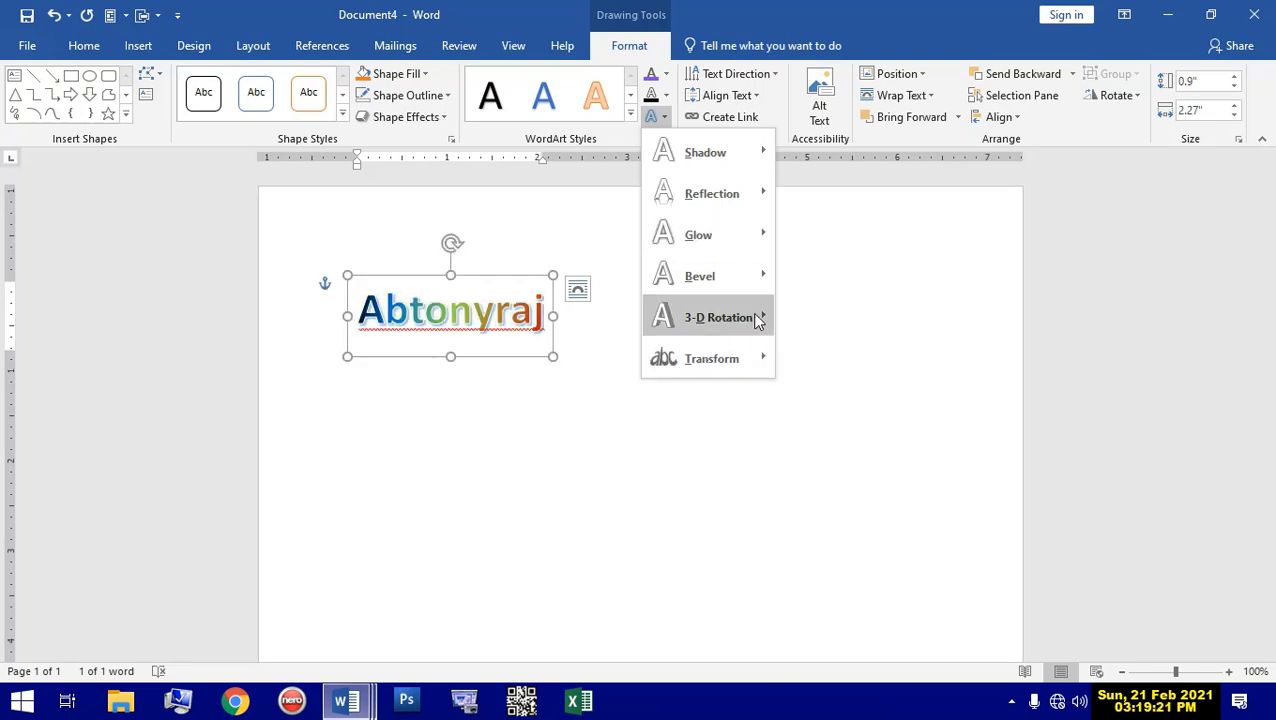
{"action": "mouse_move", "coordinate": [758, 320]}
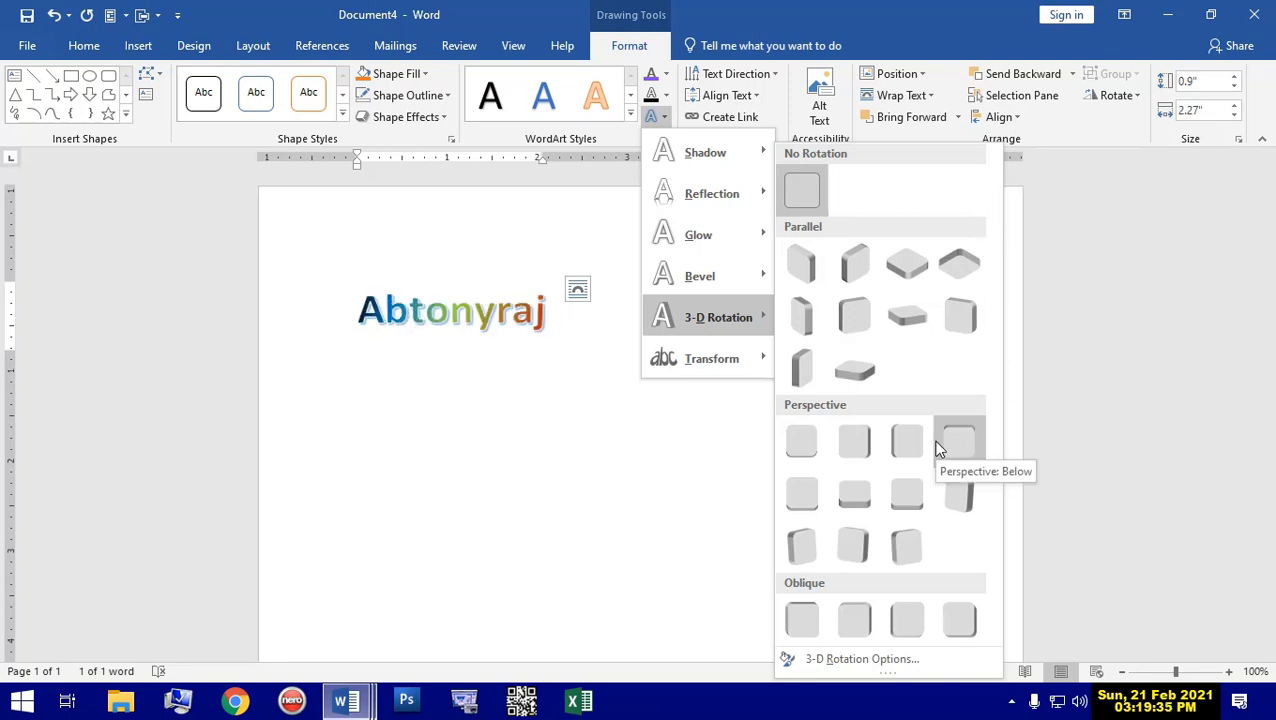
{"action": "left_click", "coordinate": [853, 659]}
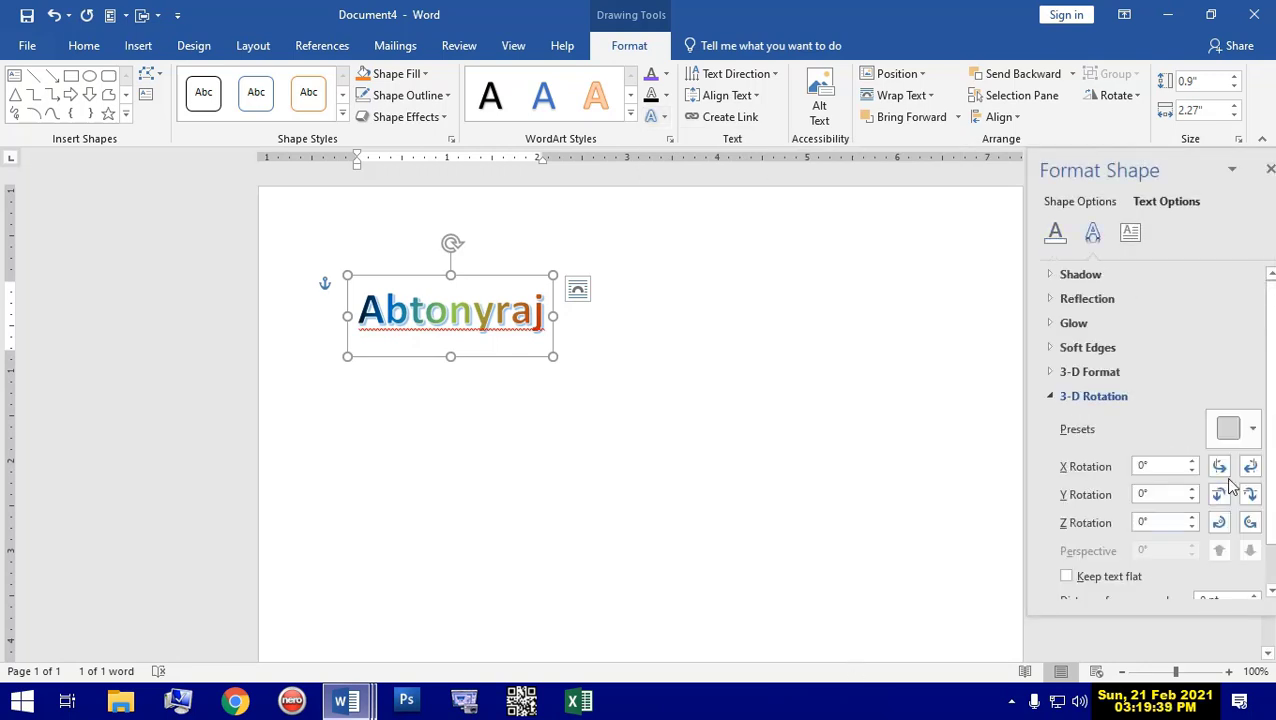
{"action": "left_click", "coordinate": [1269, 171]}
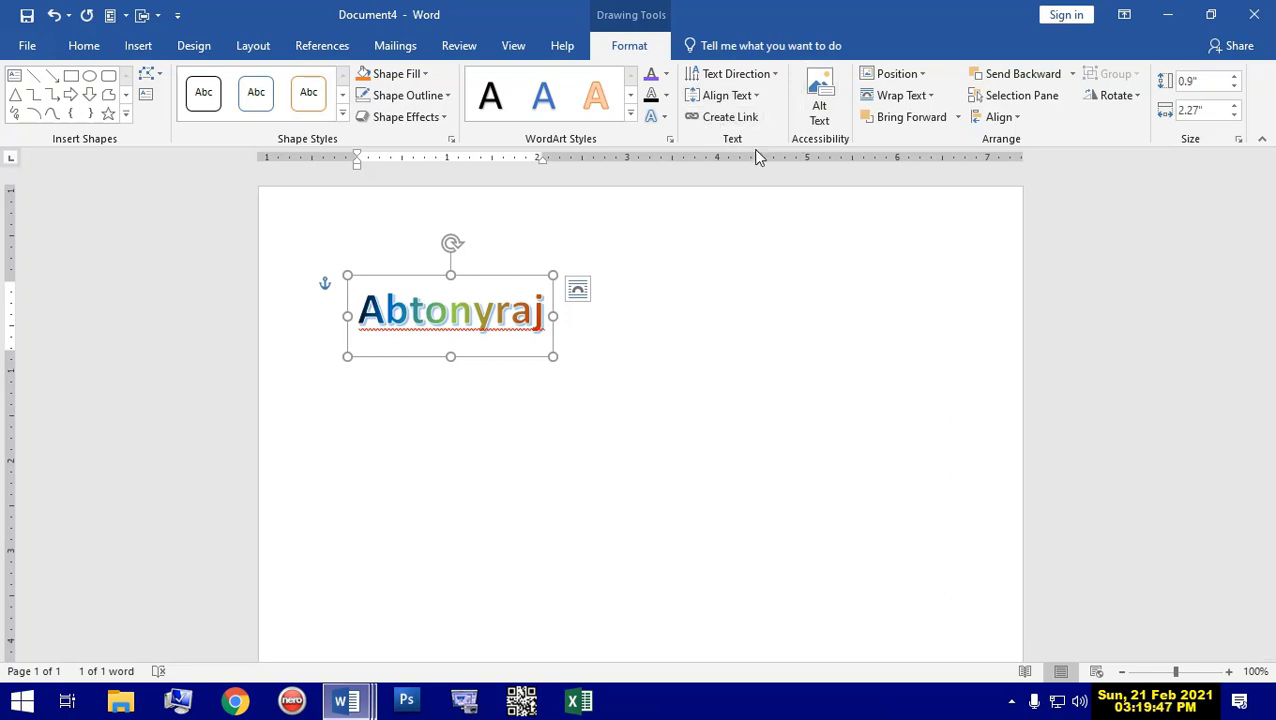
{"action": "left_click", "coordinate": [662, 118]}
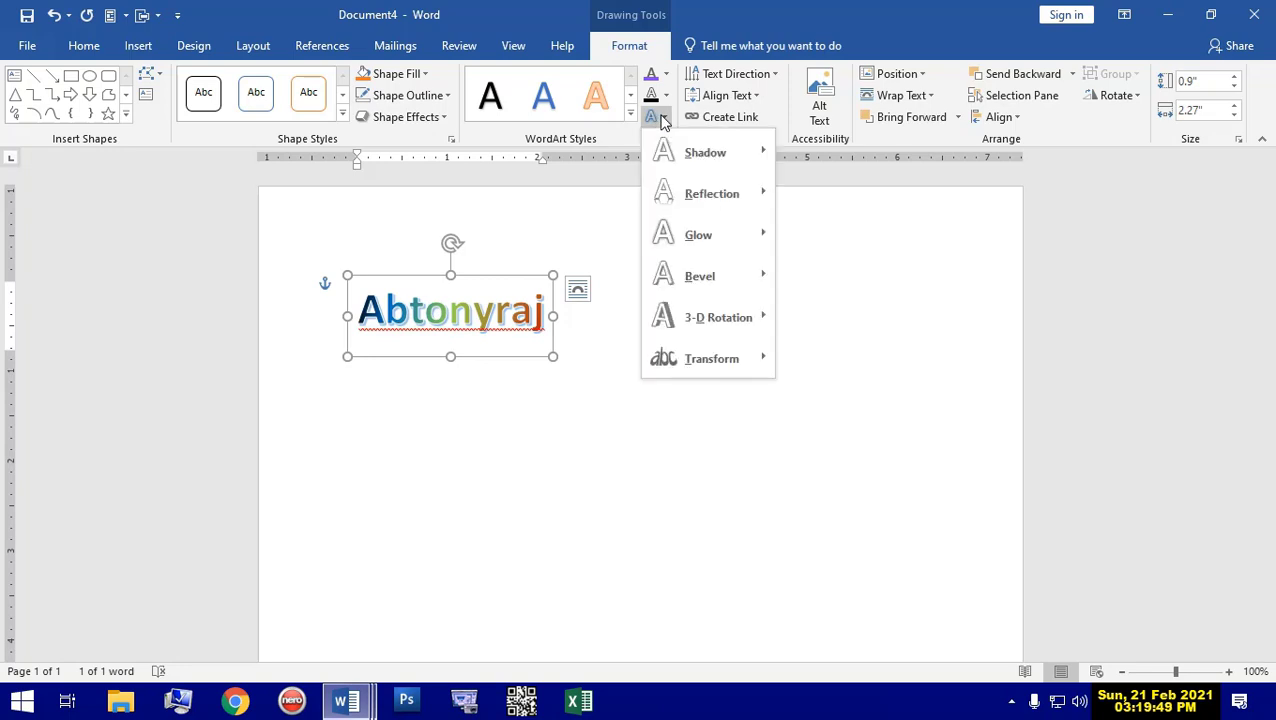
{"action": "mouse_move", "coordinate": [712, 279]}
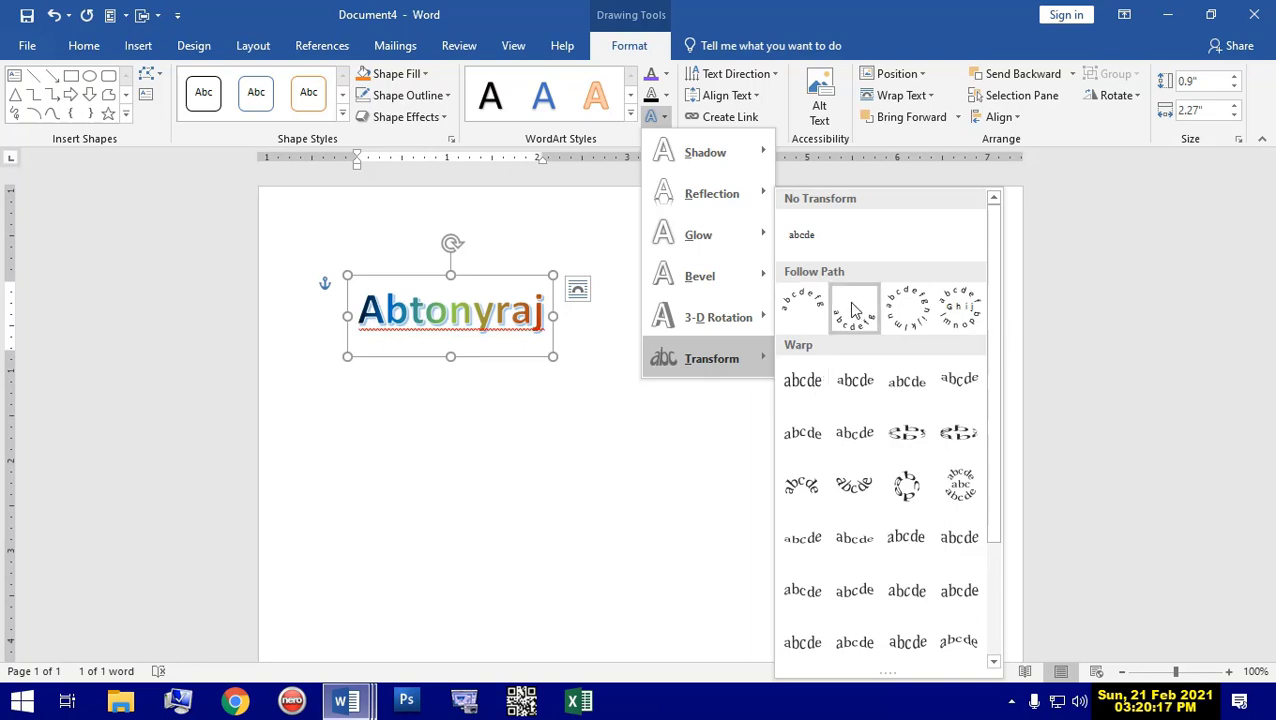
{"action": "left_click", "coordinate": [1134, 292]}
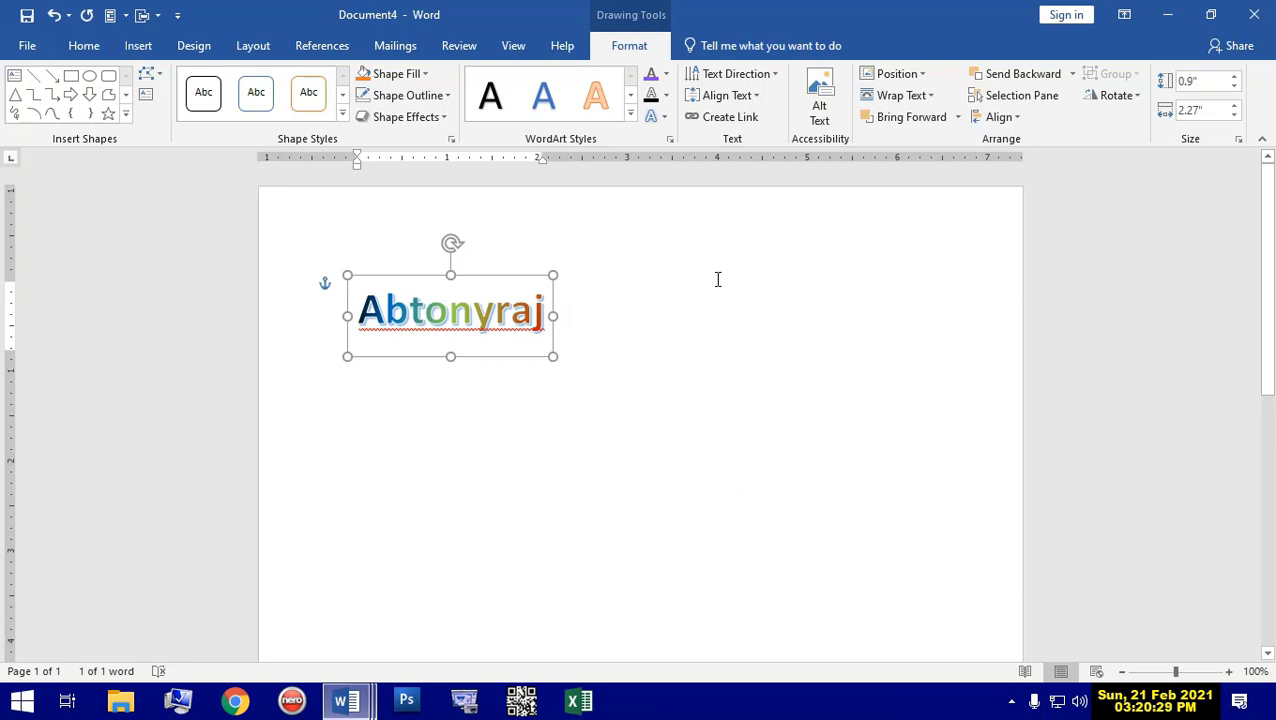
{"action": "key", "text": "ctrl+s"}
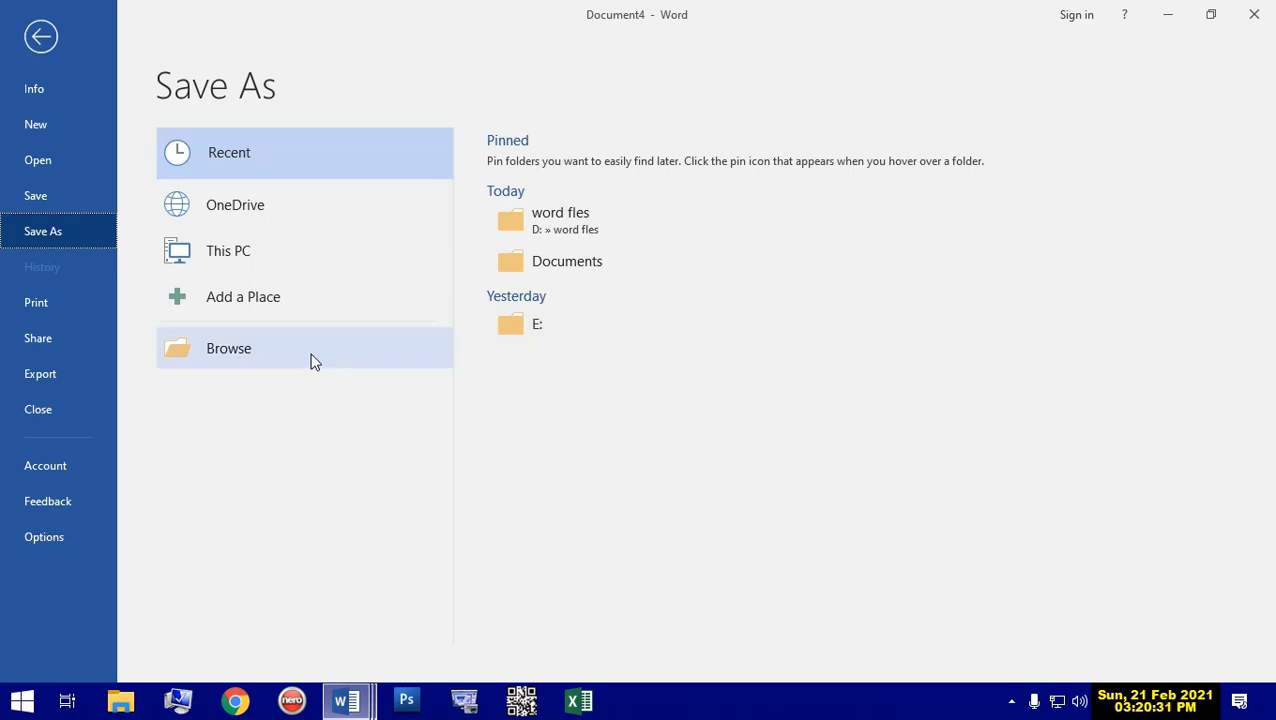
- Save the document on drive E: as a Word 97-2003 Document named '12'
{"action": "left_click", "coordinate": [490, 333]}
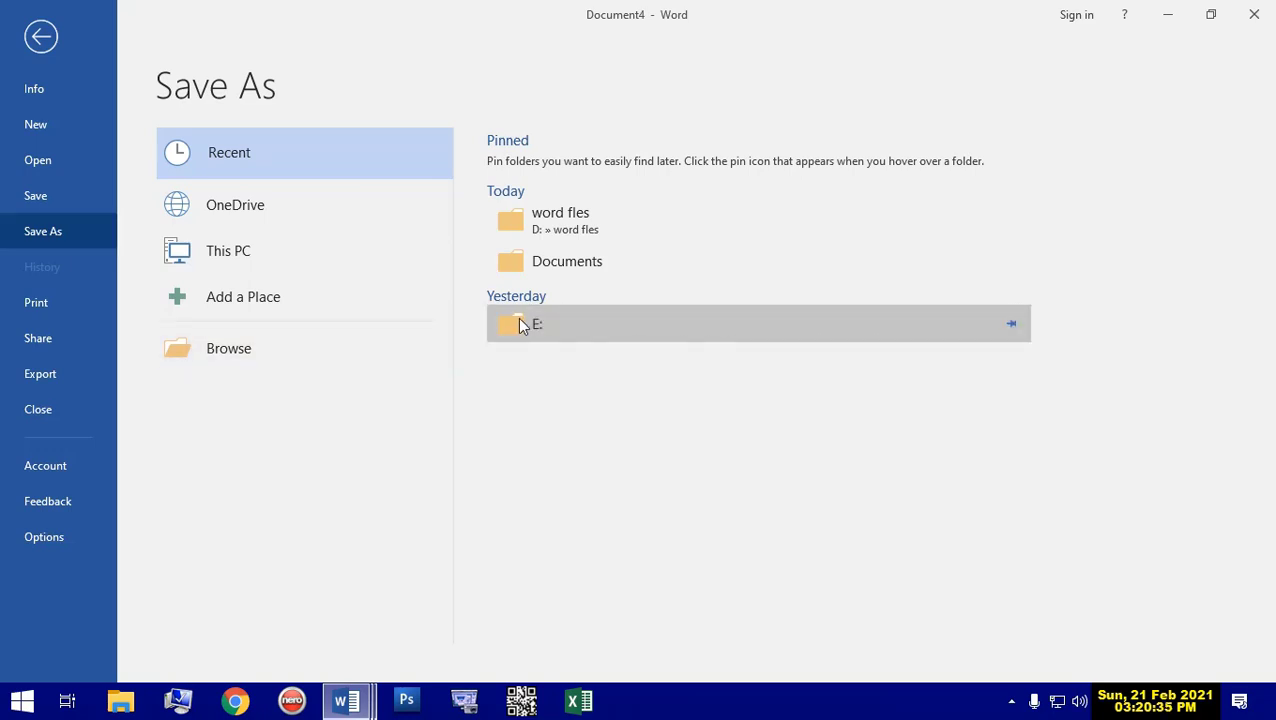
{"action": "left_click", "coordinate": [519, 326]}
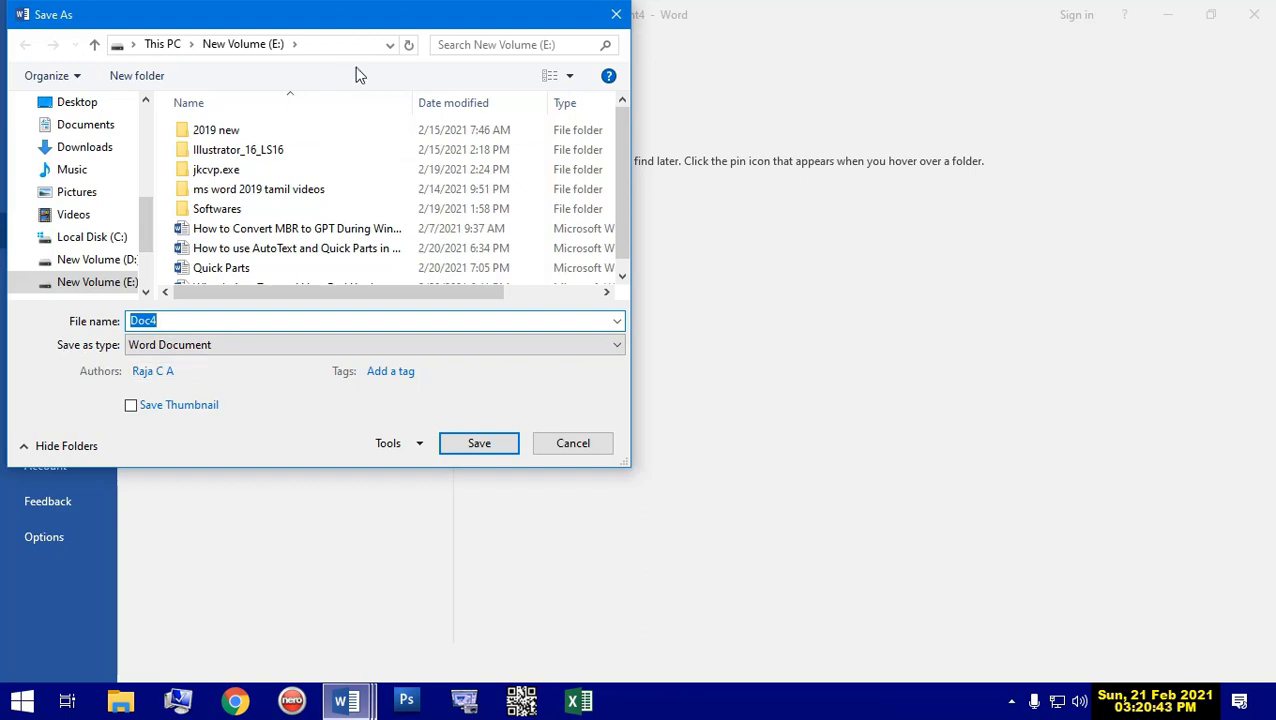
{"action": "left_click_drag", "start_coordinate": [381, 14], "coordinate": [391, 70]}
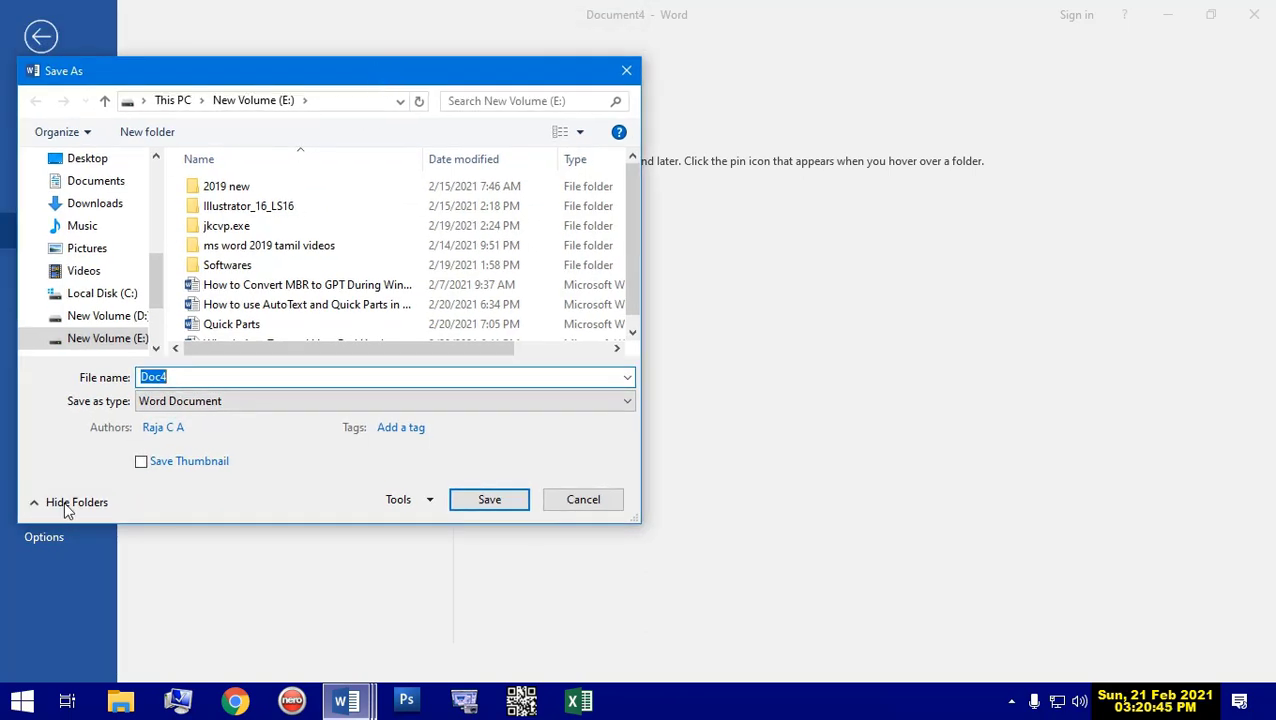
{"action": "left_click", "coordinate": [628, 401]}
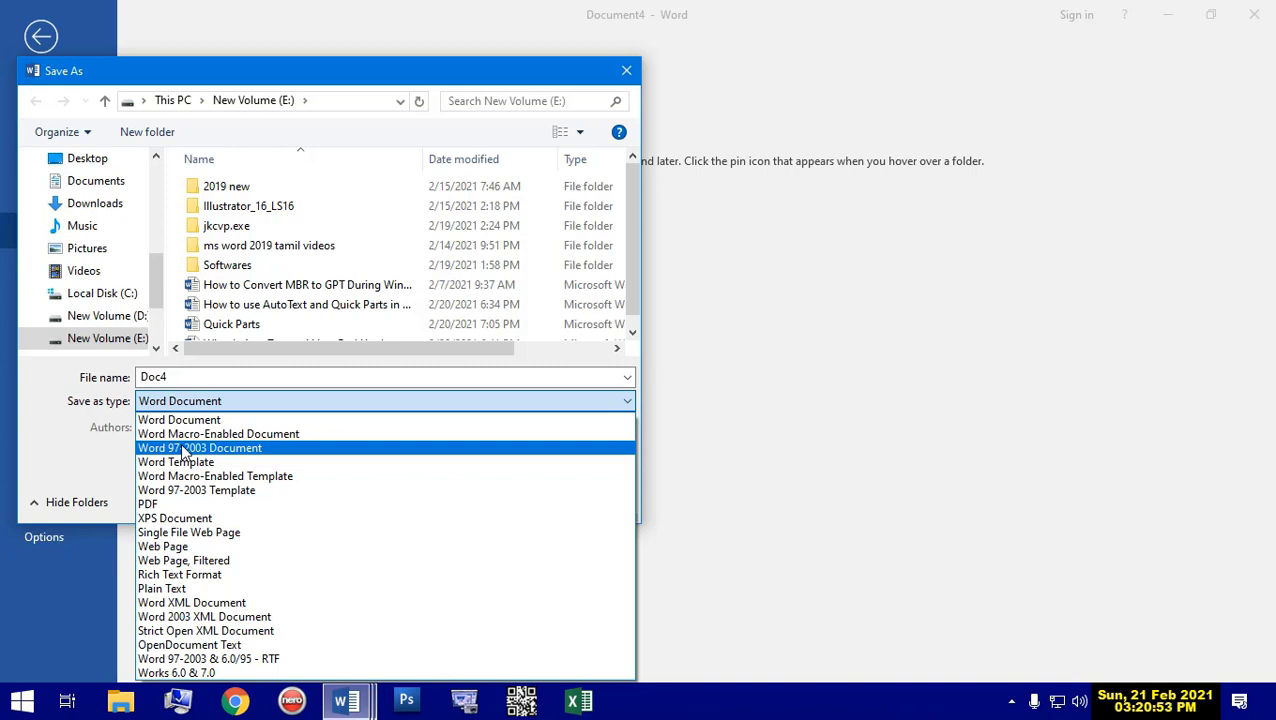
{"action": "left_click", "coordinate": [185, 450]}
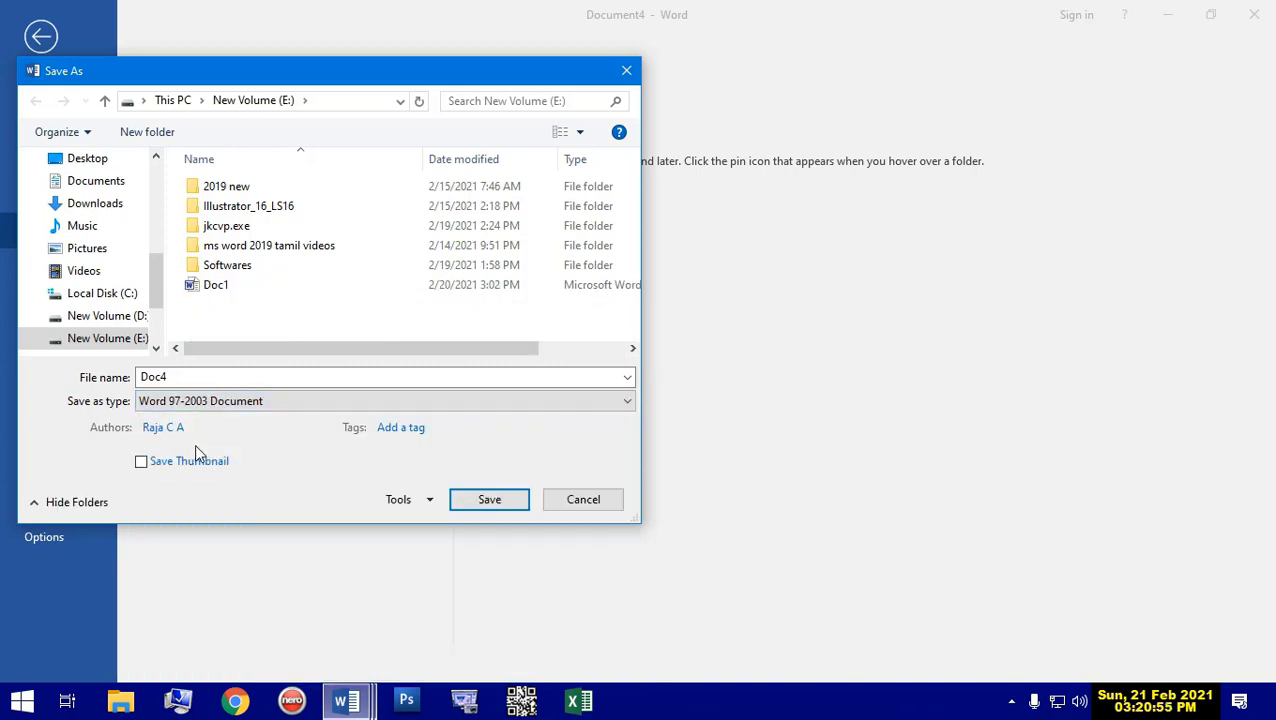
{"action": "left_click_drag", "start_coordinate": [190, 376], "coordinate": [112, 383]}
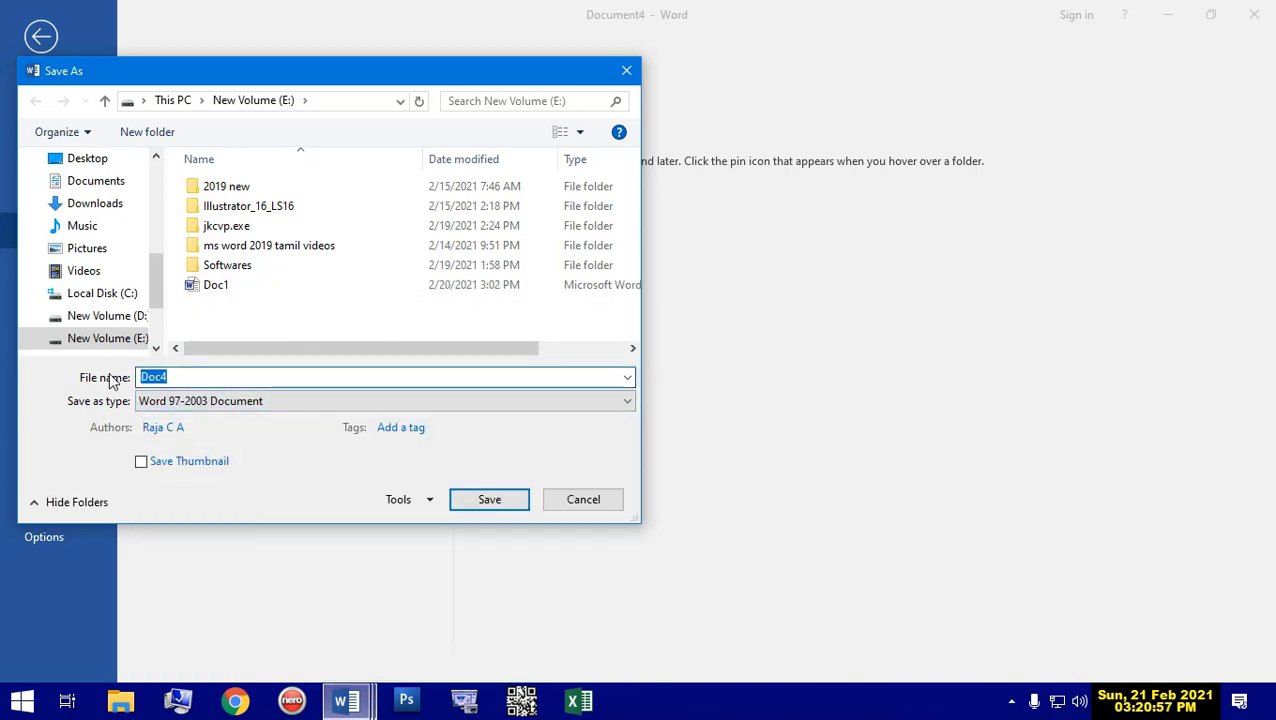
{"action": "type", "text": "12"}
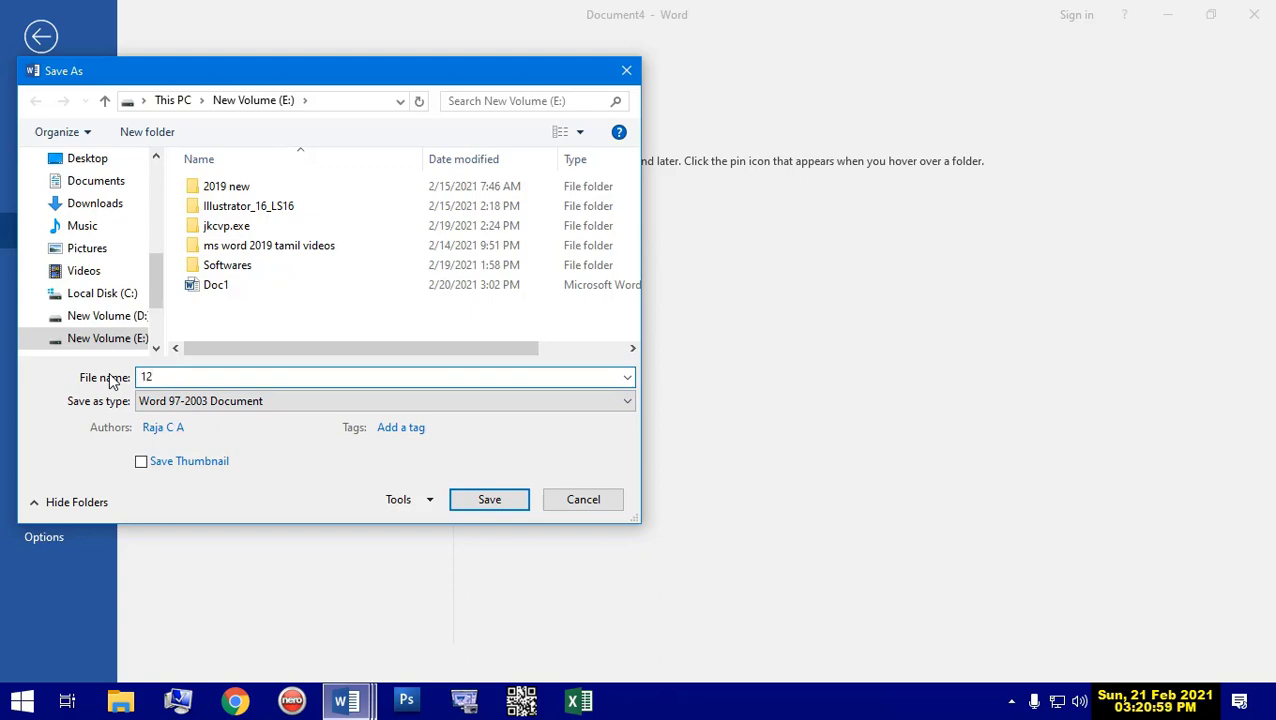
{"action": "left_click", "coordinate": [494, 508]}
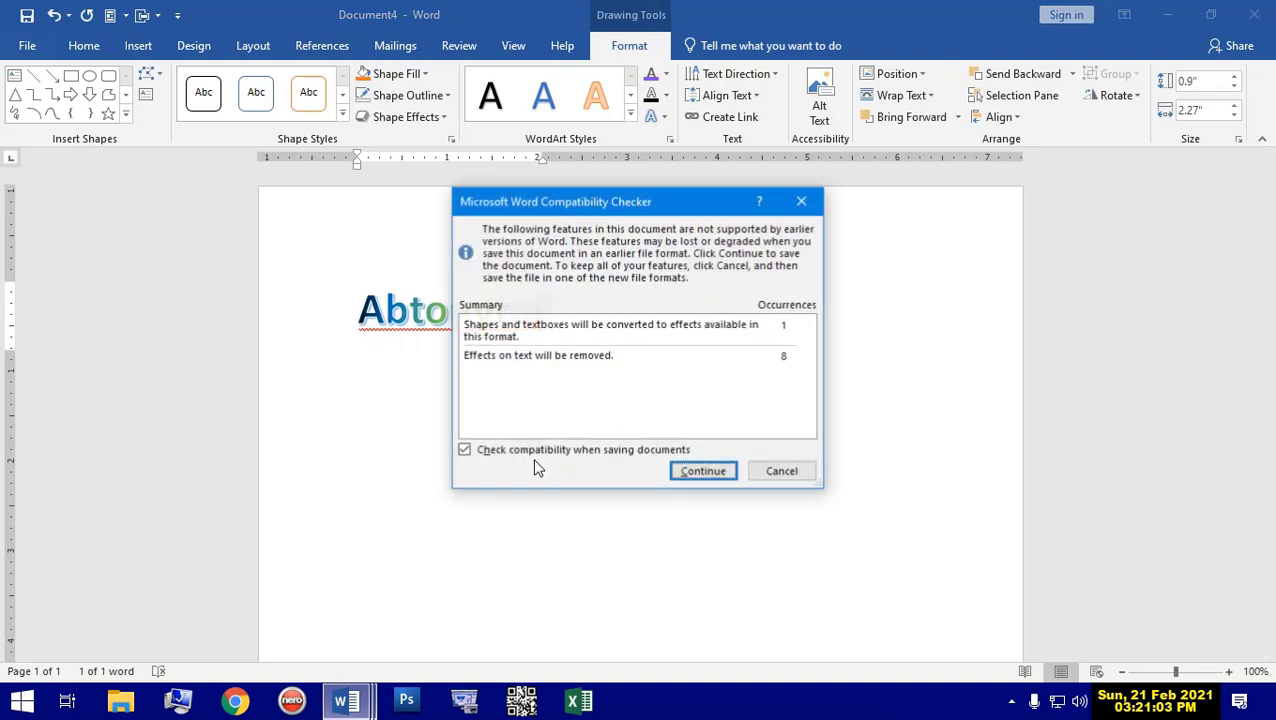
- Continue past the compatibility warning and open the Insert tab's WordArt gallery
{"action": "left_click", "coordinate": [700, 473]}
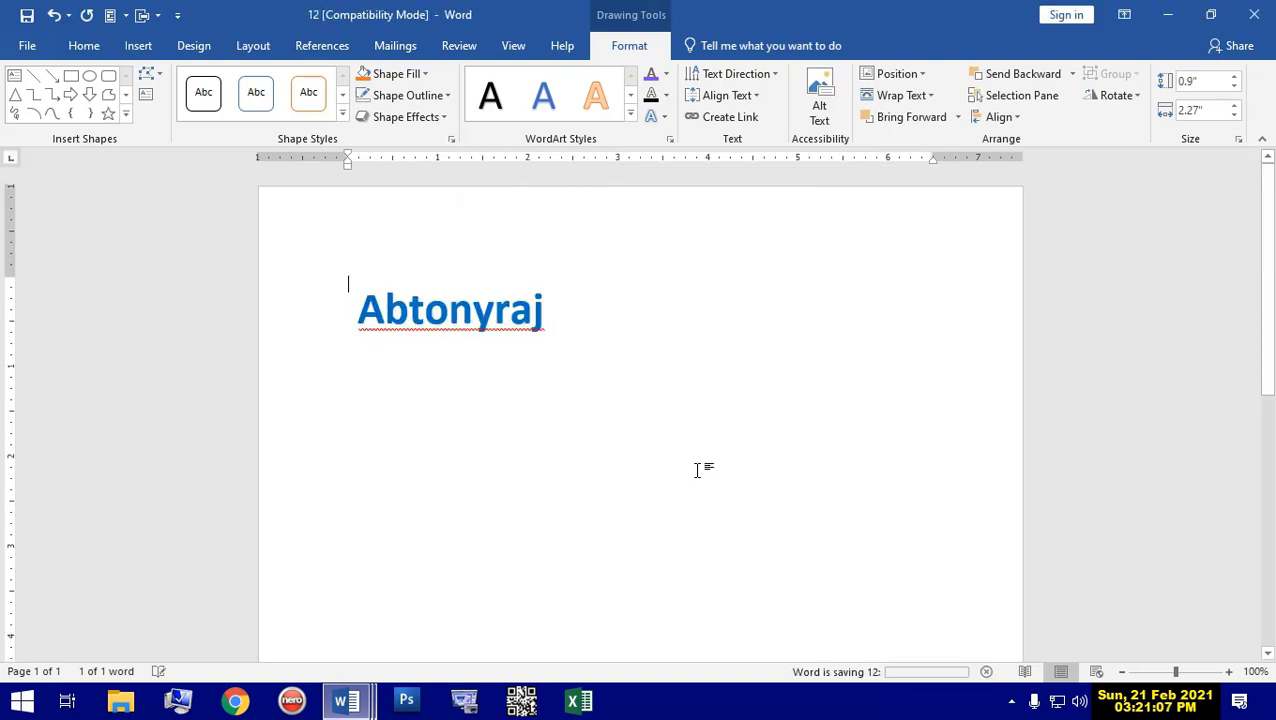
{"action": "left_click", "coordinate": [140, 46]}
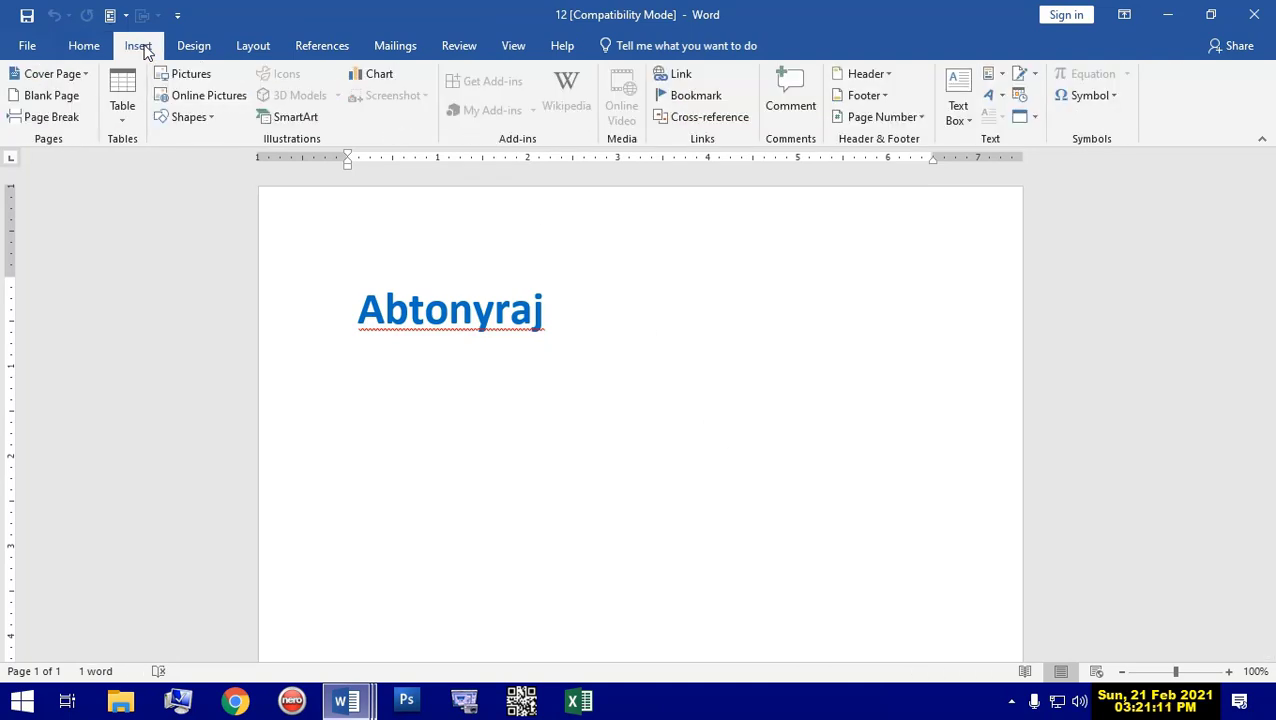
{"action": "left_click", "coordinate": [1002, 97]}
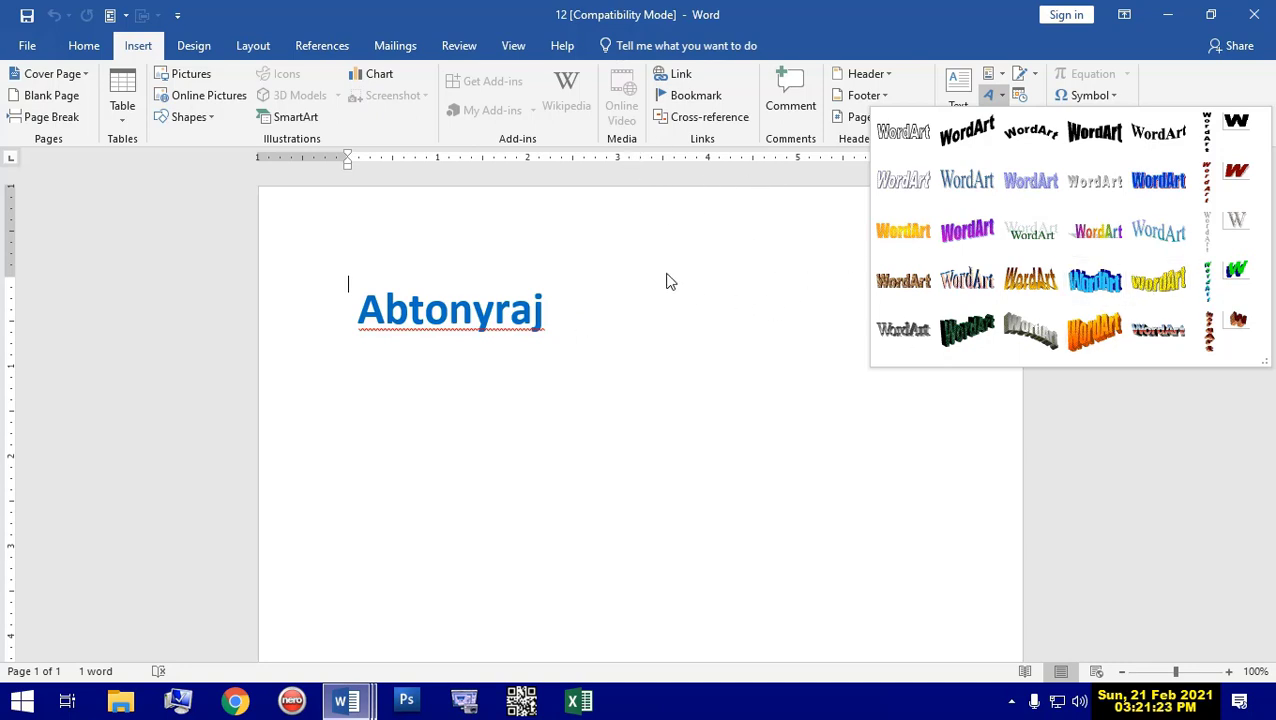
- Select the word Abtonyraj and apply the purple wavy WordArt style to it
{"action": "left_click", "coordinate": [526, 314]}
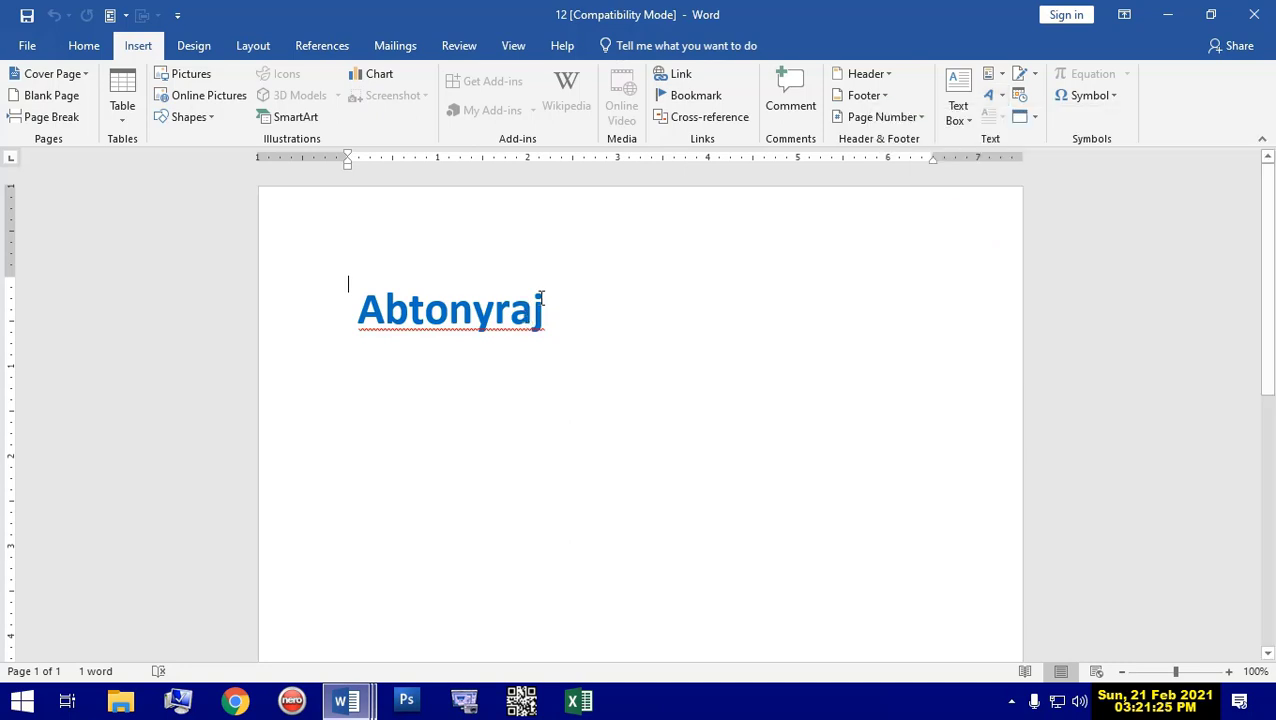
{"action": "left_click", "coordinate": [547, 296]}
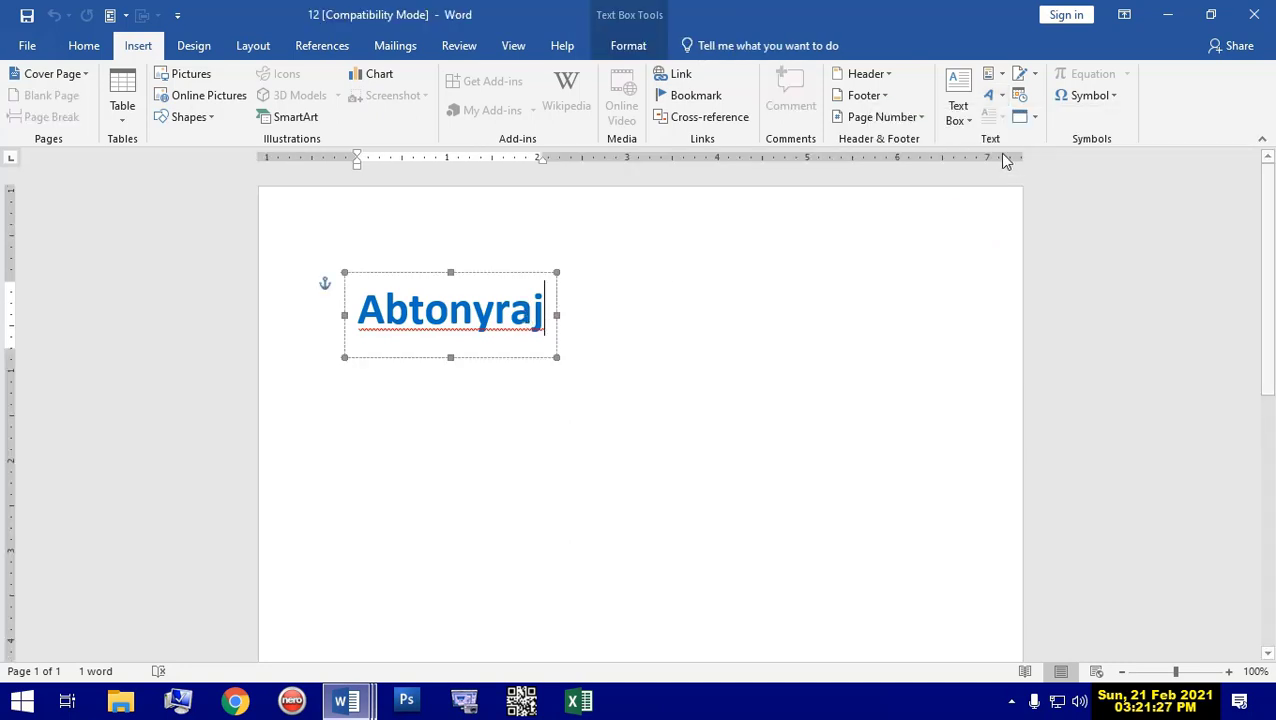
{"action": "left_click", "coordinate": [1005, 100]}
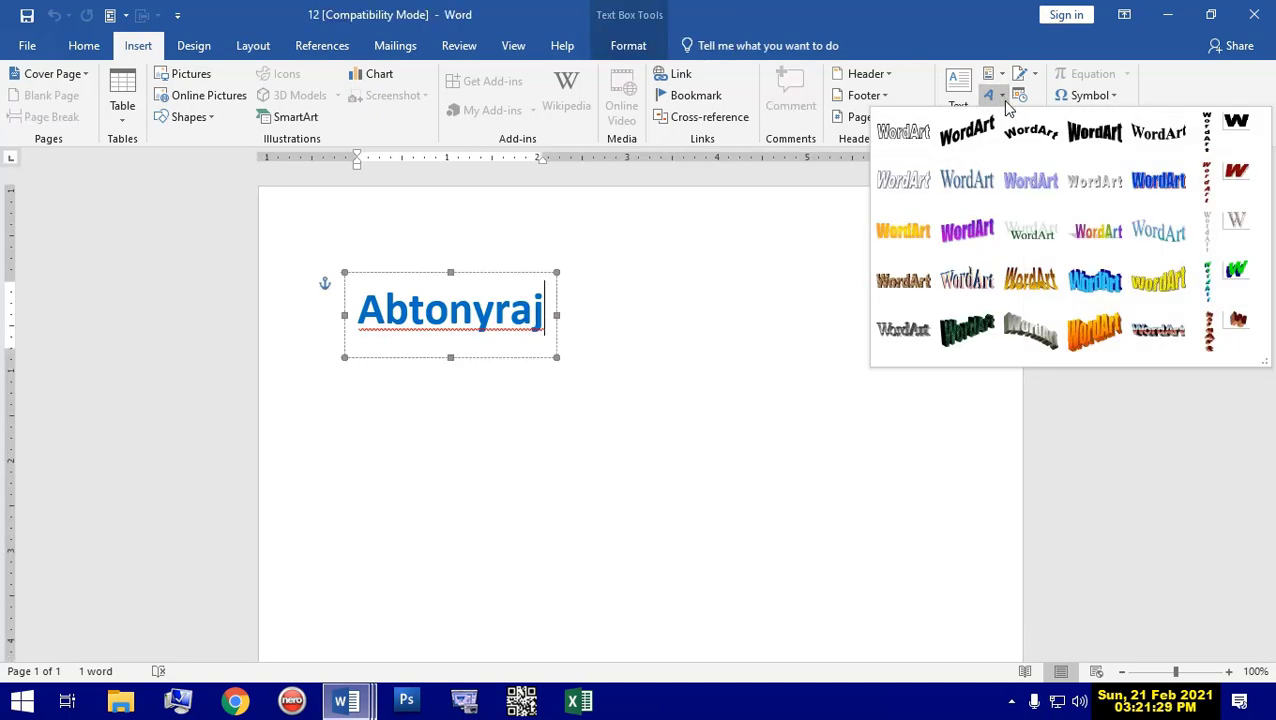
{"action": "left_click", "coordinate": [968, 231]}
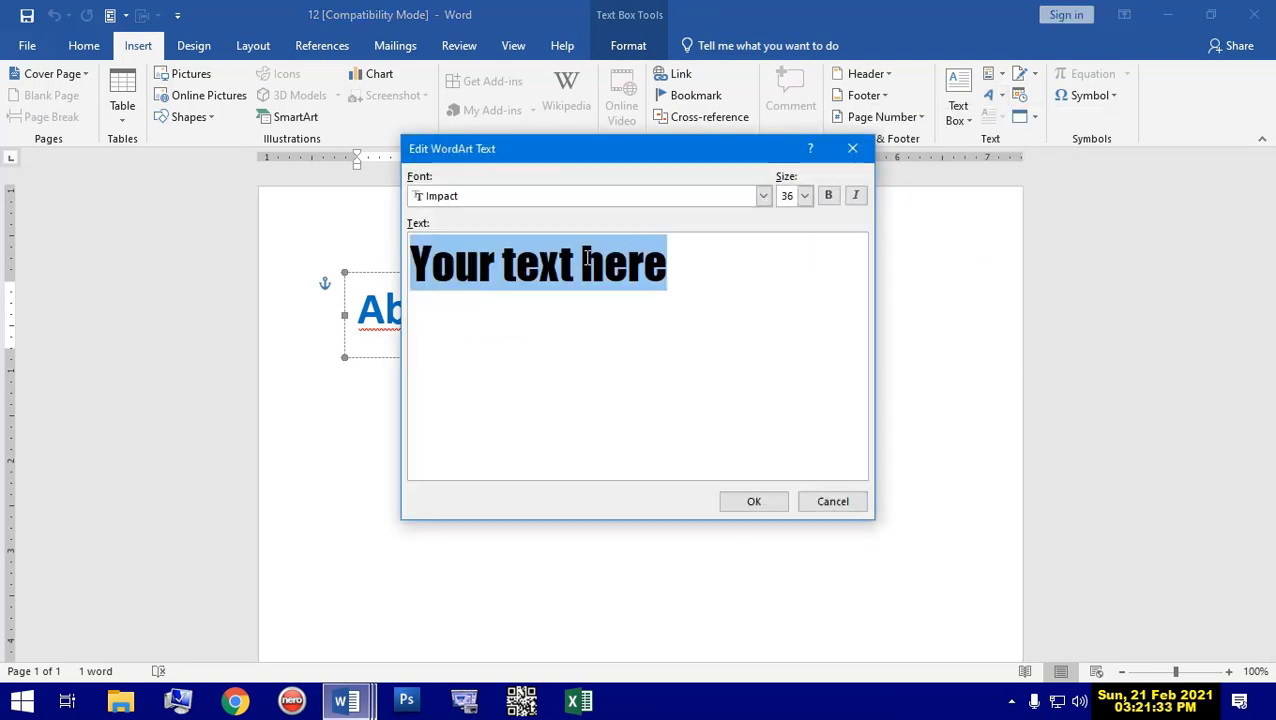
{"action": "left_click_drag", "start_coordinate": [588, 155], "coordinate": [522, 345]}
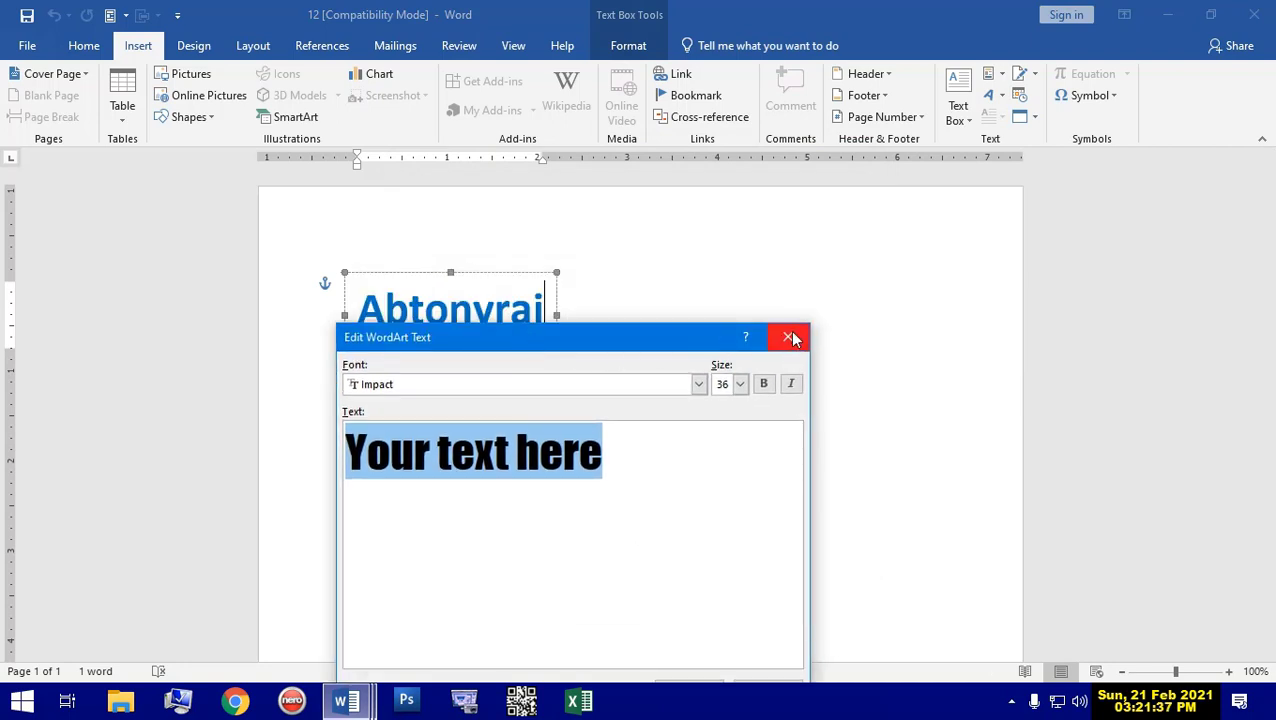
{"action": "left_click", "coordinate": [788, 337]}
{"action": "left_click", "coordinate": [542, 312]}
{"action": "left_click_drag", "start_coordinate": [474, 319], "coordinate": [336, 318]}
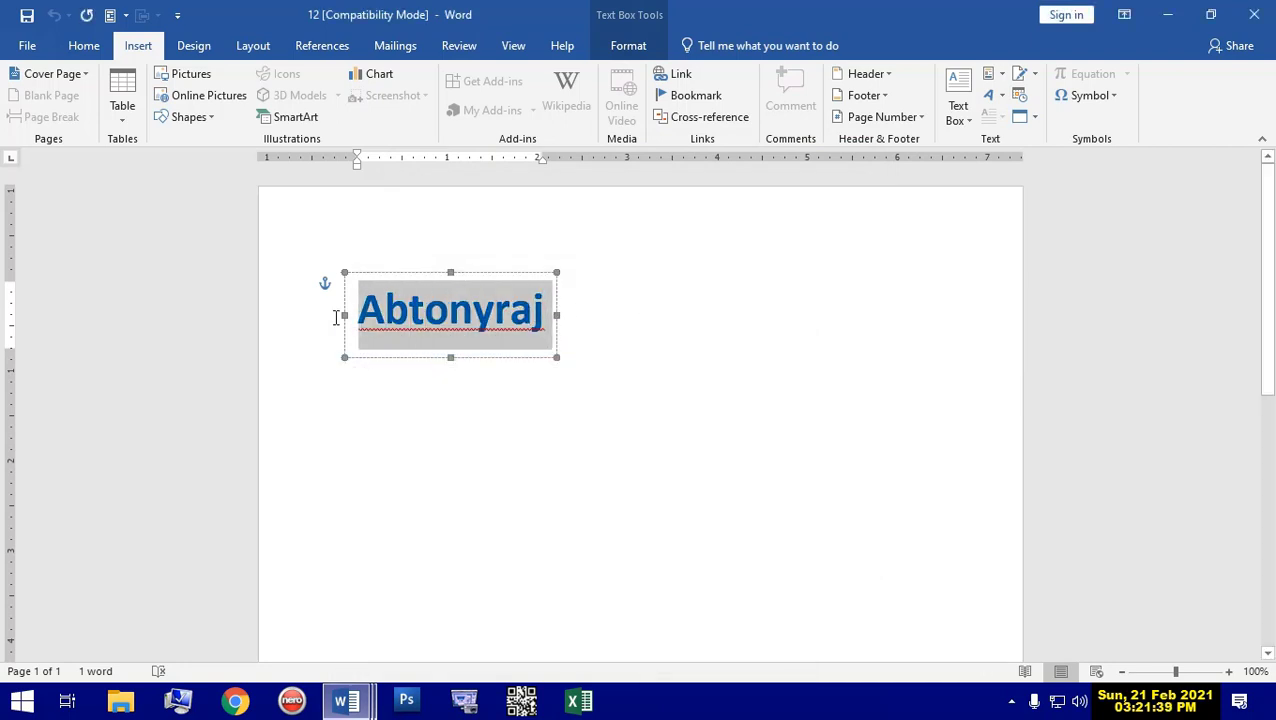
{"action": "left_click", "coordinate": [1004, 98]}
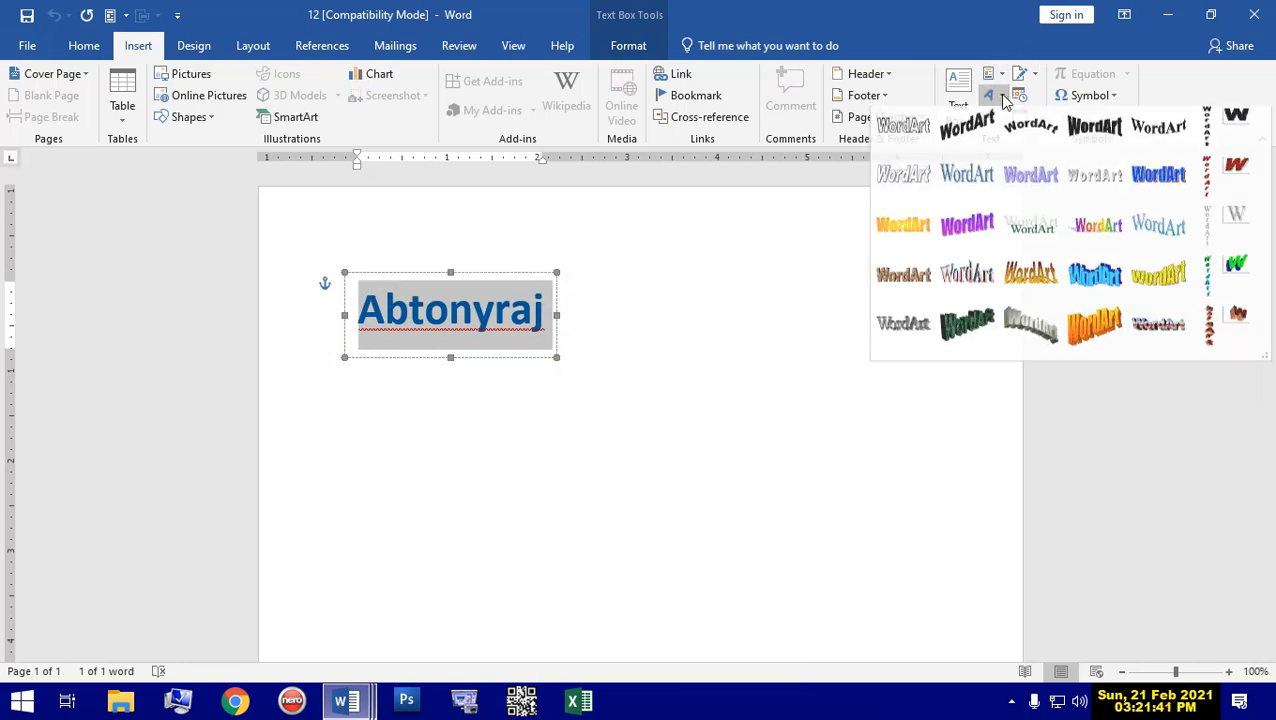
{"action": "left_click", "coordinate": [975, 231]}
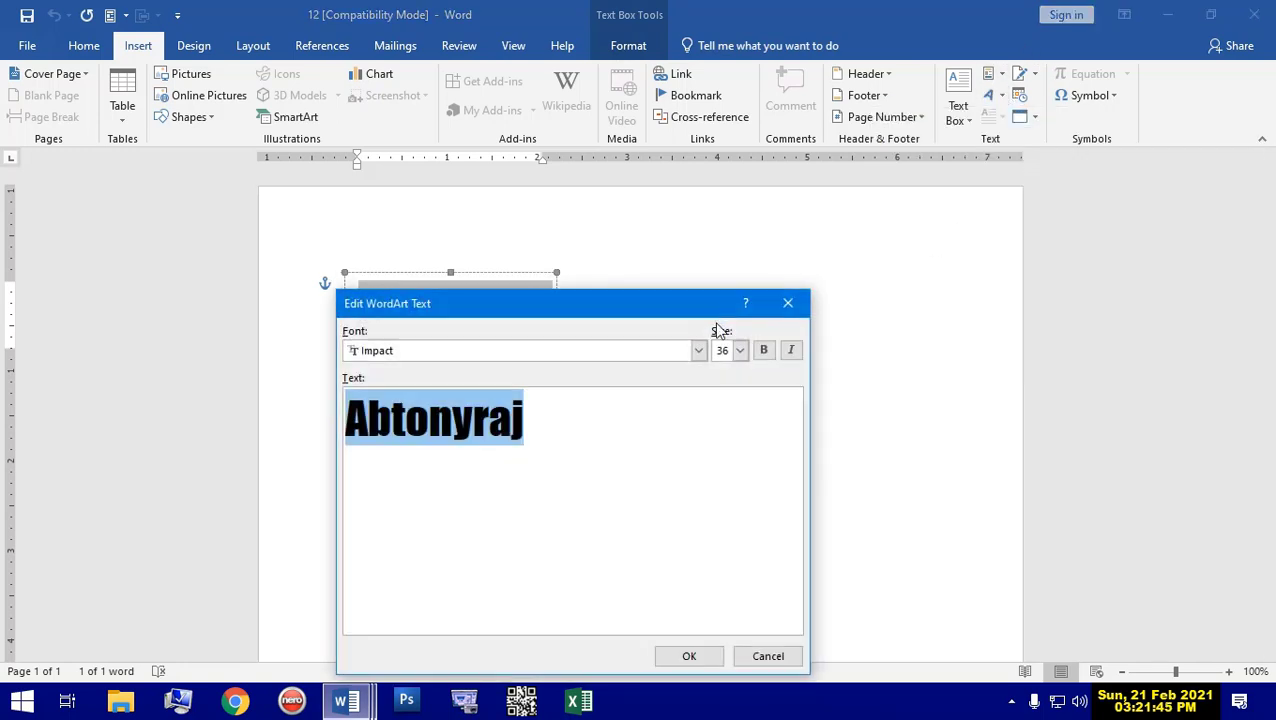
{"action": "left_click", "coordinate": [687, 656]}
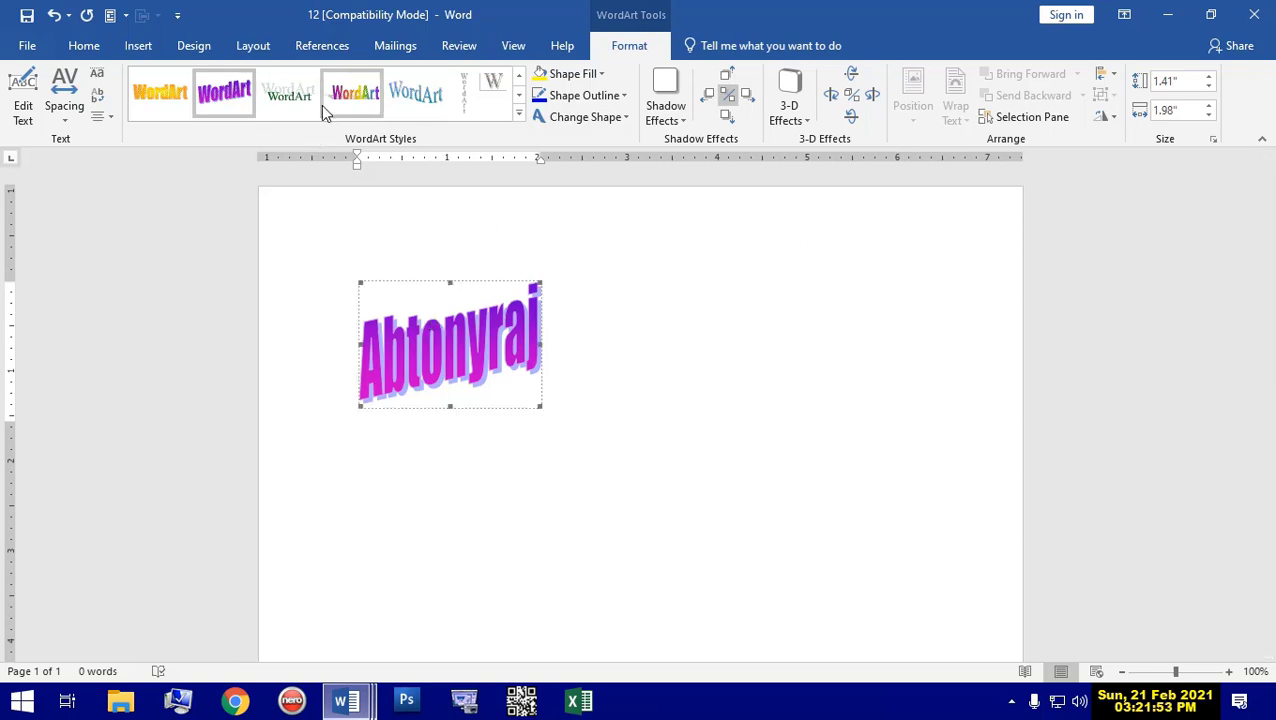
- Try the green, rainbow and orange styles, return to purple, and widen the WordArt to 3.81"
{"action": "left_click", "coordinate": [290, 96]}
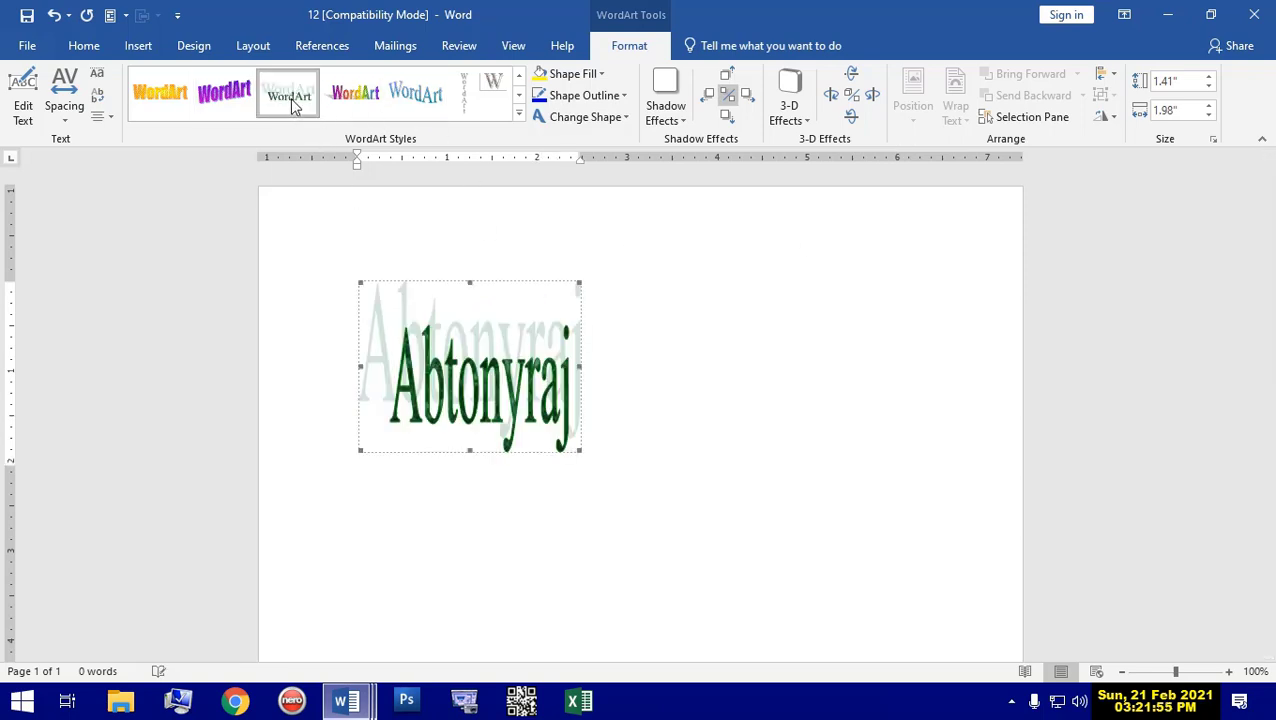
{"action": "left_click", "coordinate": [378, 97]}
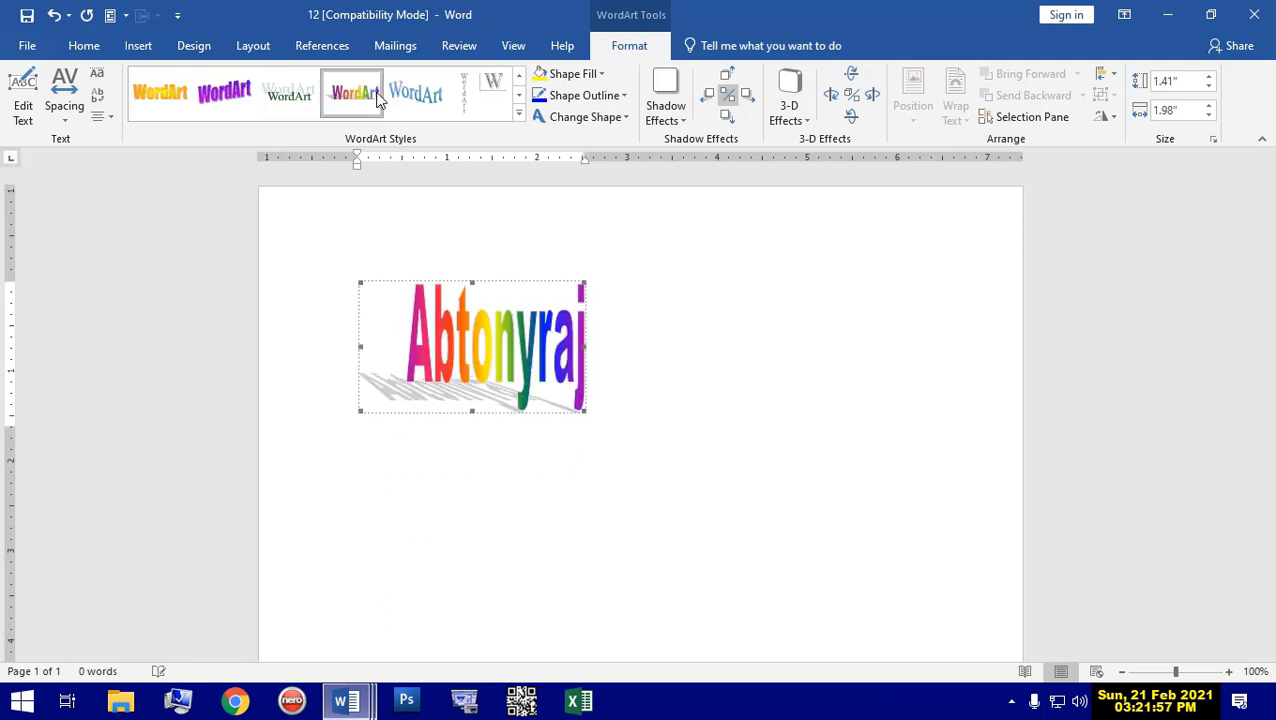
{"action": "left_click", "coordinate": [519, 113]}
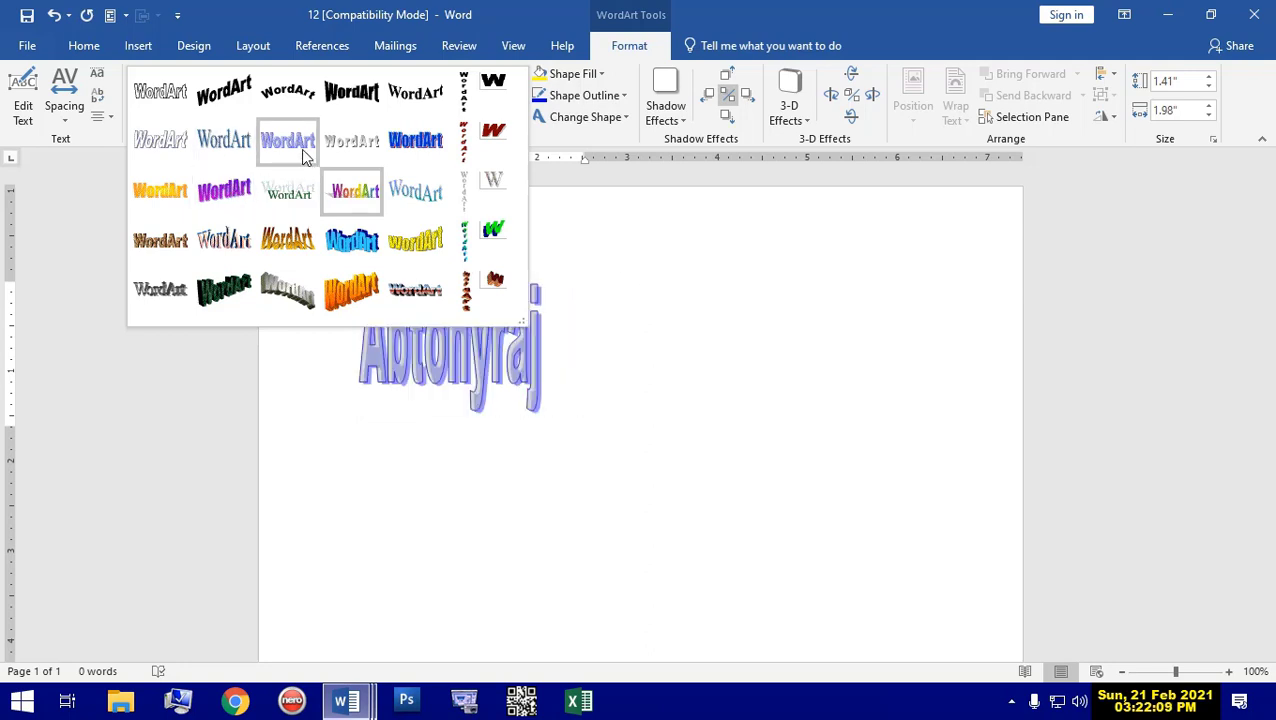
{"action": "left_click", "coordinate": [173, 192]}
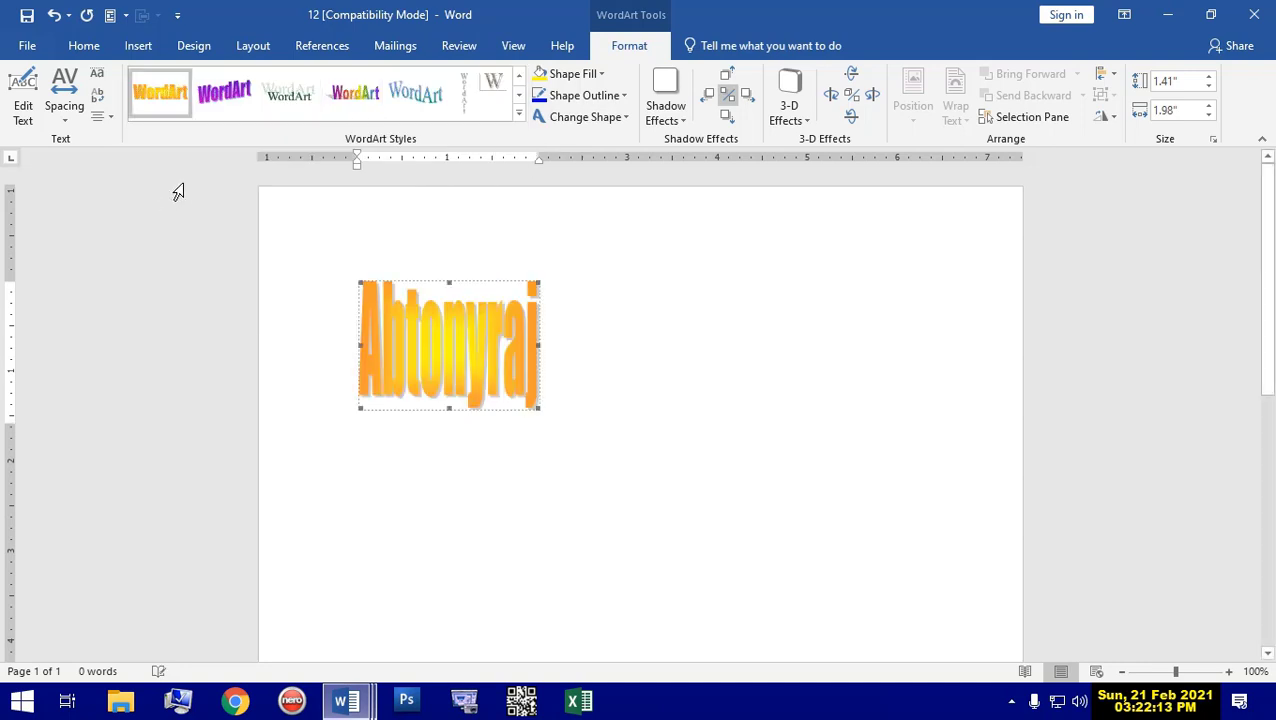
{"action": "left_click", "coordinate": [229, 94]}
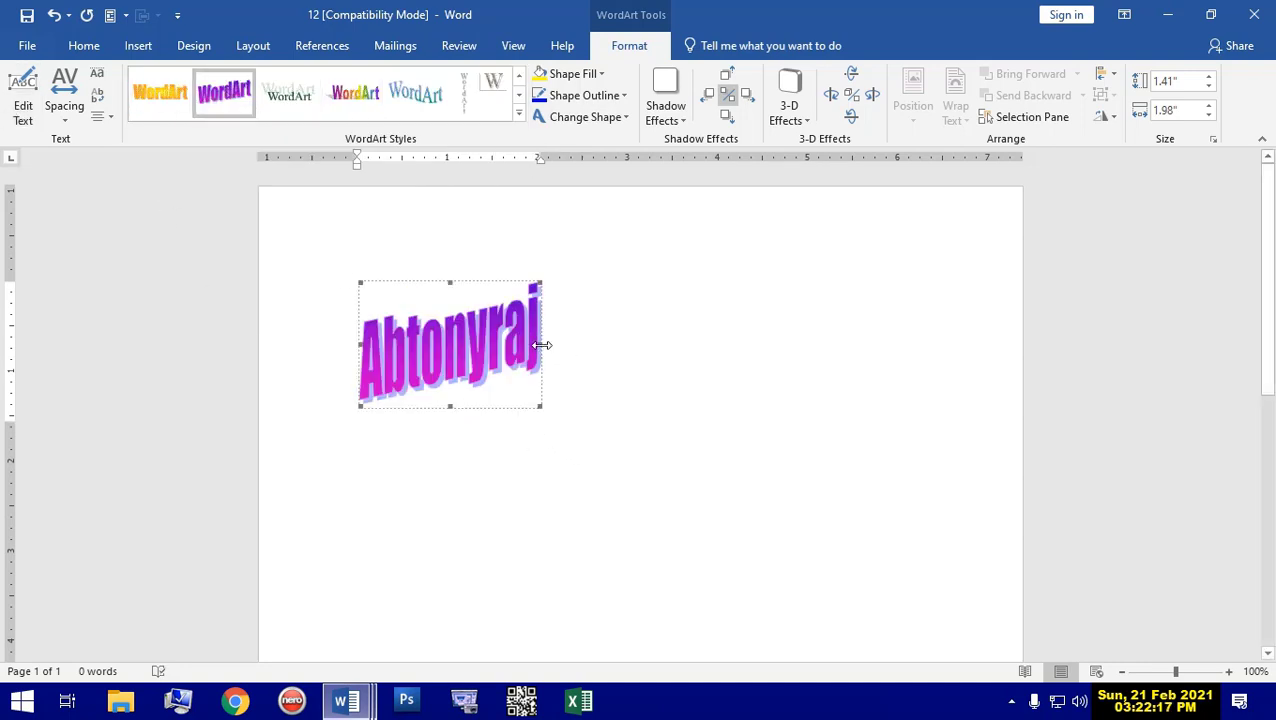
{"action": "left_click_drag", "start_coordinate": [541, 344], "coordinate": [705, 342]}
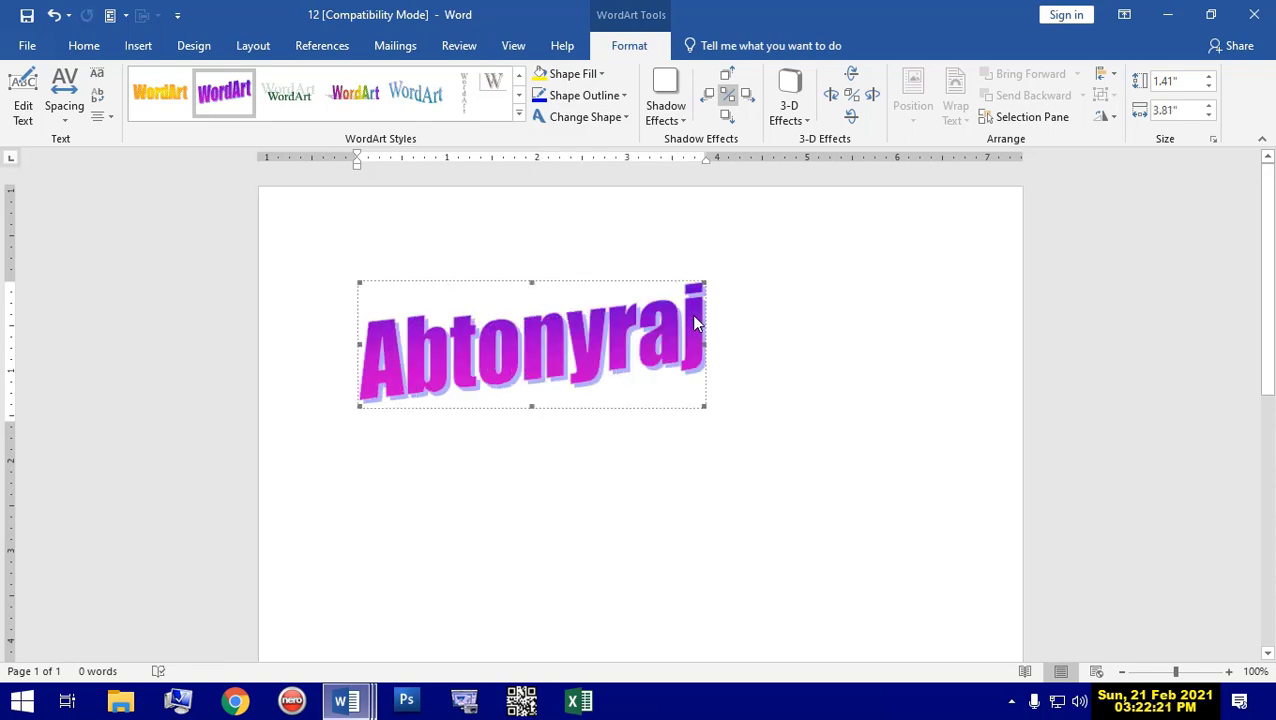
- Try shadow effects and a parallel 3-D extrusion, then apply a rotated perspective 3-D effect
{"action": "left_click", "coordinate": [683, 120]}
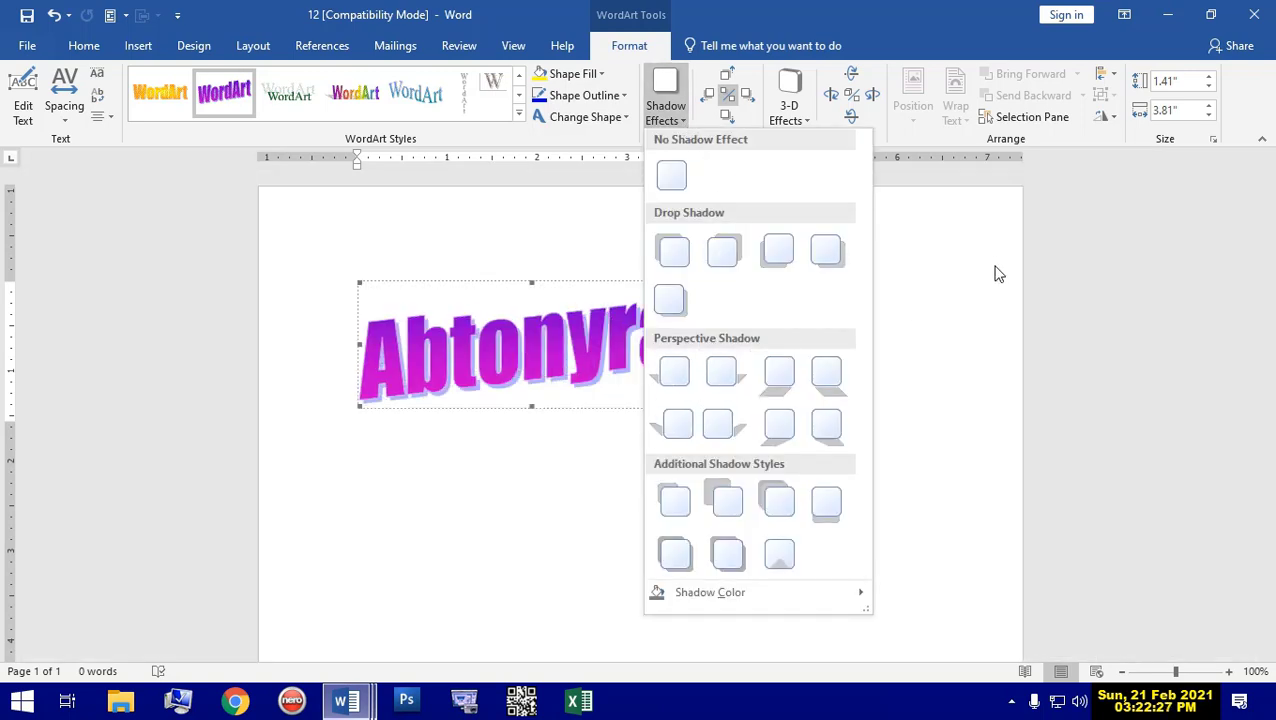
{"action": "left_click", "coordinate": [995, 273]}
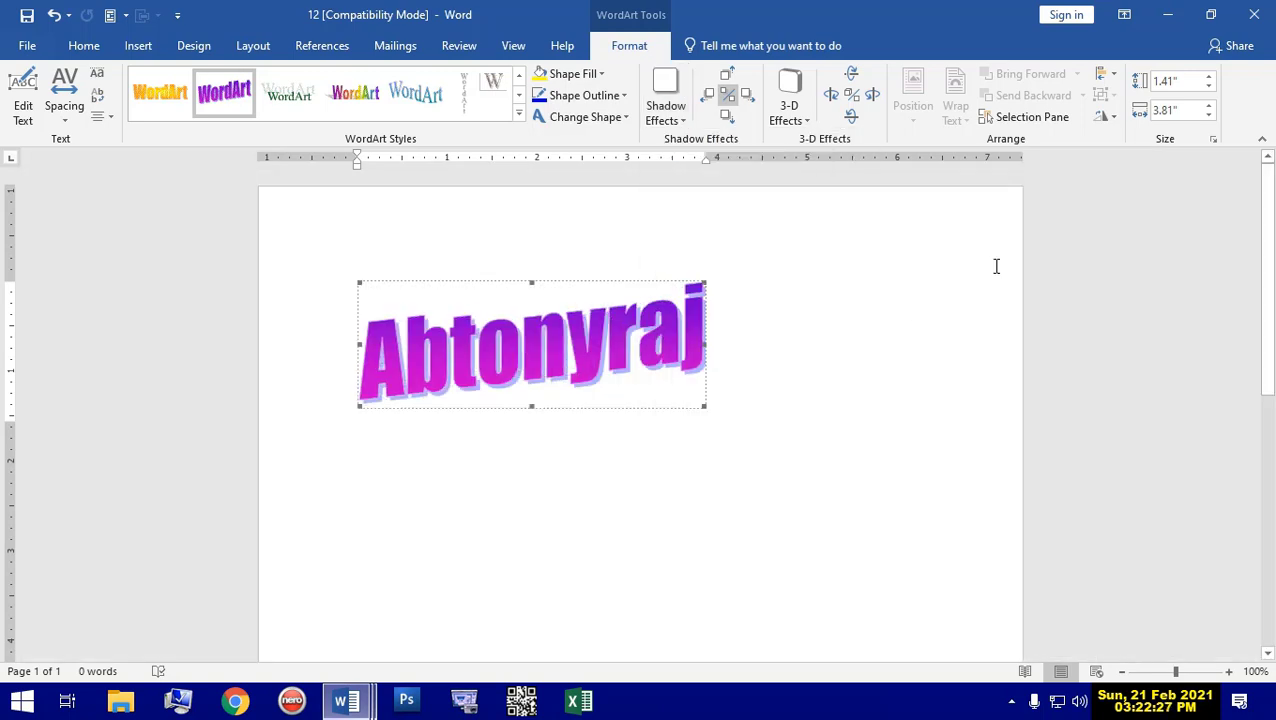
{"action": "left_click", "coordinate": [810, 121]}
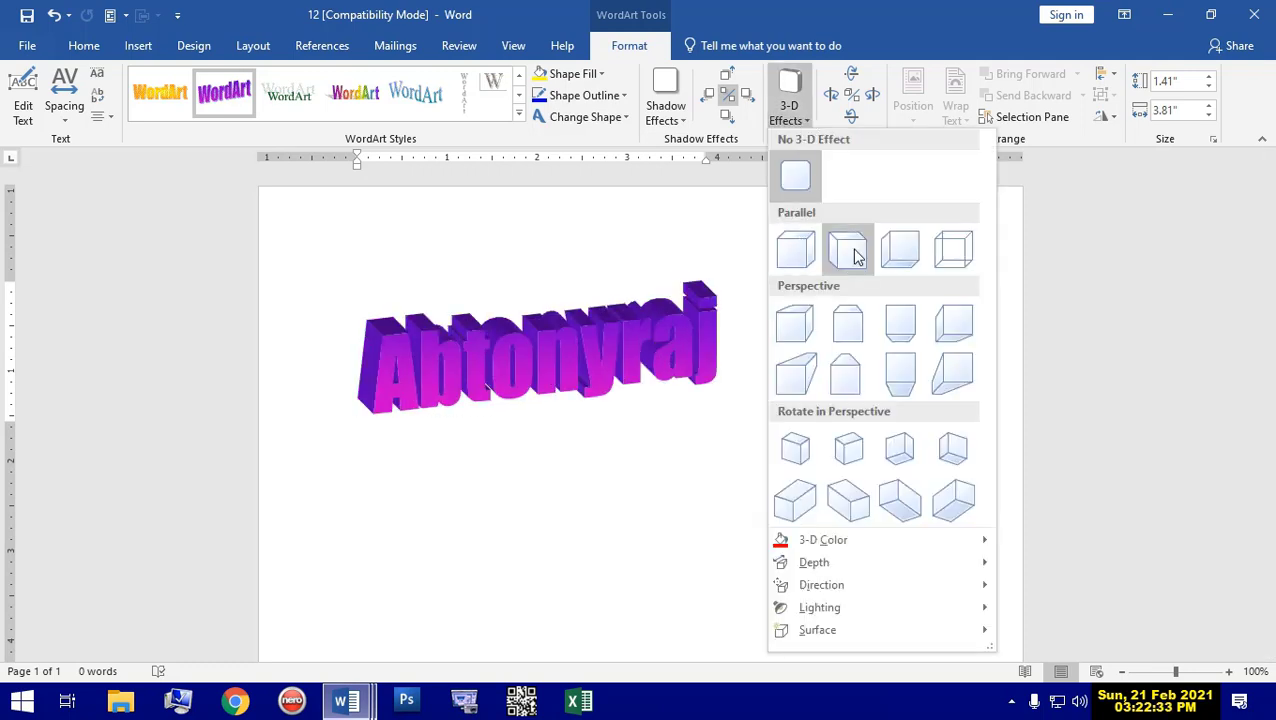
{"action": "left_click", "coordinate": [900, 251]}
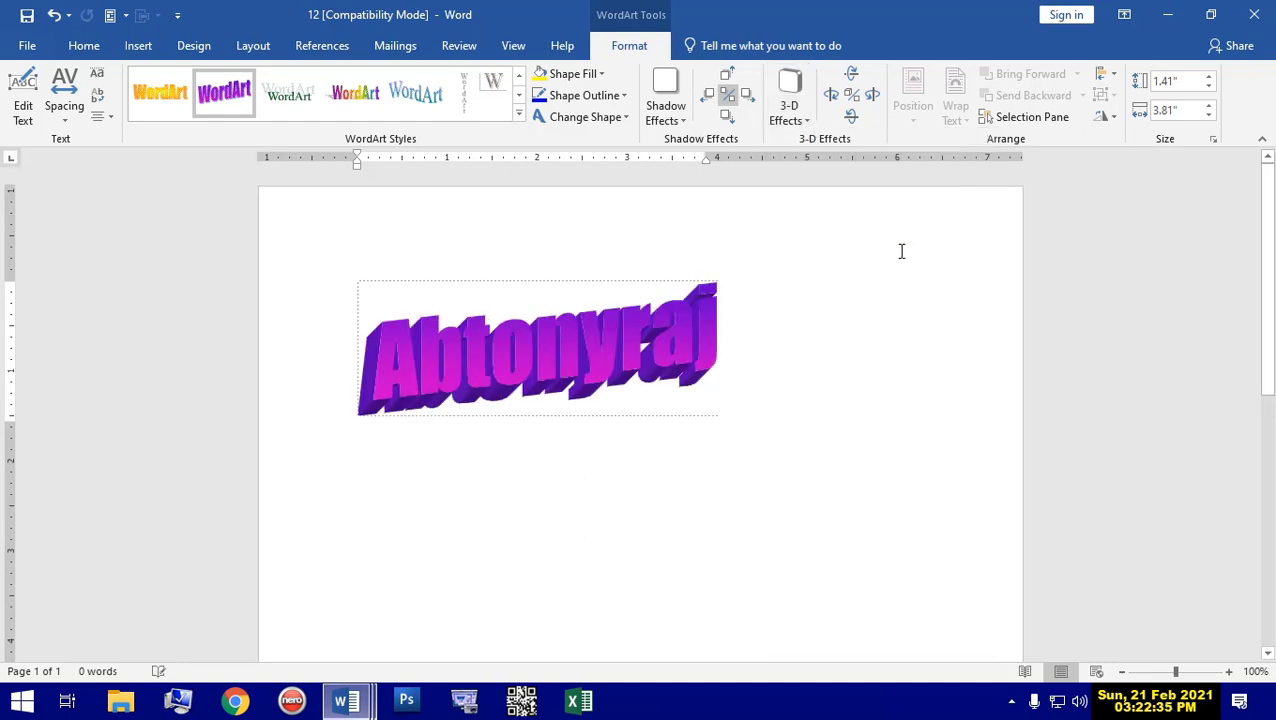
{"action": "left_click", "coordinate": [795, 112]}
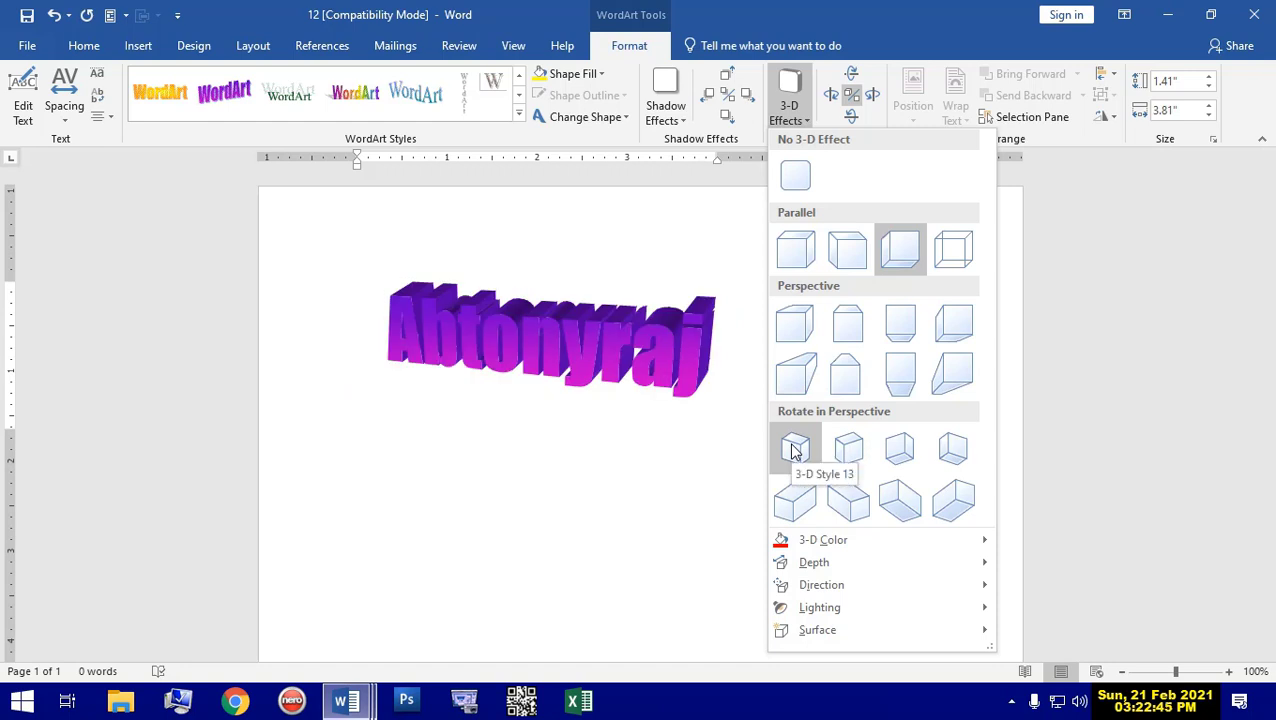
{"action": "left_click", "coordinate": [853, 452]}
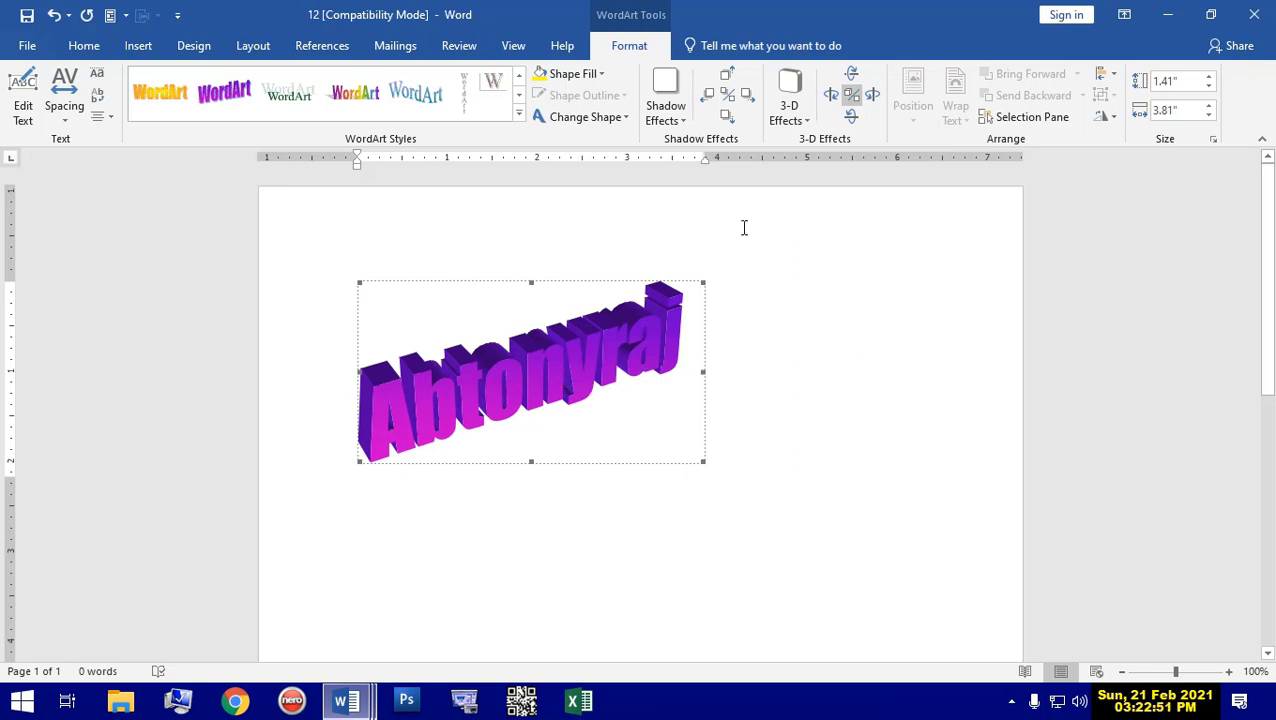
- Flatten the WordArt, nudge its shadow left, right, down and up, then reapply the rotated perspective 3-D effect
{"action": "left_click", "coordinate": [706, 100]}
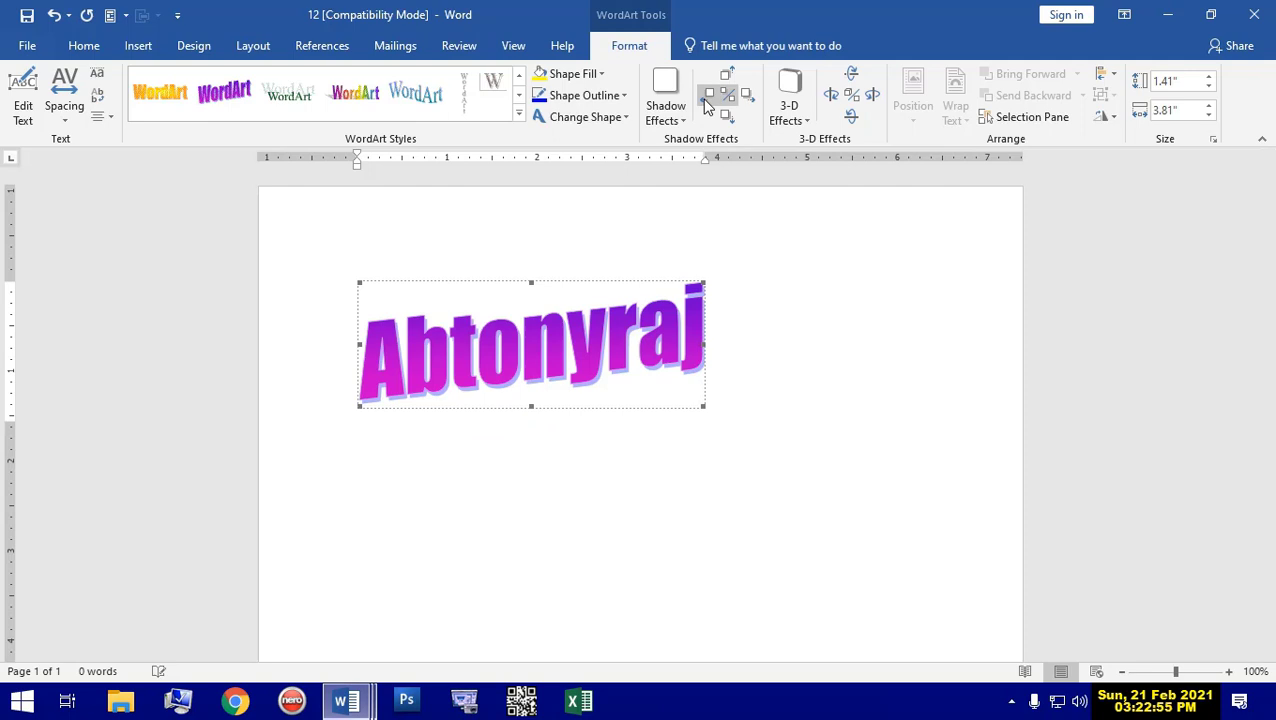
{"action": "left_click", "coordinate": [706, 104]}
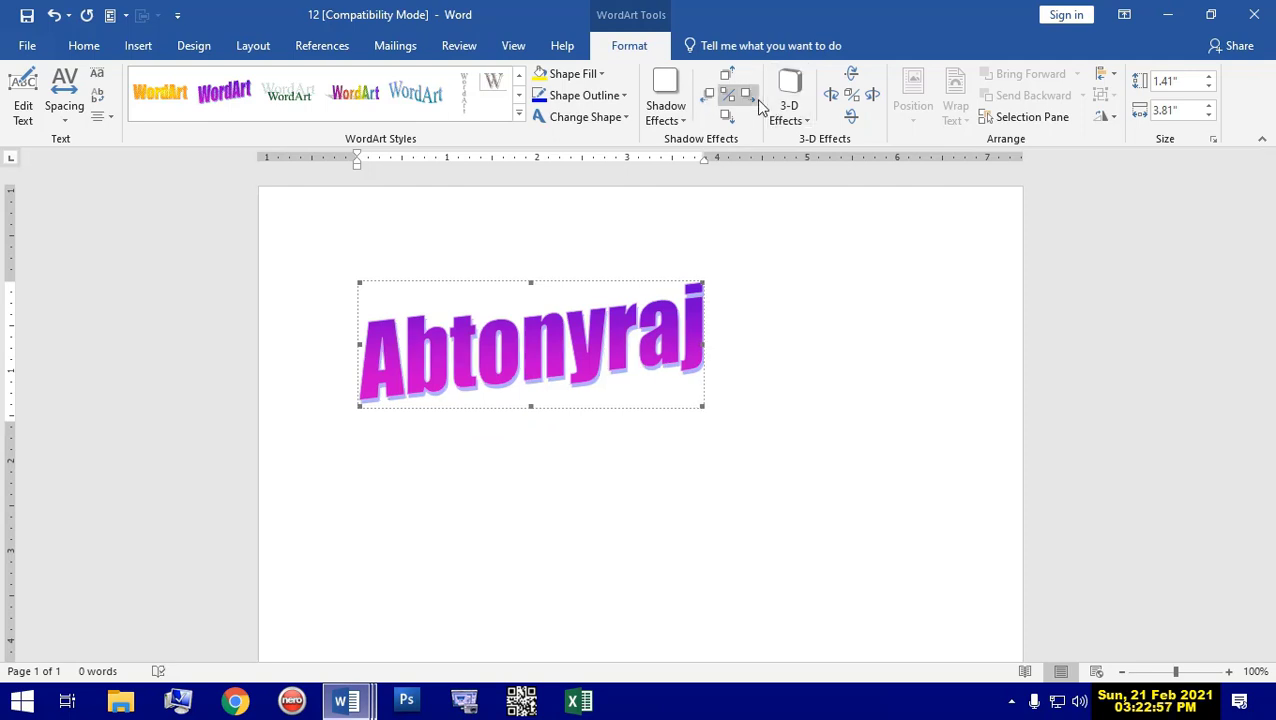
{"action": "left_click", "coordinate": [750, 100]}
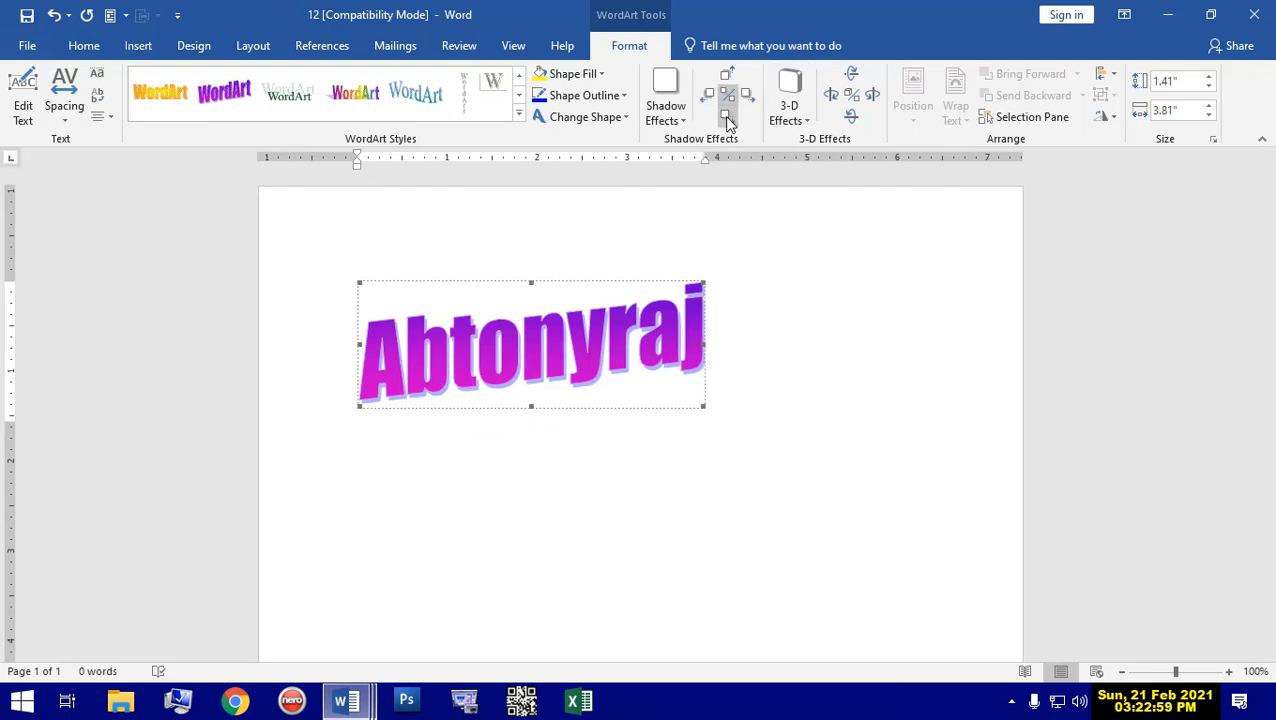
{"action": "left_click", "coordinate": [727, 114]}
{"action": "left_click", "coordinate": [727, 84]}
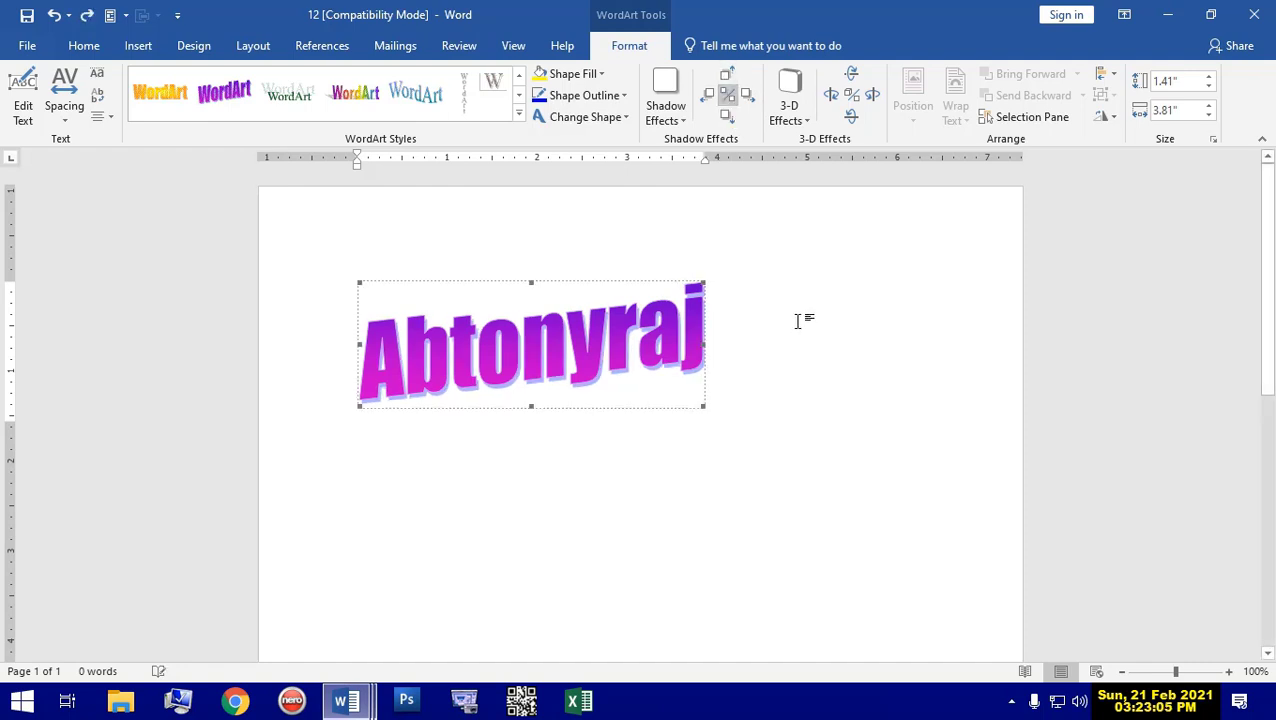
{"action": "left_click", "coordinate": [800, 118]}
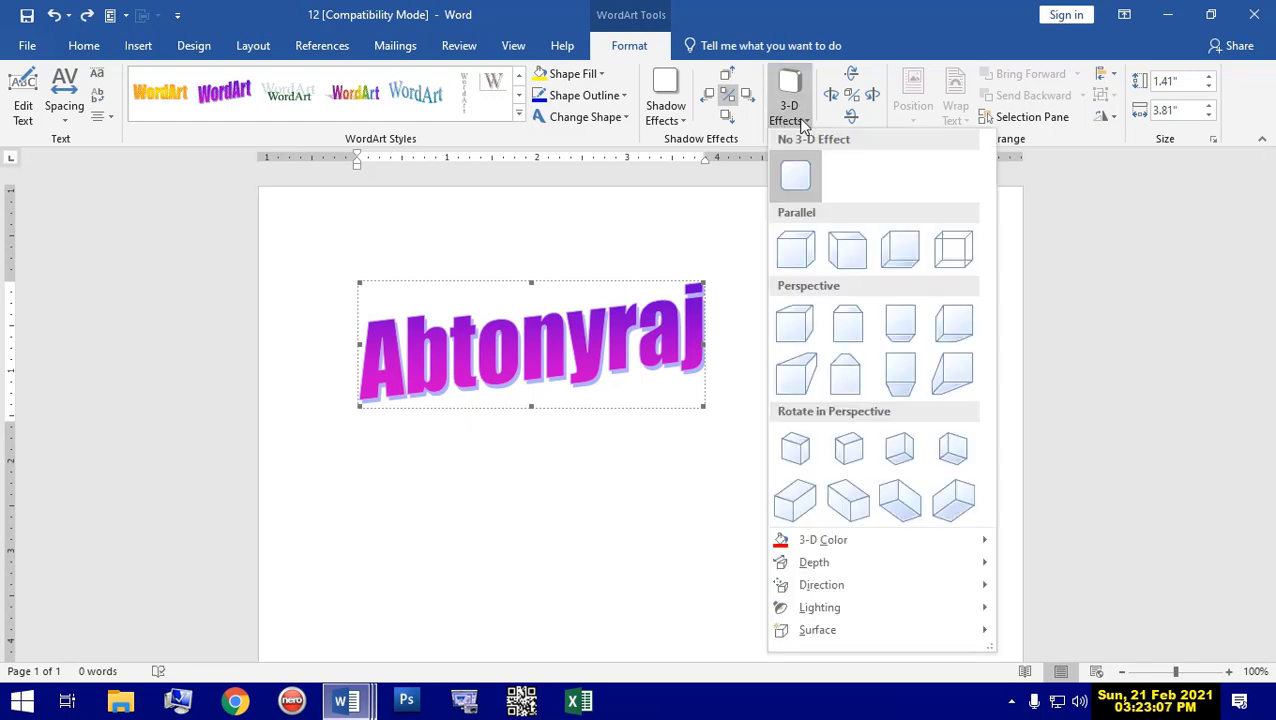
{"action": "left_click", "coordinate": [841, 446]}
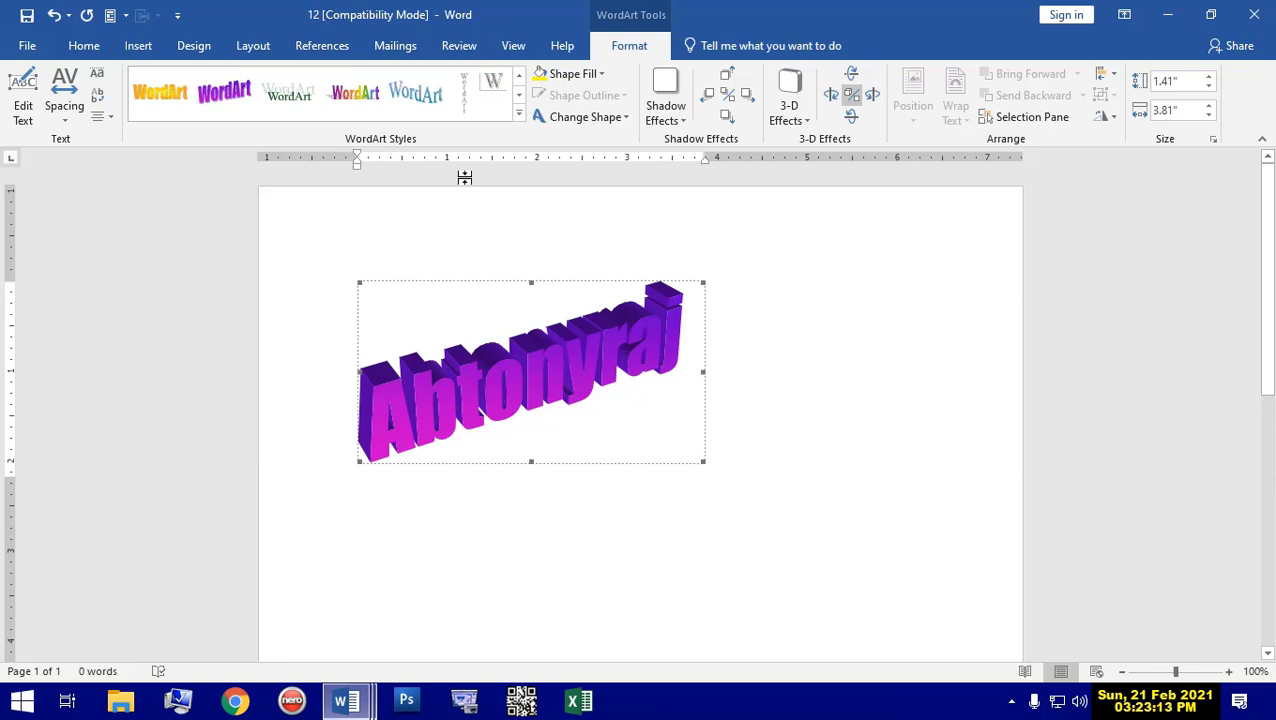
- Edit the Abtonyraj WordArt text to use the Impact font at size 40
{"action": "left_click", "coordinate": [35, 120]}
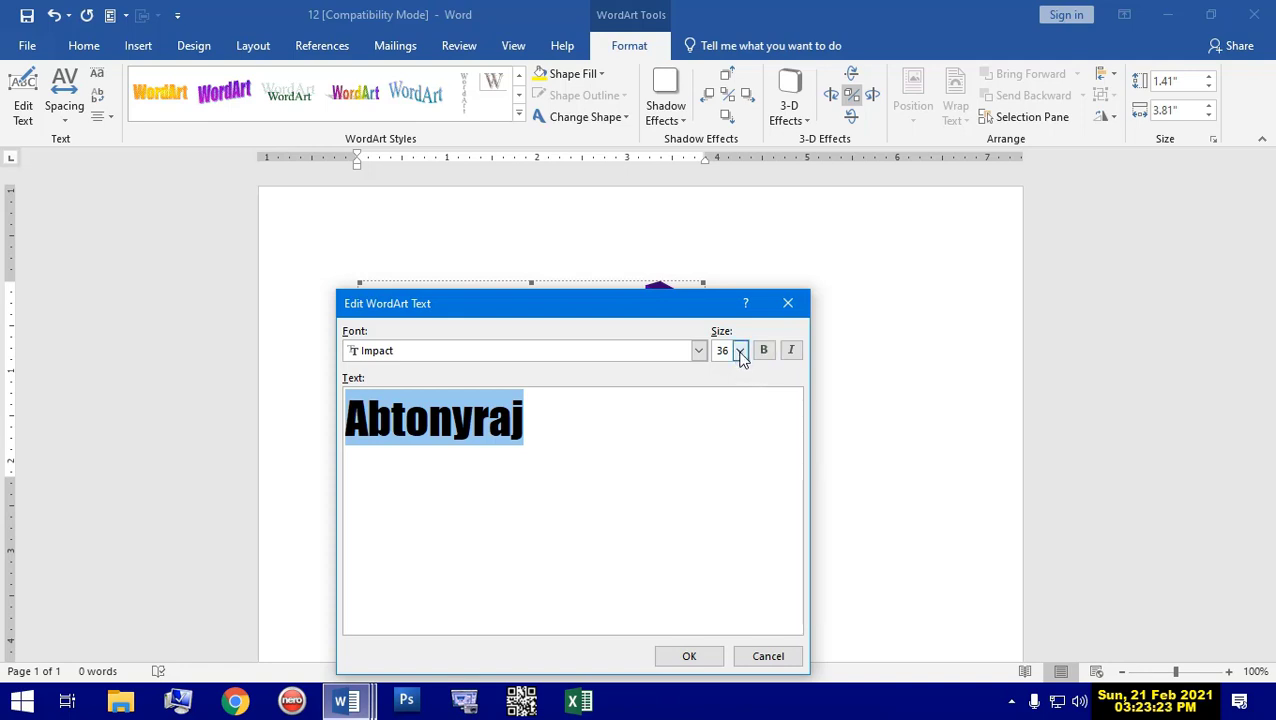
{"action": "left_click", "coordinate": [740, 352]}
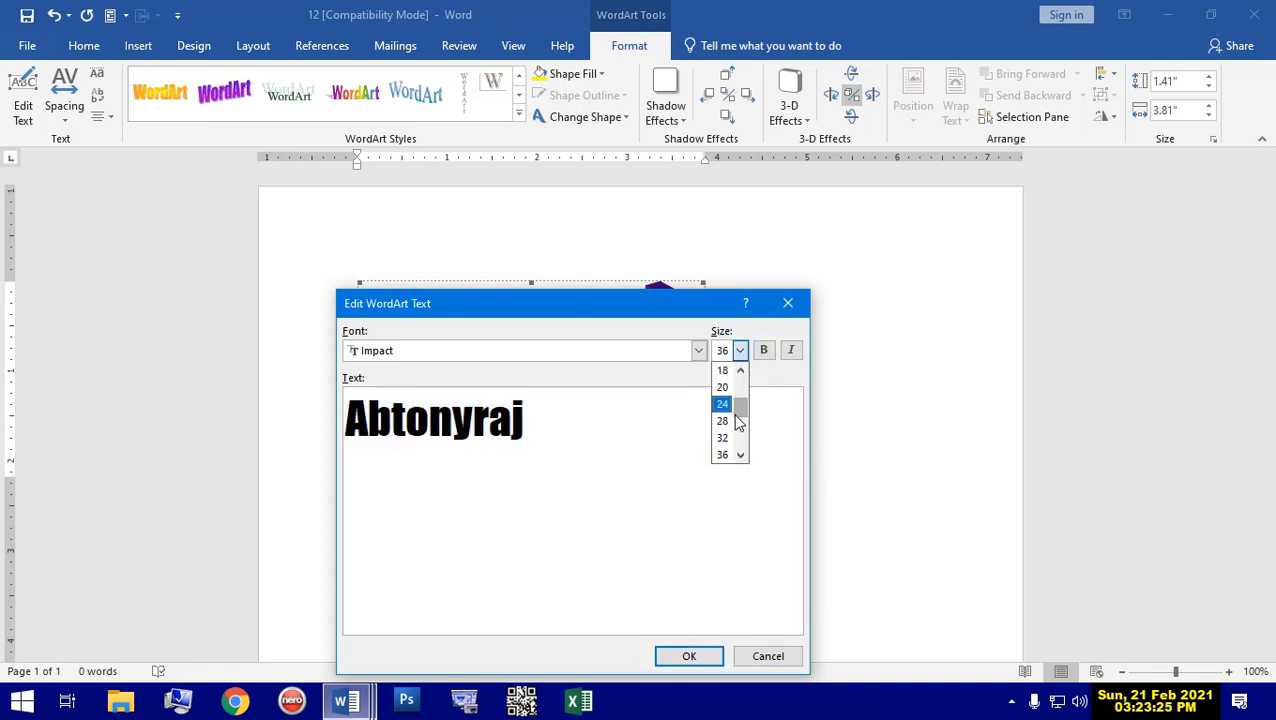
{"action": "left_click_drag", "start_coordinate": [744, 412], "coordinate": [748, 428]}
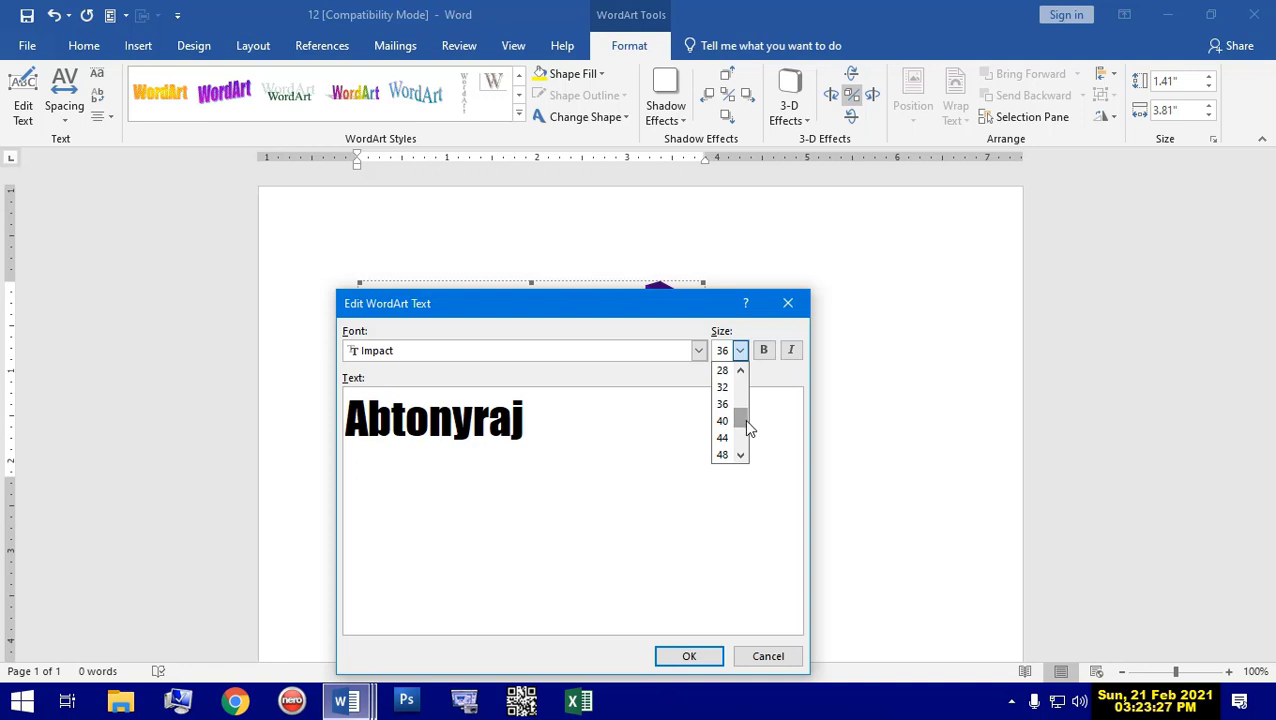
{"action": "left_click", "coordinate": [725, 421]}
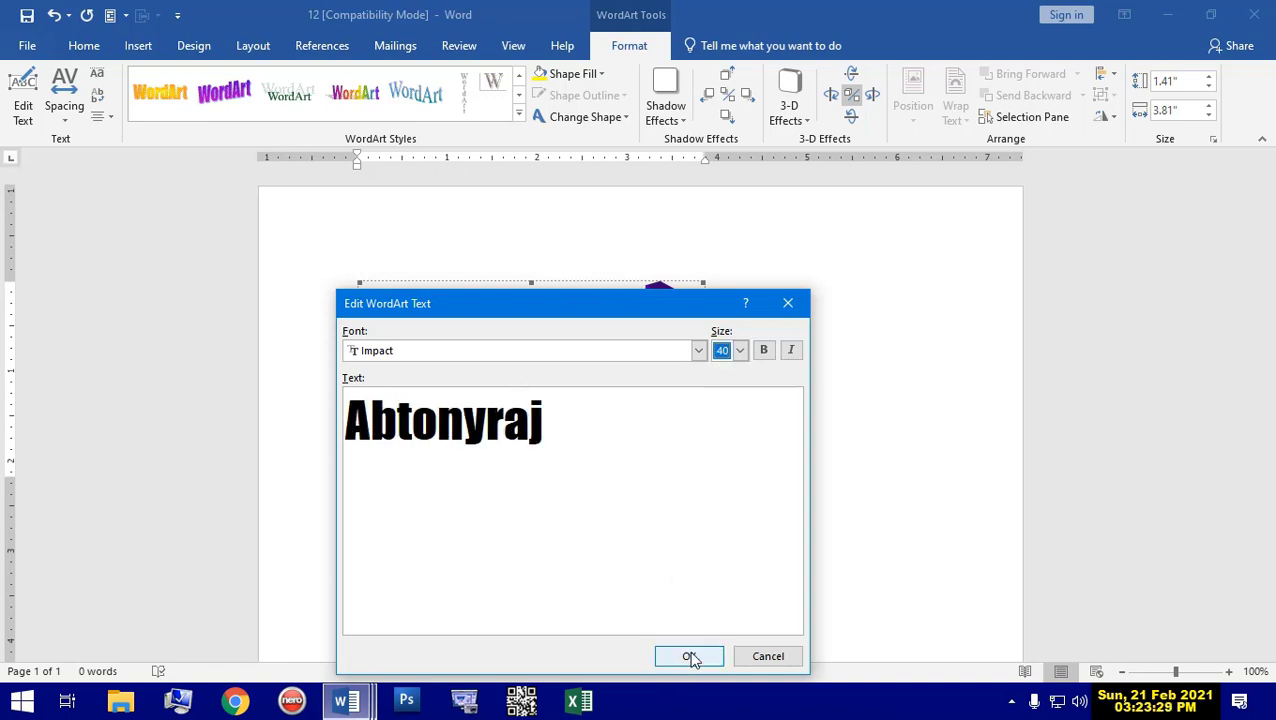
{"action": "left_click", "coordinate": [690, 656]}
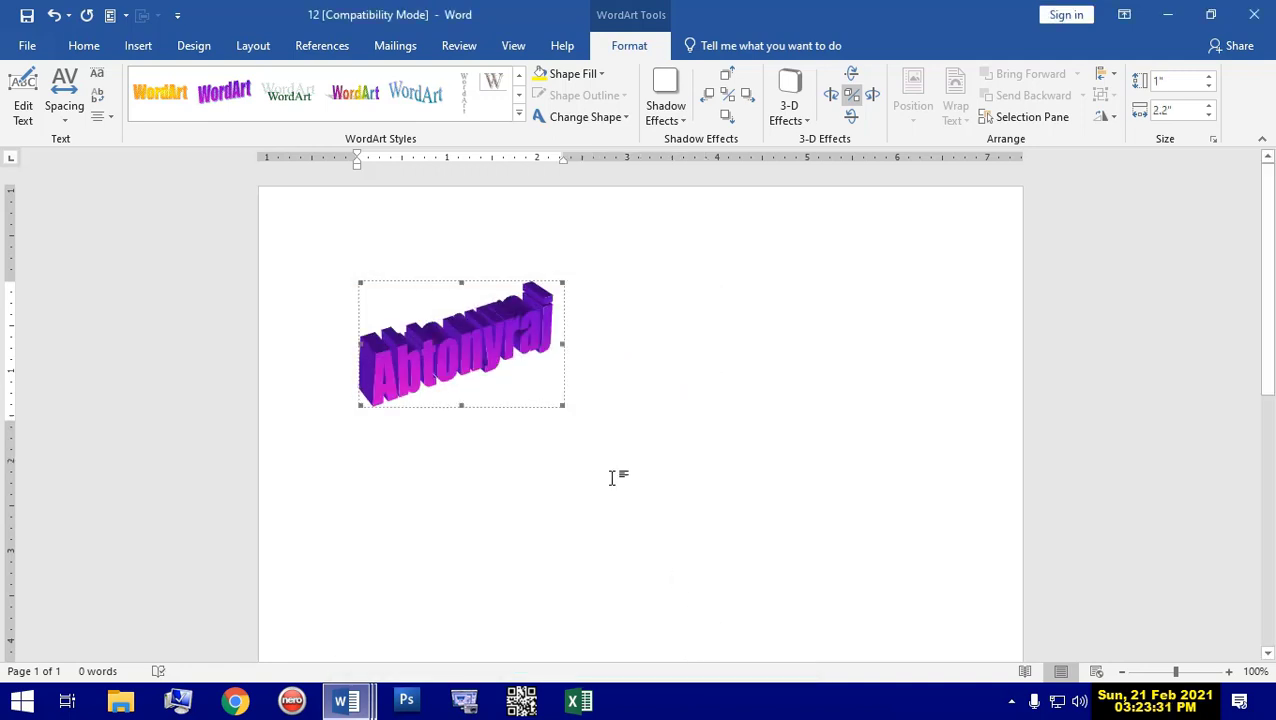
- Set the WordArt character spacing to Loose, then Very Loose, and deselect it
{"action": "left_click", "coordinate": [65, 121]}
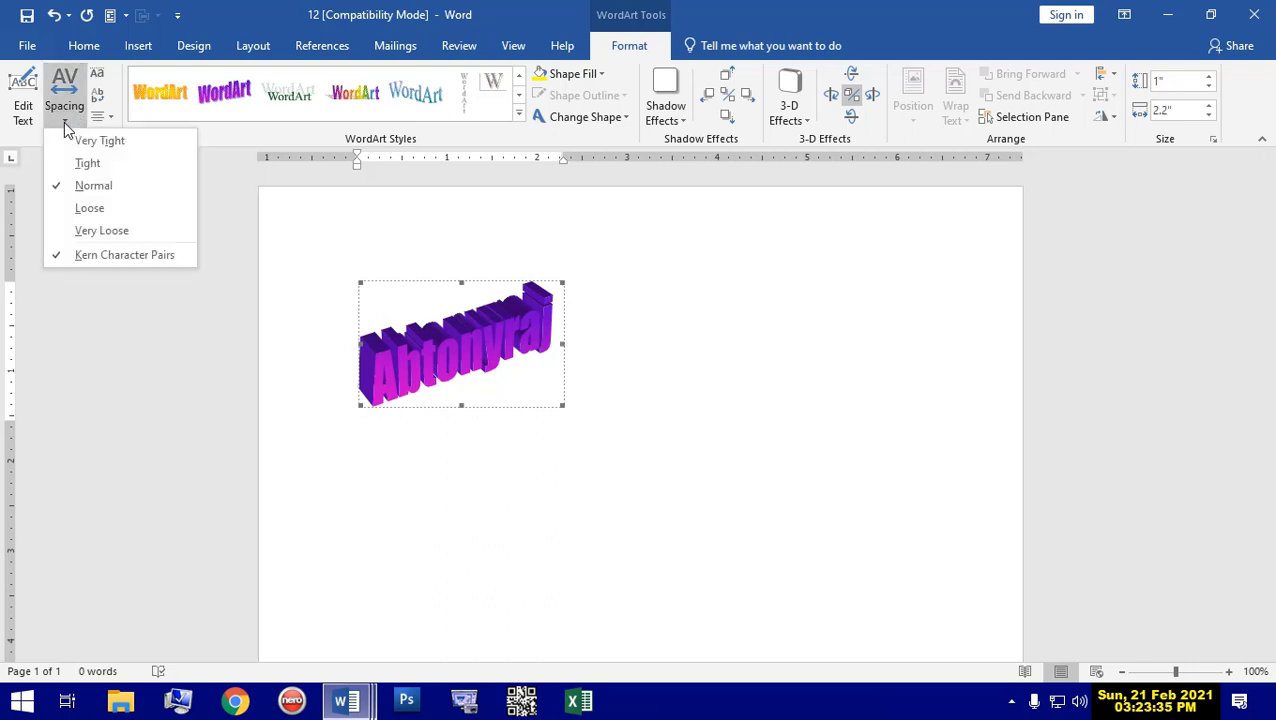
{"action": "left_click", "coordinate": [107, 207]}
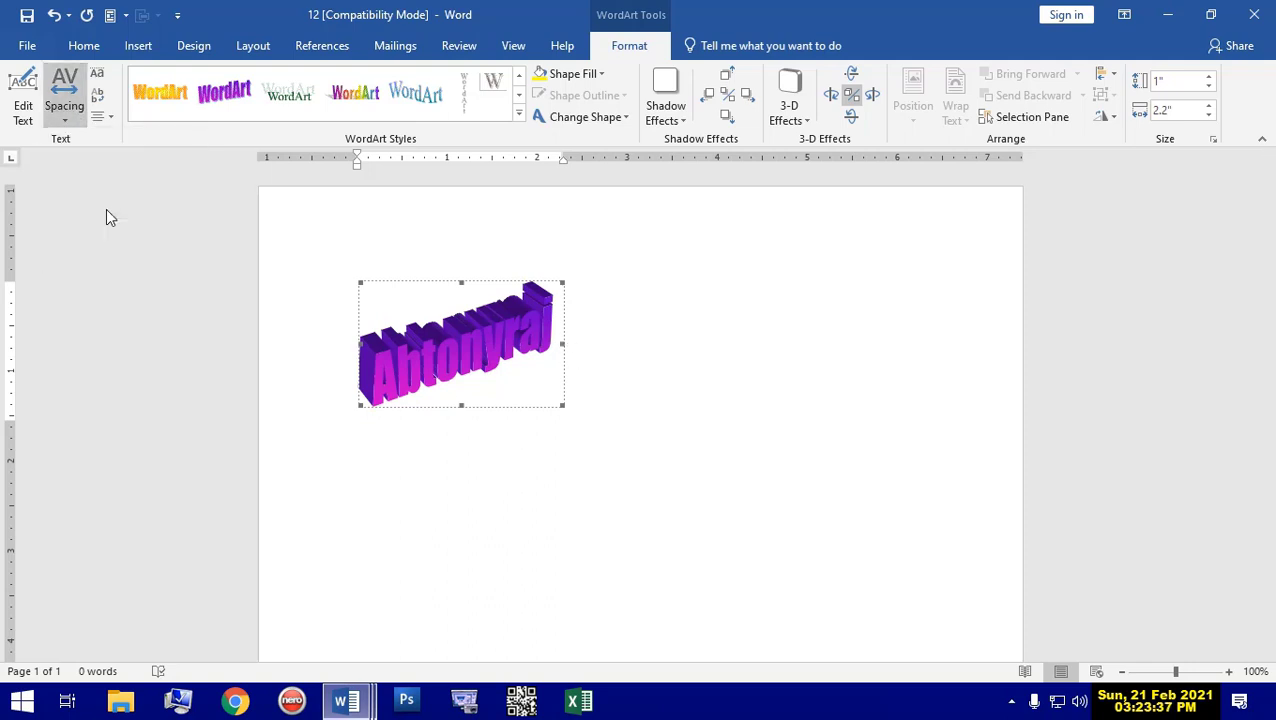
{"action": "left_click", "coordinate": [64, 90]}
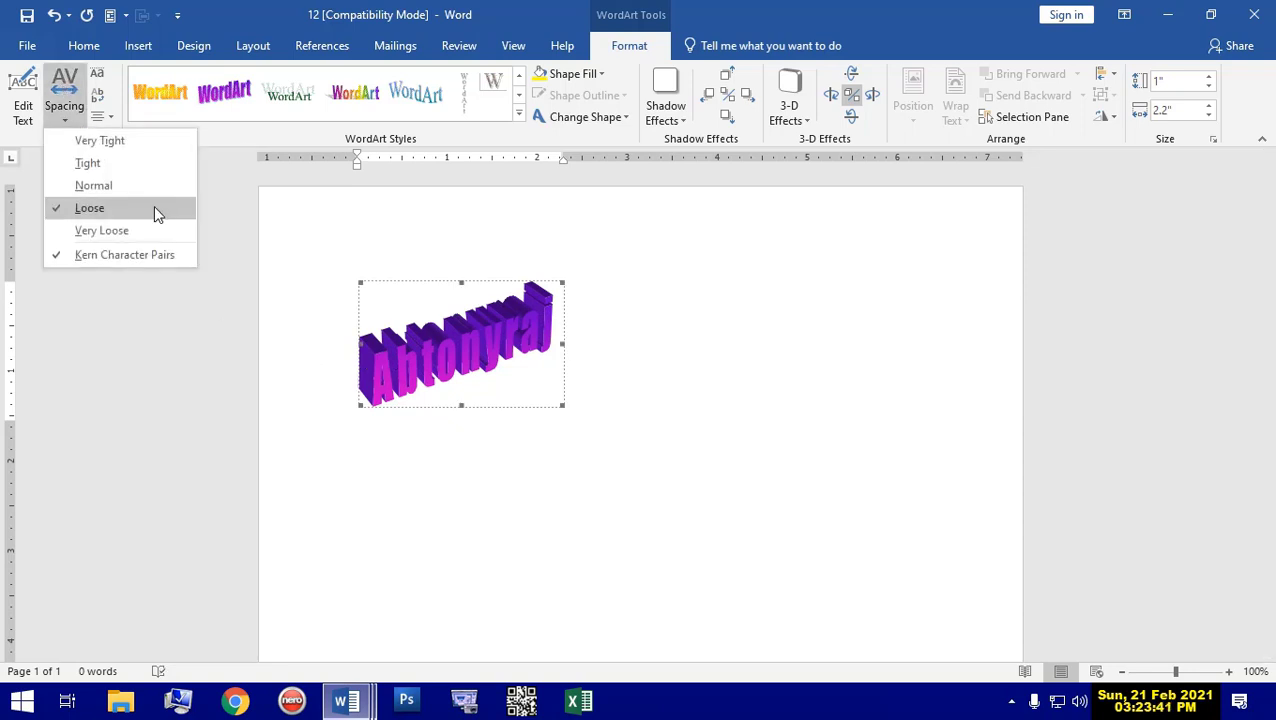
{"action": "left_click", "coordinate": [107, 230]}
{"action": "left_click", "coordinate": [709, 413]}
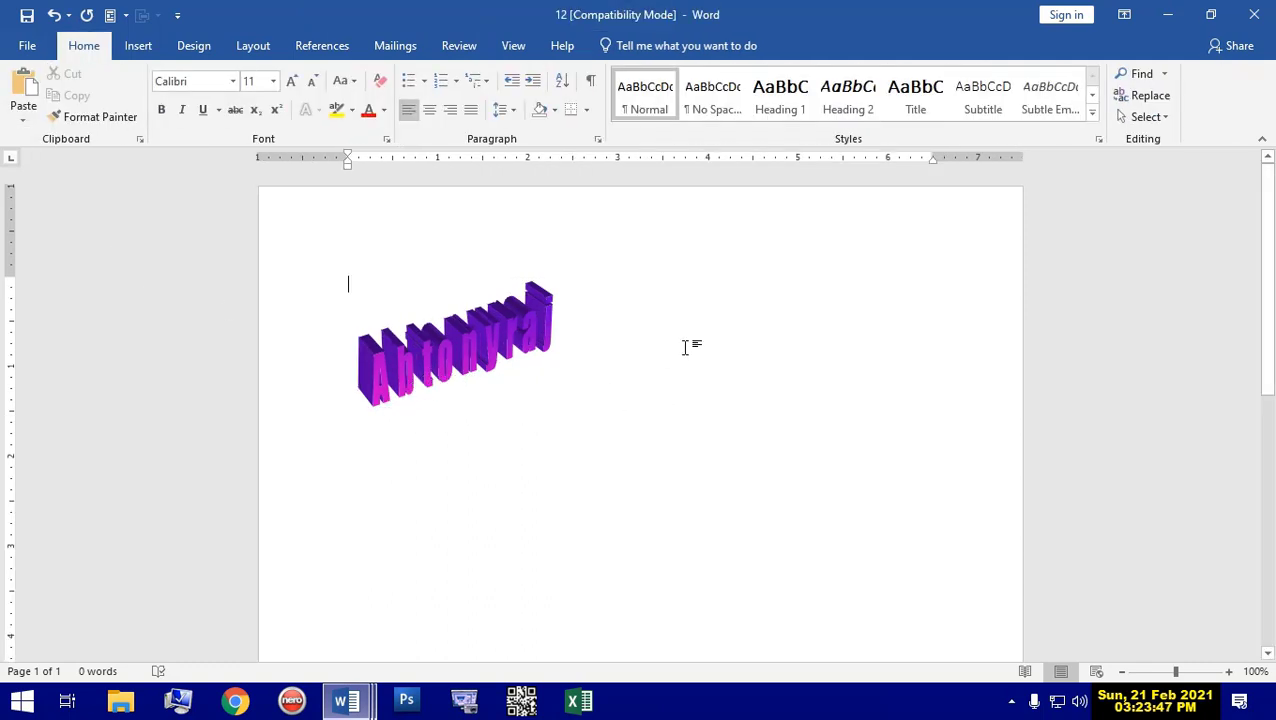
- Open Signature Setup for Document2's 'Your truly' letter and move the dialog aside
{"action": "left_click", "coordinate": [141, 48]}
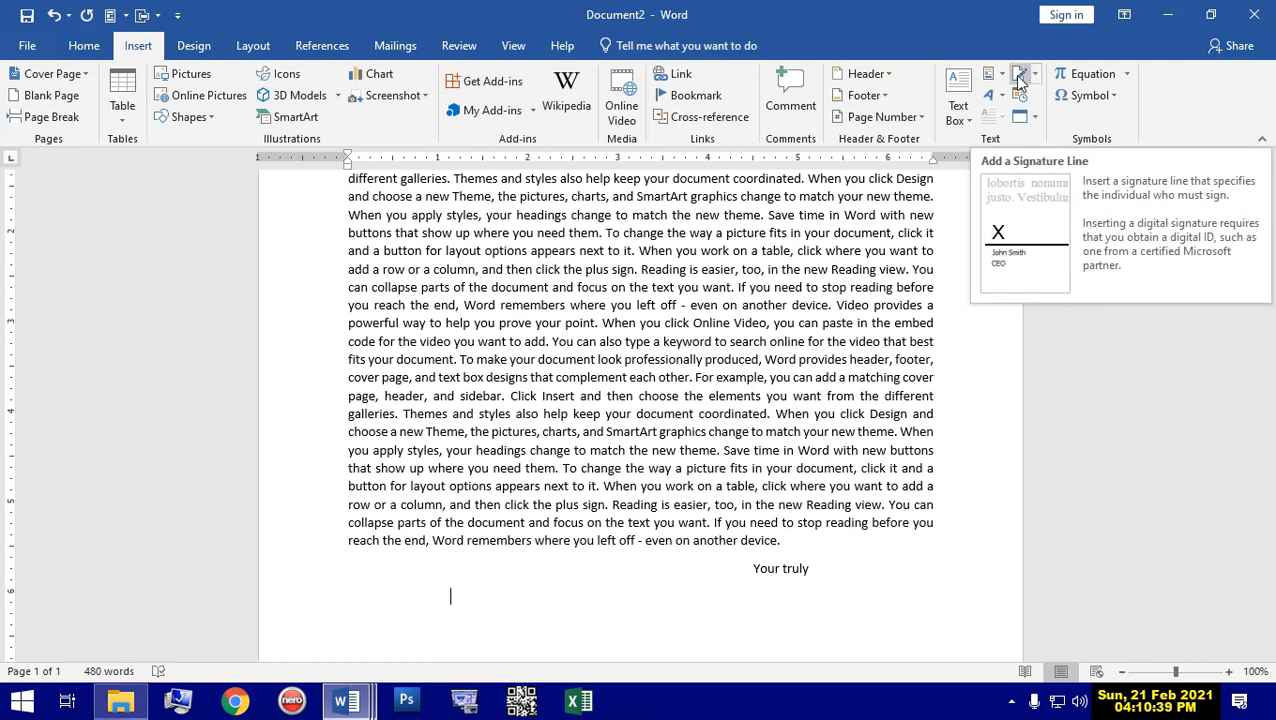
{"action": "left_click", "coordinate": [1018, 76]}
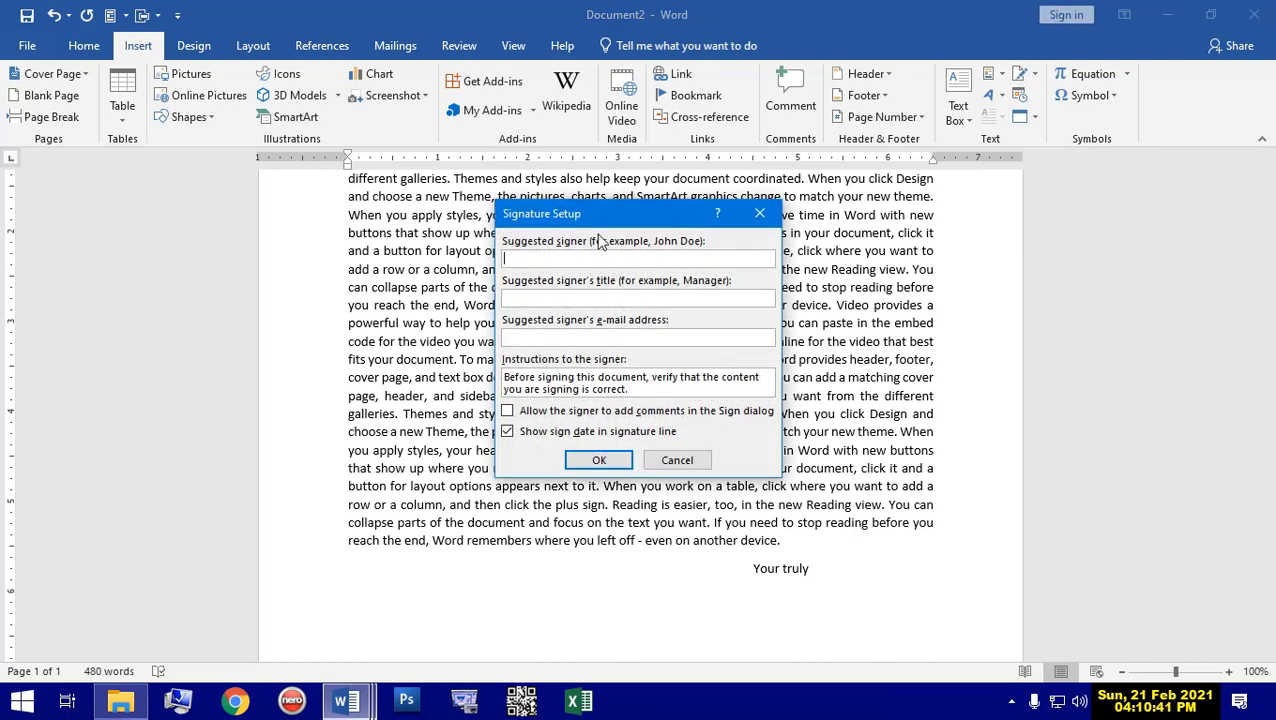
{"action": "left_click_drag", "start_coordinate": [597, 218], "coordinate": [653, 149]}
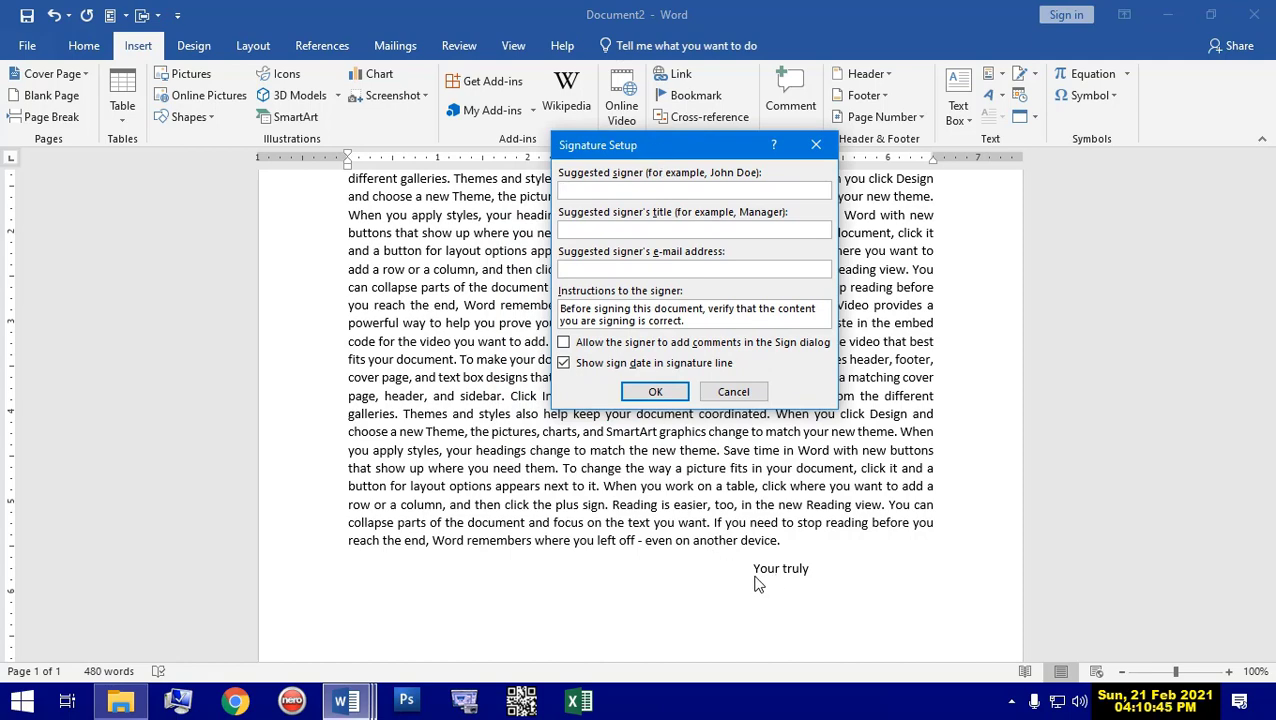
- Cancel Signature Setup and insert a 1x1 table below 'Your truly', narrowed to the right half
{"action": "left_click", "coordinate": [817, 146]}
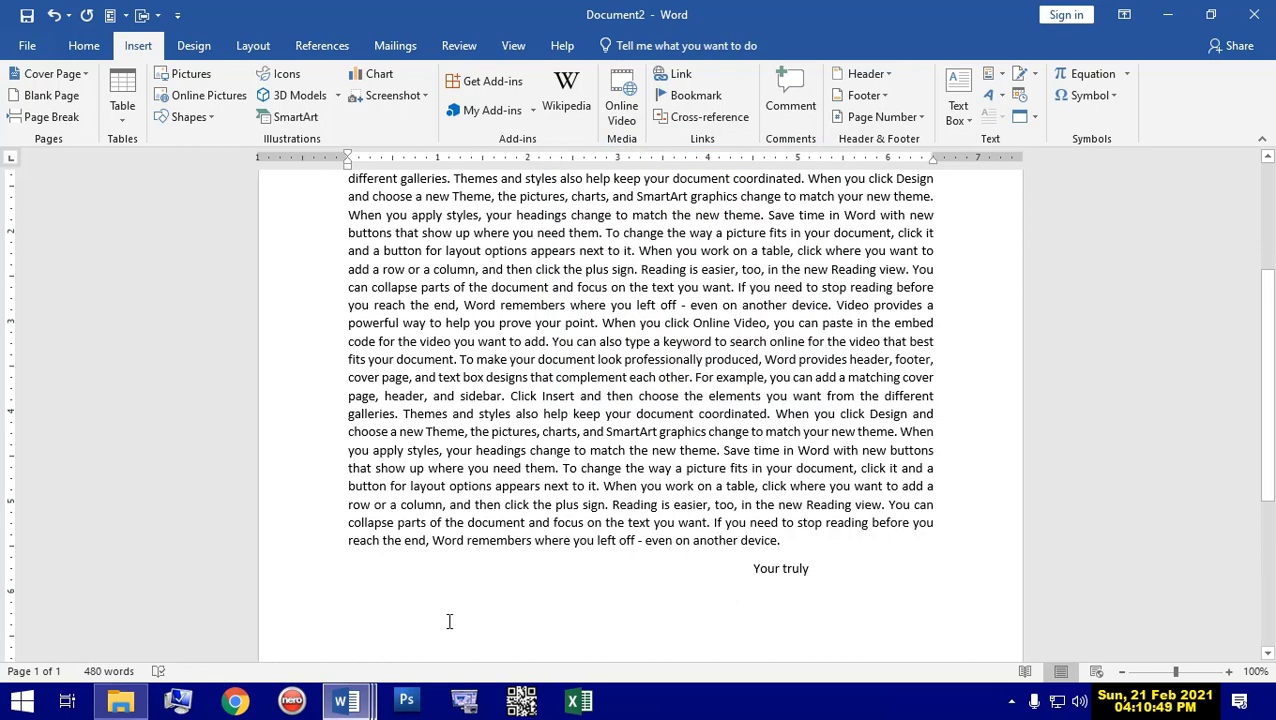
{"action": "left_click", "coordinate": [122, 108]}
{"action": "left_click", "coordinate": [115, 163]}
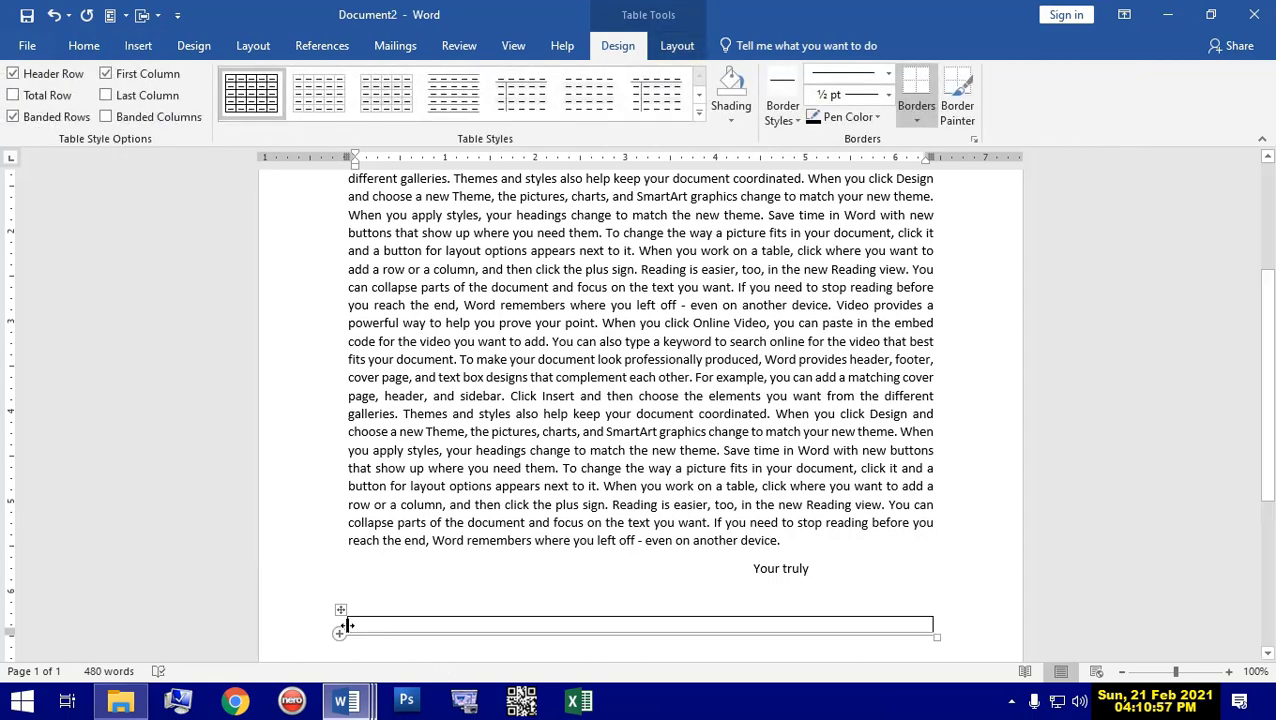
{"action": "left_click_drag", "start_coordinate": [349, 625], "coordinate": [610, 617]}
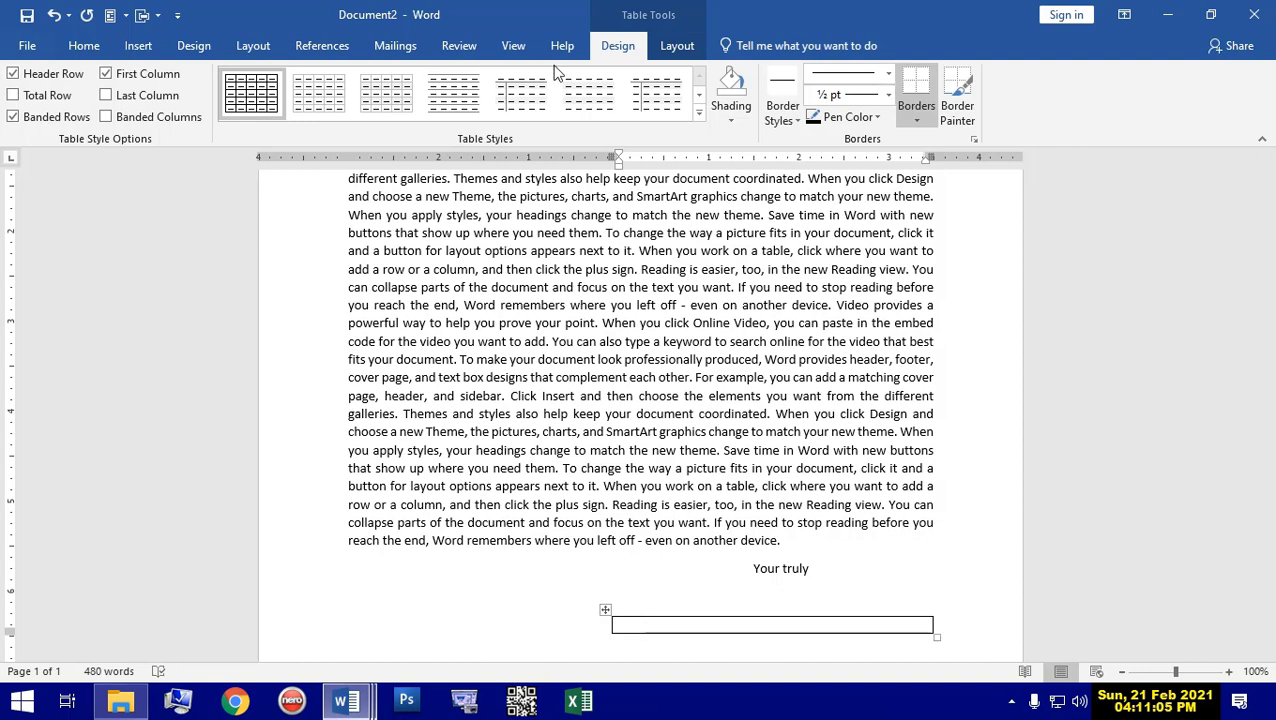
{"action": "left_click", "coordinate": [140, 47]}
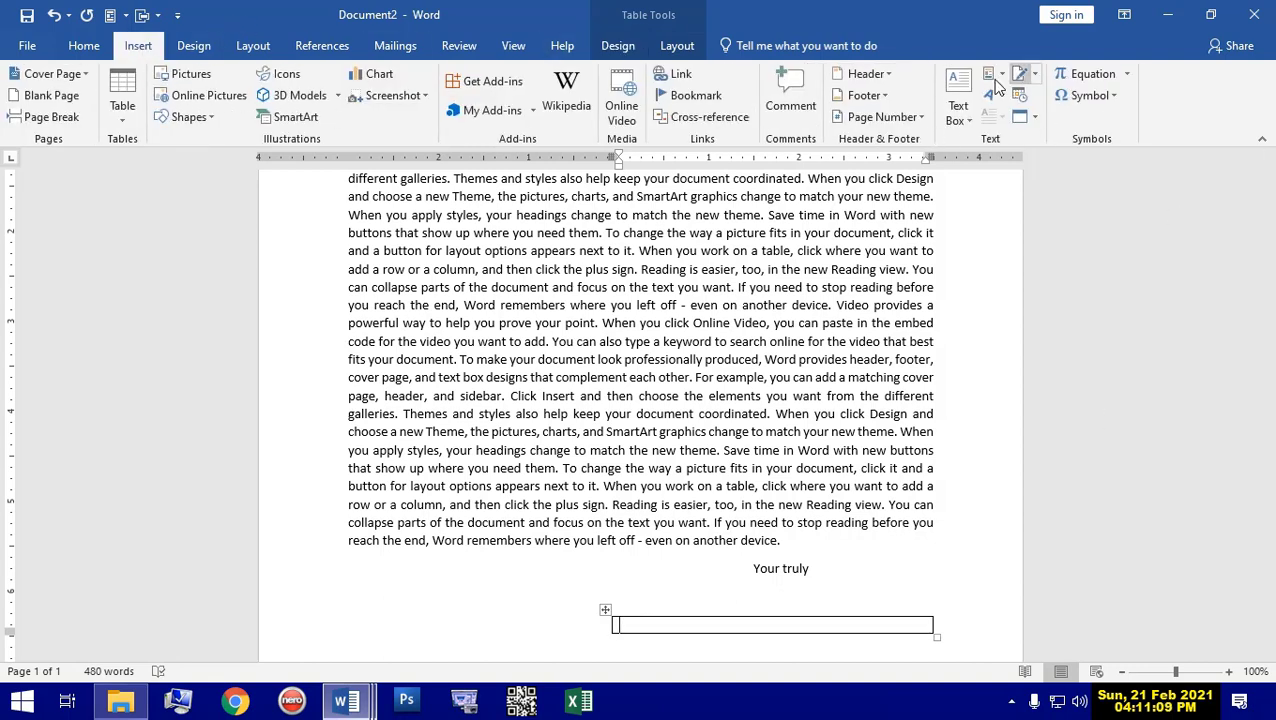
- Add an Office signature line with the signer's name, title 'Manager' and blank signing instructions
{"action": "left_click", "coordinate": [1035, 75]}
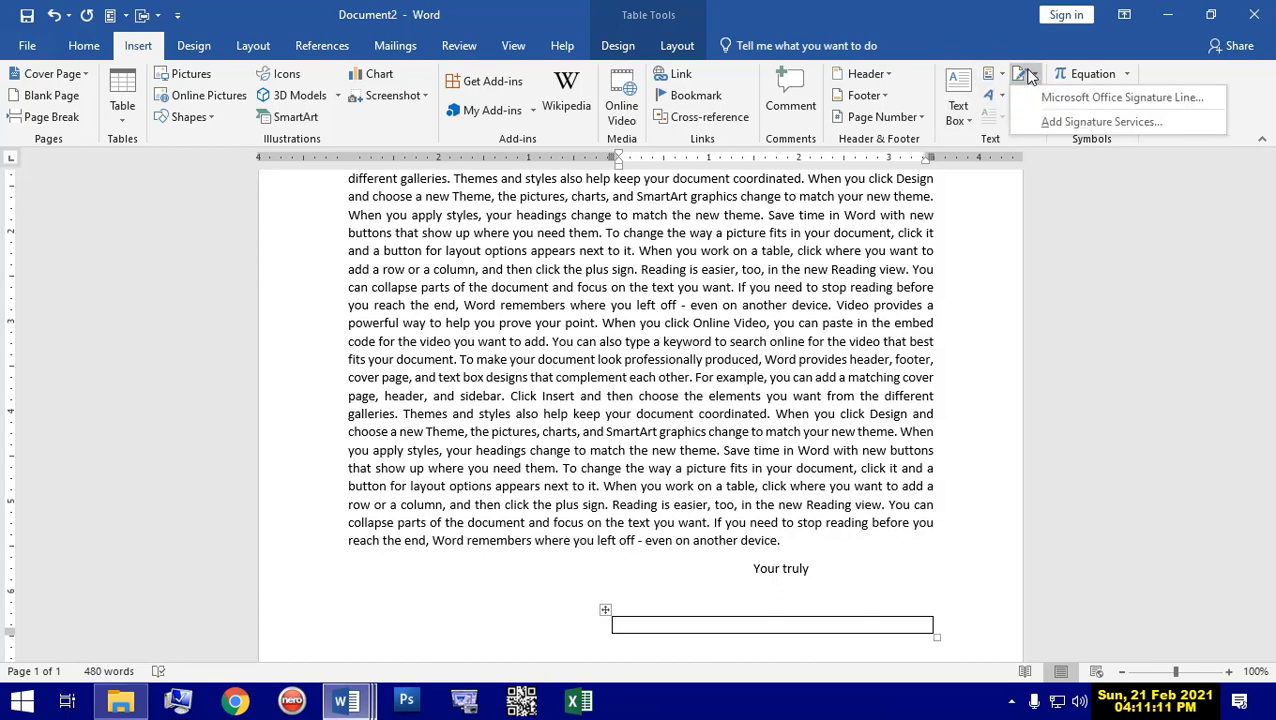
{"action": "left_click", "coordinate": [1085, 97]}
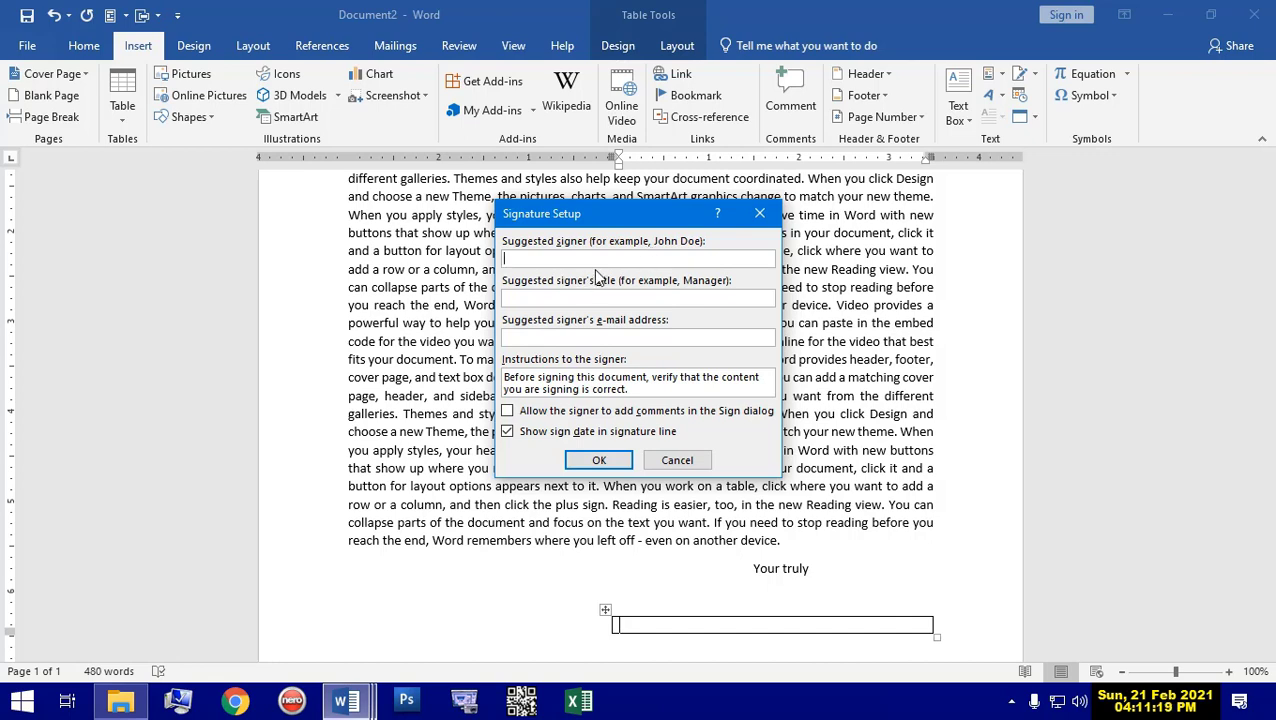
{"action": "type", "text": "CA Raj"}
{"action": "type", "text": "anager"}
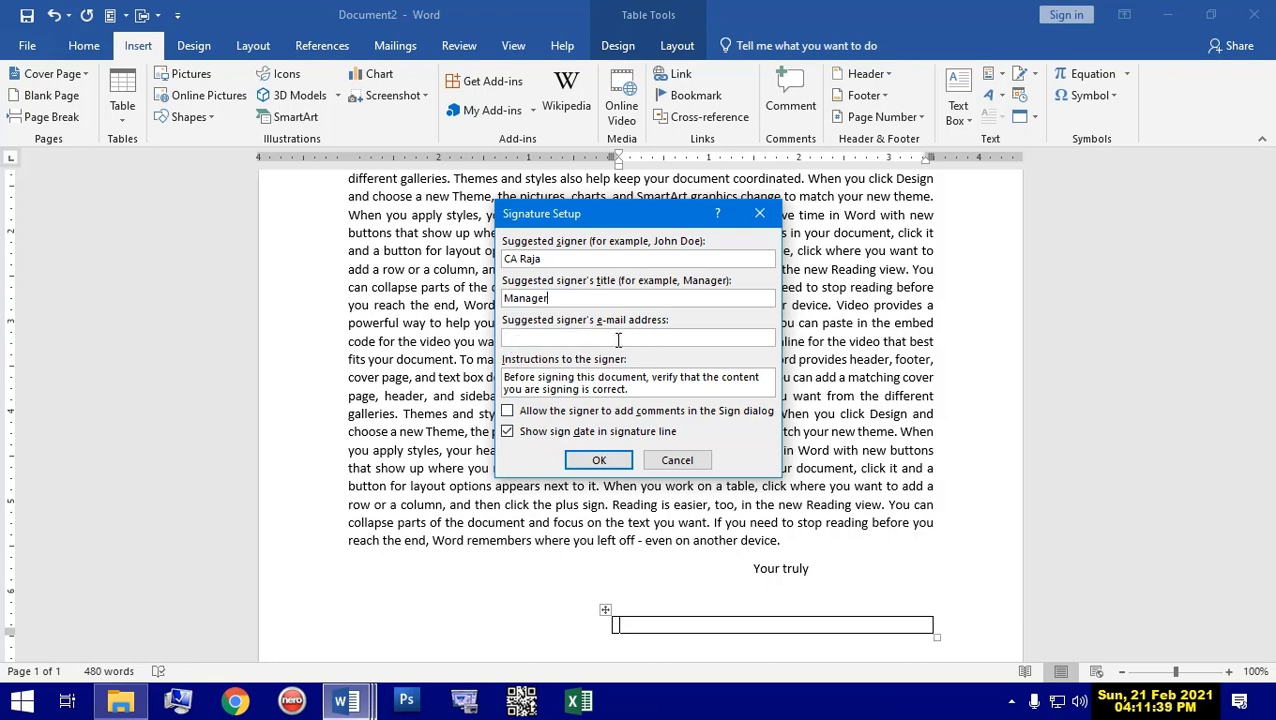
{"action": "left_click_drag", "start_coordinate": [636, 391], "coordinate": [456, 368]}
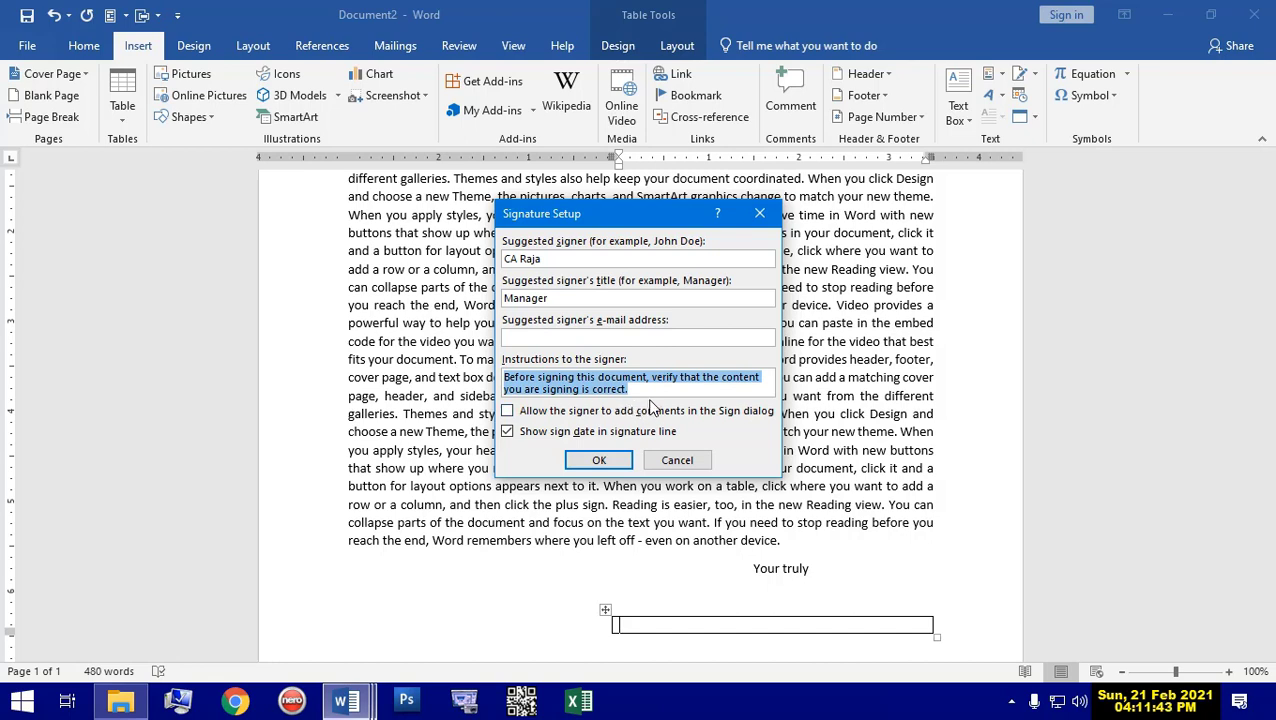
{"action": "key", "text": "Delete"}
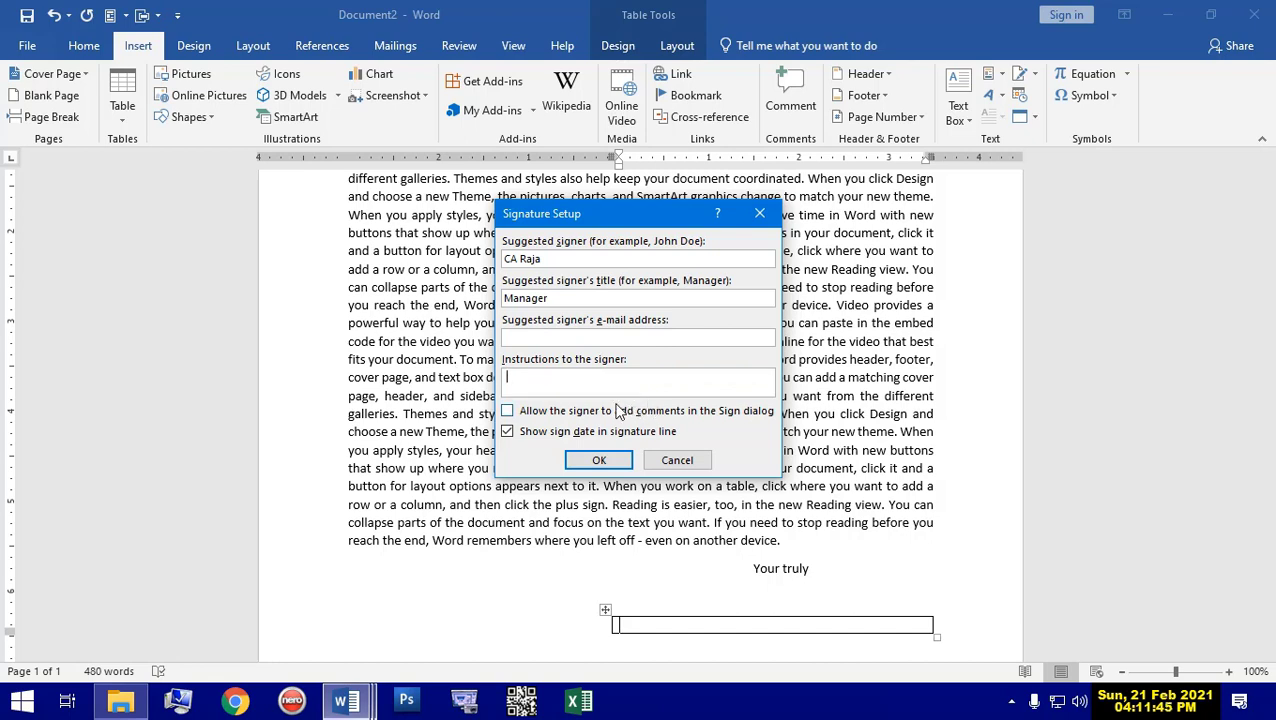
{"action": "left_click", "coordinate": [600, 466]}
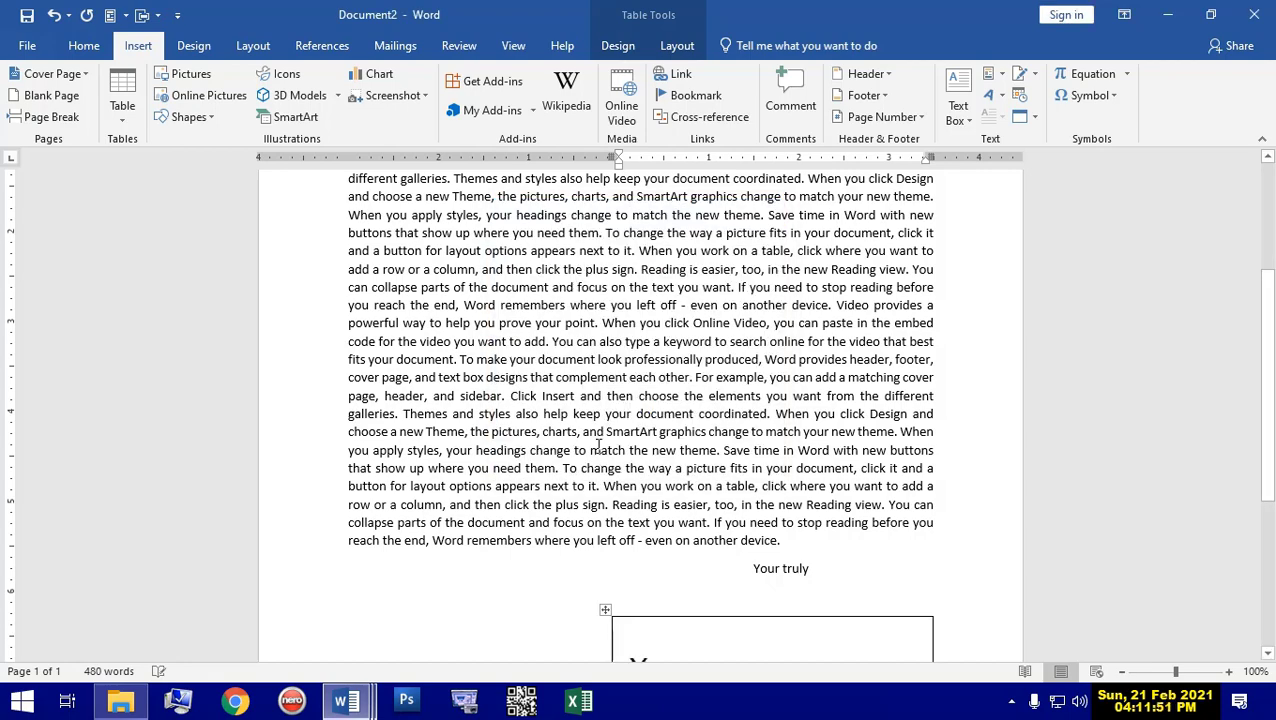
{"action": "scroll", "coordinate": [598, 444], "scroll_direction": "down", "scroll_amount": 3}
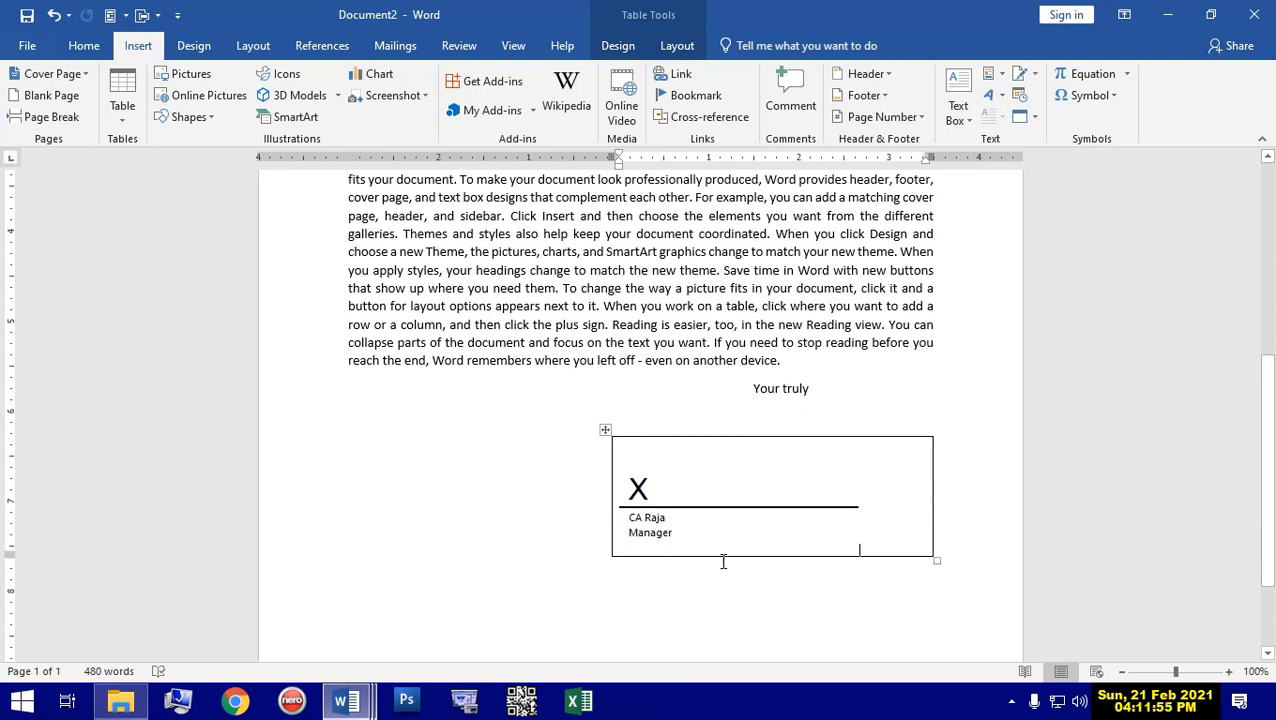
{"action": "left_click", "coordinate": [735, 530]}
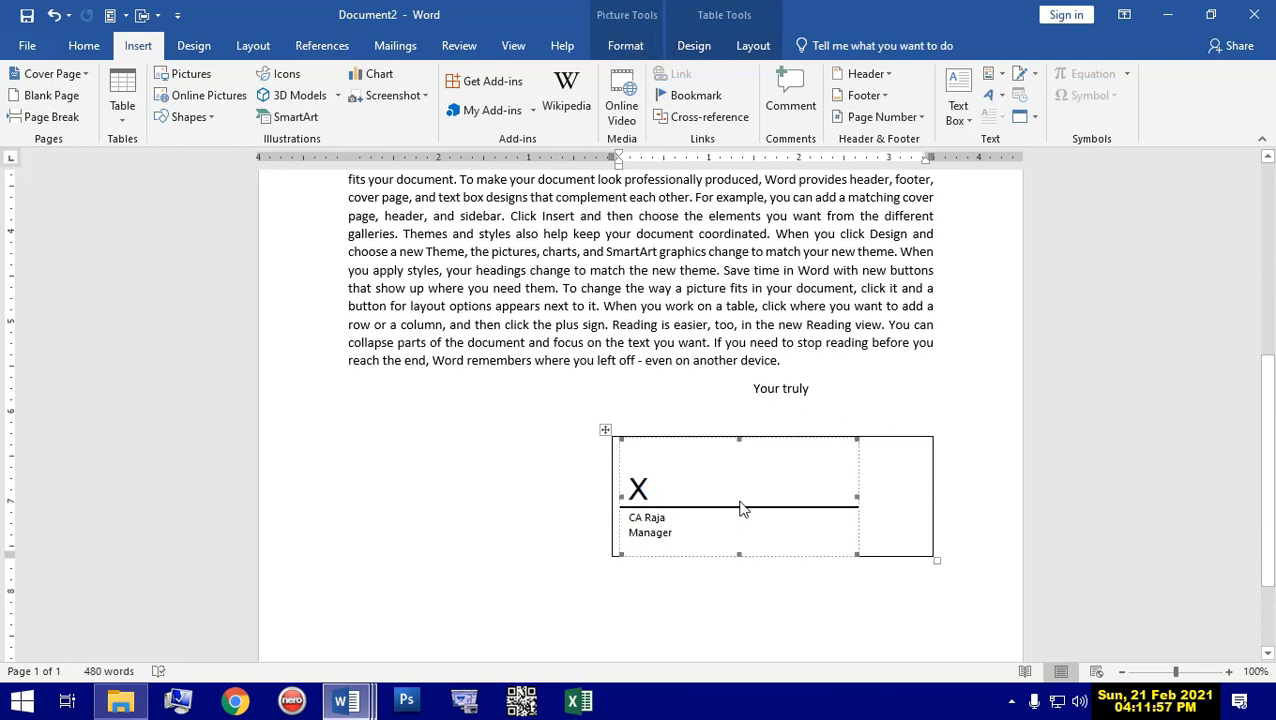
{"action": "mouse_move", "coordinate": [735, 481]}
{"action": "left_mouse_down"}
{"action": "mouse_move", "coordinate": [756, 414]}
{"action": "mouse_move", "coordinate": [745, 413]}
{"action": "left_mouse_up"}
{"action": "left_click", "coordinate": [886, 428]}
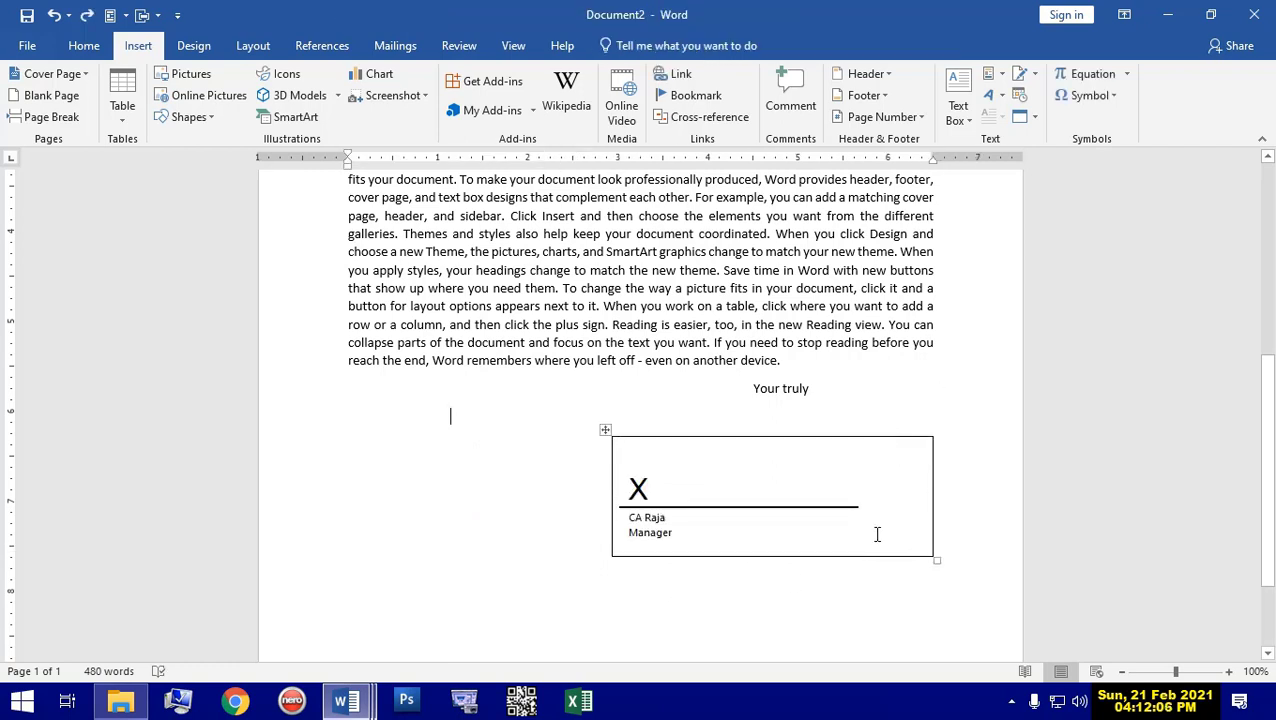
{"action": "left_click", "coordinate": [603, 432]}
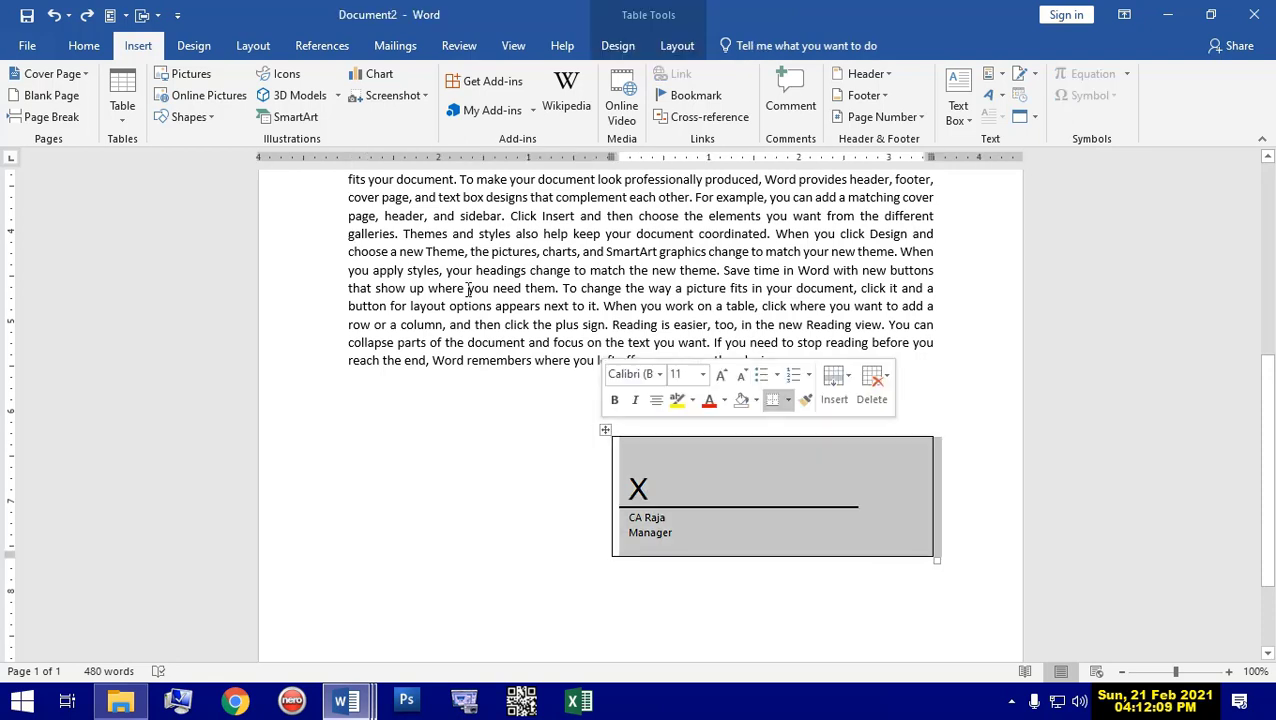
{"action": "left_click", "coordinate": [84, 46]}
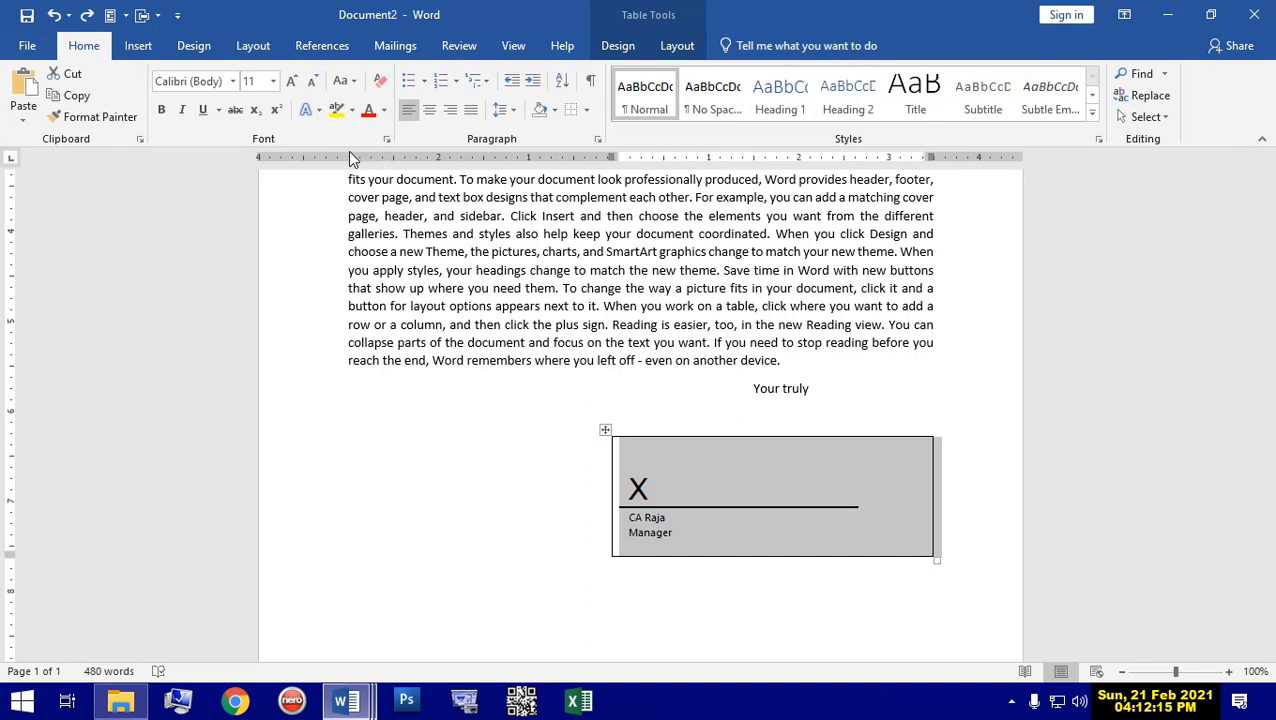
- Apply No Border to the signature table so only the line, name and title show
{"action": "left_click", "coordinate": [588, 111]}
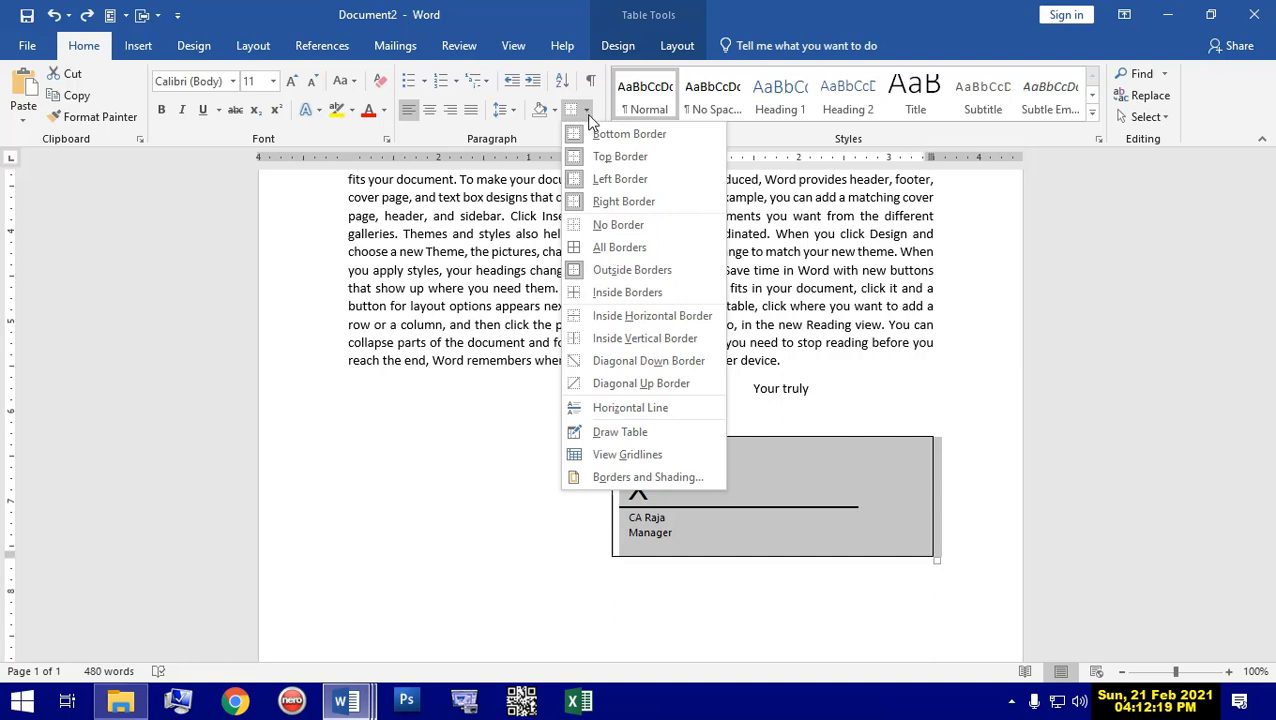
{"action": "left_click", "coordinate": [603, 225]}
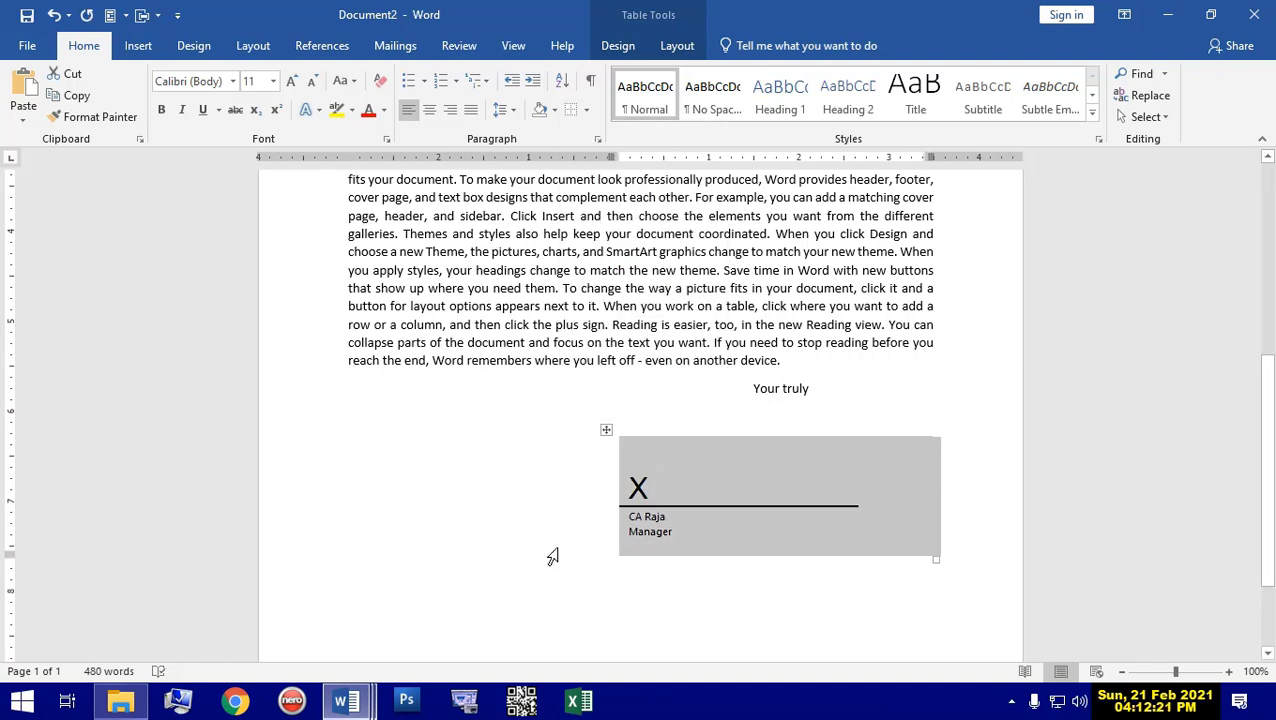
{"action": "left_click", "coordinate": [554, 545]}
{"action": "left_click", "coordinate": [770, 602]}
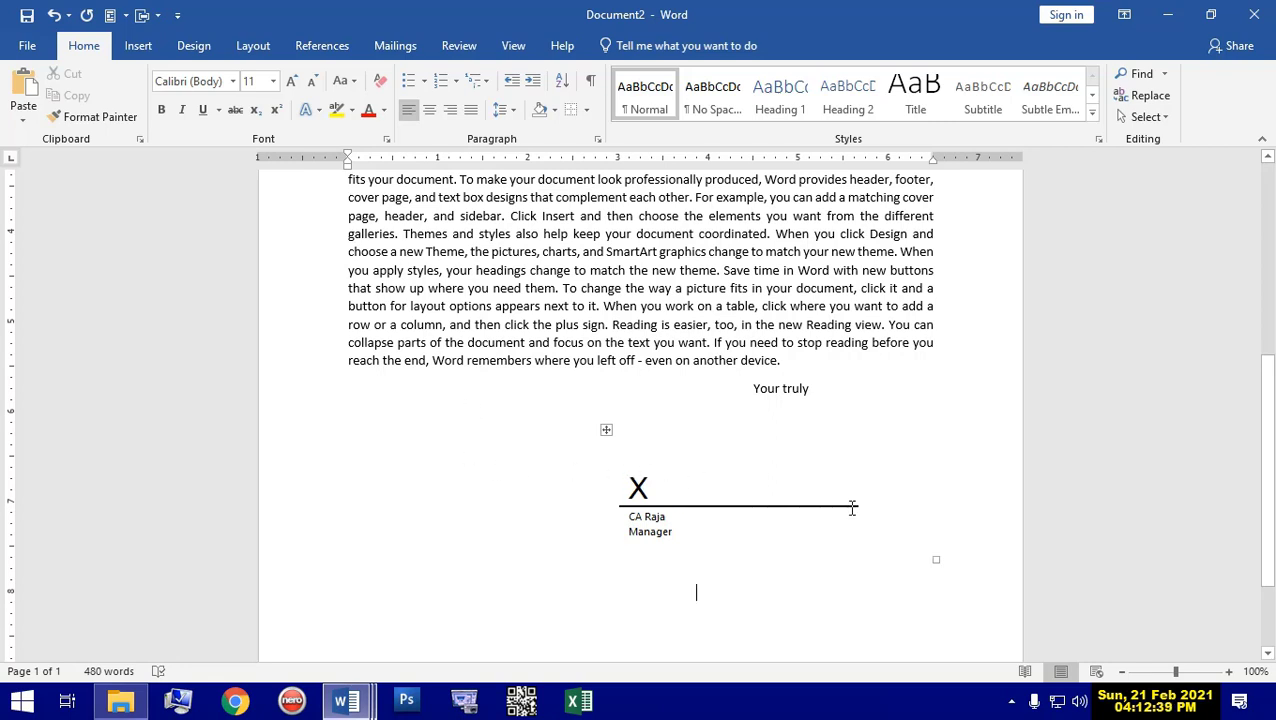
{"action": "left_click", "coordinate": [138, 47]}
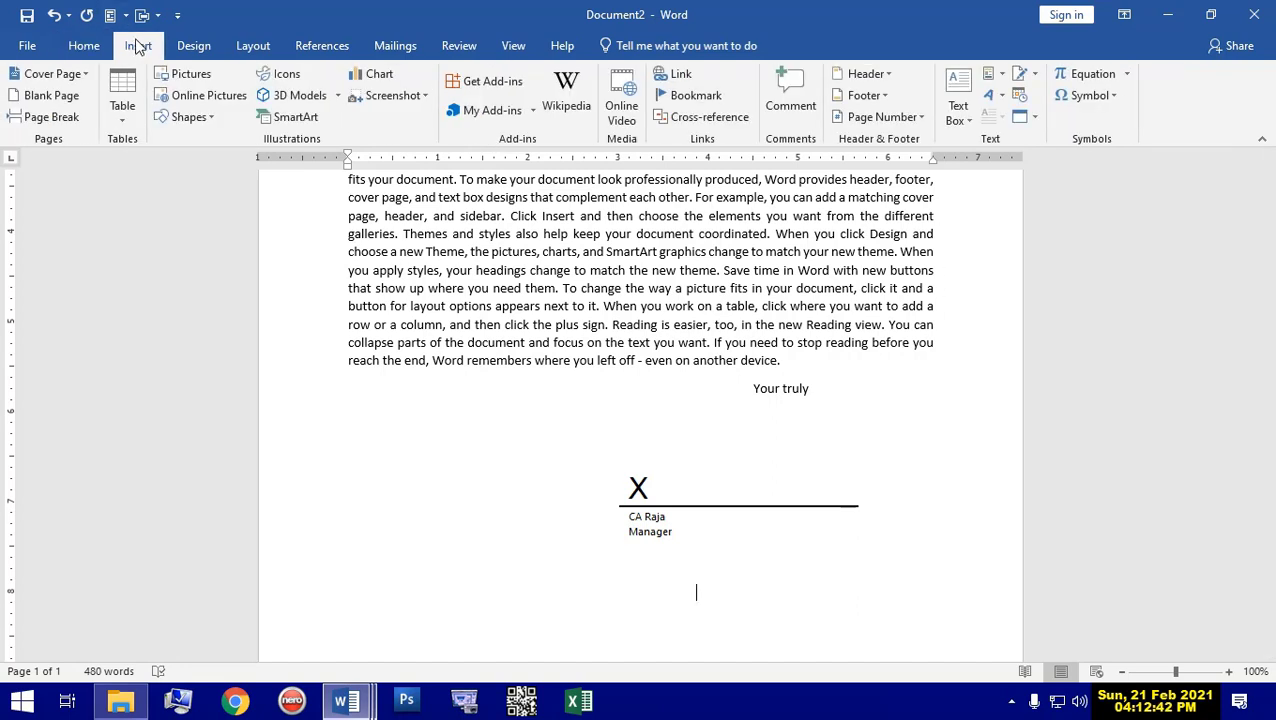
{"action": "left_click", "coordinate": [1036, 77]}
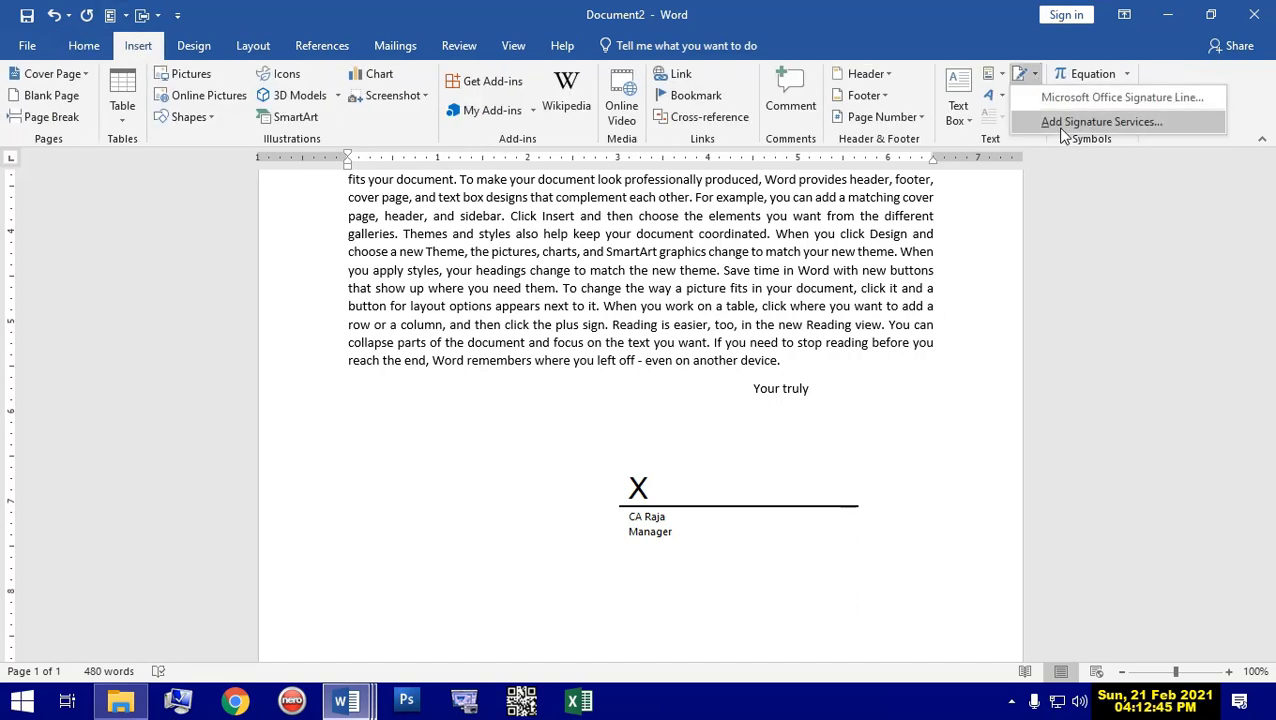
- Add a blank line above the letter text and pick the 21 February 2021 date format
{"action": "left_click", "coordinate": [1060, 281]}
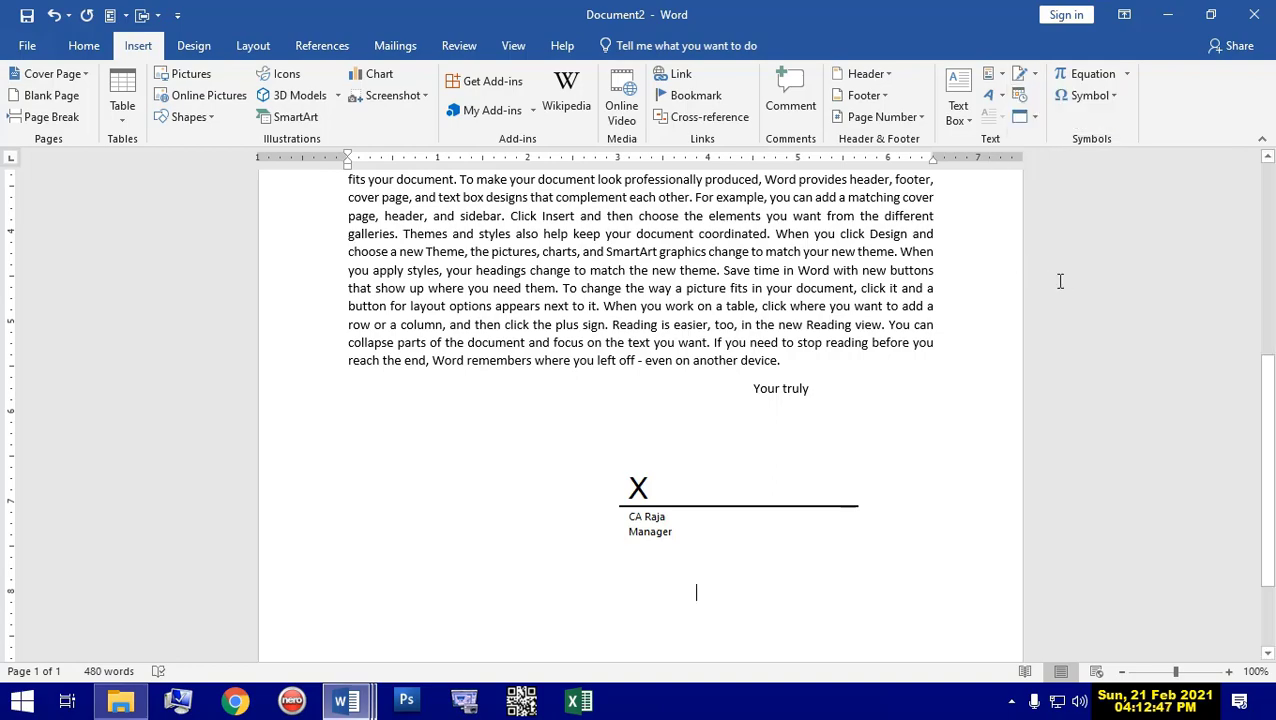
{"action": "scroll", "coordinate": [1050, 270], "scroll_direction": "up", "scroll_amount": 5}
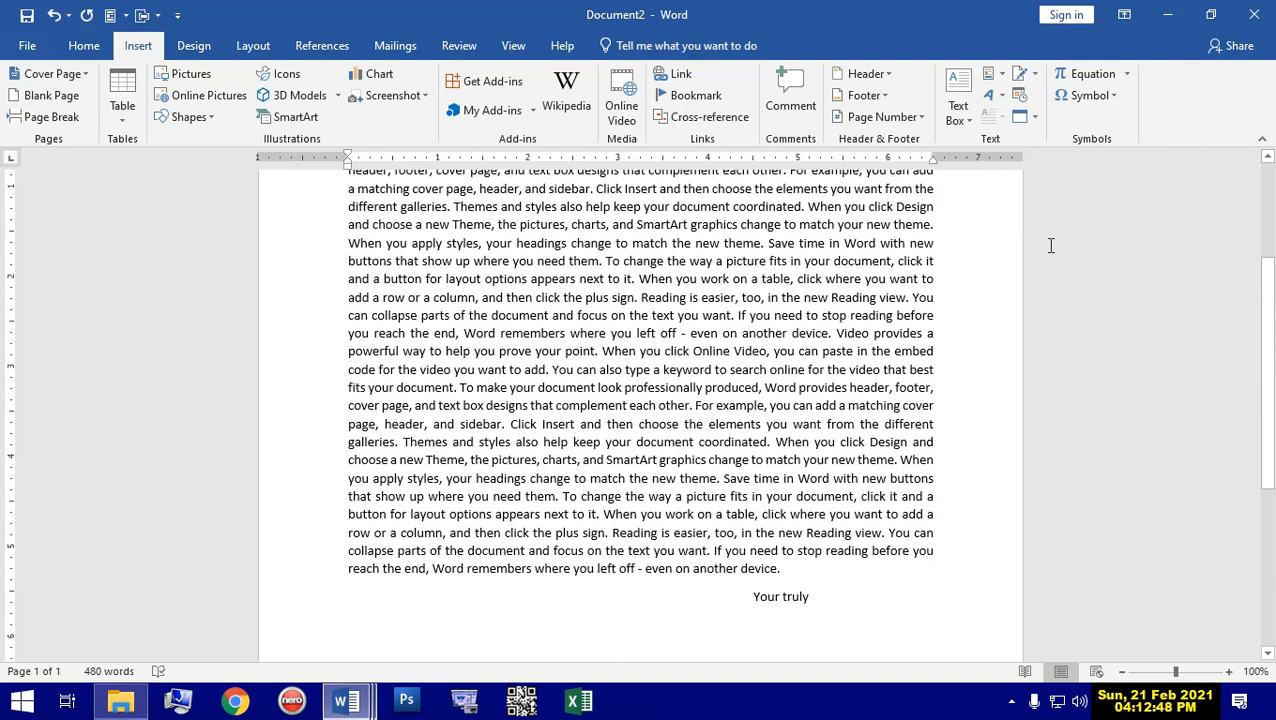
{"action": "scroll", "coordinate": [1053, 240], "scroll_direction": "up", "scroll_amount": 3}
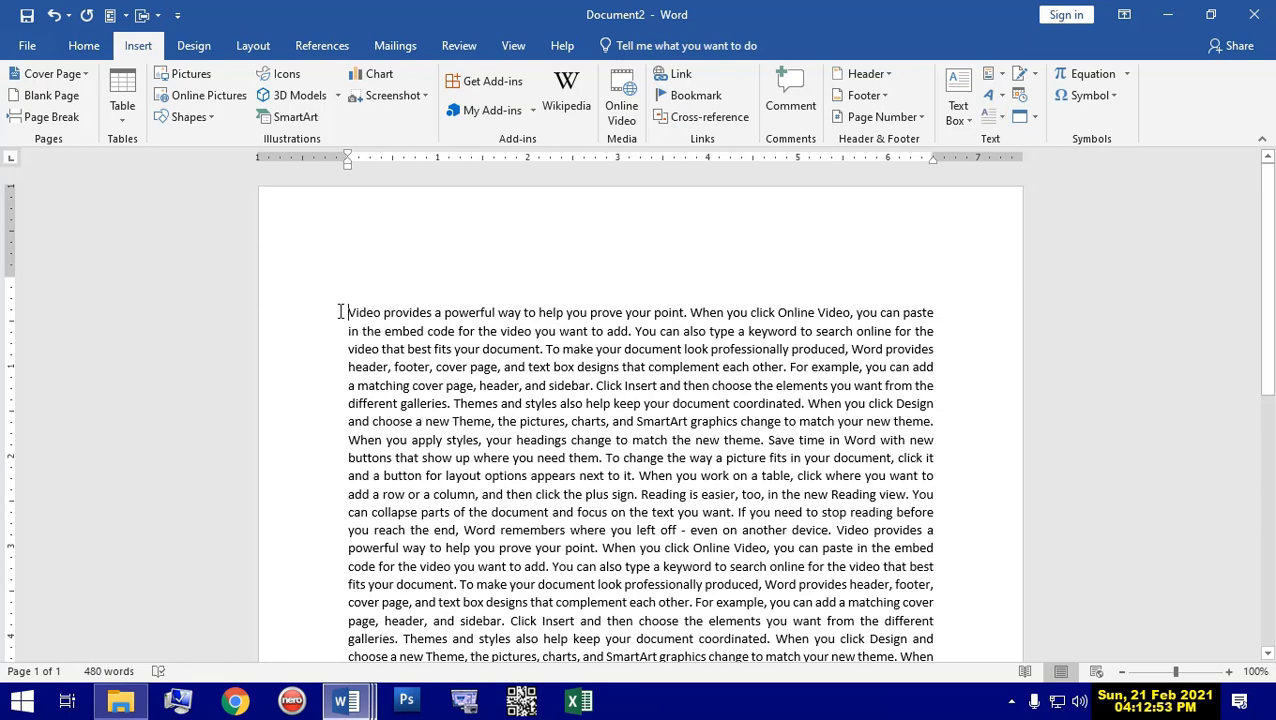
{"action": "key", "text": "Return"}
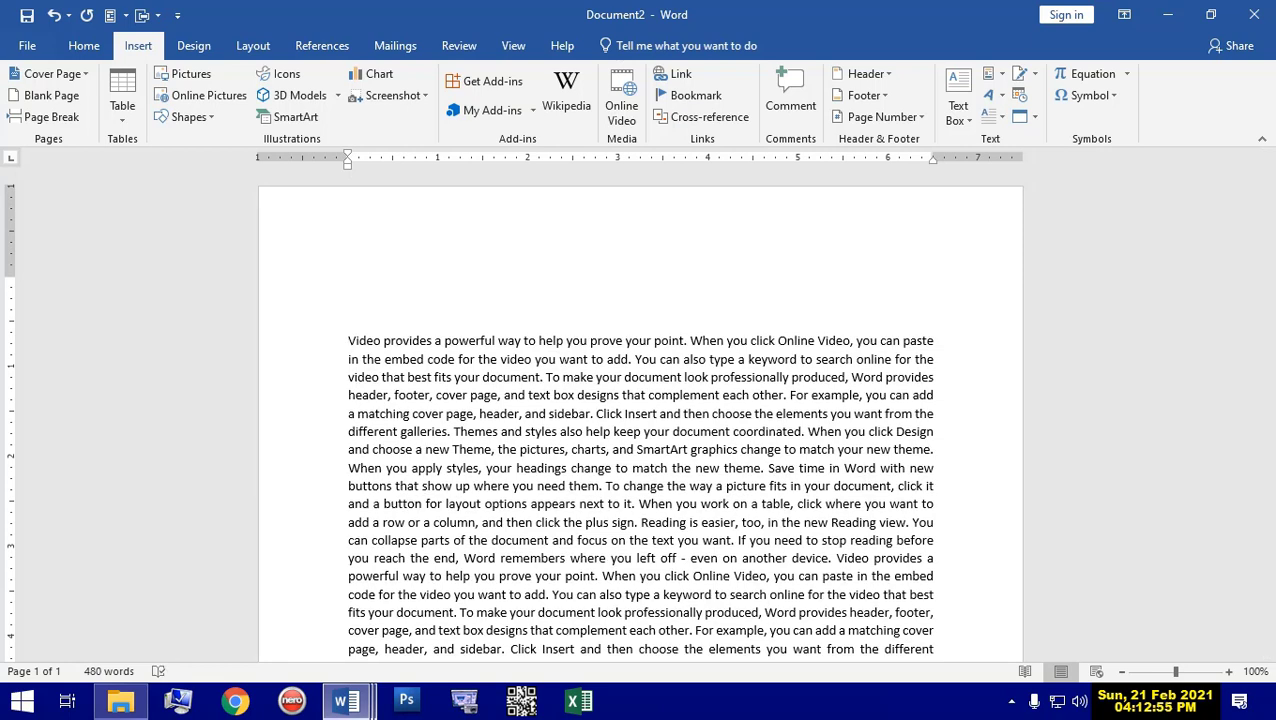
{"action": "left_click", "coordinate": [348, 312]}
{"action": "left_click", "coordinate": [1019, 104]}
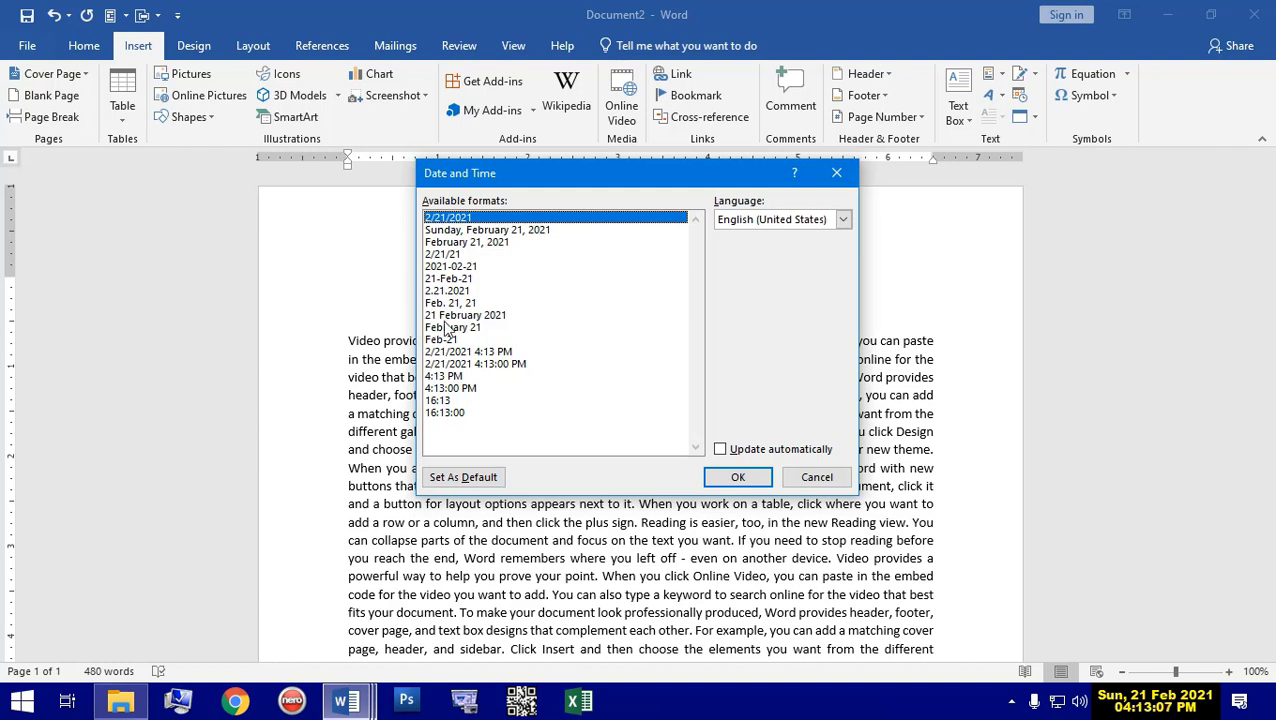
{"action": "left_click", "coordinate": [495, 318]}
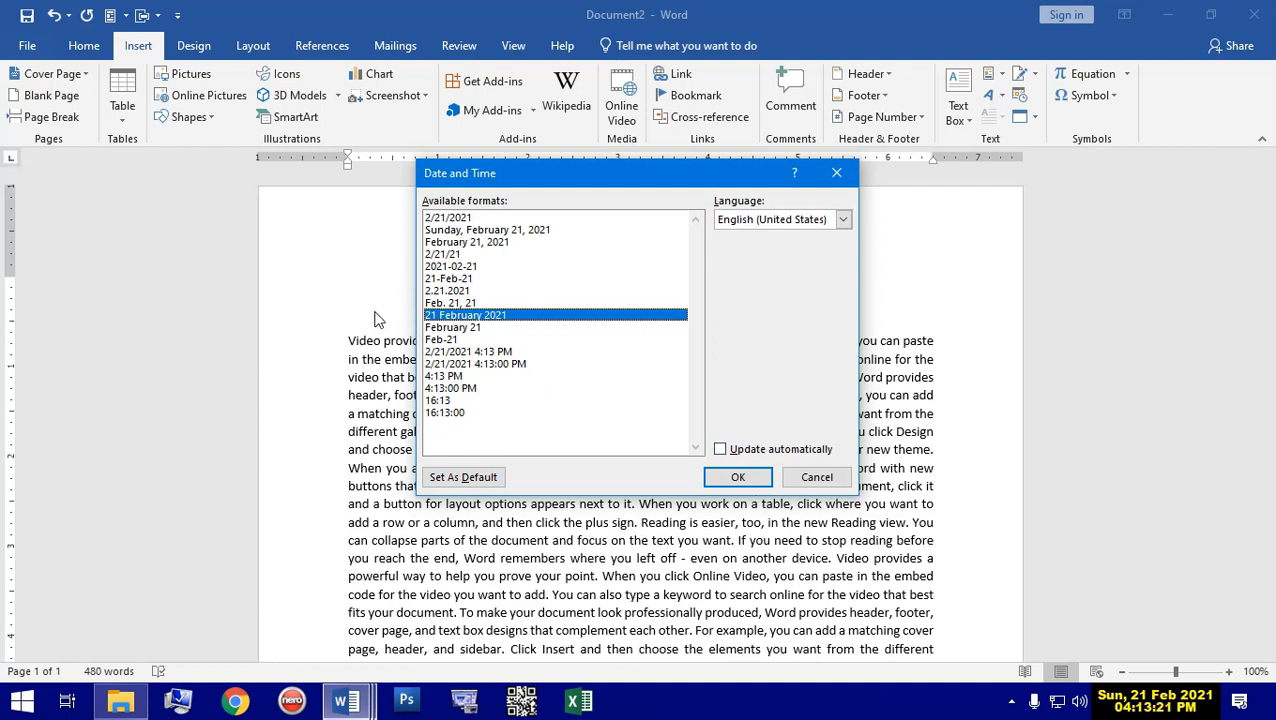
- Insert the date 21 February 2021 at the top of the letter
{"action": "left_click", "coordinate": [752, 477]}
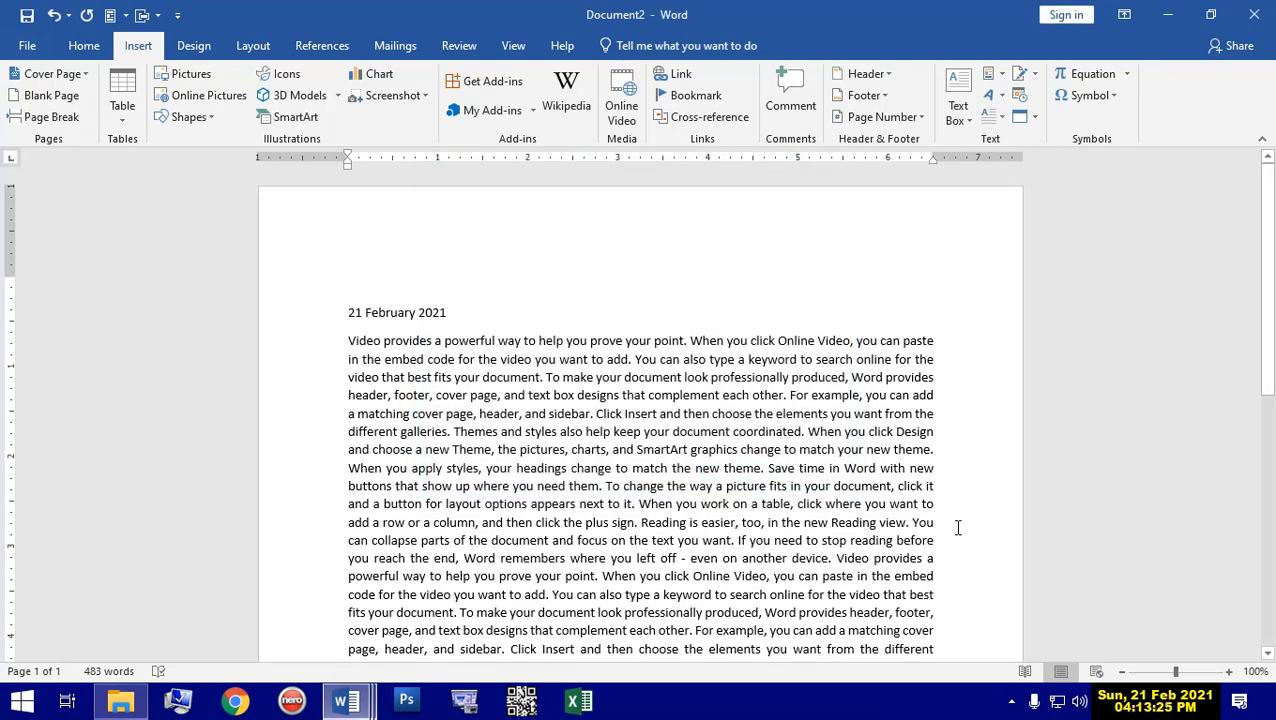
{"action": "scroll", "coordinate": [957, 527], "scroll_direction": "down", "scroll_amount": 1}
{"action": "scroll", "coordinate": [957, 527], "scroll_direction": "down", "scroll_amount": 2}
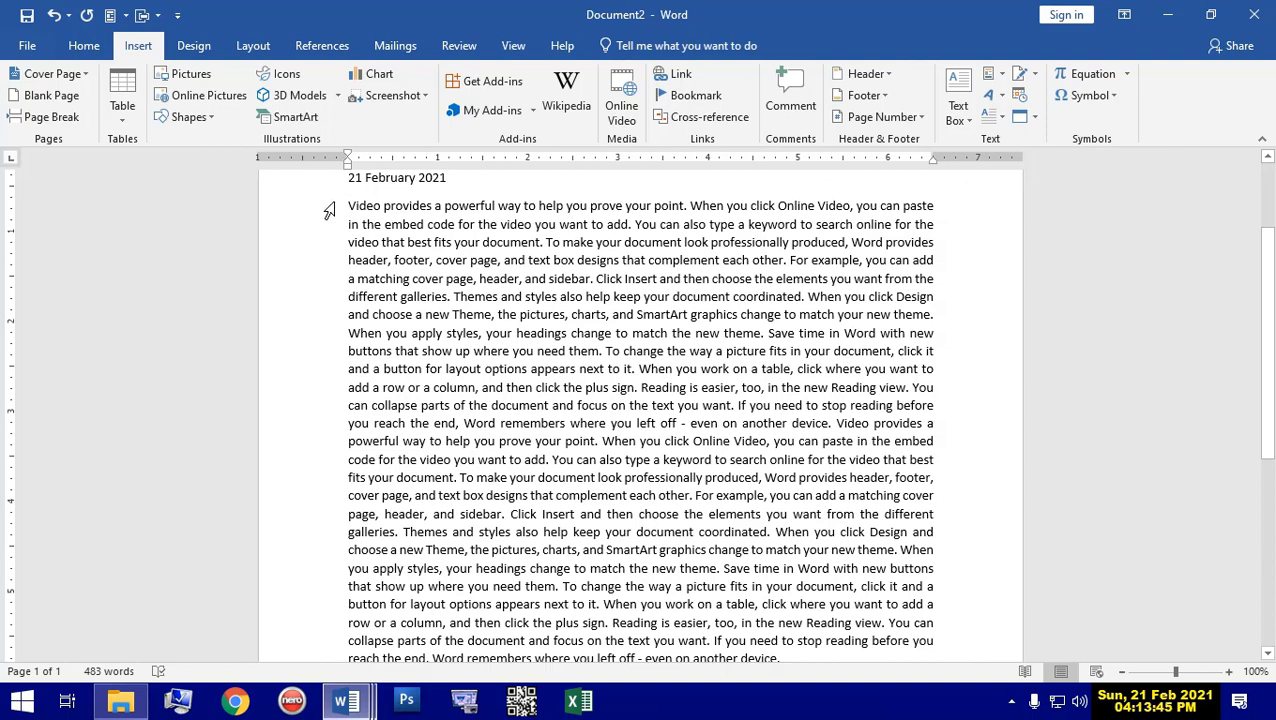
- Make the opening 'V' of the first paragraph a dropped capital
{"action": "left_click_drag", "start_coordinate": [349, 207], "coordinate": [357, 207]}
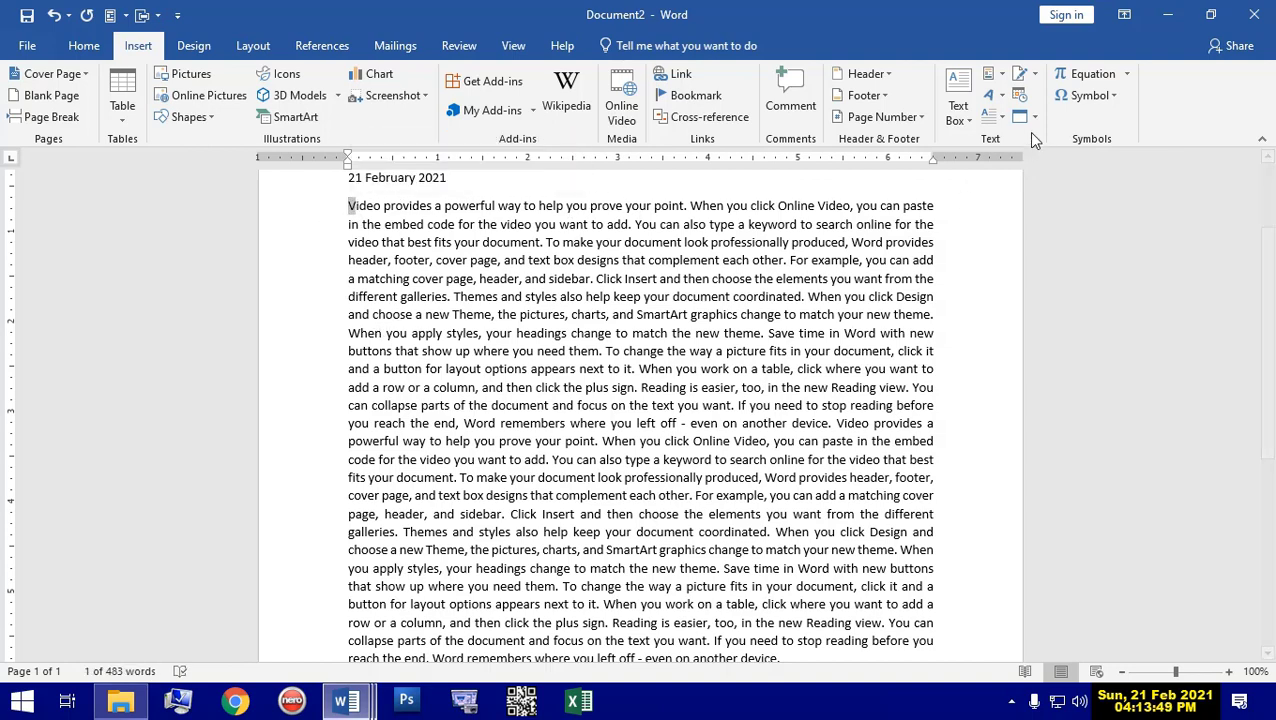
{"action": "left_click", "coordinate": [973, 124]}
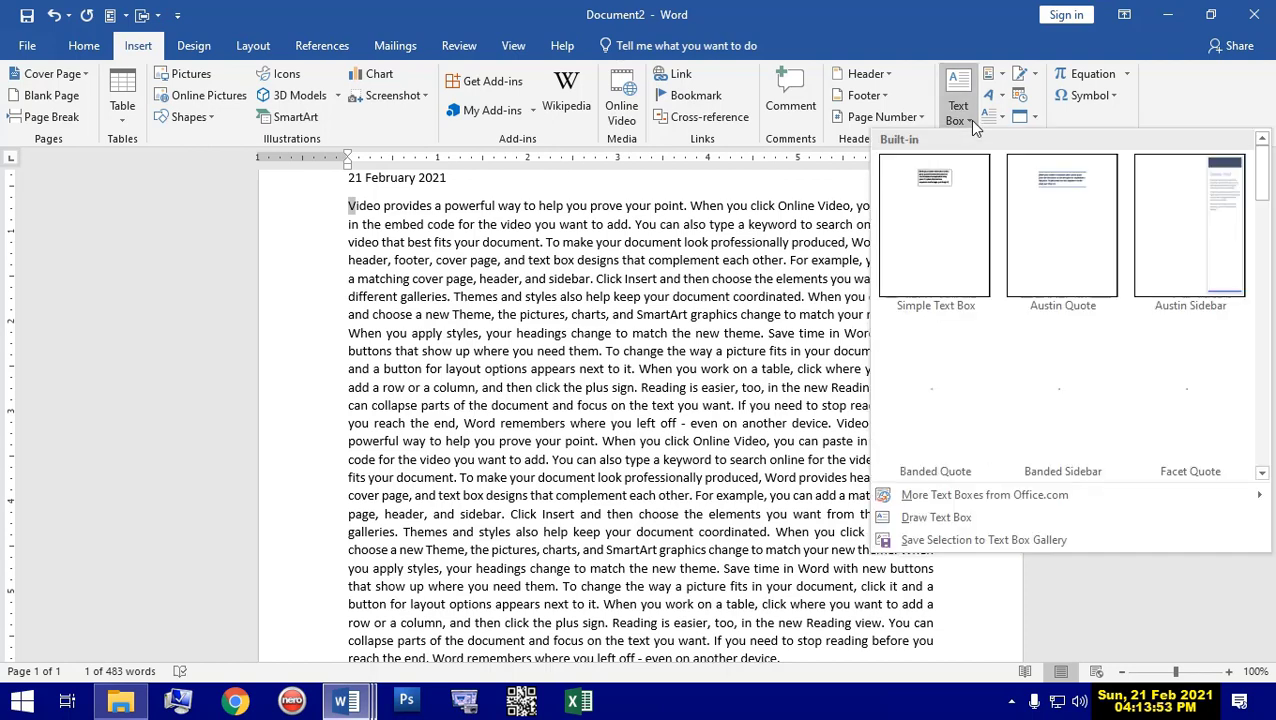
{"action": "left_click", "coordinate": [1006, 119]}
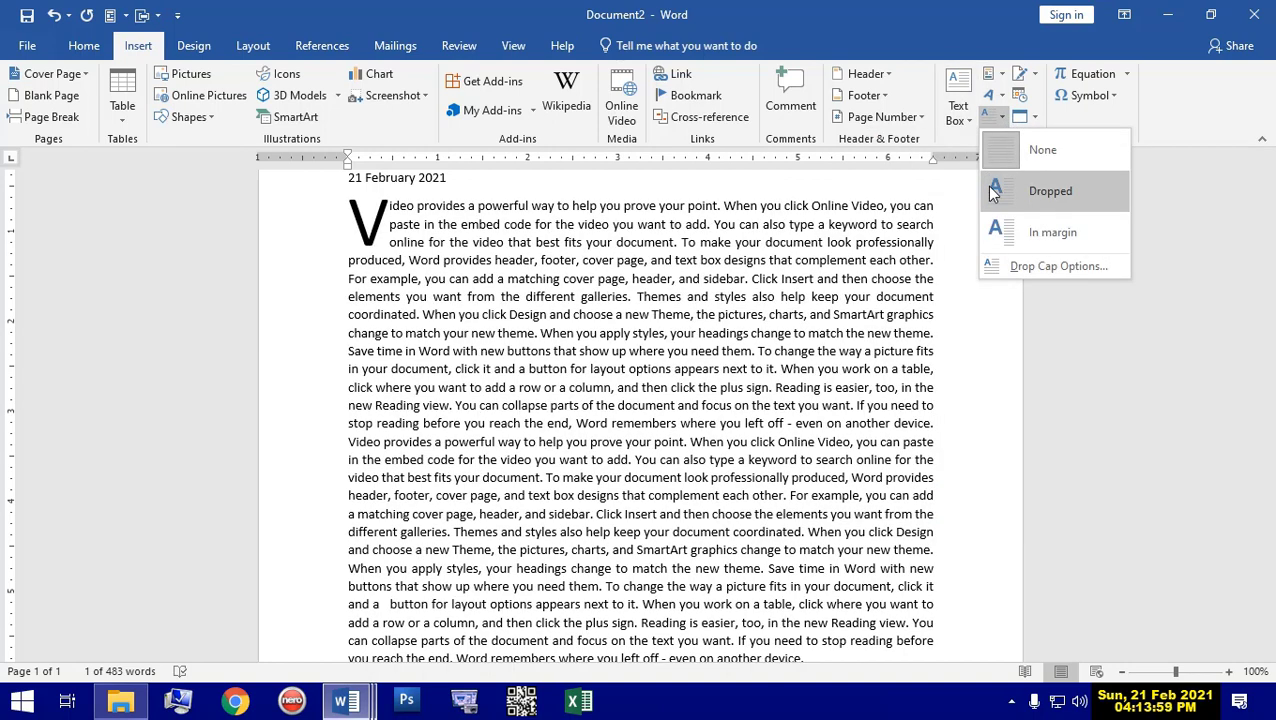
{"action": "left_click", "coordinate": [993, 193]}
{"action": "scroll", "coordinate": [617, 365], "scroll_direction": "up", "scroll_amount": 2}
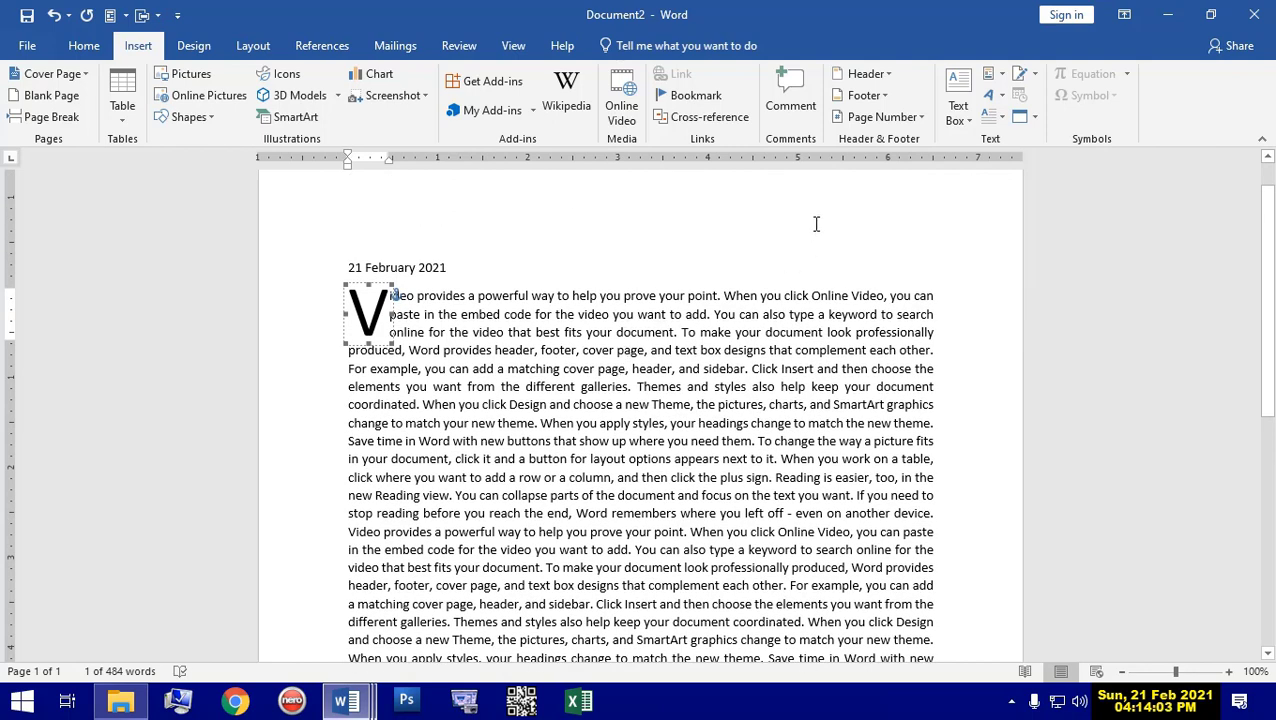
- Change the drop cap position to In margin in Drop Cap Options
{"action": "left_click", "coordinate": [1003, 118]}
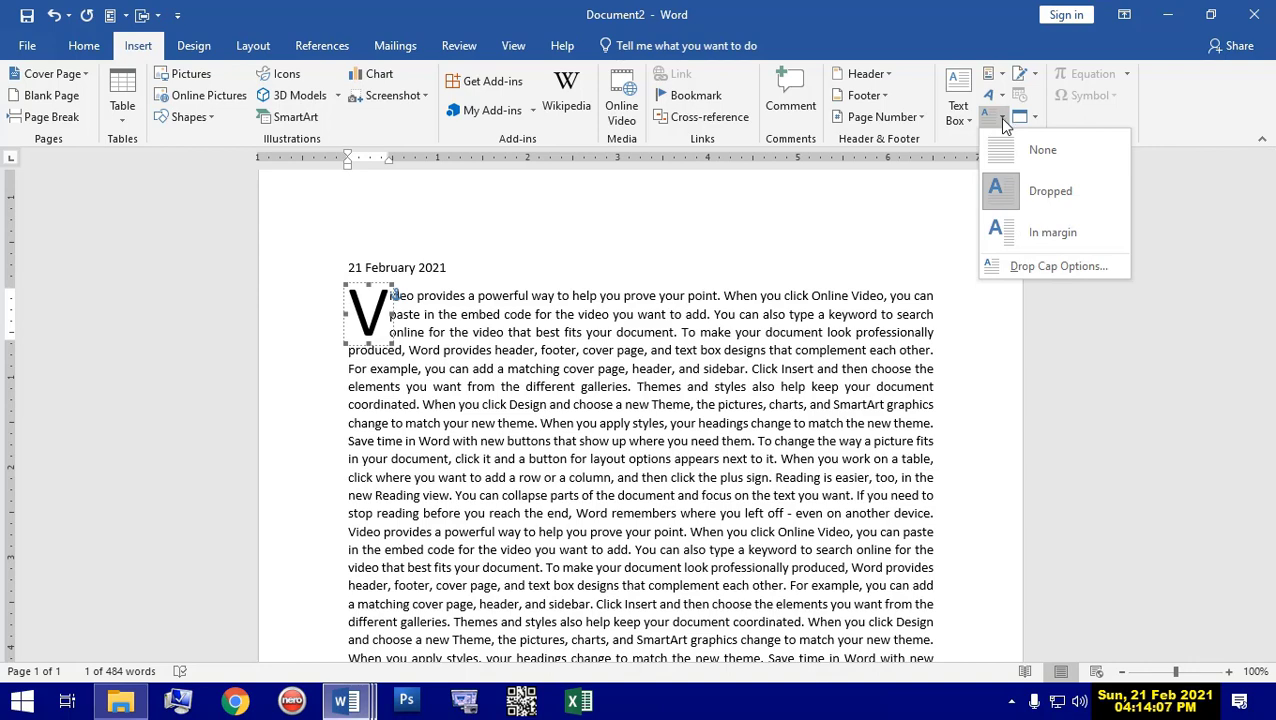
{"action": "left_click", "coordinate": [1052, 268]}
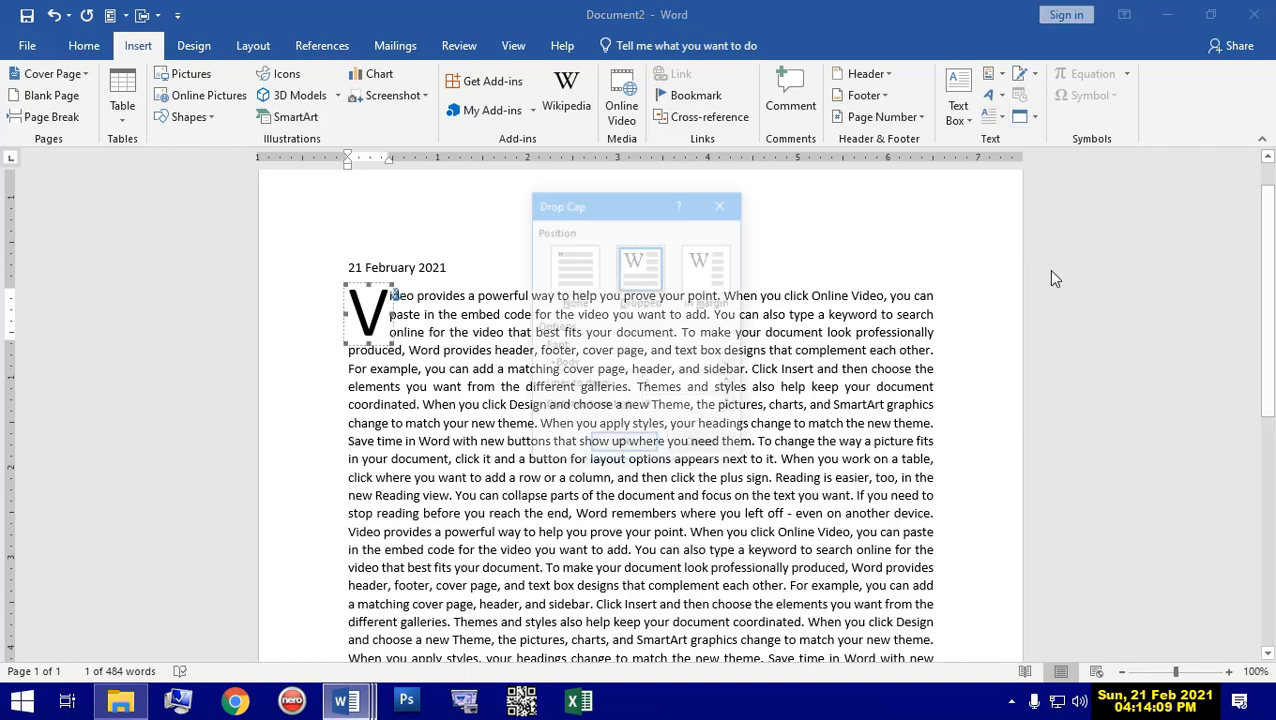
{"action": "left_click_drag", "start_coordinate": [641, 205], "coordinate": [810, 184]}
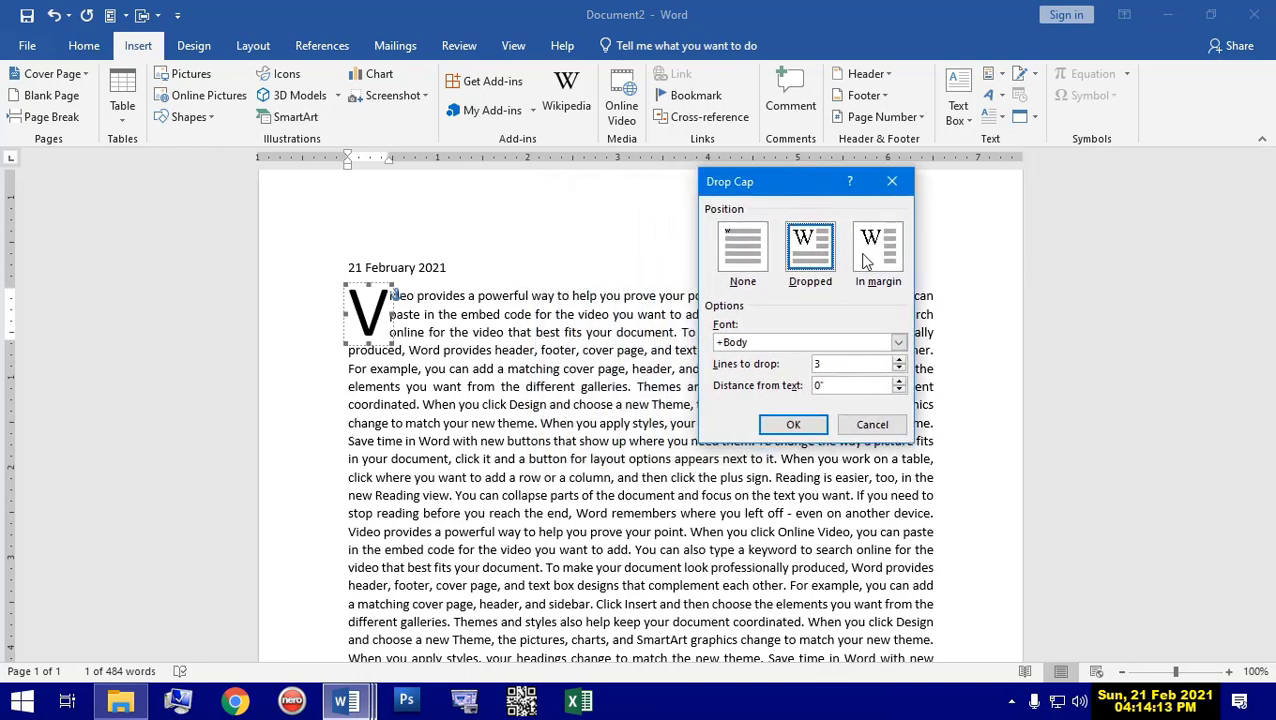
{"action": "left_click", "coordinate": [866, 260]}
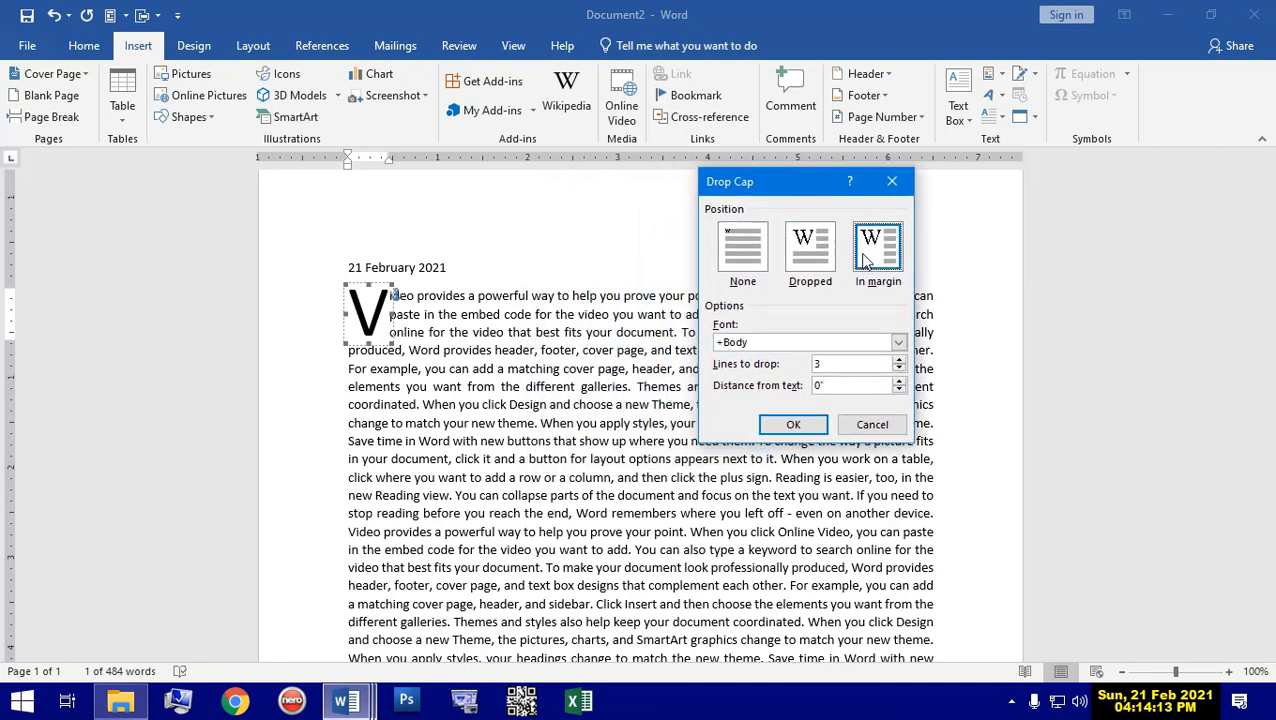
{"action": "left_click", "coordinate": [793, 427]}
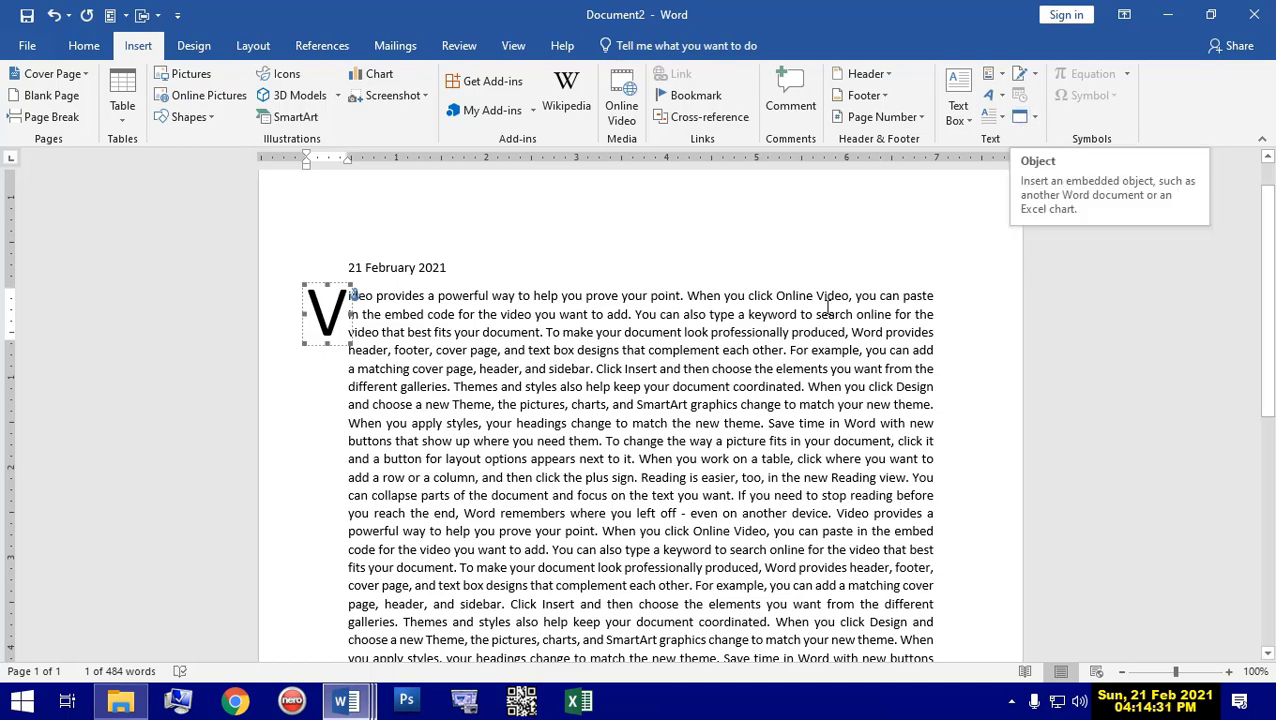
- Insert a page break below the signature block to start a blank second page
{"action": "scroll", "coordinate": [824, 345], "scroll_direction": "down", "scroll_amount": 4}
{"action": "scroll", "coordinate": [824, 345], "scroll_direction": "down", "scroll_amount": 5}
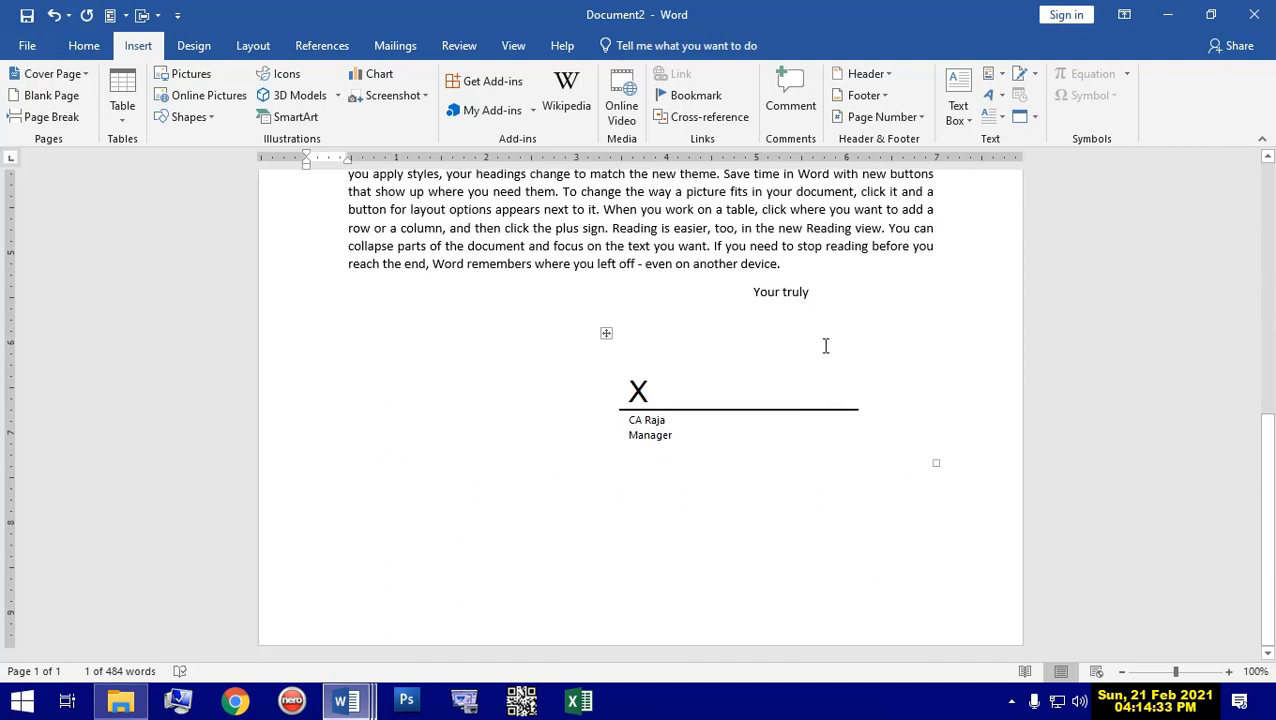
{"action": "left_click", "coordinate": [746, 521]}
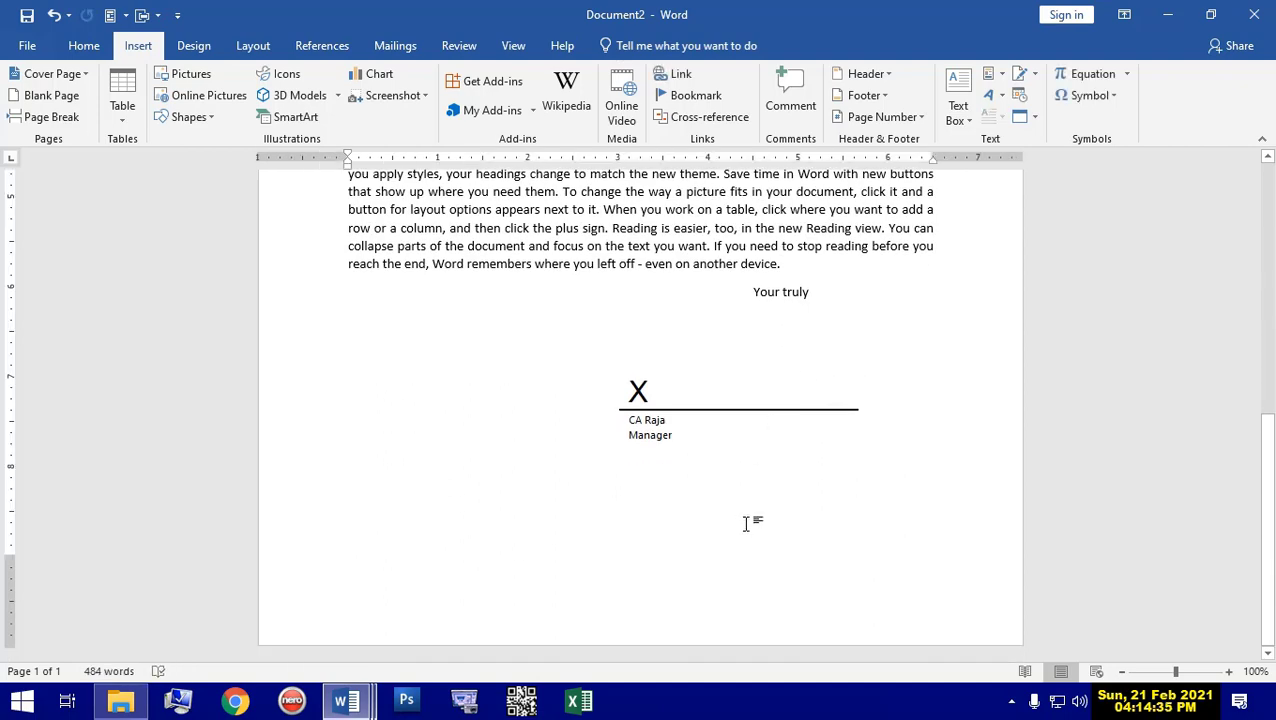
{"action": "key", "text": "ctrl+Return"}
{"action": "scroll", "coordinate": [625, 400], "scroll_direction": "down", "scroll_amount": 6}
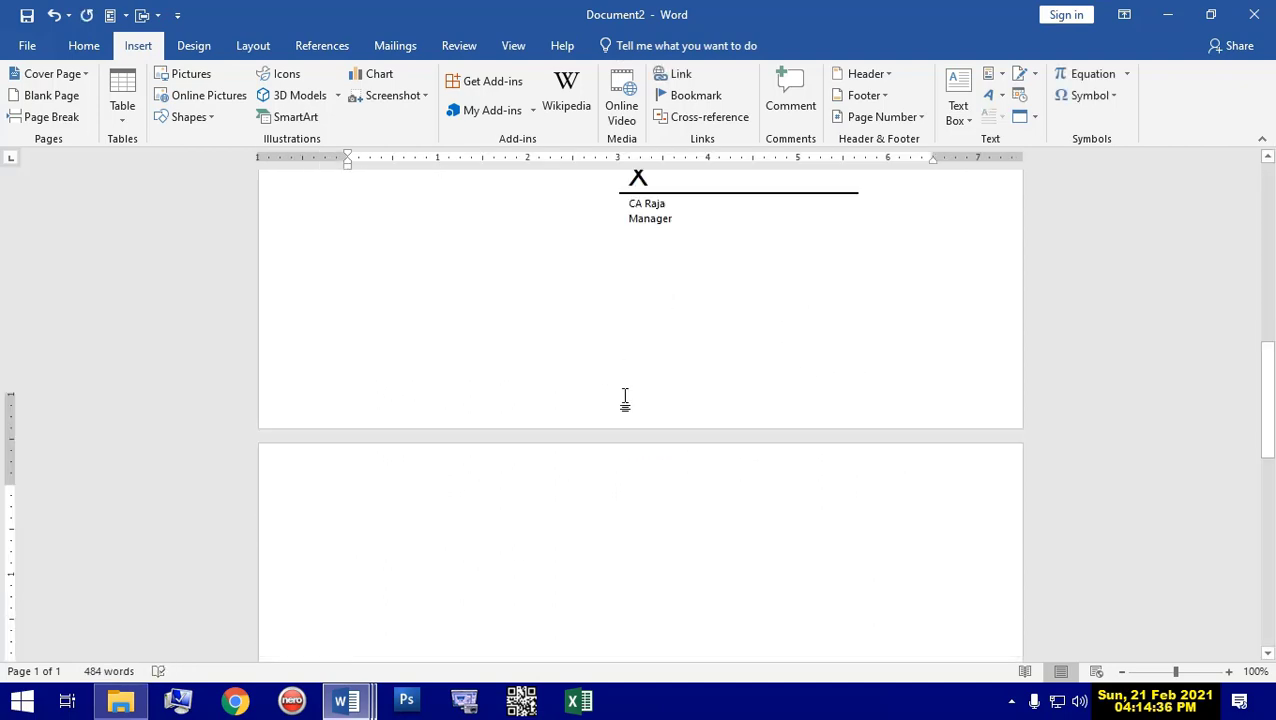
{"action": "scroll", "coordinate": [625, 400], "scroll_direction": "up", "scroll_amount": 2}
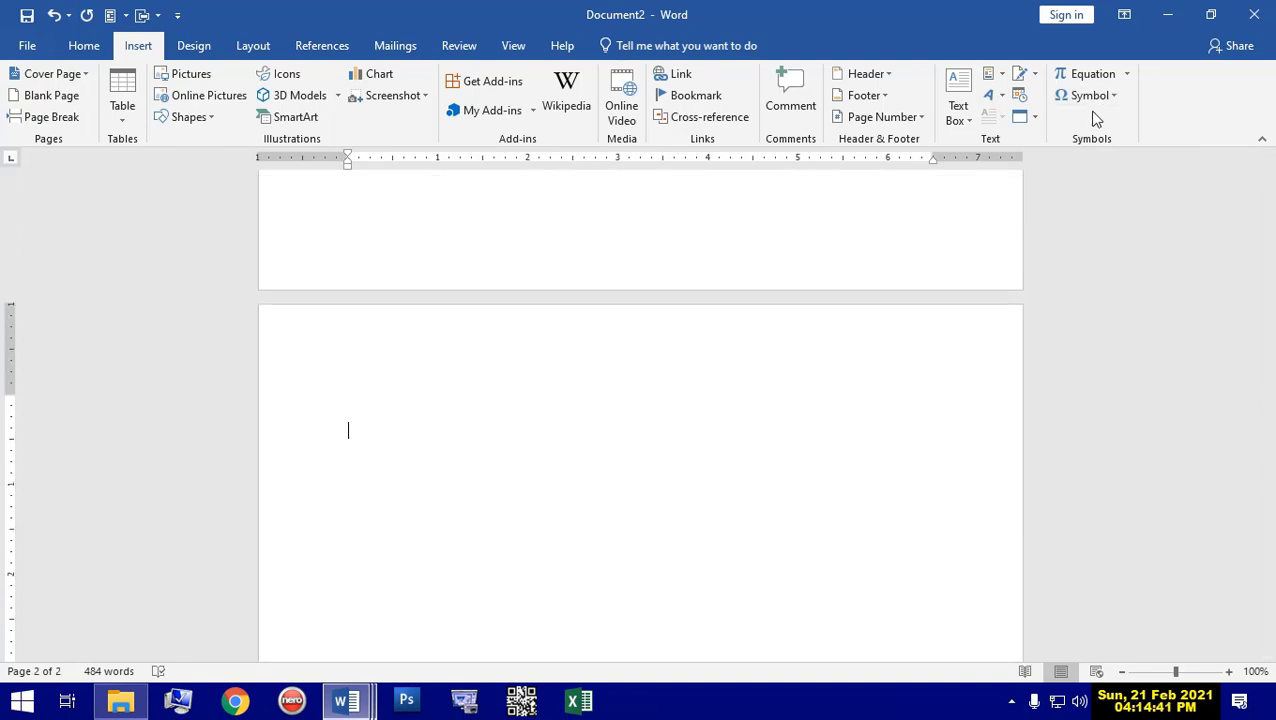
- Choose Adobe Photoshop Image as a new embedded object in the Object dialog
{"action": "left_click", "coordinate": [1020, 118]}
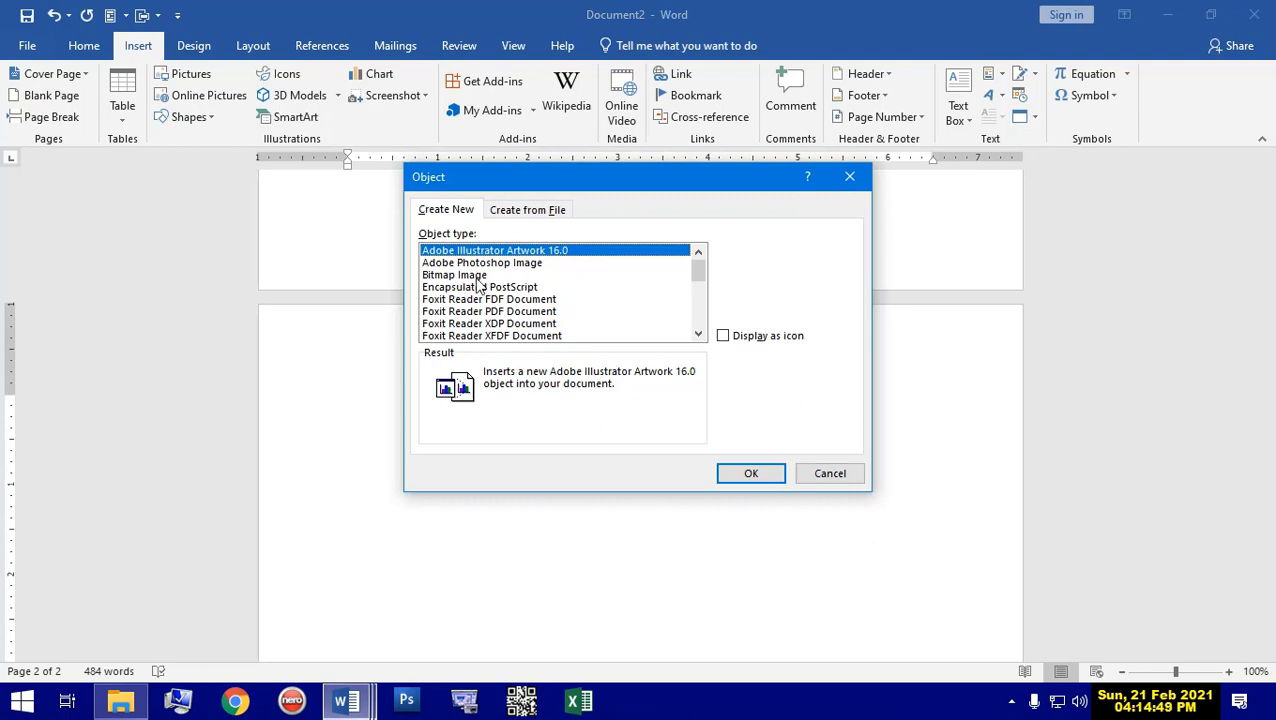
{"action": "scroll", "coordinate": [490, 308], "scroll_direction": "down", "scroll_amount": 1}
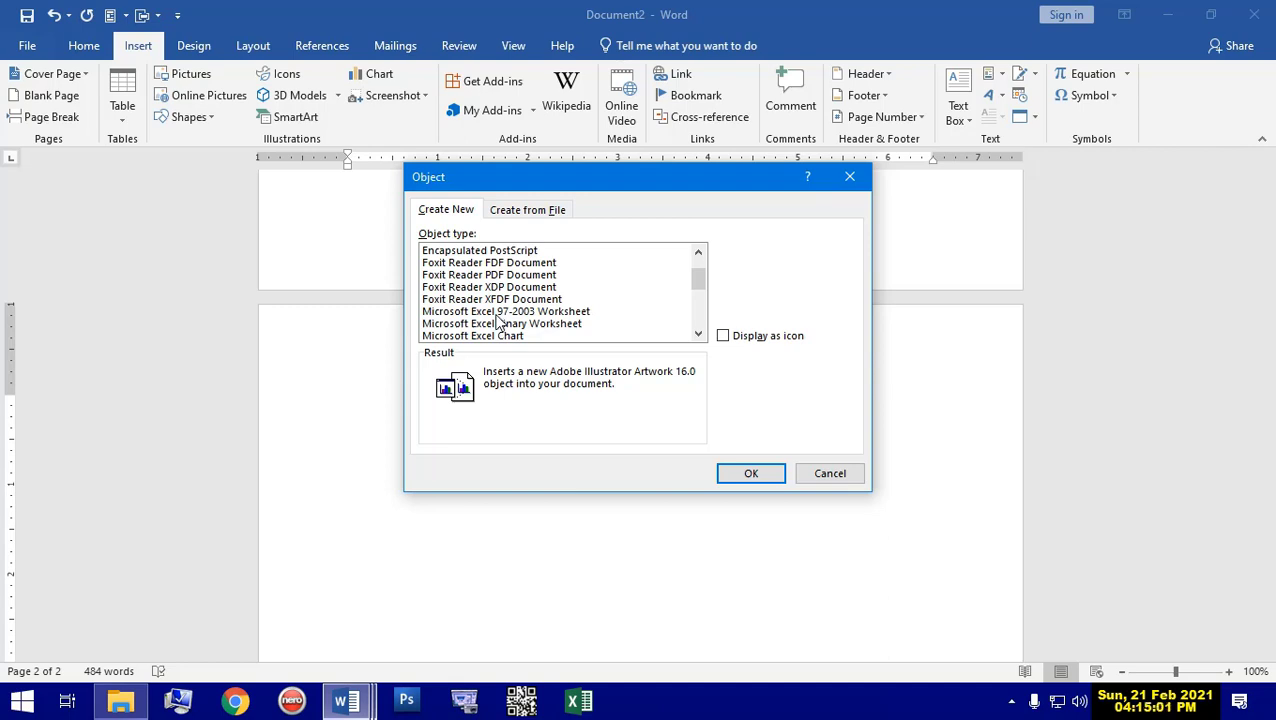
{"action": "scroll", "coordinate": [498, 320], "scroll_direction": "up", "scroll_amount": 1}
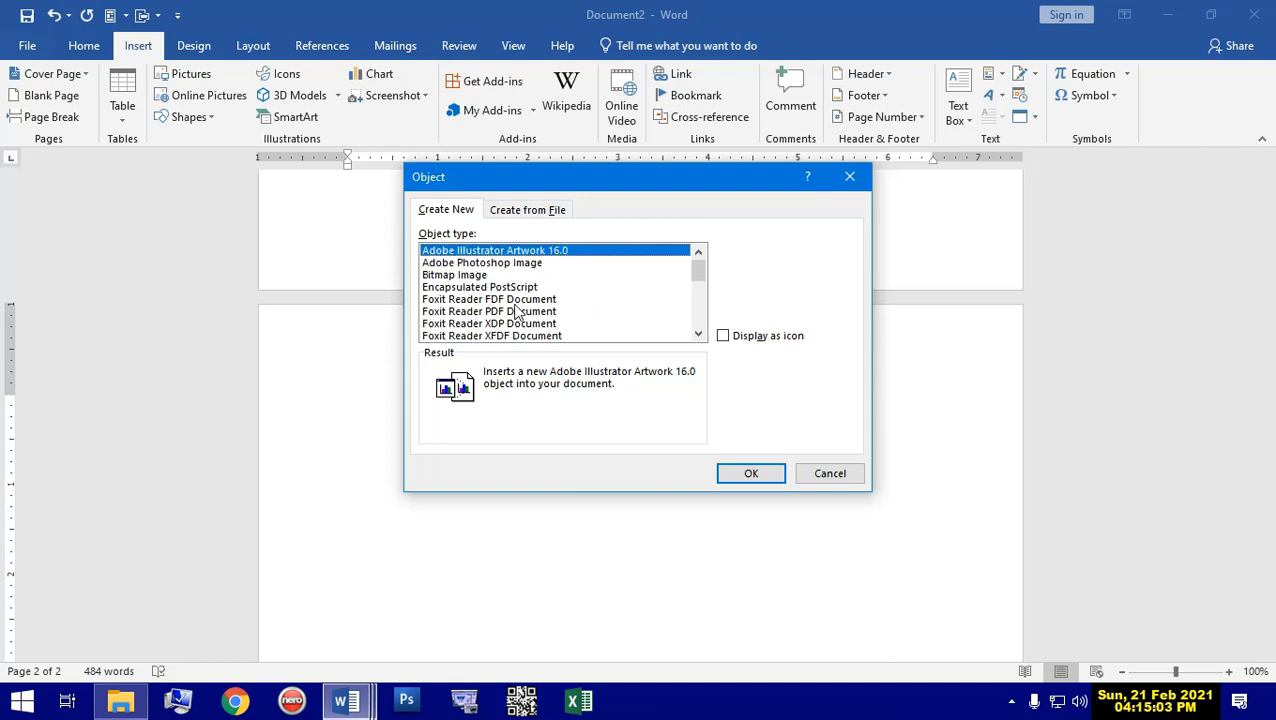
{"action": "left_click", "coordinate": [478, 263]}
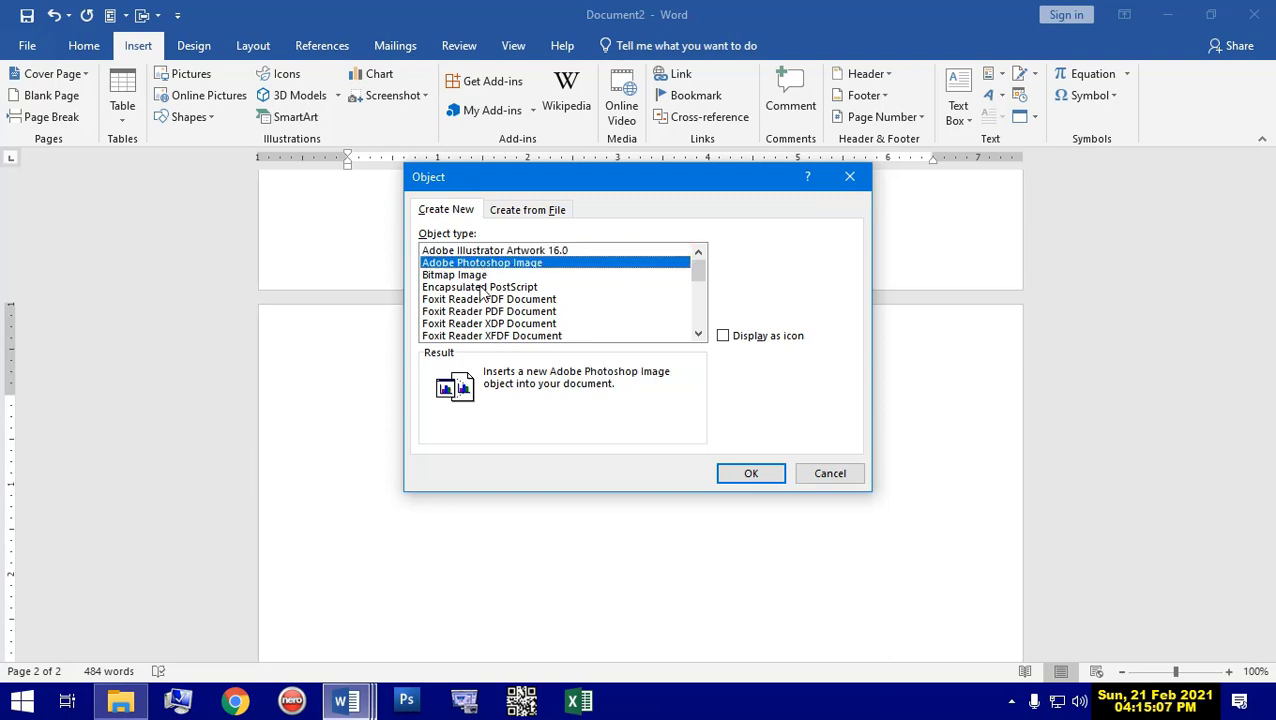
{"action": "left_click", "coordinate": [752, 475]}
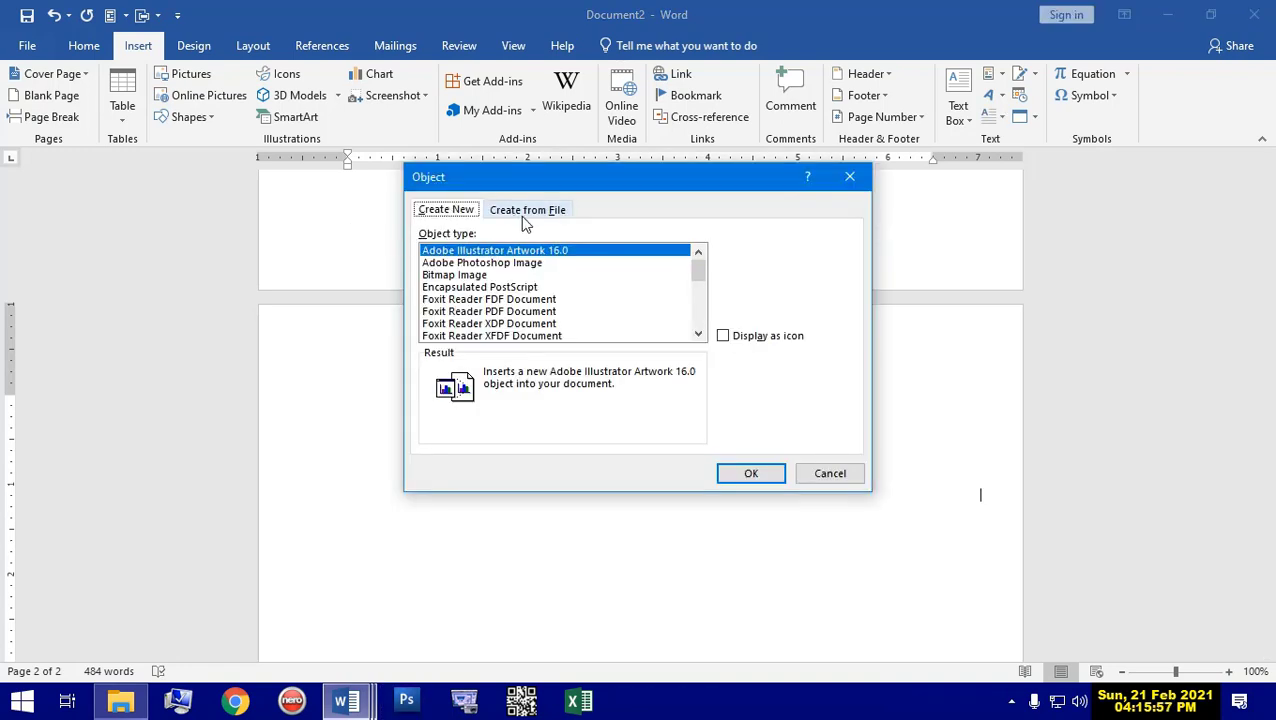
- Embed the Desktop file rr.psd on page 2 using Create from File
{"action": "left_click", "coordinate": [519, 215]}
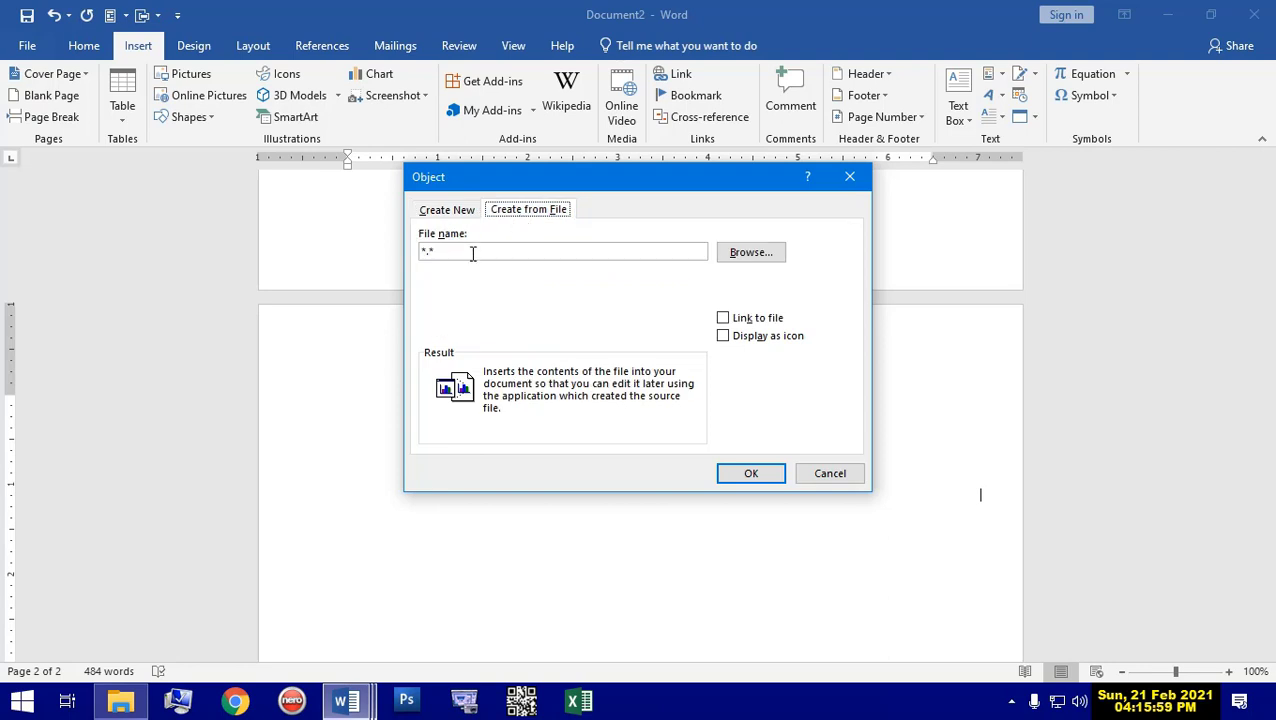
{"action": "left_click", "coordinate": [757, 259]}
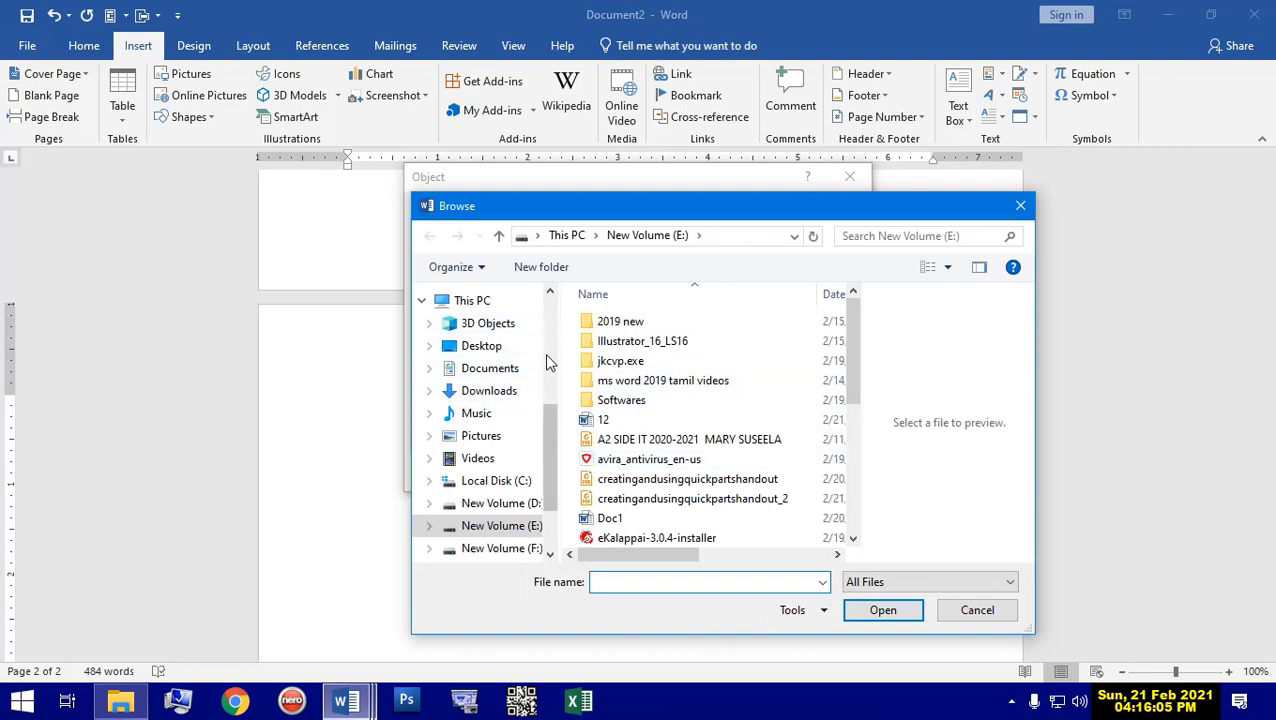
{"action": "scroll", "coordinate": [543, 368], "scroll_direction": "up", "scroll_amount": 2}
{"action": "left_click", "coordinate": [484, 450]}
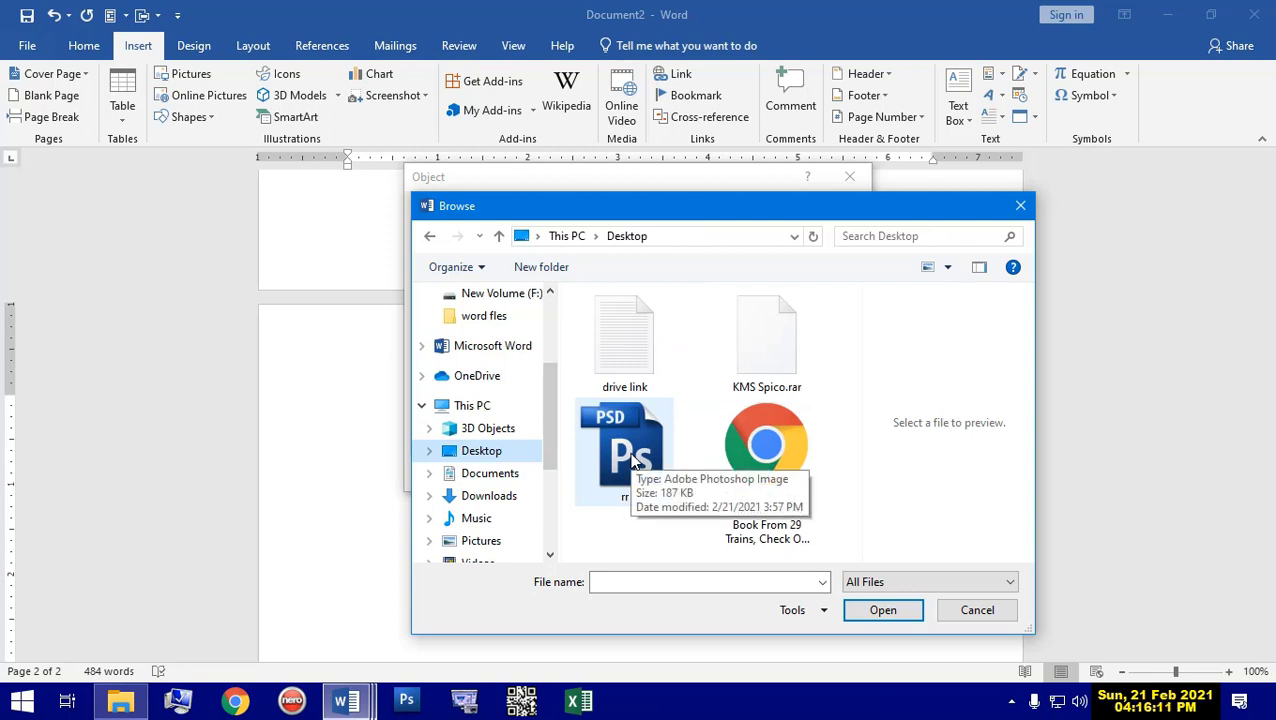
{"action": "left_click", "coordinate": [632, 458]}
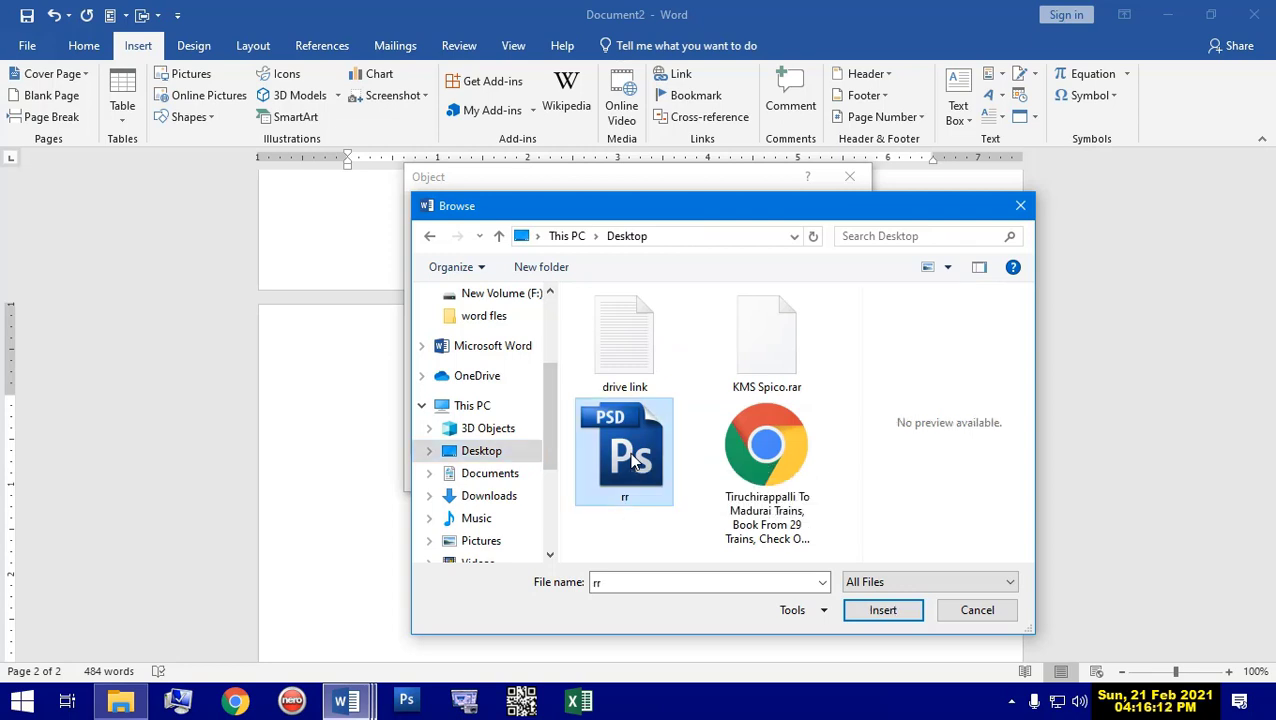
{"action": "left_click", "coordinate": [884, 610]}
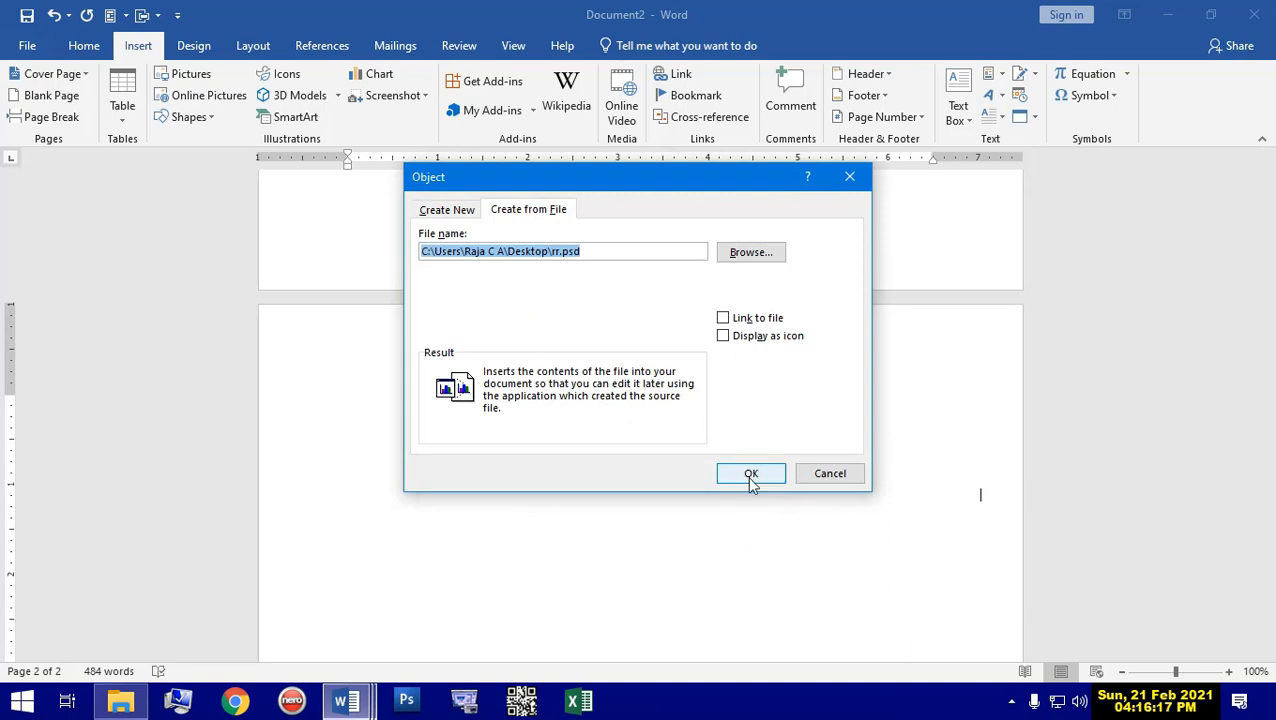
{"action": "left_click", "coordinate": [748, 475]}
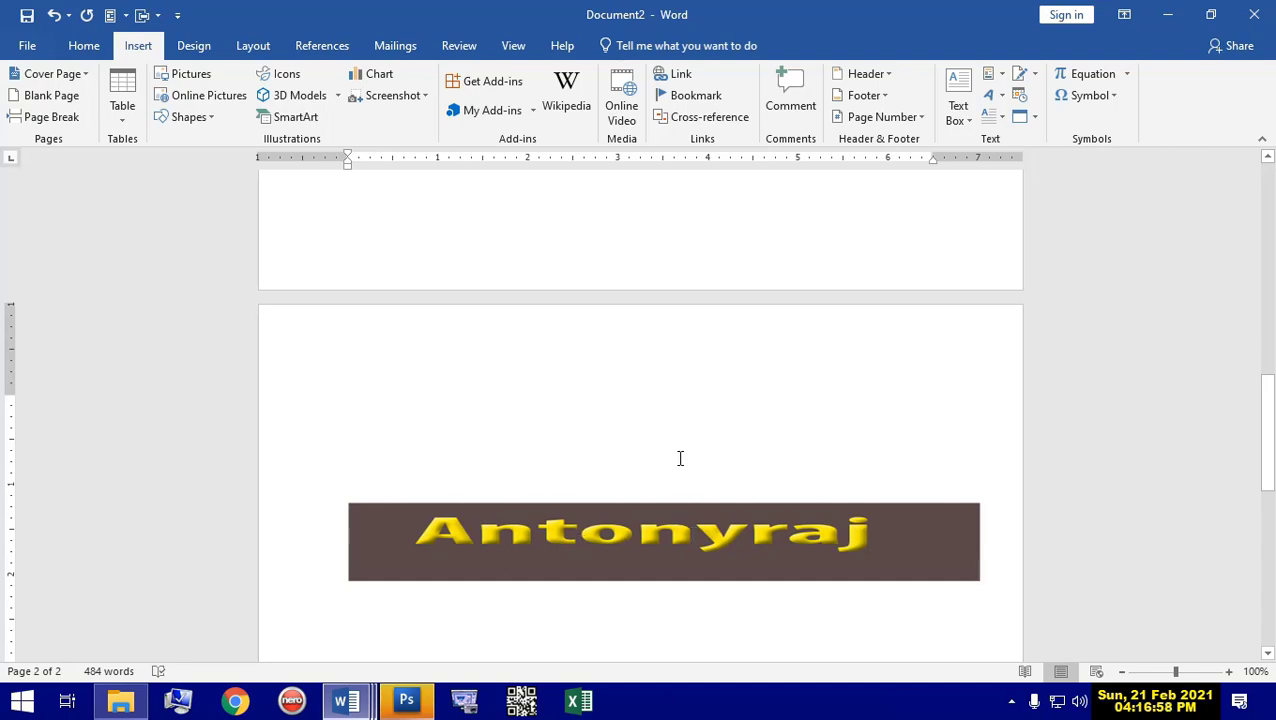
- Undo the banner image and insert a new blank Bitmap Image object instead
{"action": "key", "text": "ctrl+z"}
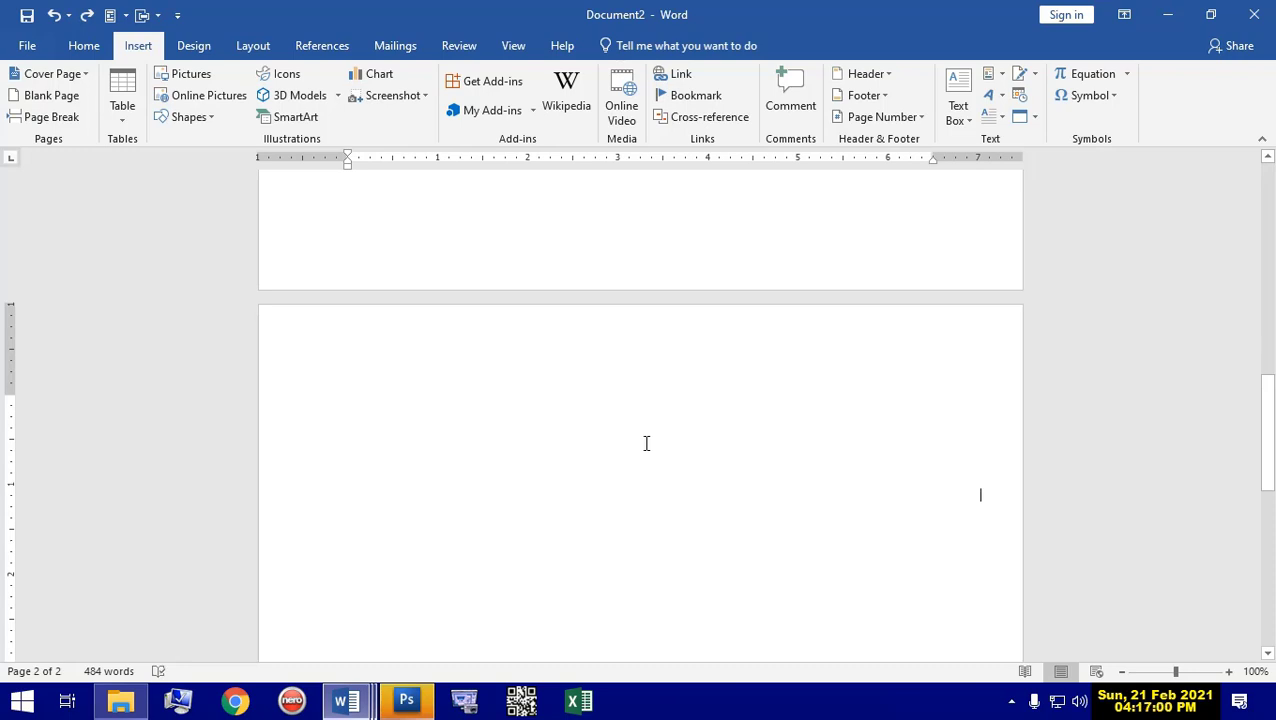
{"action": "left_click", "coordinate": [1035, 119]}
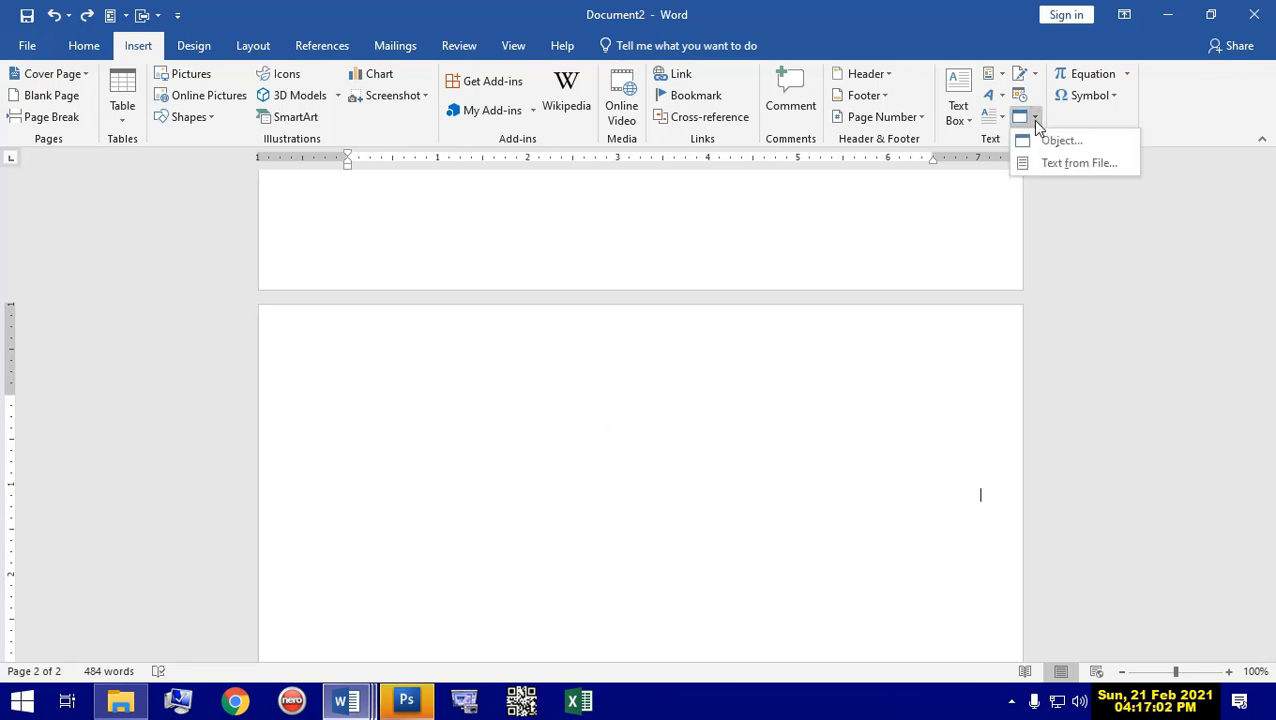
{"action": "left_click", "coordinate": [1043, 141]}
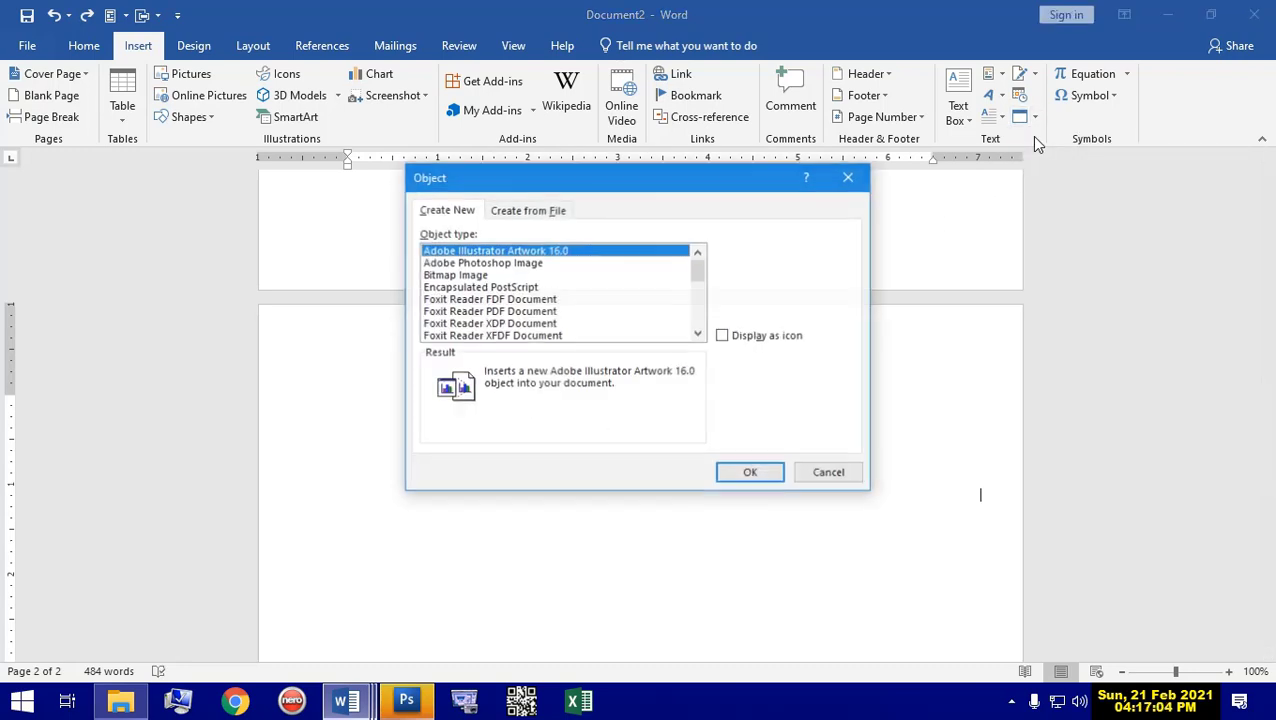
{"action": "left_click", "coordinate": [460, 276]}
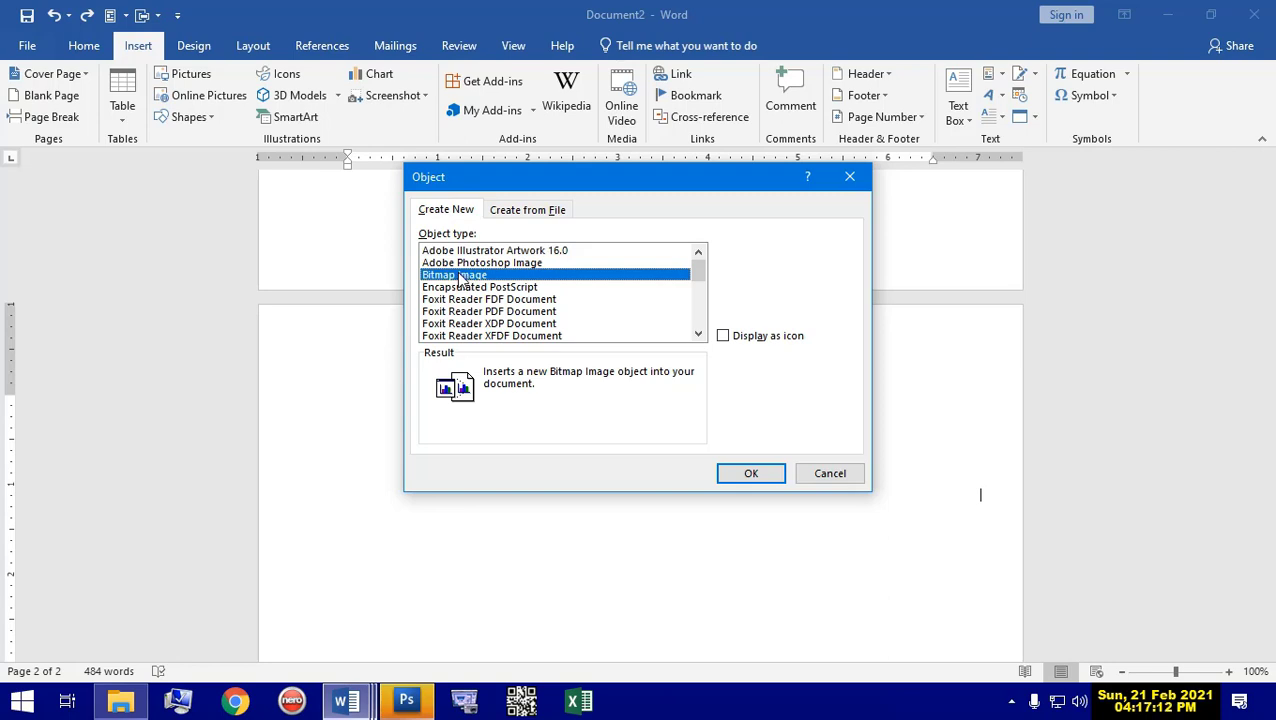
{"action": "left_click", "coordinate": [745, 476]}
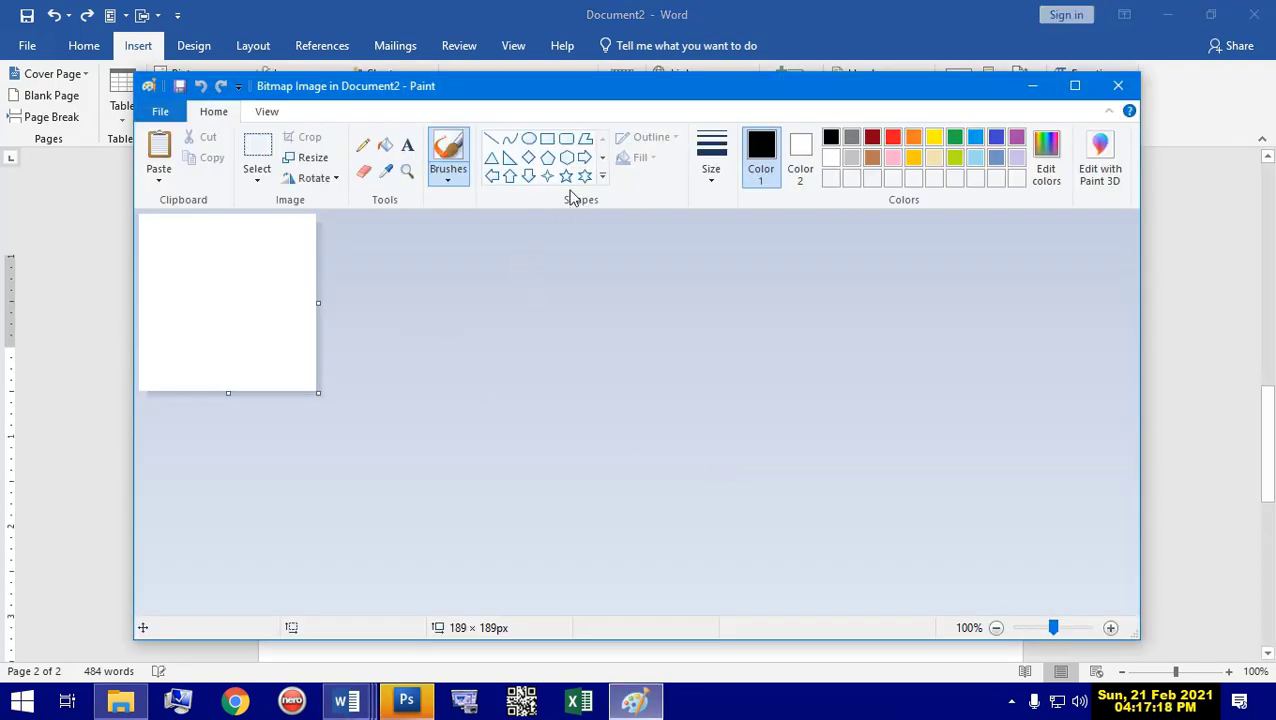
- Draw a six-point star with a red outline in Paint, then close Paint
{"action": "left_click", "coordinate": [585, 176]}
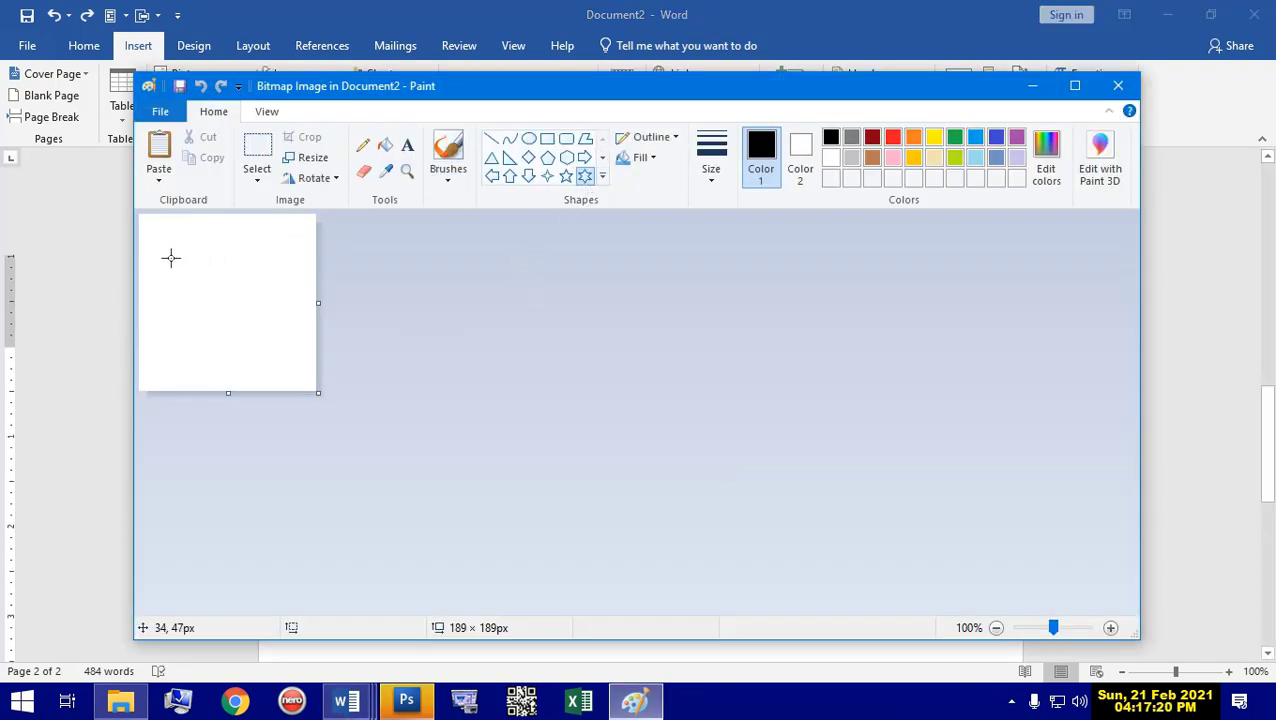
{"action": "left_click_drag", "start_coordinate": [170, 258], "coordinate": [270, 353]}
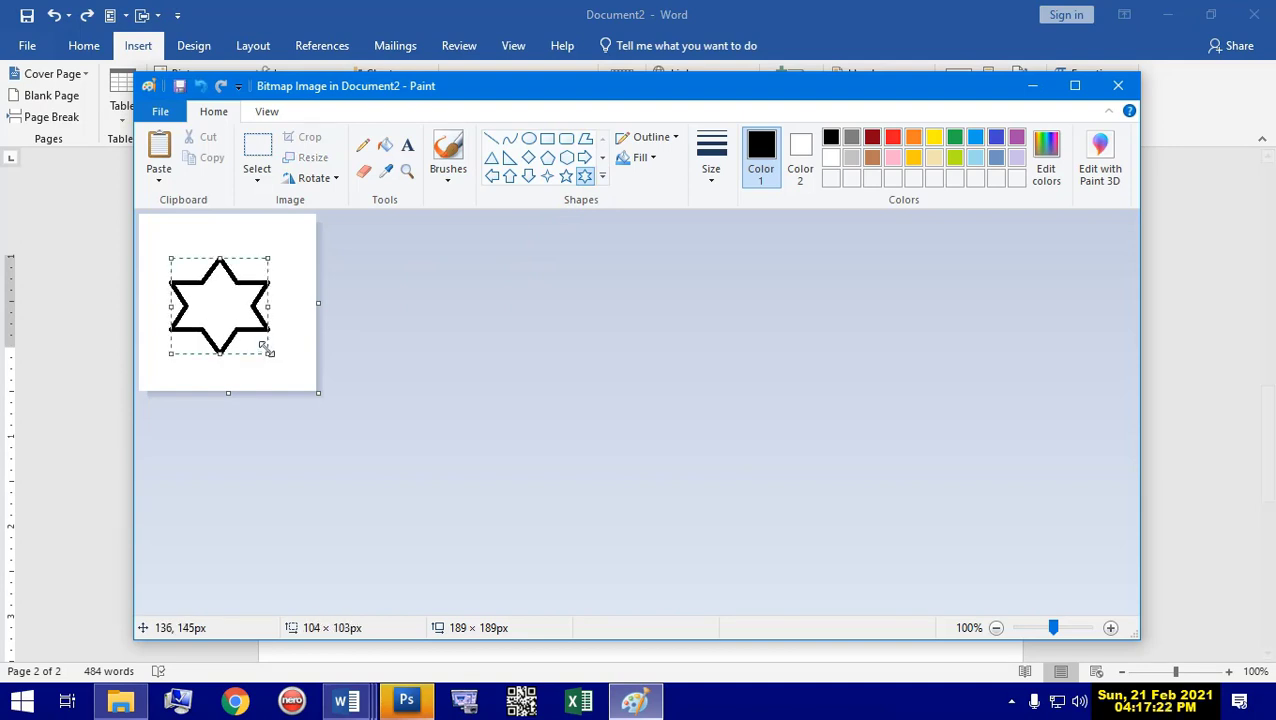
{"action": "left_click", "coordinate": [896, 142]}
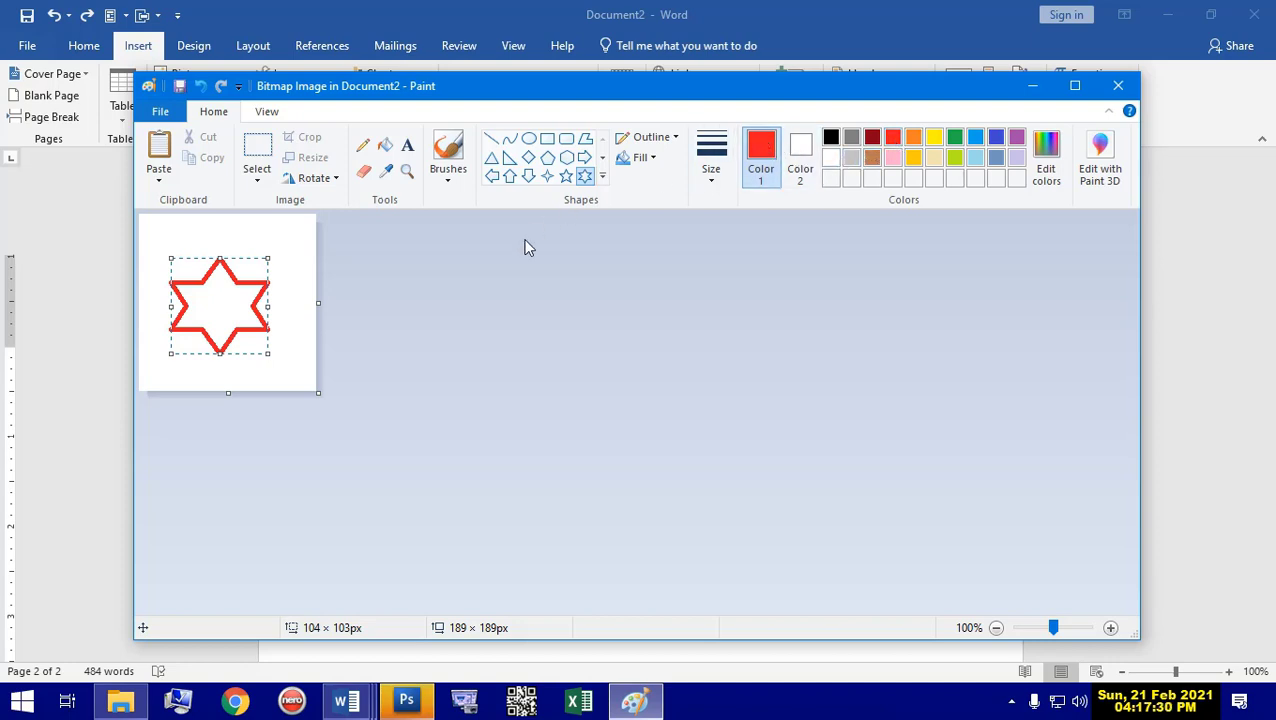
{"action": "left_click", "coordinate": [1118, 85]}
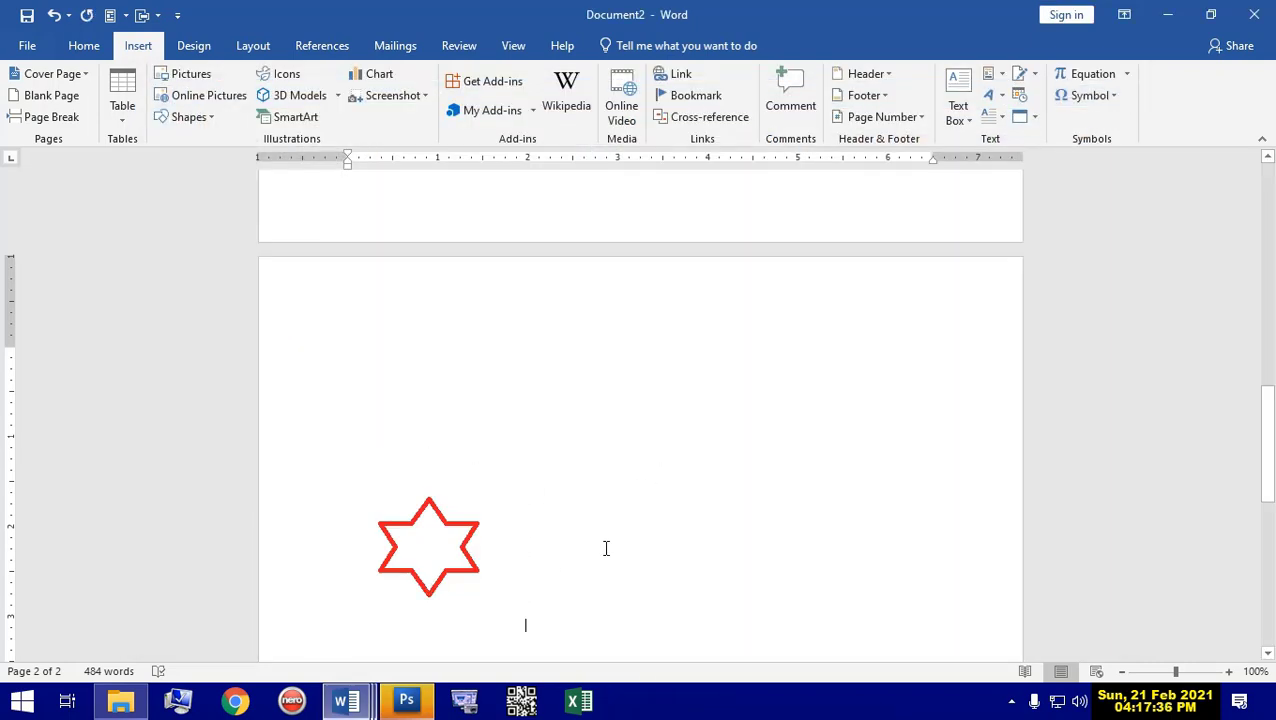
- Insert a new Adobe Photoshop Image object and centre its blank image window in Photoshop
{"action": "left_click", "coordinate": [1034, 120]}
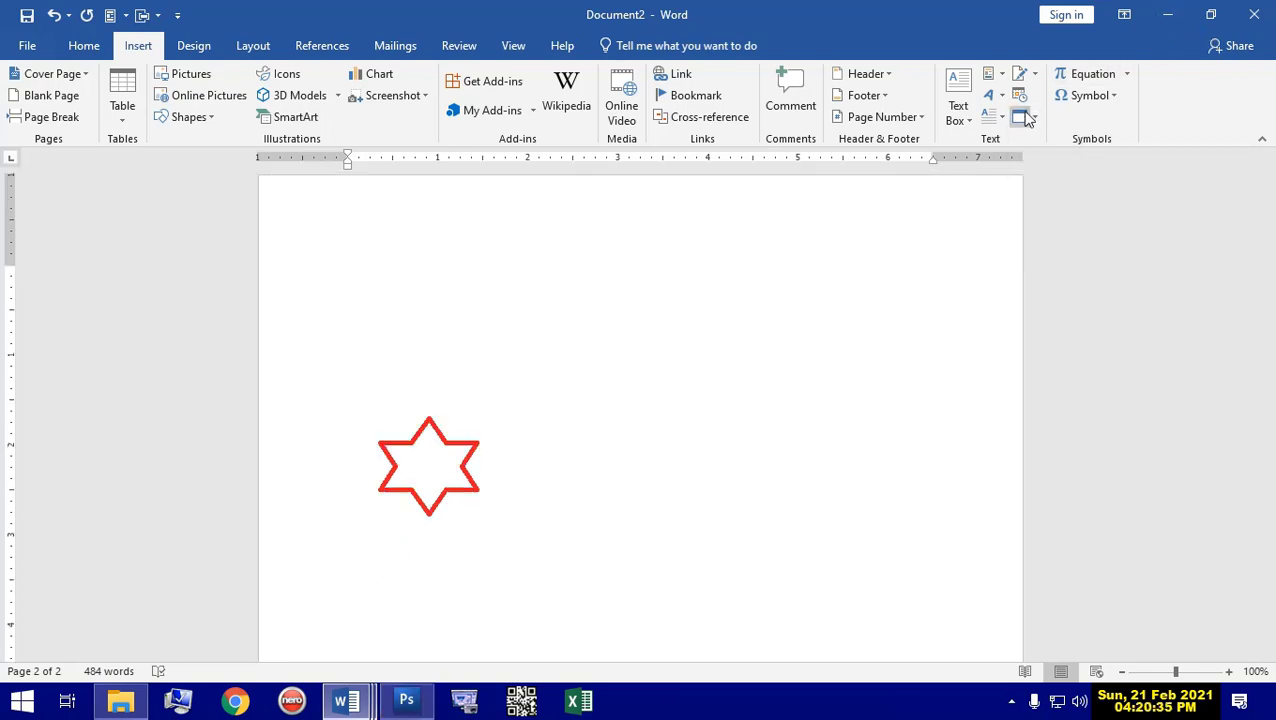
{"action": "left_click", "coordinate": [1028, 118]}
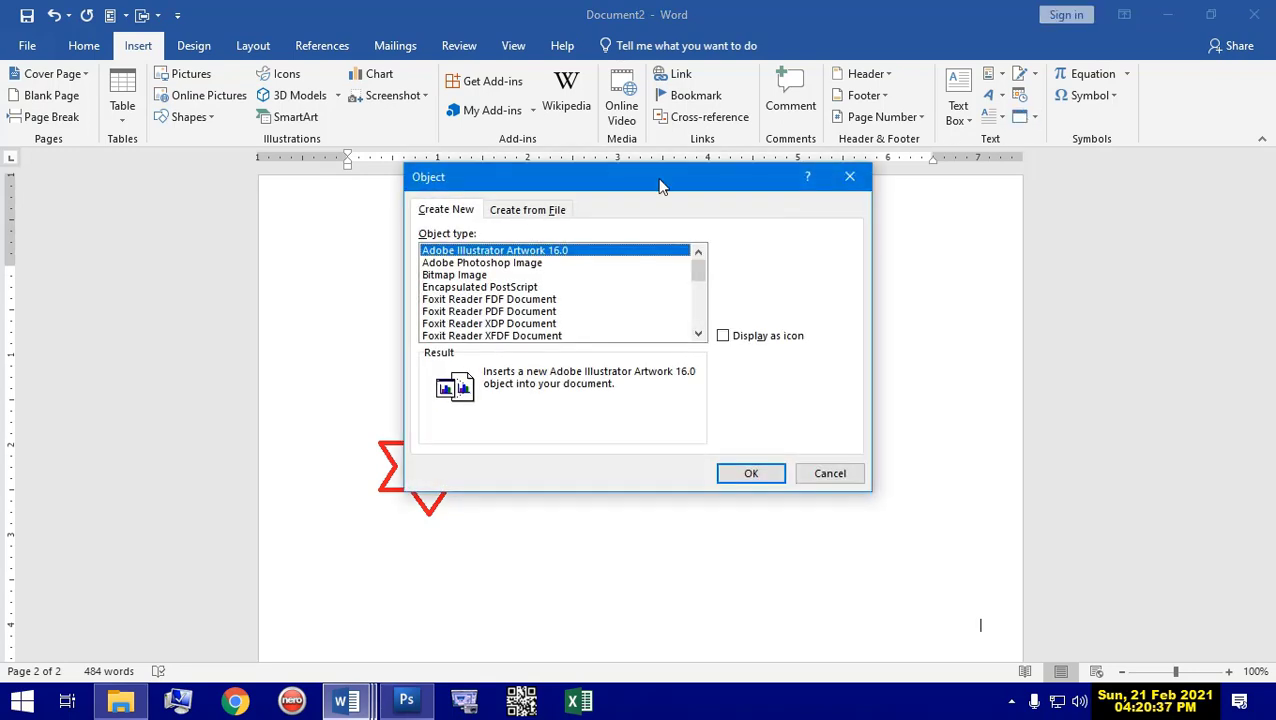
{"action": "left_click", "coordinate": [500, 265]}
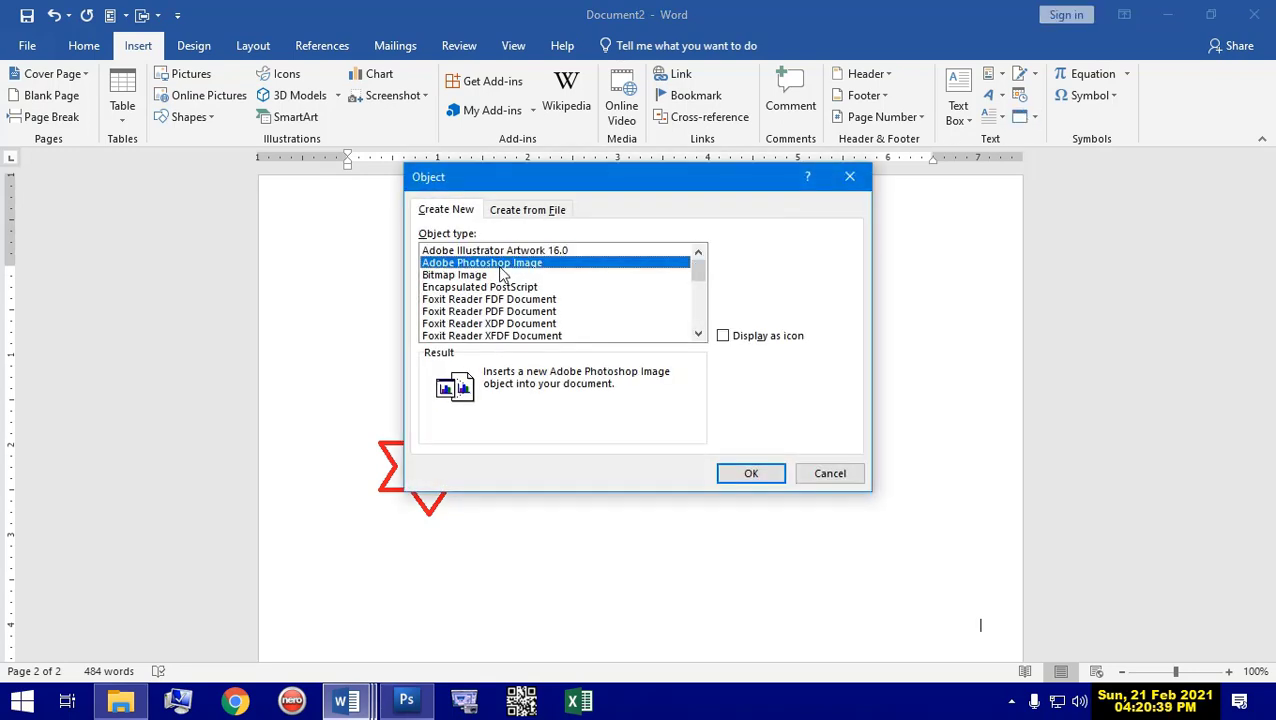
{"action": "left_click", "coordinate": [751, 474]}
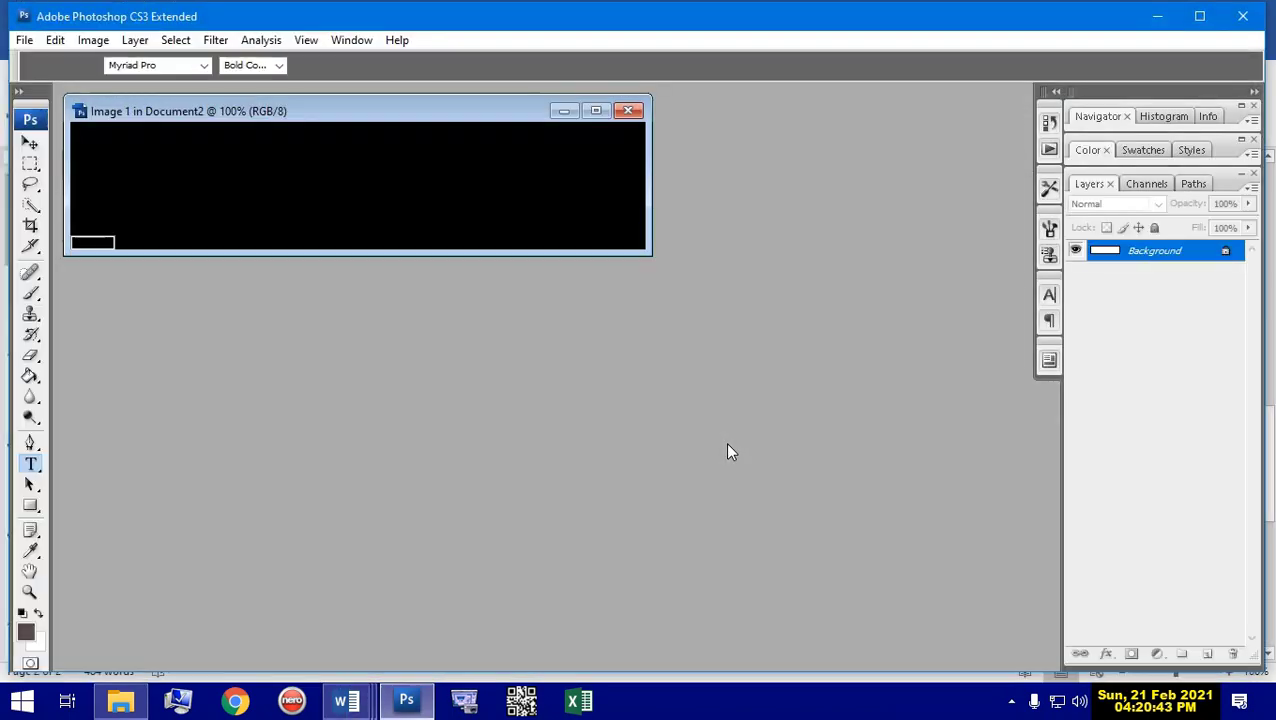
{"action": "left_click_drag", "start_coordinate": [333, 113], "coordinate": [477, 185]}
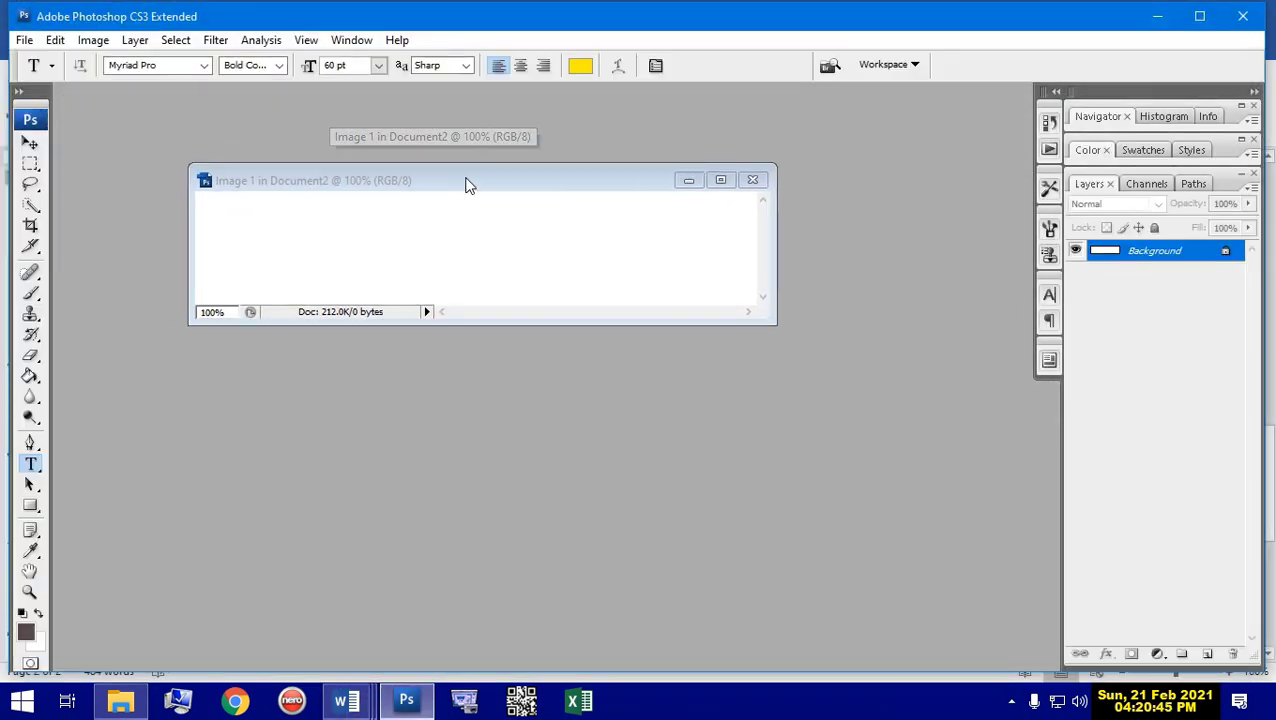
- Fill the canvas brown and add 'Raja computers' in yellow 60 pt Myriad Pro Bold
{"action": "left_click", "coordinate": [30, 375]}
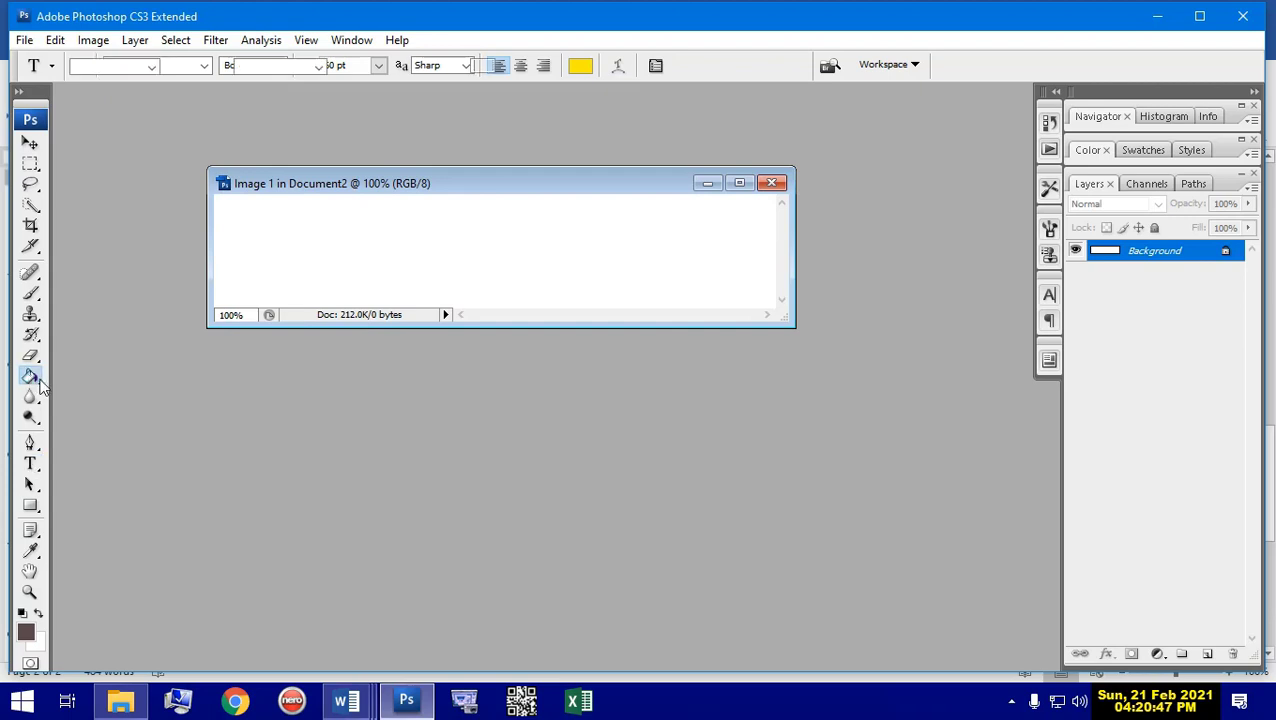
{"action": "left_click", "coordinate": [347, 252]}
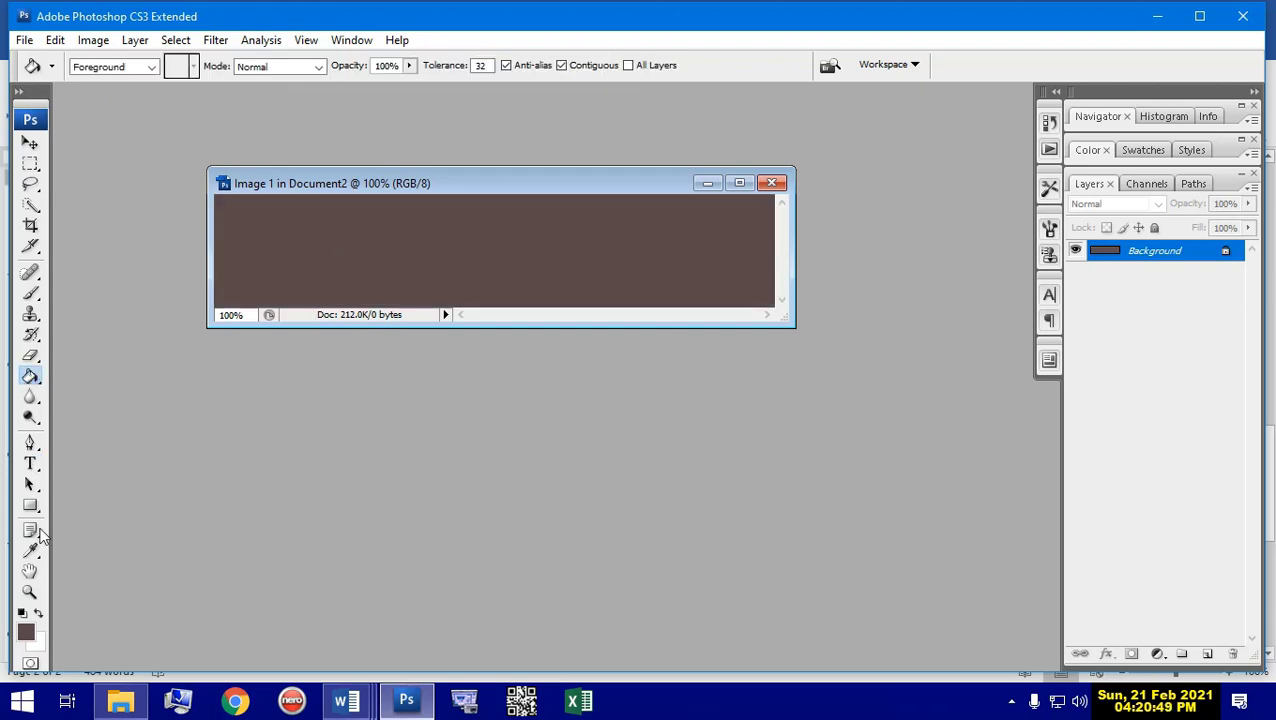
{"action": "left_click", "coordinate": [30, 464]}
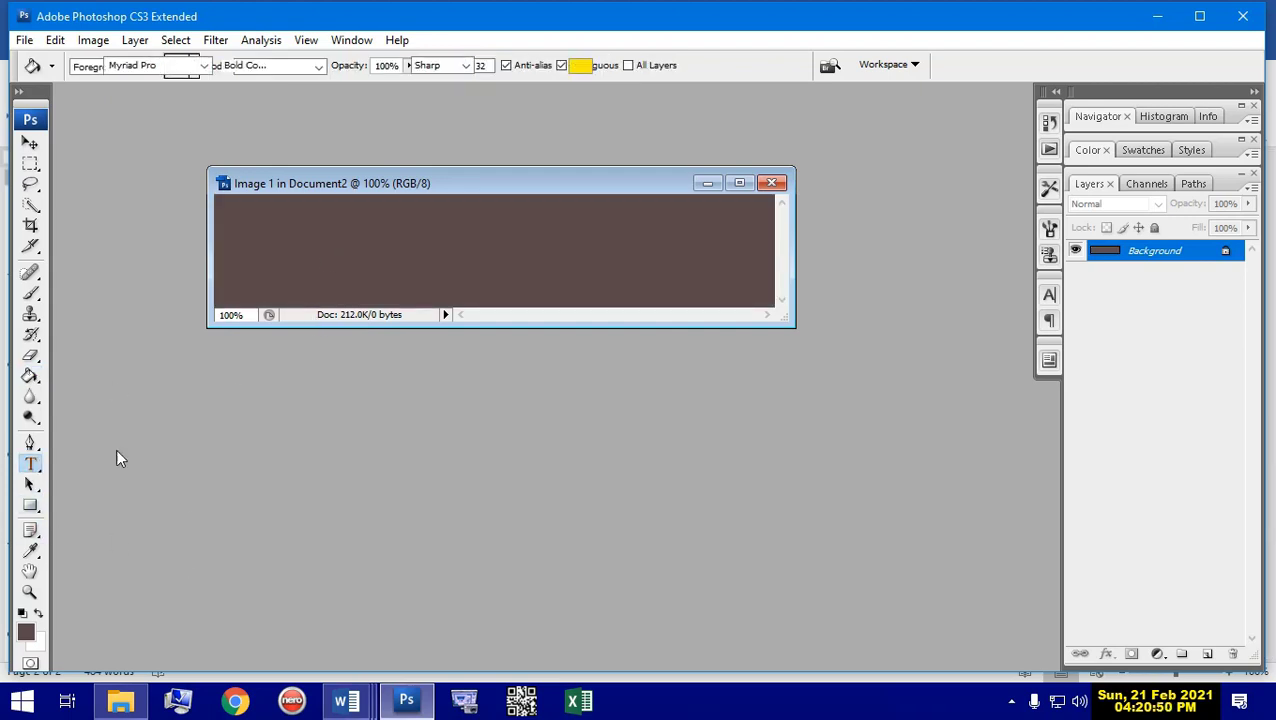
{"action": "left_click", "coordinate": [299, 259]}
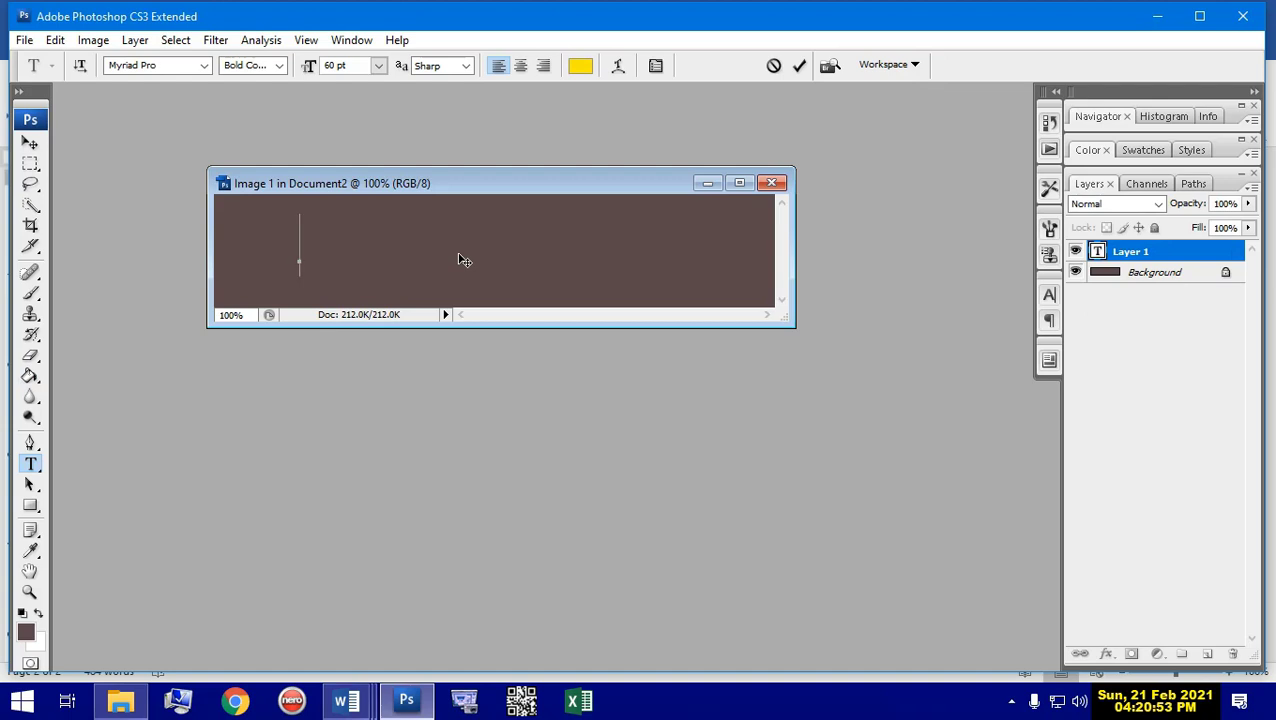
{"action": "type", "text": "R"}
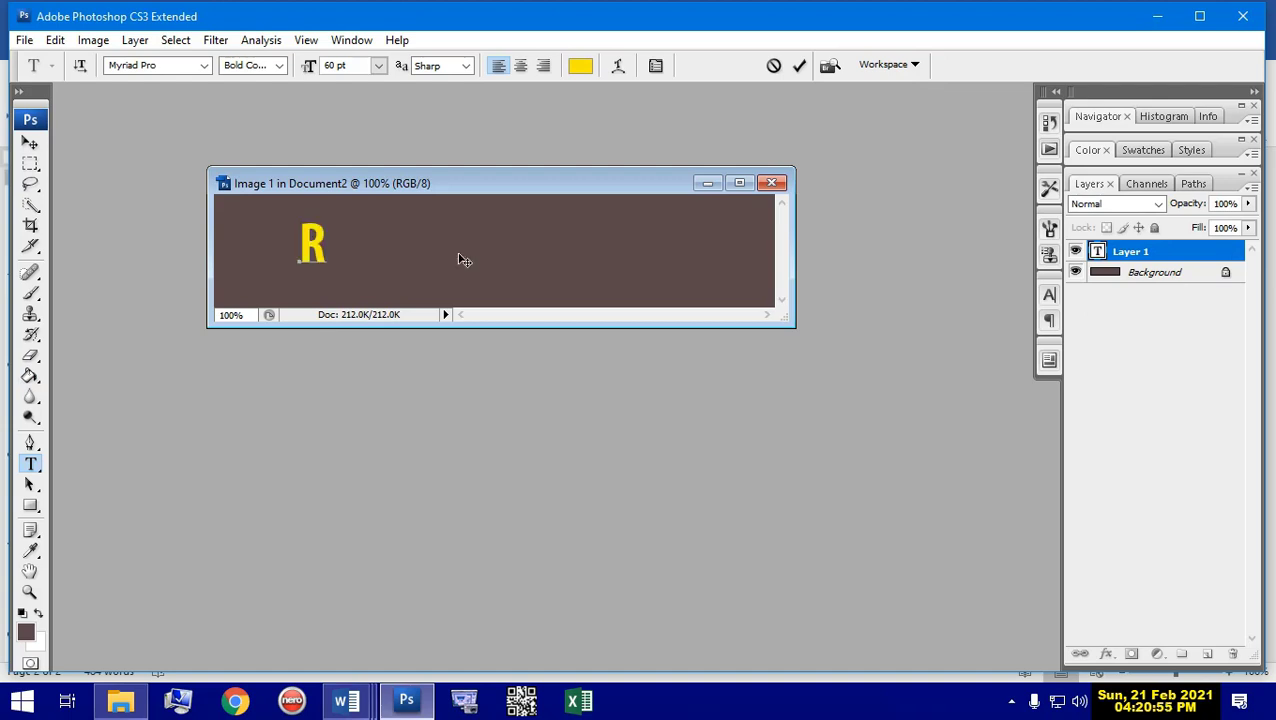
{"action": "type", "text": "aja"}
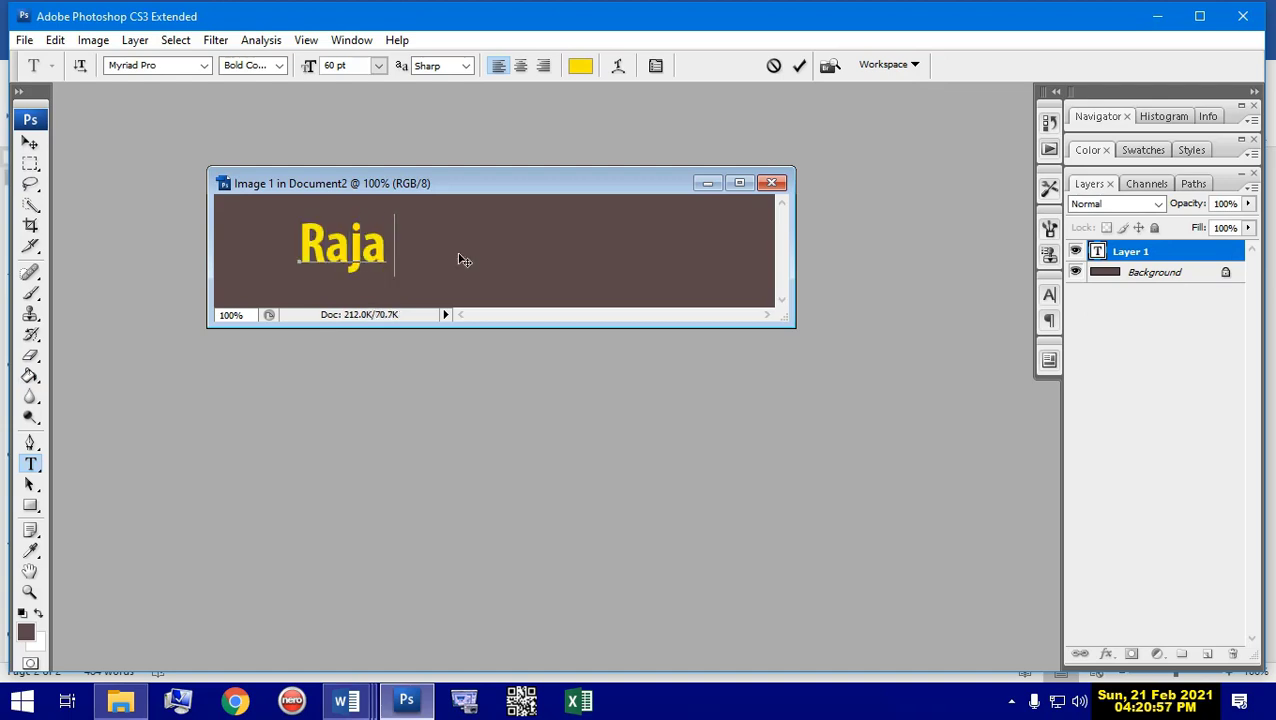
{"action": "type", "text": " com"}
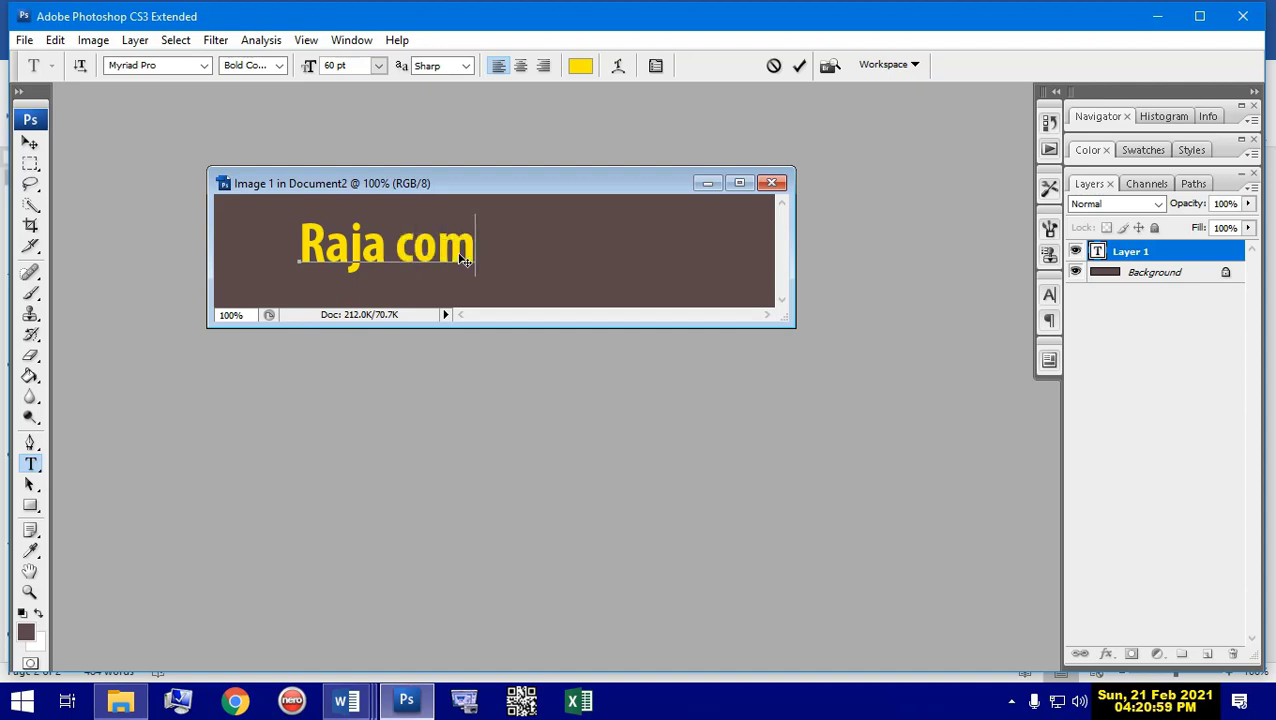
{"action": "type", "text": "puters"}
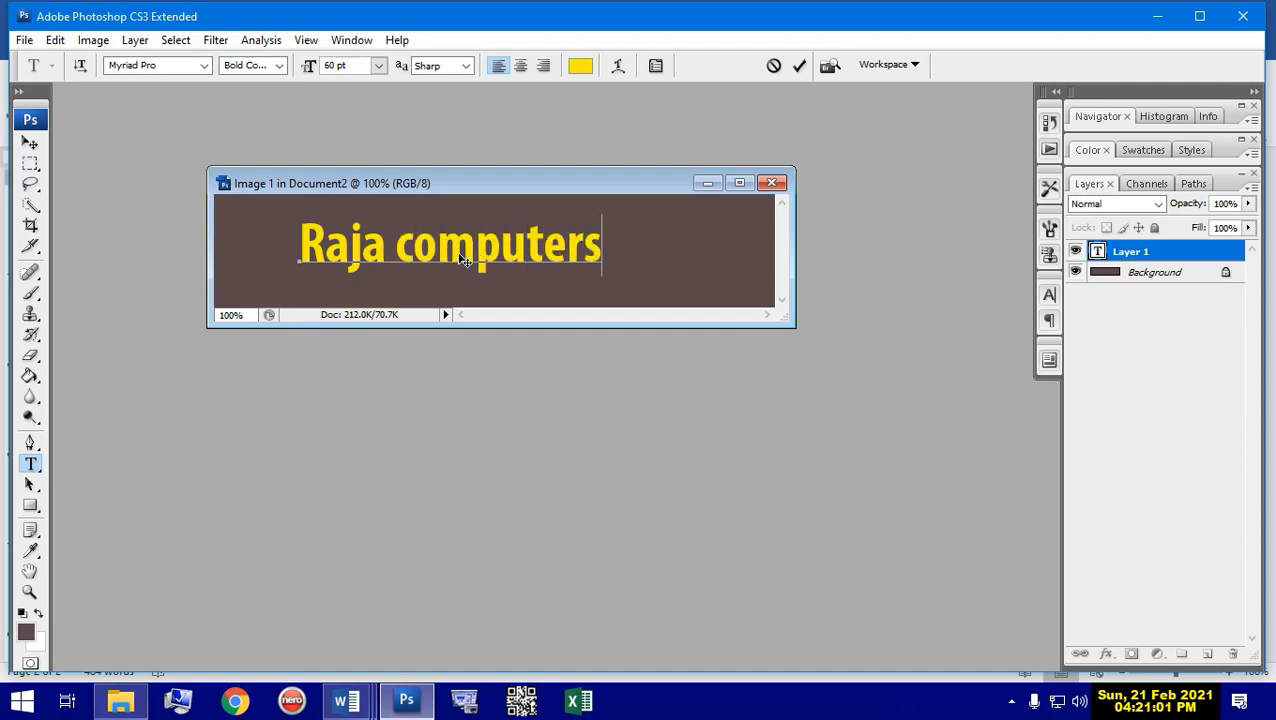
{"action": "left_click", "coordinate": [30, 143]}
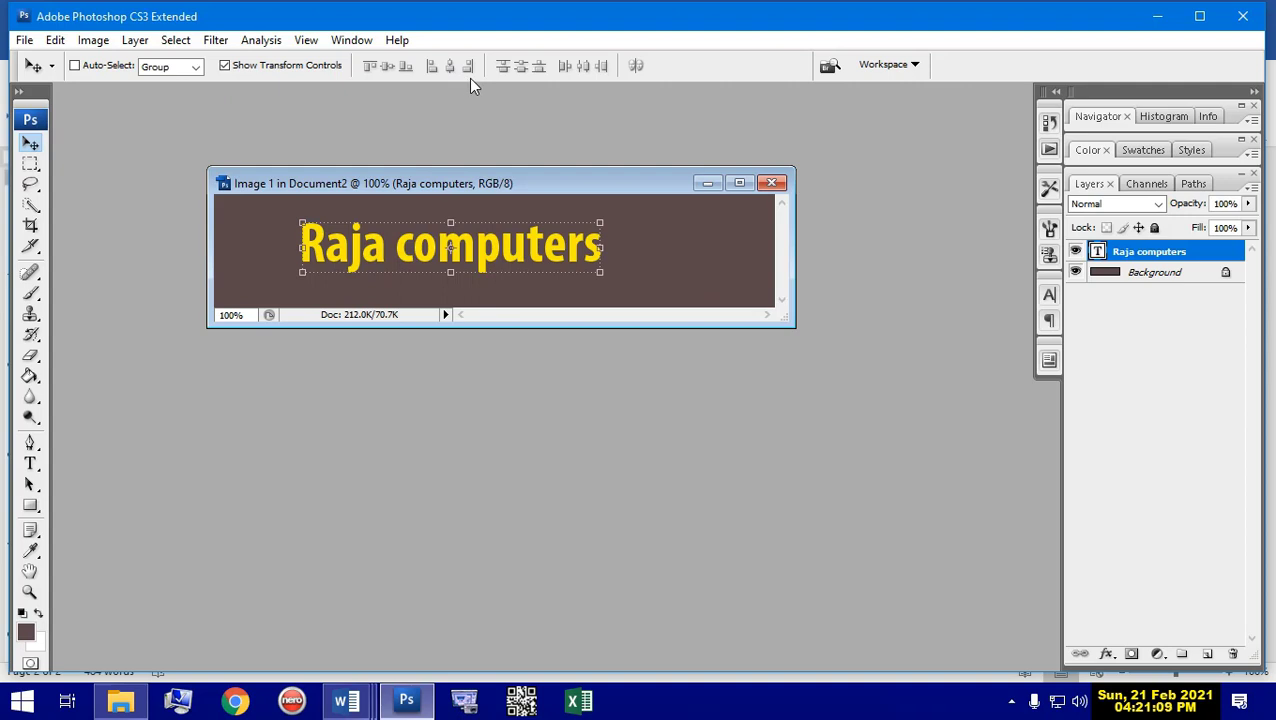
- Centre the 'Raja computers' text vertically and horizontally on the canvas
{"action": "key", "text": "ctrl+a"}
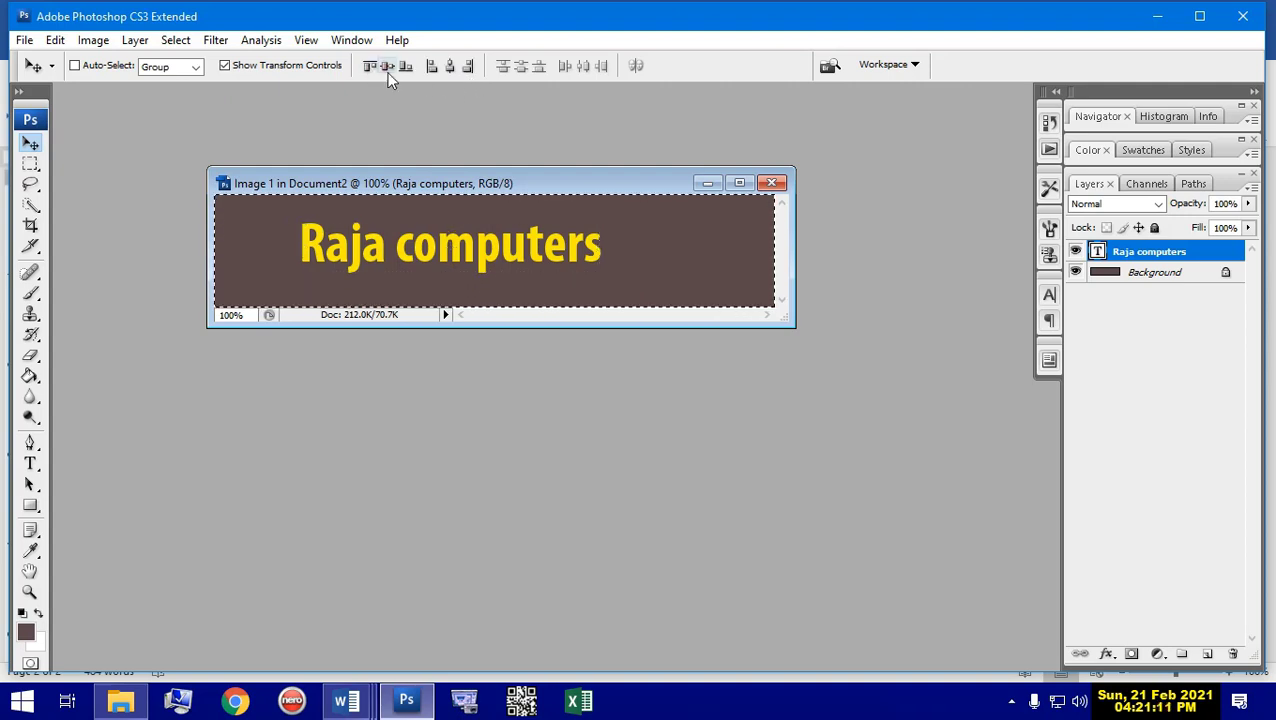
{"action": "left_click", "coordinate": [388, 66]}
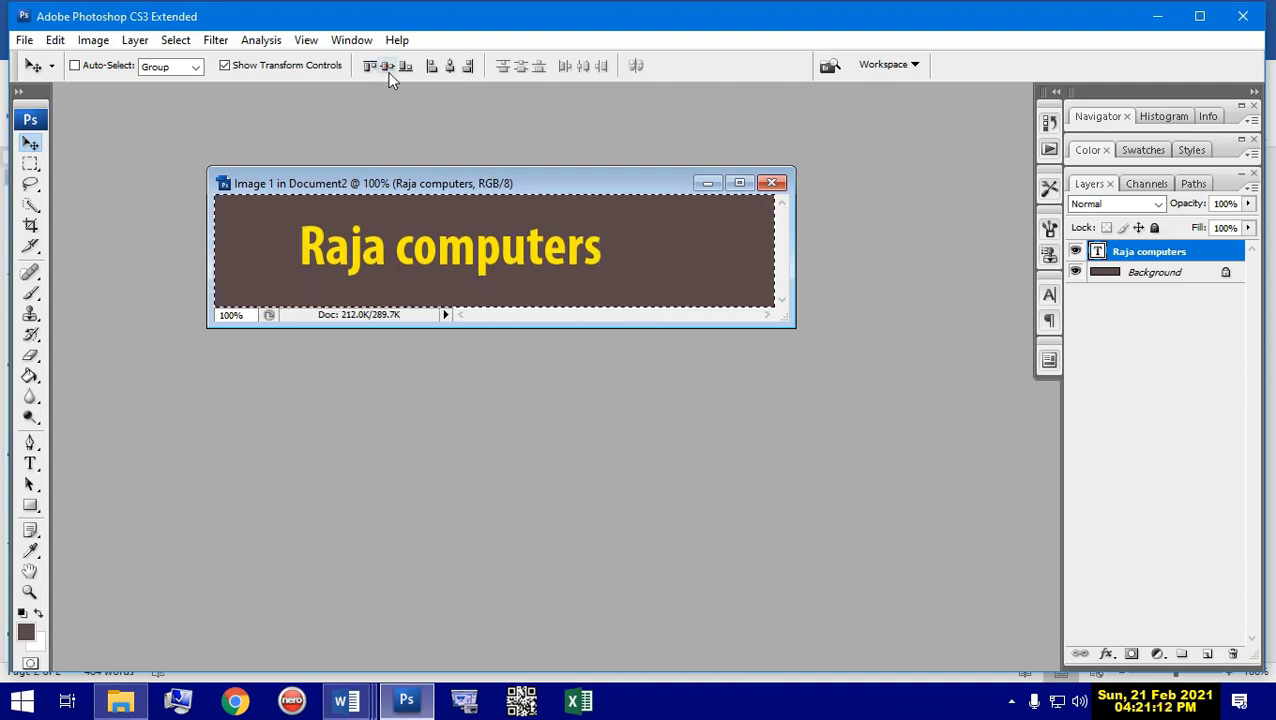
{"action": "left_click", "coordinate": [448, 72]}
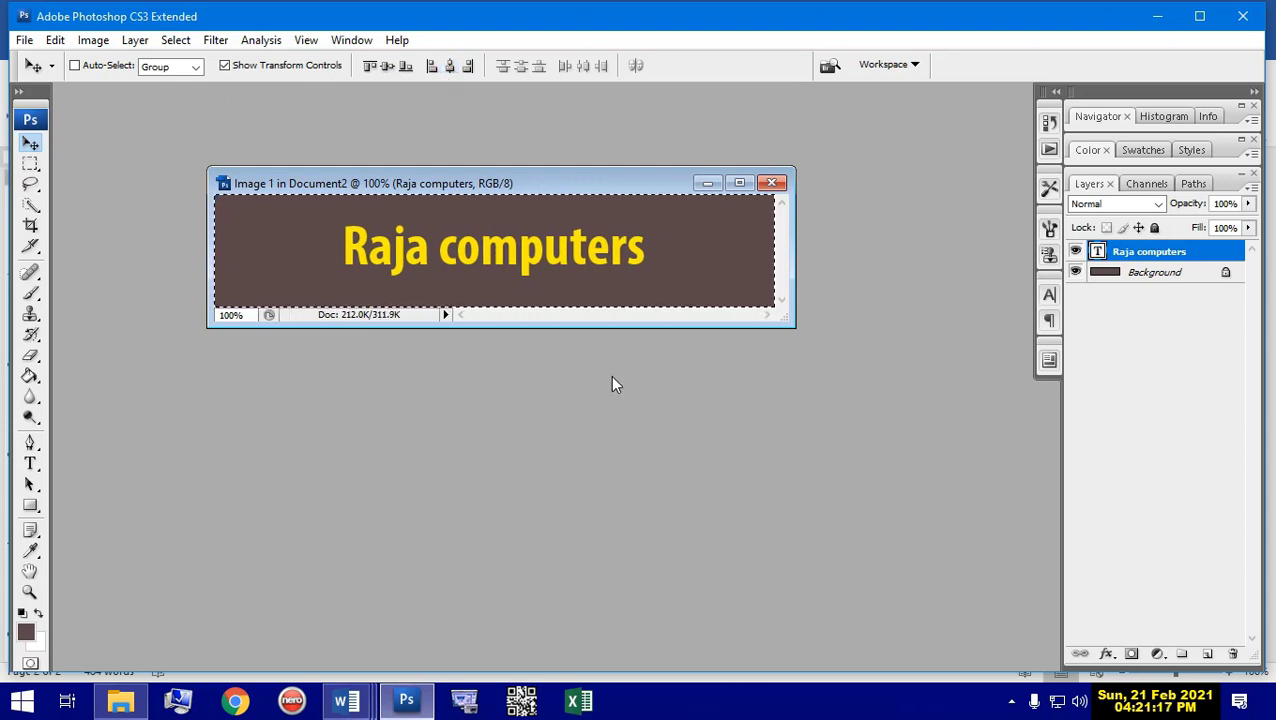
{"action": "key", "text": "ctrl+d"}
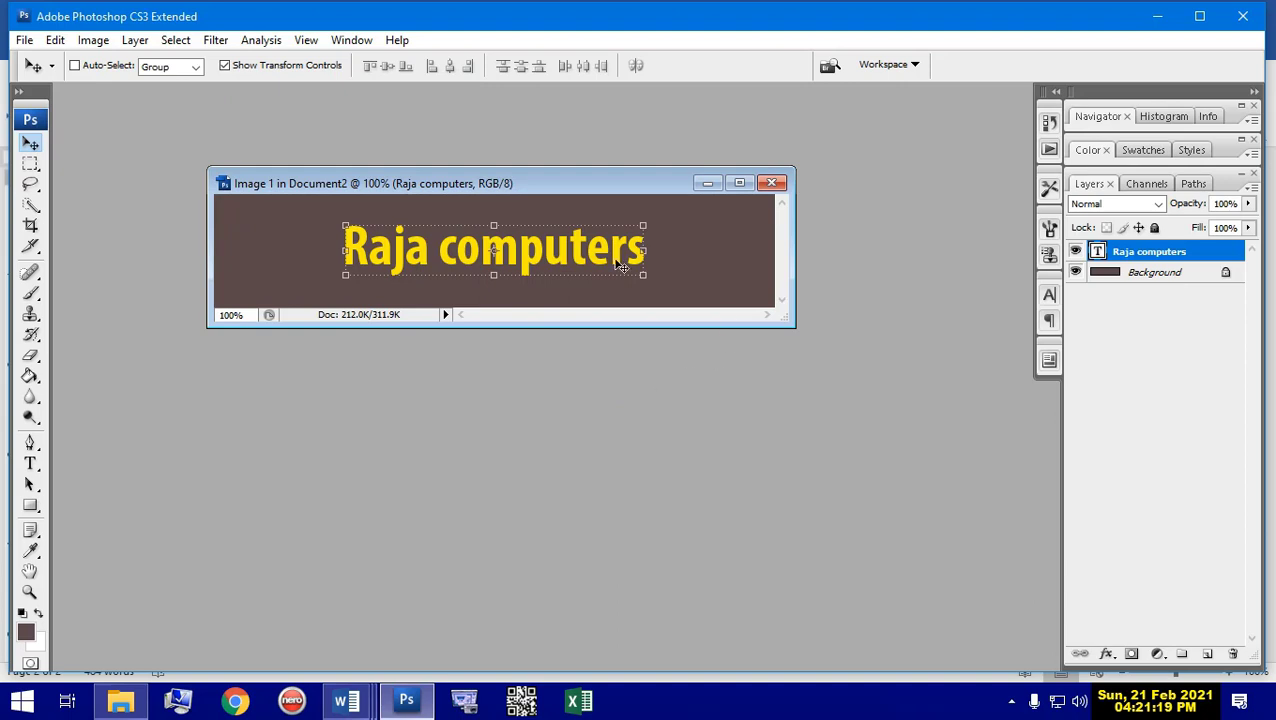
{"action": "left_click", "coordinate": [30, 165]}
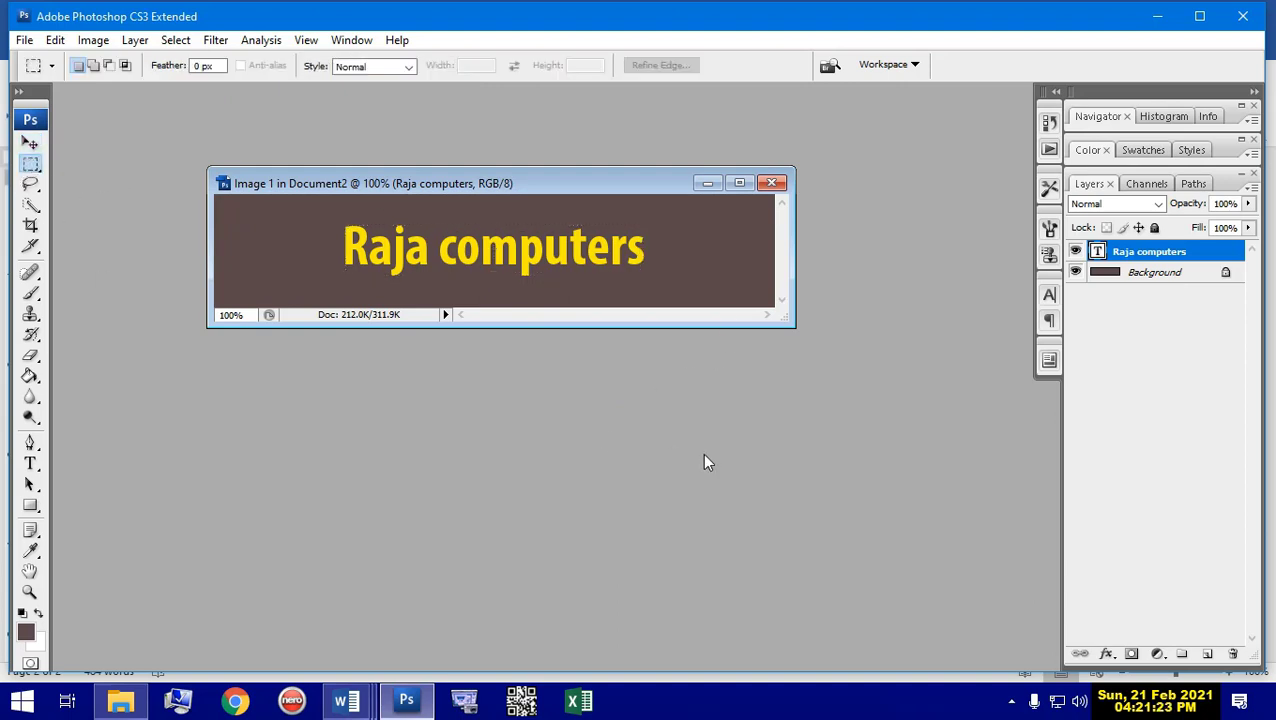
- Save the banner as RC.psd in Photoshop format and close Photoshop
{"action": "key", "text": "ctrl+s"}
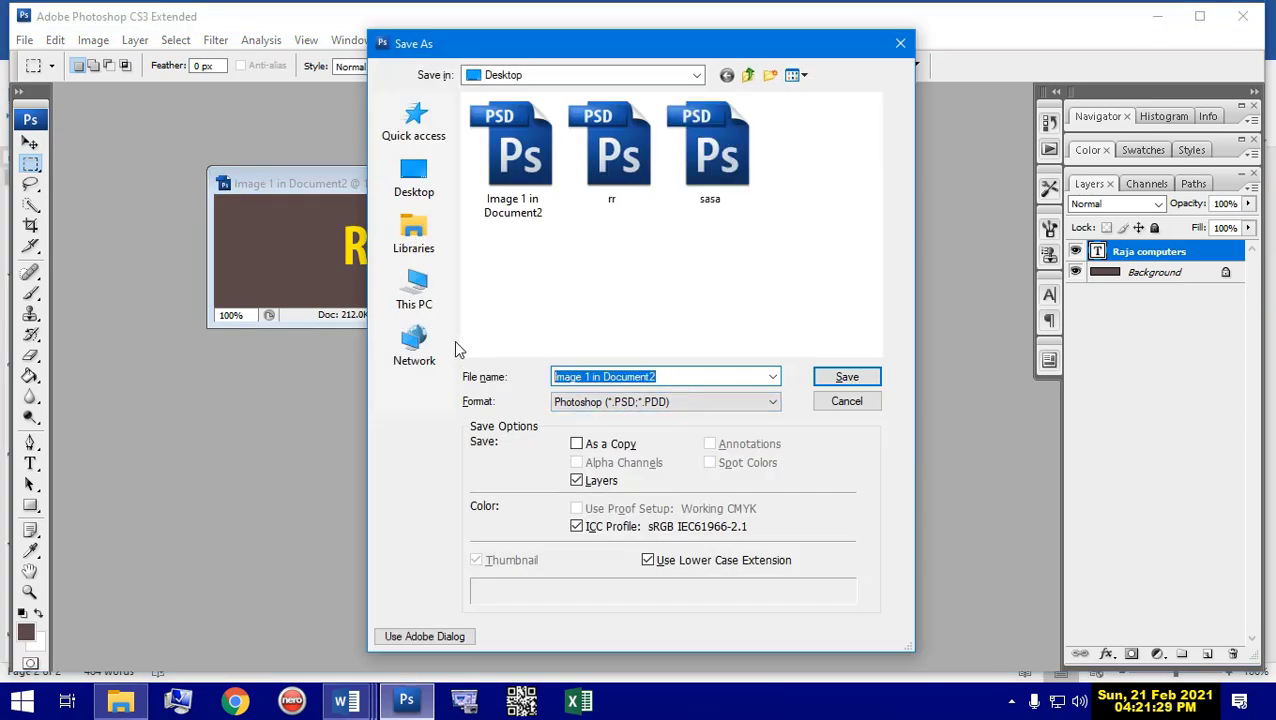
{"action": "type", "text": "RC"}
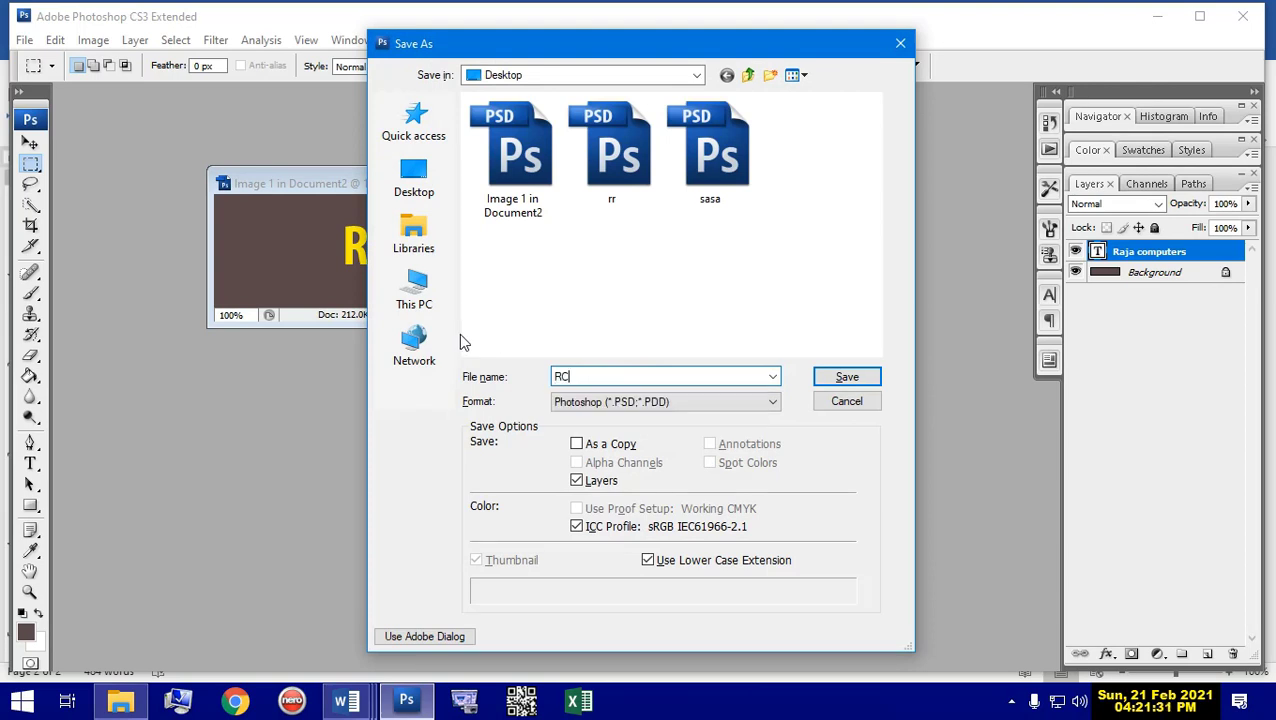
{"action": "left_click", "coordinate": [846, 377]}
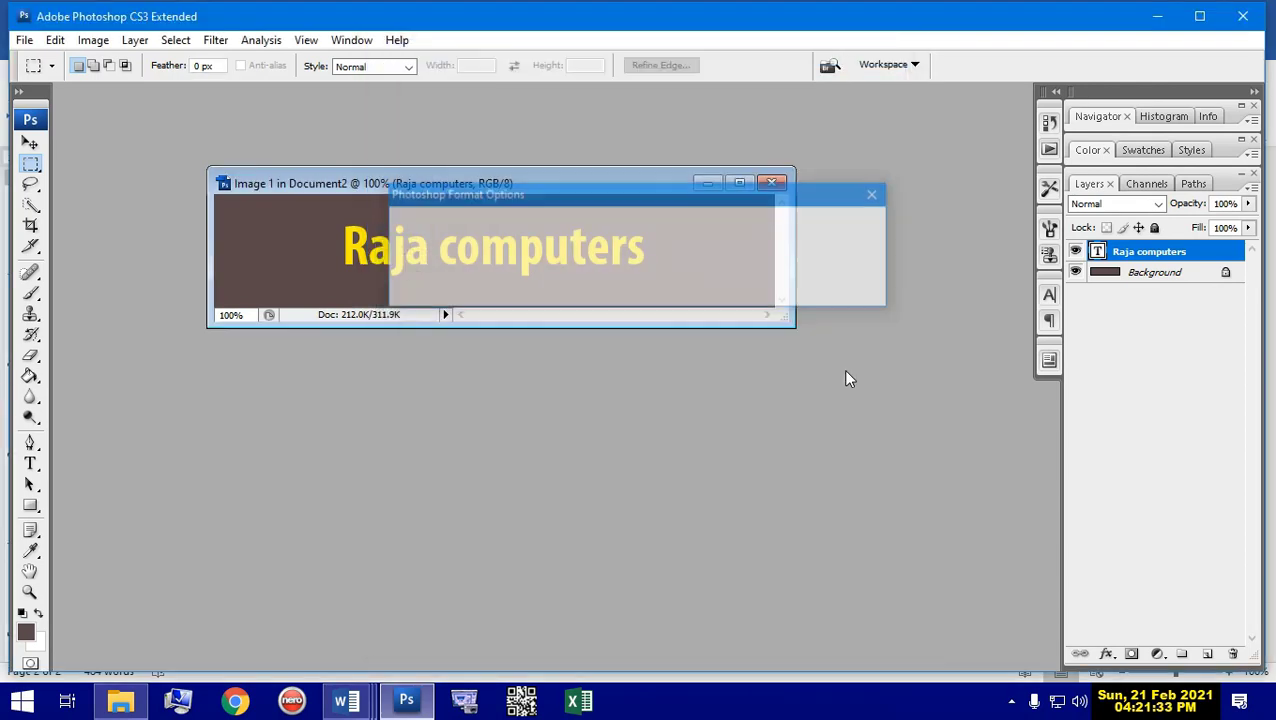
{"action": "left_click", "coordinate": [854, 224]}
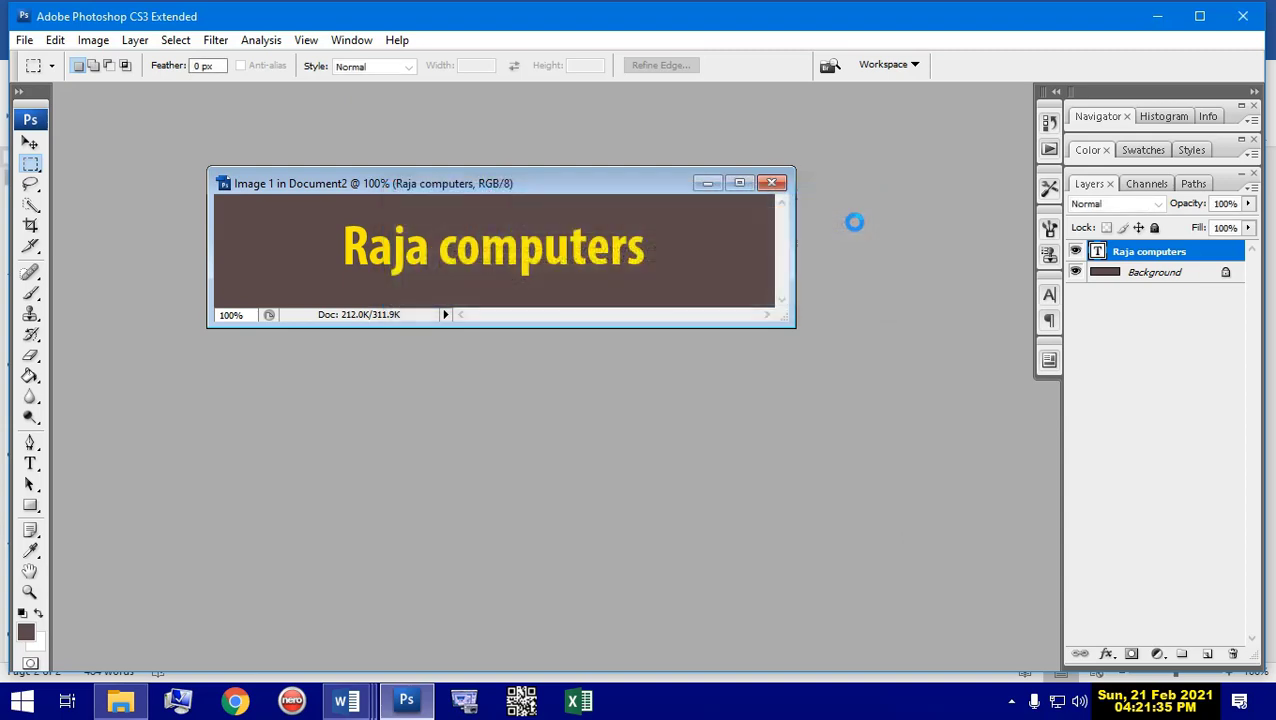
{"action": "left_click", "coordinate": [1236, 19]}
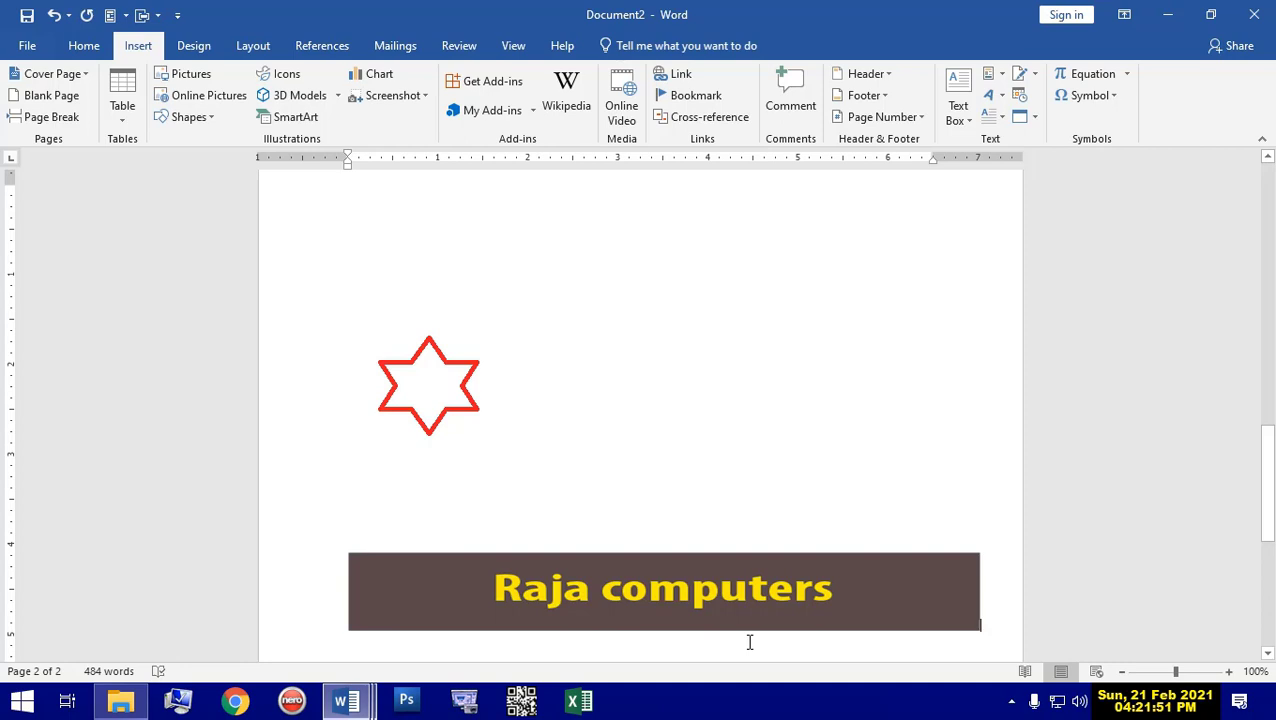
- Open the Insert Object dialog, then dismiss it without inserting anything
{"action": "left_click", "coordinate": [1035, 120]}
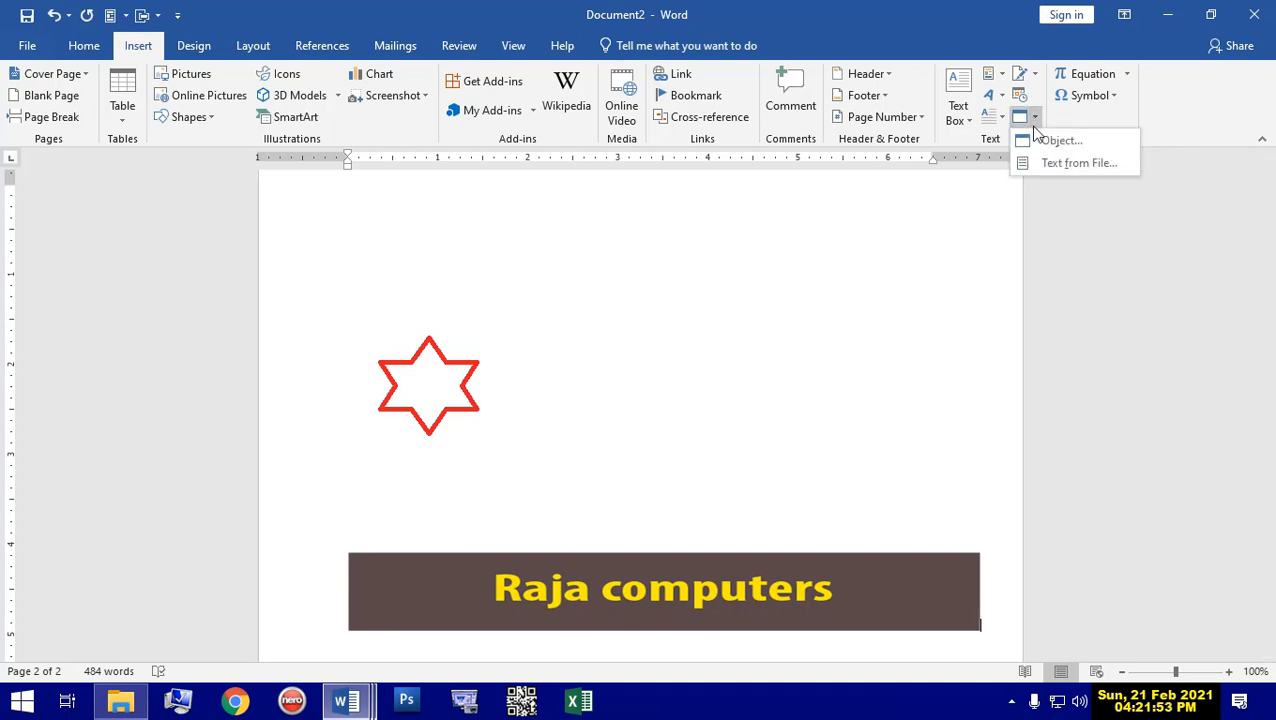
{"action": "left_click", "coordinate": [1043, 140]}
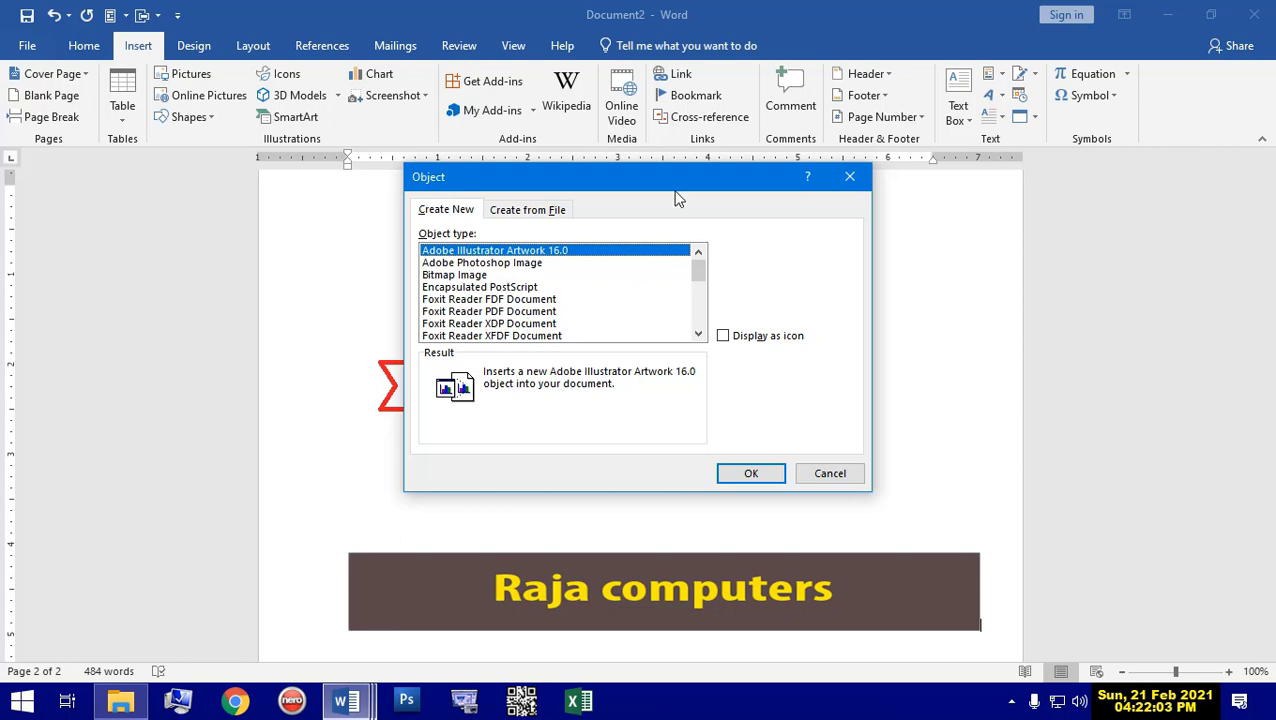
{"action": "left_click", "coordinate": [853, 181]}
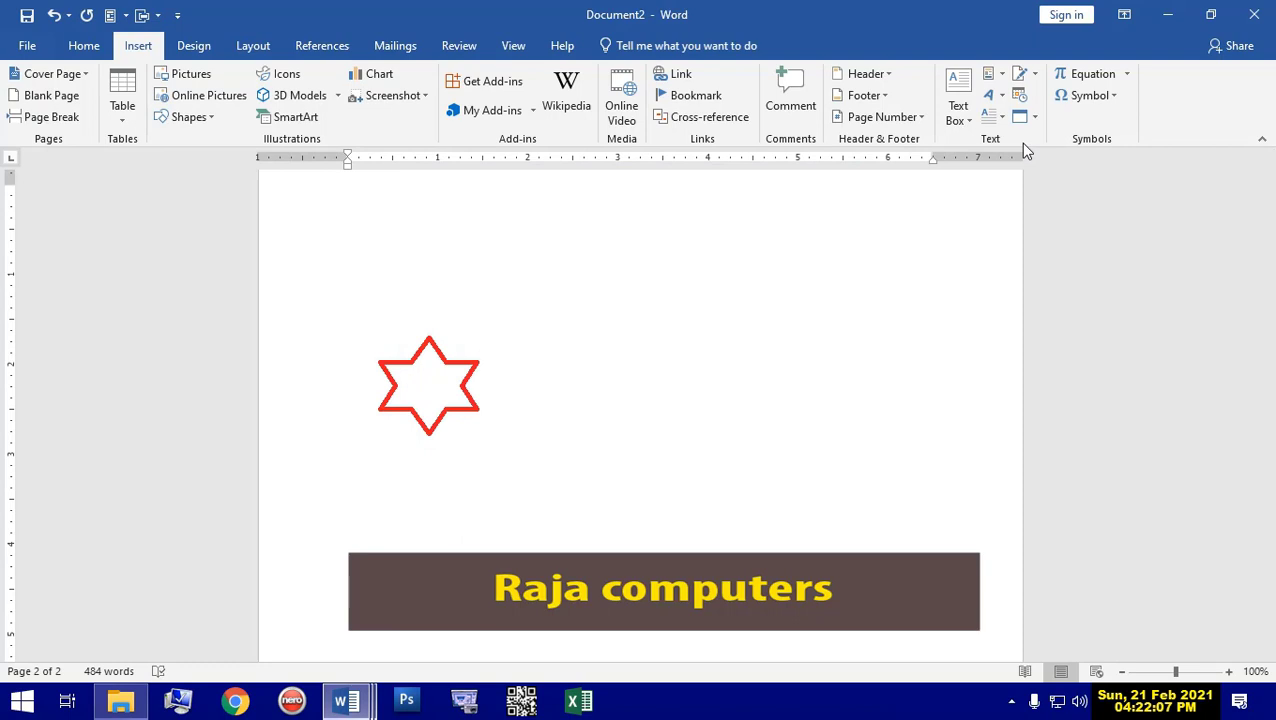
- Place the caret on the empty line below the 'Raja computers' banner
{"action": "left_click", "coordinate": [1128, 77]}
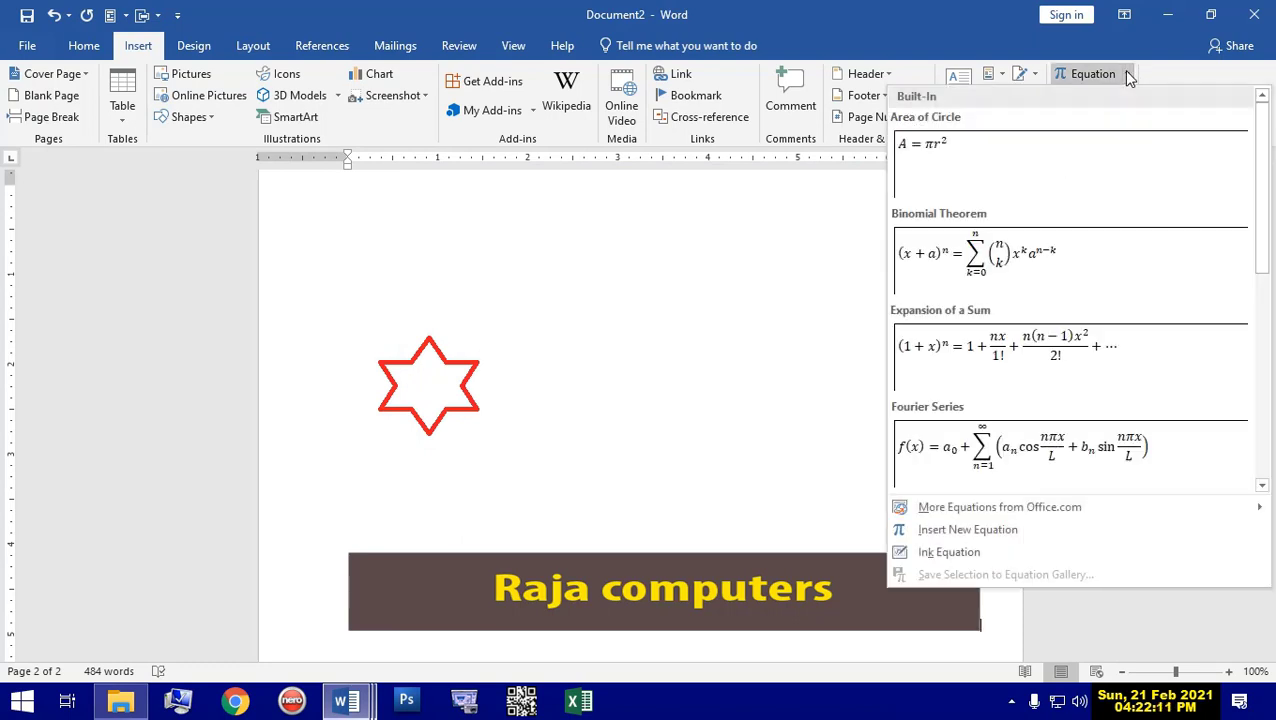
{"action": "left_click", "coordinate": [587, 295]}
{"action": "scroll", "coordinate": [598, 290], "scroll_direction": "down", "scroll_amount": 3}
{"action": "scroll", "coordinate": [607, 276], "scroll_direction": "down", "scroll_amount": 4}
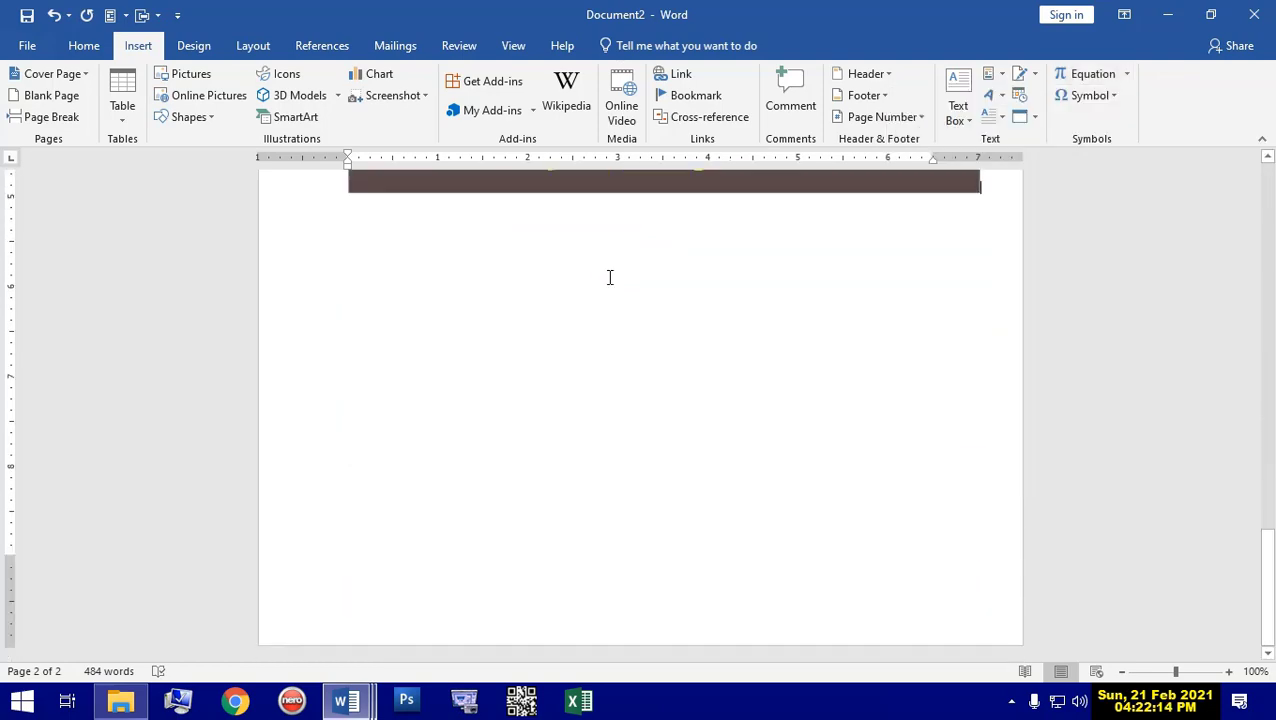
{"action": "scroll", "coordinate": [610, 273], "scroll_direction": "up", "scroll_amount": 8}
{"action": "scroll", "coordinate": [611, 272], "scroll_direction": "up", "scroll_amount": 6}
{"action": "scroll", "coordinate": [611, 272], "scroll_direction": "up", "scroll_amount": 4}
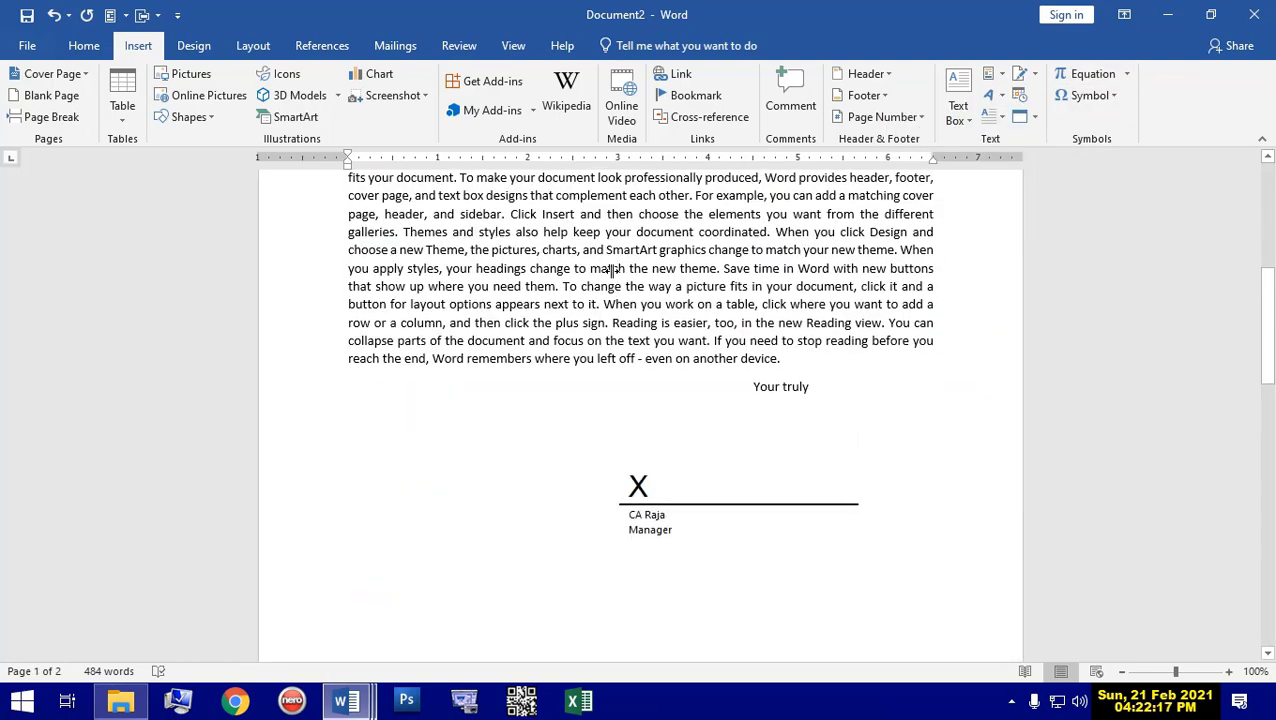
{"action": "scroll", "coordinate": [641, 251], "scroll_direction": "down", "scroll_amount": 10}
{"action": "scroll", "coordinate": [643, 250], "scroll_direction": "down", "scroll_amount": 7}
{"action": "scroll", "coordinate": [600, 290], "scroll_direction": "down", "scroll_amount": 2}
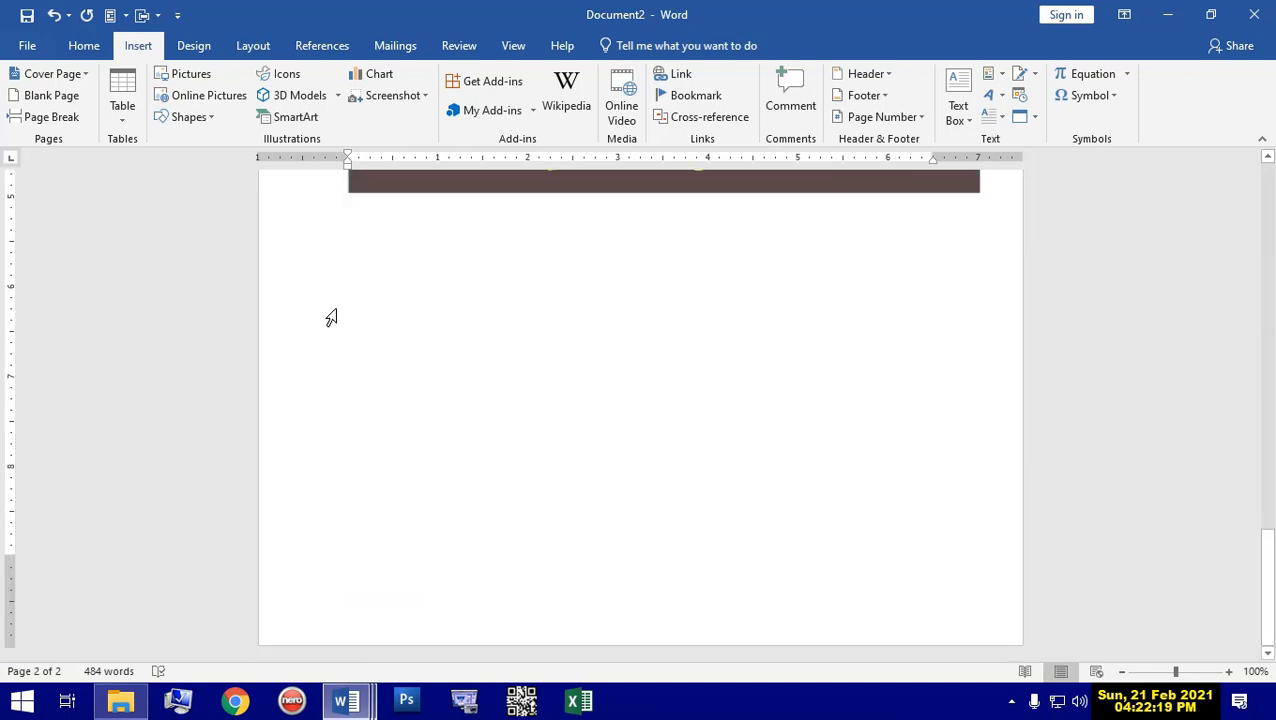
{"action": "double_click", "coordinate": [367, 336]}
{"action": "left_click", "coordinate": [369, 336]}
- Insert the built-in Binomial Theorem equation, (x + a)^n, and move the caret past it
{"action": "left_click", "coordinate": [1124, 76]}
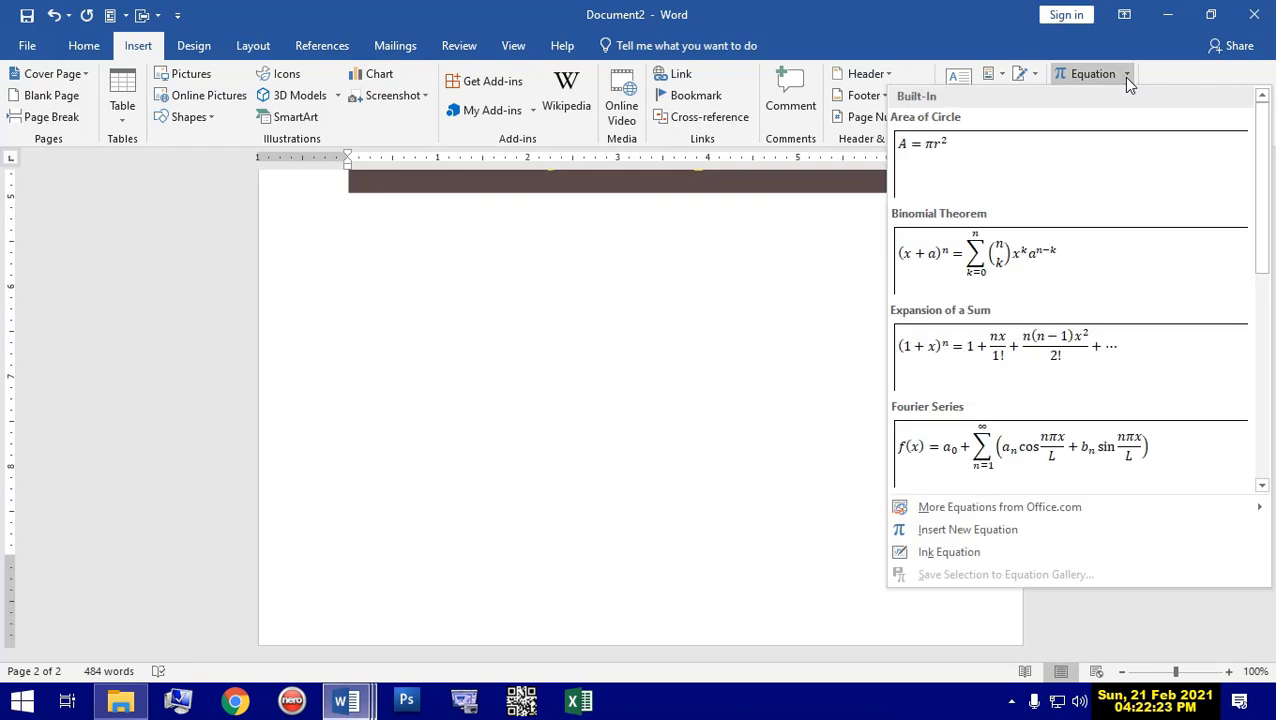
{"action": "left_click", "coordinate": [990, 258]}
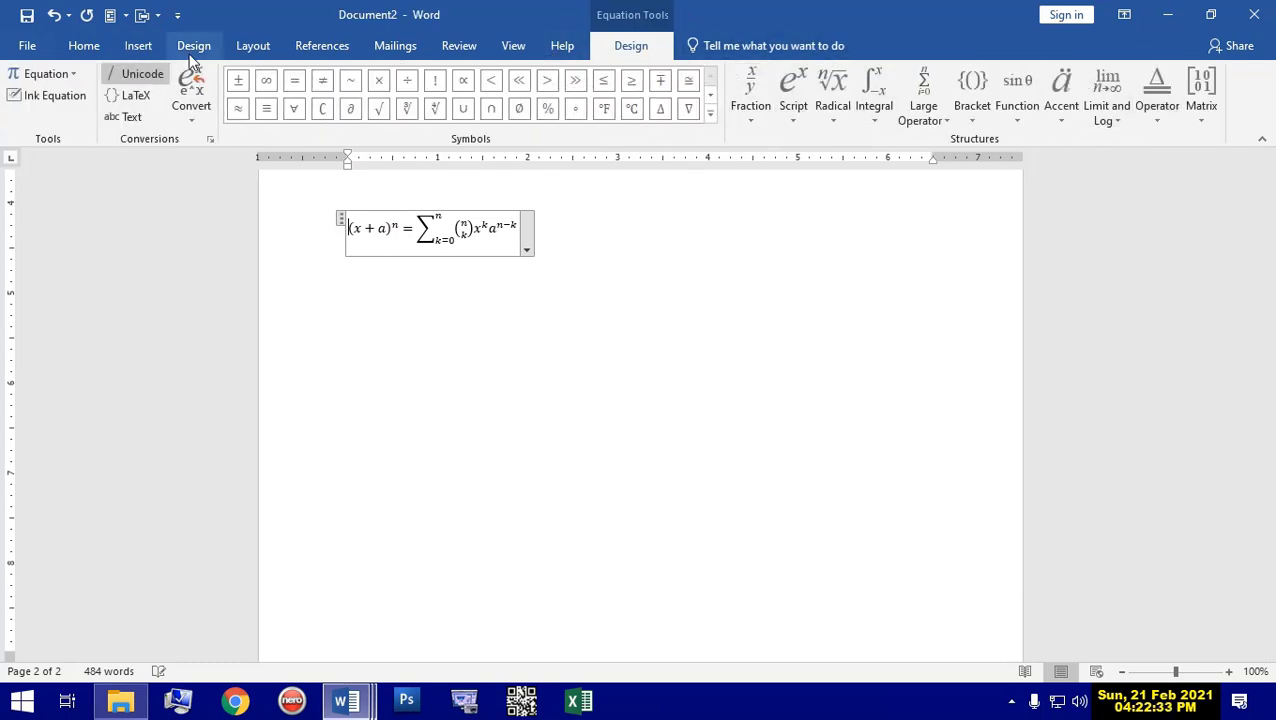
{"action": "left_click", "coordinate": [142, 50]}
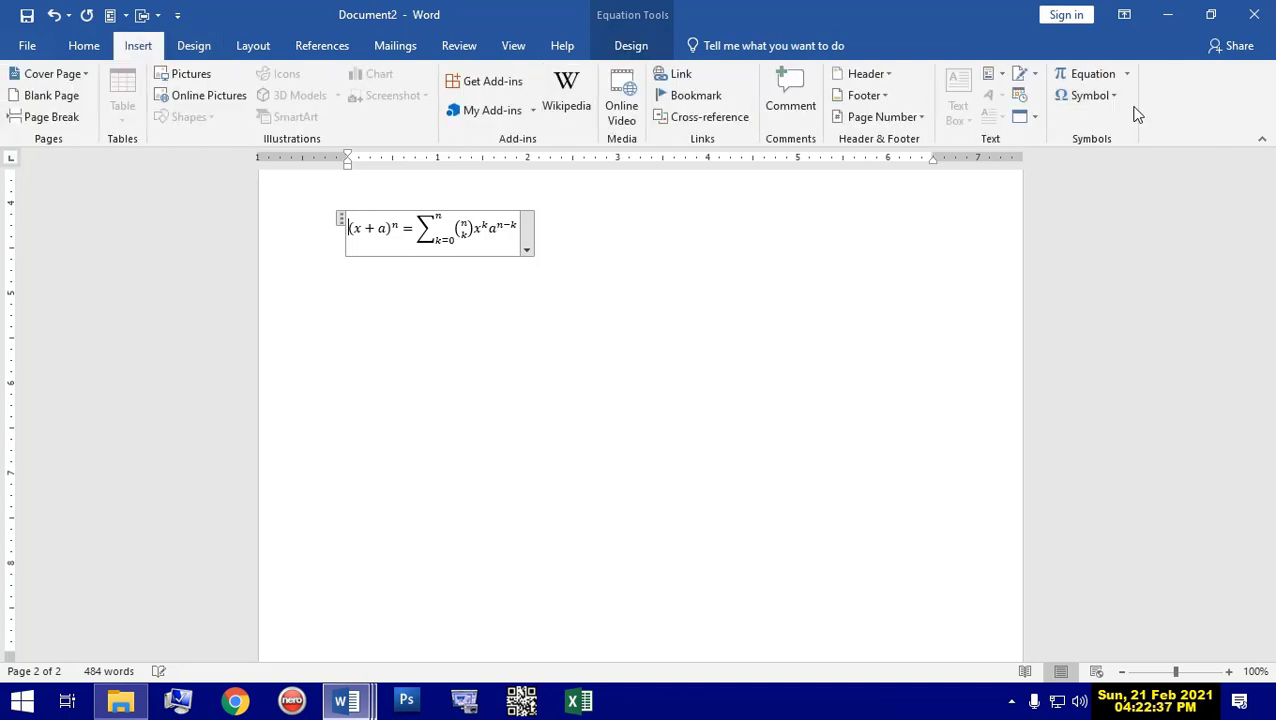
{"action": "left_click", "coordinate": [615, 237]}
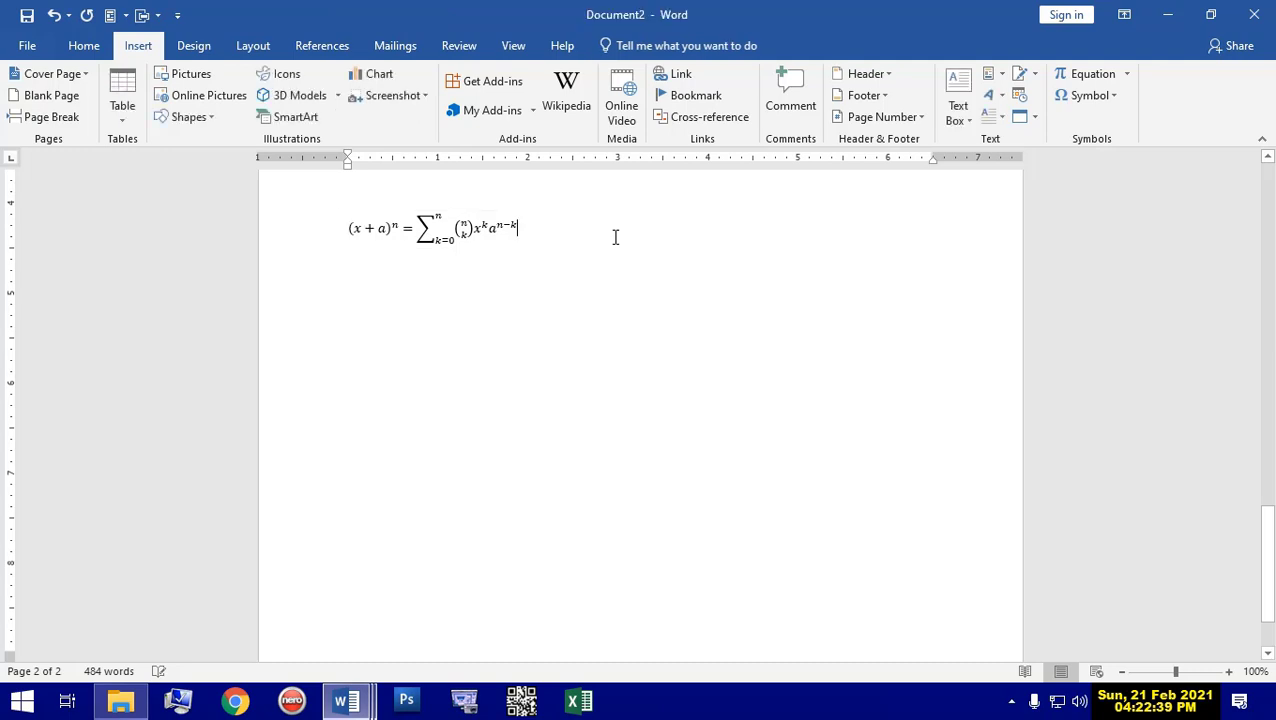
- Insert the Copyright Sign © from More Symbols on a new line below the equation
{"action": "key", "text": "Return"}
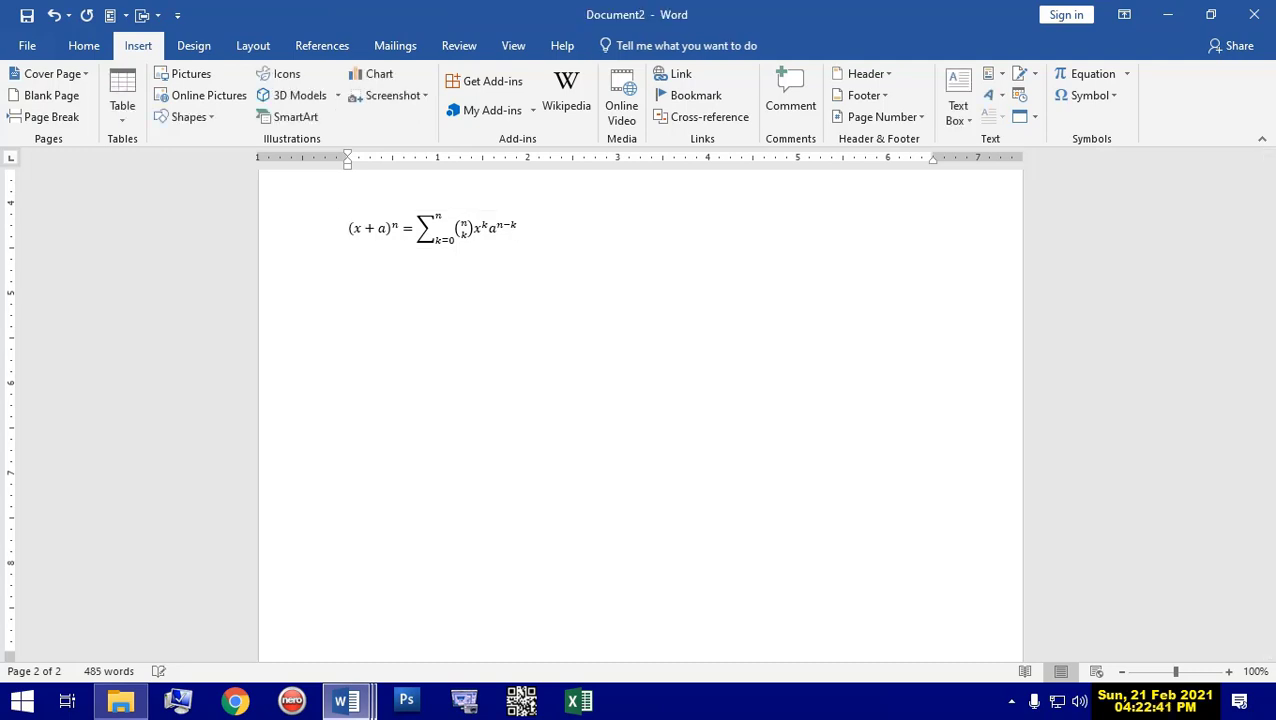
{"action": "left_click", "coordinate": [1111, 93]}
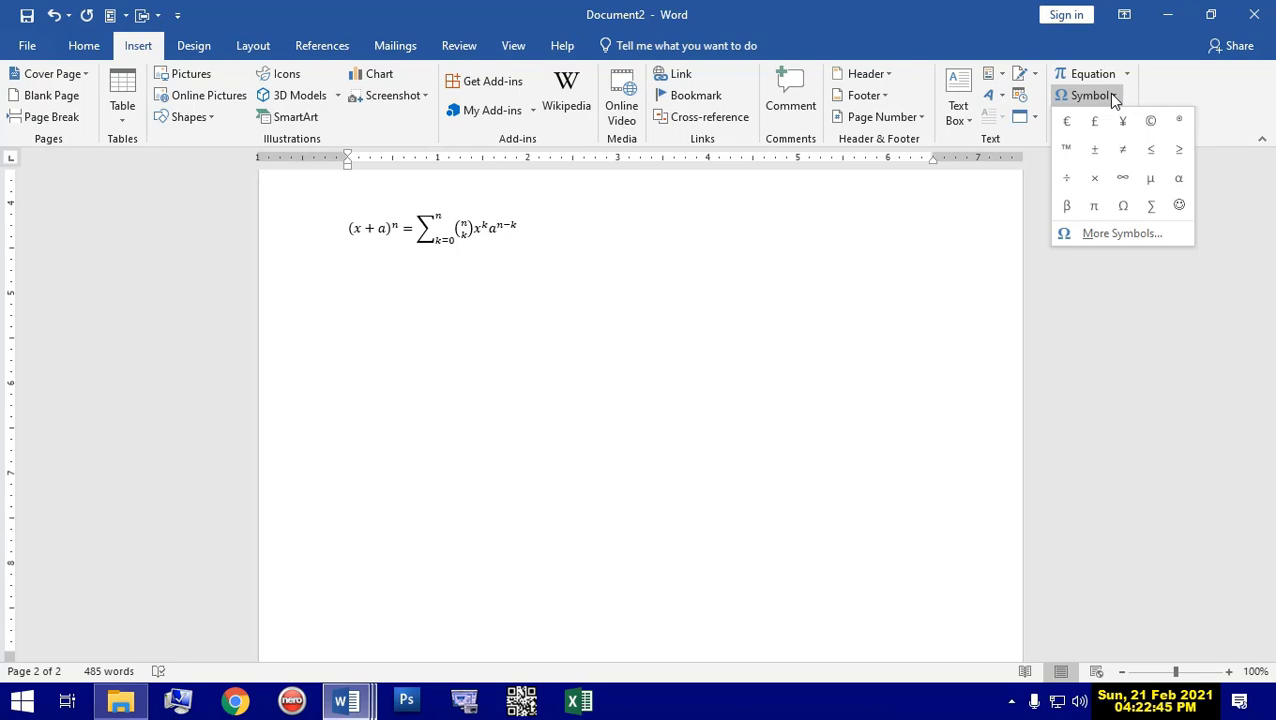
{"action": "left_click", "coordinate": [1121, 233]}
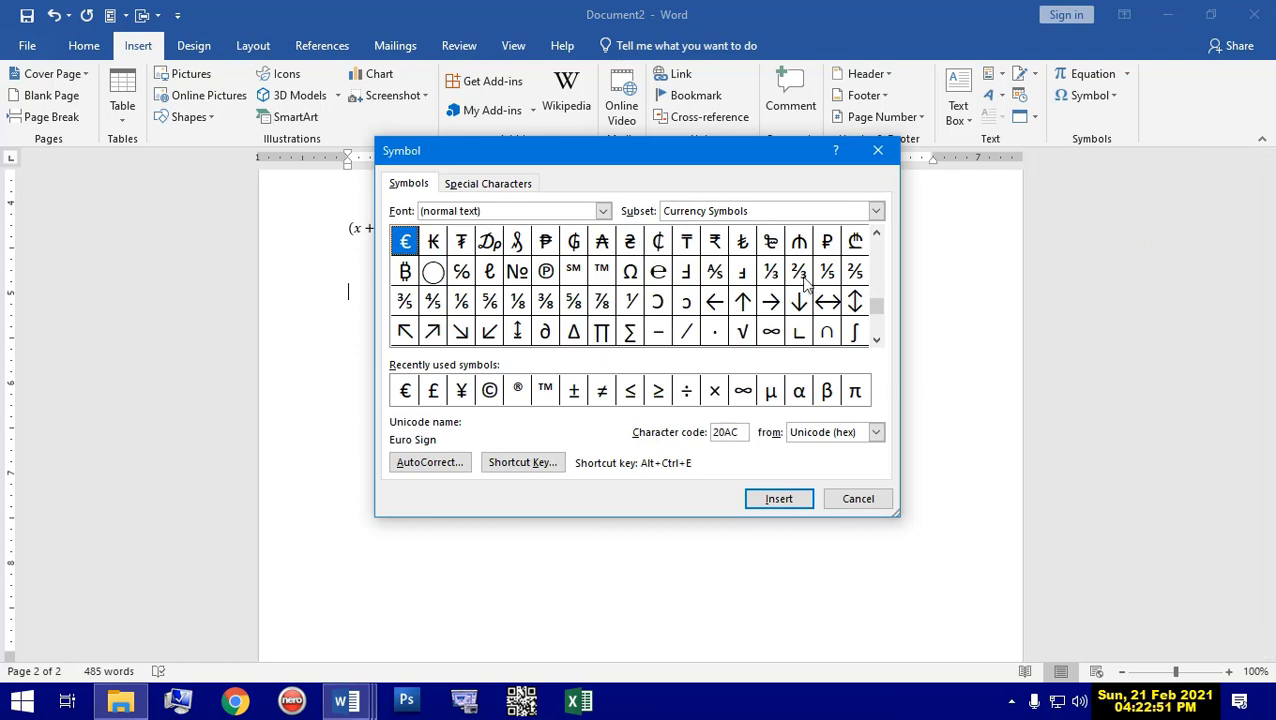
{"action": "left_click_drag", "start_coordinate": [876, 305], "coordinate": [879, 270]}
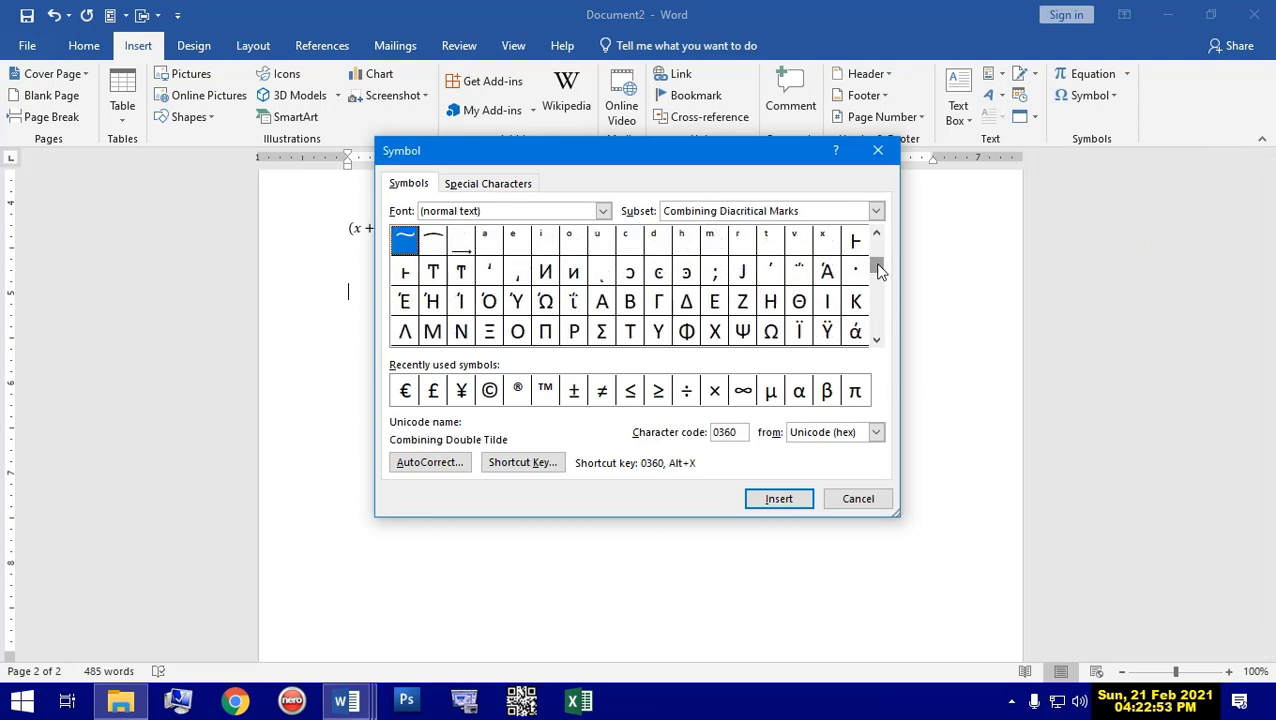
{"action": "left_click_drag", "start_coordinate": [874, 278], "coordinate": [886, 315]}
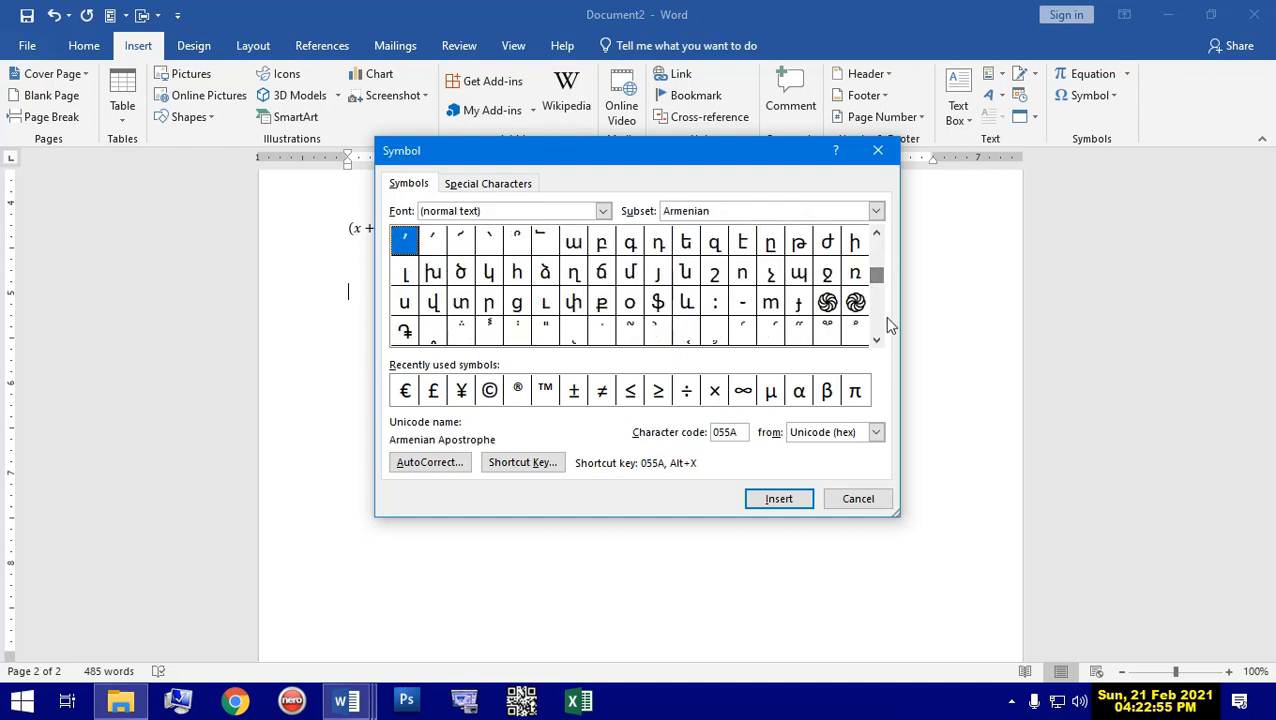
{"action": "left_click", "coordinate": [876, 344]}
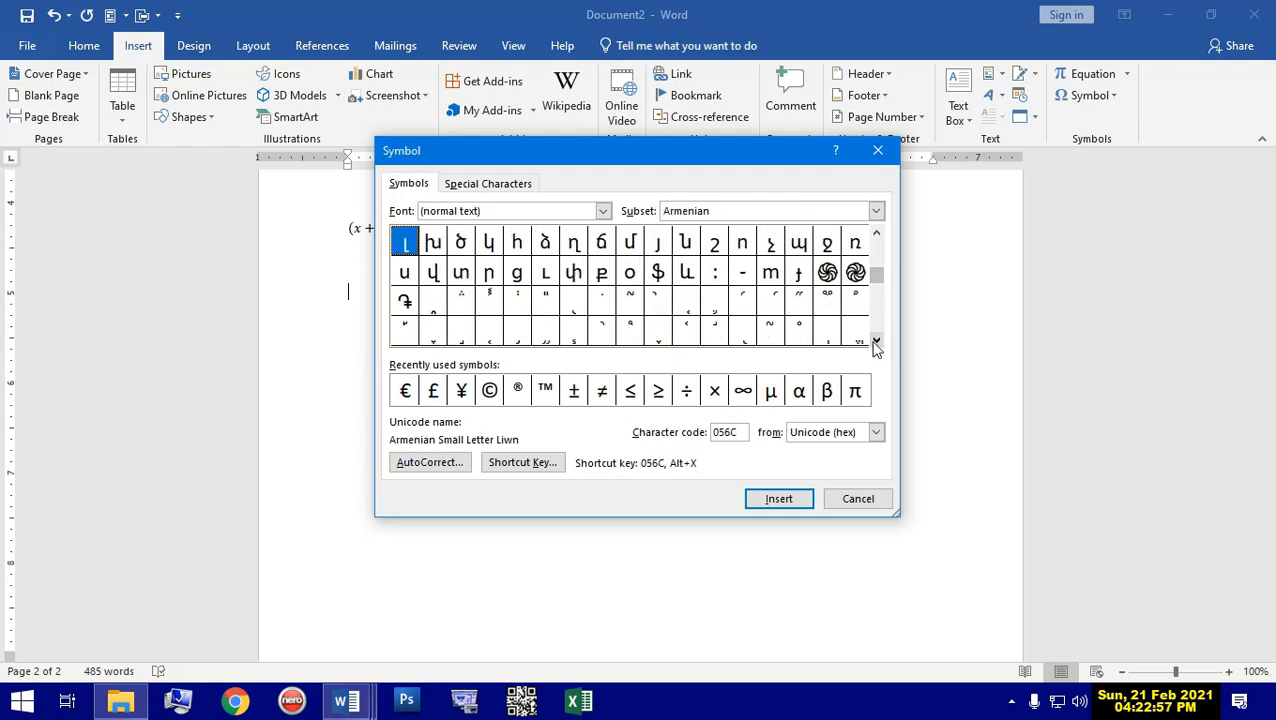
{"action": "left_click", "coordinate": [876, 344]}
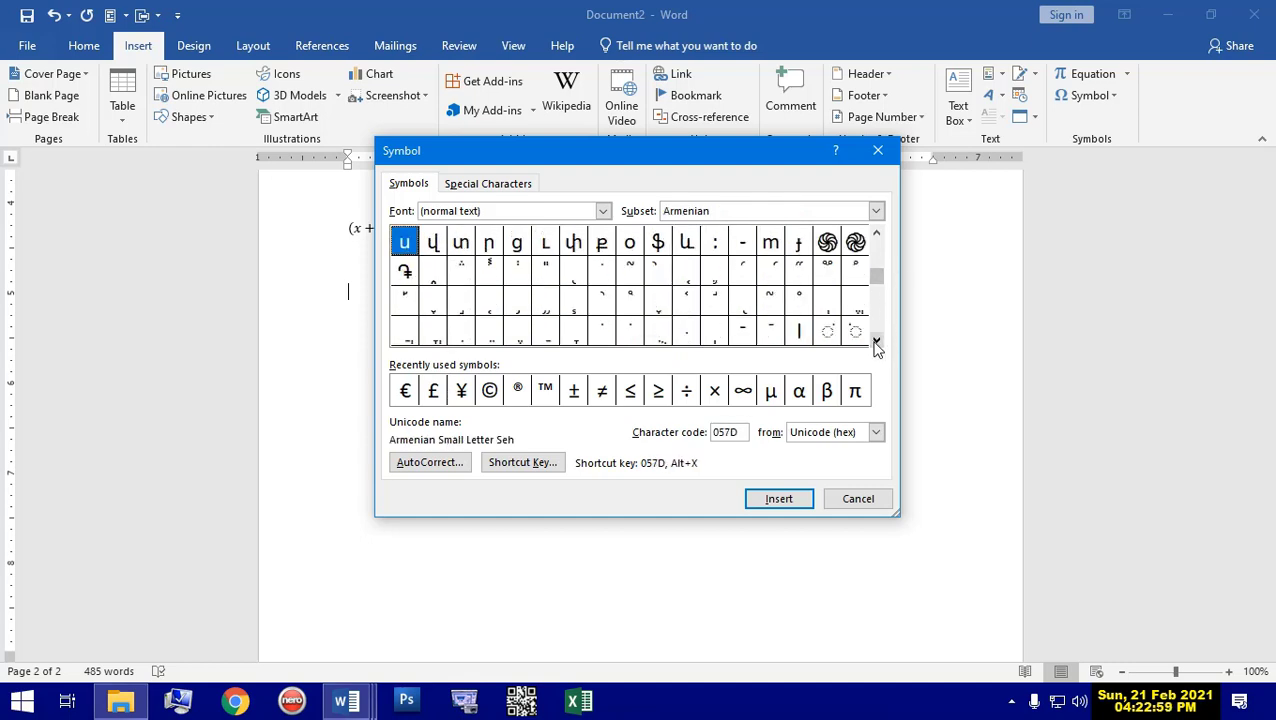
{"action": "left_click", "coordinate": [876, 344]}
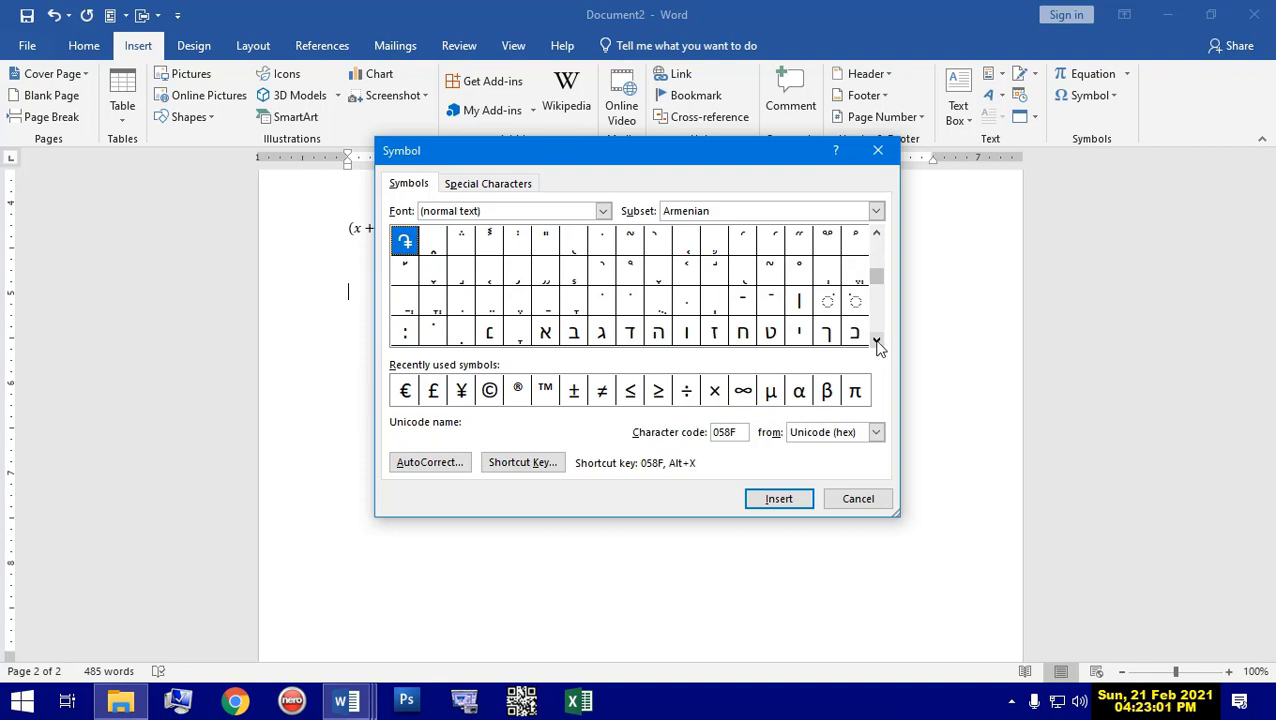
{"action": "left_click", "coordinate": [489, 396]}
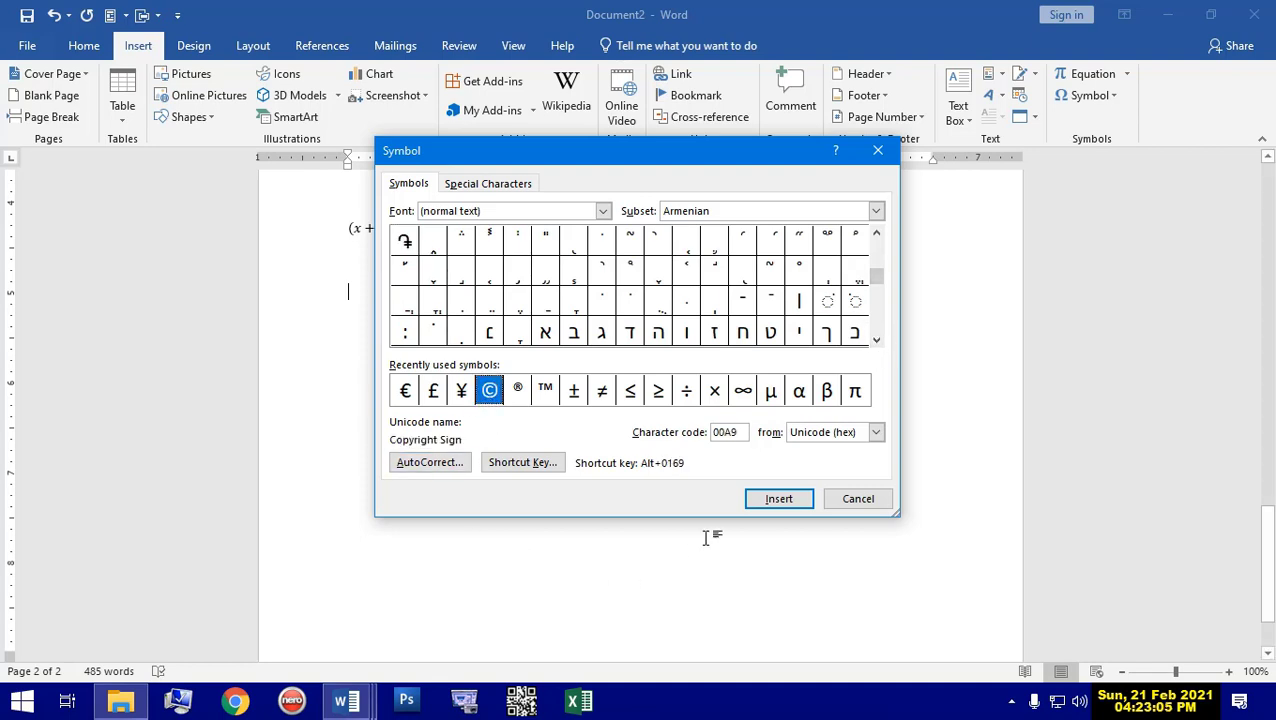
{"action": "left_click", "coordinate": [790, 506]}
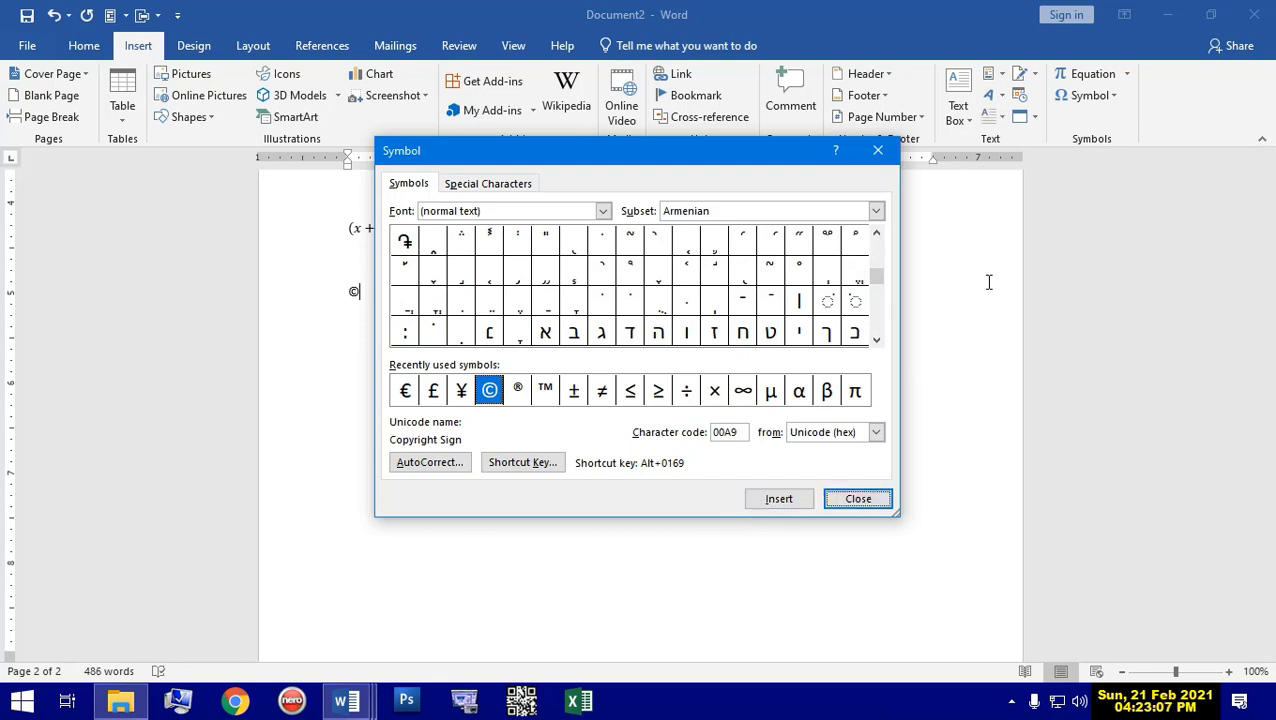
{"action": "left_click", "coordinate": [877, 152]}
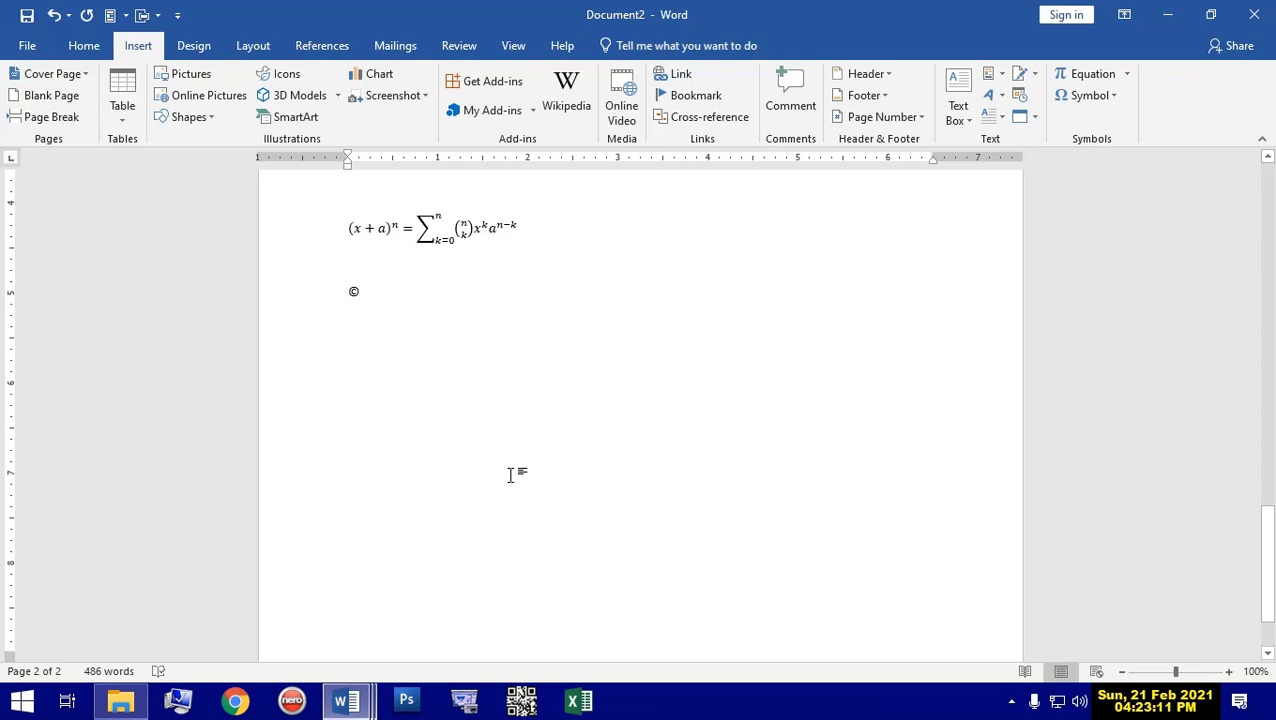
- Zoom in and back to 100%, then bring up the Design formatting and theme options
{"action": "scroll", "coordinate": [512, 474], "scroll_direction": "up", "scroll_amount": 9, "text": "ctrl"}
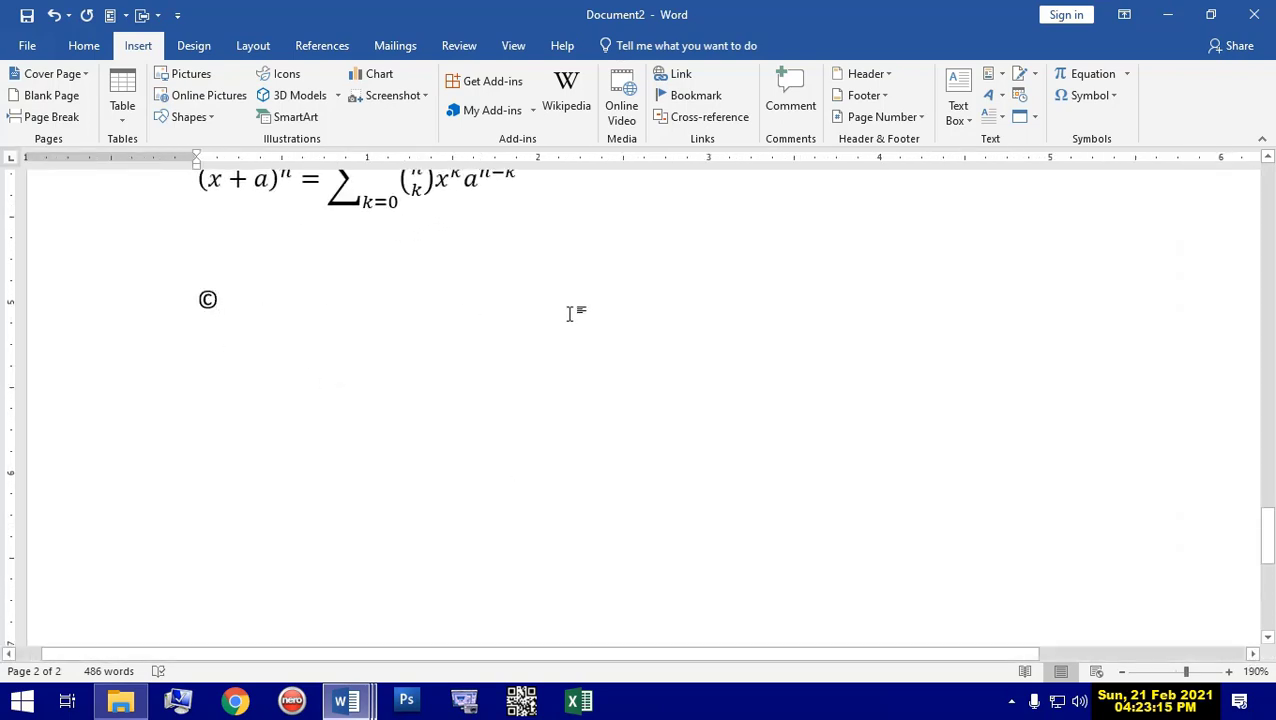
{"action": "scroll", "coordinate": [558, 308], "scroll_direction": "down", "scroll_amount": 5, "text": "ctrl"}
{"action": "scroll", "coordinate": [558, 308], "scroll_direction": "down", "scroll_amount": 2, "text": "ctrl"}
{"action": "scroll", "coordinate": [558, 308], "scroll_direction": "down", "scroll_amount": 1, "text": "ctrl"}
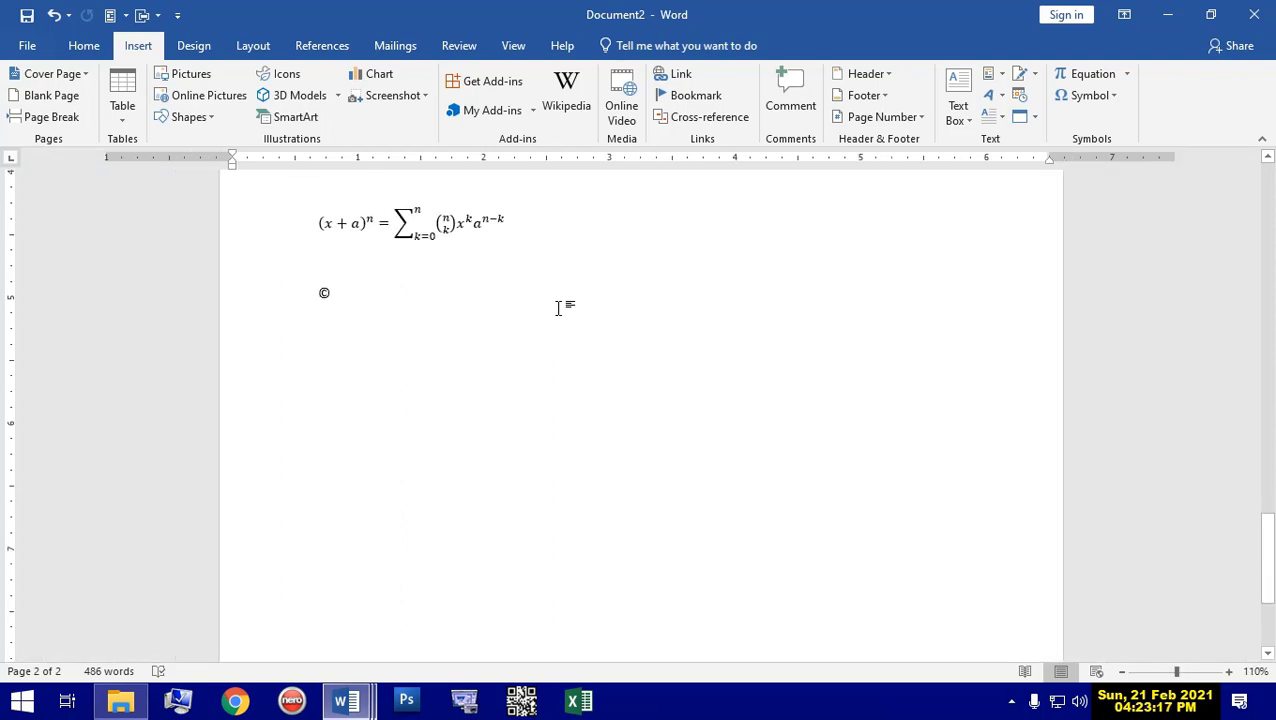
{"action": "scroll", "coordinate": [558, 308], "scroll_direction": "down", "scroll_amount": 1, "text": "ctrl"}
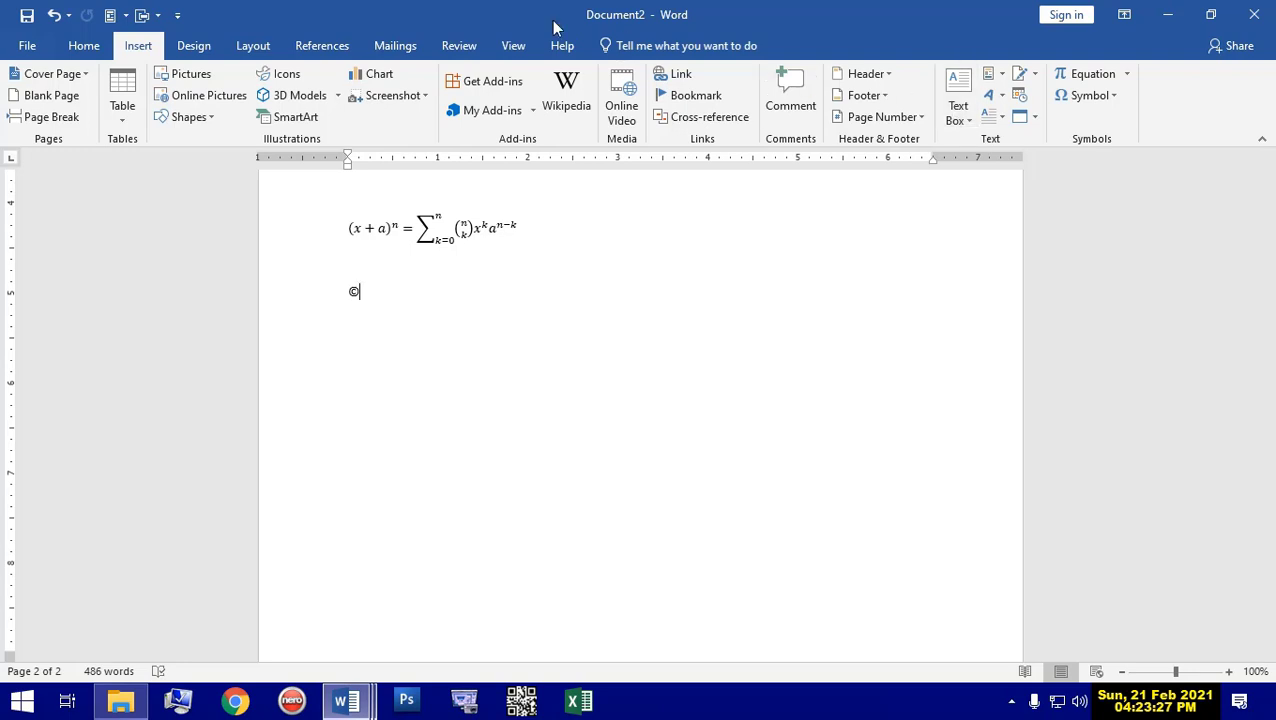
{"action": "left_click", "coordinate": [197, 46]}
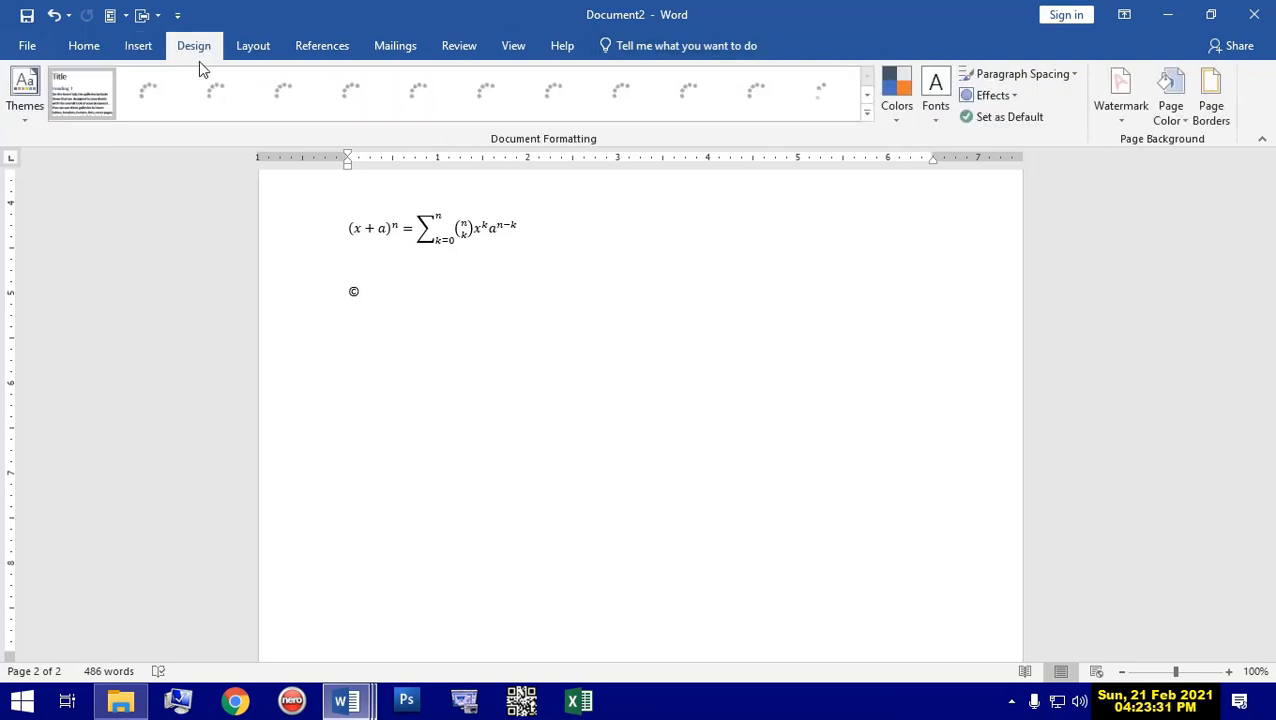